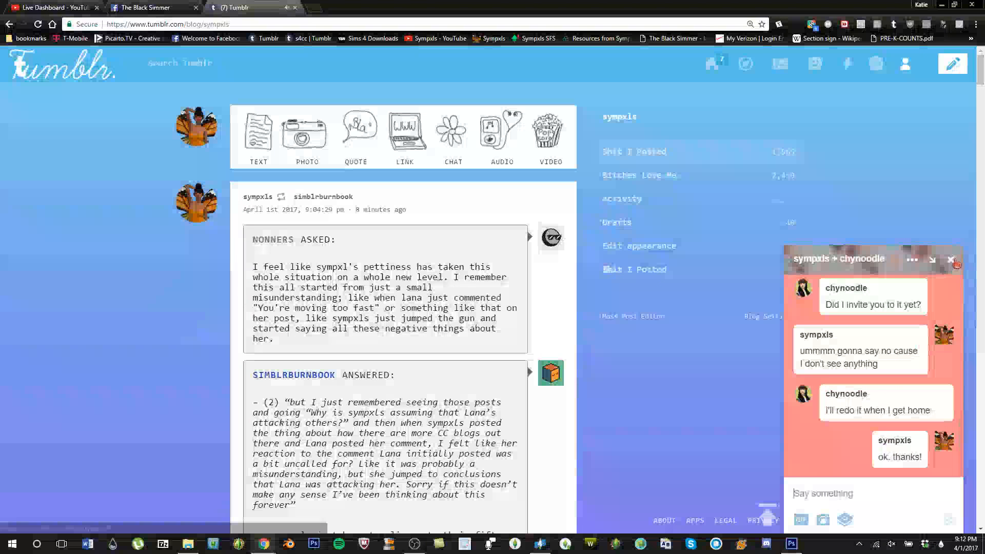
# Step: Close the open chat conversation and open the newest reblog notification from the blog's activity
pyautogui.click(950, 259)
pyautogui.click(852, 70)
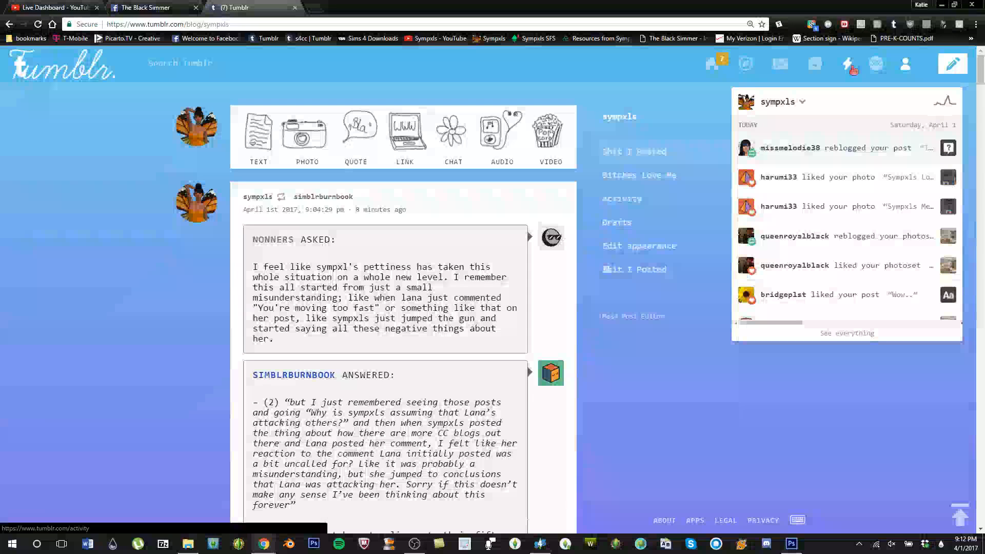
pyautogui.click(798, 149)
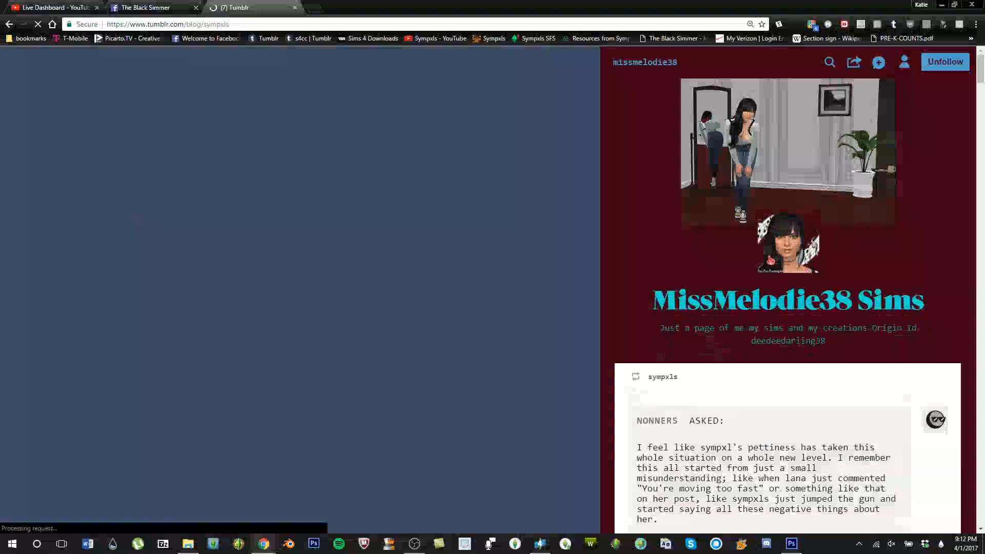
# Step: Read through the reblogged burnbook post and the screenshot post below it, and close the blog preview
pyautogui.scroll(-5, 770, 260)
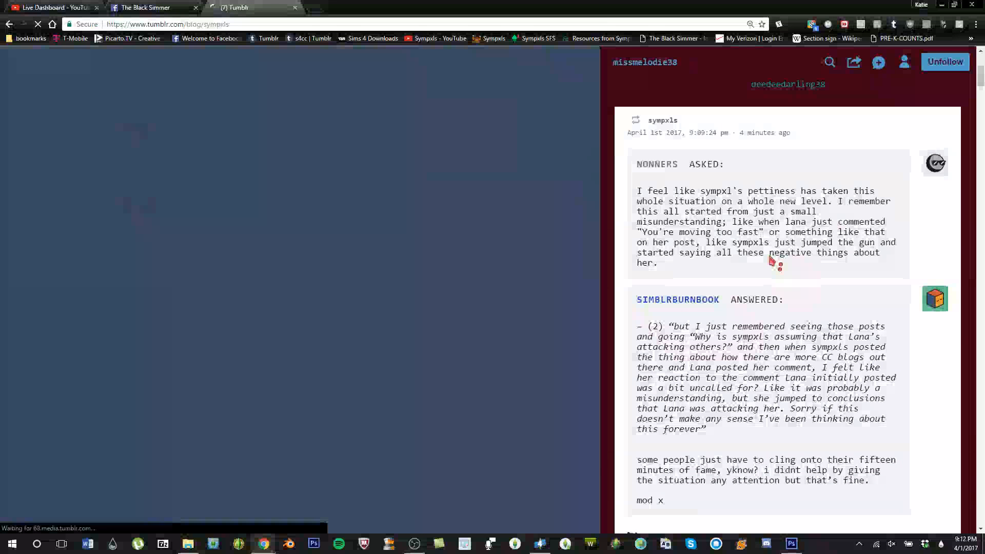
pyautogui.scroll(-8, 772, 259)
pyautogui.scroll(-2, 771, 260)
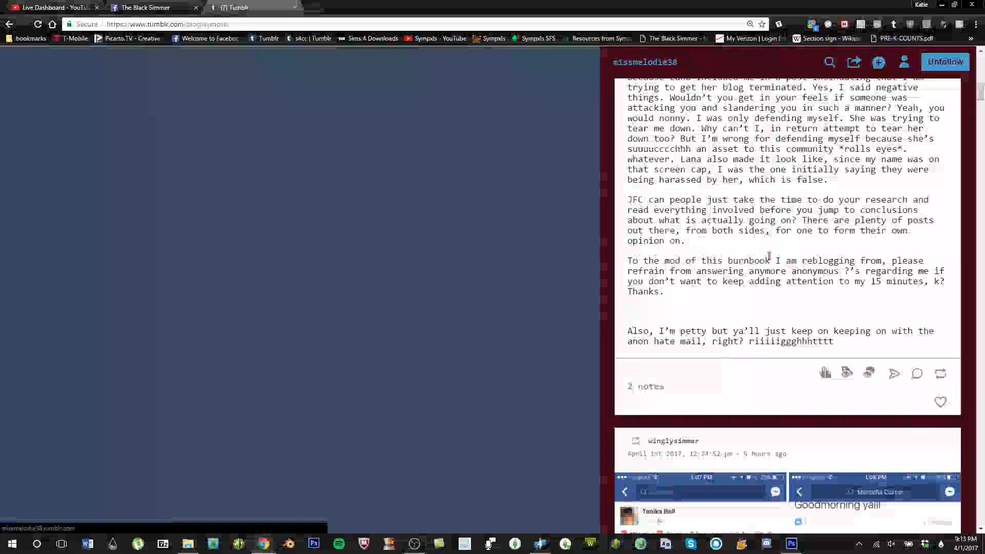
pyautogui.scroll(2, 769, 255)
pyautogui.scroll(-6, 769, 257)
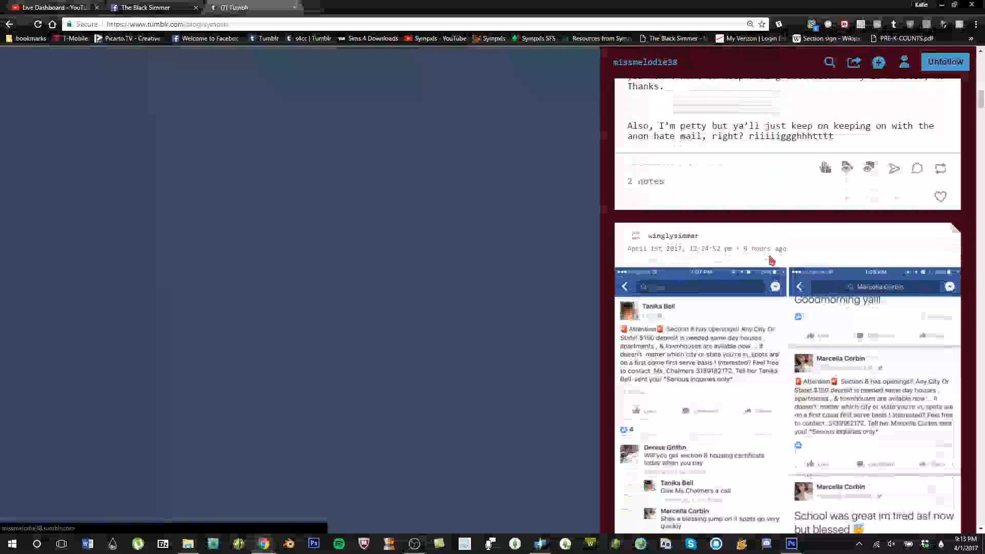
pyautogui.scroll(-7, 770, 260)
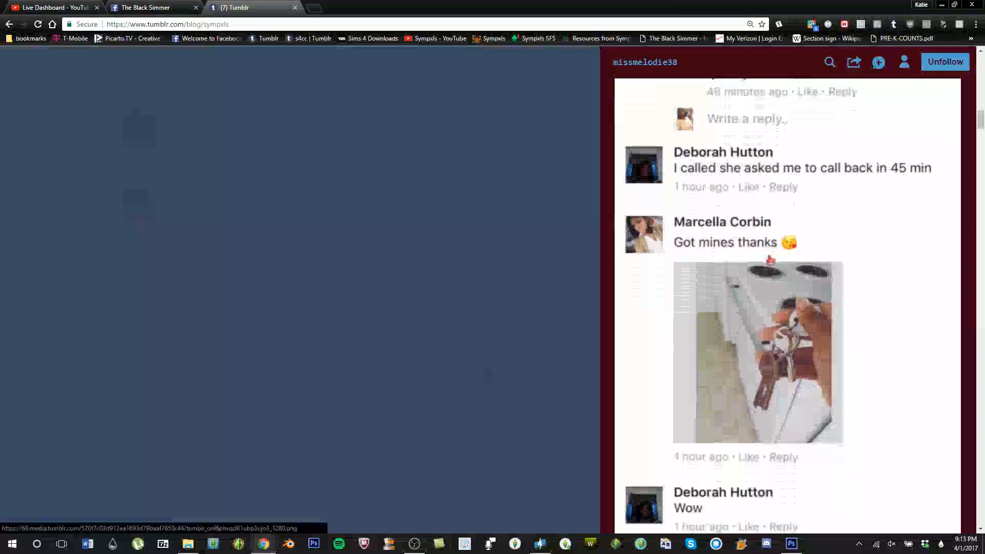
pyautogui.scroll(7, 771, 260)
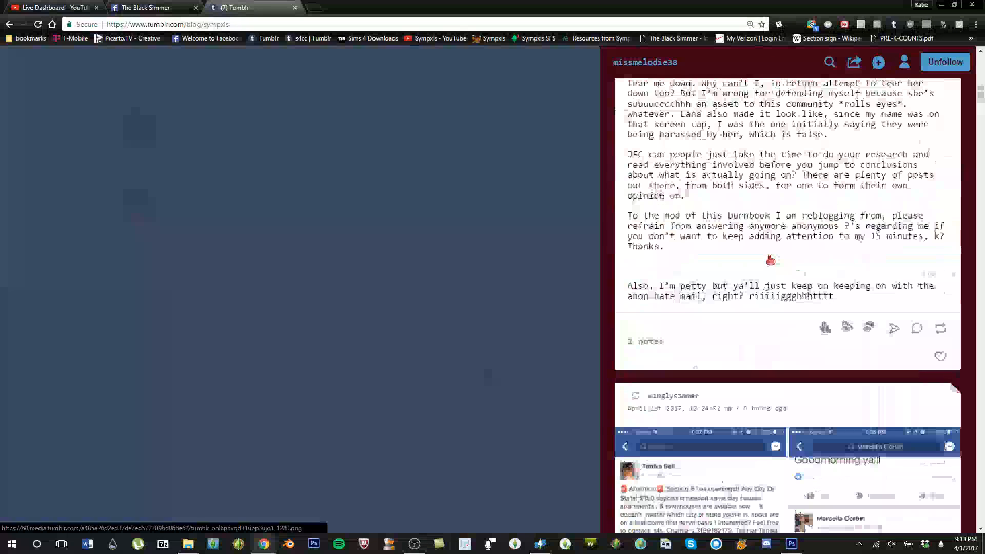
pyautogui.scroll(4, 768, 241)
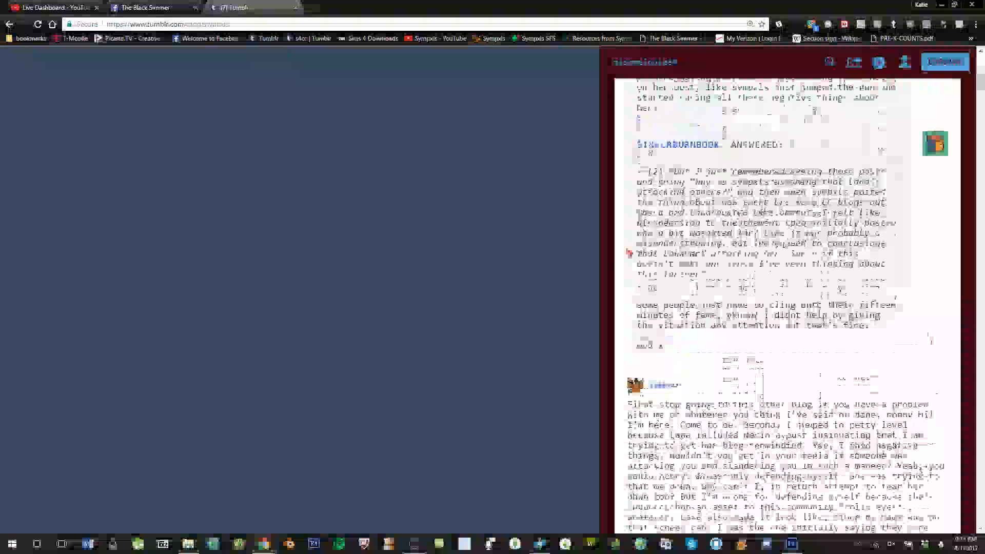
pyautogui.click(585, 264)
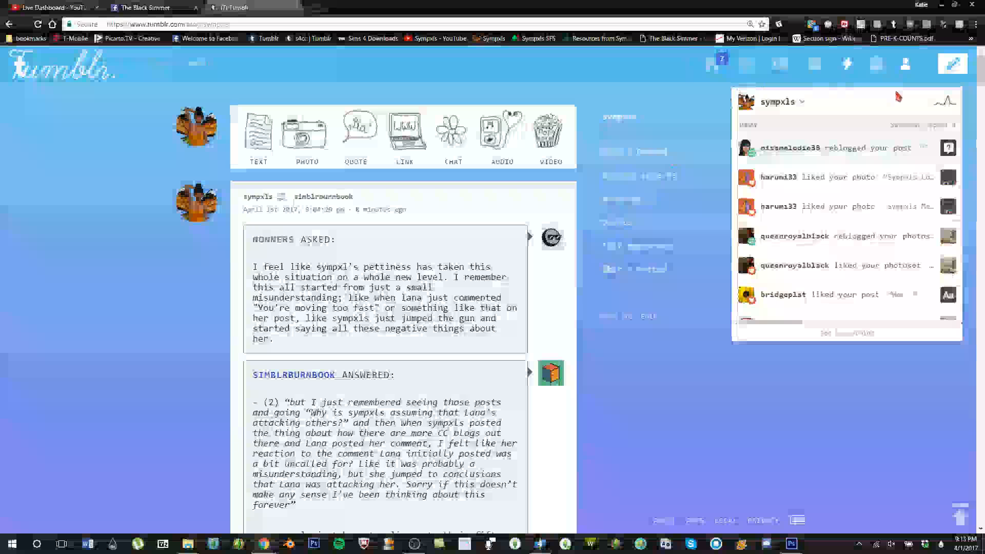
# Step: Check the stream status on the YouTube Live Dashboard and the audio levels in OBS
pyautogui.click(143, 8)
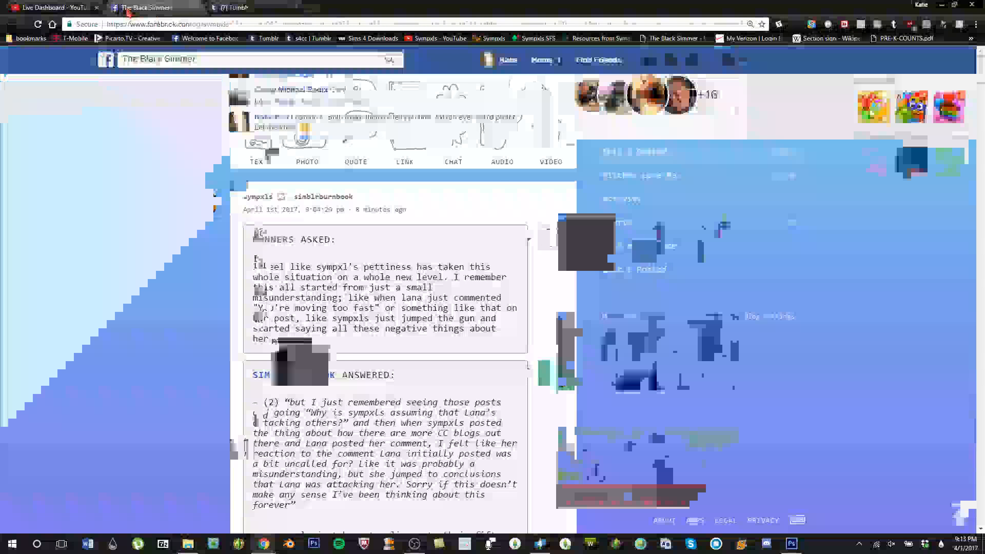
pyautogui.click(51, 7)
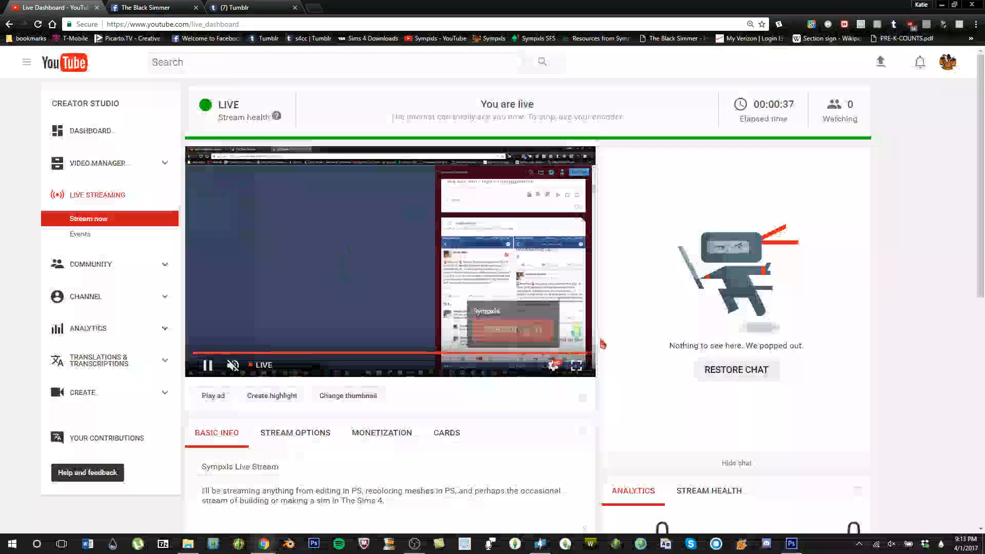
pyautogui.scroll(-2, 599, 333)
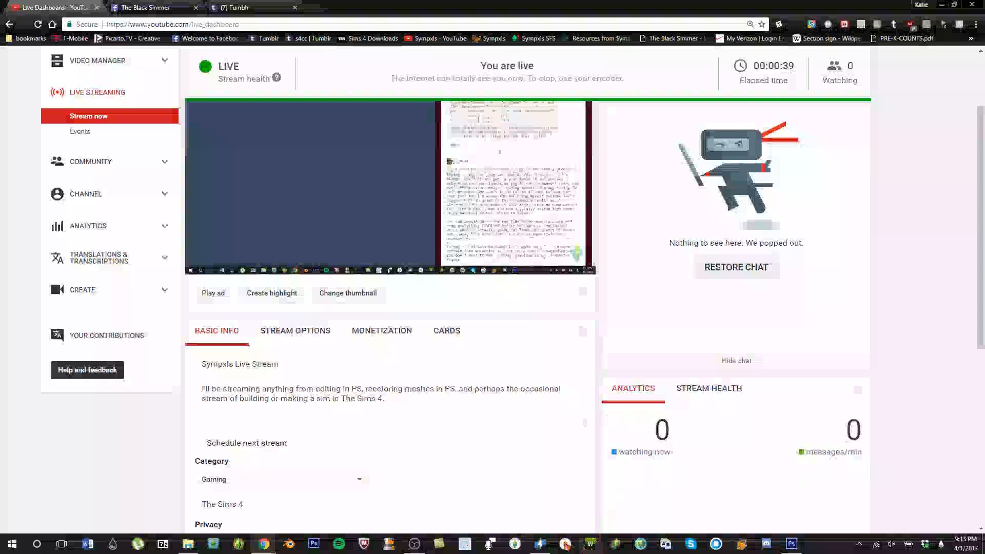
pyautogui.click(415, 545)
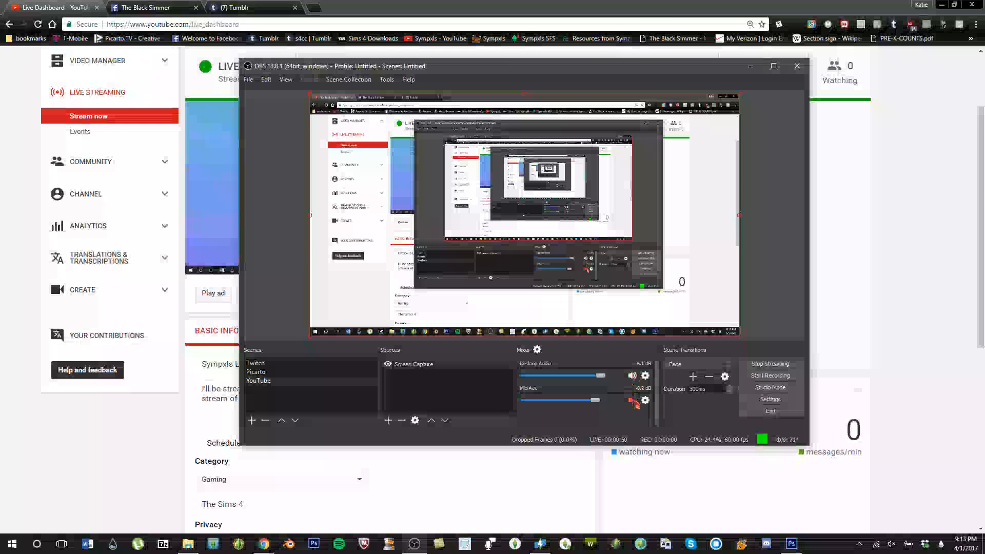
pyautogui.click(750, 66)
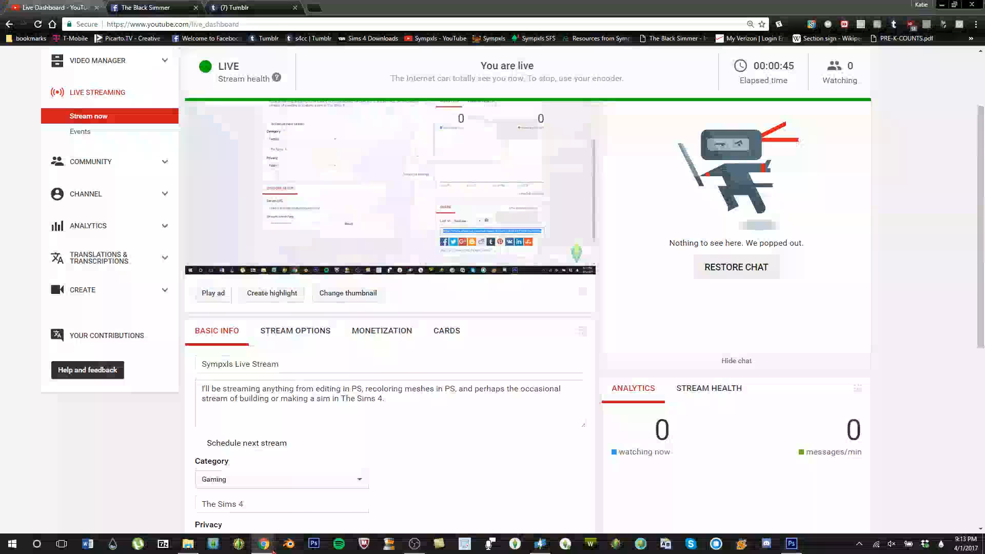
# Step: Bring up the popped-out YouTube live chat and minimize the main browser window to reveal Sims 4 Studio
pyautogui.moveTo(263, 543)
pyautogui.click(318, 500)
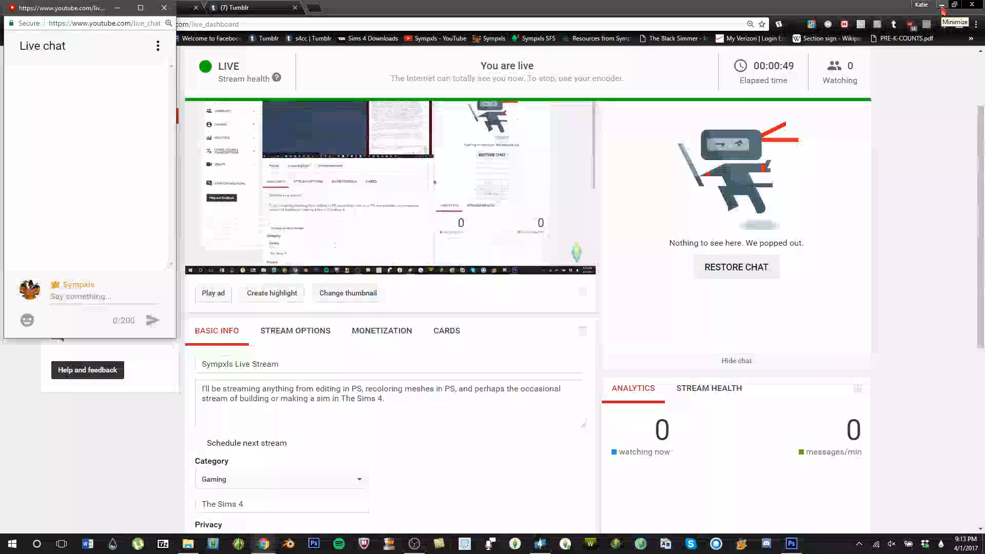
pyautogui.click(157, 46)
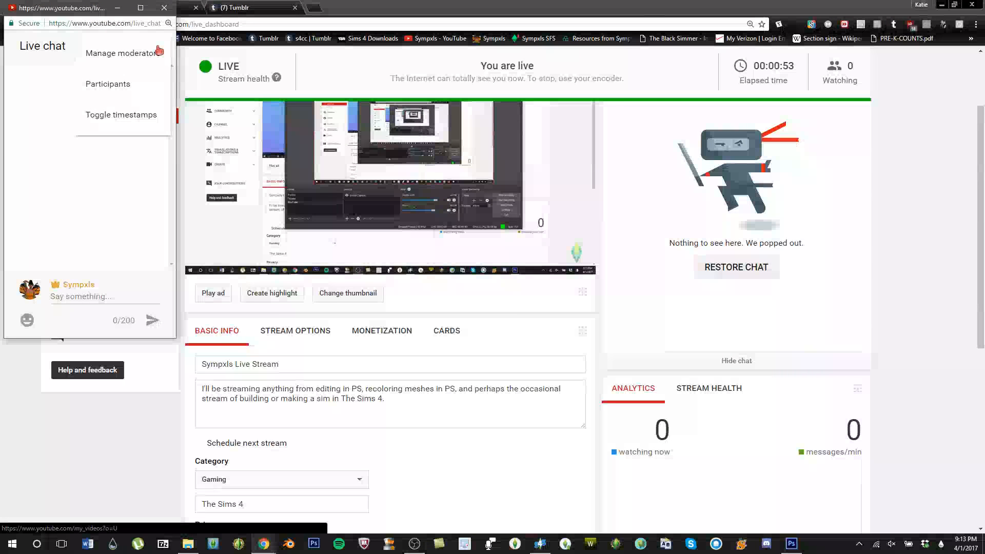
pyautogui.click(58, 58)
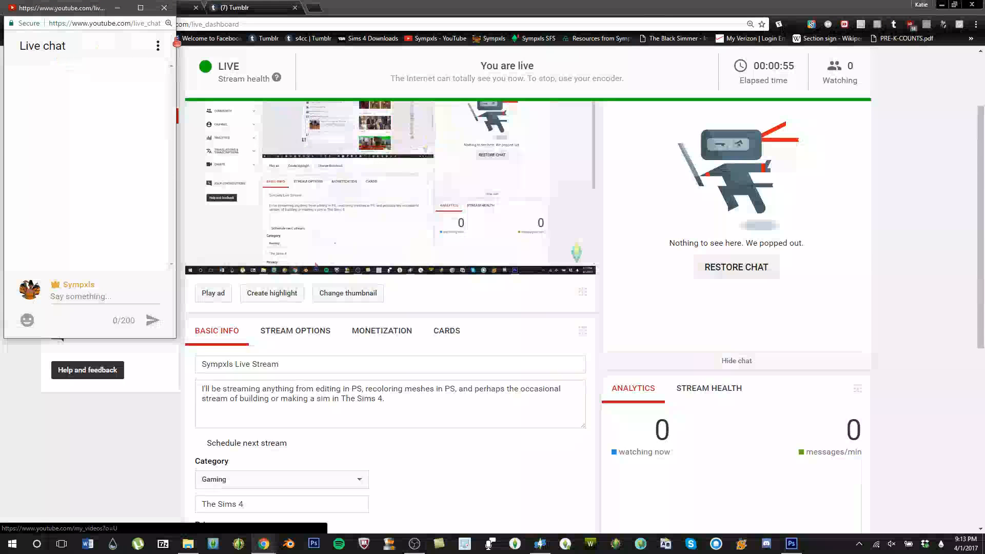
pyautogui.click(895, 92)
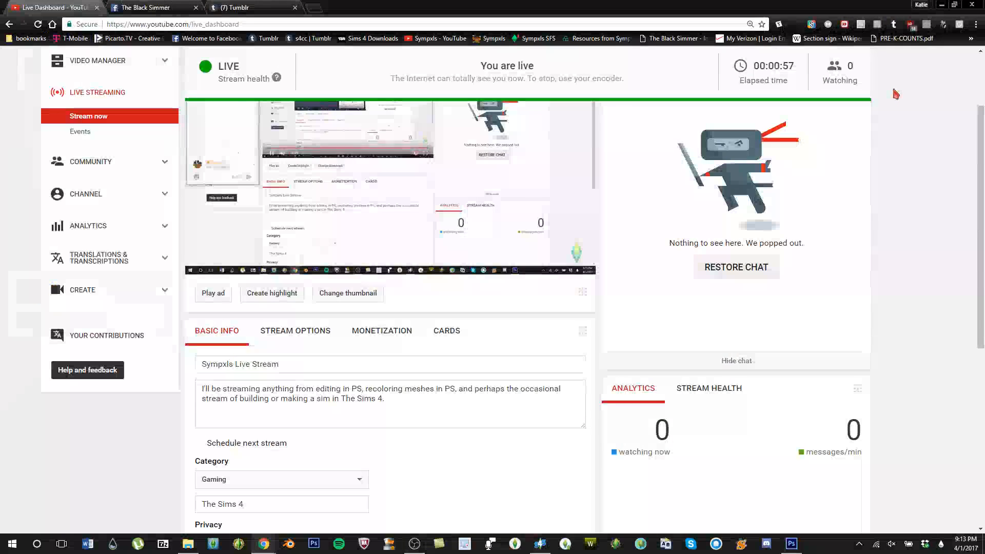
pyautogui.click(942, 5)
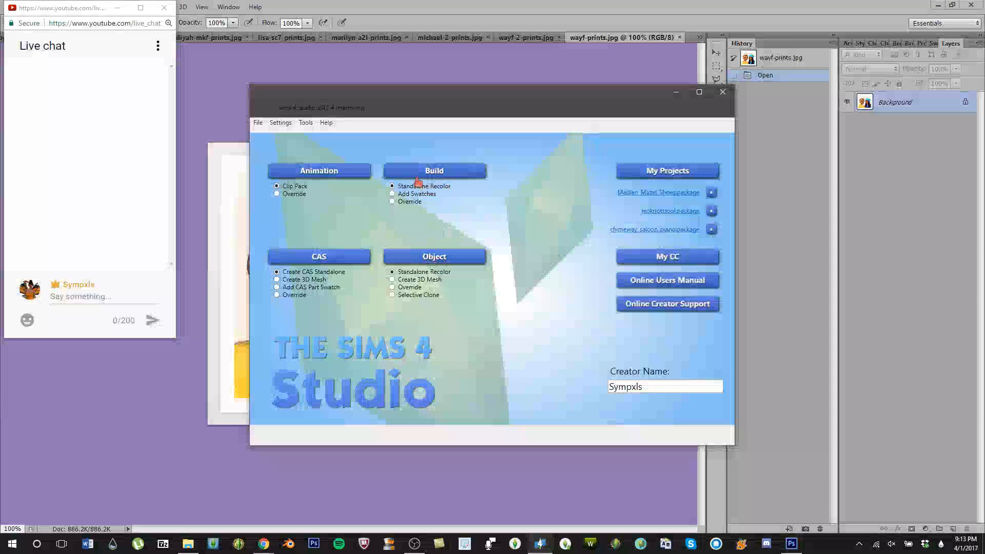
# Step: Start an object project with Create 3D Mesh, using the custom content item MXIMS FORM as its base
pyautogui.click(418, 279)
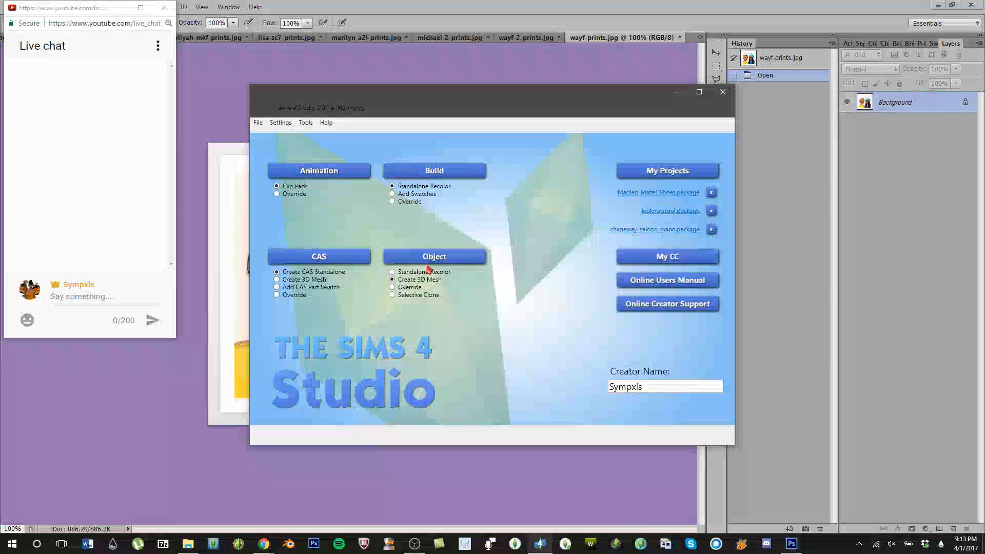
pyautogui.click(429, 259)
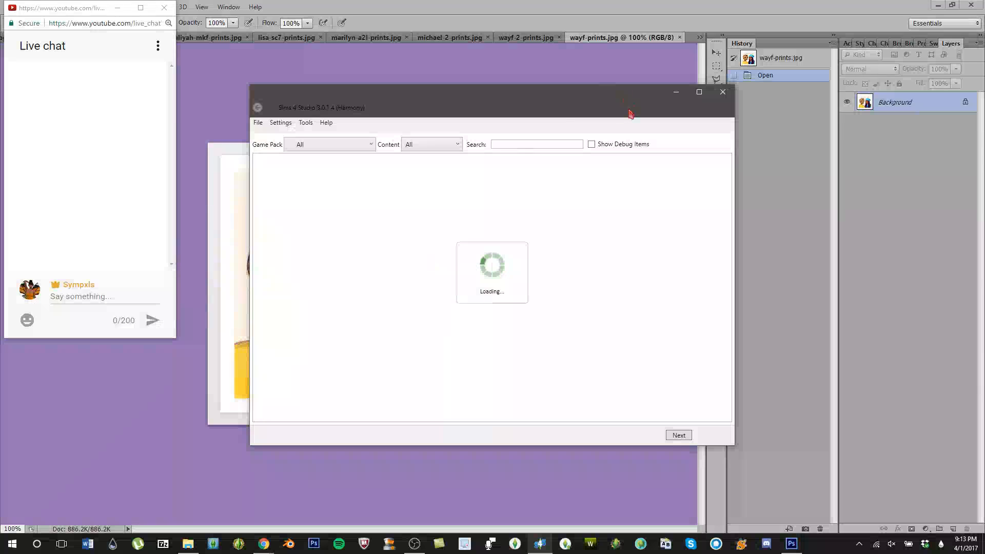
pyautogui.click(442, 145)
pyautogui.click(445, 147)
pyautogui.click(444, 147)
pyautogui.click(415, 168)
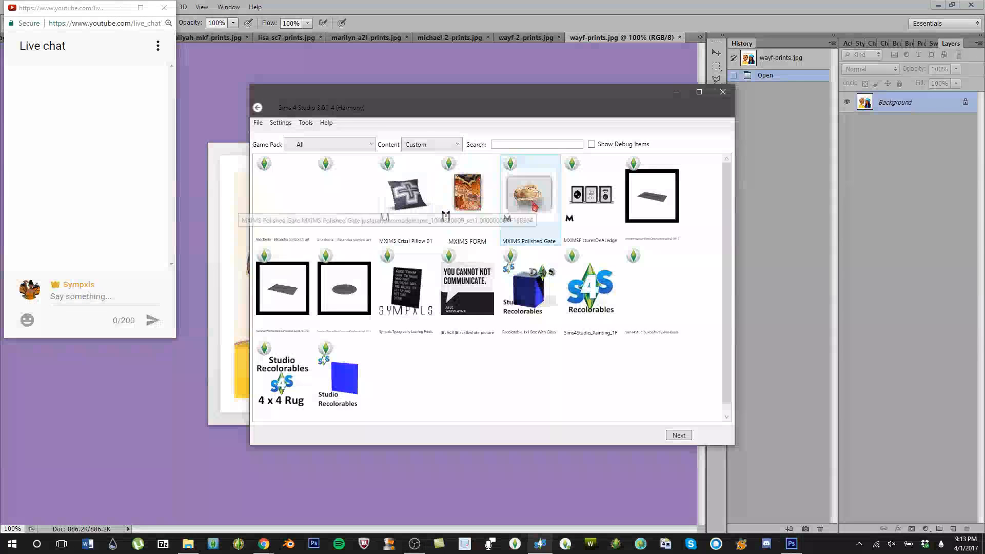
pyautogui.moveTo(494, 104); pyautogui.dragTo(517, 133)
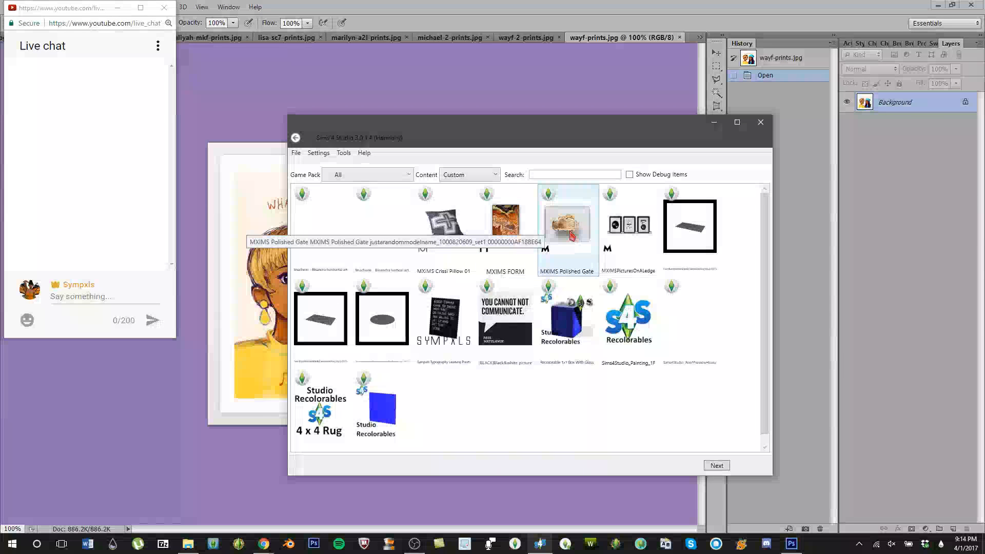
pyautogui.click(716, 465)
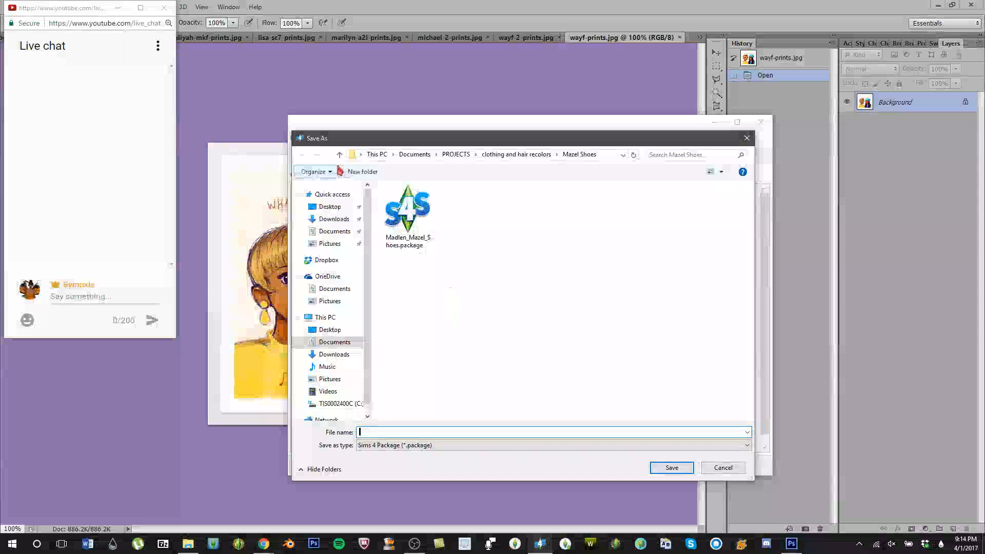
# Step: Set the save location to the Duchess365 folder inside PROJECTS, build buy recolors, images for object recolors
pyautogui.click(341, 155)
pyautogui.click(340, 155)
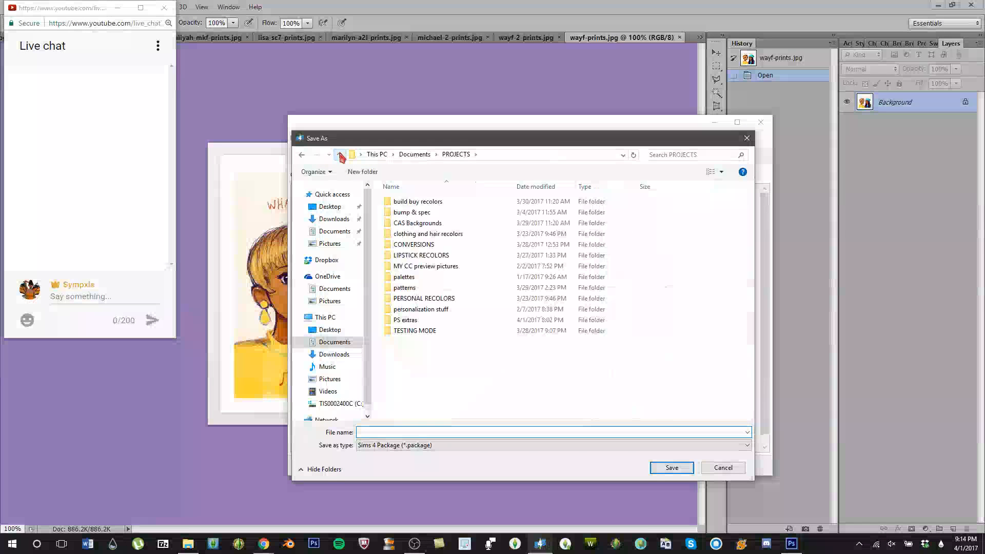
pyautogui.doubleClick(416, 203)
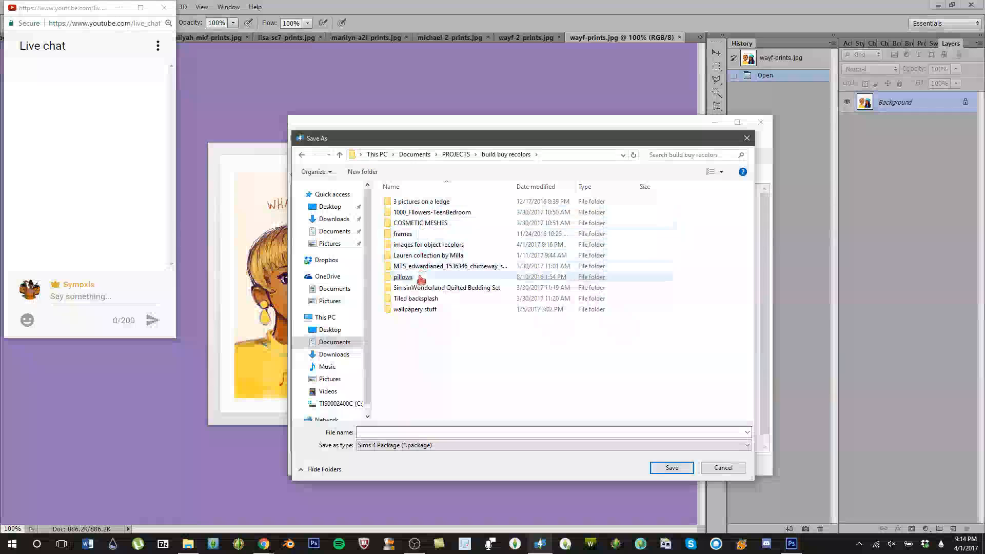
pyautogui.doubleClick(430, 248)
pyautogui.doubleClick(407, 255)
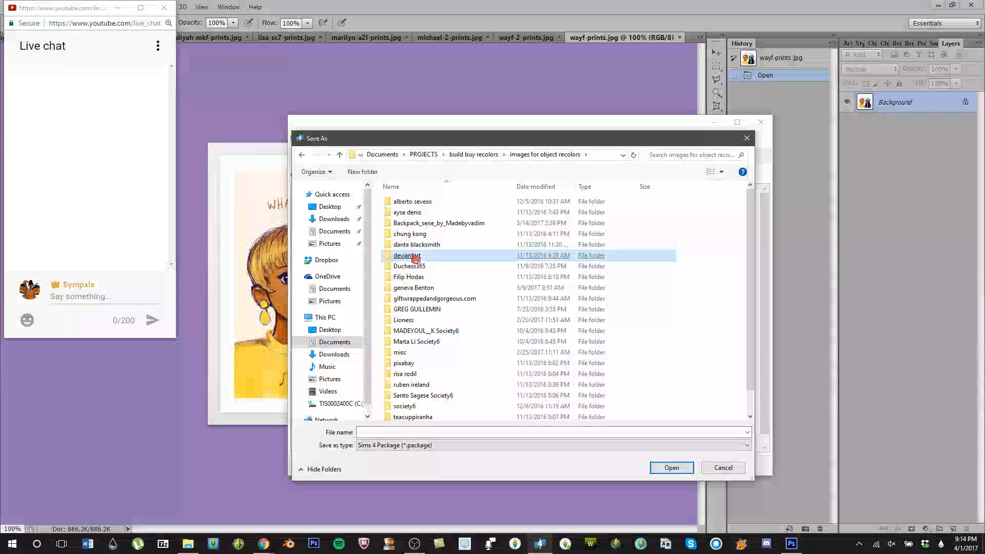
pyautogui.click(340, 155)
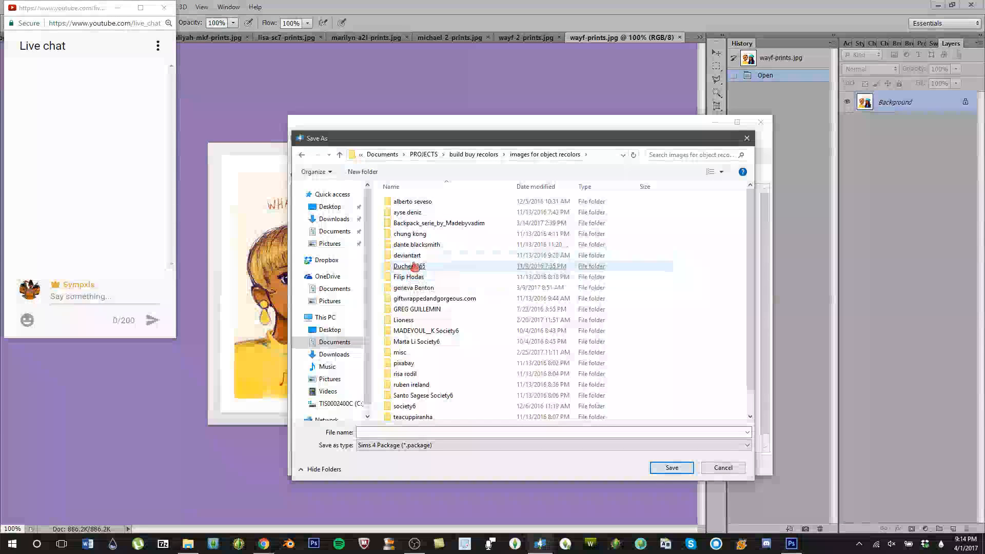
pyautogui.doubleClick(413, 258)
# Step: Save the new Sims 4 package as SympxlsDuchessPaintings
pyautogui.click(408, 432)
pyautogui.write('SympxlsDuc')
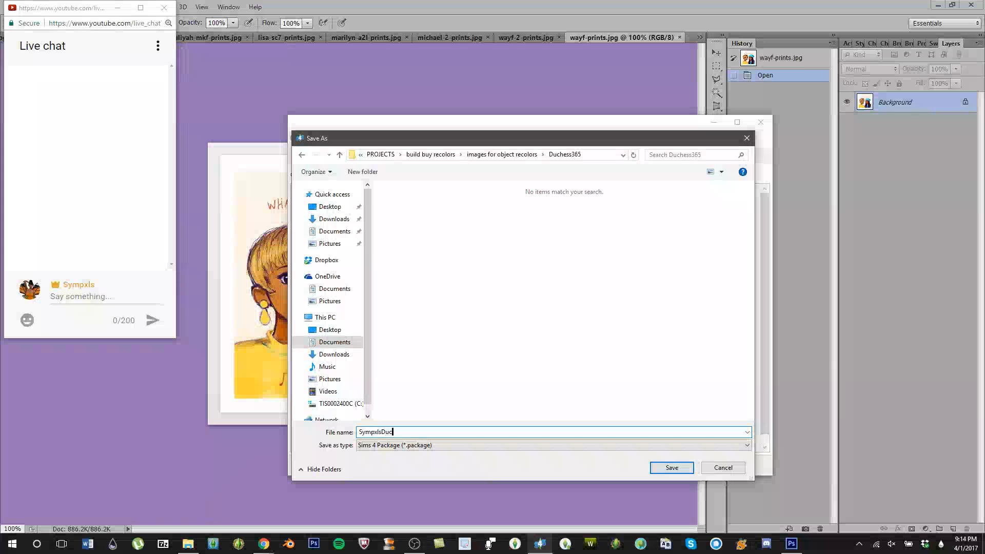
pyautogui.write('hessPa')
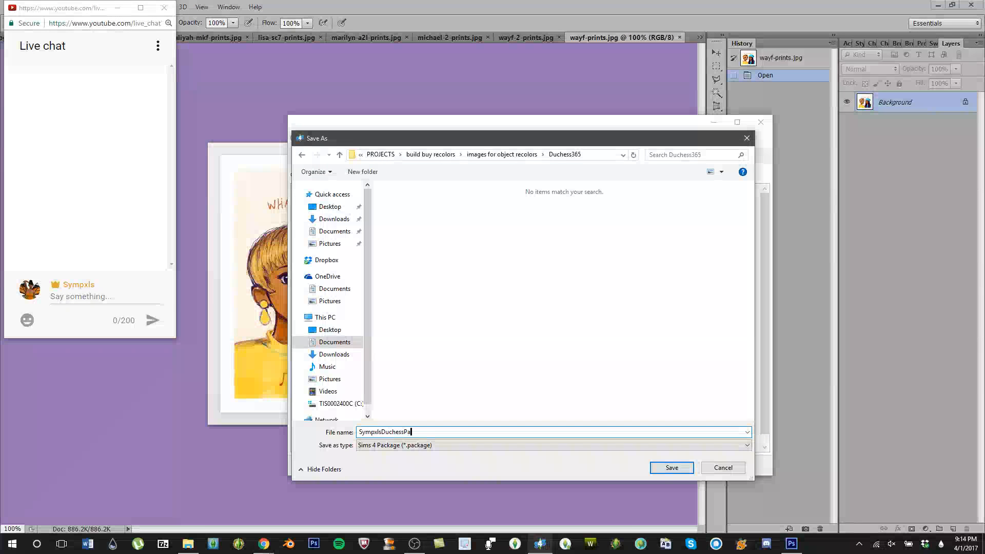
pyautogui.write('intings')
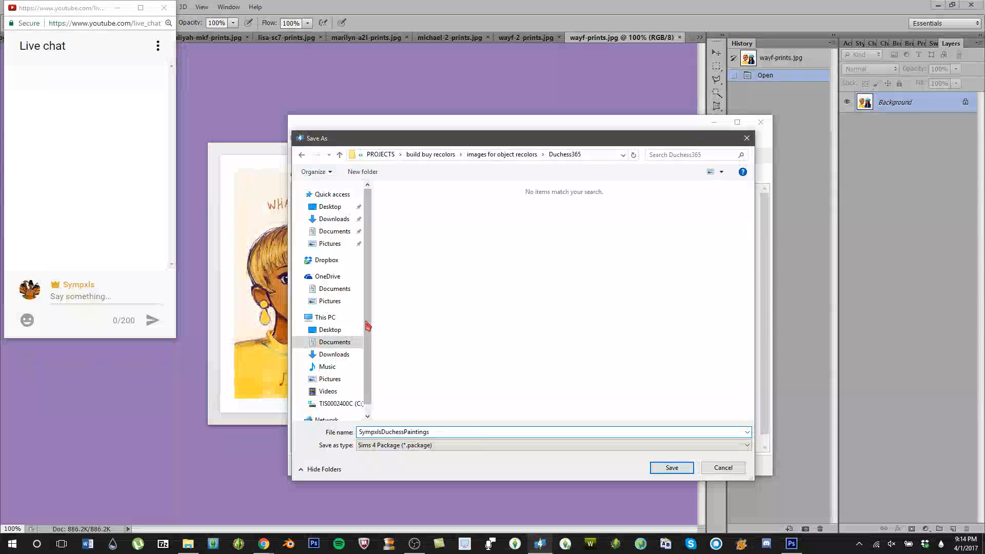
pyautogui.click(672, 467)
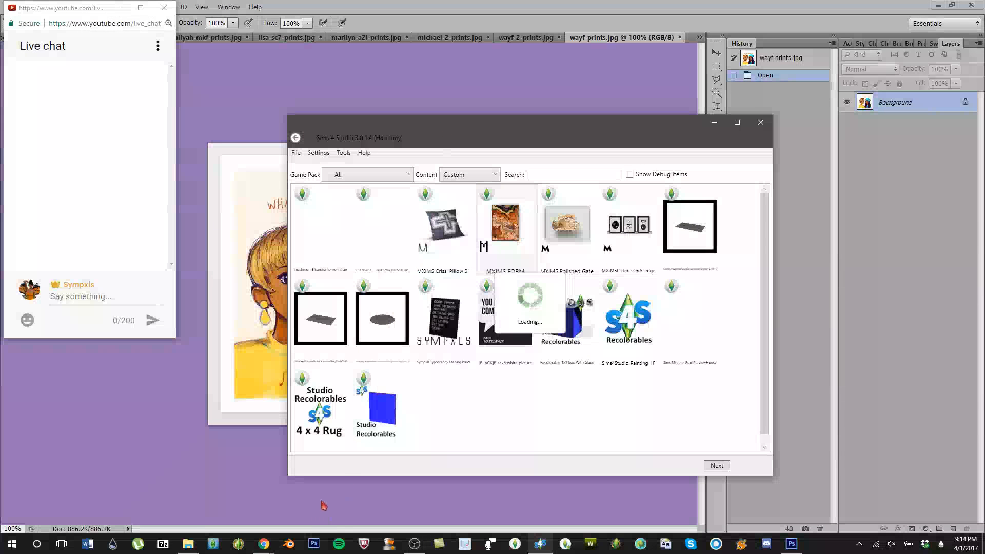
# Step: Check the live stream's status on the YouTube dashboard while the package loads, and return to Sims 4 Studio
pyautogui.moveTo(264, 545)
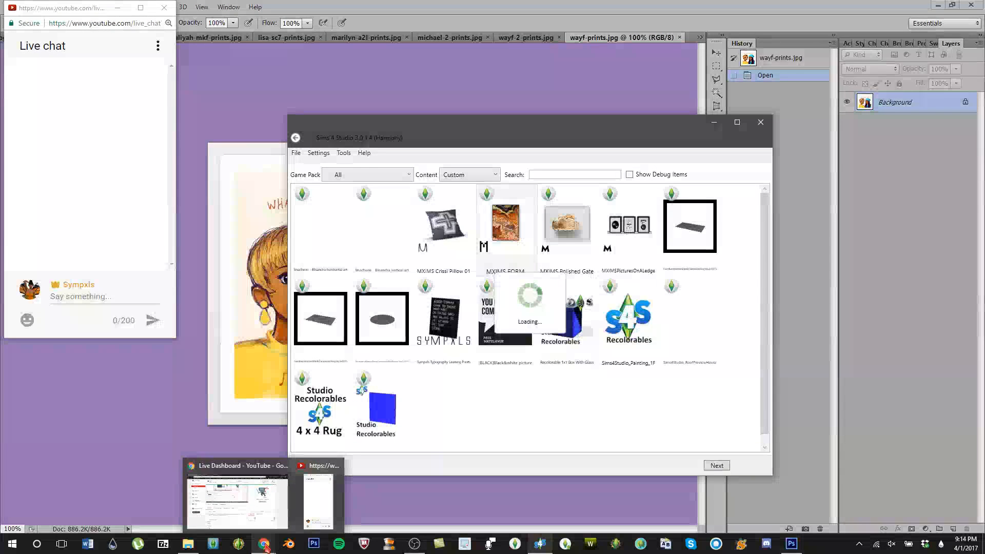
pyautogui.click(274, 521)
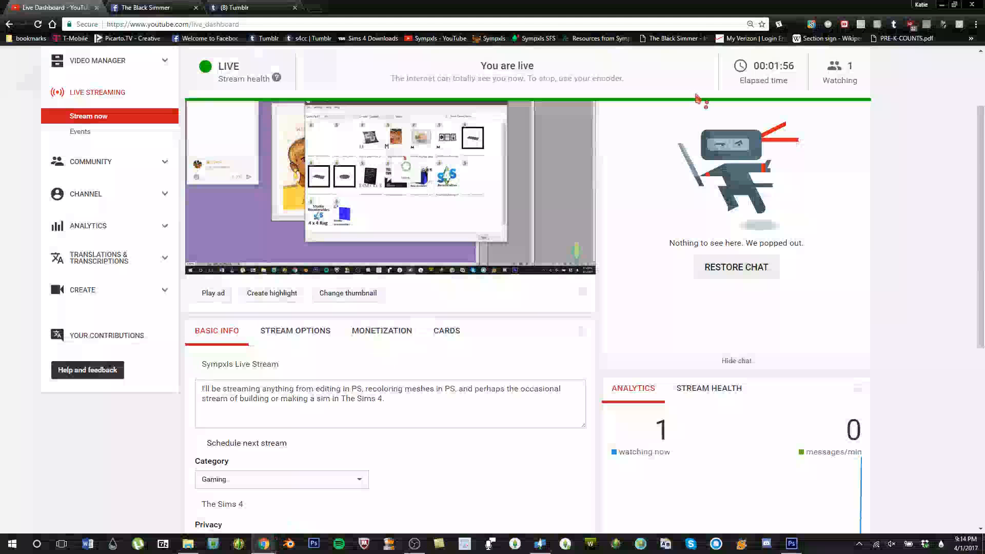
pyautogui.click(943, 5)
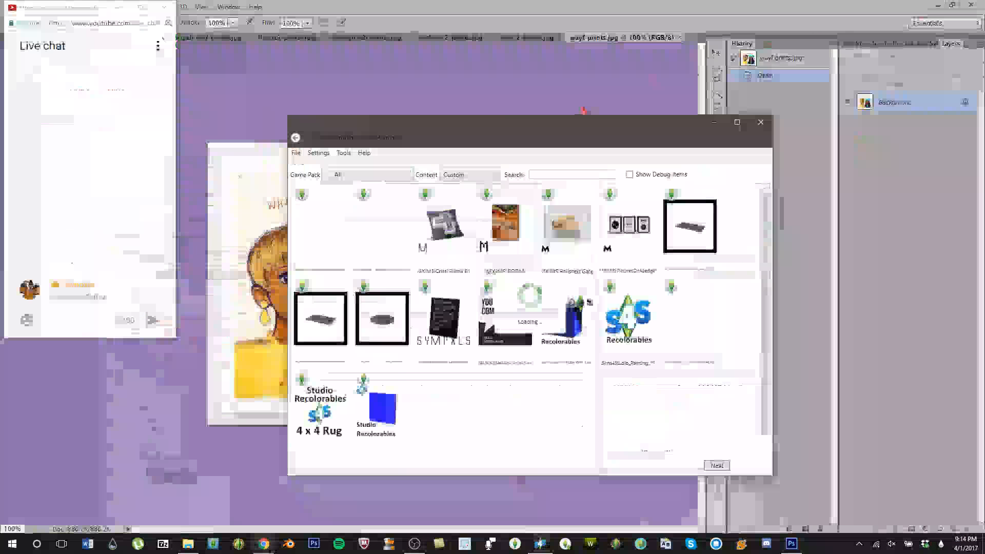
# Step: Post the greeting "Hi! Welcome to the stream" with a grinning emoji in the YouTube live chat
pyautogui.click(95, 298)
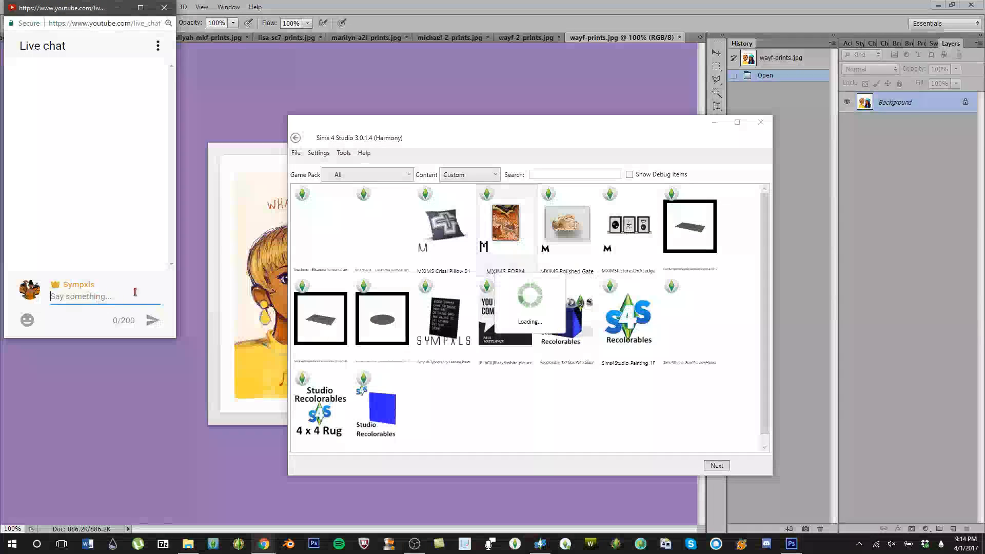
pyautogui.write('Hi! w')
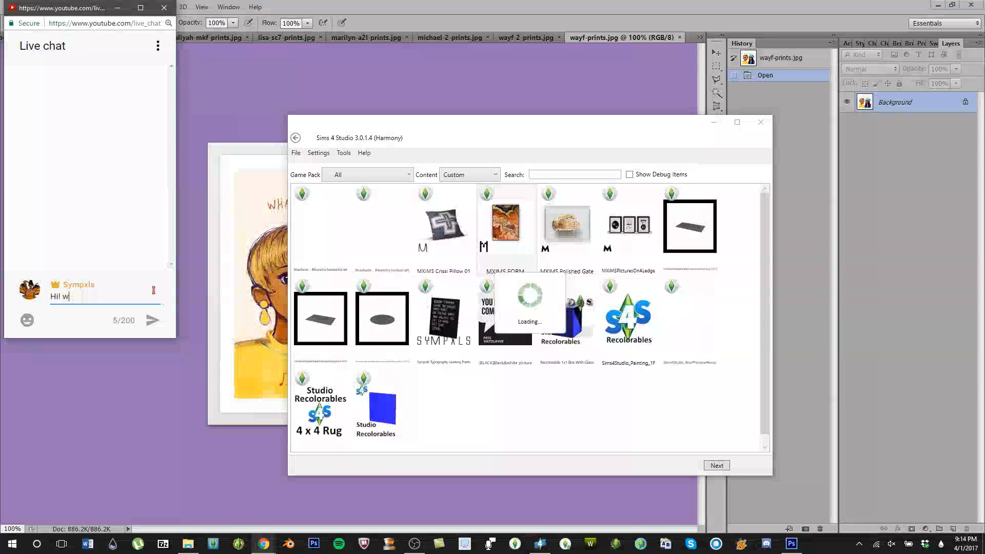
pyautogui.write('Welcoe')
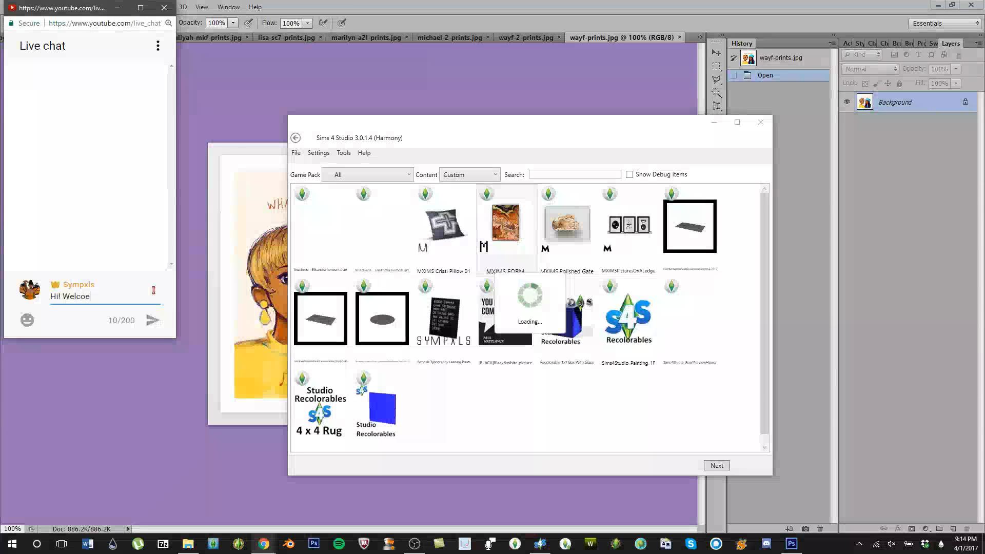
pyautogui.press('BackSpace')
pyautogui.write('me to the stream')
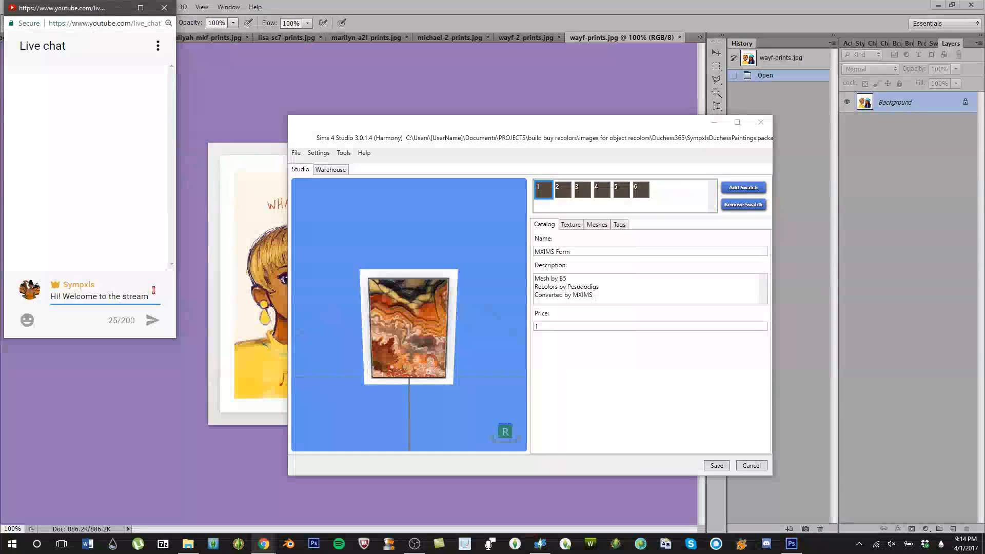
pyautogui.write('D')
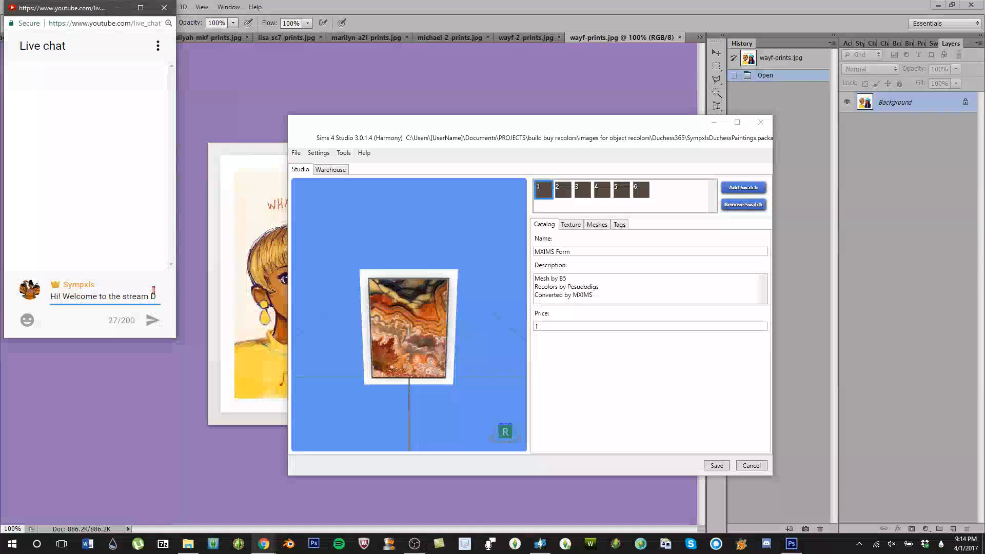
pyautogui.press('Return')
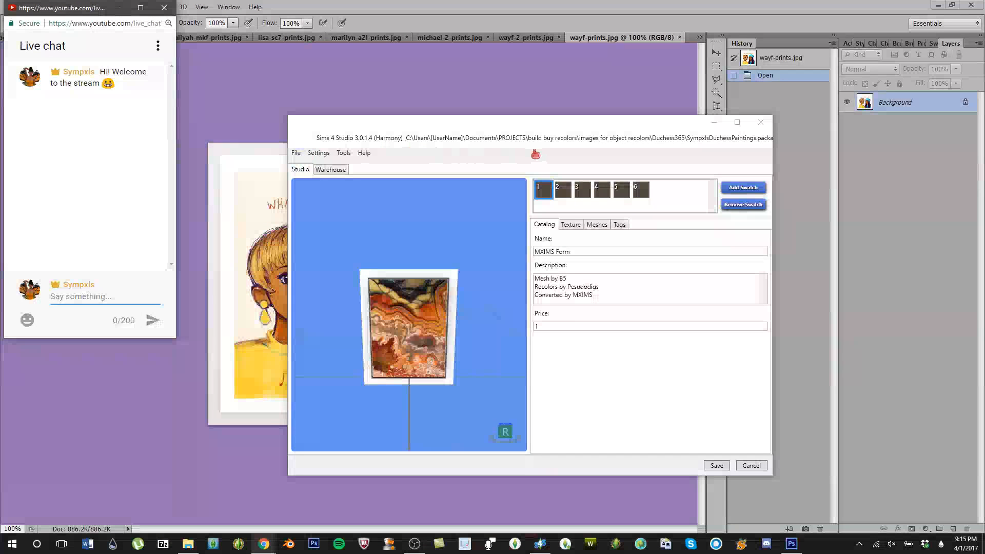
# Step: Remove swatches 6 through 2 from the painting package in Sims 4 Studio, keeping only swatch 1
pyautogui.click(646, 197)
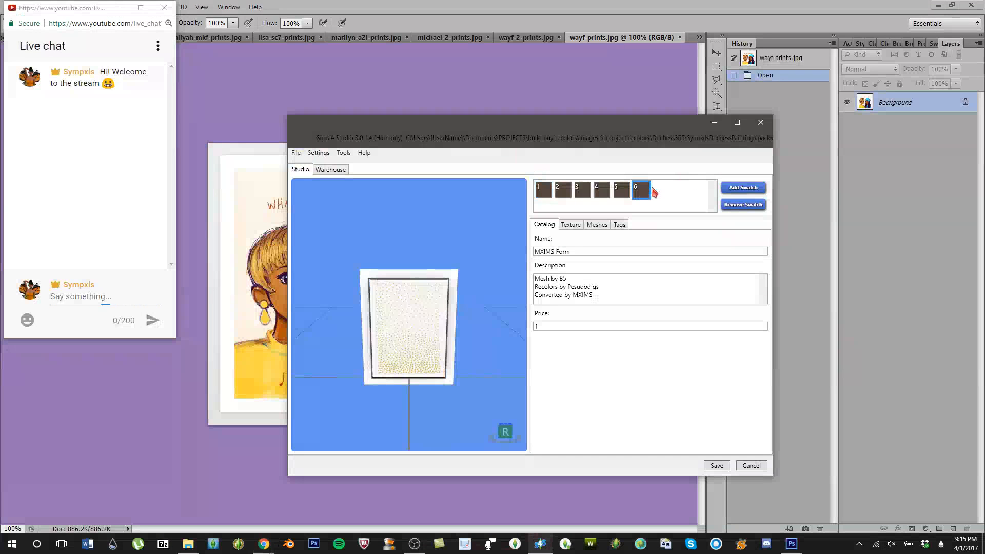
pyautogui.click(743, 205)
pyautogui.click(744, 206)
pyautogui.click(743, 205)
pyautogui.click(744, 206)
pyautogui.click(744, 205)
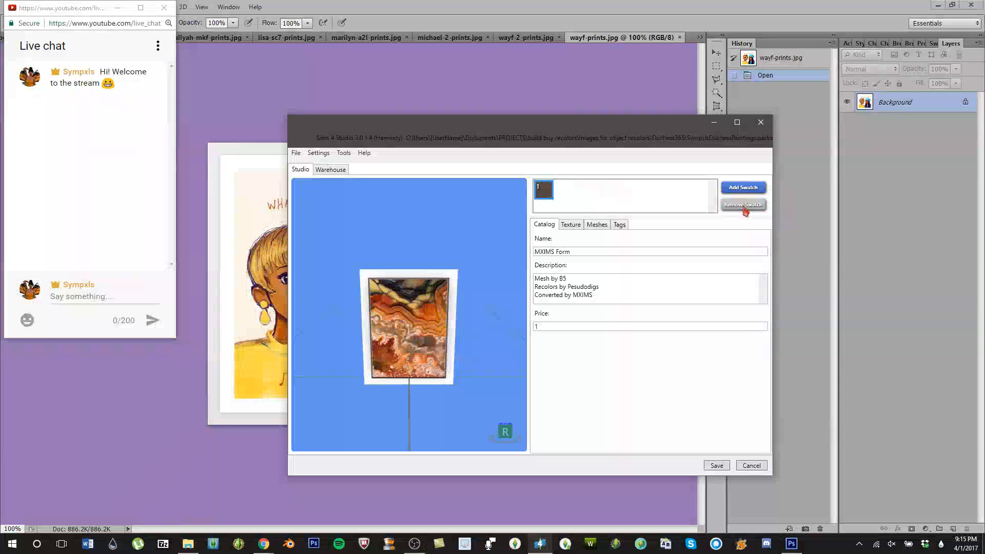
# Step: Export the painting's texture as a PNG image named orig into the Duchess365 folder
pyautogui.click(575, 226)
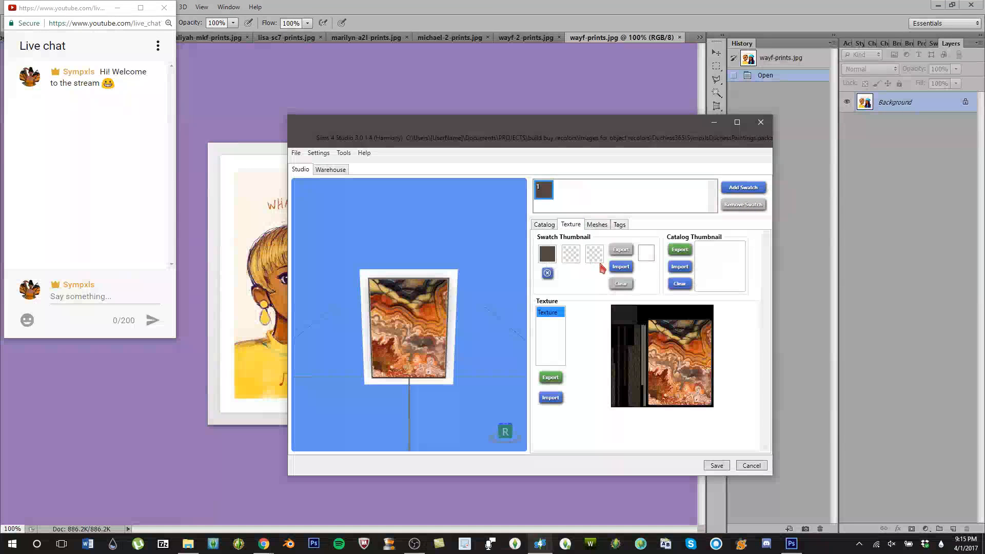
pyautogui.click(553, 378)
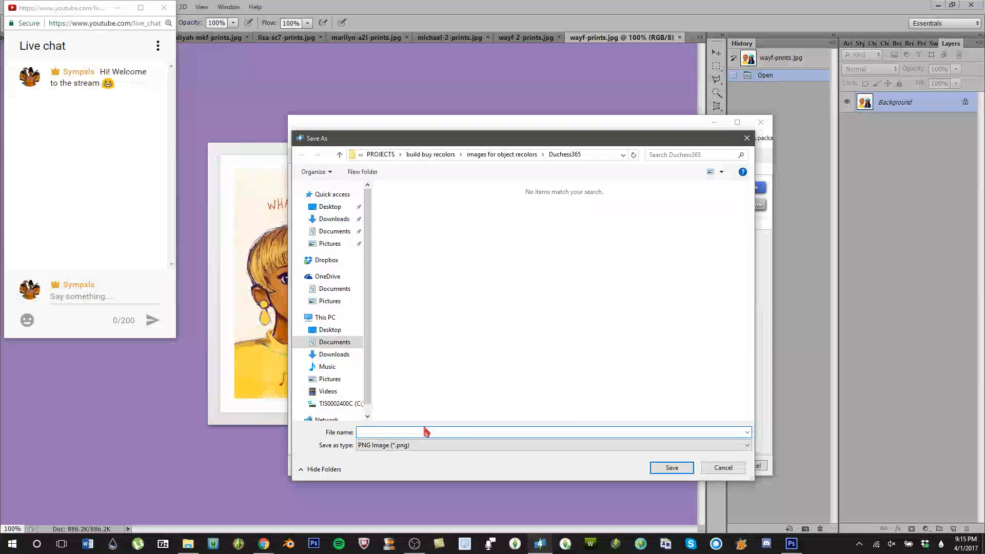
pyautogui.write('g')
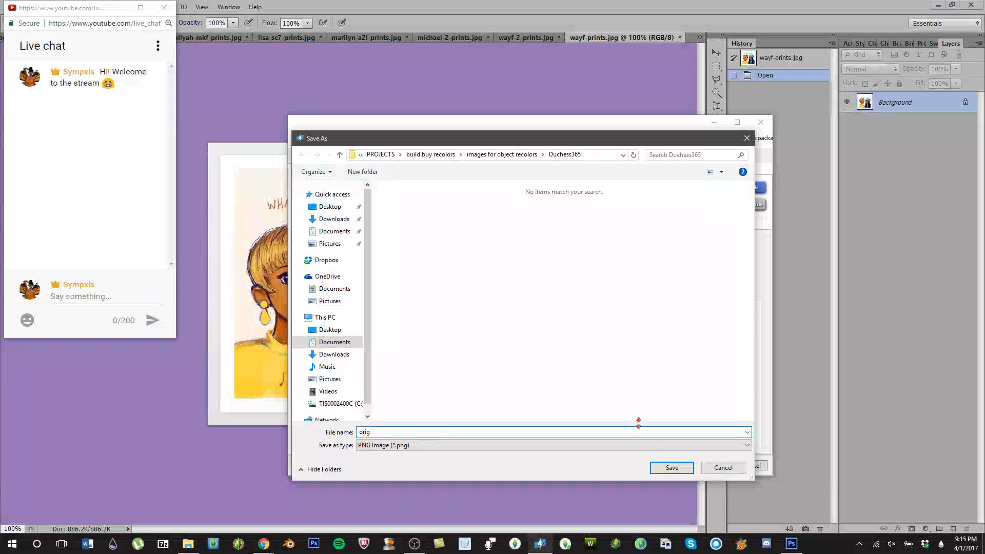
pyautogui.click(665, 470)
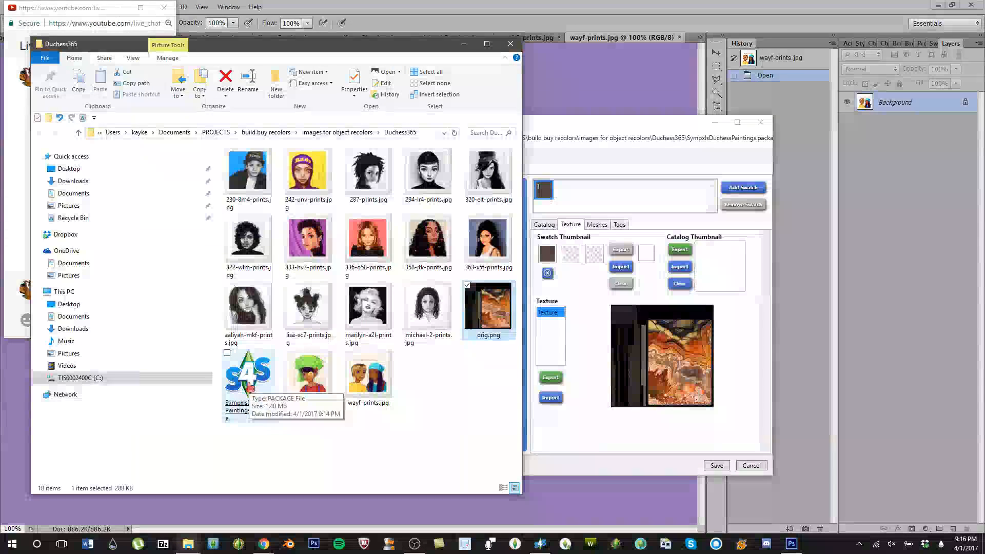
# Step: Switch to Photoshop and open orig.png from the Duchess365 folder
pyautogui.click(615, 171)
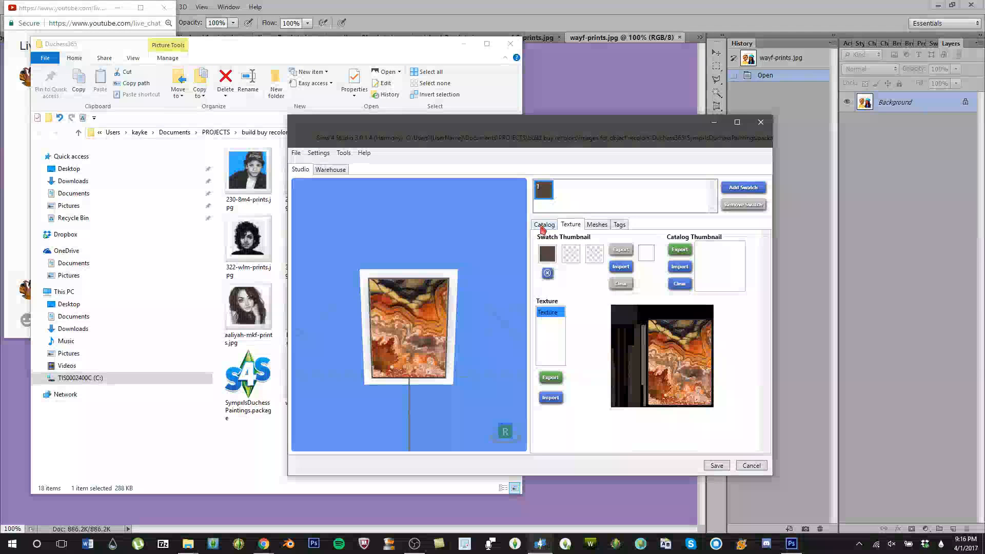
pyautogui.click(540, 14)
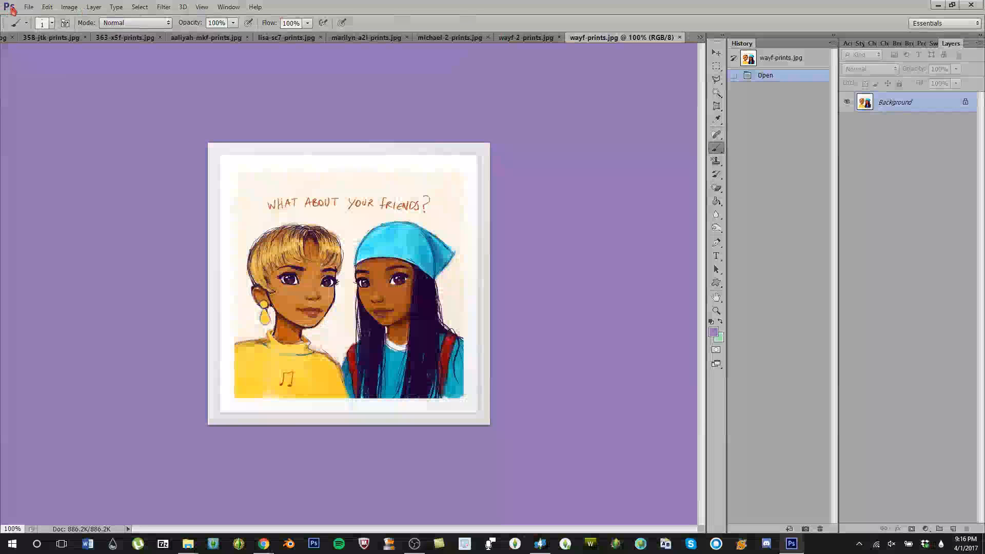
pyautogui.hotkey('alt', 'f')
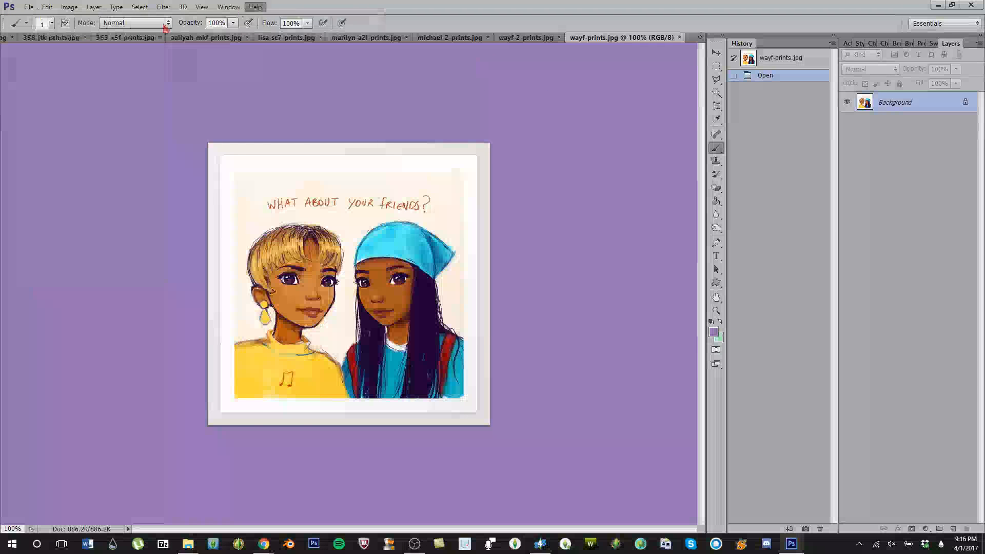
pyautogui.click(44, 29)
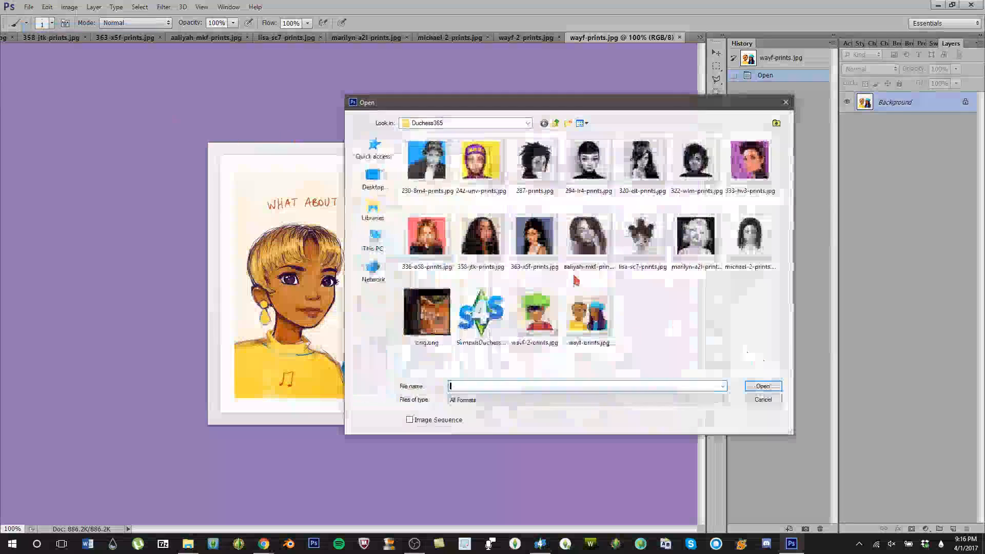
pyautogui.doubleClick(440, 327)
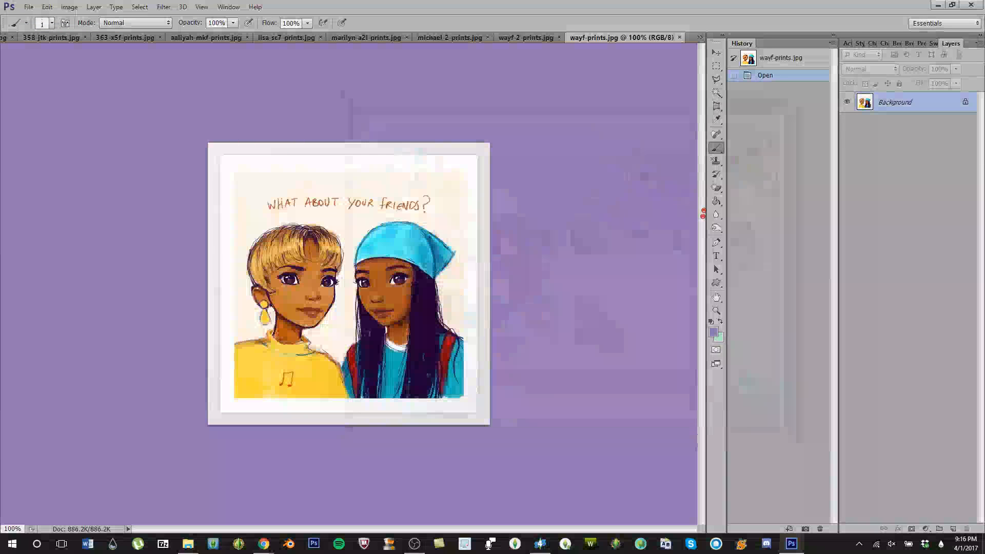
# Step: Try a small Rectangular Marquee selection from the upper-left corner of the artwork in orig.png, and deselect it
pyautogui.scroll(7, 468, 352)
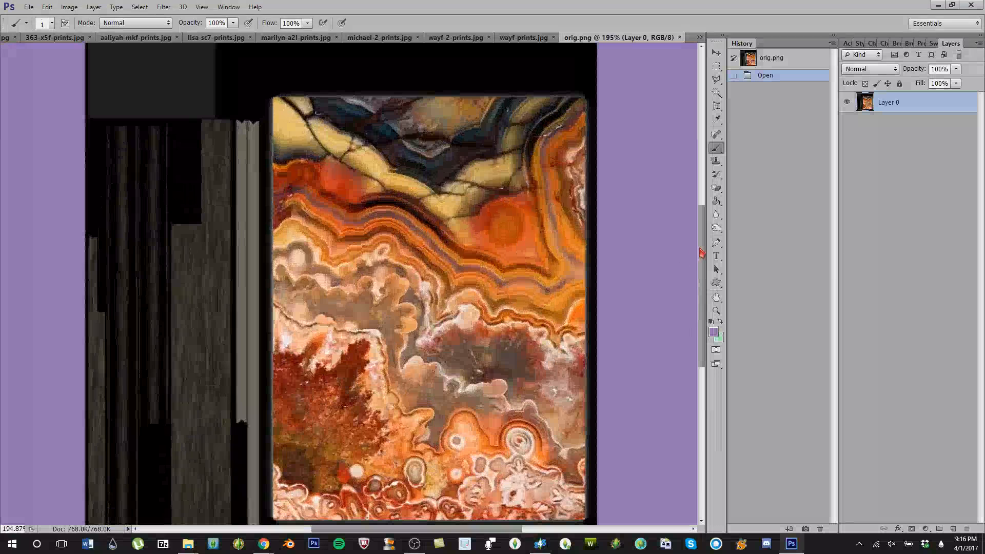
pyautogui.moveTo(701, 259); pyautogui.dragTo(701, 275)
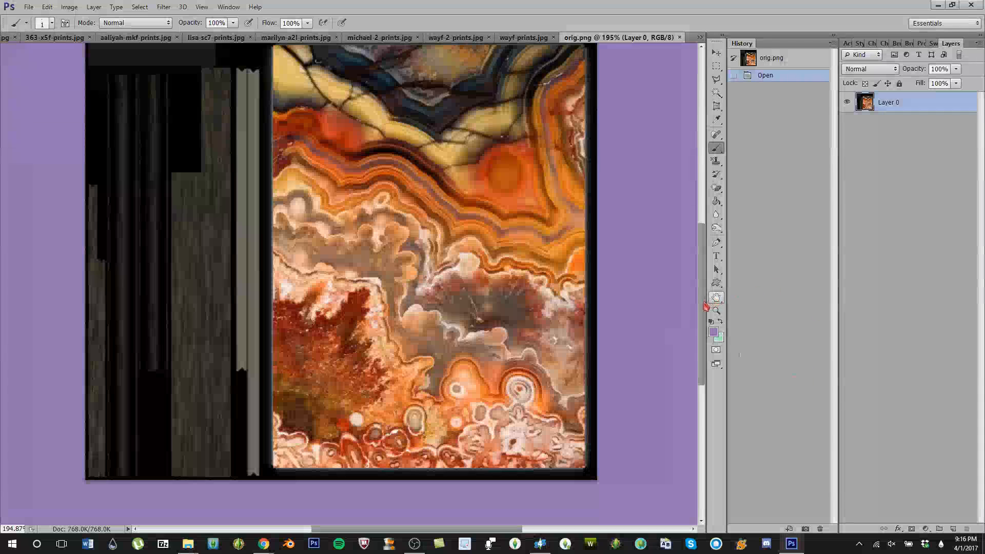
pyautogui.moveTo(705, 300); pyautogui.dragTo(705, 292)
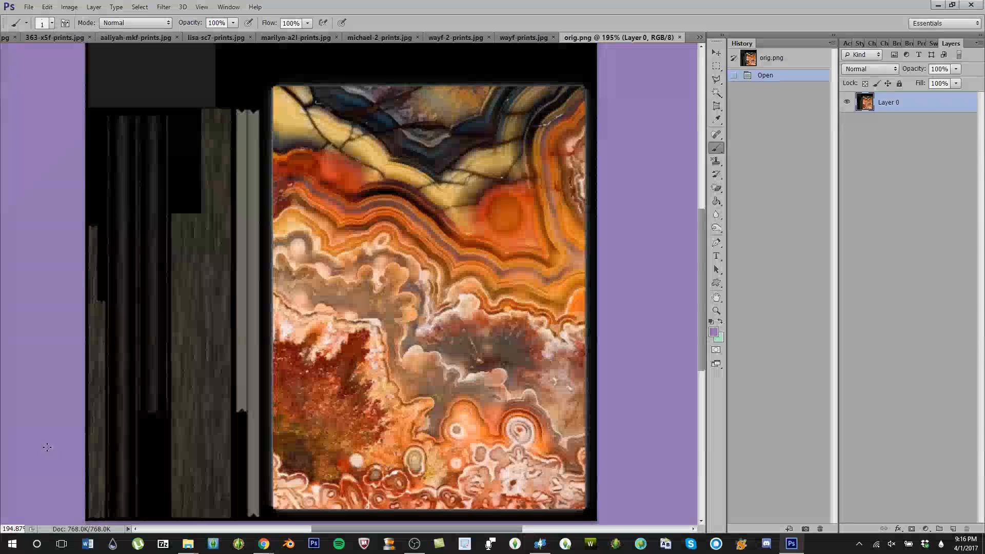
pyautogui.scroll(-1, 27, 424)
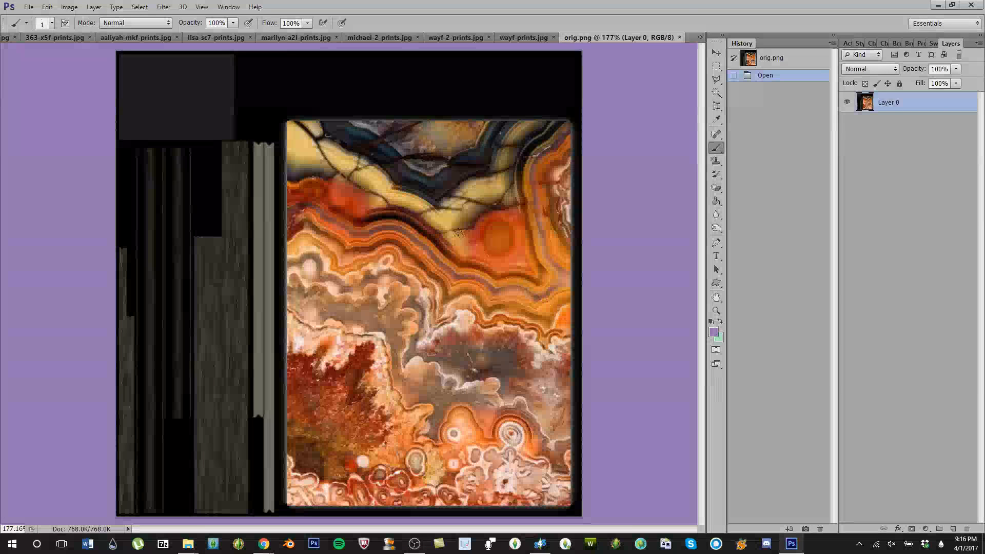
pyautogui.scroll(10, 292, 106)
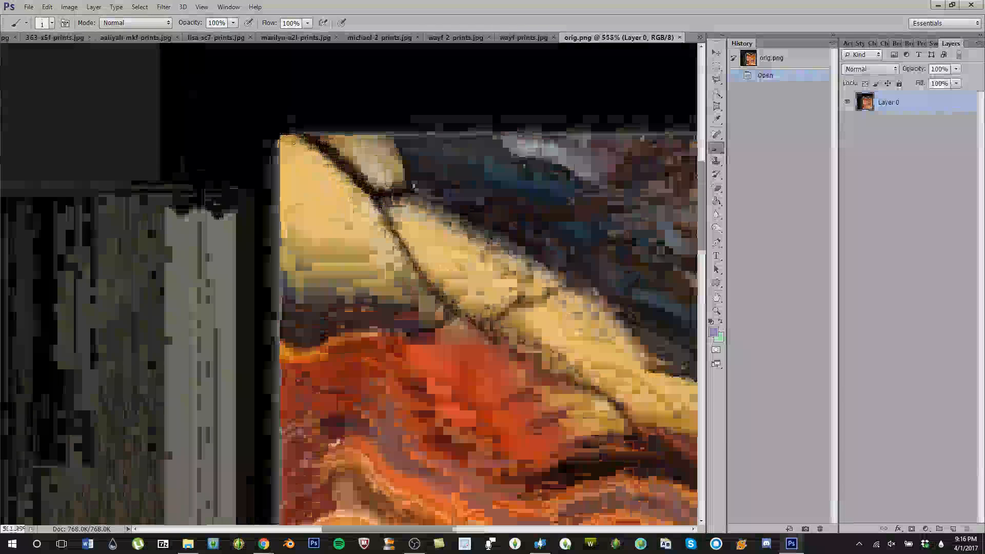
pyautogui.scroll(2, 289, 141)
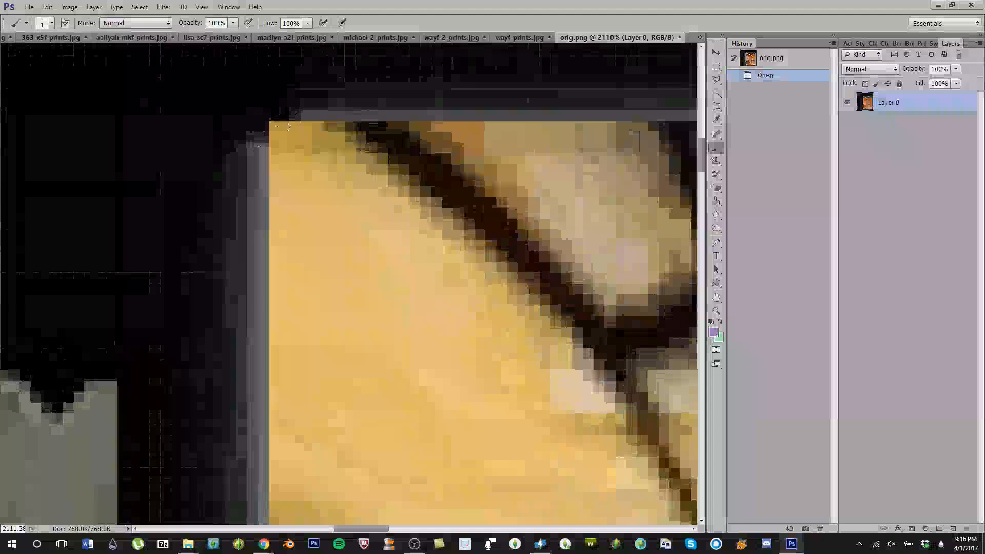
pyautogui.click(716, 66)
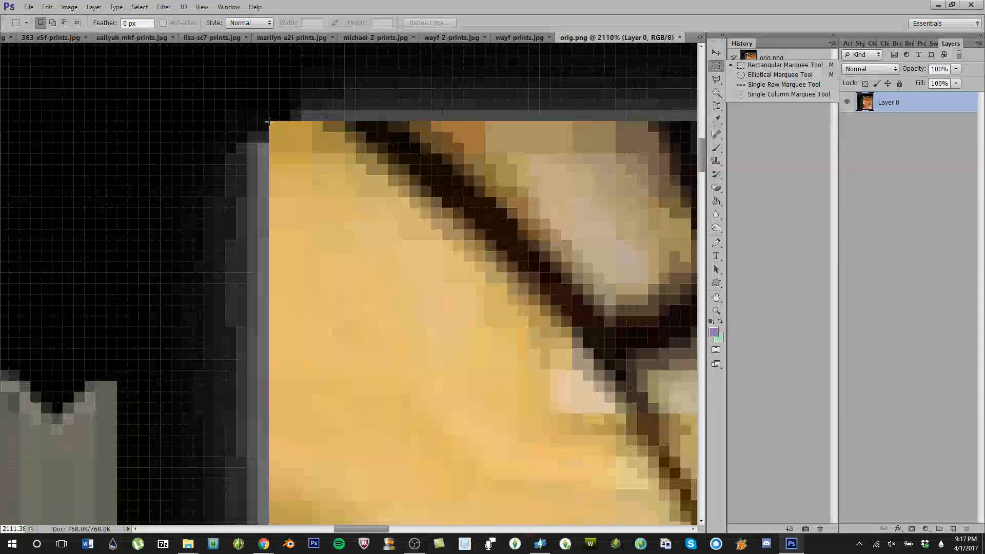
pyautogui.moveTo(270, 122); pyautogui.dragTo(355, 239)
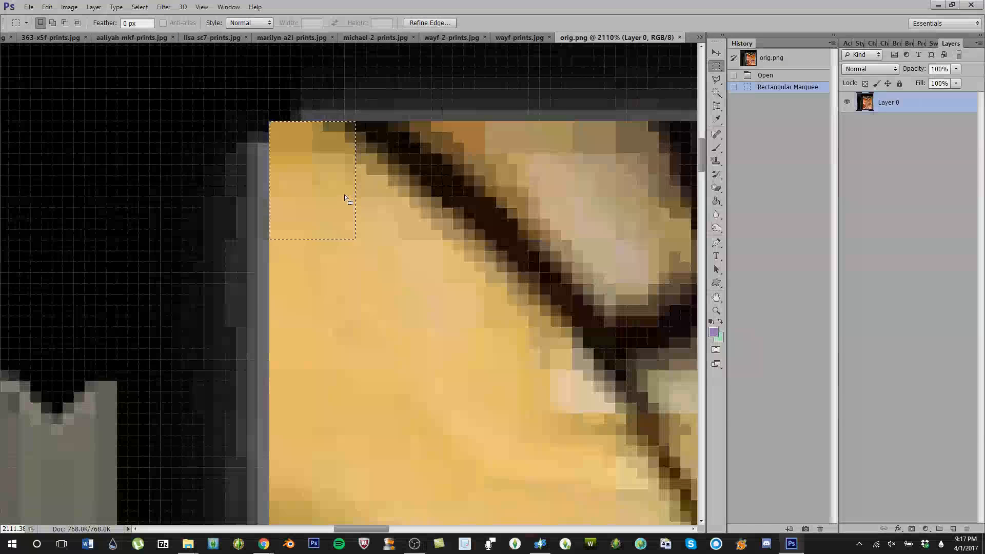
pyautogui.click(328, 164)
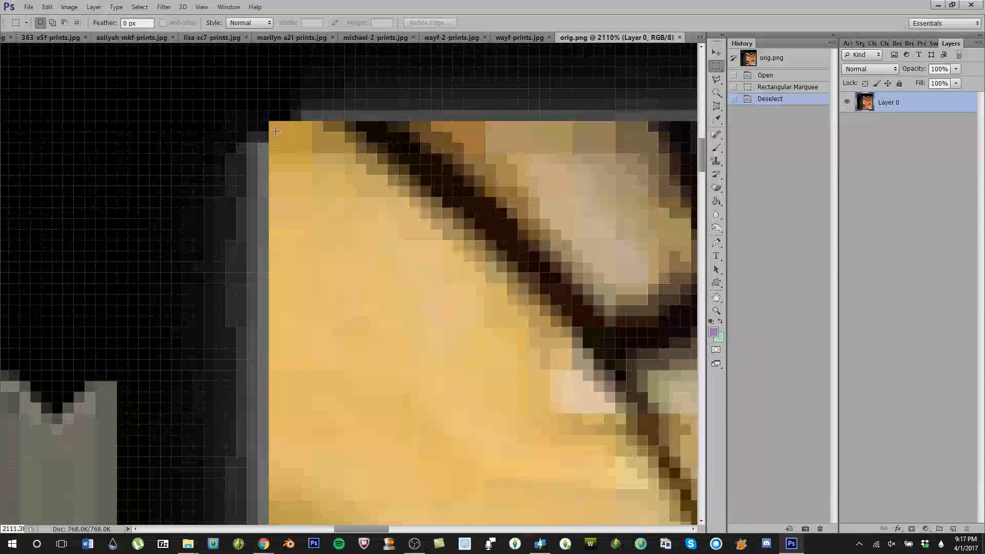
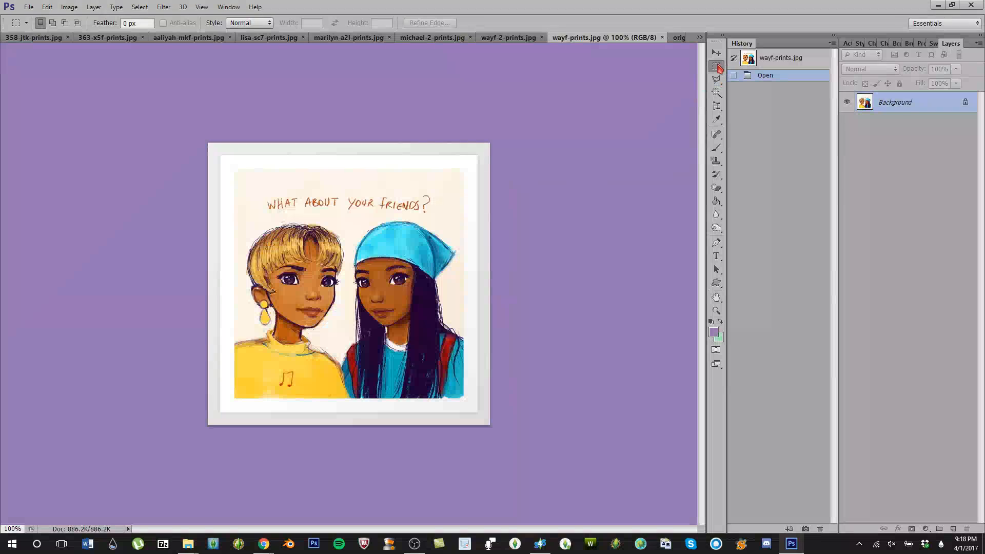
# Step: Try to crop wayf-prints.jpg to the white-bordered print inside its grey frame with the Perspective Crop tool, and undo the crop
pyautogui.click(717, 105)
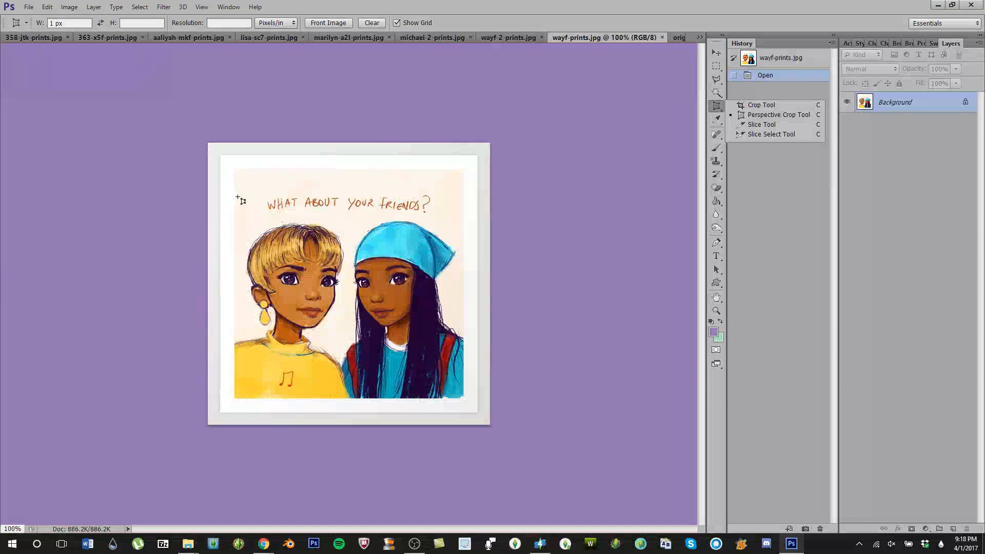
pyautogui.scroll(10, 205, 137)
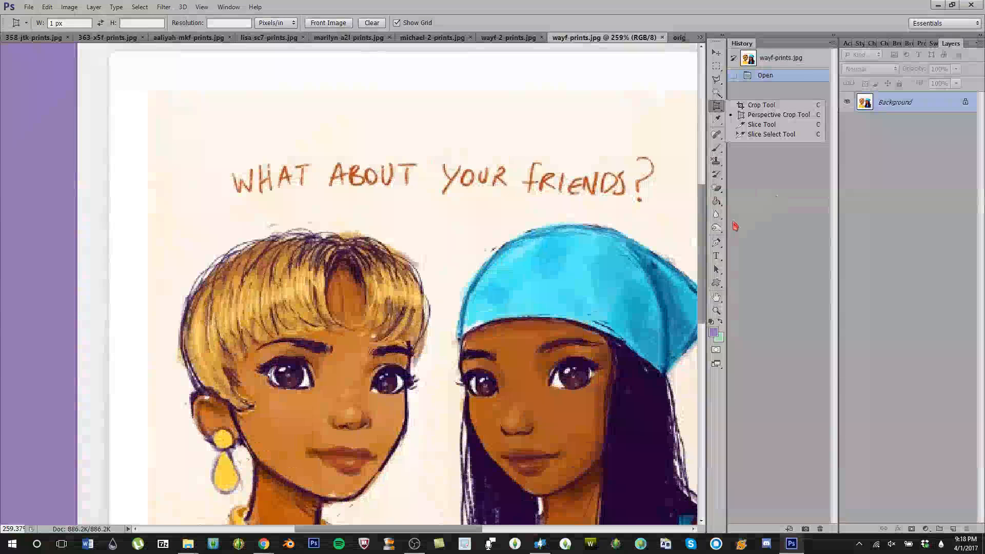
pyautogui.scroll(3, 705, 216)
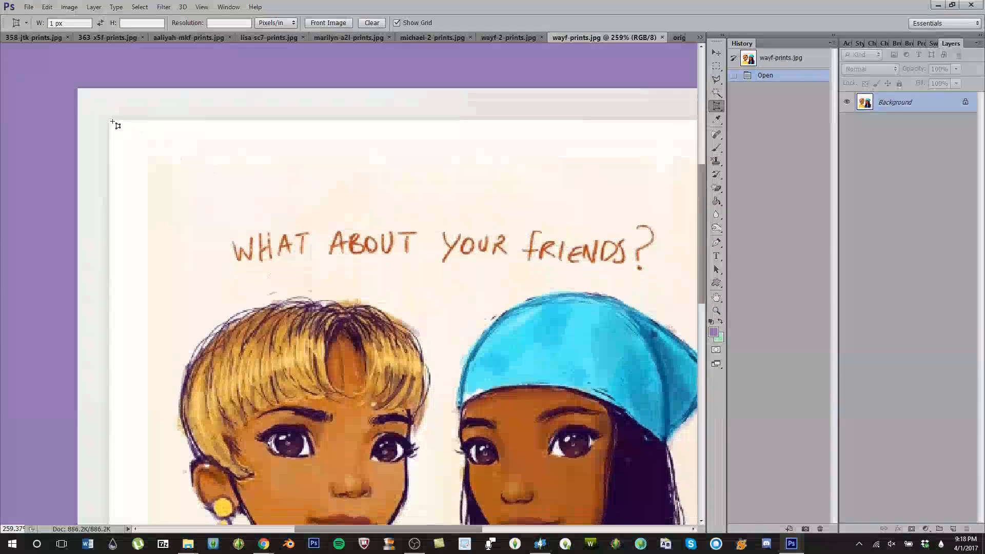
pyautogui.moveTo(109, 122); pyautogui.dragTo(547, 353)
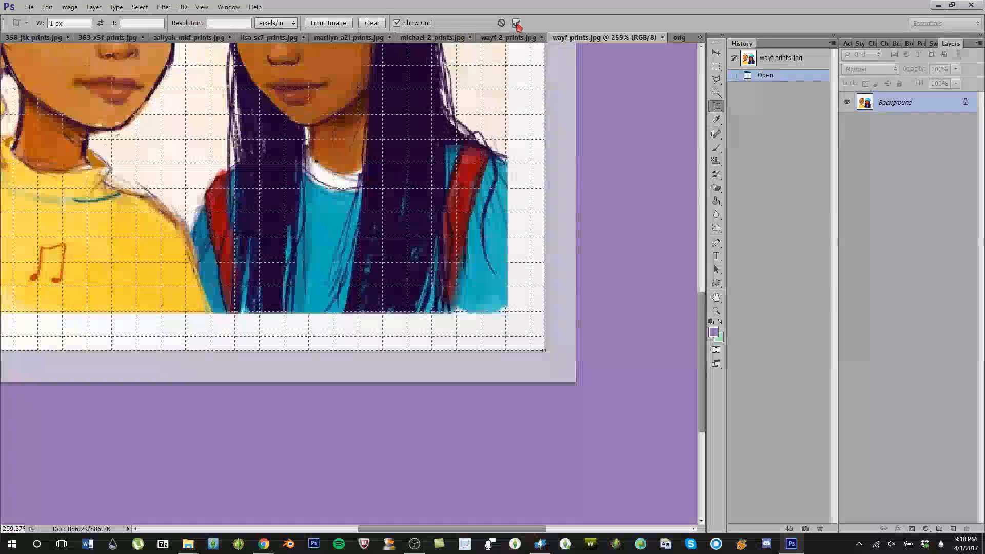
pyautogui.click(516, 23)
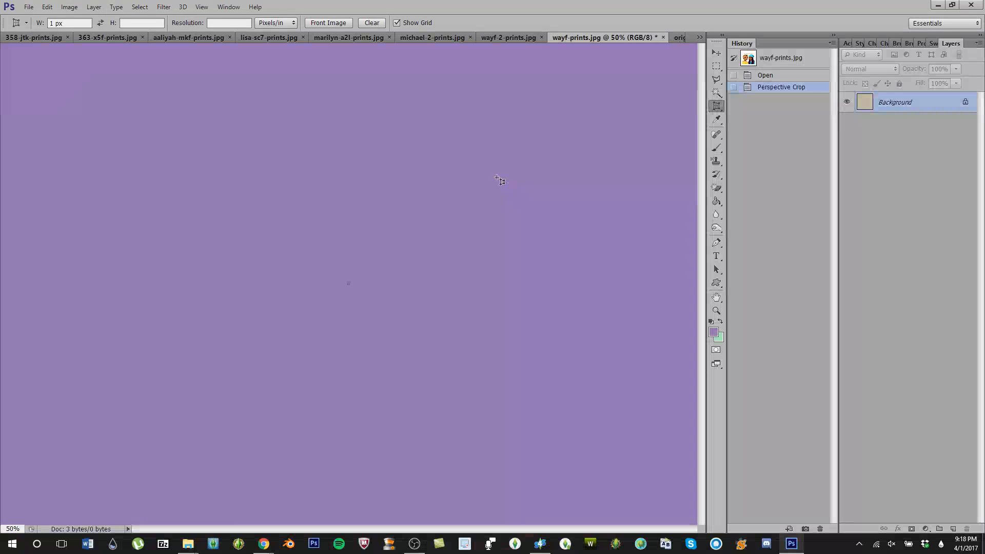
pyautogui.scroll(3, 496, 177)
pyautogui.scroll(-10, 502, 188)
pyautogui.hotkey('ctrl', 'z')
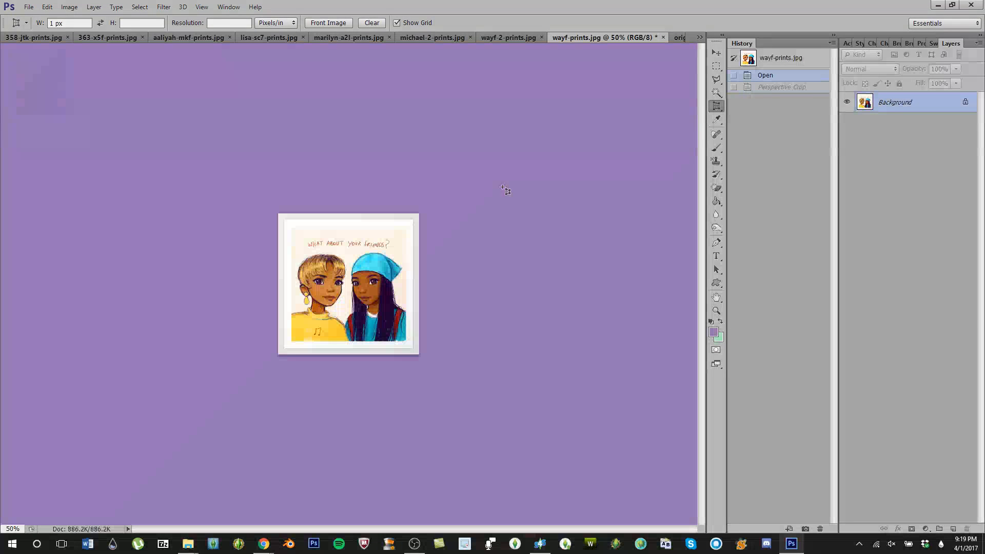
# Step: Retry the Perspective Crop of wayf-prints.jpg around the white-bordered print, and undo the crop
pyautogui.scroll(4, 345, 229)
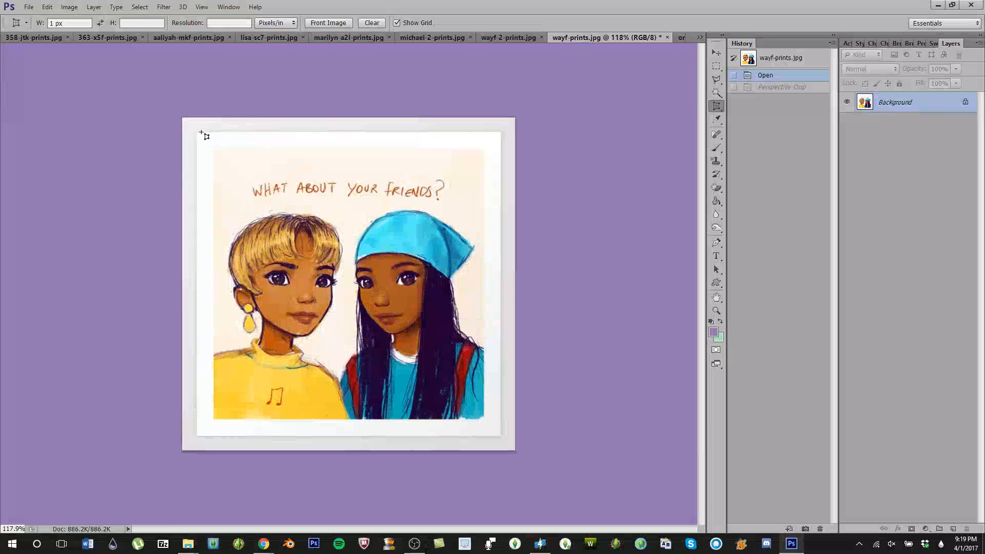
pyautogui.moveTo(196, 132); pyautogui.dragTo(499, 435)
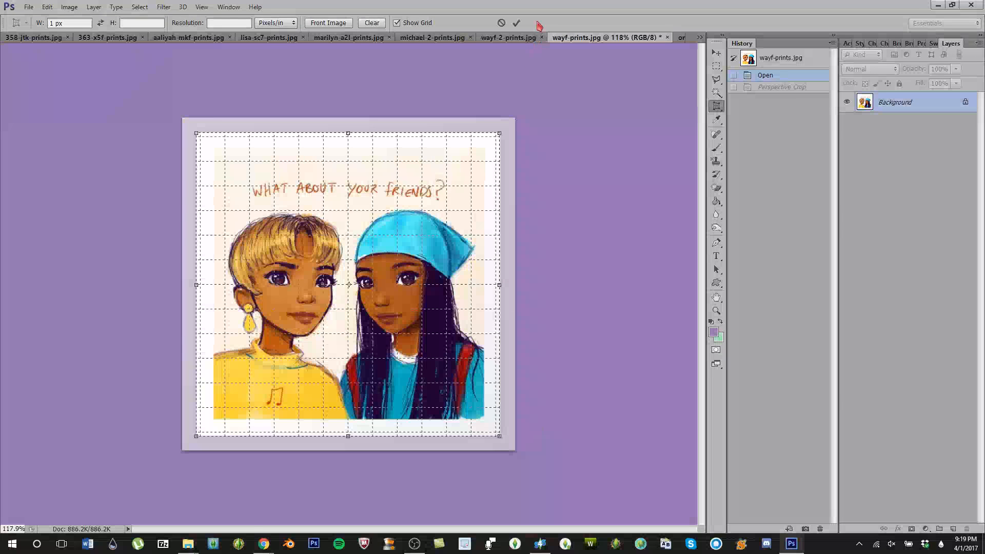
pyautogui.click(516, 24)
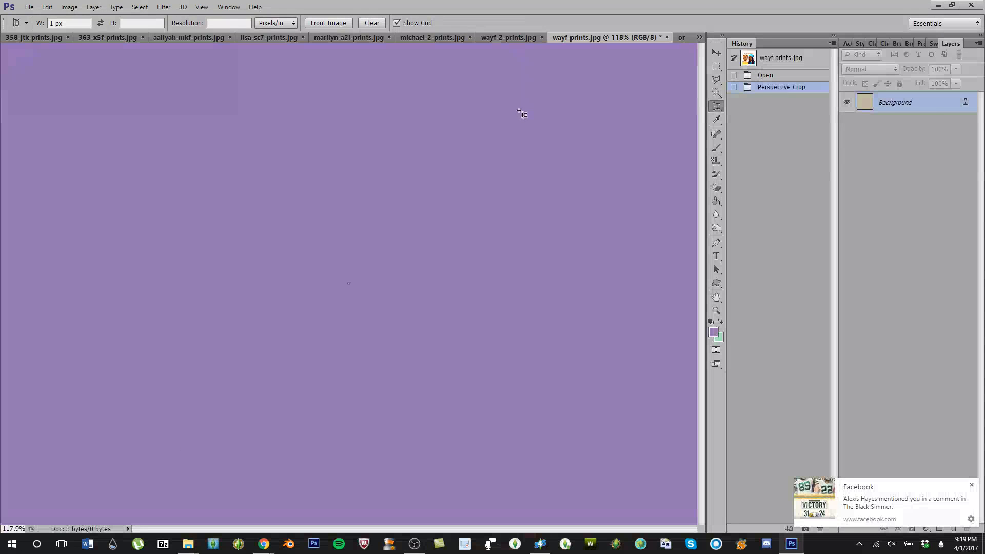
pyautogui.hotkey('ctrl', 'z')
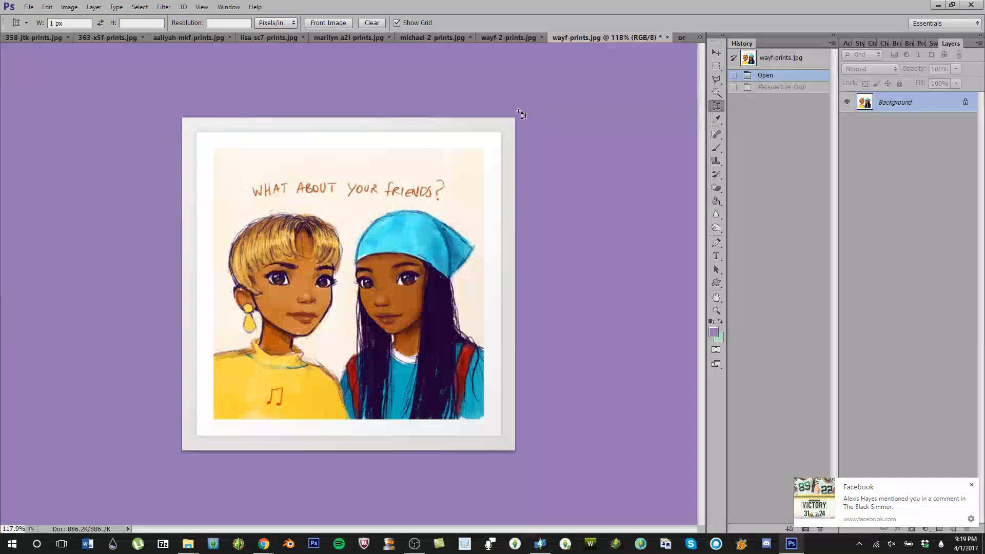
# Step: Reselect the Perspective Crop tool, try cropping the white-bordered print from its lower-right corner to its upper-left corner, and undo it
pyautogui.click(717, 109)
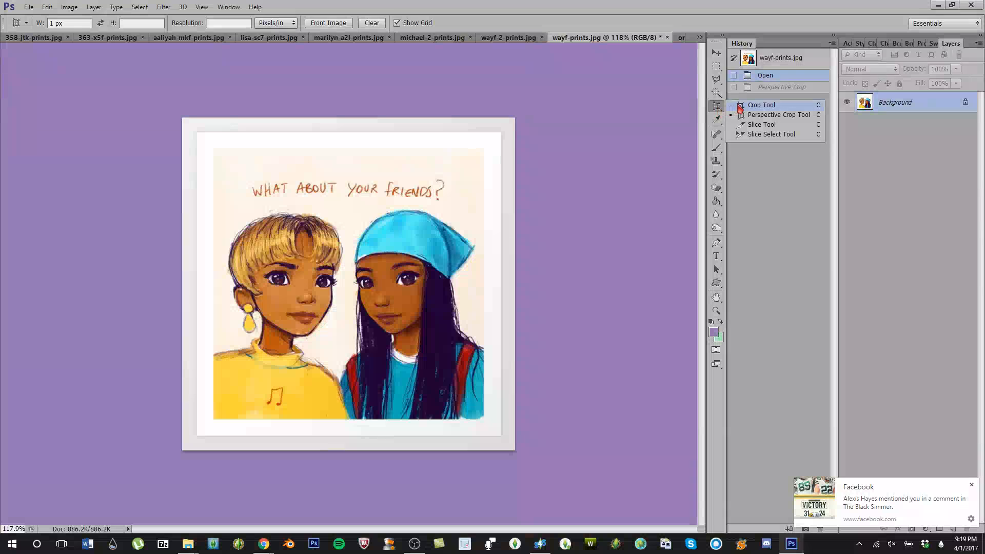
pyautogui.click(740, 105)
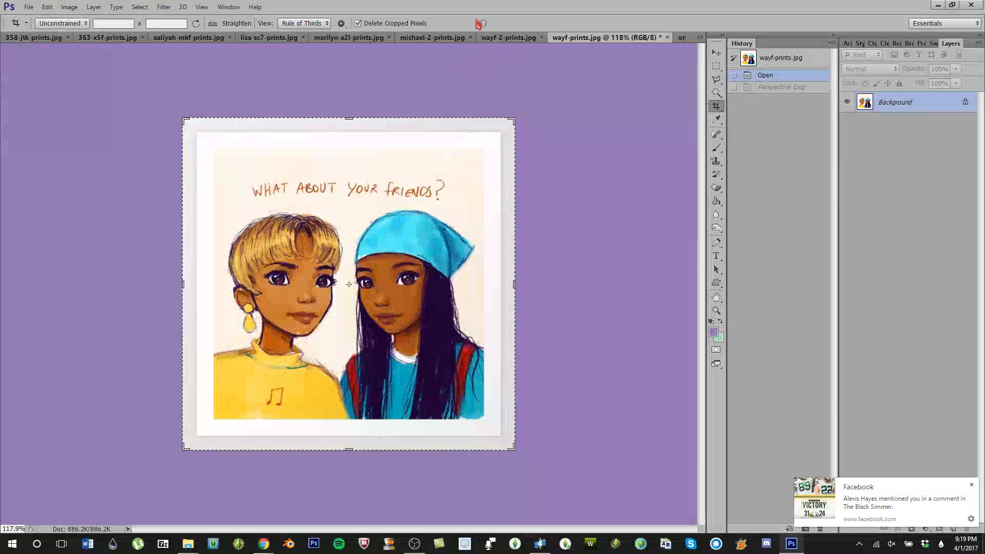
pyautogui.click(716, 106)
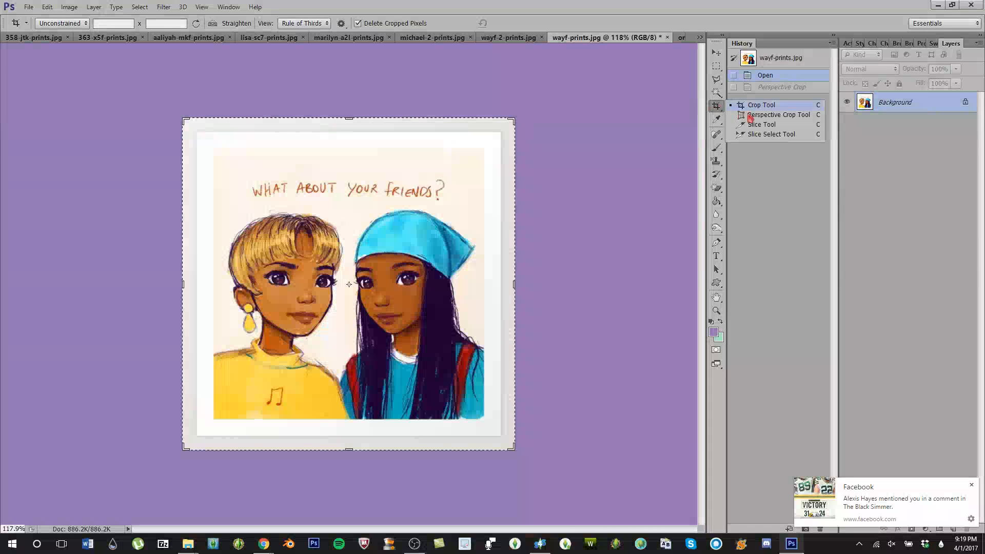
pyautogui.click(750, 115)
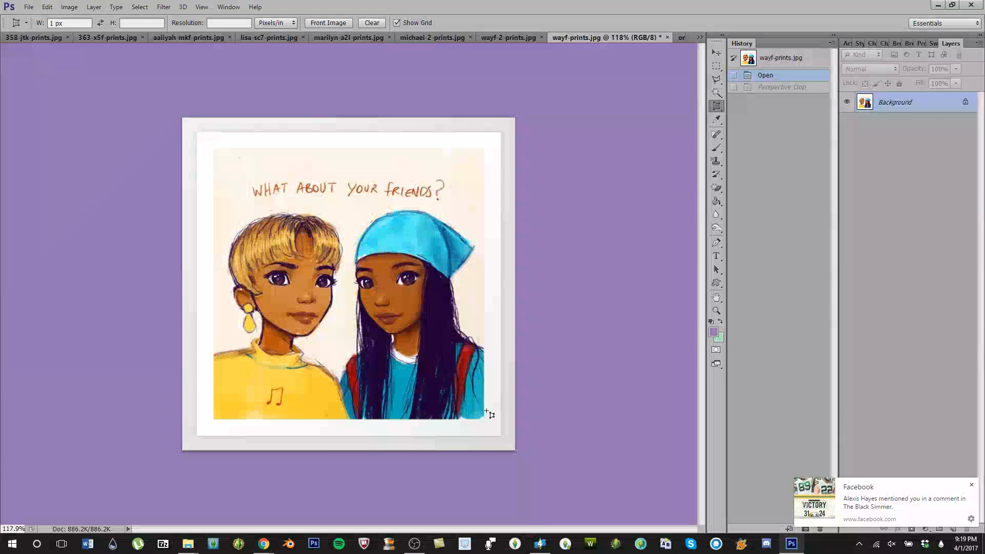
pyautogui.moveTo(499, 436); pyautogui.dragTo(199, 135)
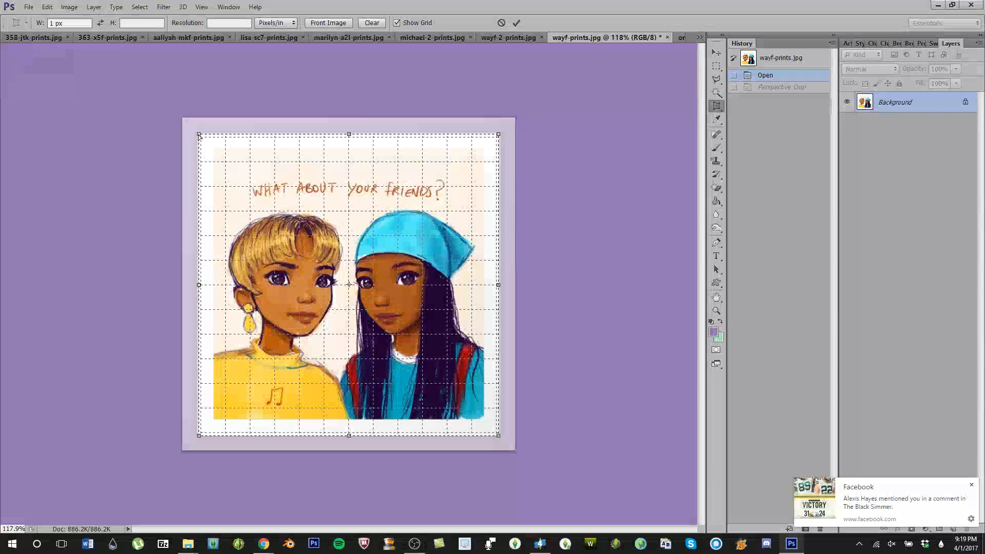
pyautogui.click(516, 23)
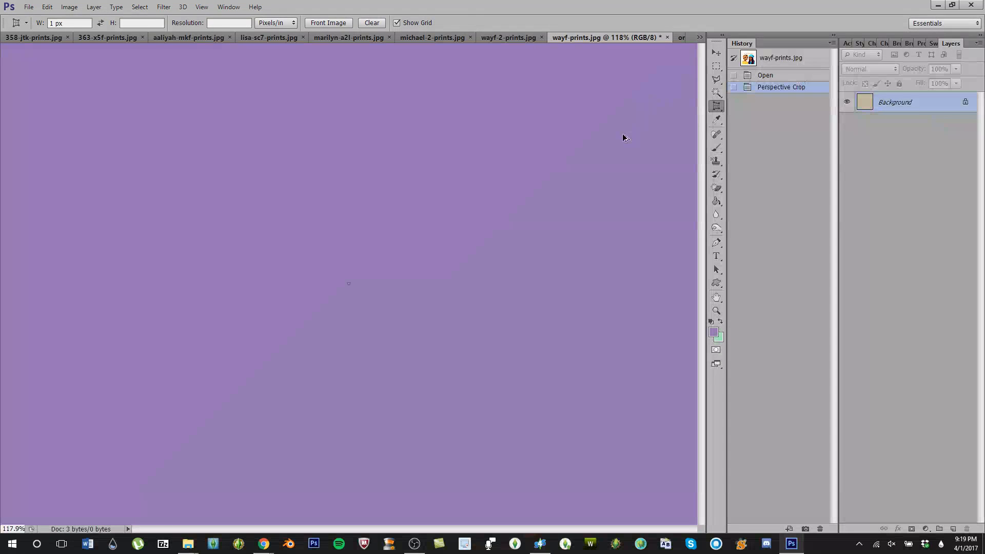
pyautogui.hotkey('ctrl', 'z')
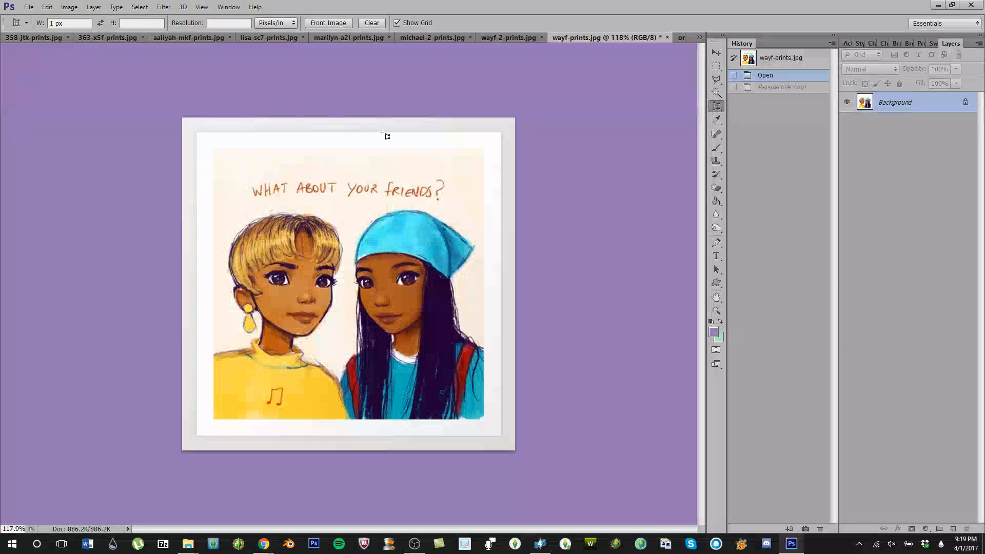
# Step: Select the white-bordered print inside the grey frame with the Rectangular Marquee tool, crop wayf-prints.jpg to it and deselect
pyautogui.scroll(-8, 380, 189)
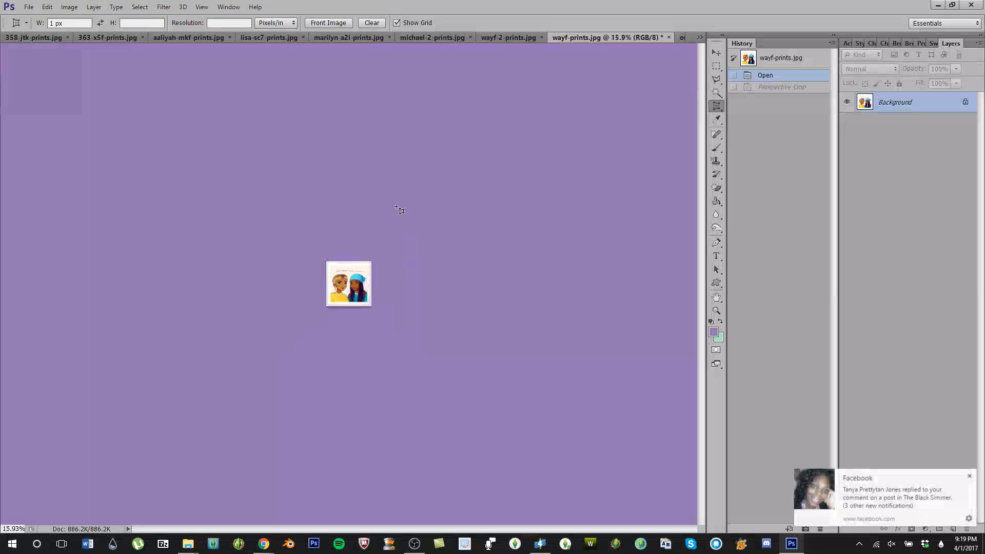
pyautogui.scroll(8, 401, 210)
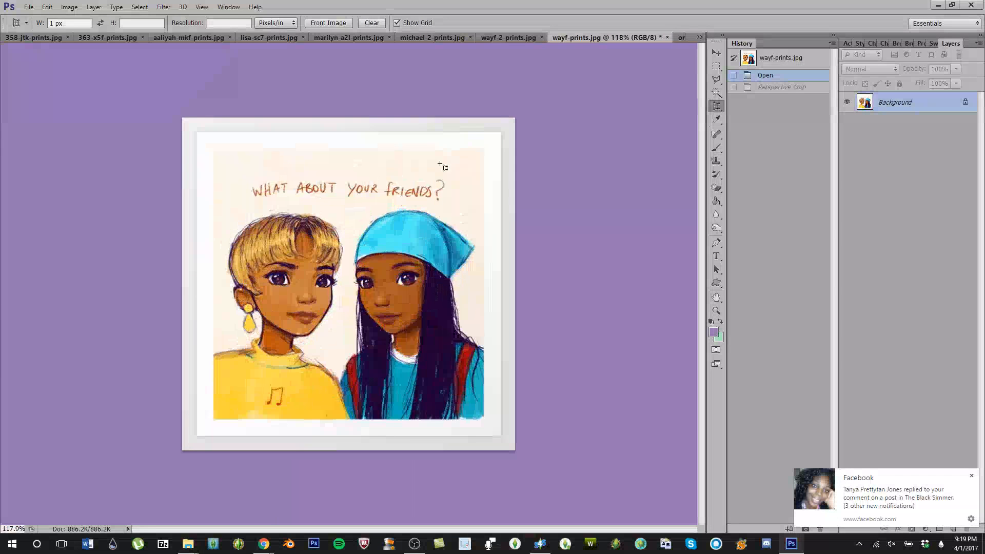
pyautogui.click(716, 67)
pyautogui.moveTo(198, 133); pyautogui.dragTo(498, 436)
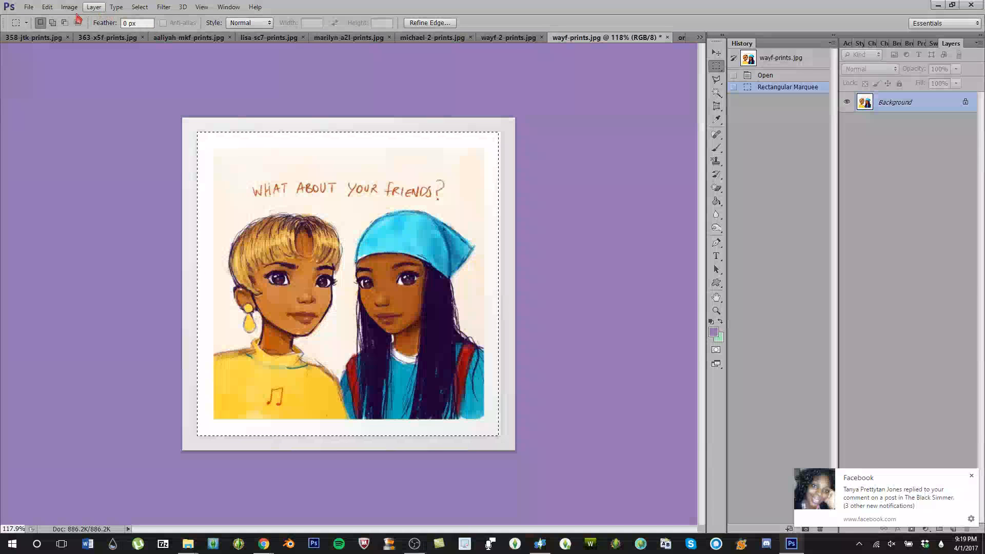
pyautogui.click(47, 7)
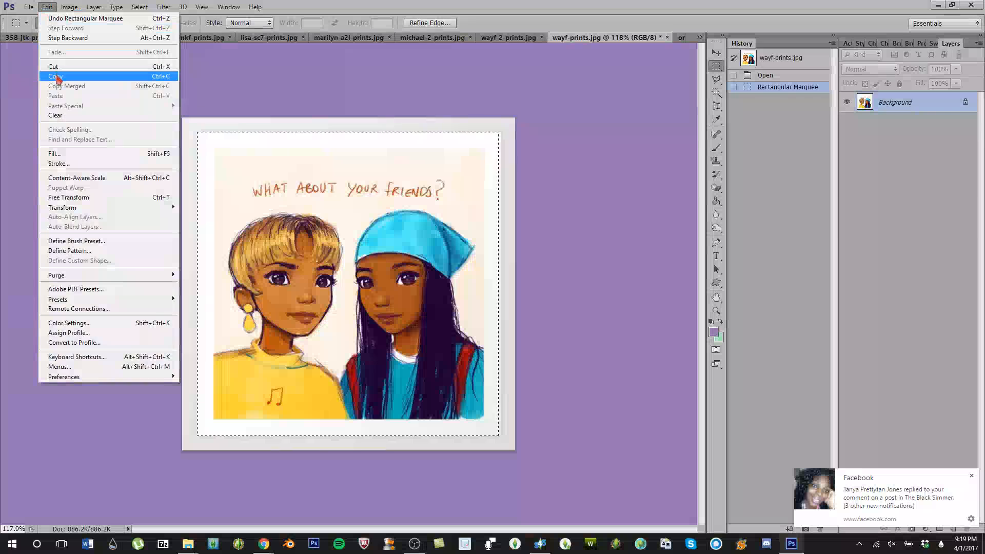
pyautogui.moveTo(69, 7)
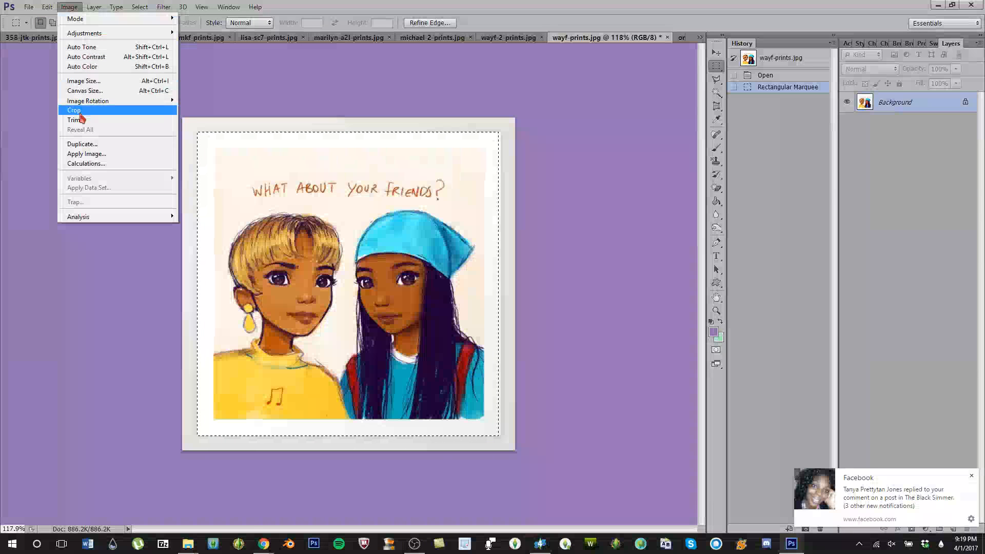
pyautogui.click(80, 112)
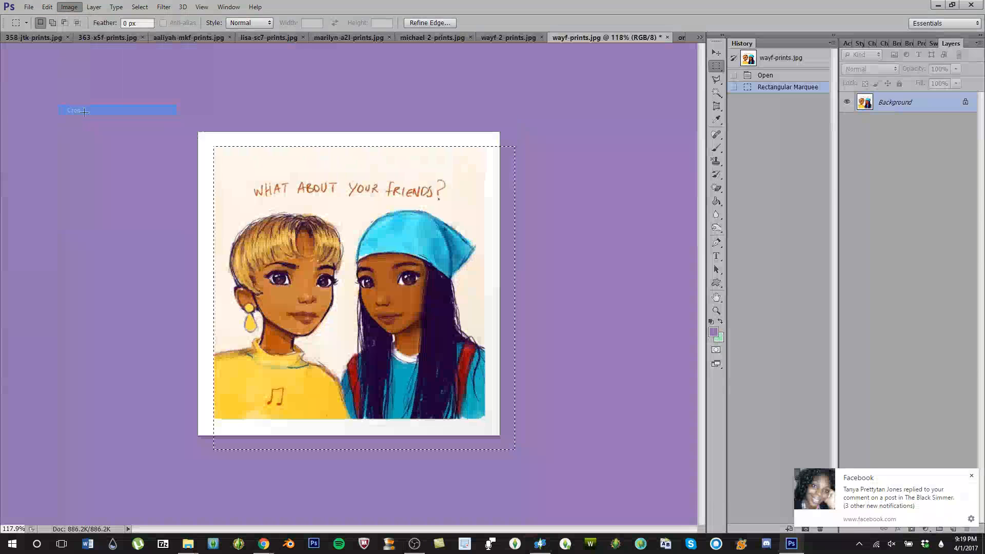
pyautogui.click(572, 198)
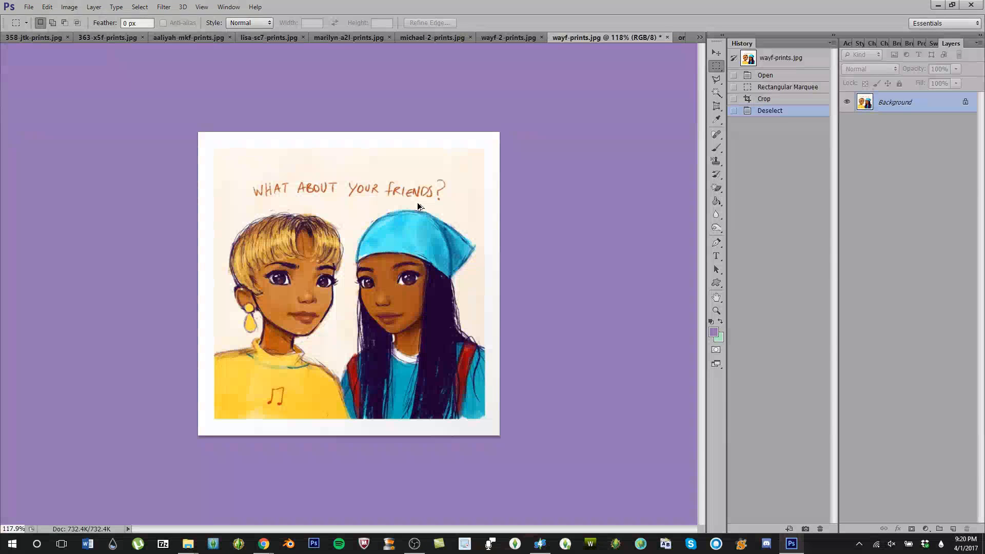
# Step: Resize the cropped print to 312 pixels wide without constrained proportions, with its height matching the artwork area in orig.png
pyautogui.hotkey('ctrl', 'alt', 'i')
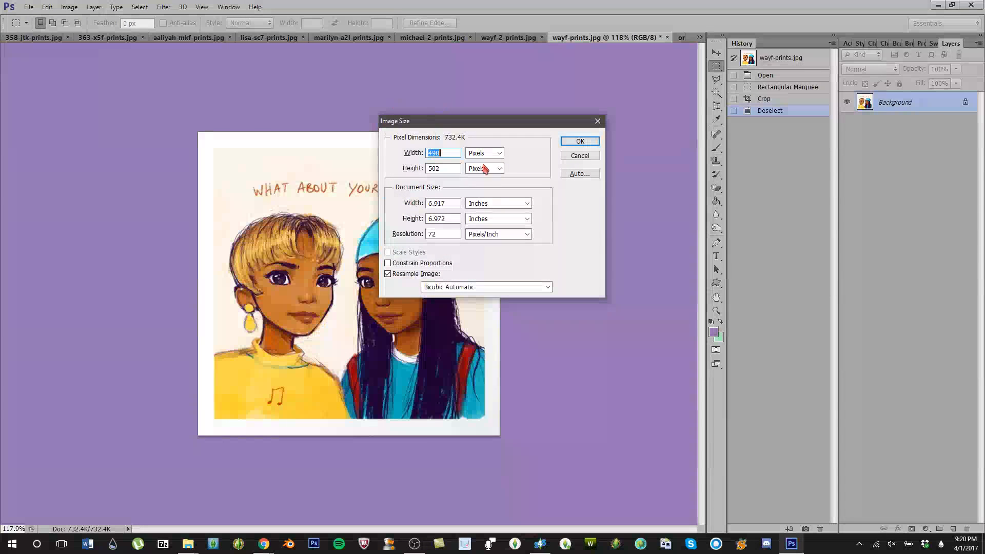
pyautogui.write('312')
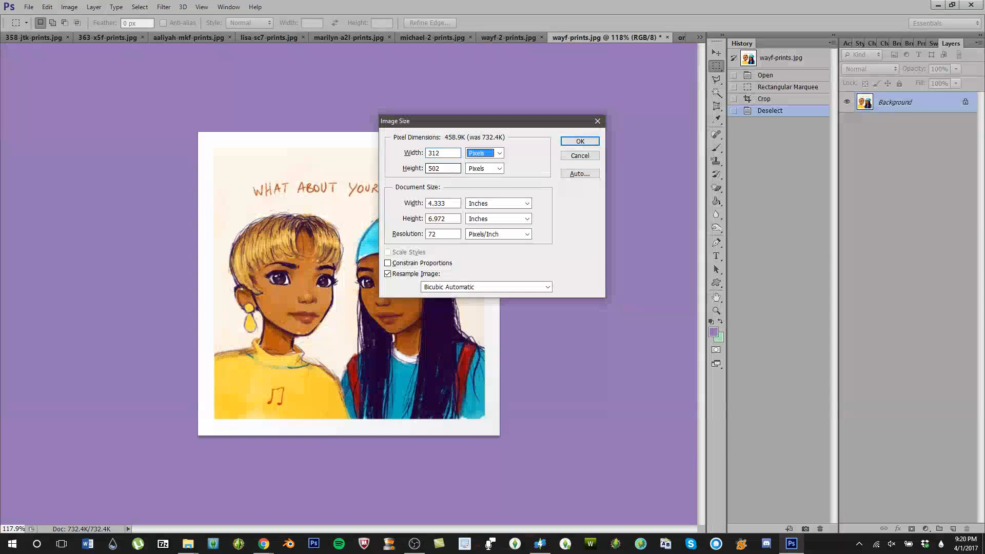
pyautogui.press('Tab')
pyautogui.write('4')
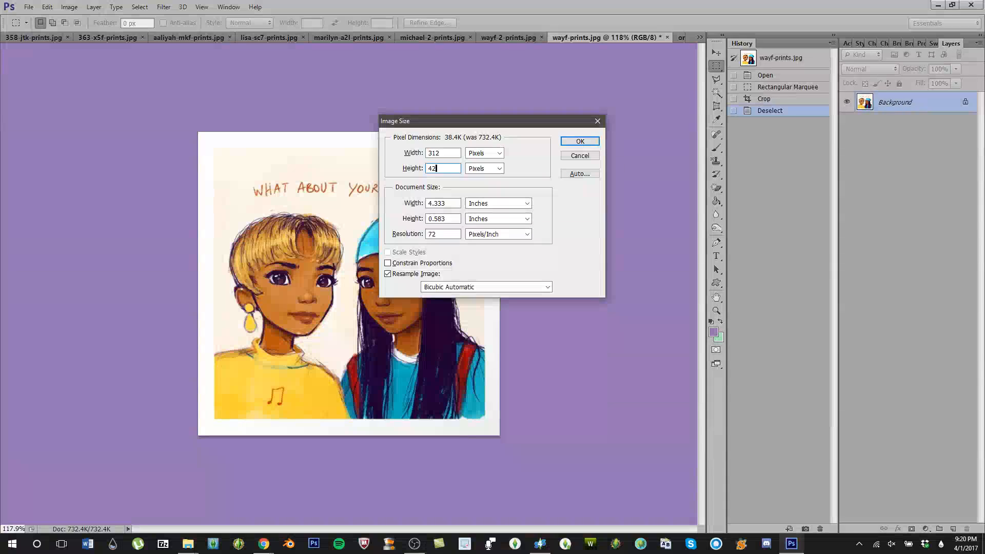
pyautogui.click(579, 141)
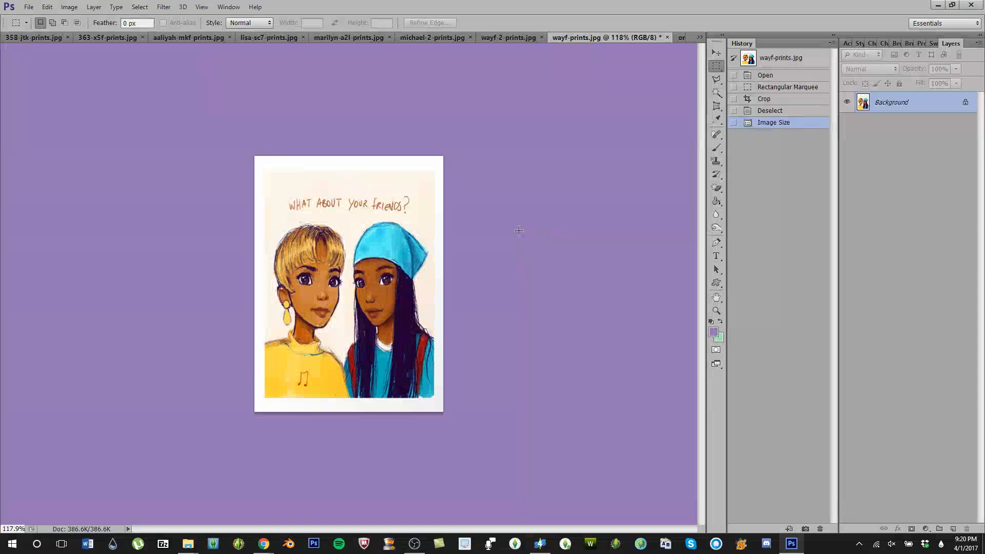
# Step: Copy the entire resized print, paste it into the selected artwork area of orig.png and merge the visible layers
pyautogui.hotkey('ctrl', 'a')
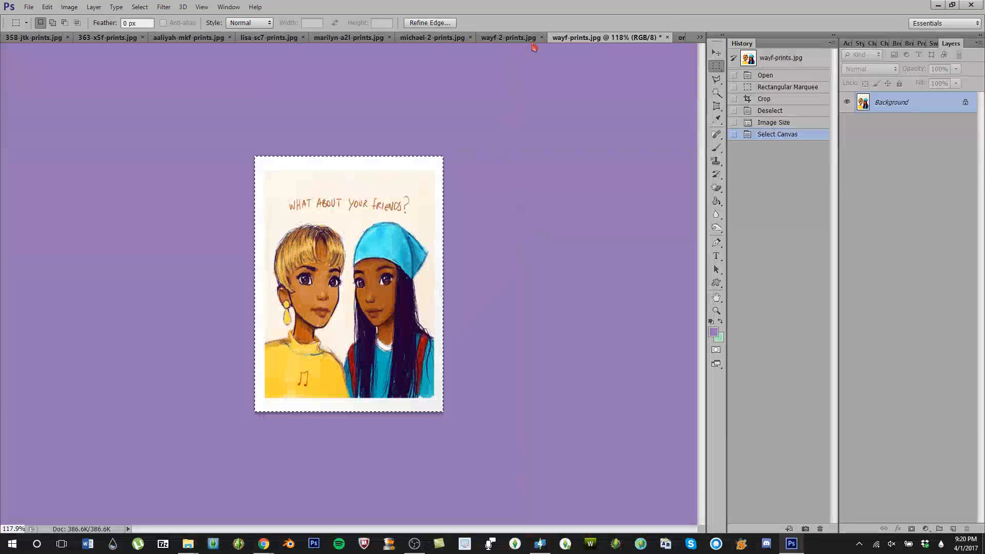
pyautogui.click(681, 37)
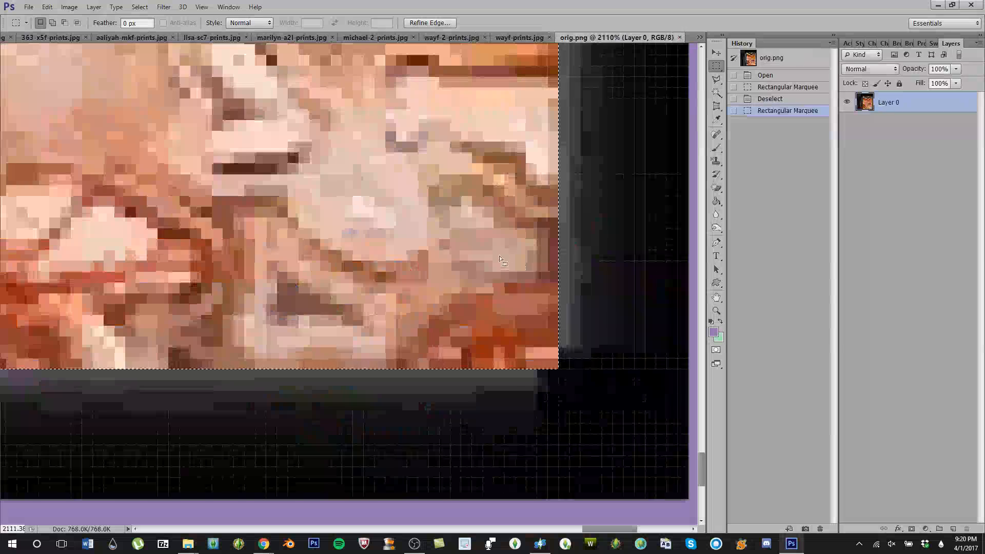
pyautogui.scroll(-10, 502, 257)
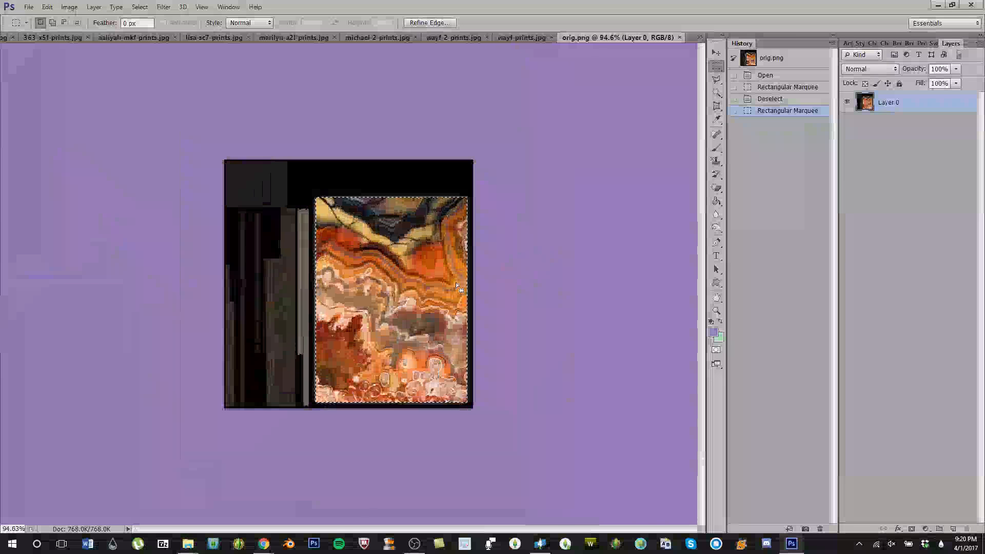
pyautogui.scroll(3, 458, 285)
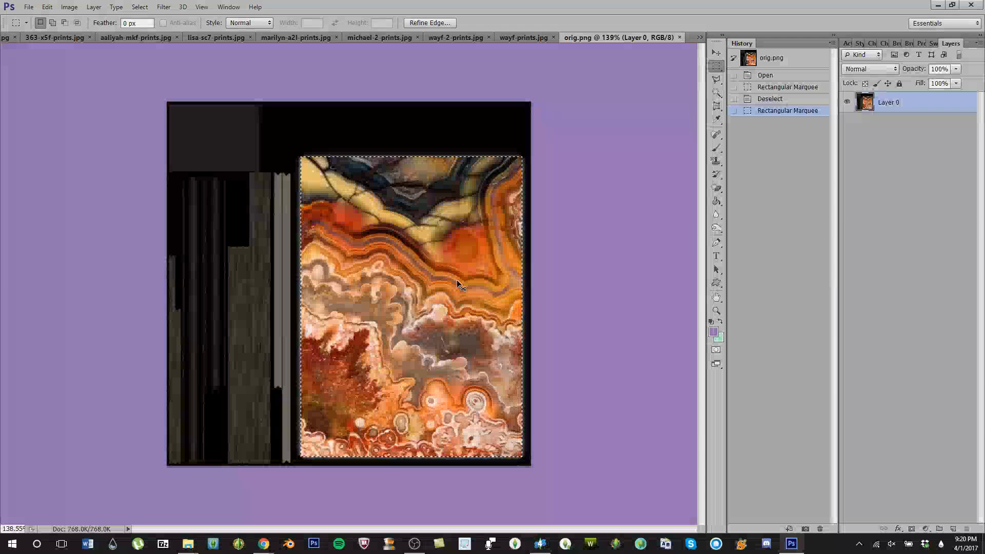
pyautogui.hotkey('ctrl', 'v')
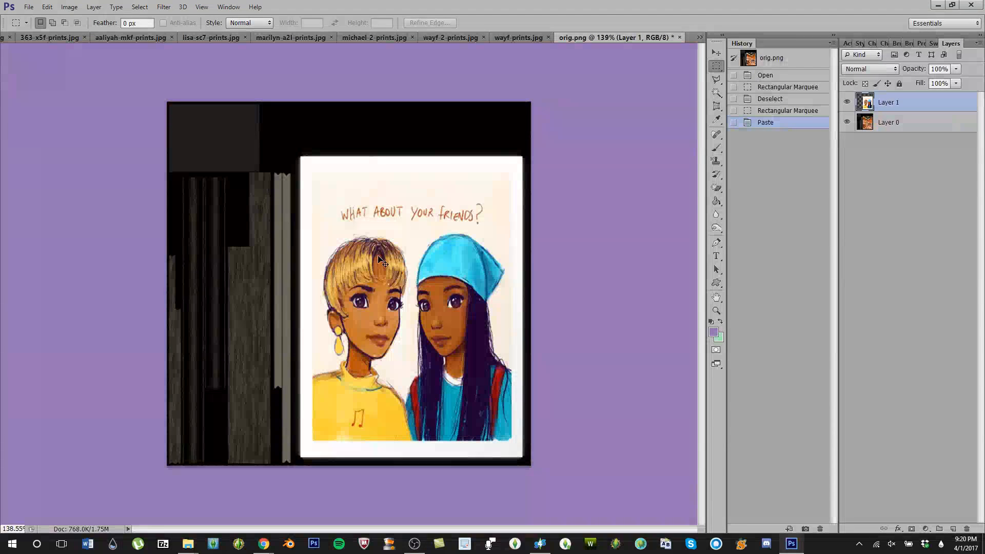
pyautogui.hotkey('ctrl', 'shift', 'e')
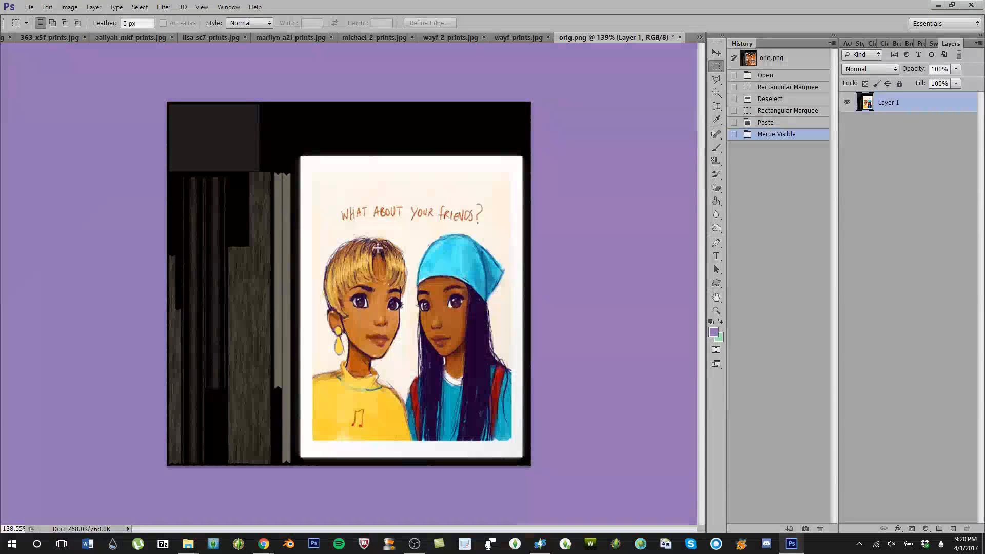
# Step: Save a copy of the merged texture as a PNG named 1 in the Duchess365 folder, with smallest compression and no interlacing
pyautogui.hotkey('ctrl', 'shift', 's')
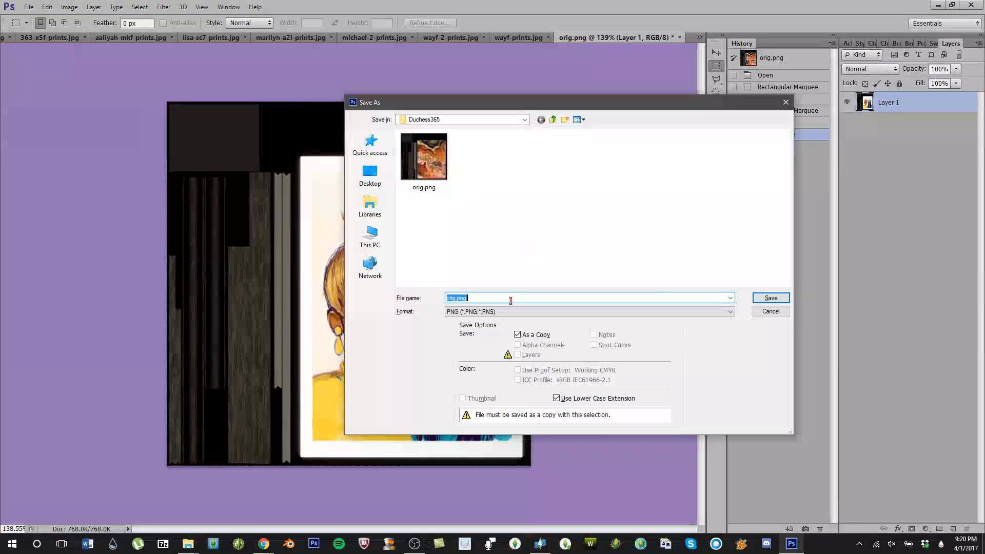
pyautogui.write('1')
pyautogui.click(766, 299)
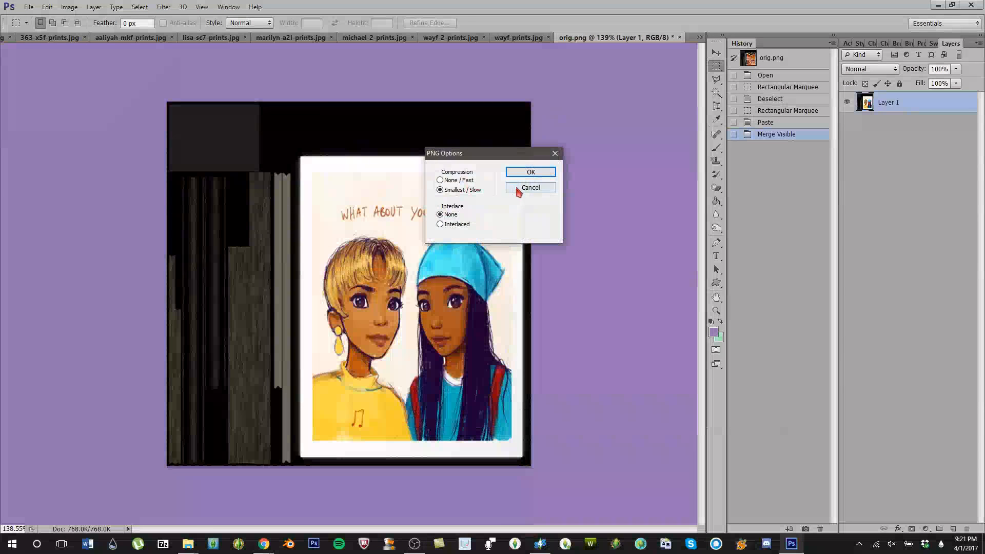
pyautogui.click(519, 177)
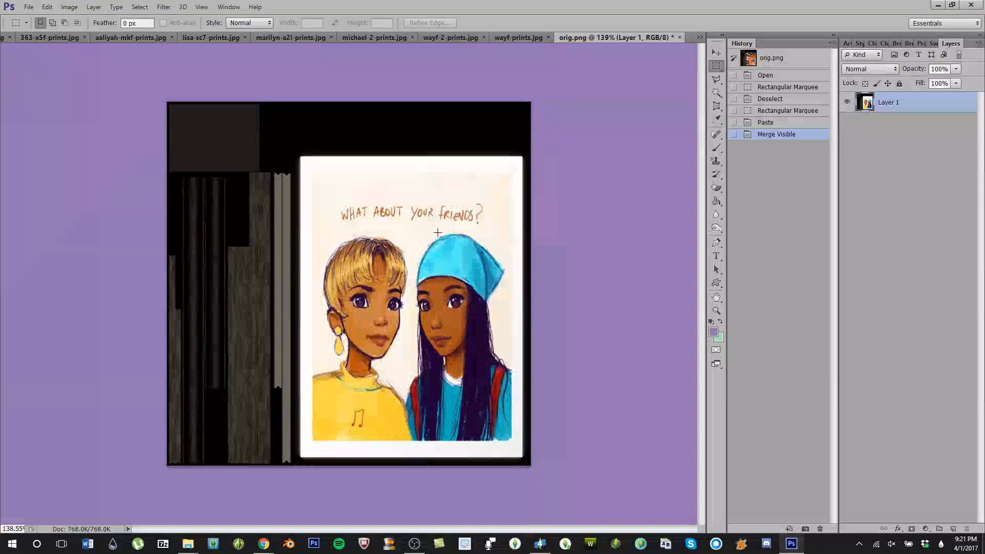
# Step: Switch to Sims 4 Studio, add a second swatch and import 1.png from the Duchess365 folder as its texture
pyautogui.click(541, 543)
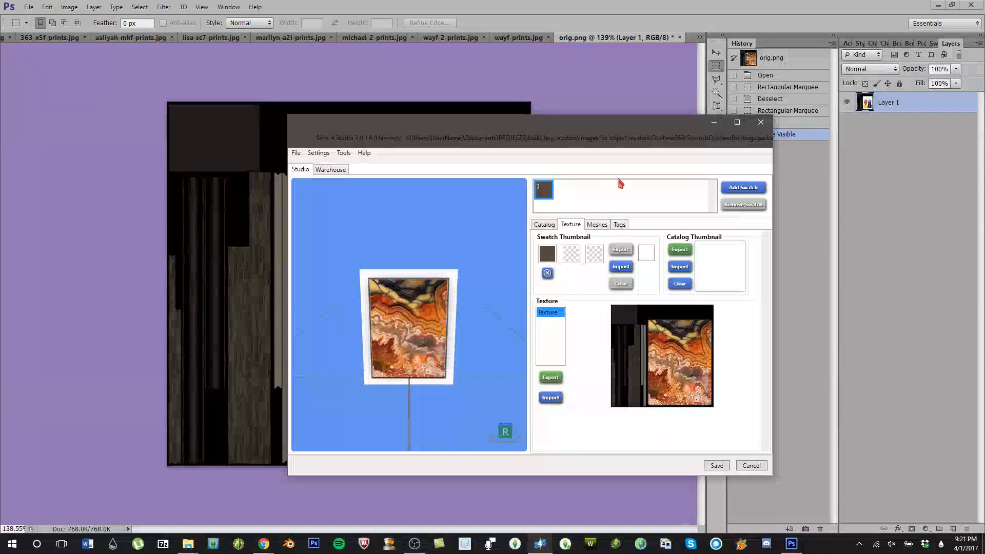
pyautogui.click(743, 188)
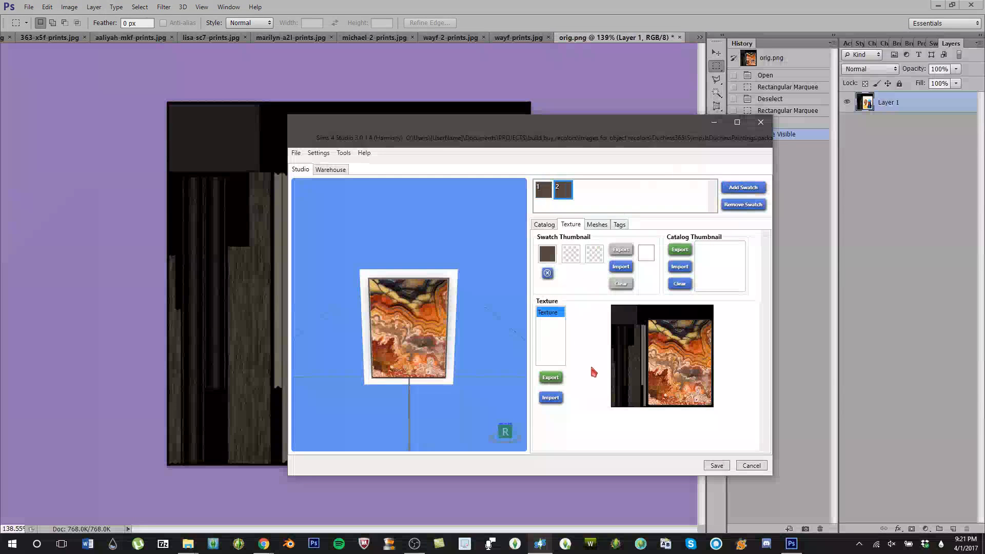
pyautogui.click(550, 398)
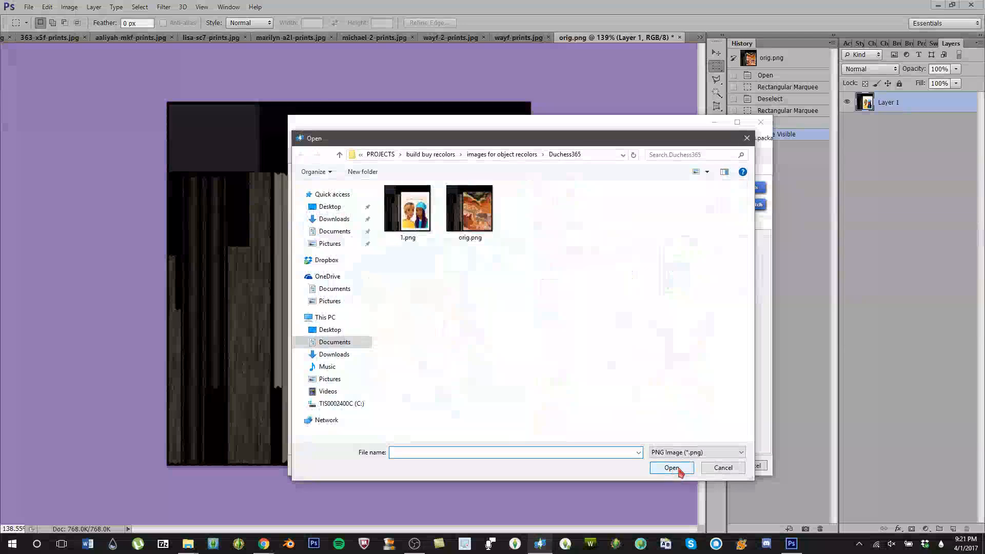
pyautogui.click(671, 468)
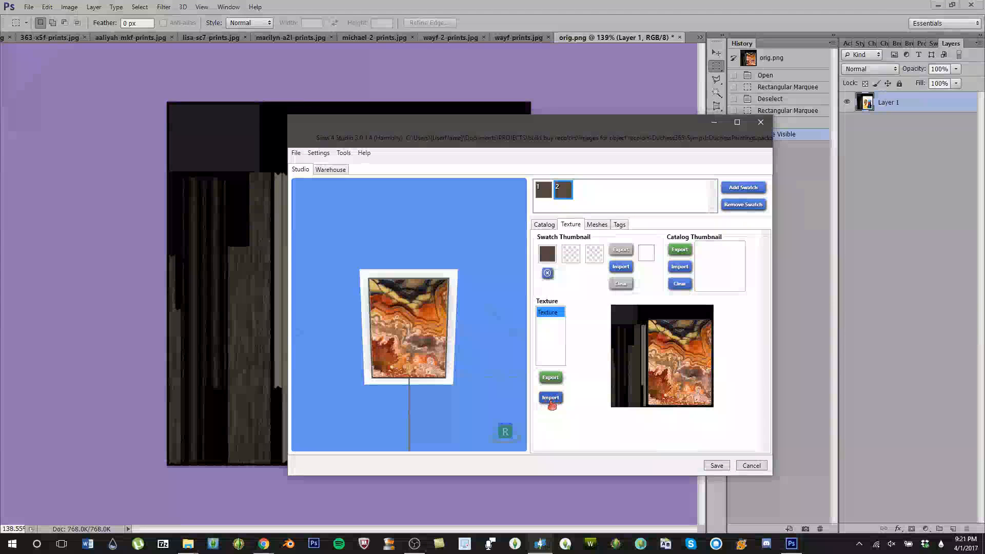
pyautogui.click(550, 399)
pyautogui.doubleClick(409, 215)
# Step: Examine the new painting in the 3D preview and set the second swatch's thumbnail color to white
pyautogui.scroll(6, 456, 365)
pyautogui.moveTo(477, 333)
pyautogui.mouseDown()
pyautogui.moveTo(658, 294)
pyautogui.moveTo(311, 325)
pyautogui.moveTo(132, 325)
pyautogui.moveTo(413, 312)
pyautogui.mouseUp()
pyautogui.scroll(-2, 413, 313)
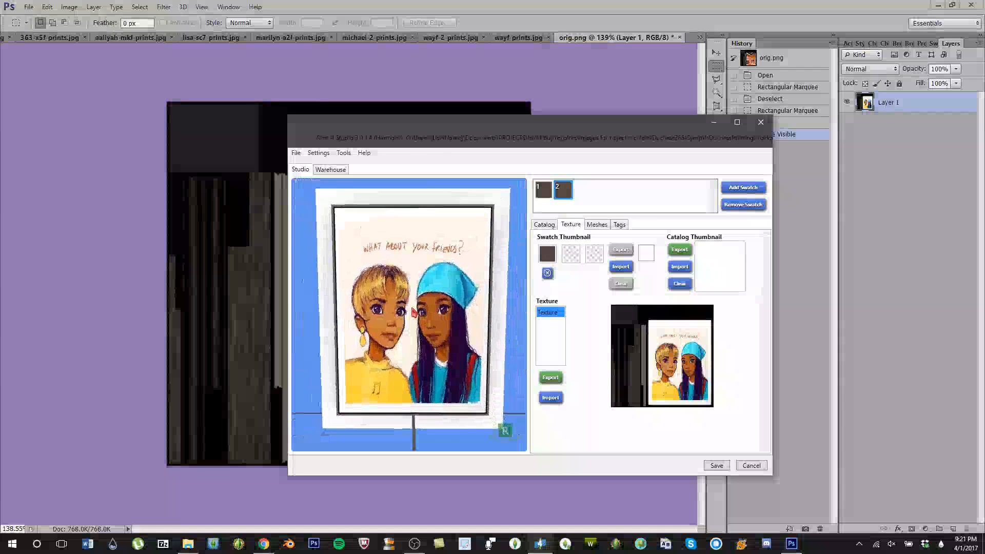
pyautogui.scroll(-3, 413, 312)
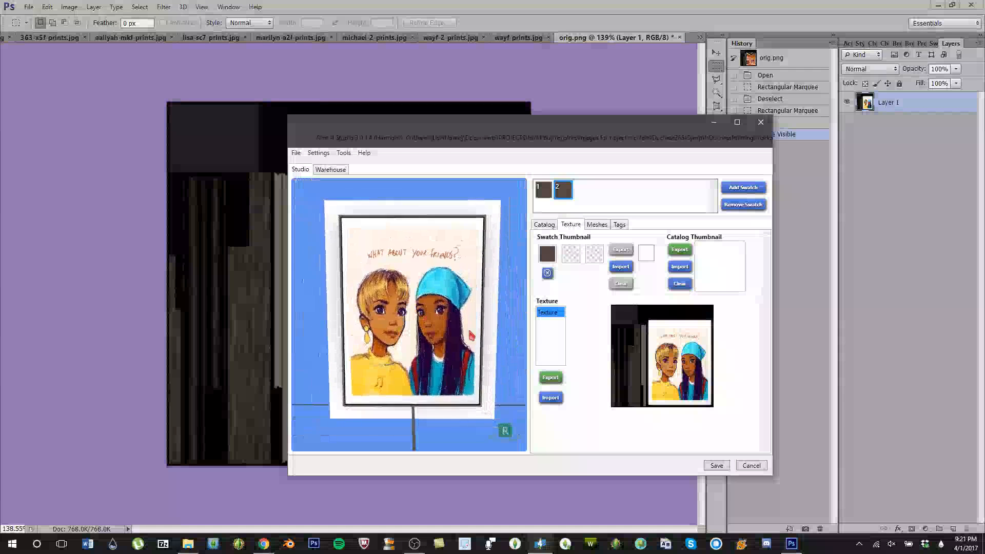
pyautogui.click(547, 255)
pyautogui.click(580, 271)
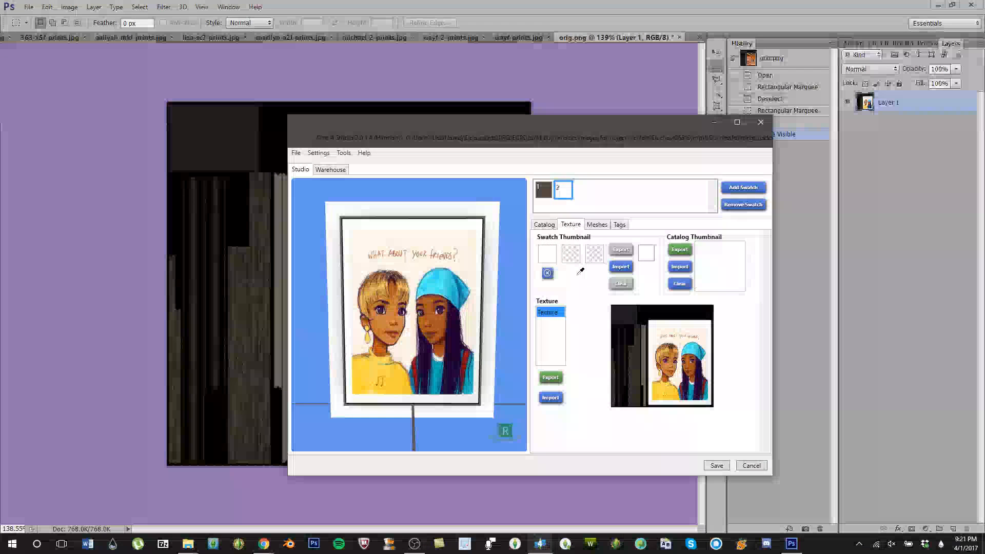
# Step: Change the catalog name of the object to Sympxls Duchess Paintings
pyautogui.click(544, 225)
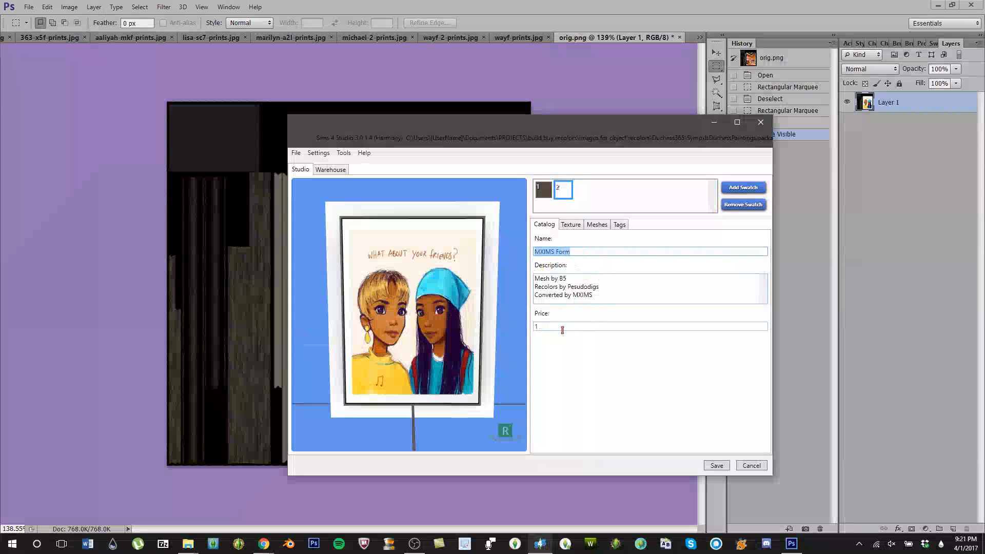
pyautogui.write('Sympxls')
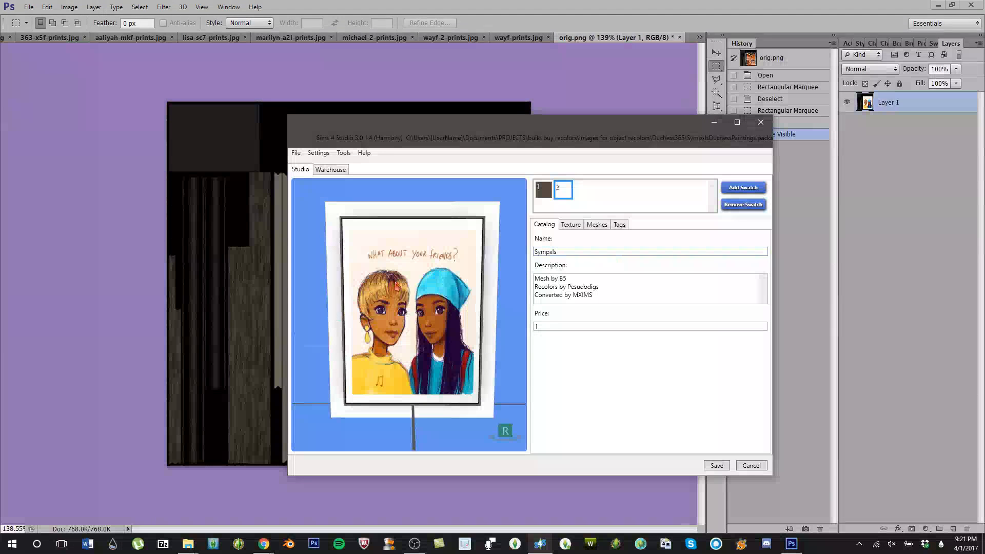
pyautogui.write('uchess')
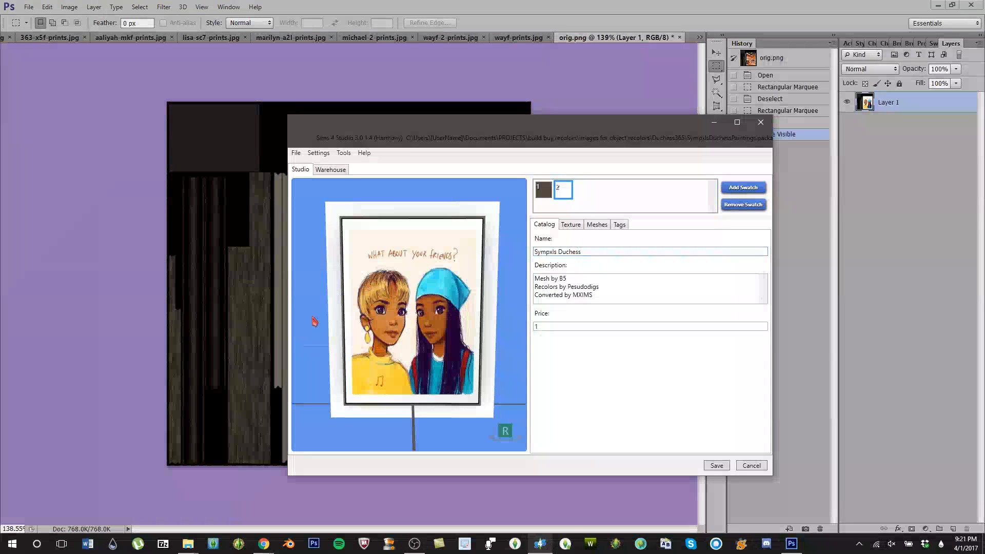
pyautogui.click(187, 543)
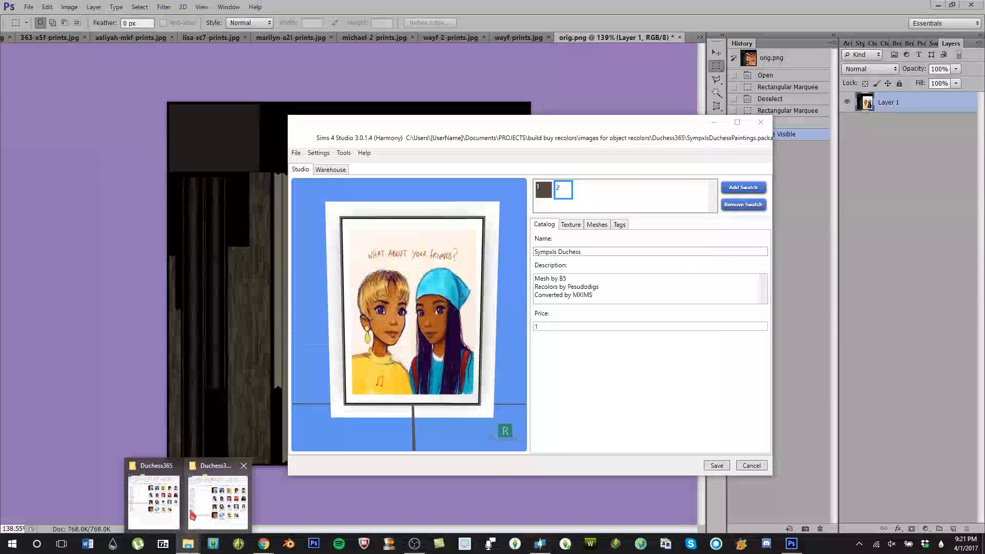
pyautogui.moveTo(182, 505)
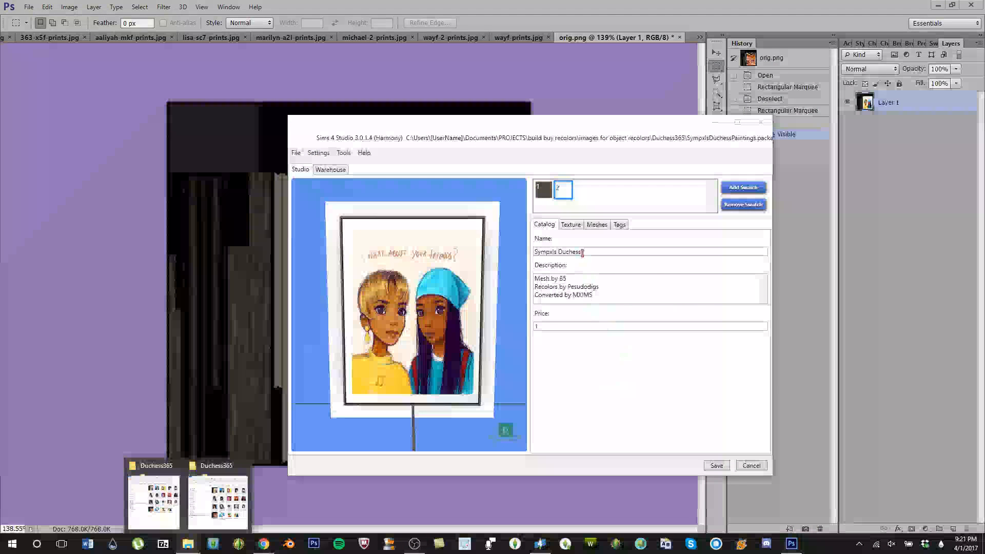
pyautogui.click(581, 252)
pyautogui.write('Paintings')
pyautogui.press('Tab')
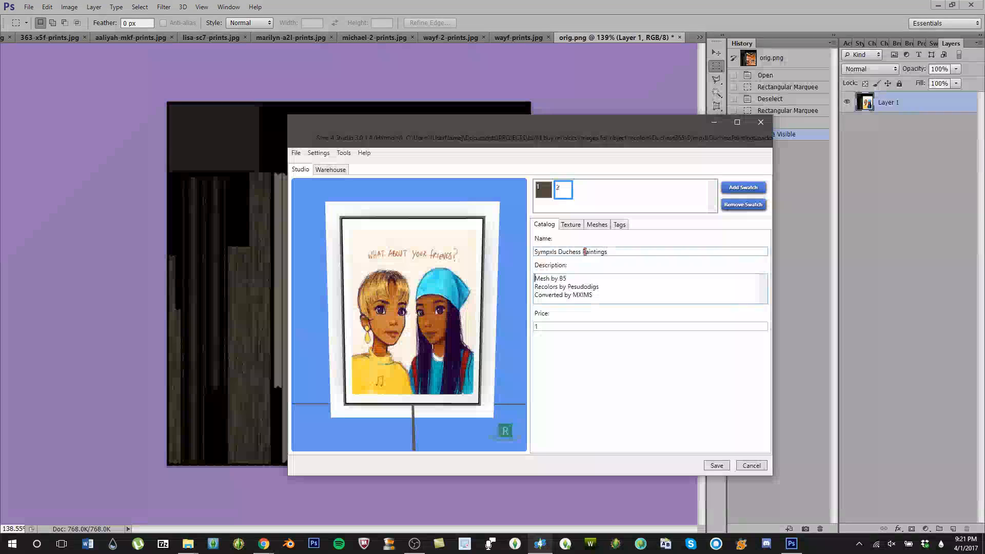
# Step: Remove the "Recolors by" credit line from the catalog description, leaving no blank line
pyautogui.click(548, 328)
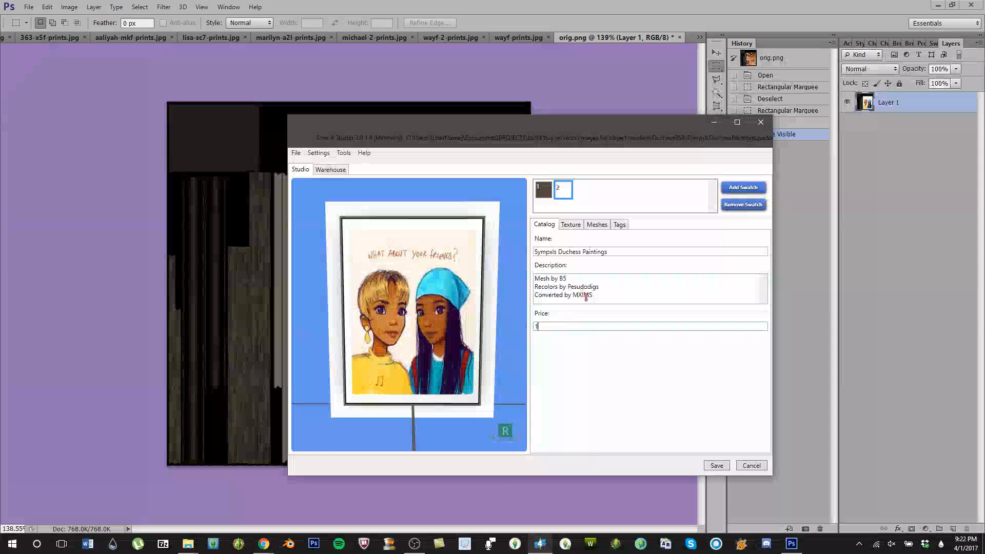
pyautogui.moveTo(595, 295); pyautogui.dragTo(576, 259)
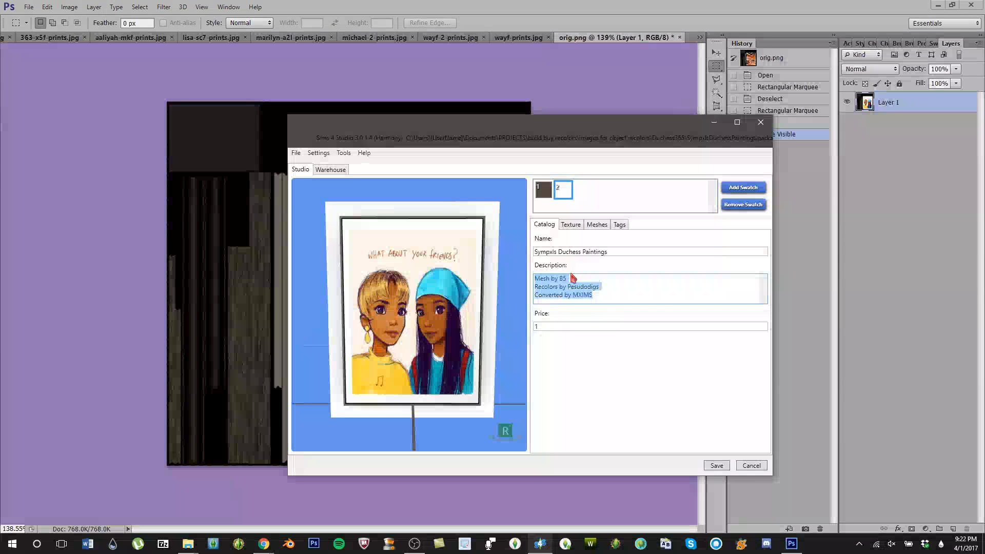
pyautogui.click(609, 288)
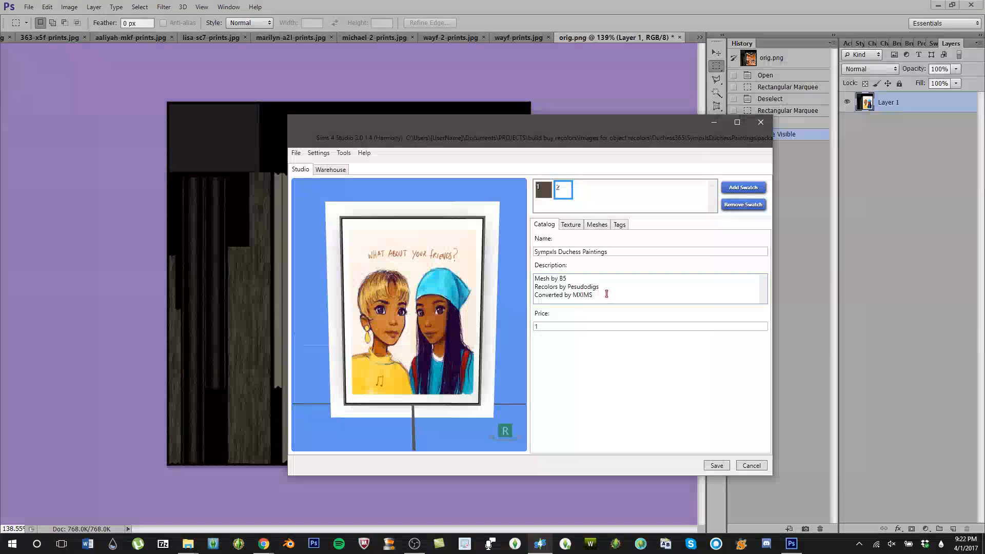
pyautogui.moveTo(599, 287); pyautogui.dragTo(534, 291)
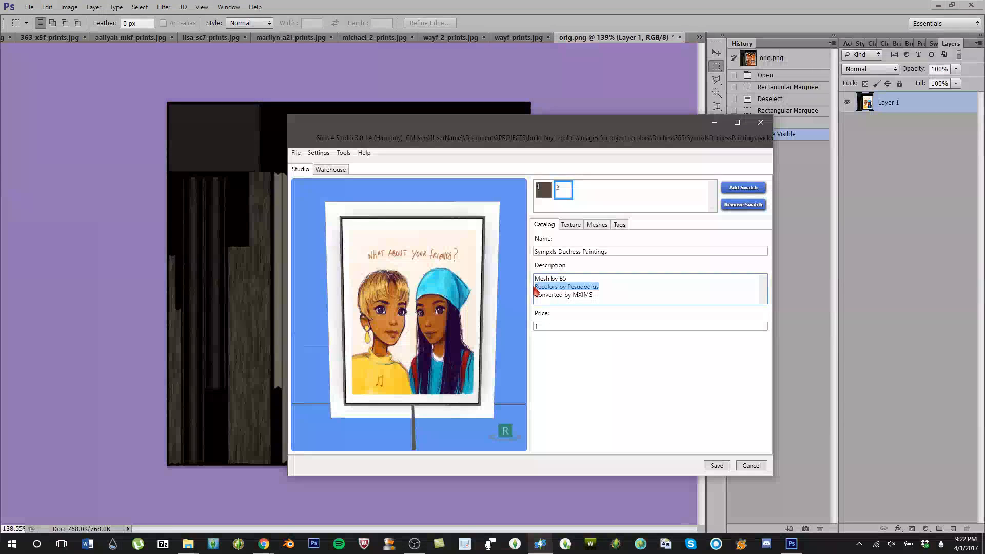
pyautogui.press('BackSpace')
pyautogui.press('BackSpace')
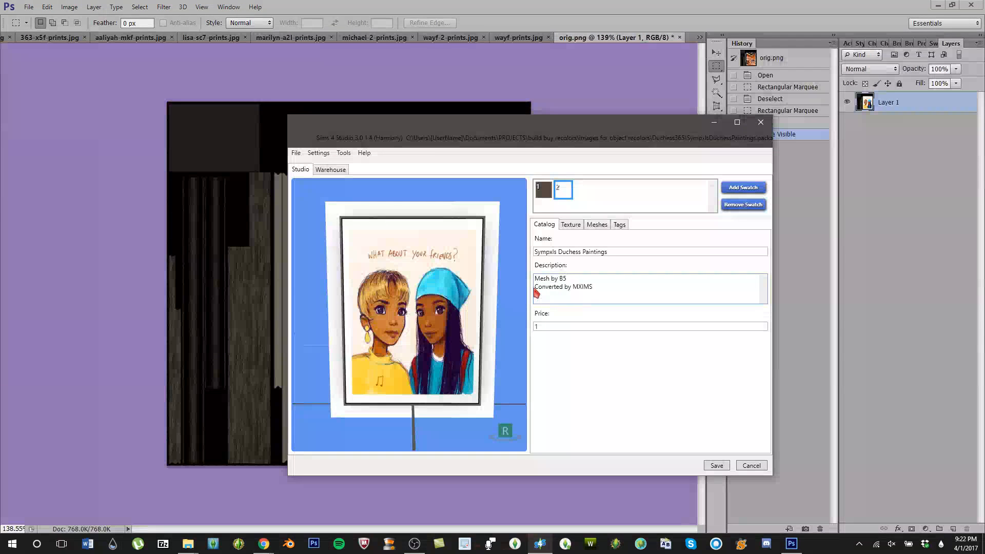
# Step: Change the conversion credit in the description to "Converted to TS4 by MXIMS" and add the line "recolored by Sympxls"
pyautogui.click(565, 288)
pyautogui.write('to TS4')
pyautogui.click(643, 290)
pyautogui.press('Return')
pyautogui.write('recolored by Sympxls')
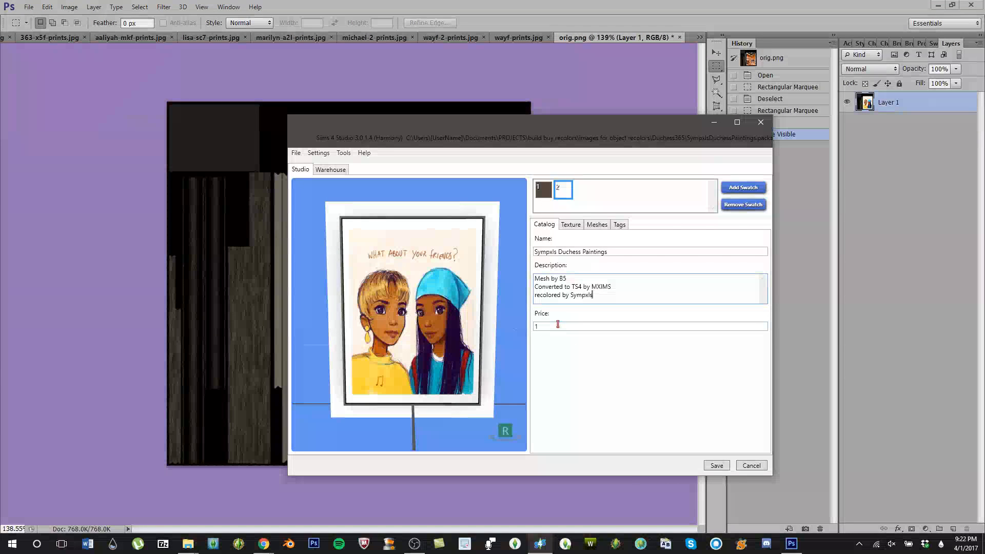
# Step: Review the object's mesh settings and its color and decorative tags
pyautogui.click(596, 225)
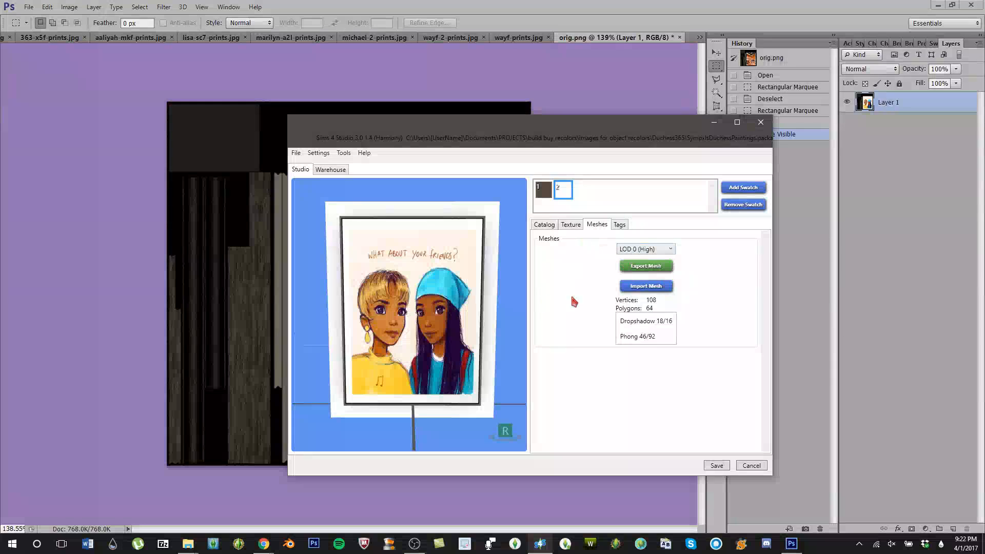
pyautogui.click(619, 224)
pyautogui.click(542, 248)
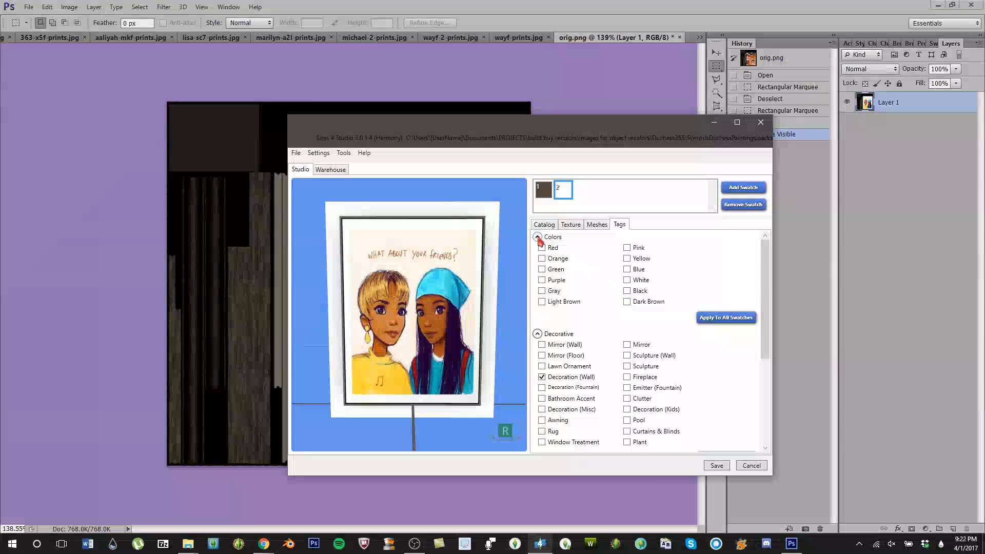
pyautogui.click(537, 237)
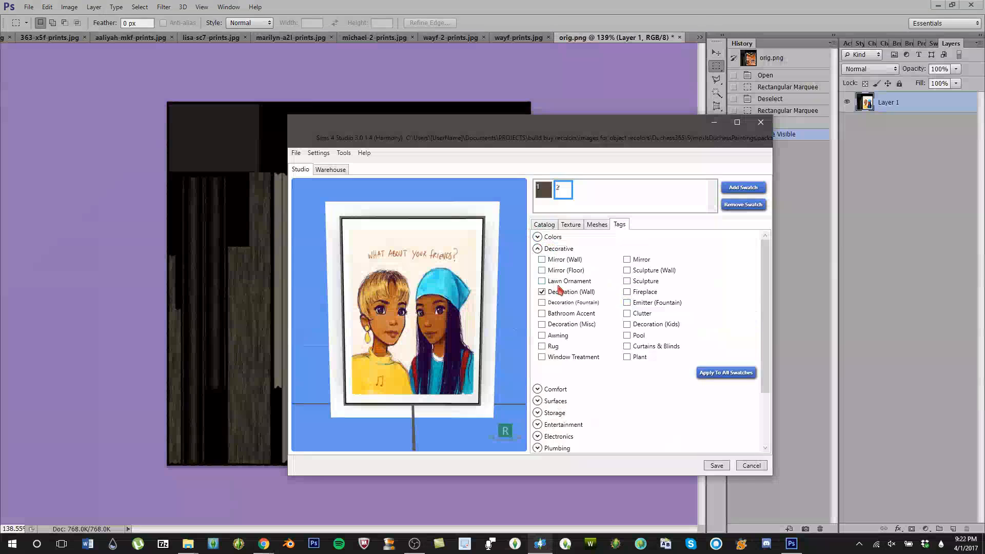
# Step: Remove the original first swatch with the agate artwork and save the package
pyautogui.click(548, 226)
pyautogui.click(543, 191)
pyautogui.click(743, 205)
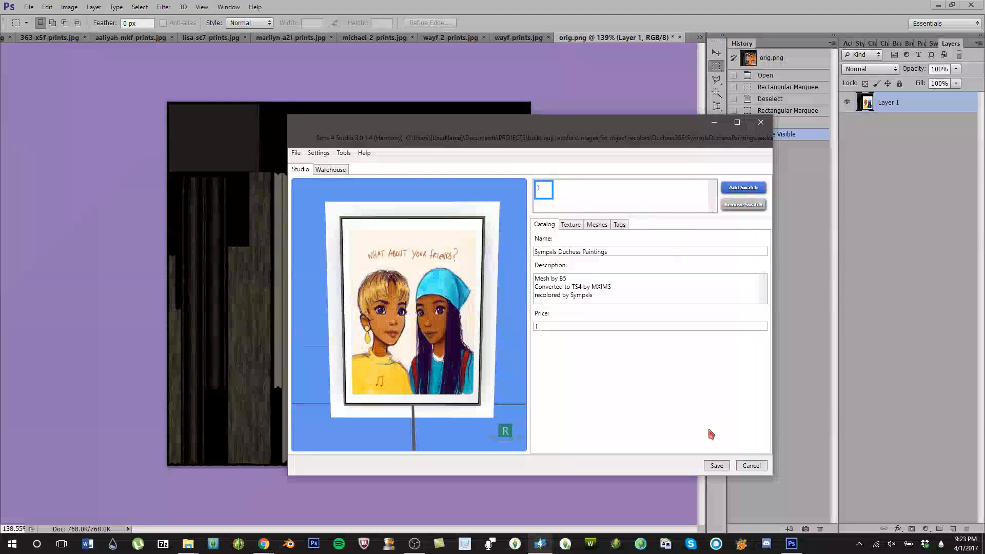
pyautogui.click(707, 466)
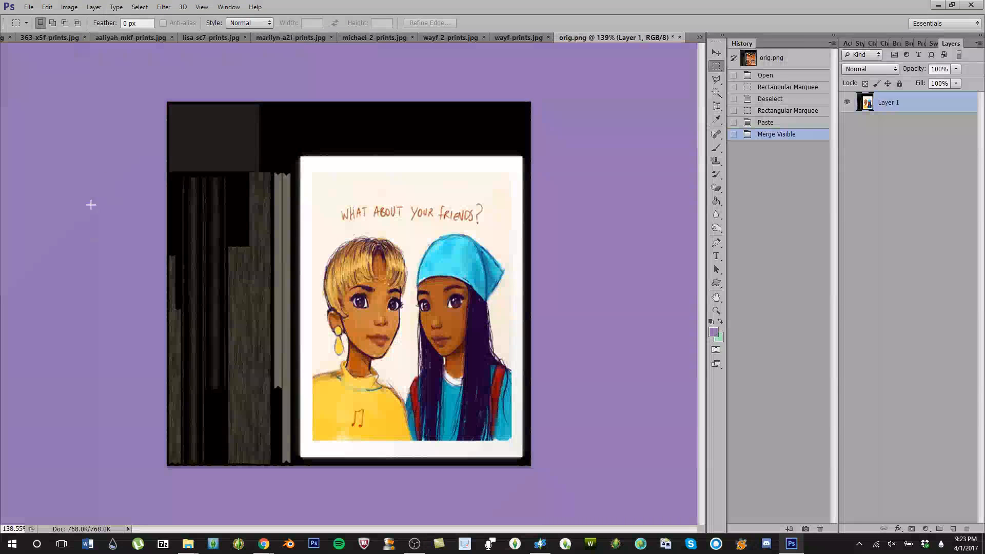
# Step: Check the contents of the Duchess365 folder in File Explorer and return to Photoshop
pyautogui.moveTo(188, 542)
pyautogui.click(180, 477)
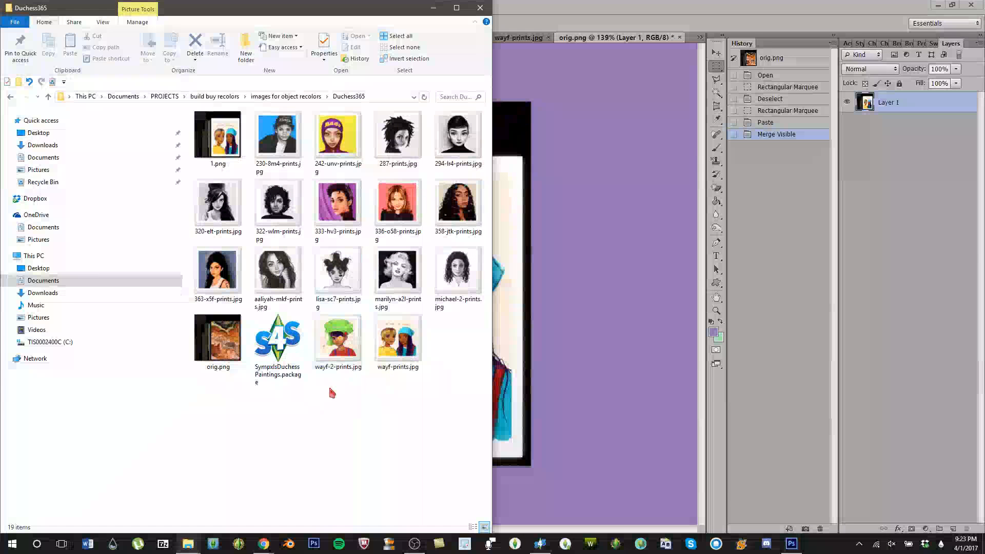
pyautogui.click(578, 22)
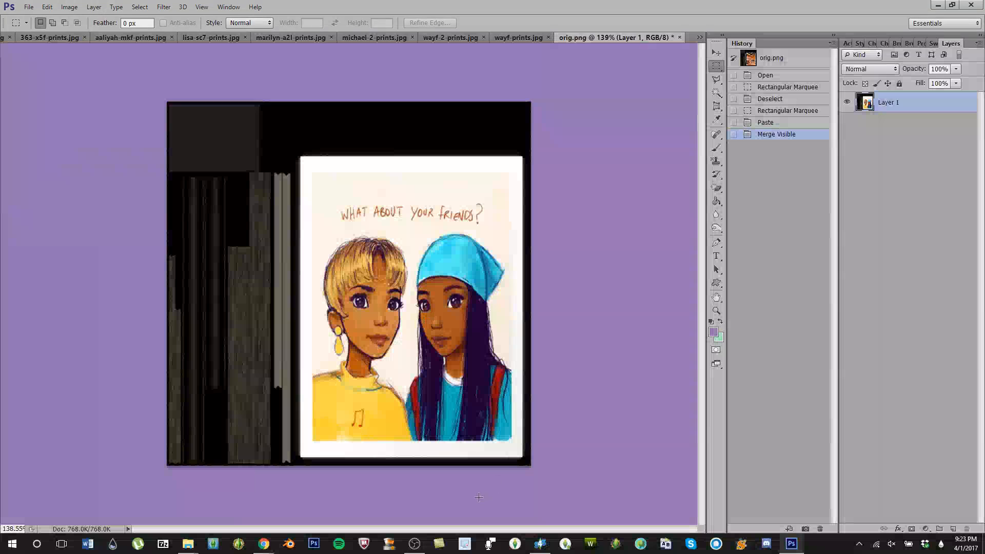
# Step: Switch to Sims 4 Studio, save the SympxlsDuchessPaintings package again and minimize the program to return to Photoshop
pyautogui.click(540, 541)
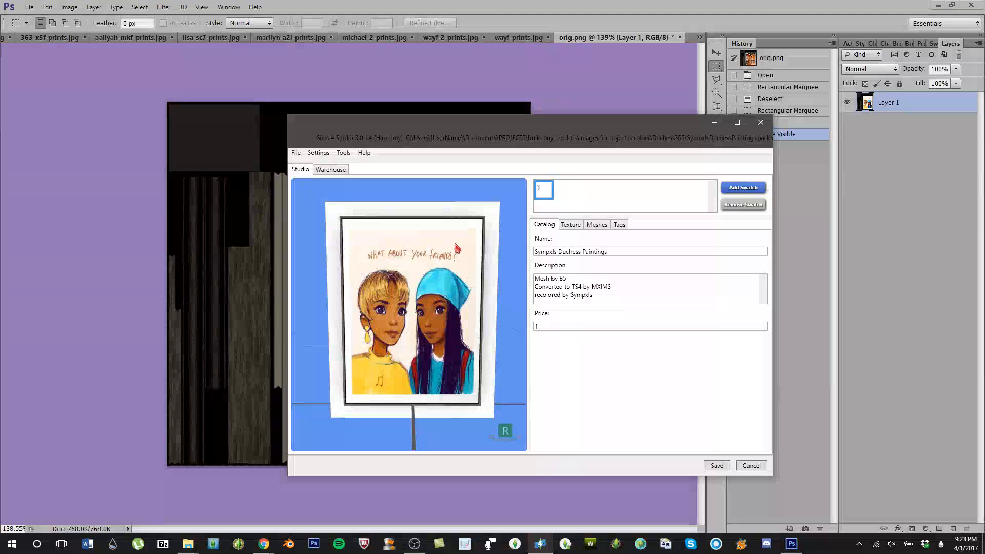
pyautogui.click(296, 153)
pyautogui.click(286, 178)
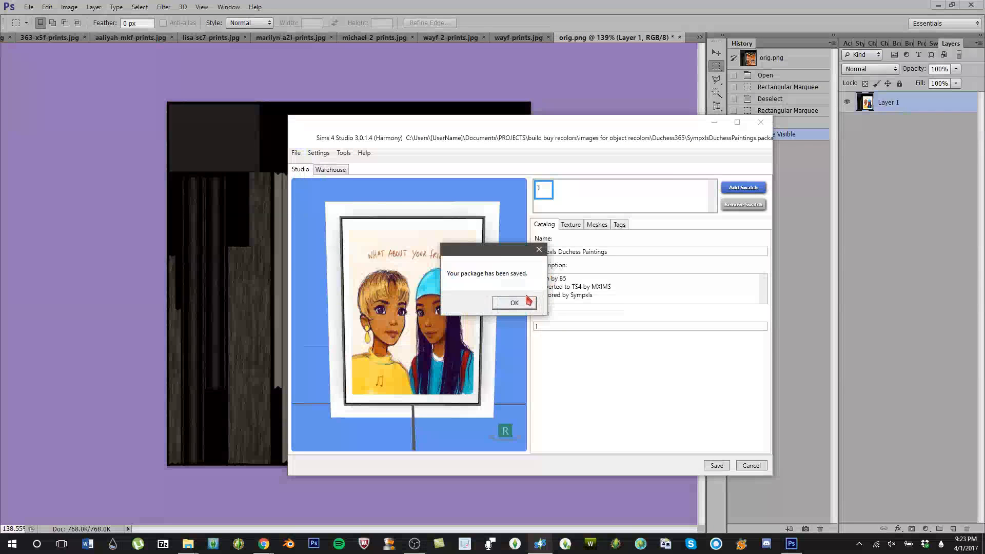
pyautogui.click(522, 303)
pyautogui.click(714, 122)
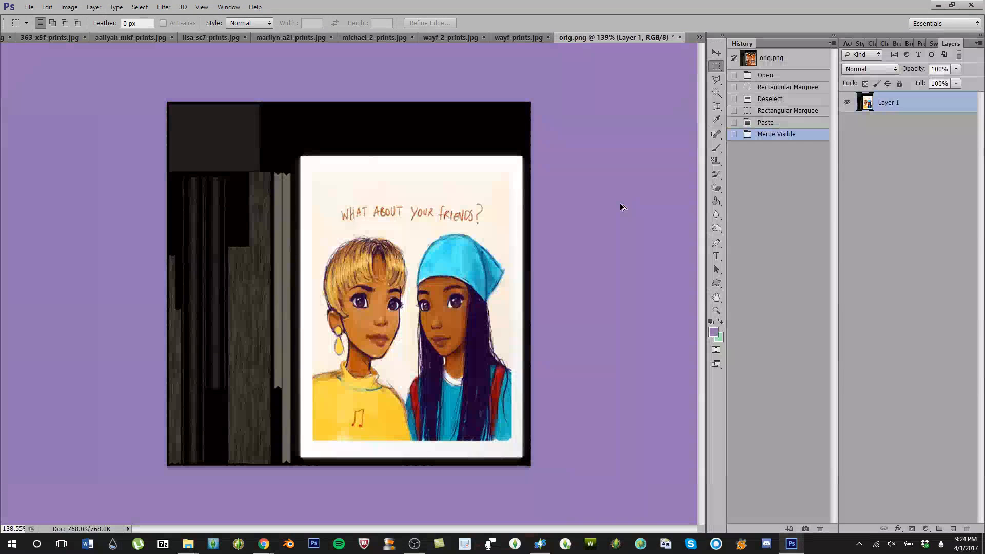
# Step: Undo the layer merge and the pasted print in orig.png, and close wayf-prints.jpg without saving its changes
pyautogui.hotkey('ctrl', 'z')
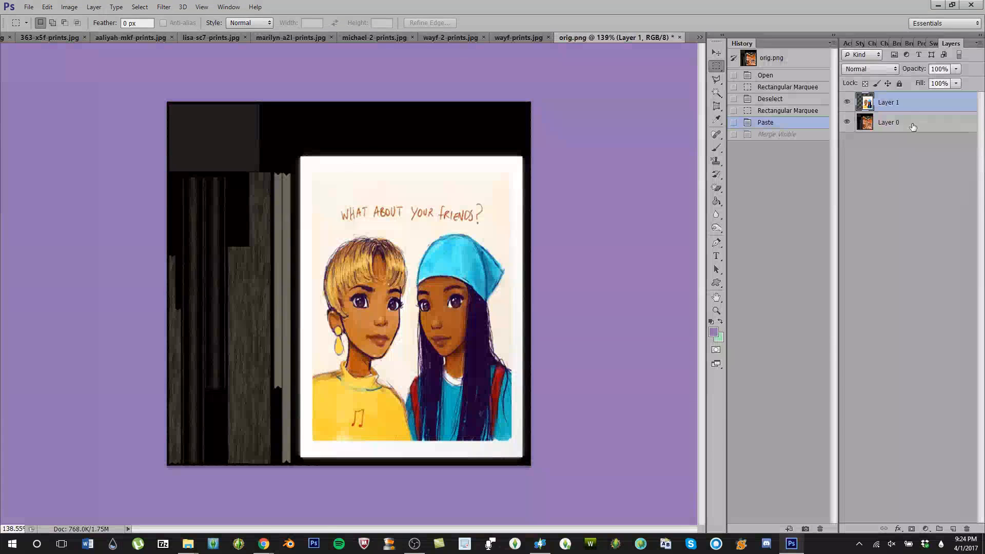
pyautogui.hotkey('ctrl', 'z')
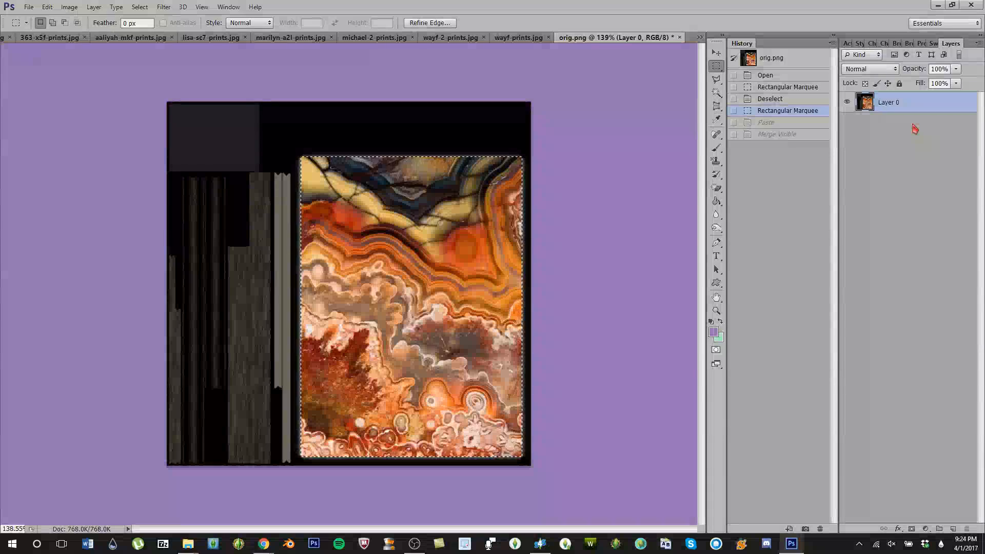
pyautogui.click(517, 38)
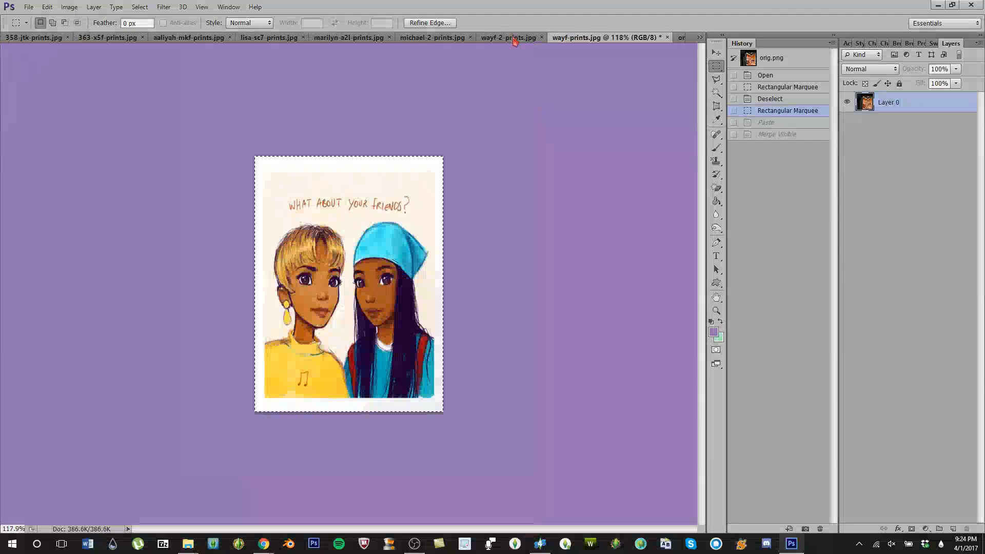
pyautogui.click(667, 37)
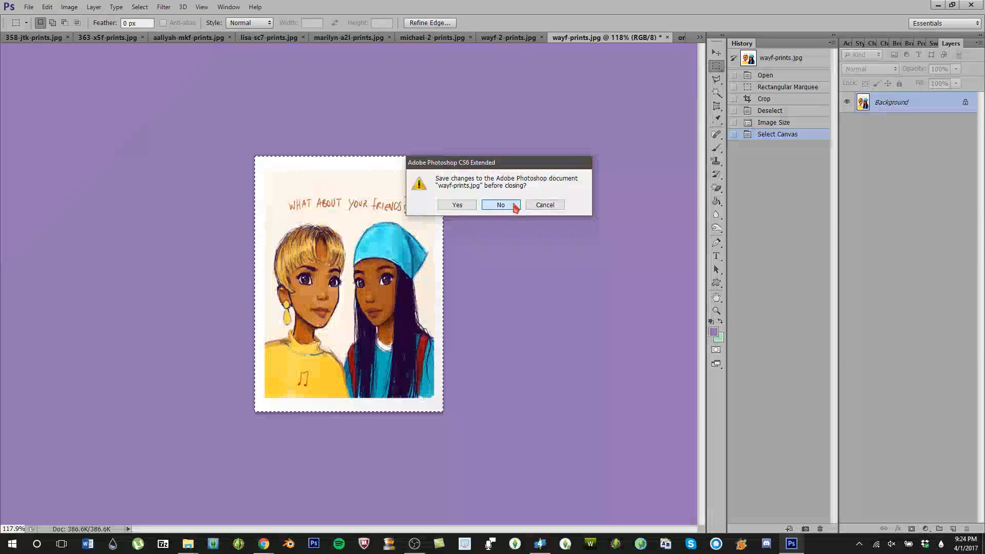
pyautogui.click(514, 205)
# Step: Crop wayf-2-prints.jpg to the white-bordered print, cutting away the surrounding grey margin
pyautogui.click(518, 39)
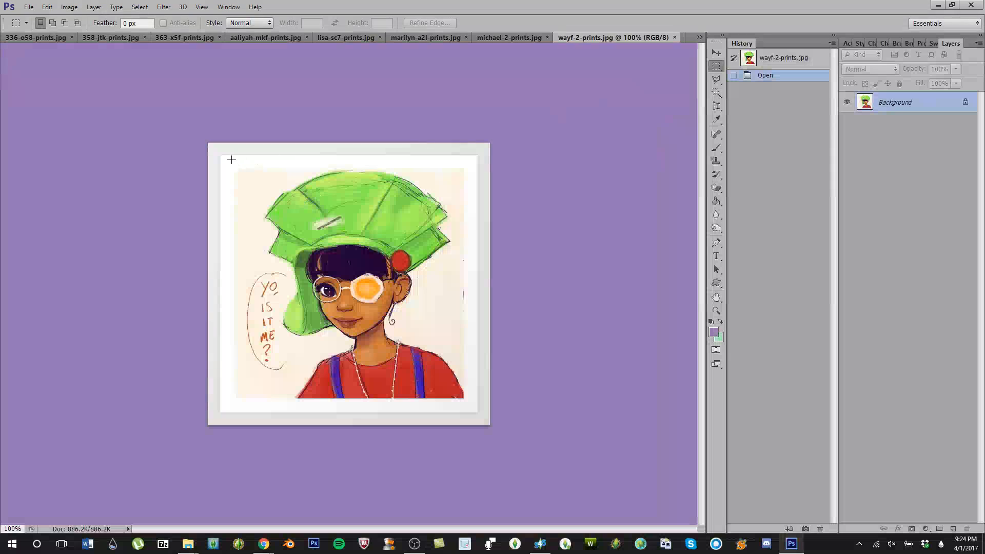
pyautogui.moveTo(219, 155); pyautogui.dragTo(413, 399)
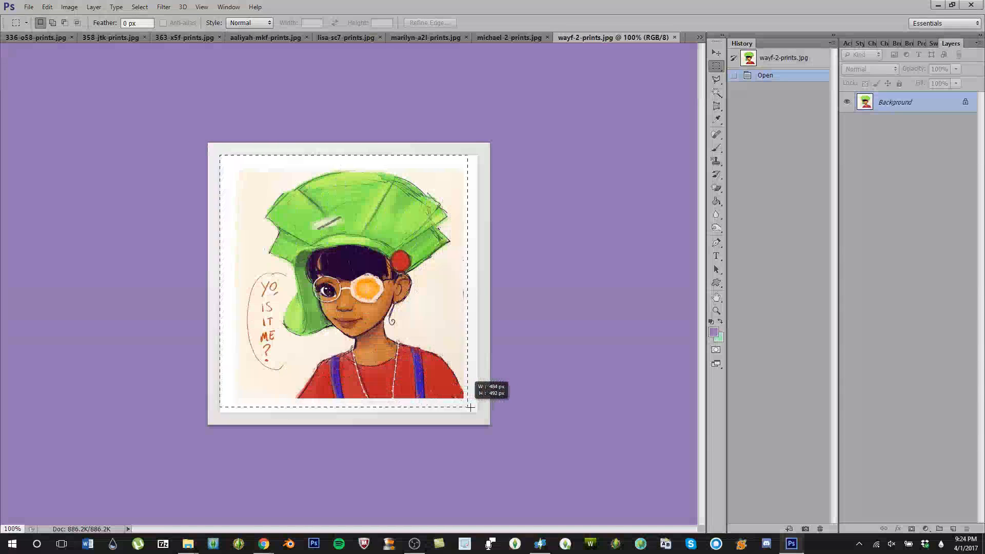
pyautogui.moveTo(477, 412); pyautogui.dragTo(477, 412)
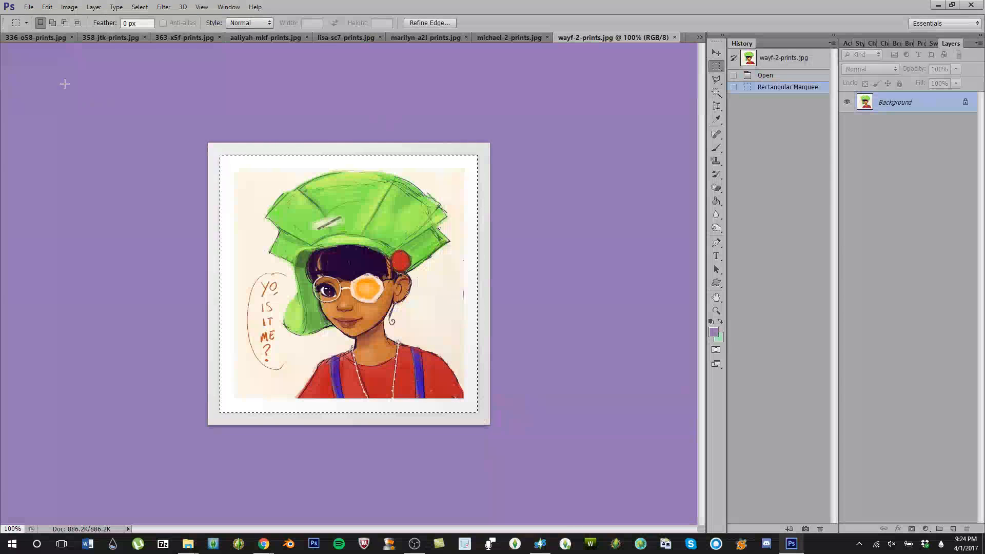
pyautogui.click(70, 7)
pyautogui.click(82, 108)
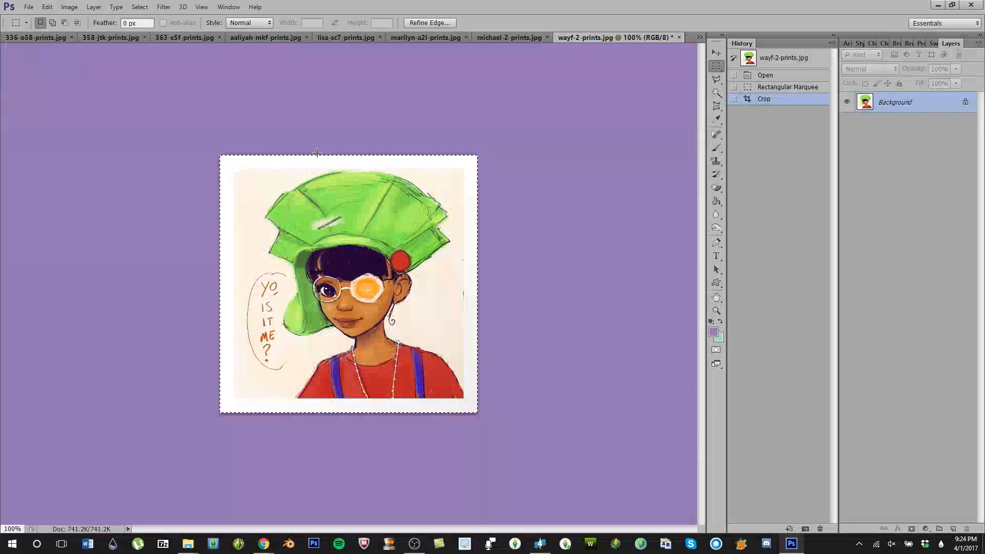
# Step: Try to paste the whole cropped print at full size into orig.png, undo the paste and clear the selection
pyautogui.hotkey('ctrl', 'a')
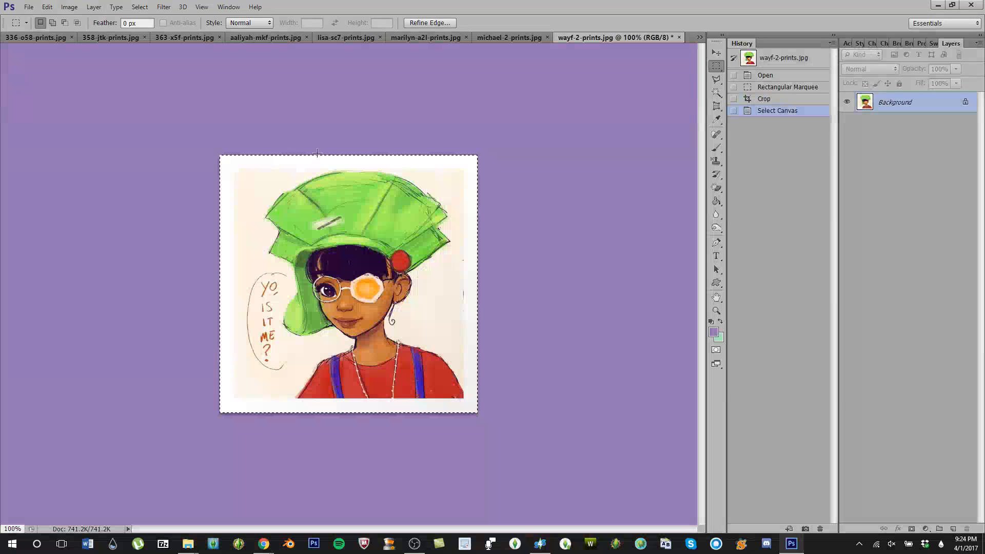
pyautogui.click(699, 37)
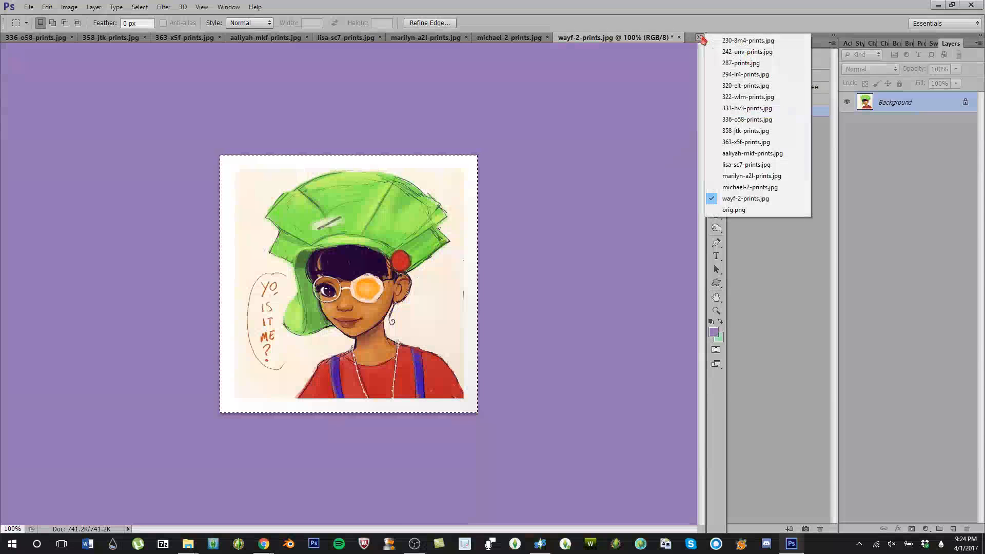
pyautogui.click(734, 209)
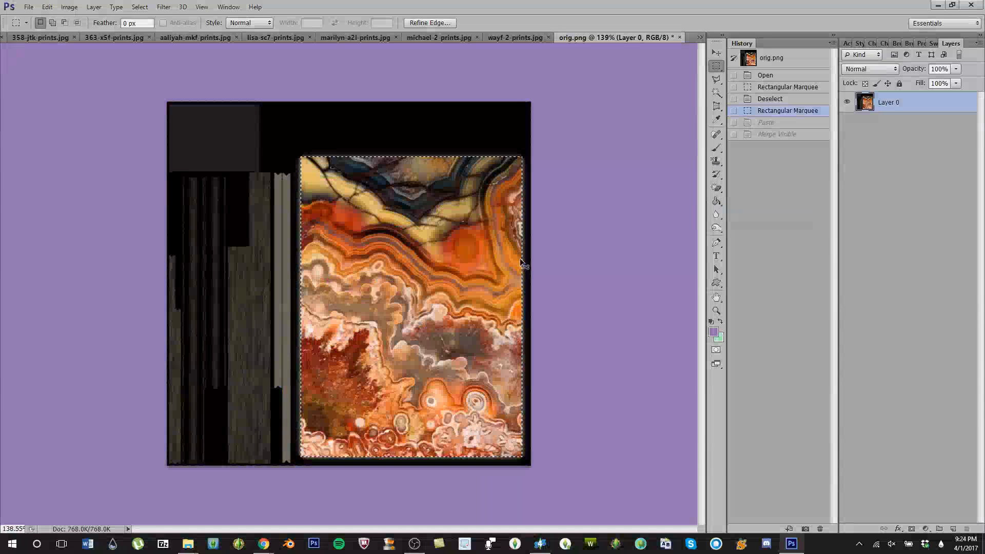
pyautogui.hotkey('ctrl', 'v')
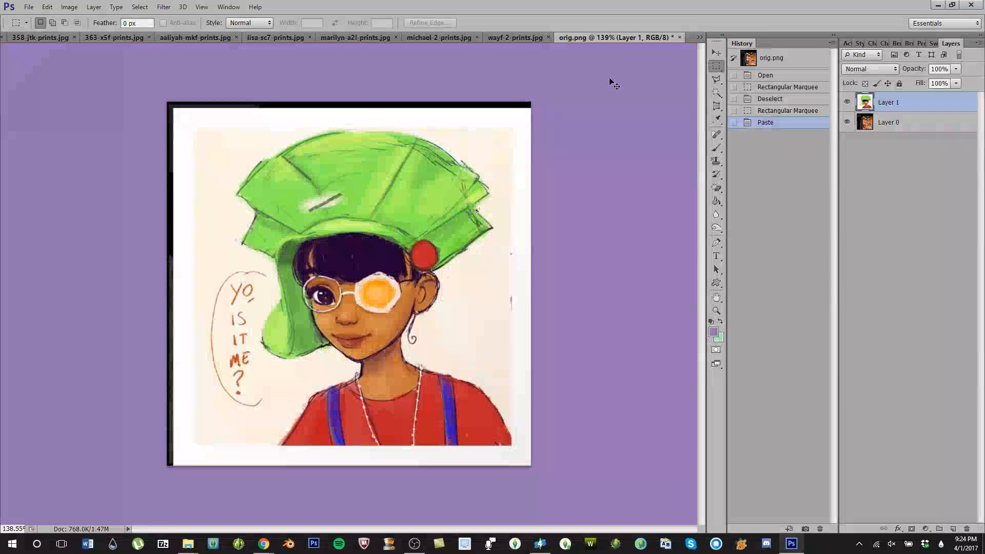
pyautogui.hotkey('ctrl', 'z')
pyautogui.hotkey('ctrl', 'd')
# Step: Resize the cropped wayf-2-prints.jpg image to 312 pixels wide by 423 pixels high
pyautogui.click(504, 39)
pyautogui.hotkey('ctrl', 'a')
pyautogui.hotkey('ctrl', 'alt', 'i')
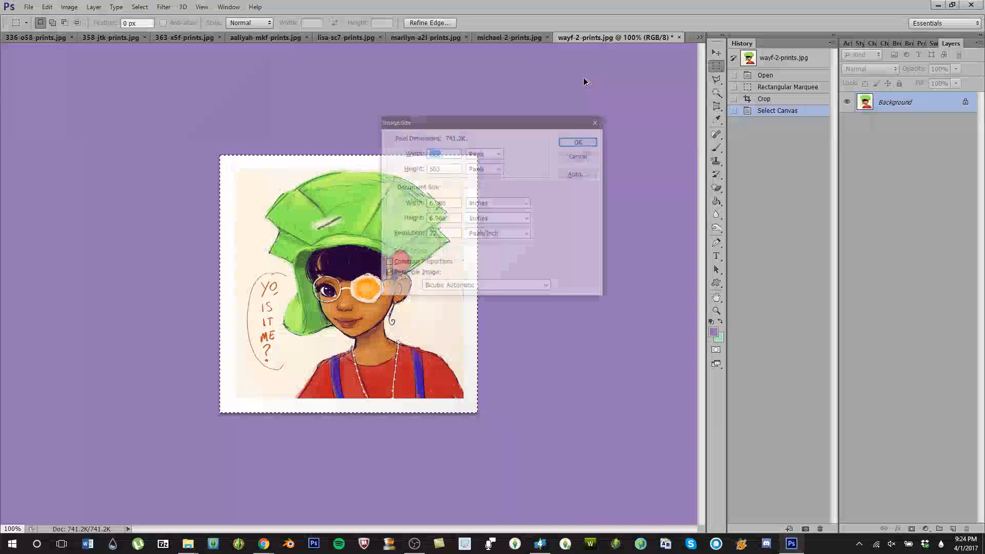
pyautogui.press('Escape')
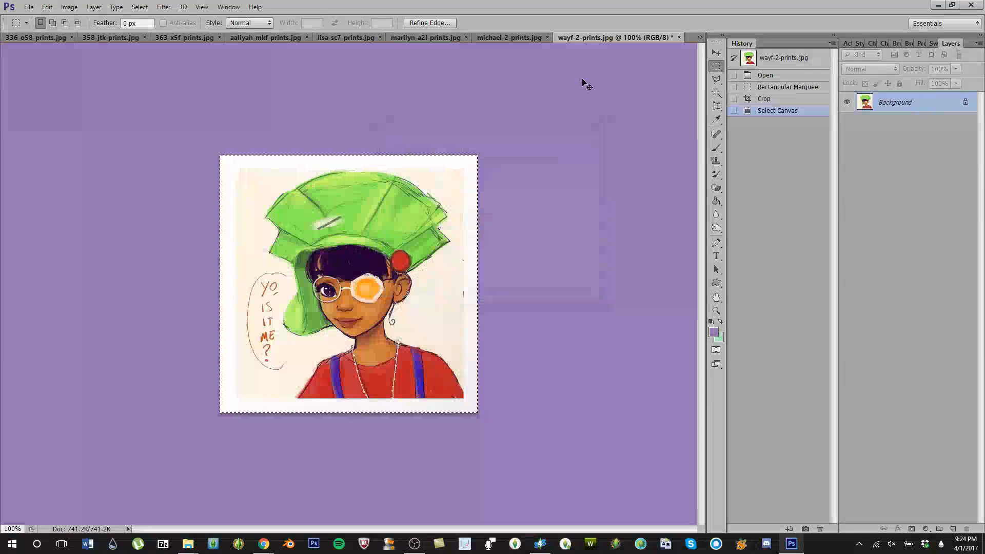
pyautogui.hotkey('ctrl', 'd')
pyautogui.hotkey('ctrl', 'alt', 'i')
pyautogui.write('312')
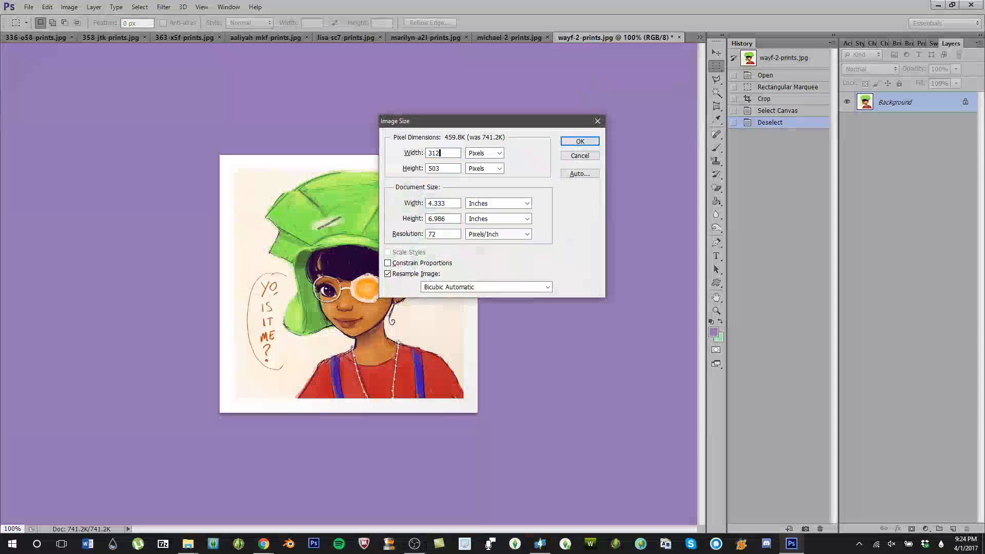
pyautogui.write('423')
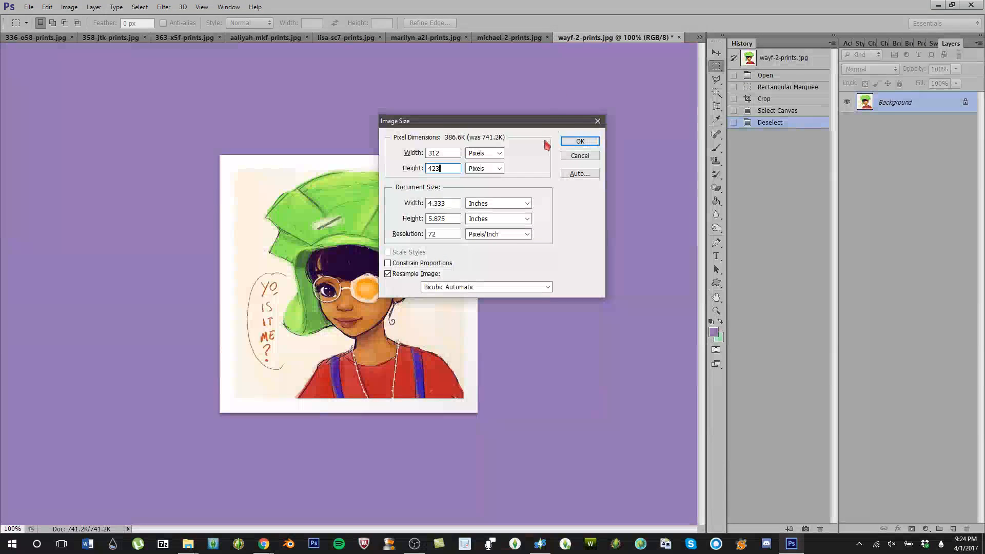
pyautogui.click(579, 142)
# Step: Copy the resized print and paste it over the agate artwork in orig.png, restoring the artwork selection so it lands in place
pyautogui.hotkey('ctrl', 'a')
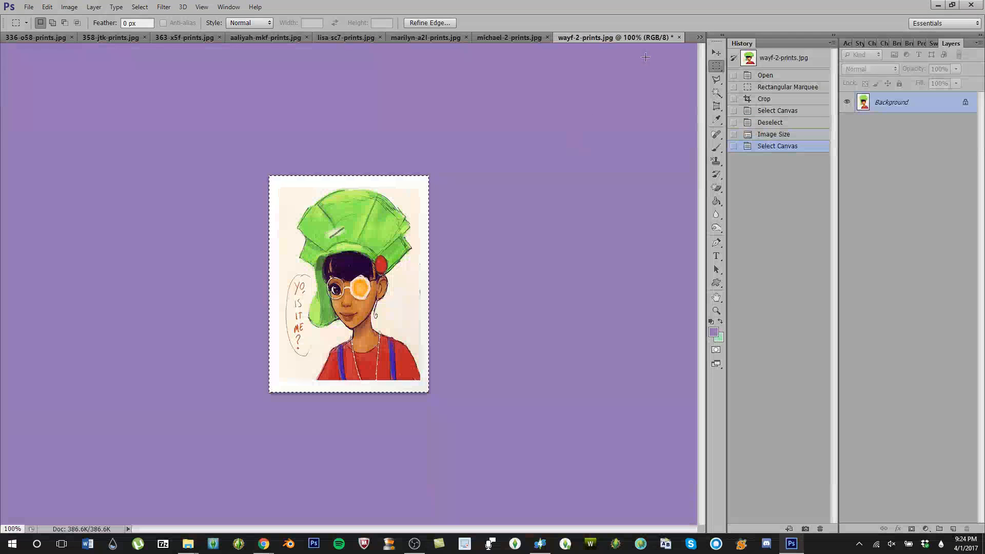
pyautogui.click(699, 37)
pyautogui.click(728, 201)
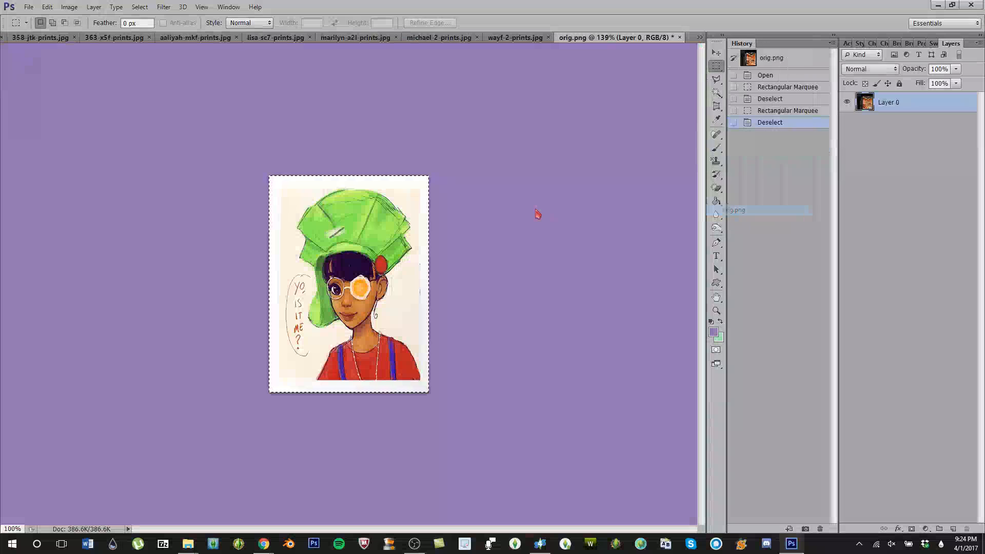
pyautogui.hotkey('ctrl', 'v')
pyautogui.hotkey('ctrl', 't')
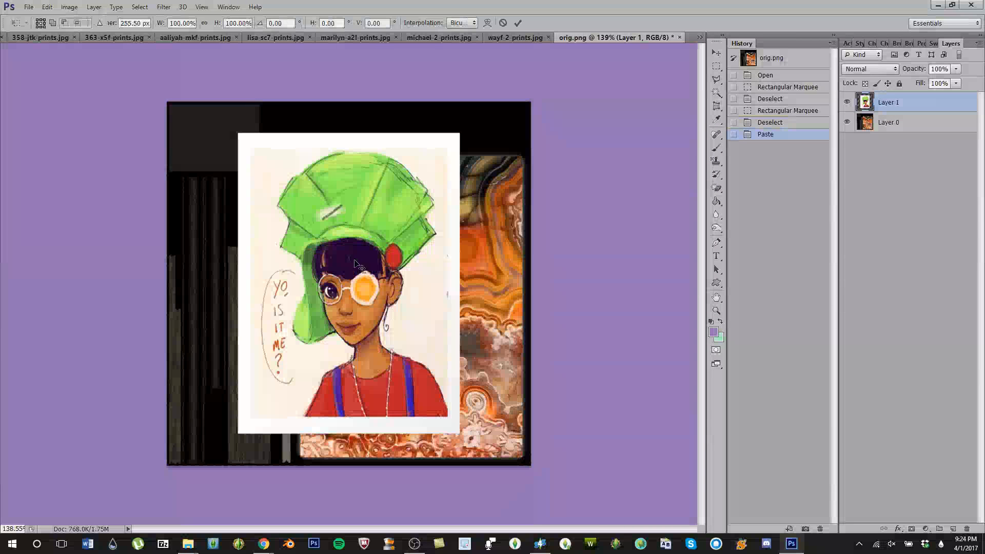
pyautogui.press('Escape')
pyautogui.hotkey('ctrl', 'alt', 'z')
pyautogui.hotkey('ctrl', 'alt', 'z')
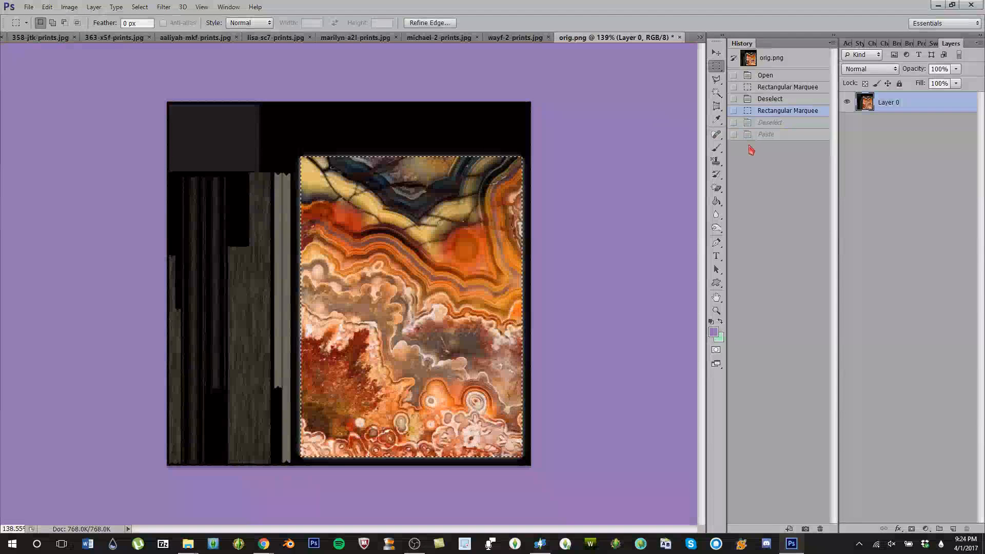
pyautogui.hotkey('ctrl', 'v')
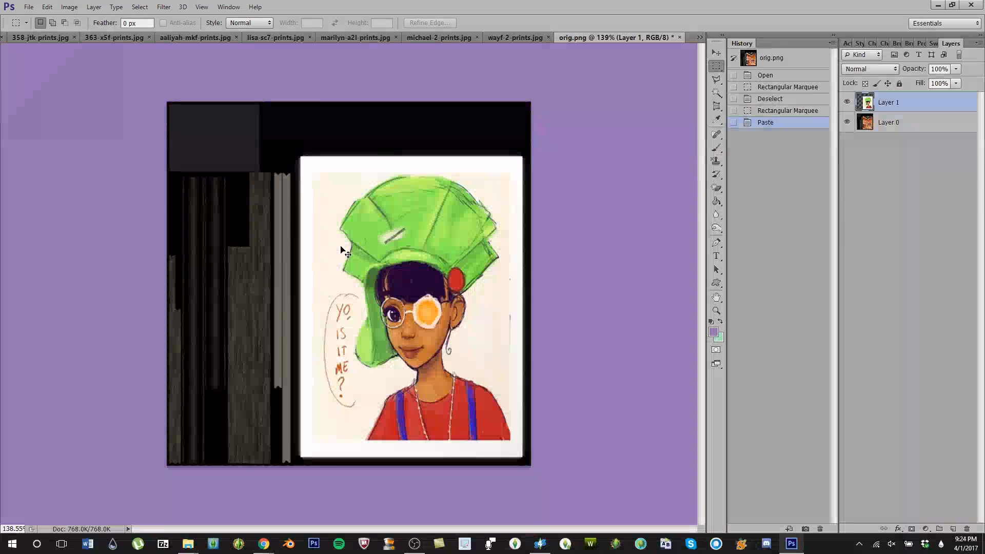
# Step: Save the texture as a PNG copy named 2 in the Duchess365 folder
pyautogui.hotkey('ctrl', 'shift', 's')
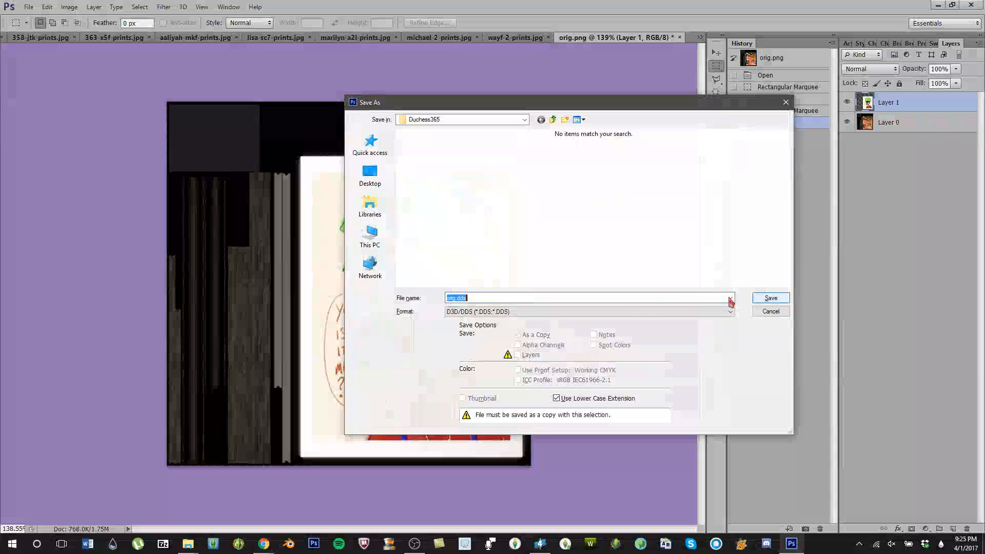
pyautogui.click(575, 311)
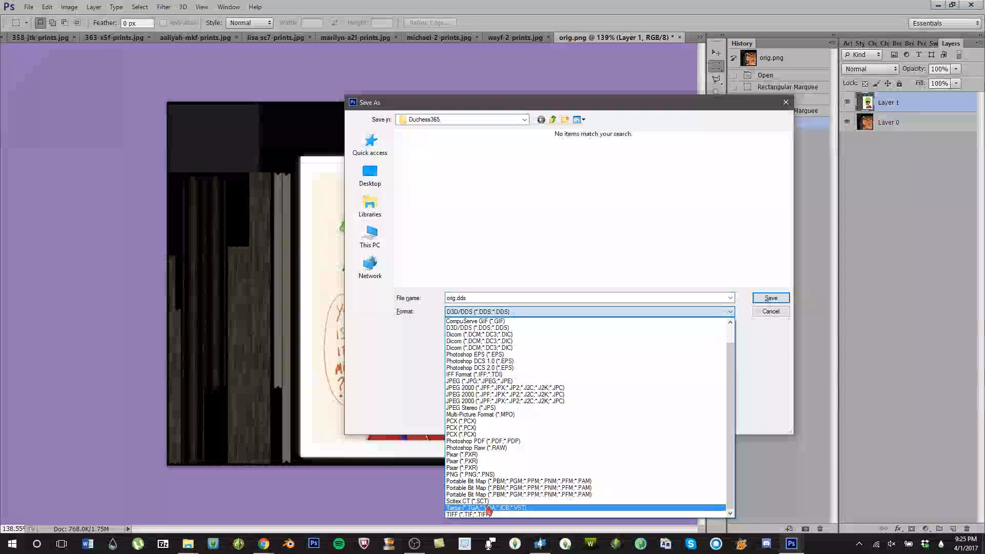
pyautogui.click(495, 474)
pyautogui.doubleClick(501, 298)
pyautogui.write('2')
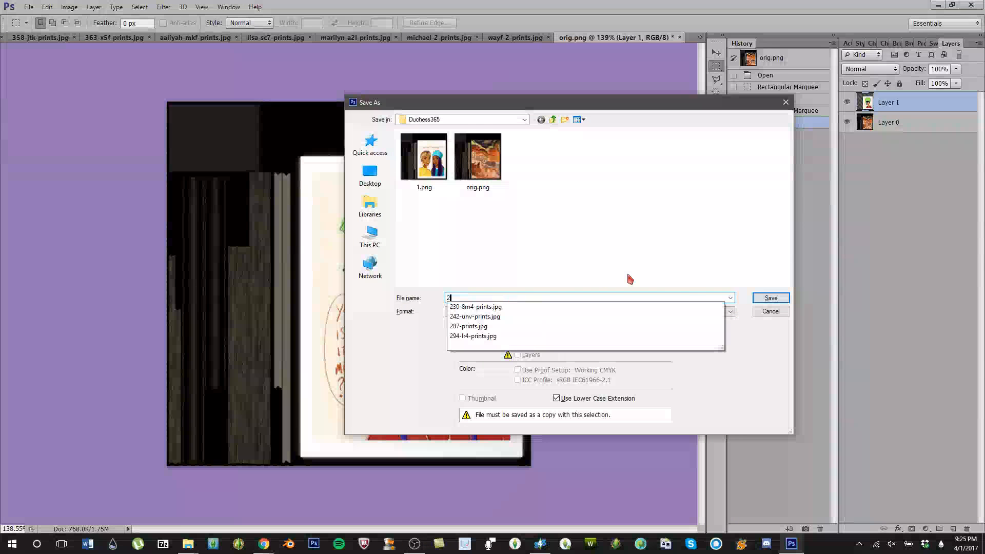
pyautogui.click(756, 299)
pyautogui.press('Return')
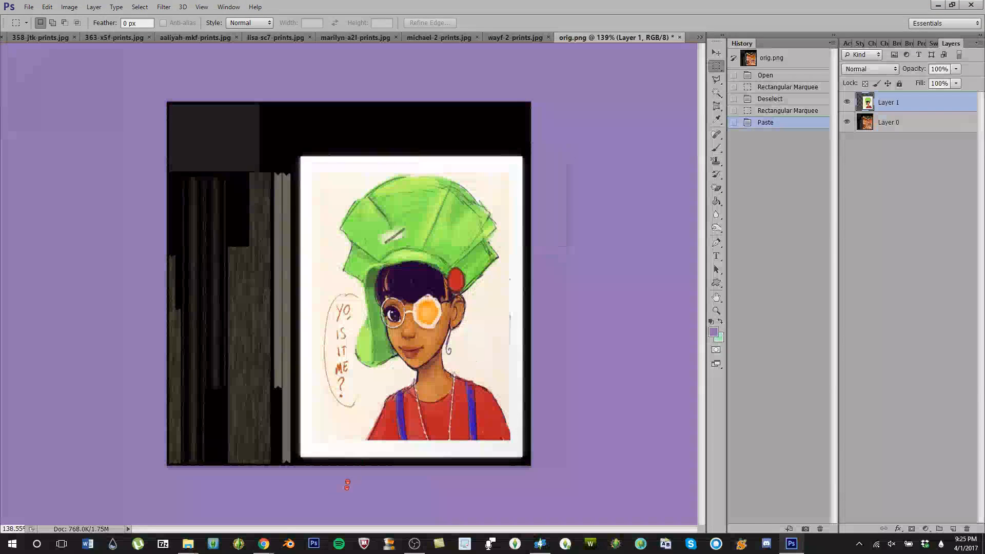
# Step: Bring up the YouTube live chat window and fit the Photoshop window beside it
pyautogui.moveTo(264, 545)
pyautogui.click(309, 507)
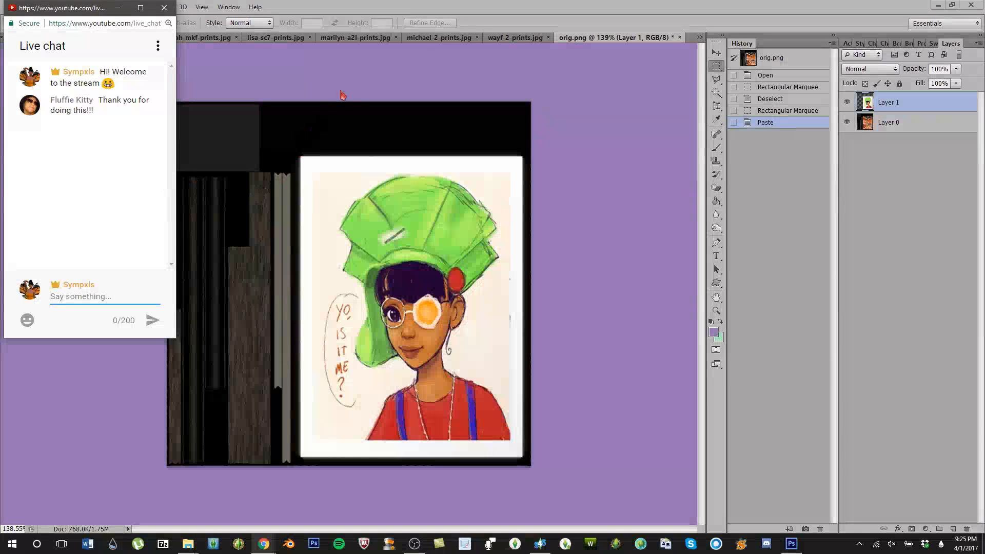
pyautogui.moveTo(458, 5); pyautogui.dragTo(430, 8)
pyautogui.moveTo(676, 160); pyautogui.dragTo(977, 145)
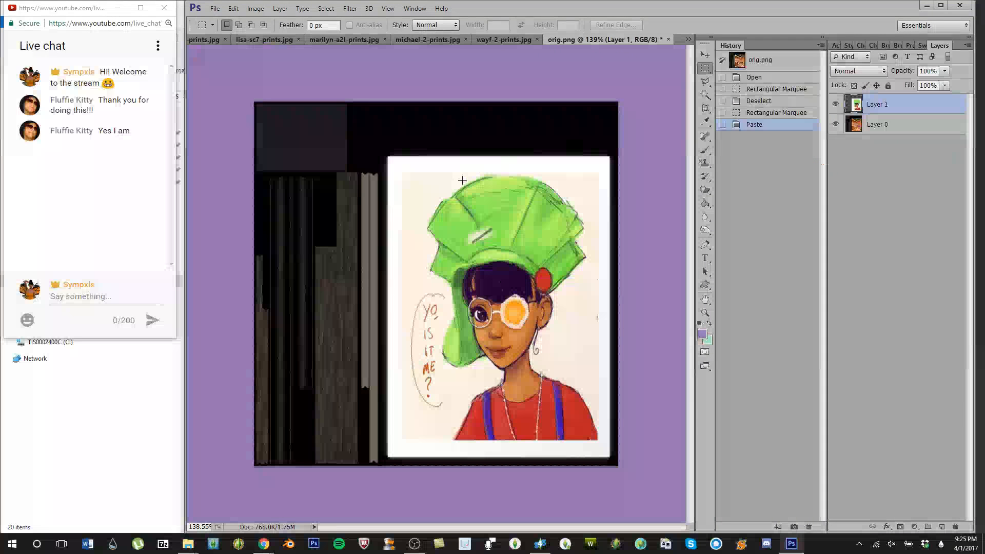
# Step: Check which PNG files are already saved in the Duchess365 folder and cancel the save
pyautogui.hotkey('ctrl', 's')
pyautogui.click(691, 309)
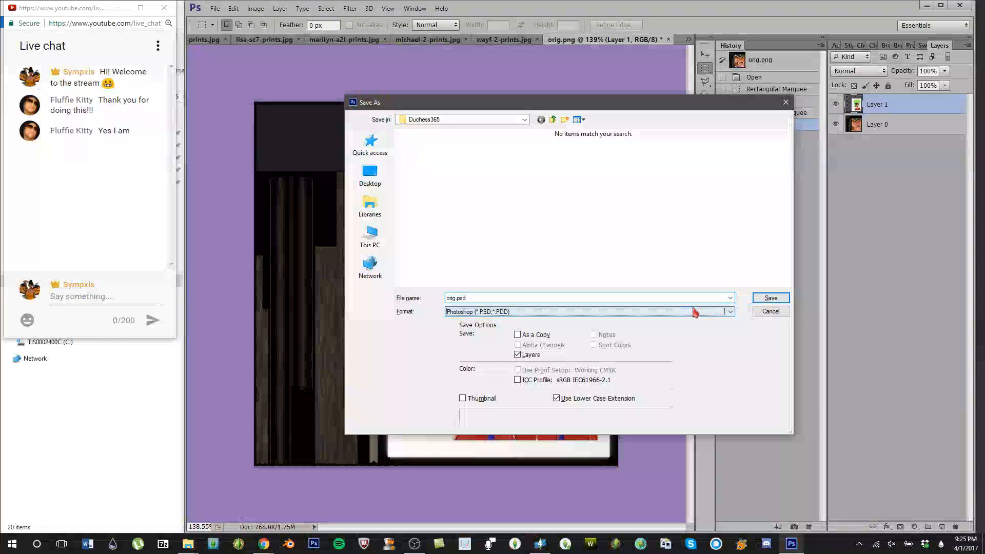
pyautogui.press('p')
pyautogui.click(671, 313)
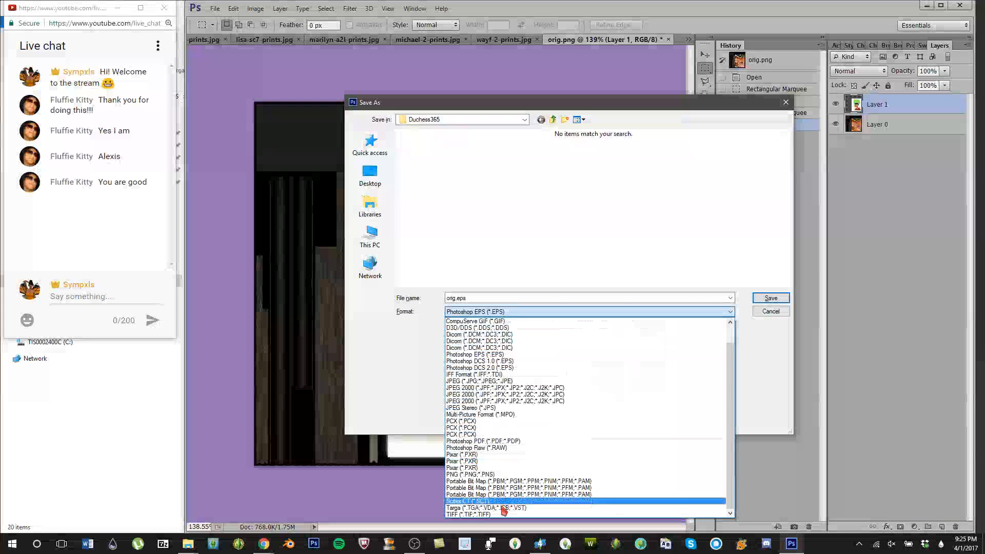
pyautogui.click(491, 487)
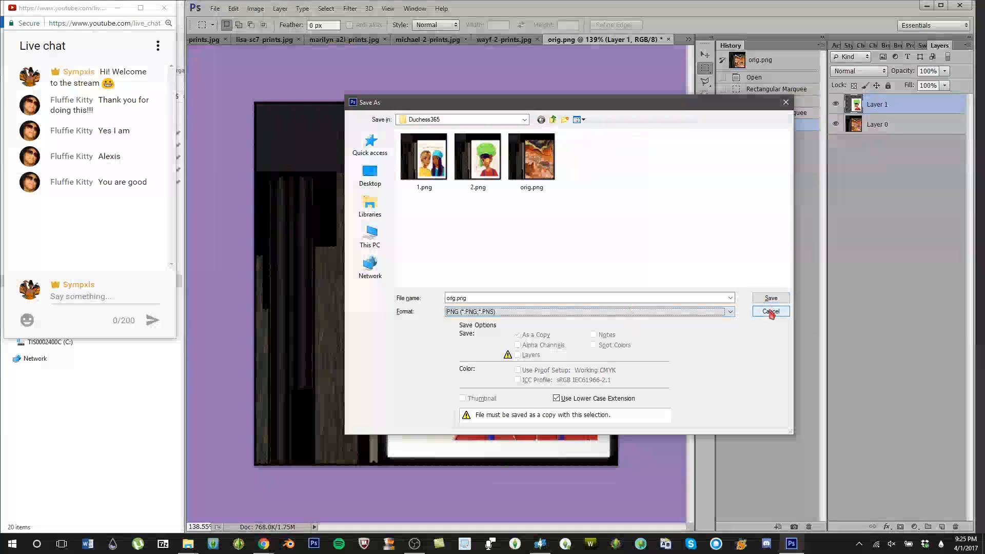
pyautogui.click(769, 311)
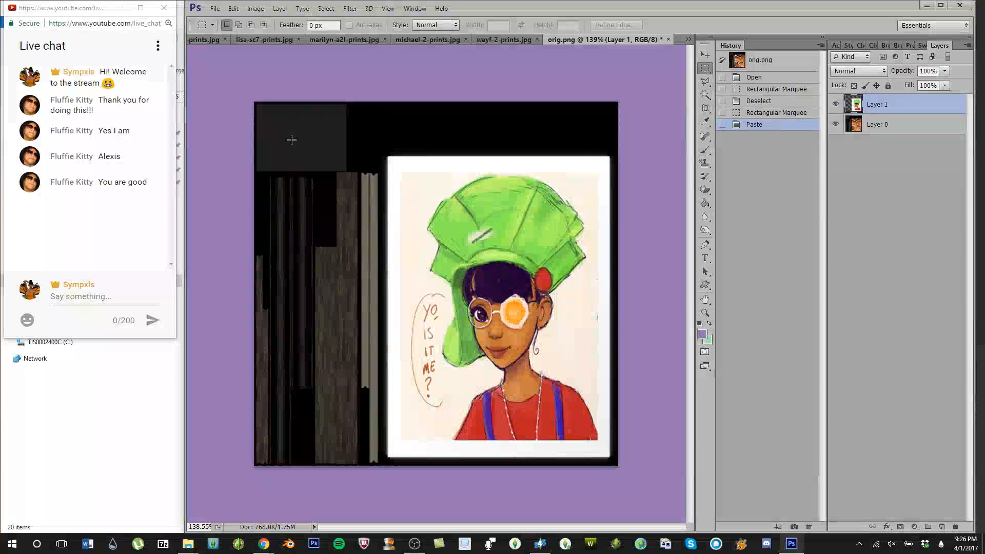
# Step: Undo the pasted print in orig.png and close wayf-2-prints.jpg without saving its changes
pyautogui.hotkey('ctrl', 'z')
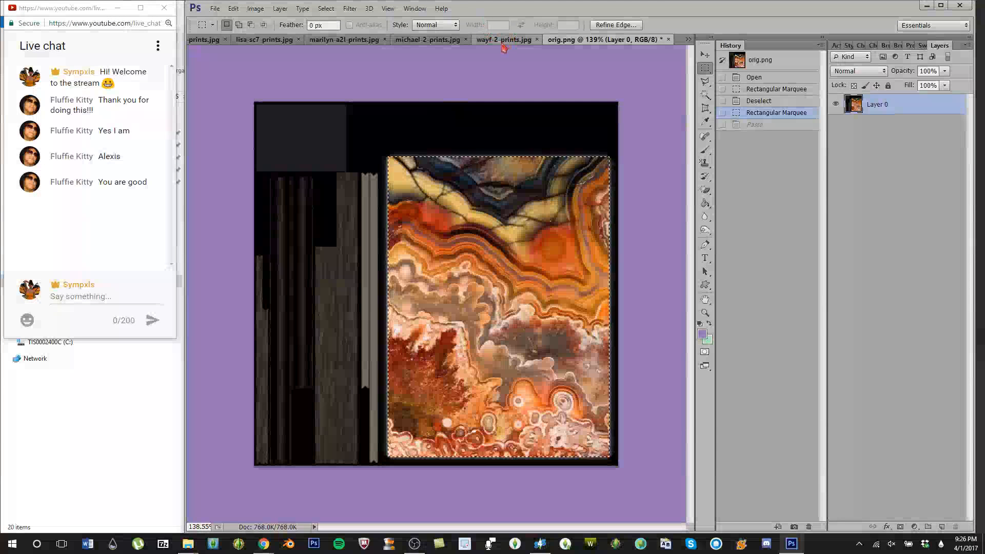
pyautogui.click(503, 39)
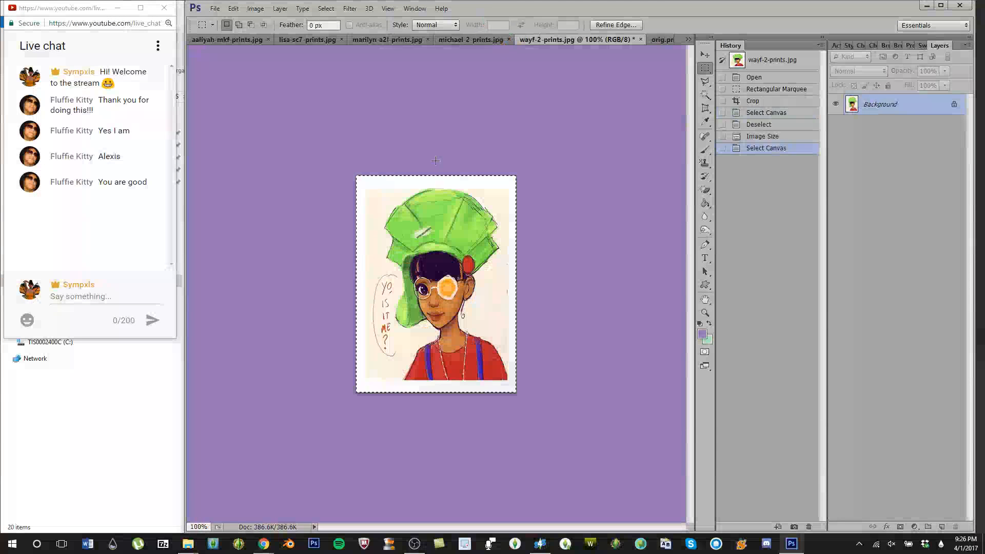
pyautogui.click(639, 40)
pyautogui.click(501, 206)
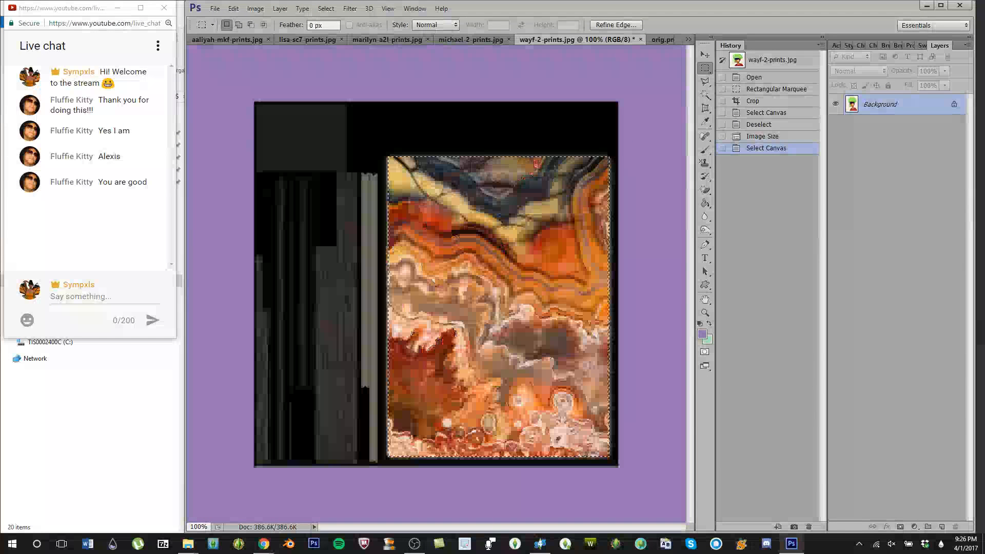
# Step: Try to crop michael-2-prints.jpg to the white print area with the Perspective Crop tool
pyautogui.click(499, 40)
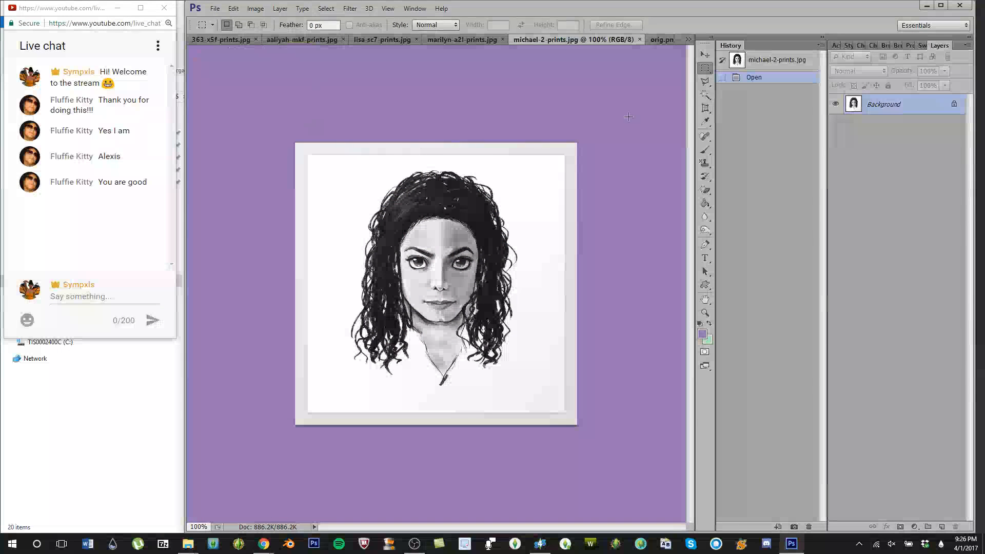
pyautogui.click(706, 108)
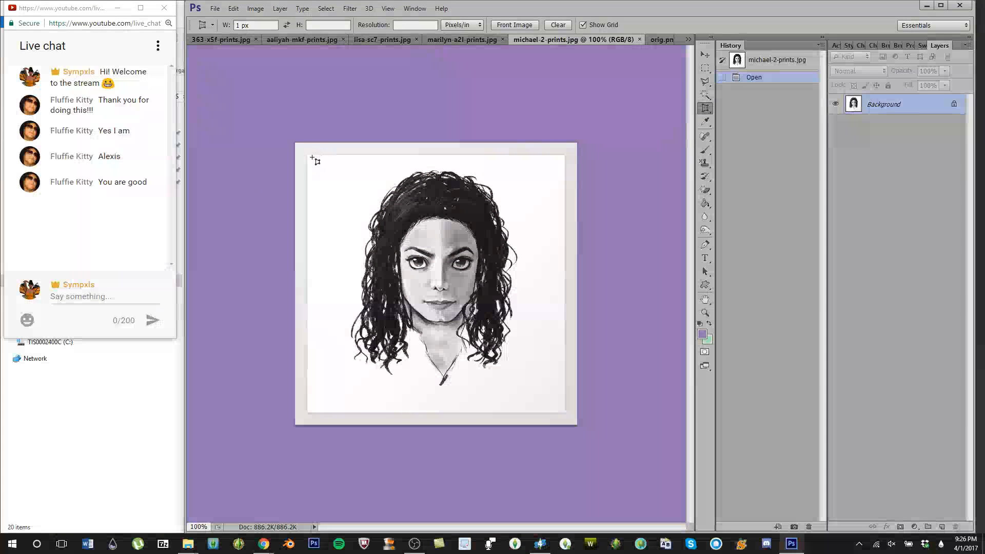
pyautogui.moveTo(333, 183); pyautogui.dragTo(564, 411)
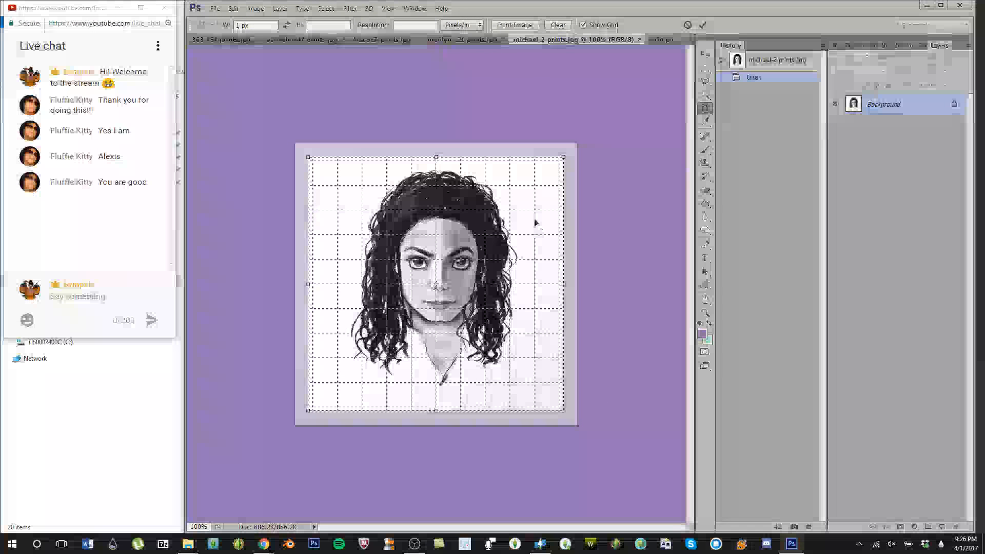
pyautogui.click(703, 26)
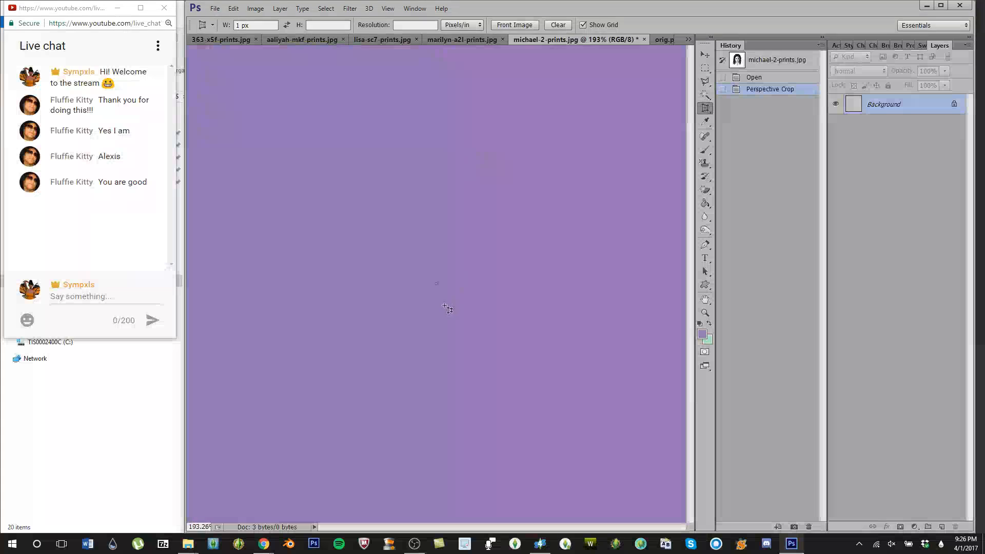
pyautogui.scroll(7, 446, 302)
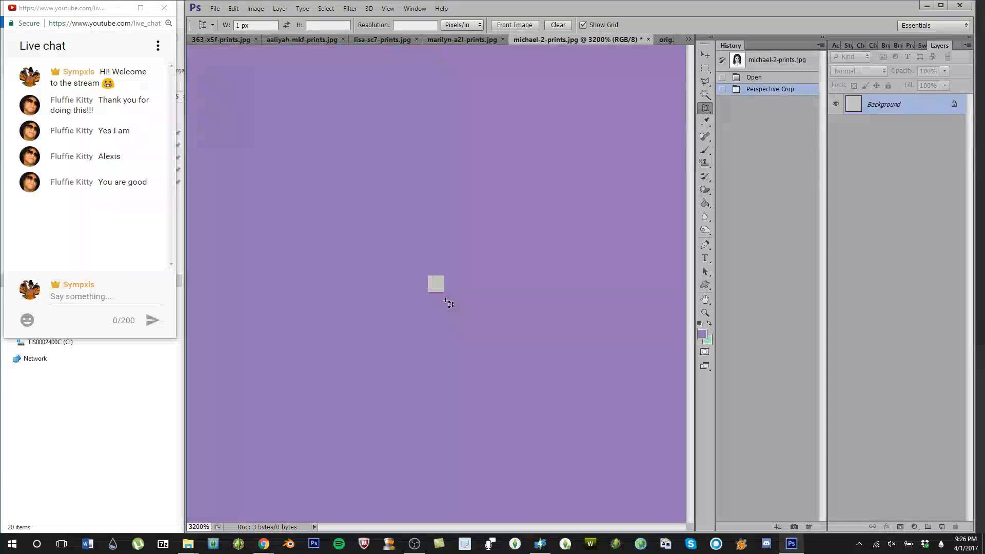
# Step: Undo the perspective crop and crop michael-2-prints.jpg to its white print area using a rectangular marquee selection, clearing the selection
pyautogui.hotkey('ctrl', 'z')
pyautogui.scroll(-10, 467, 248)
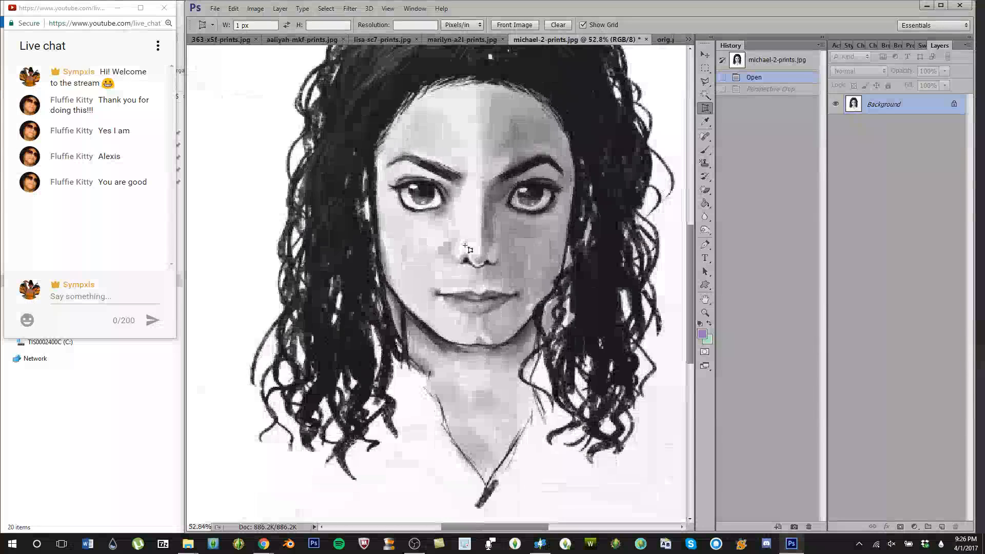
pyautogui.scroll(6, 467, 248)
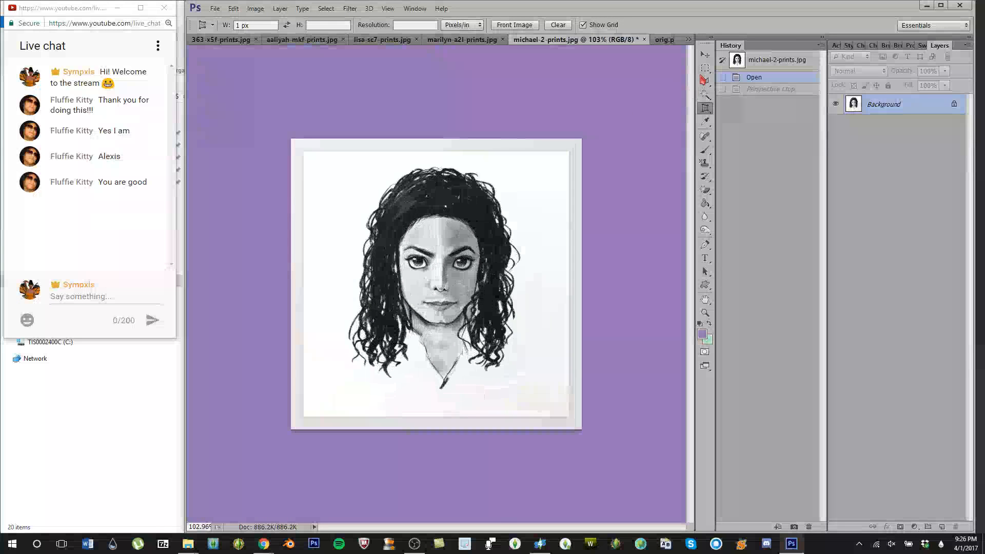
pyautogui.click(705, 68)
pyautogui.moveTo(306, 153); pyautogui.dragTo(567, 414)
pyautogui.click(255, 8)
pyautogui.click(274, 125)
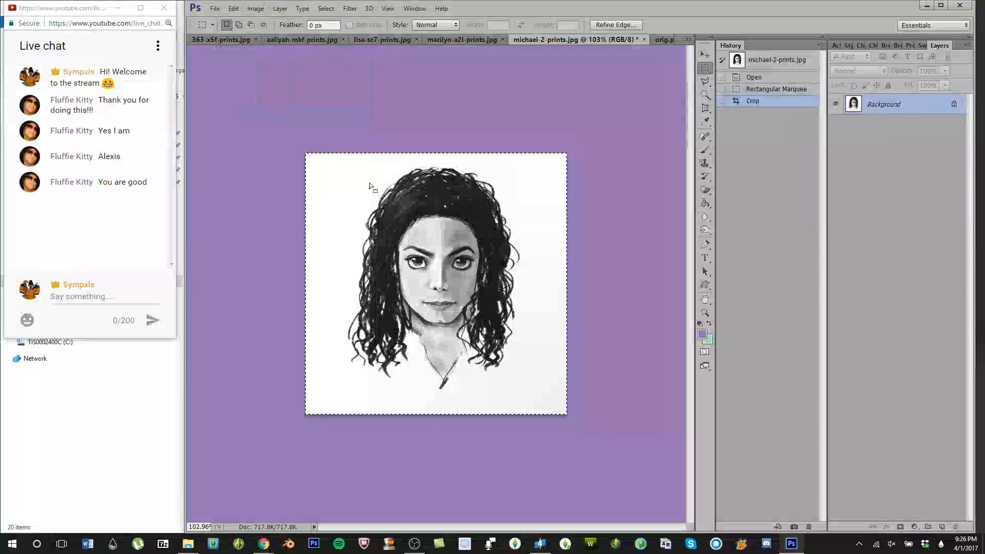
pyautogui.hotkey('ctrl', 'd')
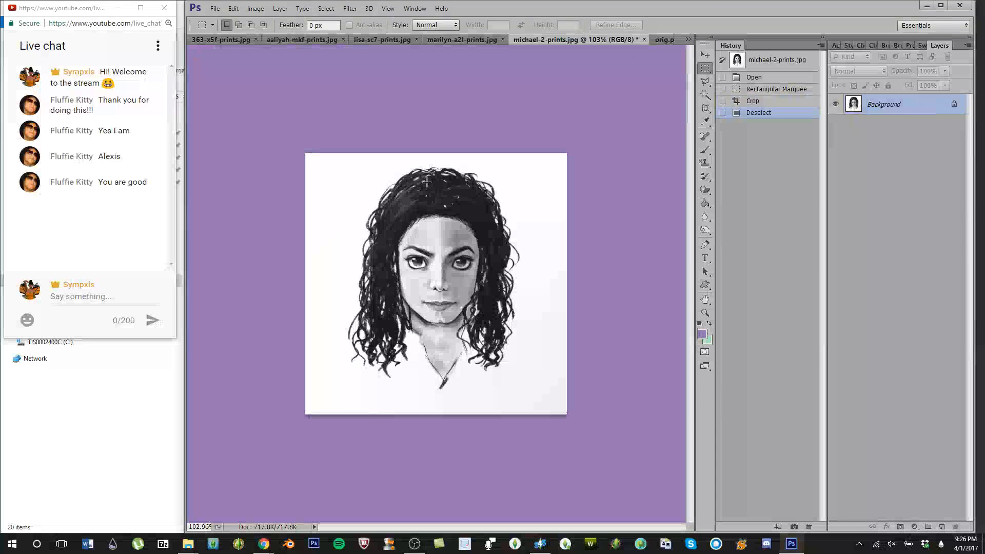
# Step: Resize the cropped michael-2-prints.jpg to 312 pixels wide and 423 pixels high
pyautogui.hotkey('ctrl', 'alt', 'i')
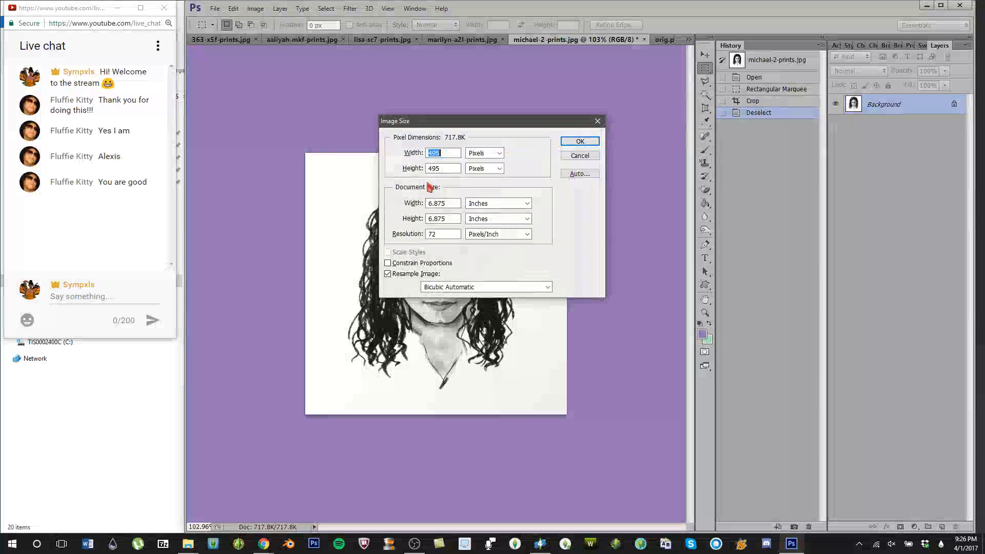
pyautogui.write('312')
pyautogui.press('Tab')
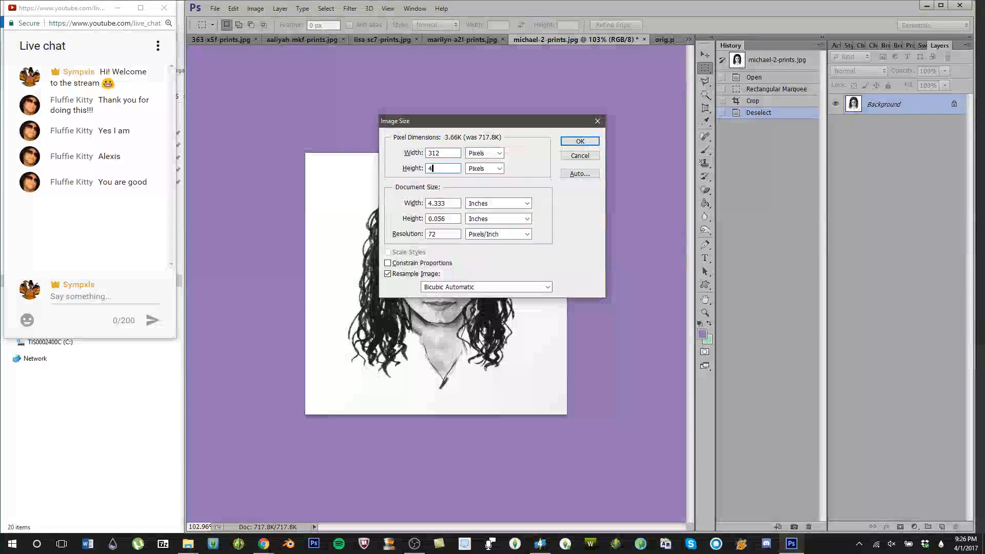
pyautogui.write('412')
pyautogui.press('BackSpace')
pyautogui.press('BackSpace')
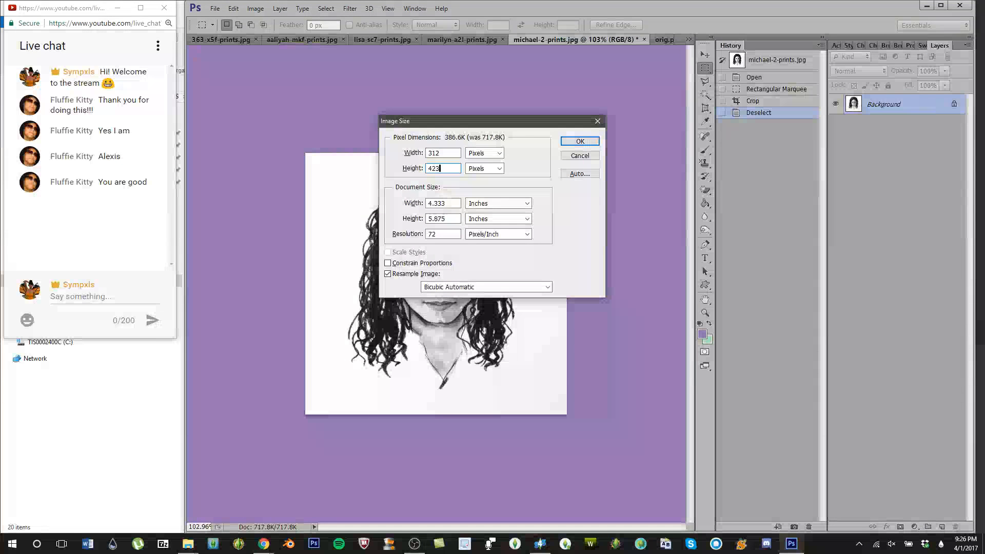
pyautogui.click(587, 141)
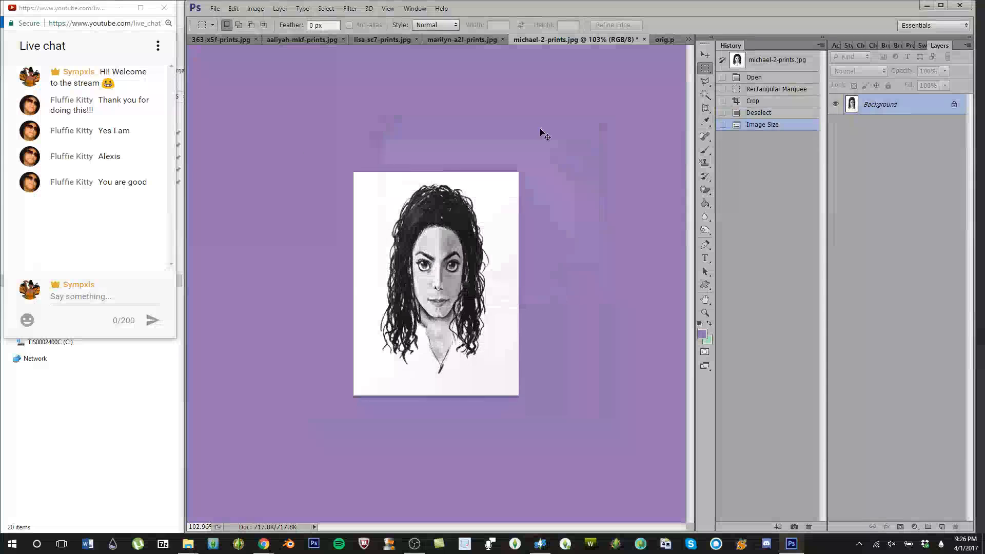
# Step: Paste the resized michael-2 print into the painting area of orig.png and save the result as PNG file 3 in the Duchess365 folder
pyautogui.click(661, 40)
pyautogui.hotkey('ctrl', 'v')
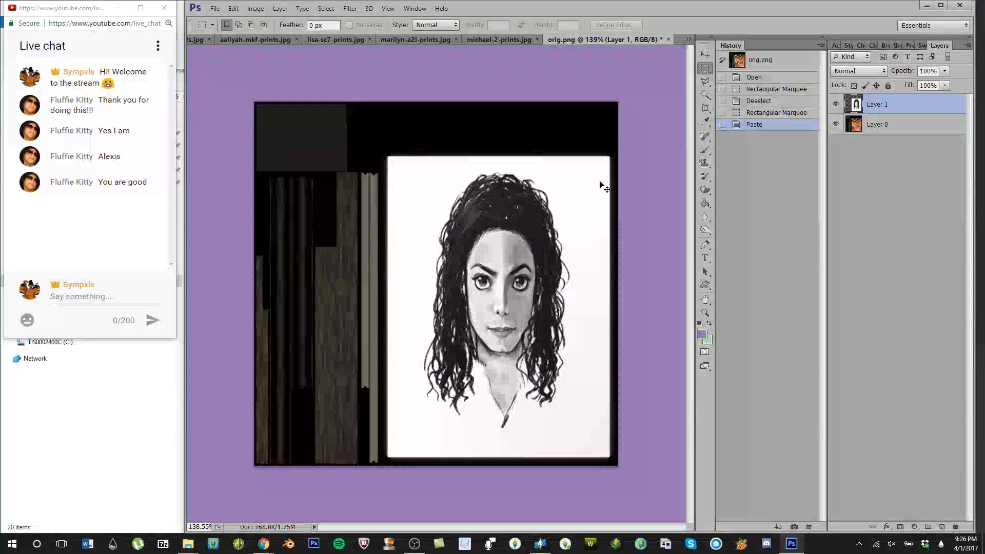
pyautogui.hotkey('ctrl', 'shift', 's')
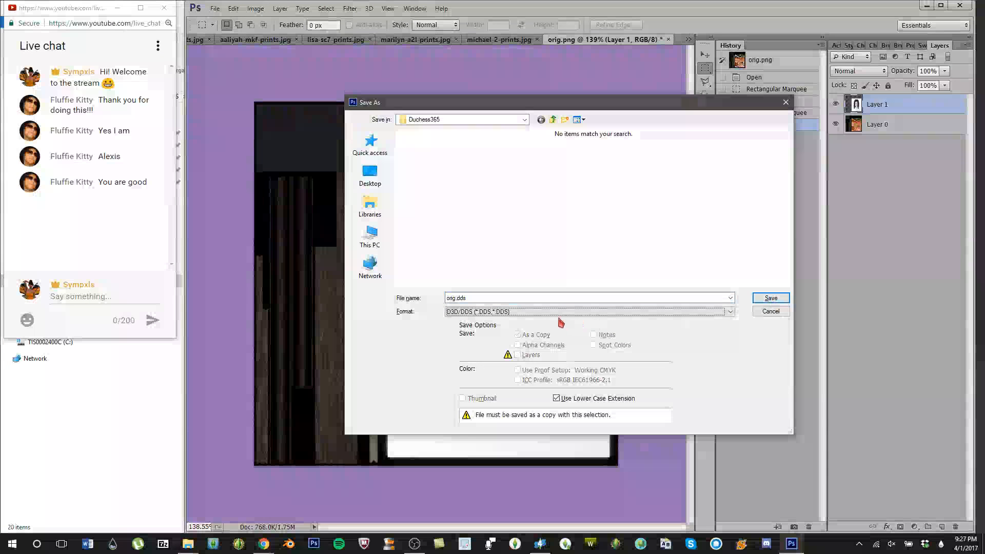
pyautogui.click(559, 312)
pyautogui.click(470, 473)
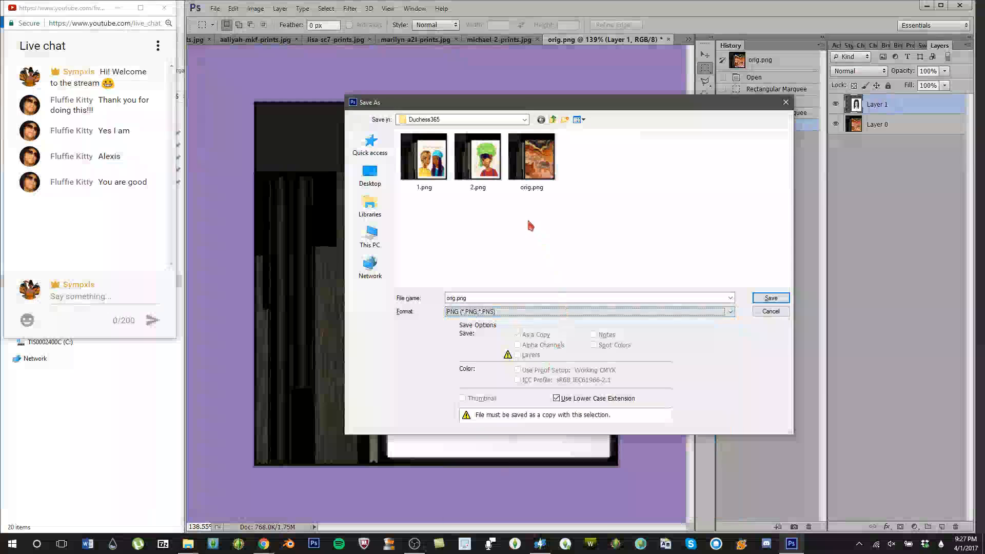
pyautogui.doubleClick(501, 296)
pyautogui.write('3')
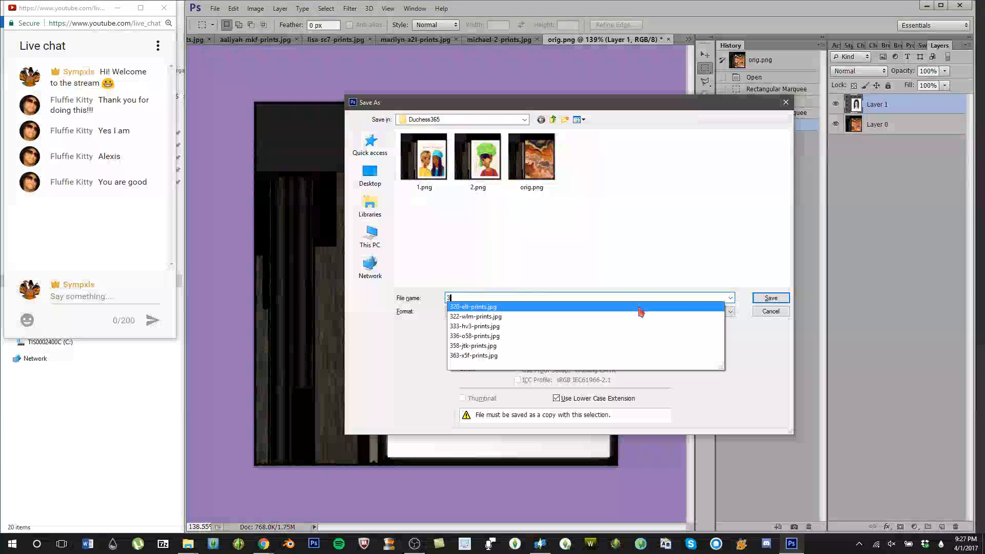
pyautogui.click(760, 298)
pyautogui.click(530, 173)
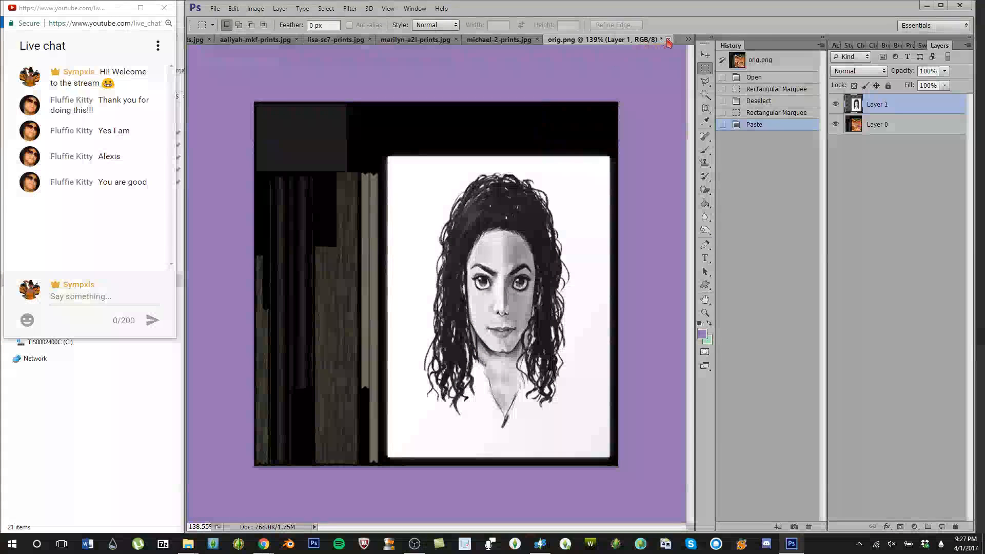
# Step: Undo the pasted print in orig.png and close michael-2-prints.jpg without saving its changes
pyautogui.hotkey('ctrl', 'z')
pyautogui.click(521, 39)
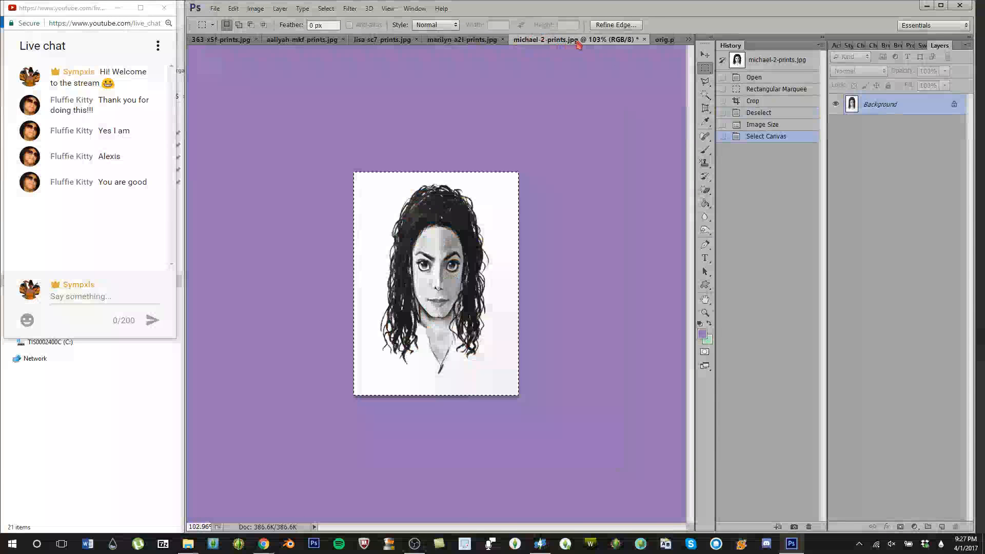
pyautogui.click(644, 40)
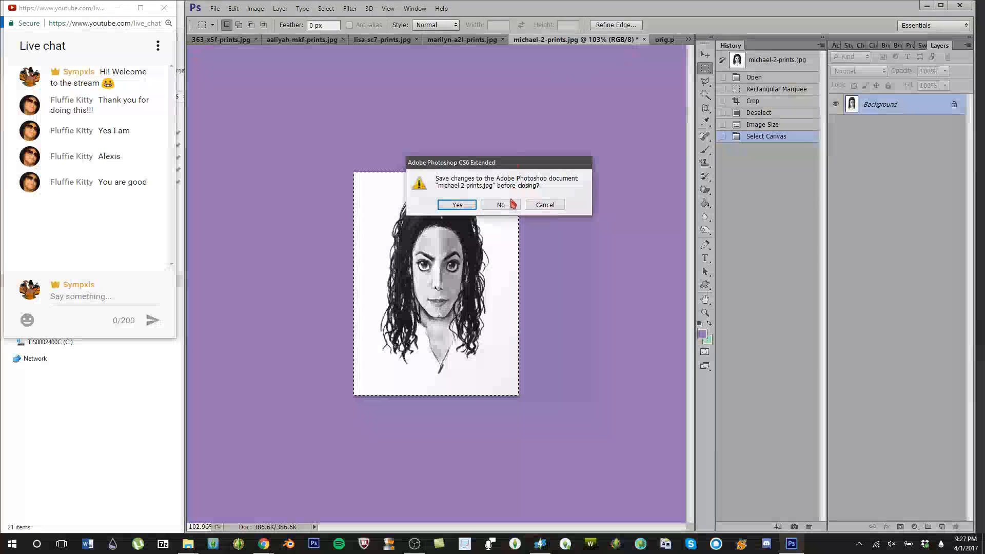
pyautogui.click(500, 205)
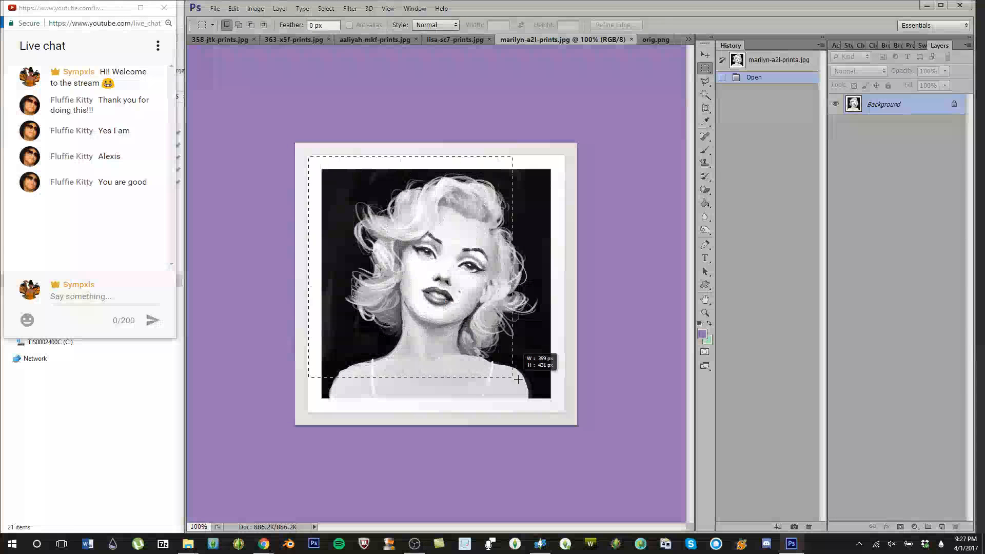
# Step: Crop marilyn-a2l-prints.jpg to the print inside its grey surround using a rectangular marquee selection, clearing the selection
pyautogui.moveTo(565, 401); pyautogui.dragTo(563, 411)
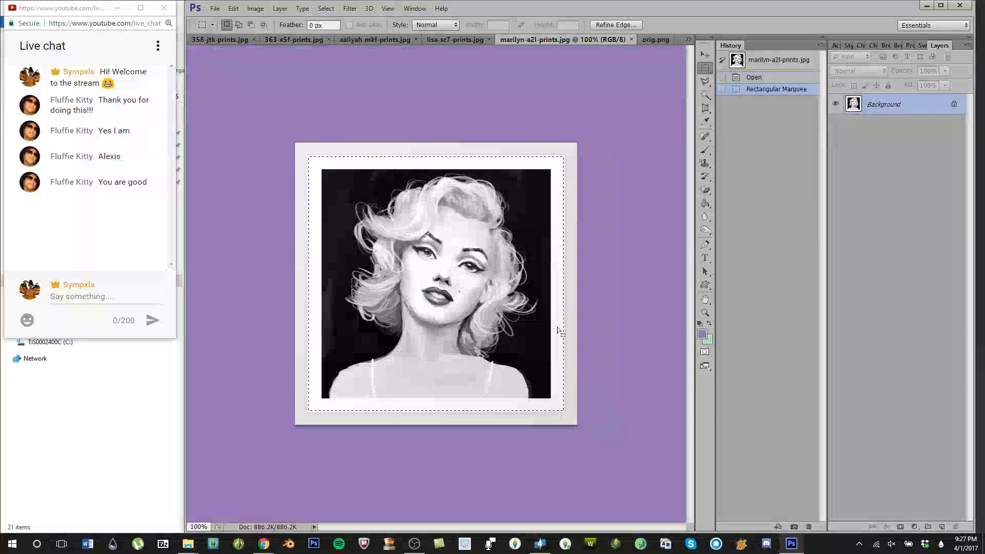
pyautogui.click(233, 9)
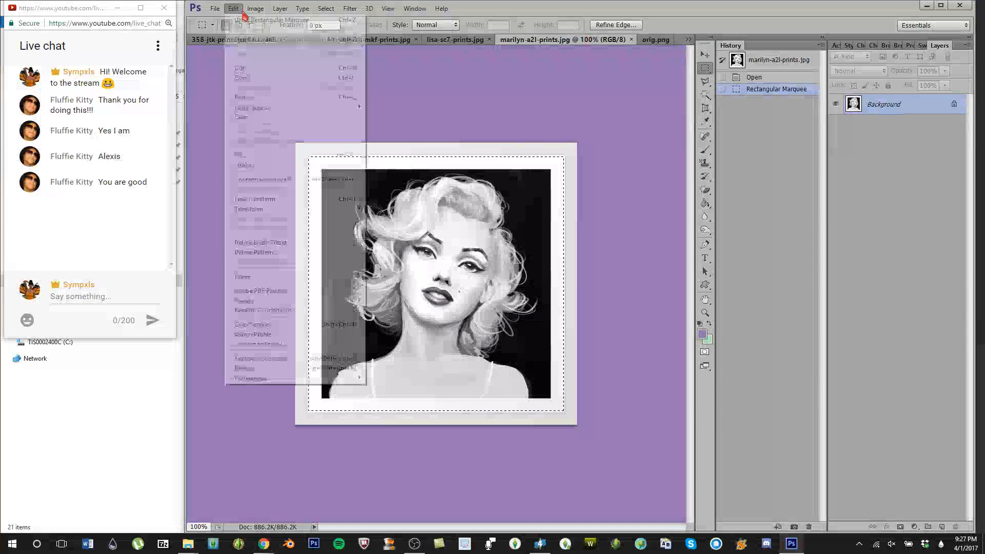
pyautogui.click(255, 9)
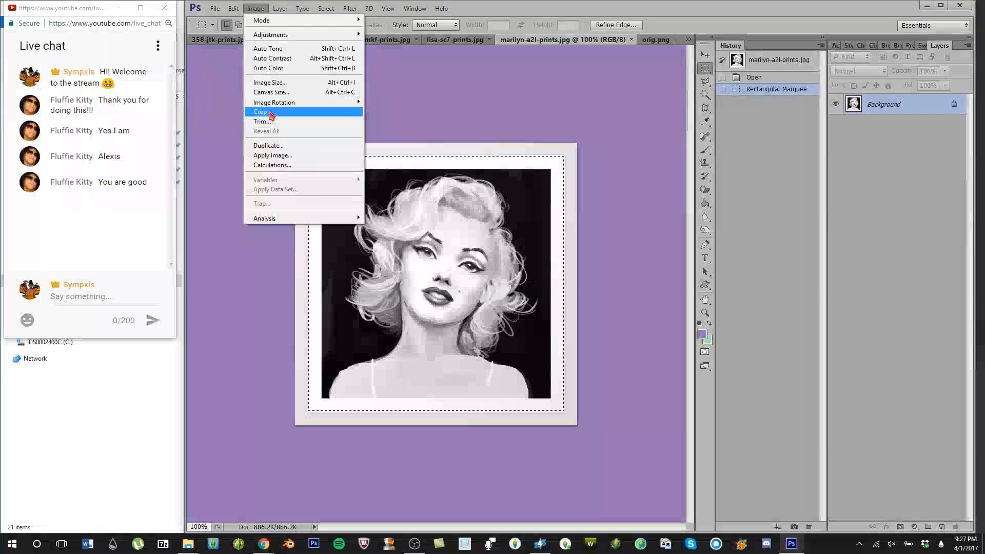
pyautogui.click(271, 113)
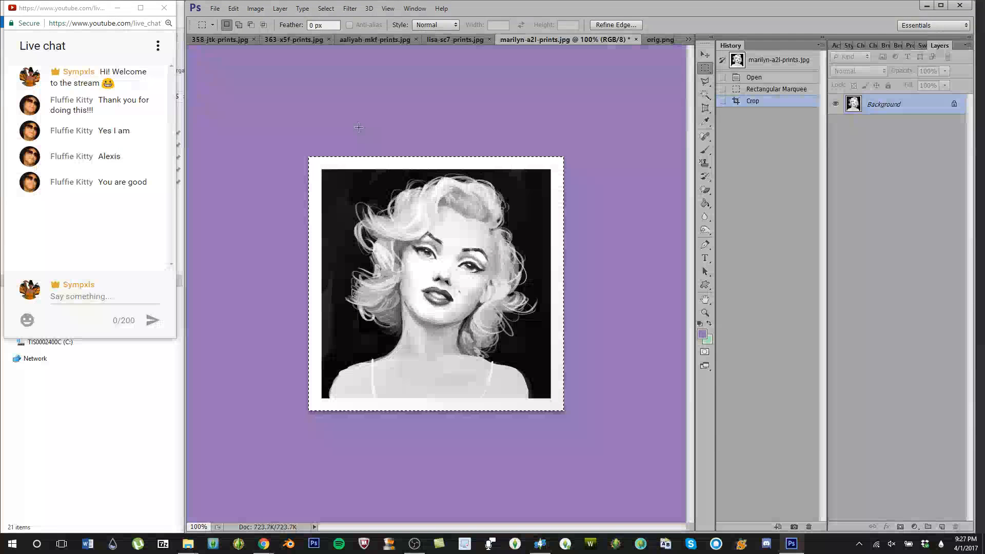
pyautogui.hotkey('ctrl', 'd')
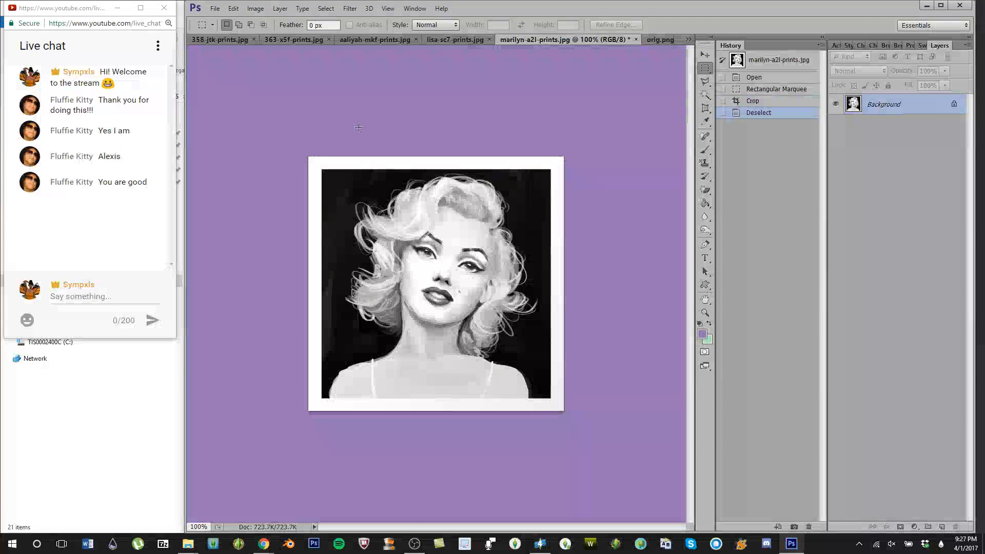
# Step: Set the image size of marilyn-a2l-prints.jpg to 312 by 423 pixels
pyautogui.hotkey('ctrl', 'alt', 'i')
pyautogui.write('312')
pyautogui.press('Tab')
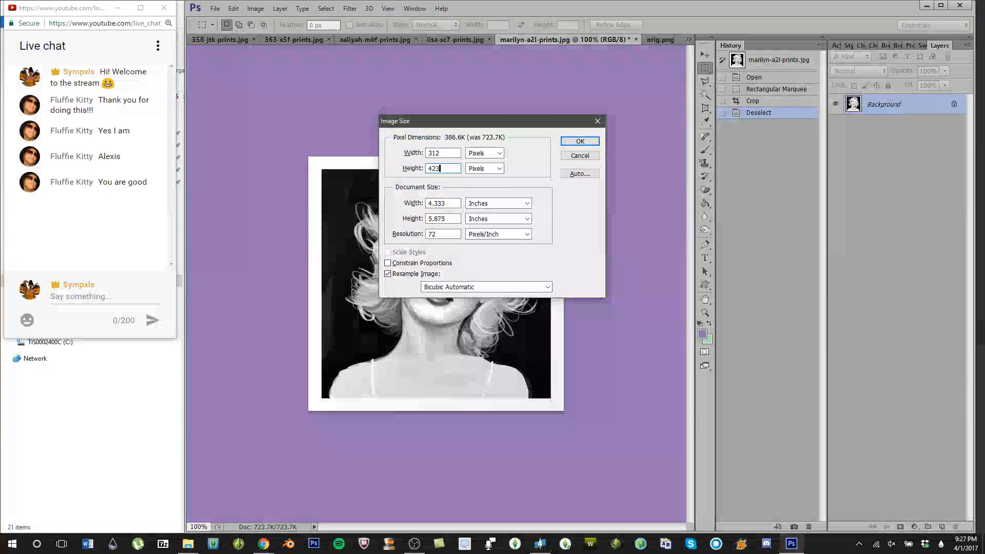
pyautogui.write('423')
pyautogui.click(570, 141)
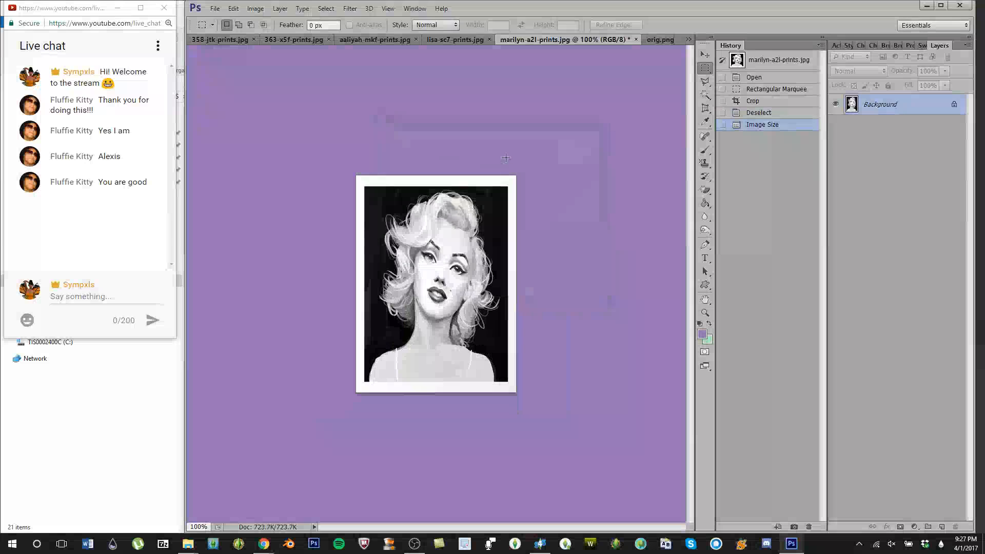
# Step: Copy the whole resized marilyn-a2l print and paste it over the painting area of orig.png
pyautogui.scroll(2, 392, 255)
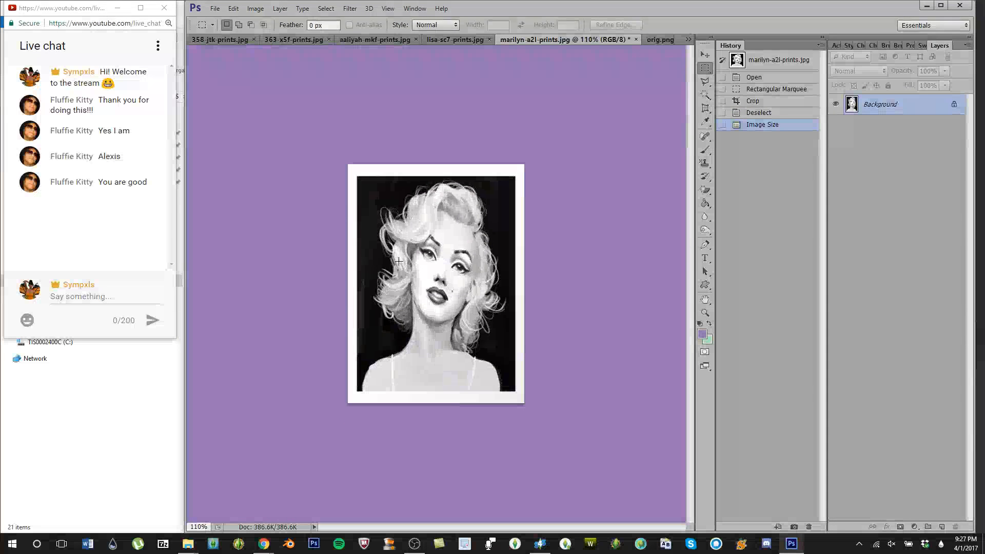
pyautogui.hotkey('ctrl', 'a')
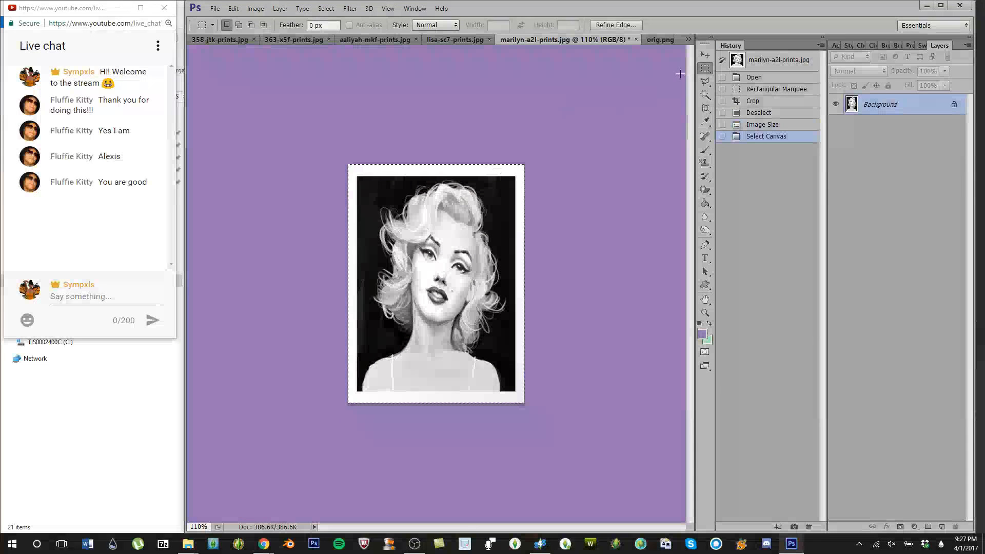
pyautogui.click(658, 40)
pyautogui.hotkey('ctrl', 'v')
pyautogui.hotkey('ctrl', 't')
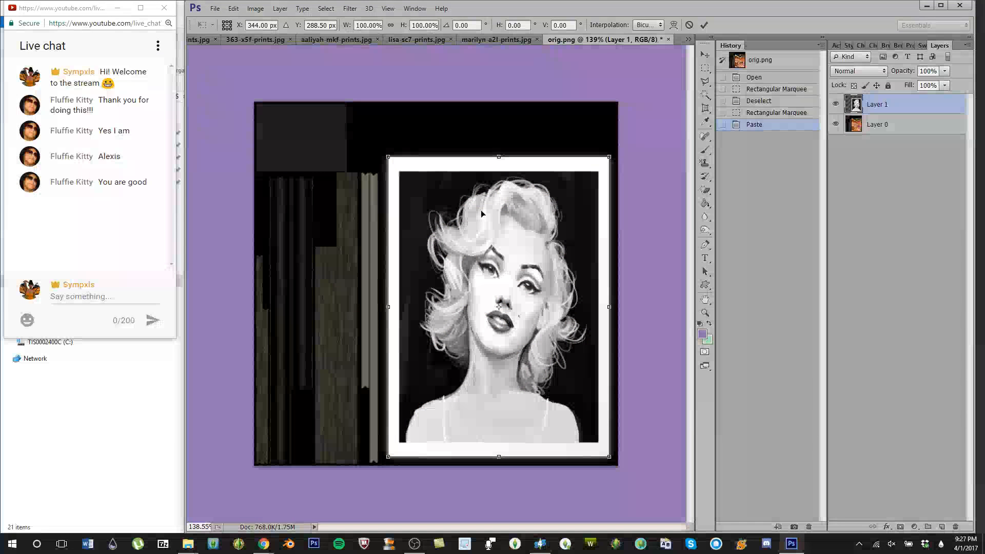
pyautogui.press('Return')
# Step: Save the texture with the marilyn-a2l print as the next numbered PNG in the Duchess365 folder
pyautogui.hotkey('ctrl', 'shift', 's')
pyautogui.click(730, 311)
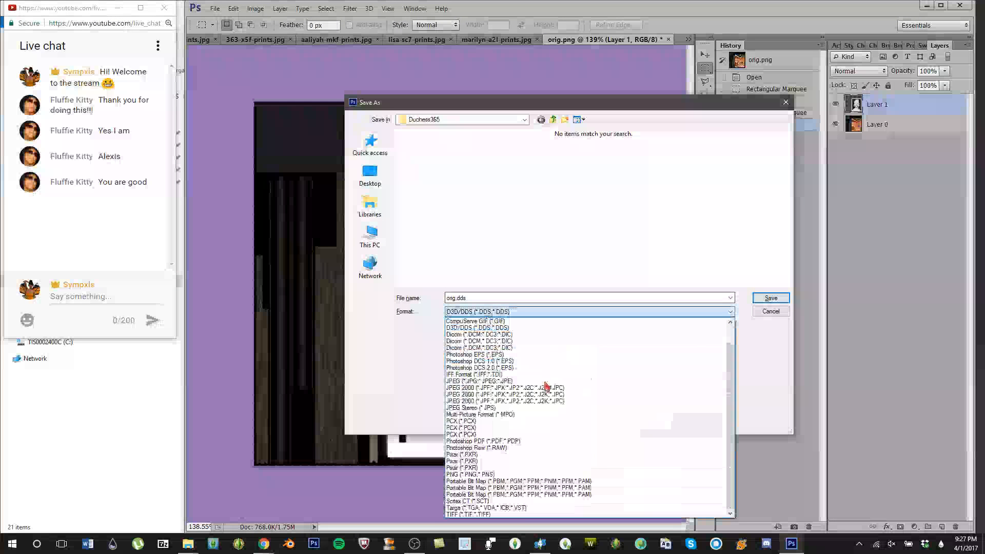
pyautogui.click(519, 470)
pyautogui.click(499, 298)
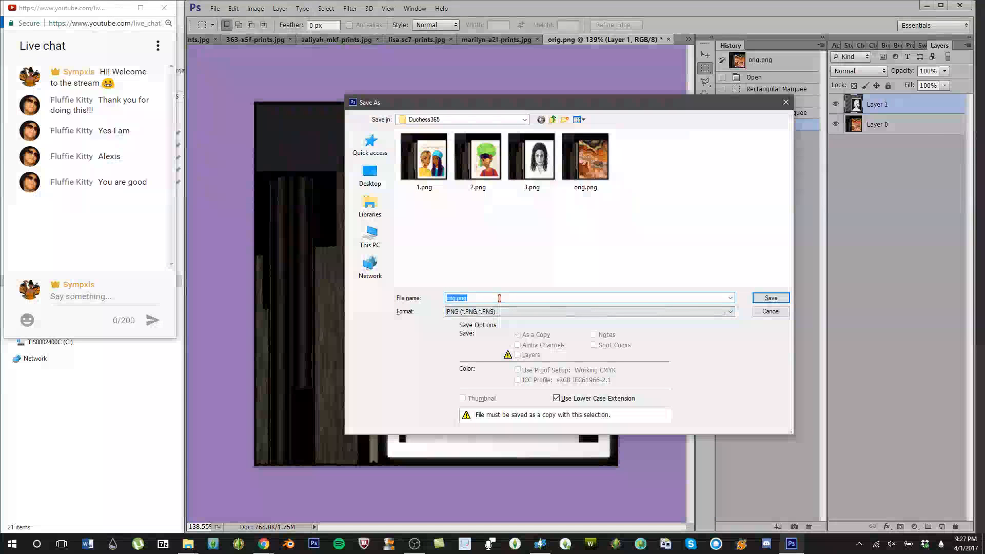
pyautogui.click(771, 298)
pyautogui.click(543, 171)
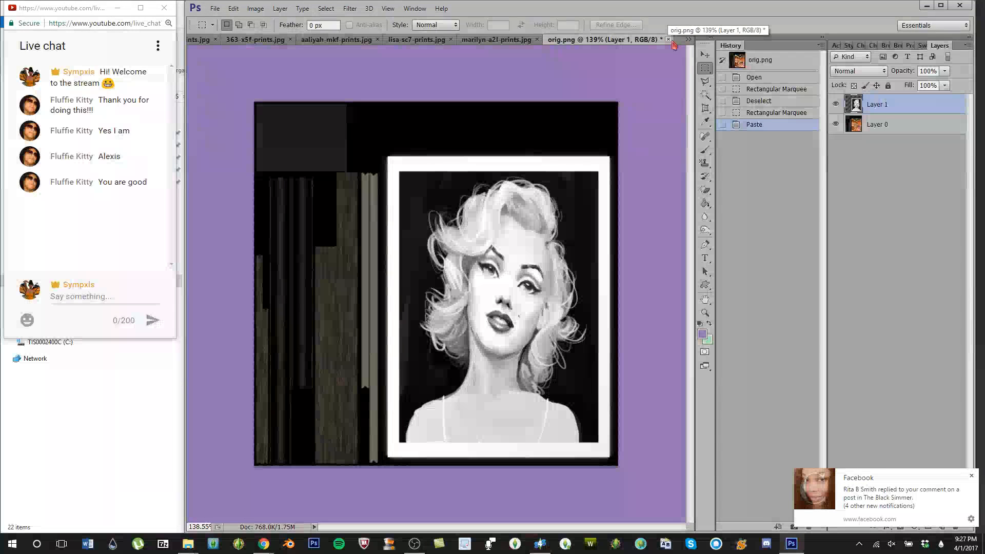
# Step: Undo the pasted print in orig.png and close marilyn-a2l-prints.jpg without saving its changes
pyautogui.hotkey('ctrl', 'z')
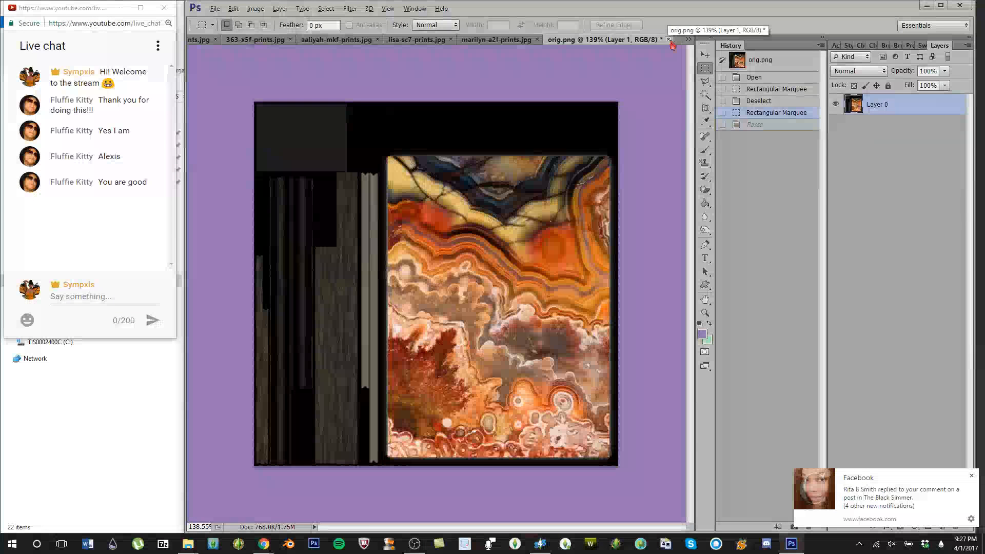
pyautogui.click(529, 43)
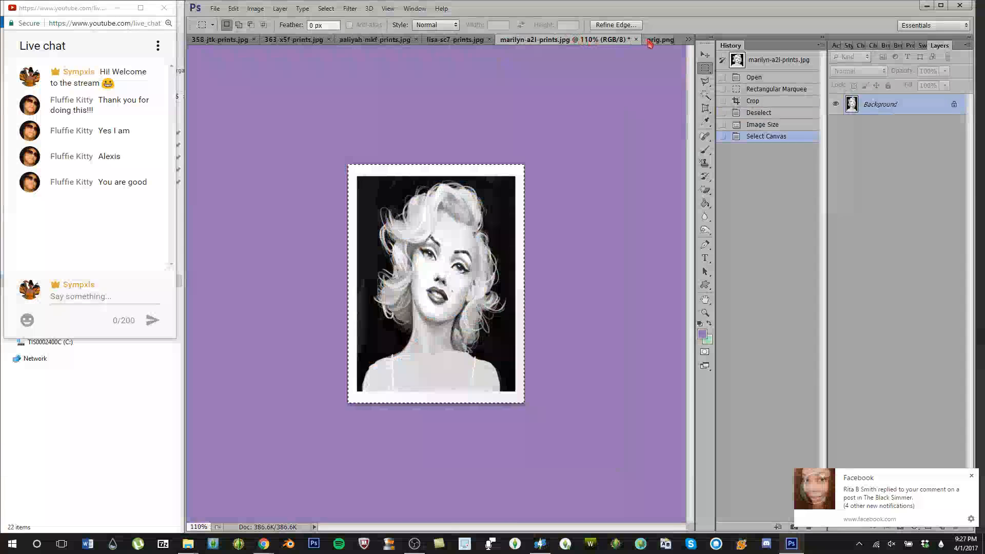
pyautogui.hotkey('ctrl', 'w')
pyautogui.click(501, 204)
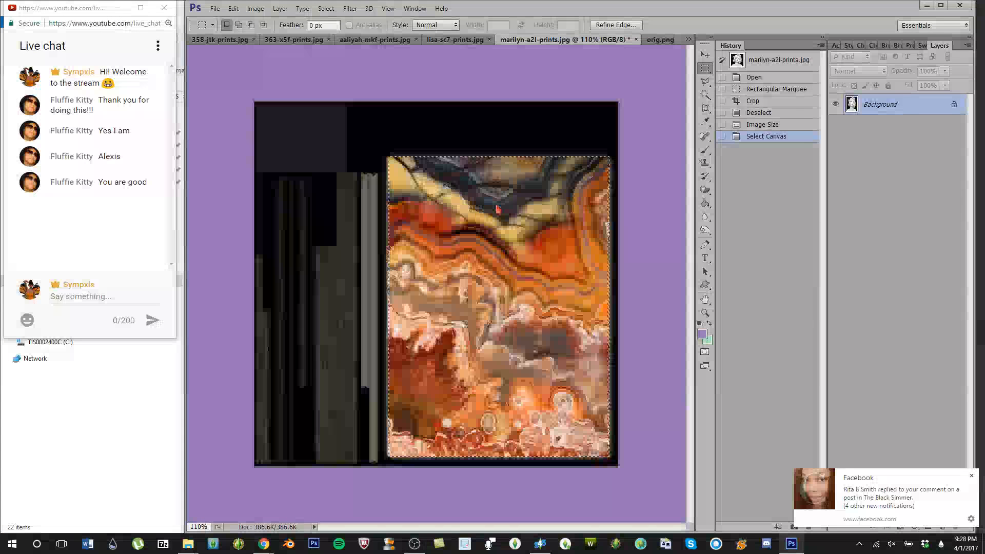
# Step: Crop lisa-sc7-prints.jpg to the inner white print area, removing the grey border
pyautogui.click(502, 39)
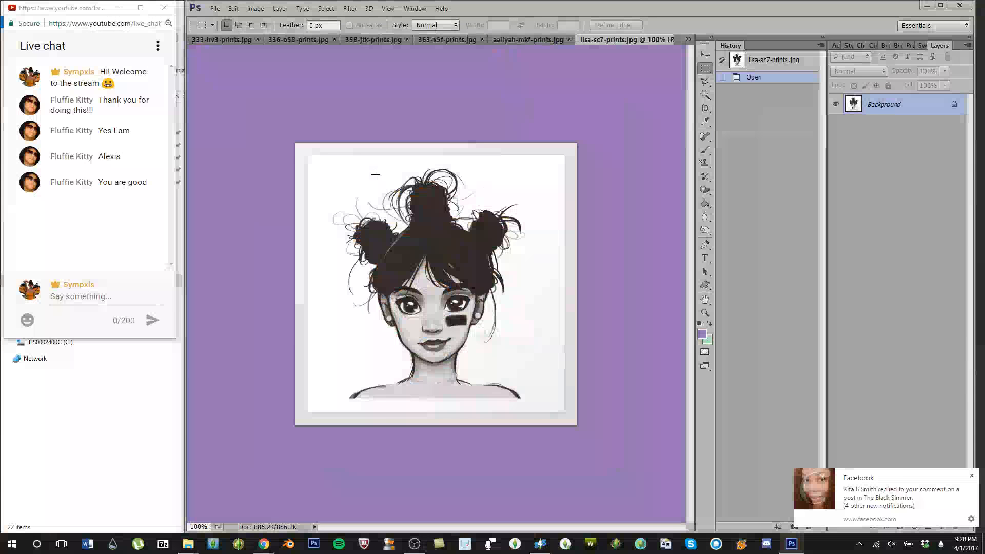
pyautogui.moveTo(310, 156); pyautogui.dragTo(564, 412)
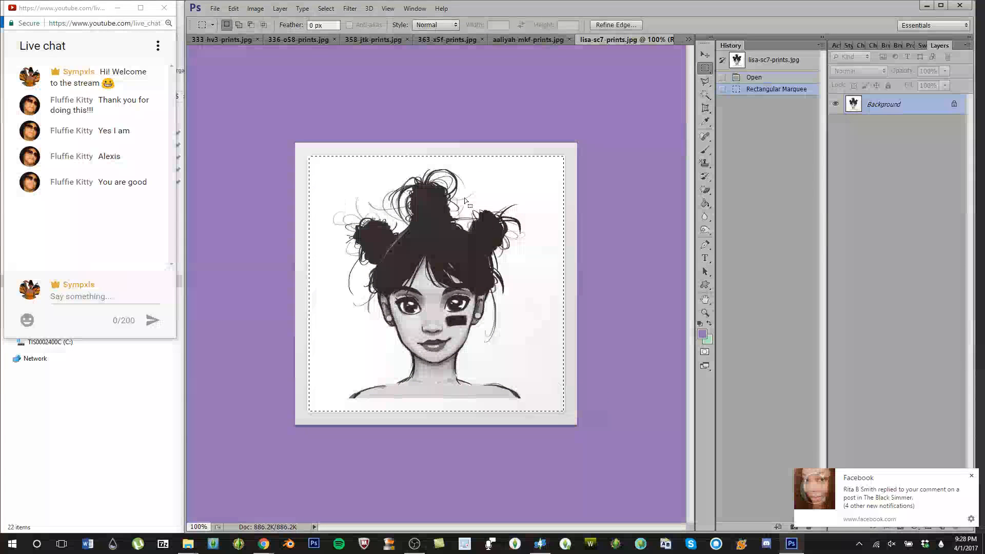
pyautogui.click(255, 9)
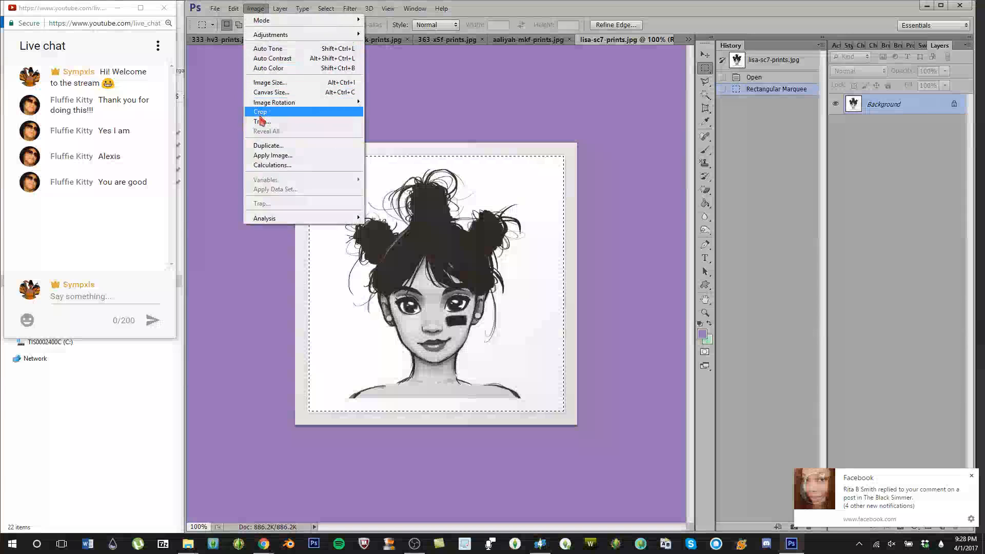
pyautogui.click(275, 107)
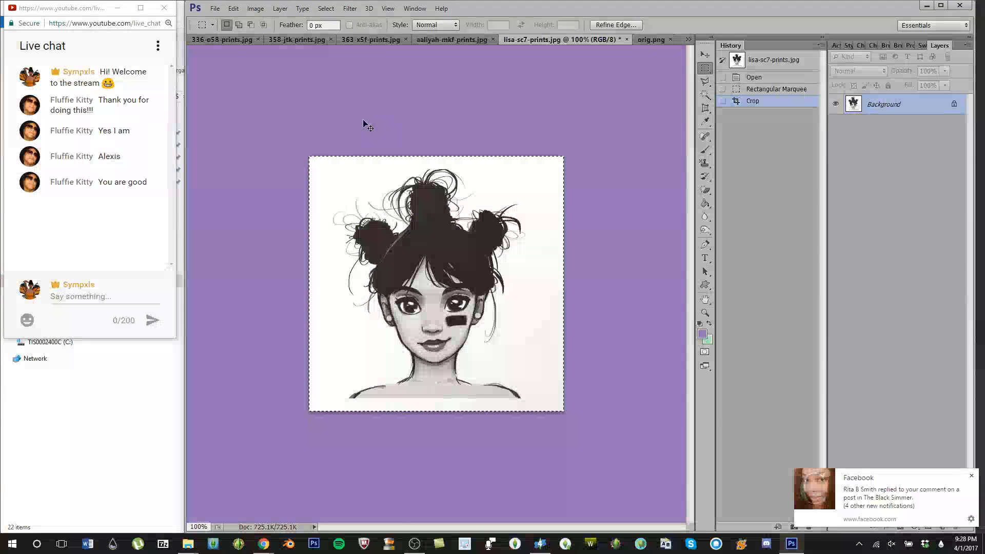
# Step: Set the image size of lisa-sc7-prints.jpg to 312 by 423 pixels
pyautogui.hotkey('ctrl', 'alt', 'i')
pyautogui.write('312')
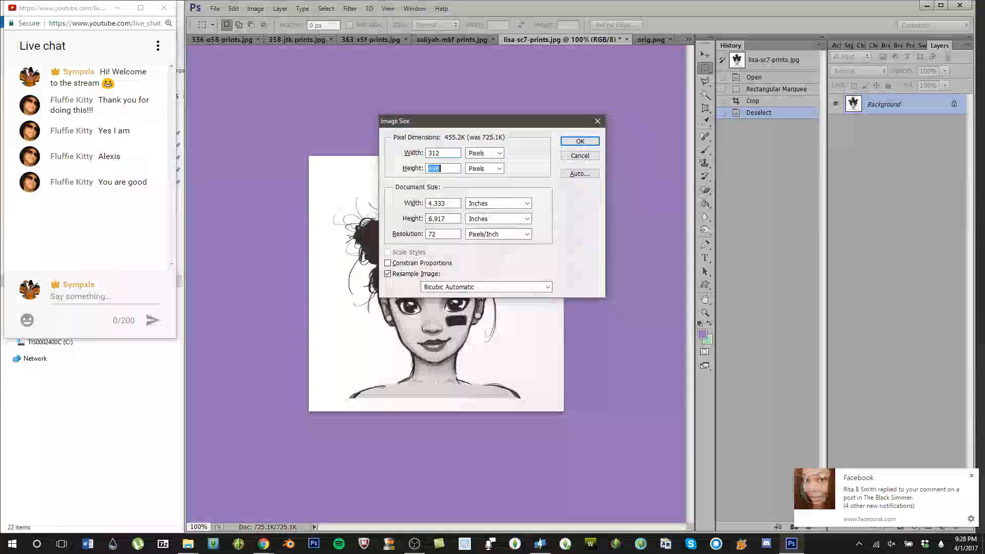
pyautogui.write('423')
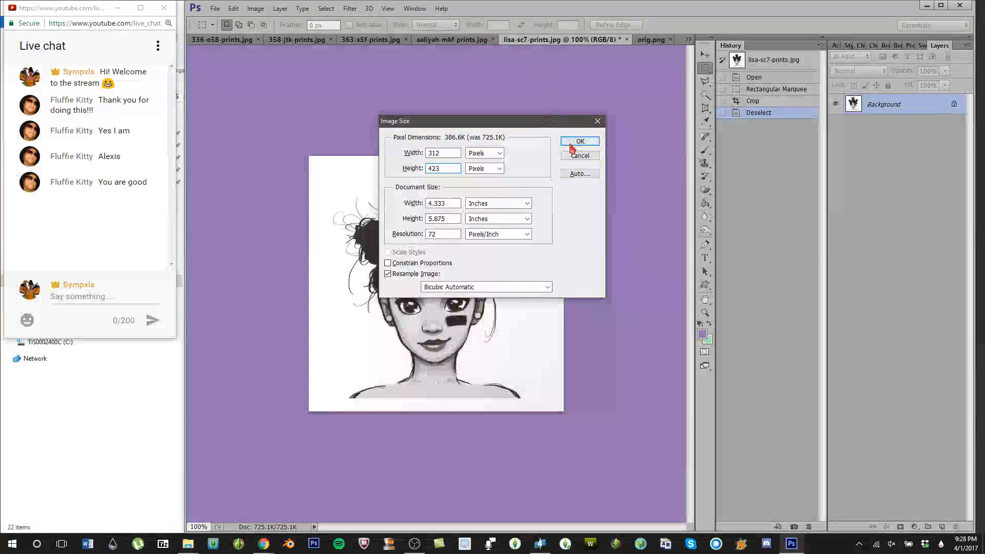
pyautogui.click(570, 146)
# Step: Copy the whole resized lisa-sc7 print and paste it over the painting area of orig.png
pyautogui.hotkey('ctrl', 'a')
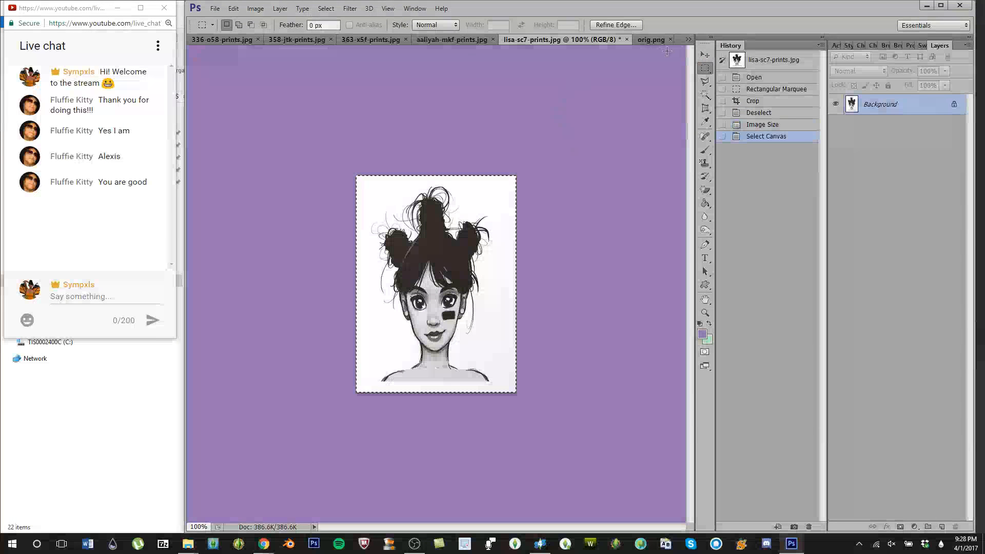
pyautogui.click(653, 41)
pyautogui.hotkey('ctrl', 'v')
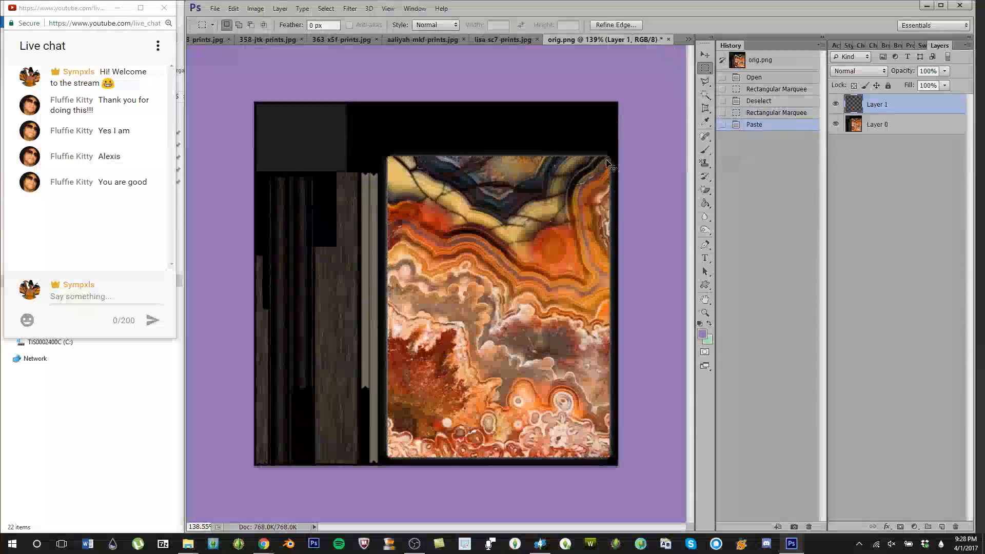
pyautogui.hotkey('ctrl', 't')
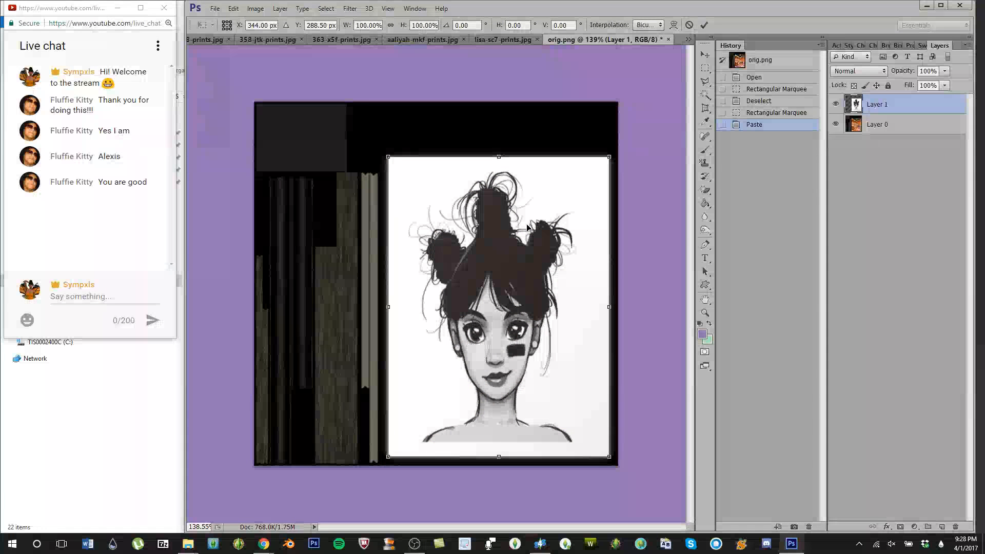
pyautogui.click(705, 25)
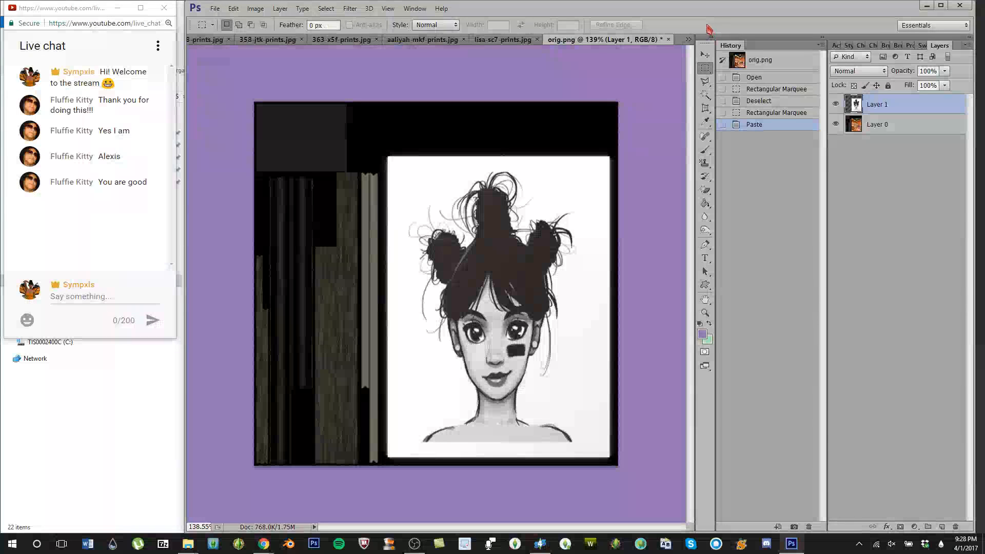
# Step: Save the texture with the lisa-sc7 print in PNG format as 5.png in the Duchess365 folder
pyautogui.hotkey('ctrl', 'shift', 's')
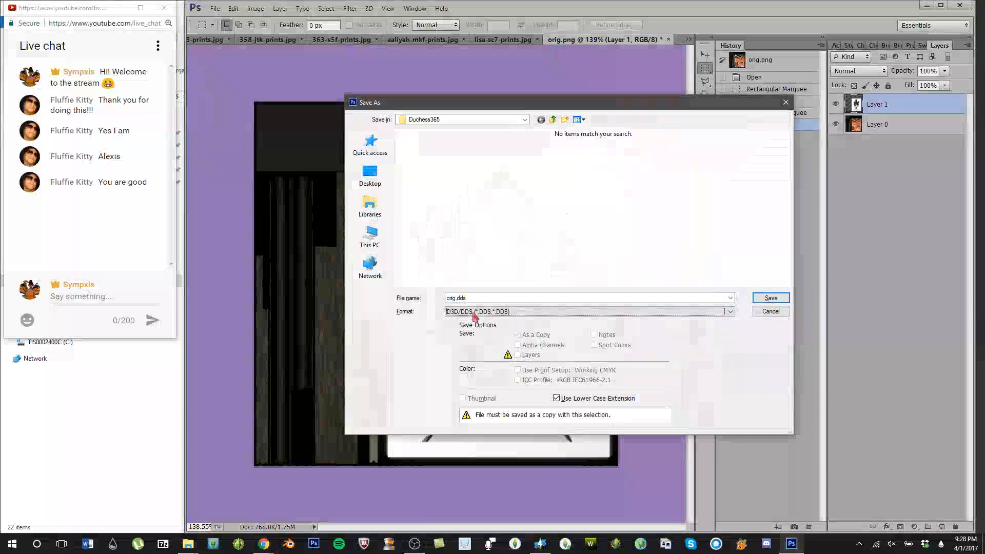
pyautogui.click(456, 310)
pyautogui.click(471, 482)
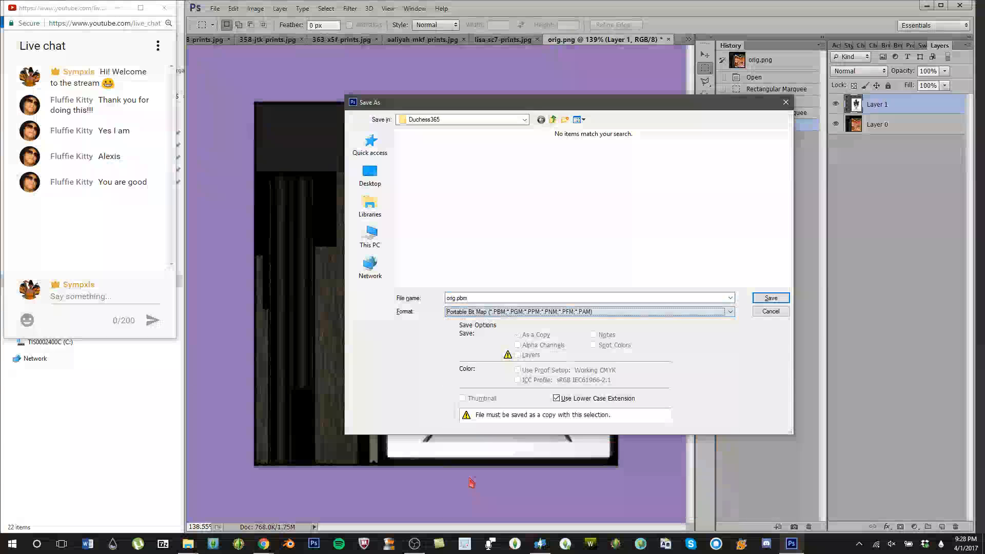
pyautogui.click(482, 316)
pyautogui.click(470, 473)
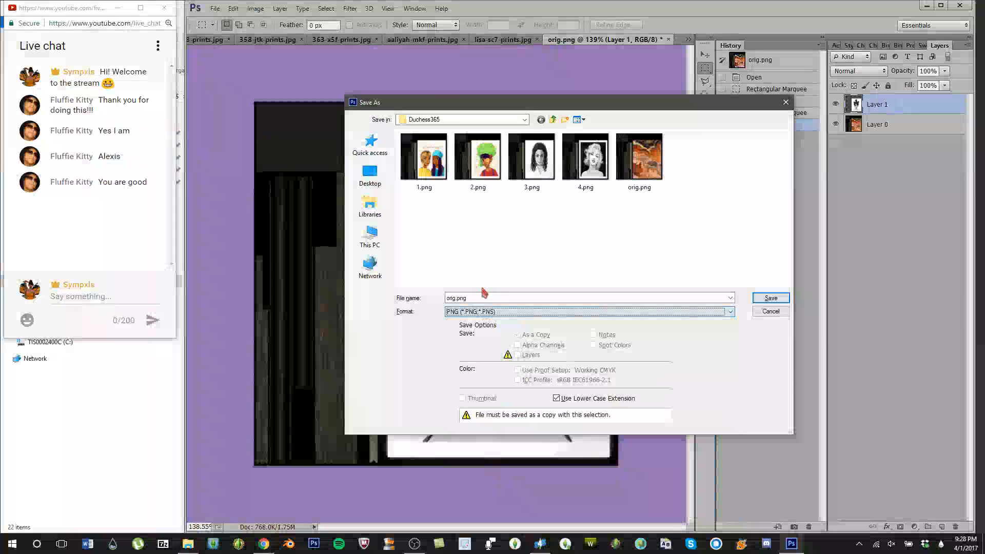
pyautogui.press('Return')
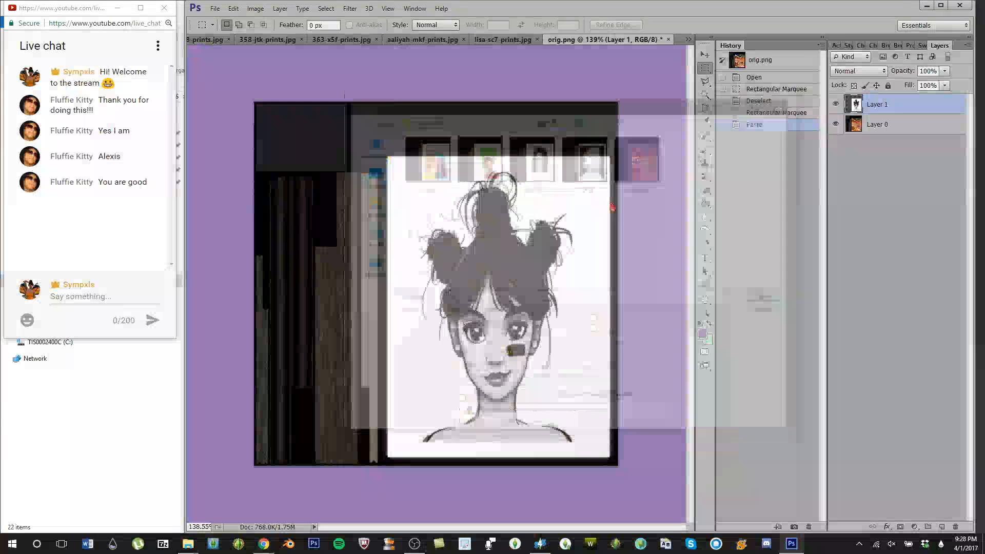
pyautogui.click(532, 171)
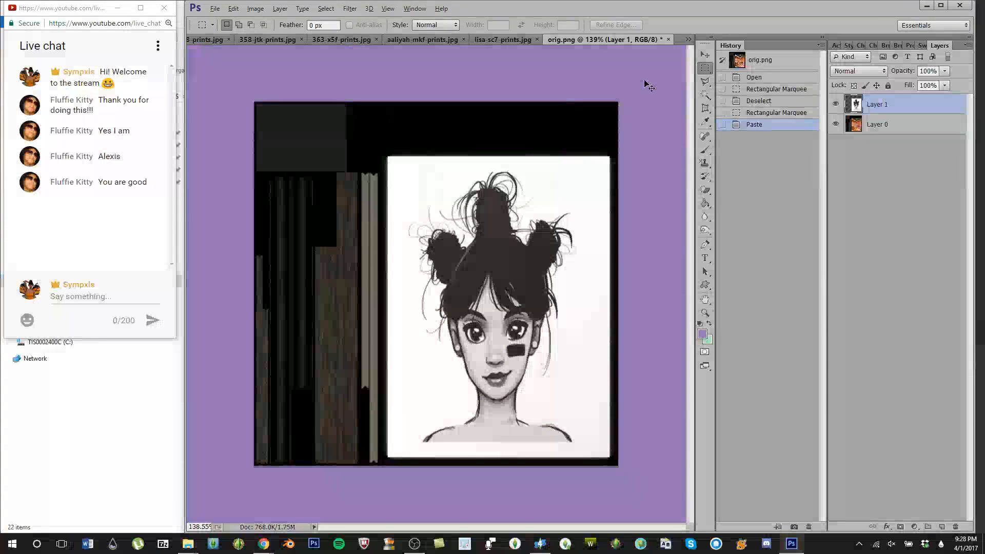
# Step: Undo the pasted print in orig.png and close lisa-sc7-prints.jpg without saving its changes
pyautogui.hotkey('ctrl', 'z')
pyautogui.click(561, 41)
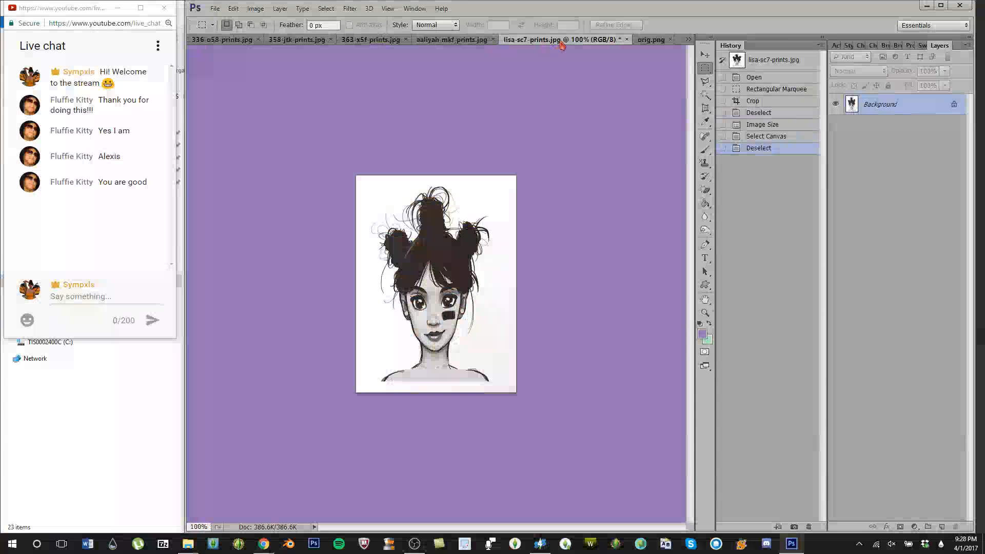
pyautogui.click(627, 39)
pyautogui.click(492, 202)
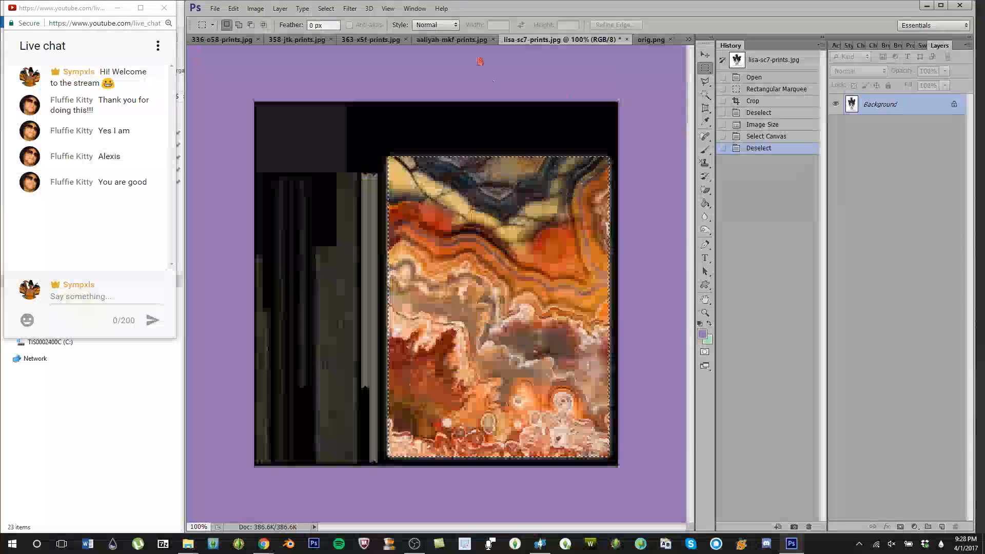
# Step: Crop aaliyah-mkf-prints.jpg to the inner white print area and clear the selection
pyautogui.click(489, 41)
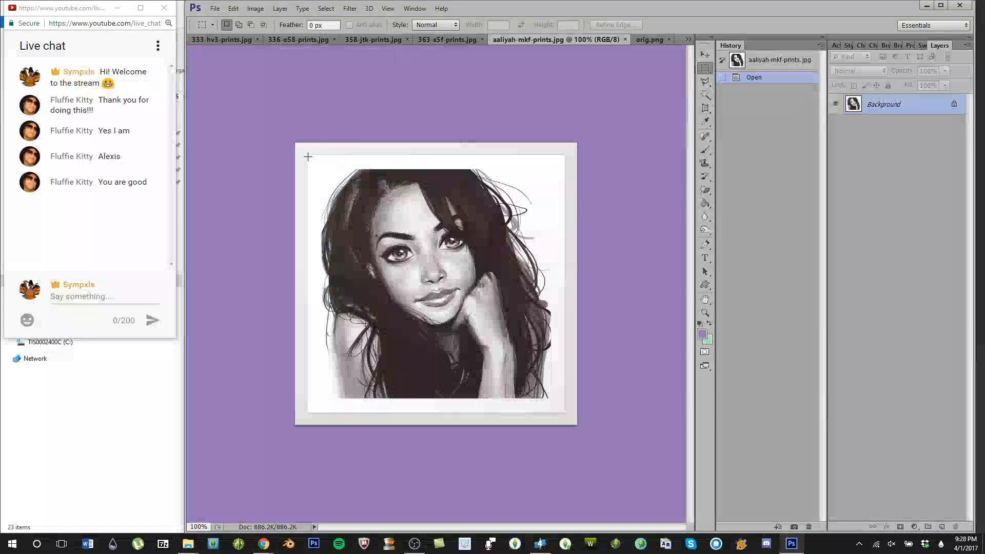
pyautogui.moveTo(466, 378); pyautogui.dragTo(563, 410)
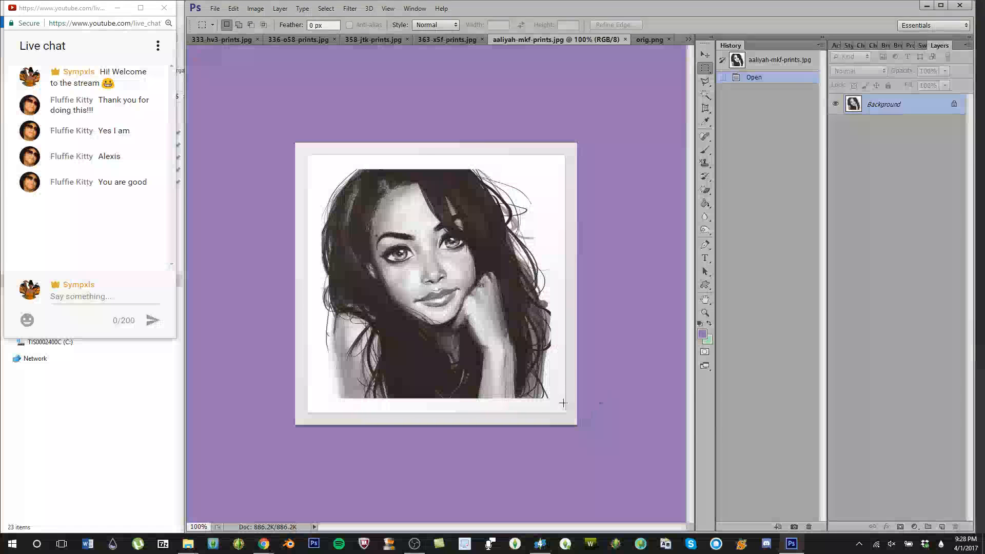
pyautogui.click(255, 9)
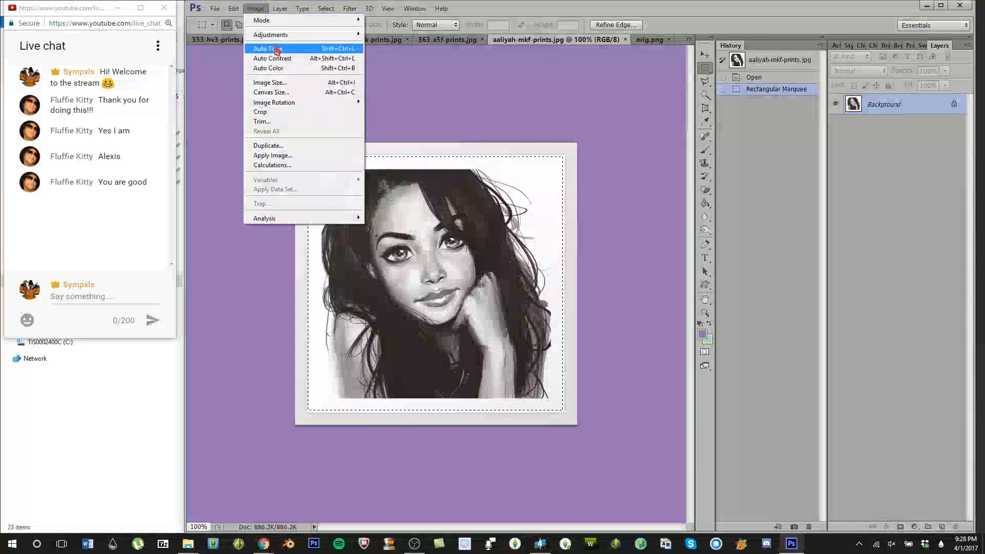
pyautogui.click(286, 112)
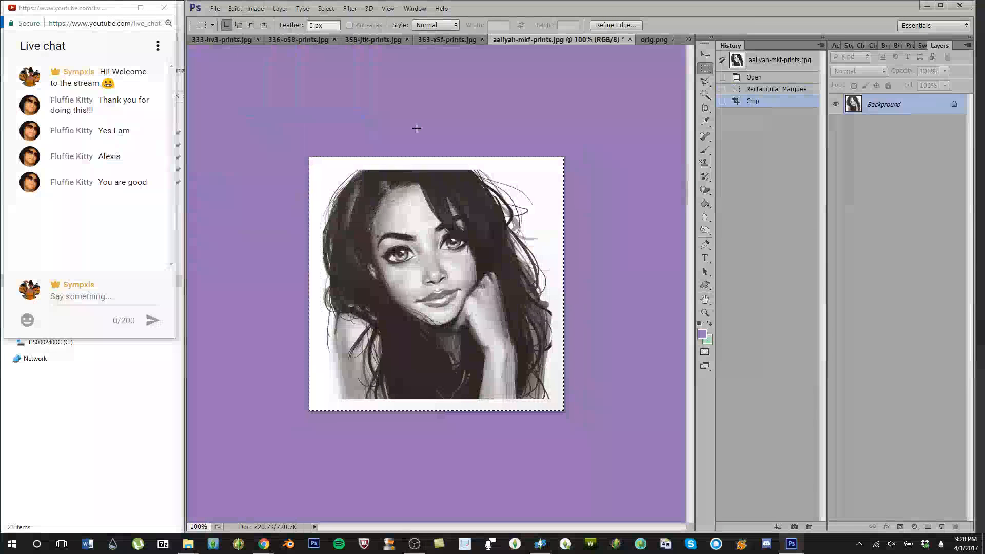
pyautogui.hotkey('ctrl', 'd')
# Step: Set the image size of aaliyah-mkf-prints.jpg to 312 by 423 pixels
pyautogui.hotkey('ctrl', 'alt', 'i')
pyautogui.write('3122')
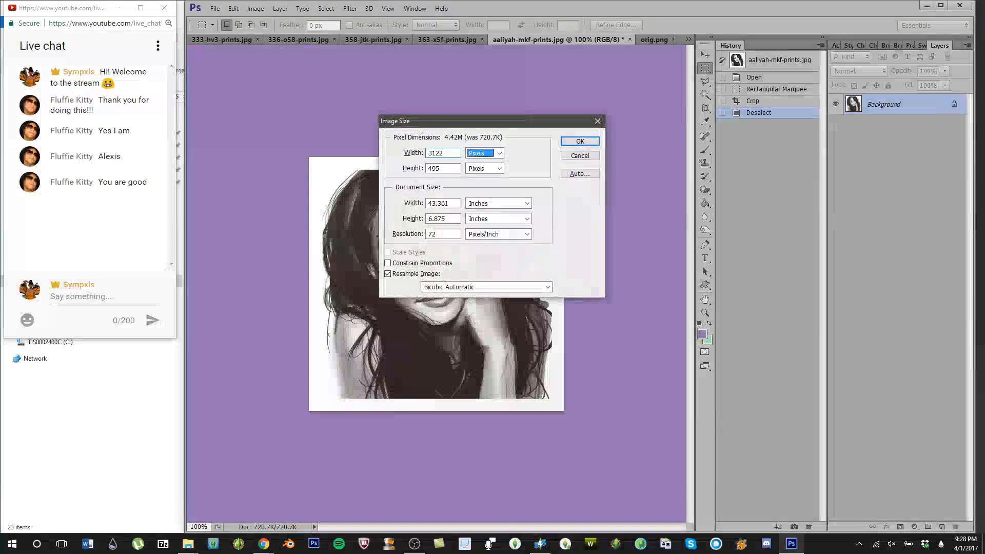
pyautogui.hotkey('shift', 'Tab')
pyautogui.write('312')
pyautogui.press('Tab')
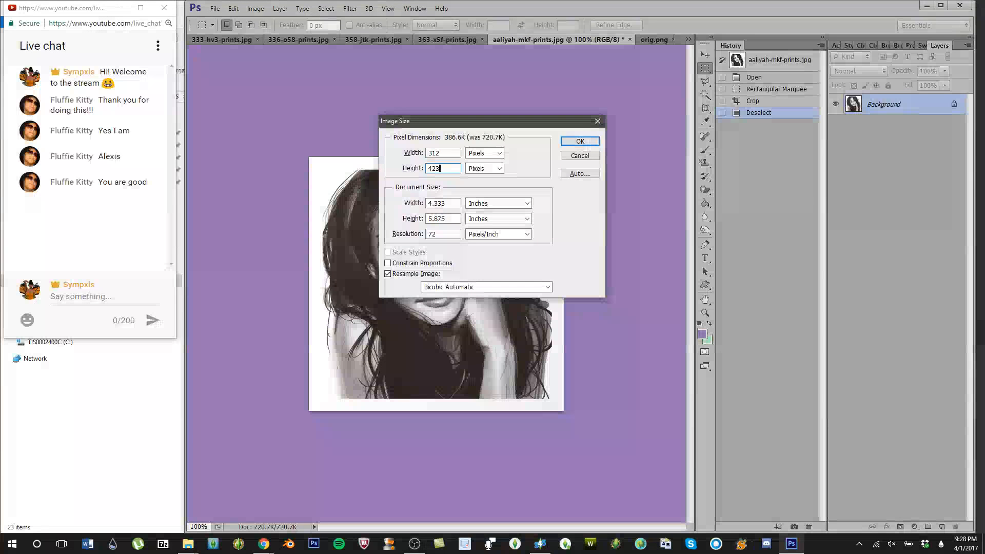
pyautogui.write('423')
pyautogui.click(579, 141)
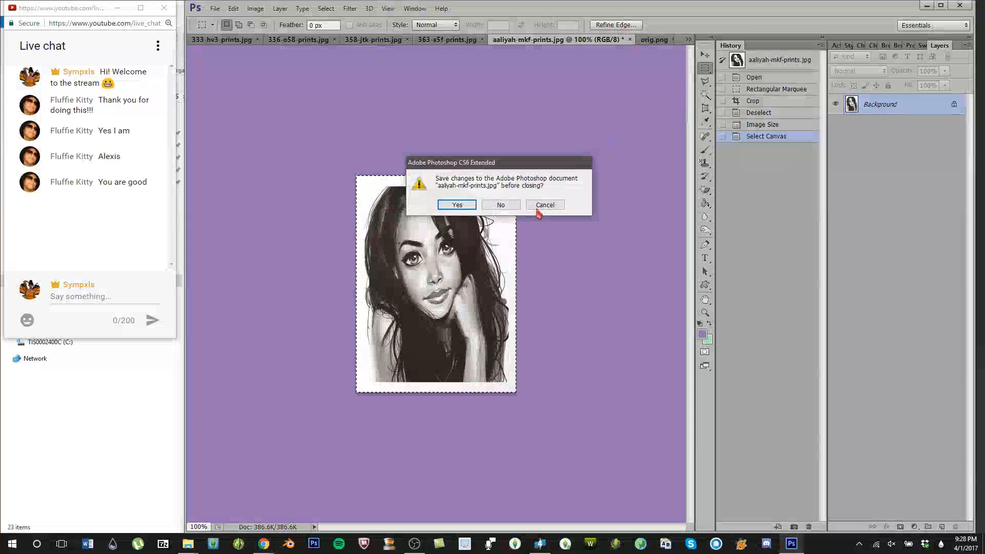
# Step: Close aaliyah-mkf-prints.jpg without saving its changes and paste the copied print over the painting area of orig.png
pyautogui.press('n')
pyautogui.hotkey('ctrl', 'v')
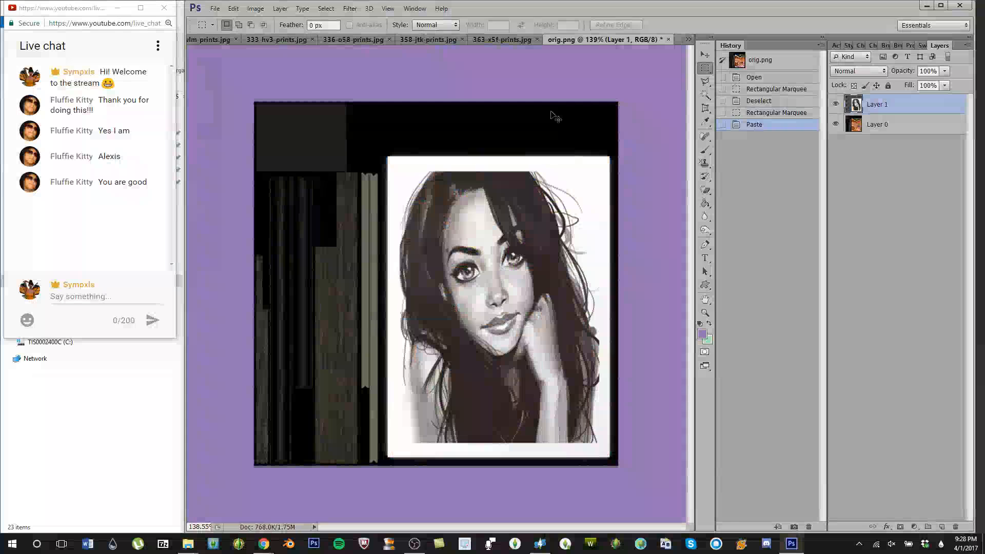
# Step: Save the texture with the aaliyah-mkf print as 6.png in the Duchess365 folder, and undo the paste in orig.png
pyautogui.click(546, 312)
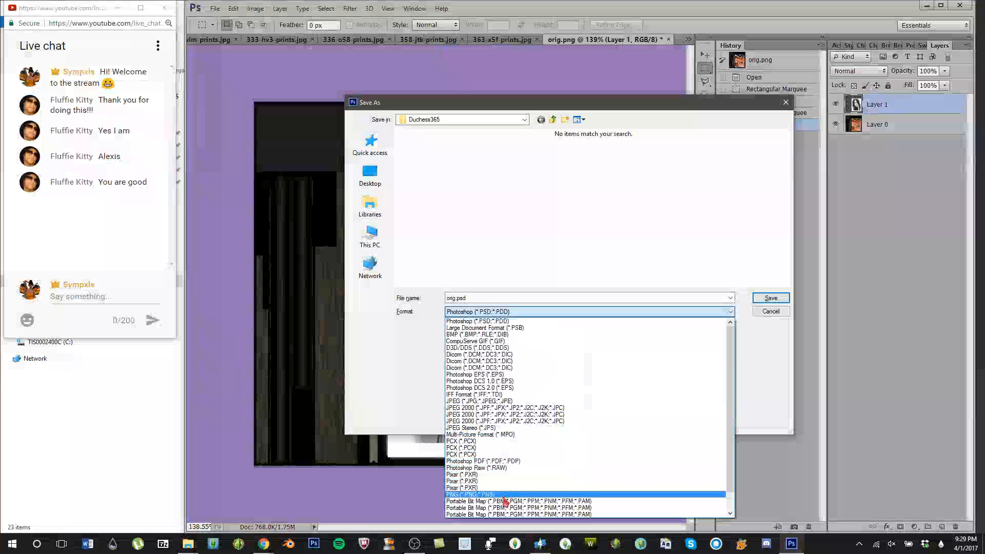
pyautogui.click(500, 494)
pyautogui.click(512, 299)
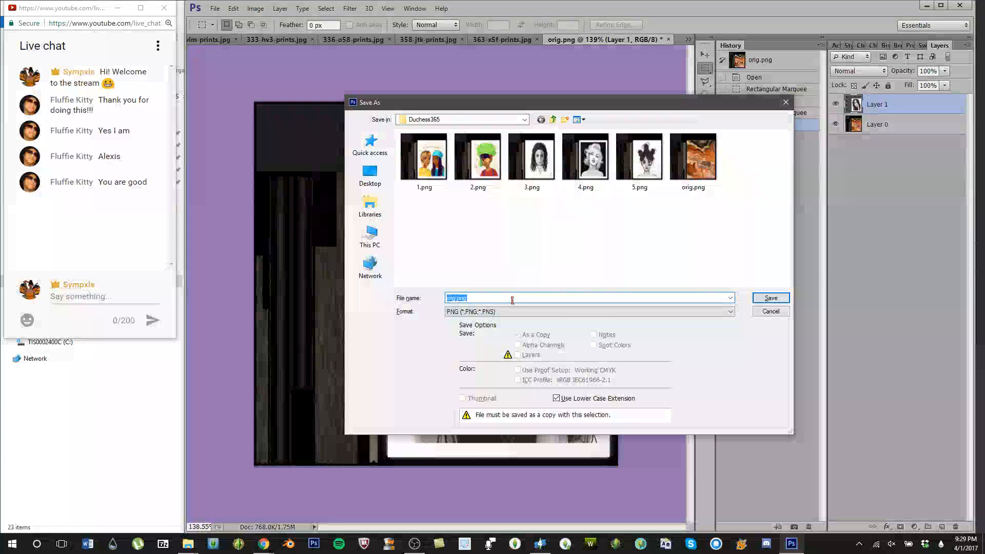
pyautogui.write('6')
pyautogui.click(759, 300)
pyautogui.click(528, 169)
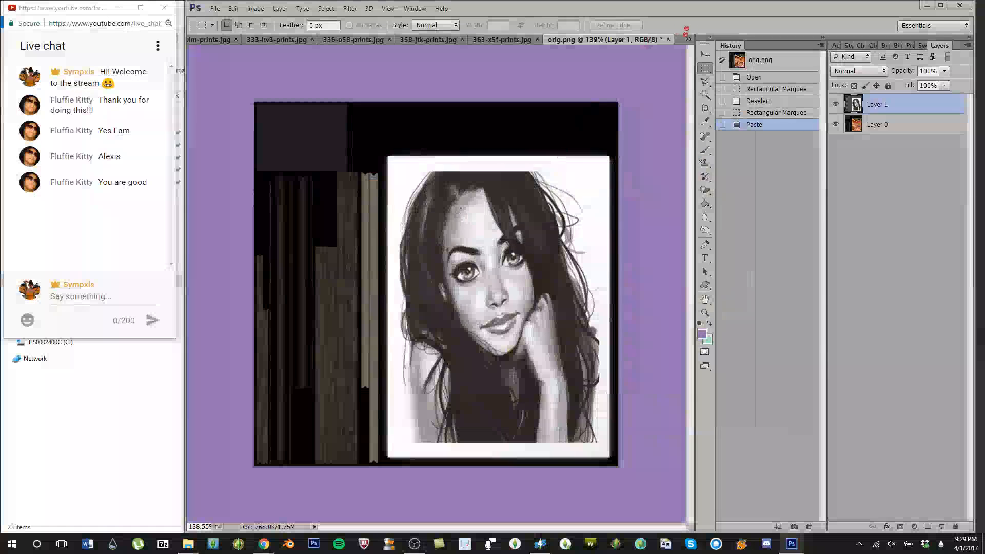
pyautogui.hotkey('ctrl', 'z')
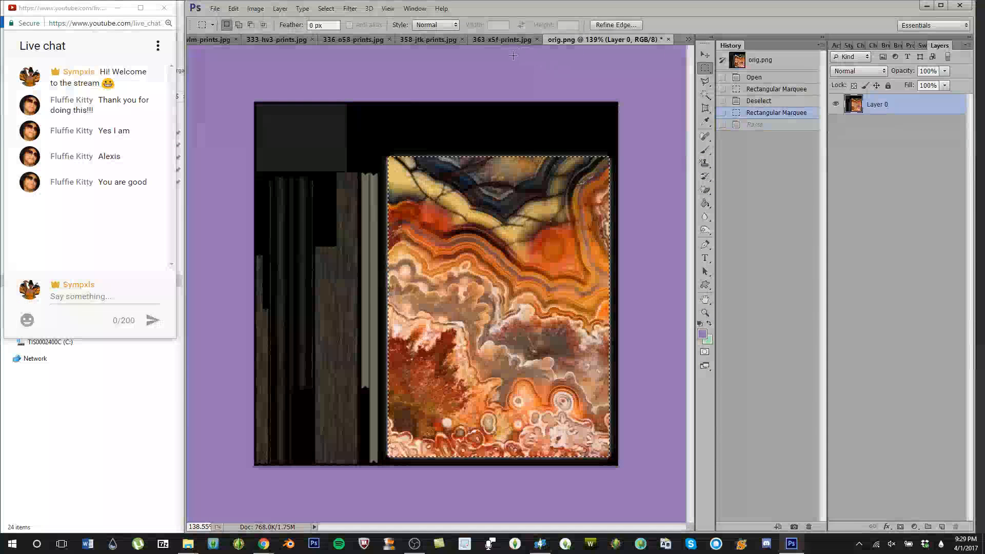
# Step: Crop 363-x5f-prints.jpg to the inner white print area and clear the selection
pyautogui.click(503, 40)
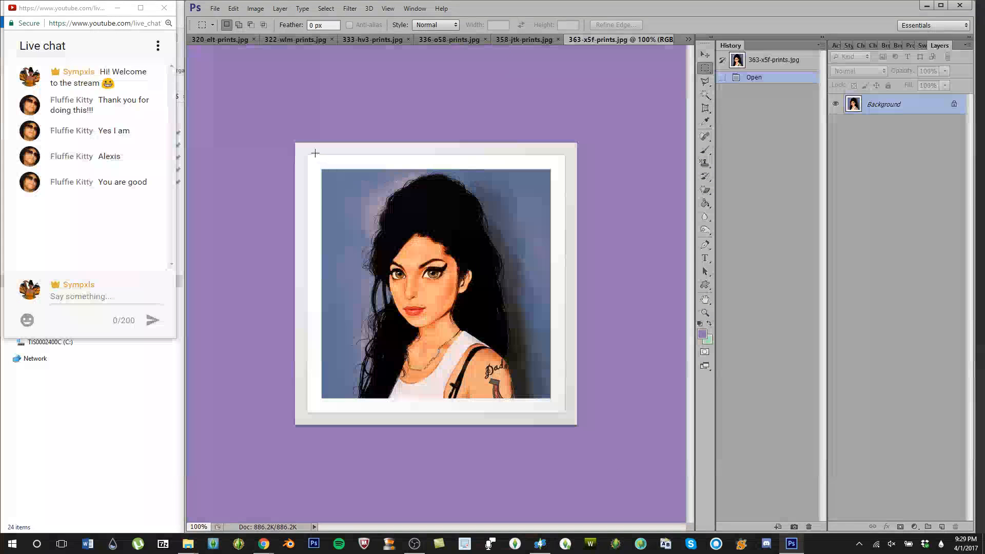
pyautogui.moveTo(311, 156); pyautogui.dragTo(564, 412)
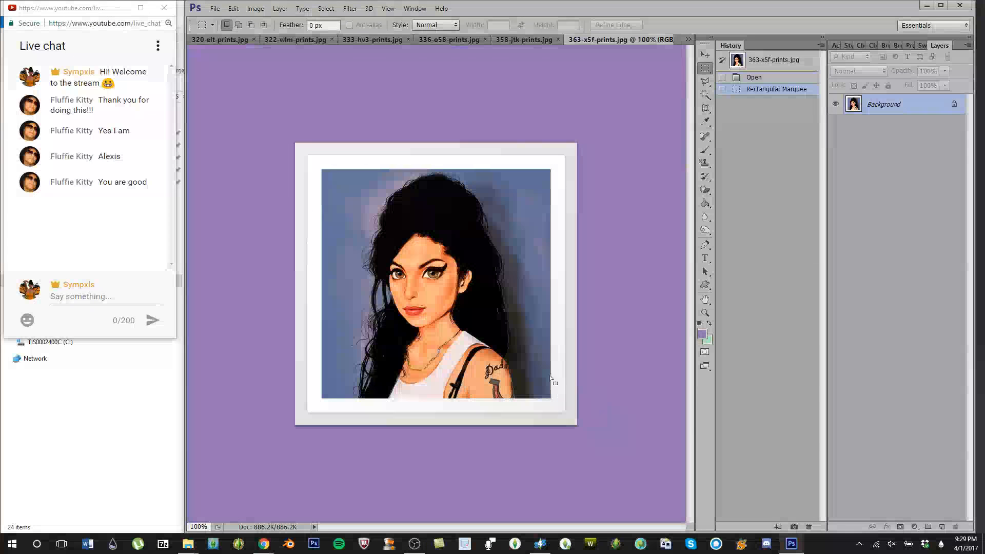
pyautogui.click(257, 10)
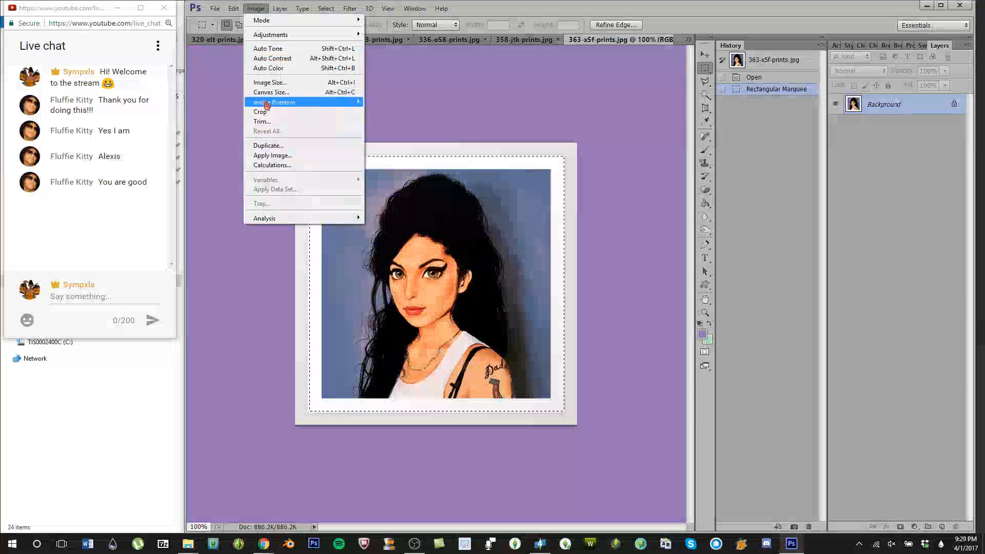
pyautogui.click(281, 113)
pyautogui.hotkey('ctrl', 'd')
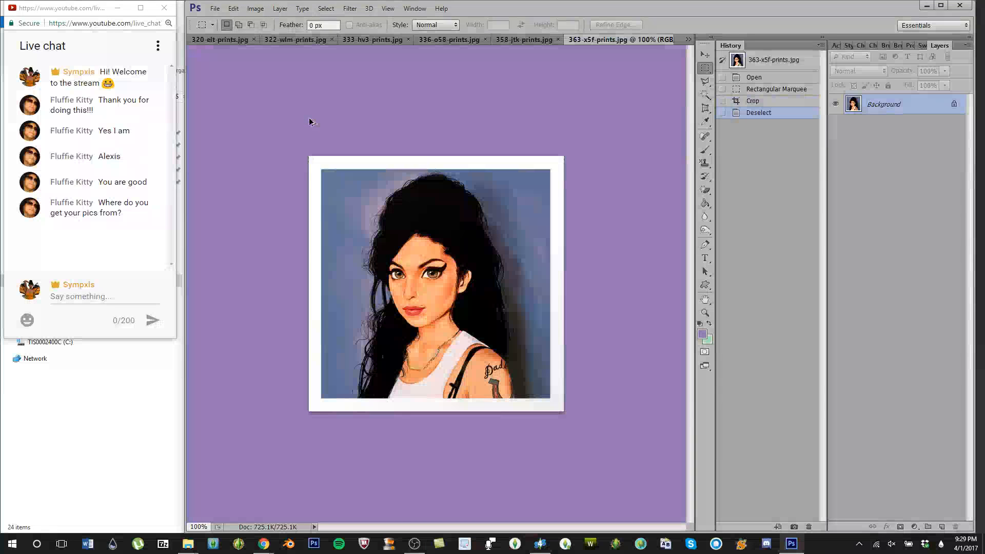
# Step: Set the image size of 363-x5f-prints.jpg to 312 by 423 pixels and select the whole canvas
pyautogui.hotkey('ctrl', 'alt', 'i')
pyautogui.write('312')
pyautogui.press('Tab')
pyautogui.write('423')
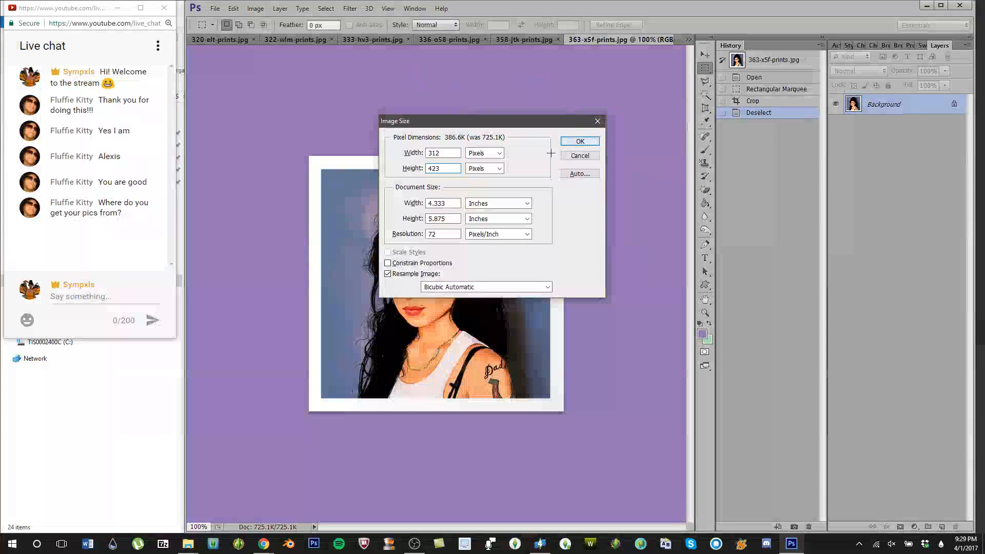
pyautogui.press('Return')
pyautogui.hotkey('ctrl', 'a')
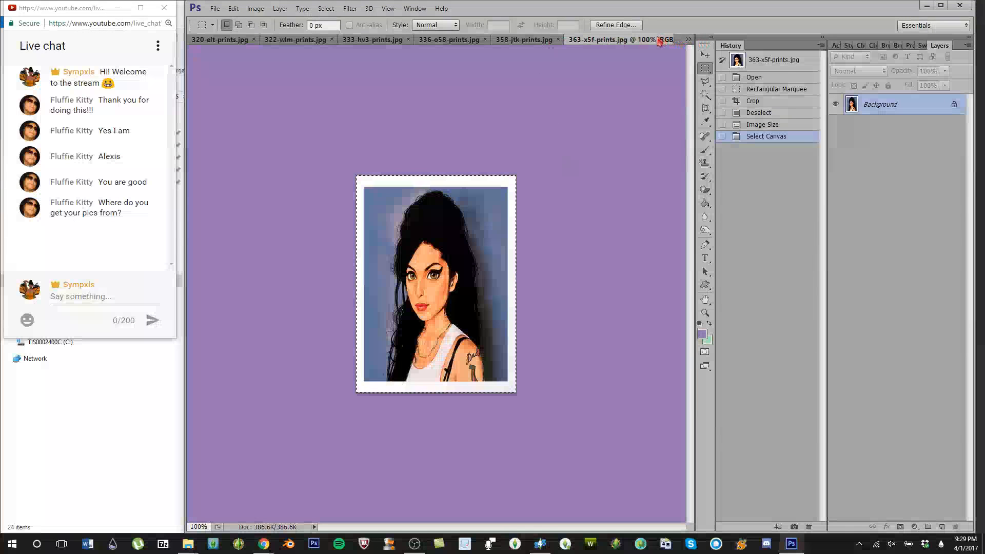
# Step: Paste the copied 363-x5f print over the selected painting area of orig.png
pyautogui.click(688, 40)
pyautogui.click(728, 144)
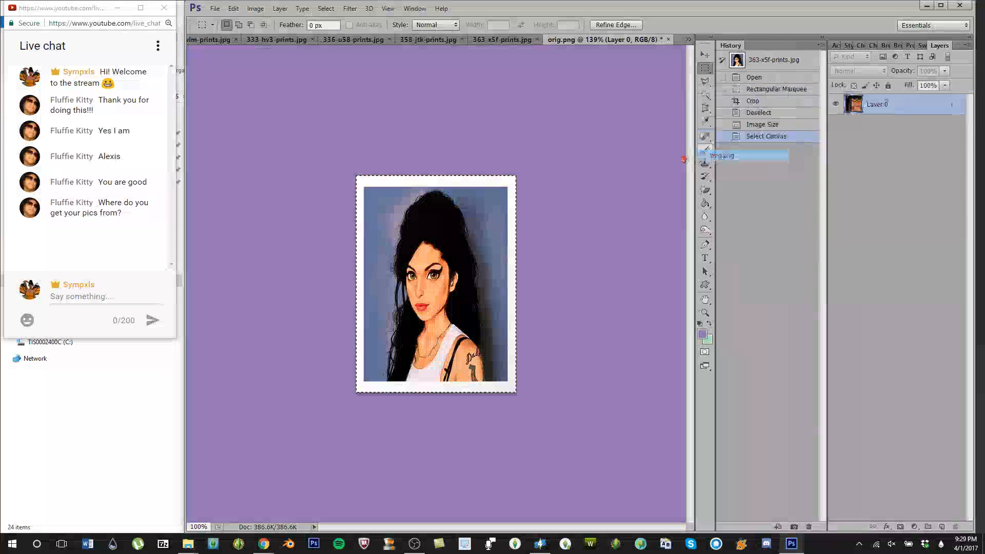
pyautogui.hotkey('ctrl', 'v')
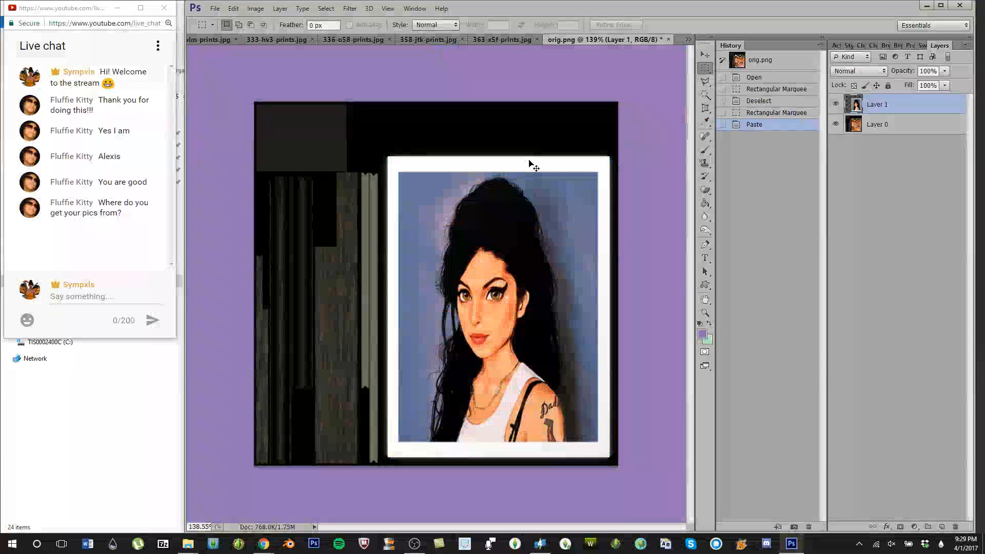
# Step: Save the texture with the 363-x5f print as 7.png in the Duchess365 folder, and undo the paste in orig.png
pyautogui.hotkey('ctrl', 'shift', 's')
pyautogui.click(589, 309)
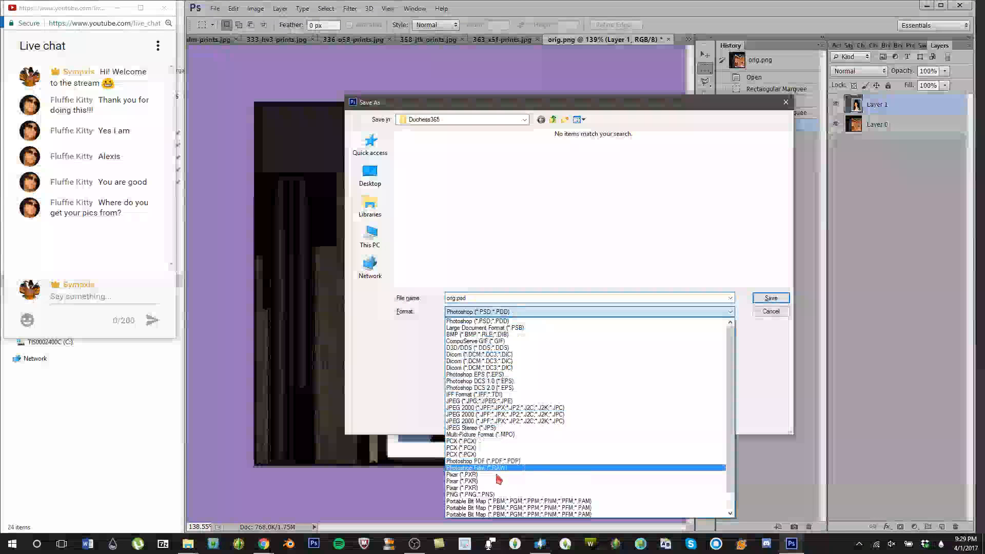
pyautogui.click(496, 497)
pyautogui.doubleClick(651, 297)
pyautogui.write('7')
pyautogui.click(771, 297)
pyautogui.click(534, 168)
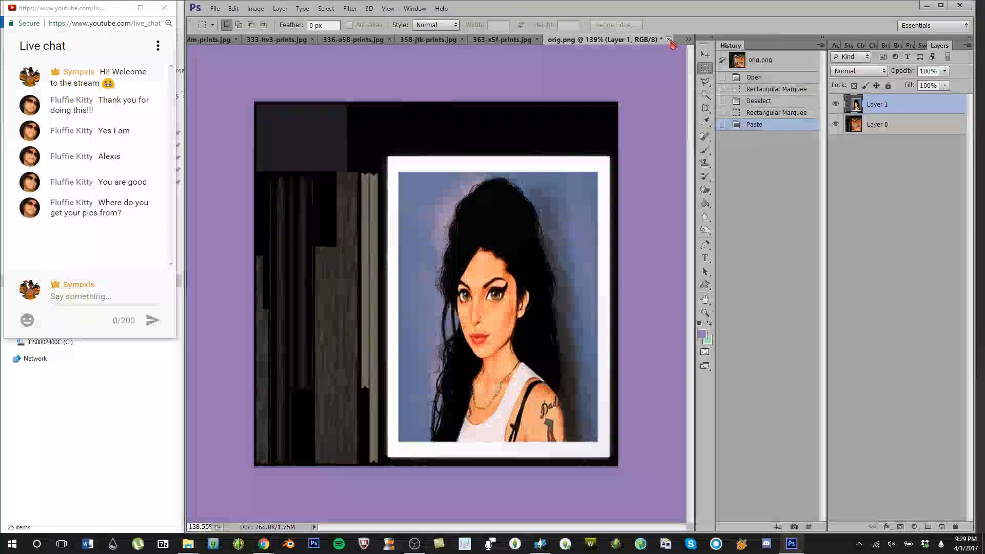
pyautogui.hotkey('ctrl', 'alt', 'z')
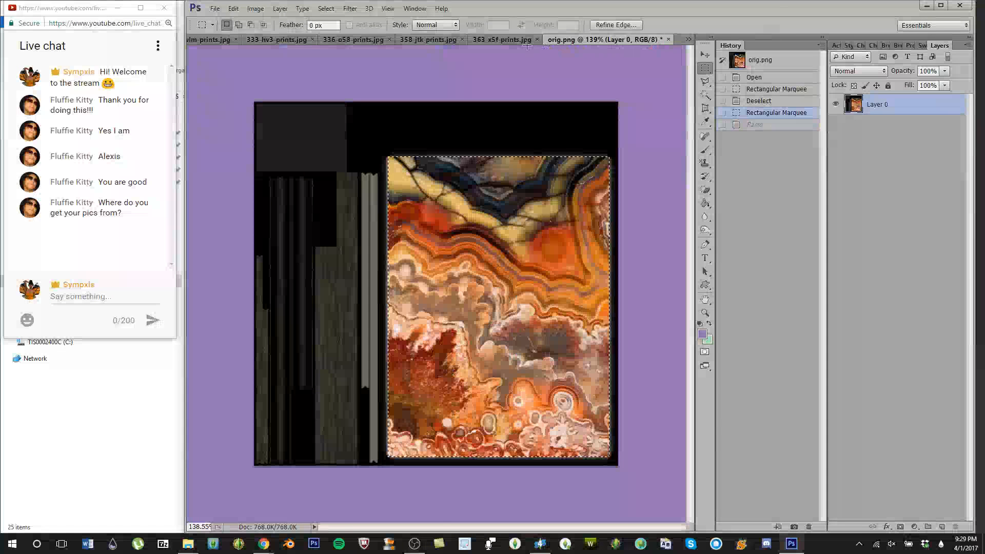
# Step: Close 363-x5f-prints.jpg without saving its changes and bring up 358-jtk-prints.jpg
pyautogui.click(668, 39)
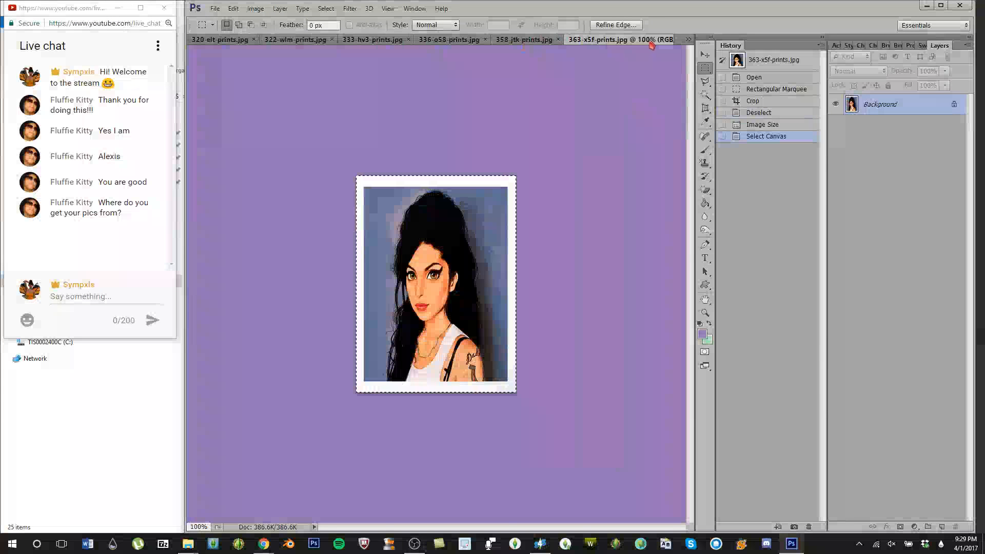
pyautogui.moveTo(651, 42); pyautogui.dragTo(570, 74)
pyautogui.click(641, 70)
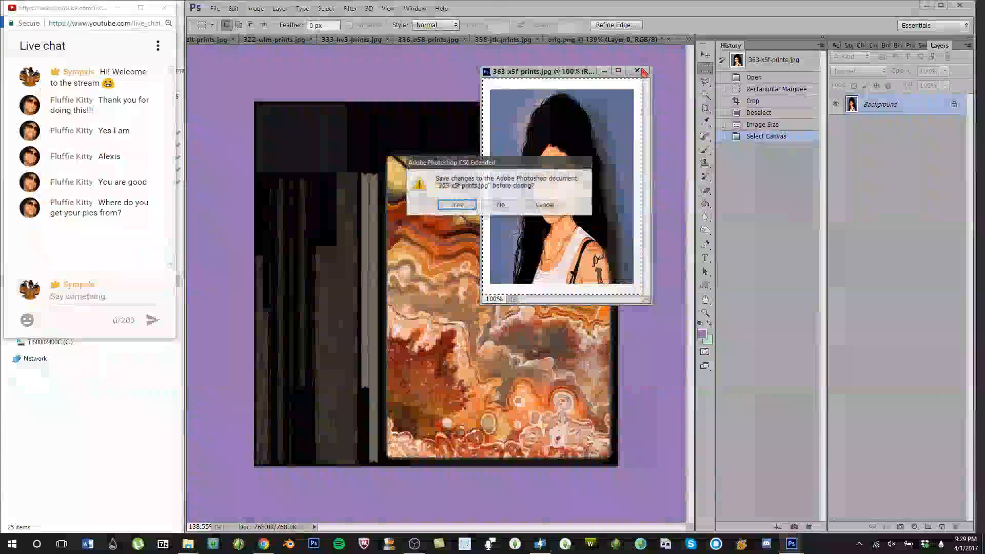
pyautogui.click(501, 205)
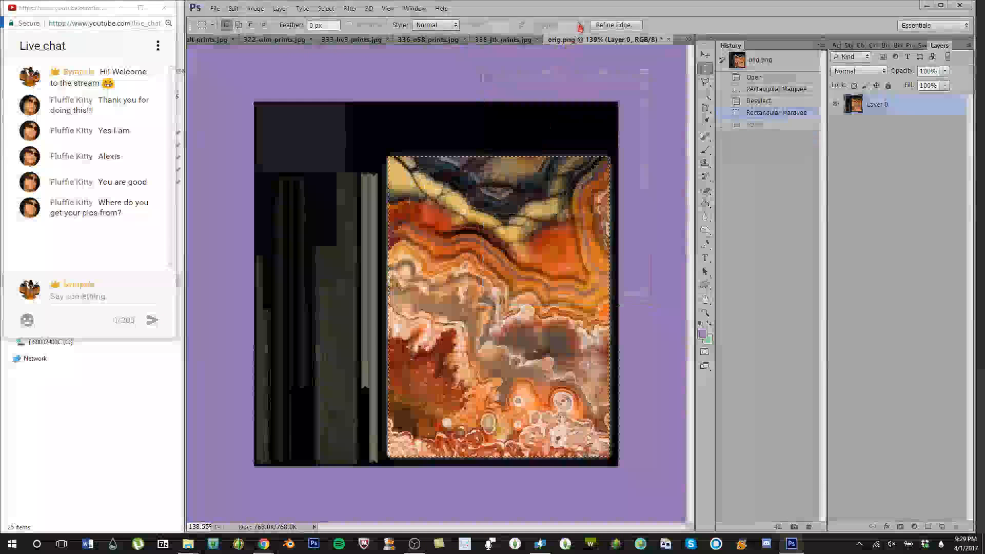
pyautogui.click(513, 41)
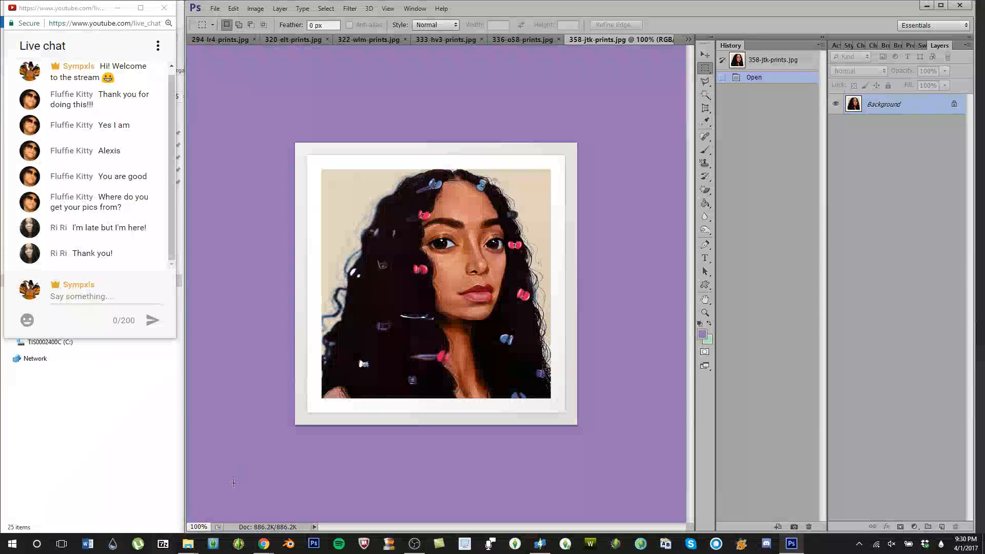
# Step: Look over the Duchess365 folder in File Explorer and the Duchess painting package in Sims 4 Studio
pyautogui.click(193, 547)
pyautogui.click(215, 495)
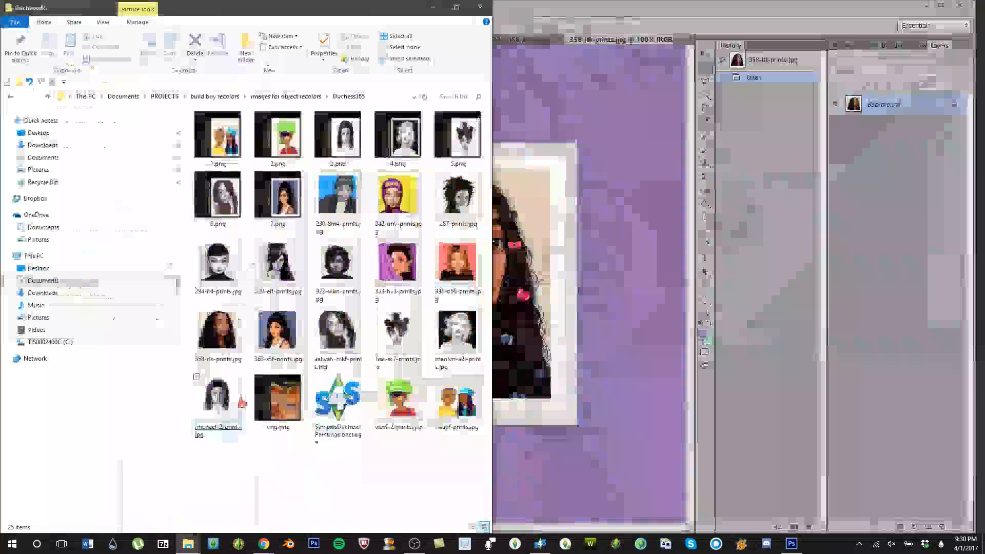
pyautogui.click(48, 97)
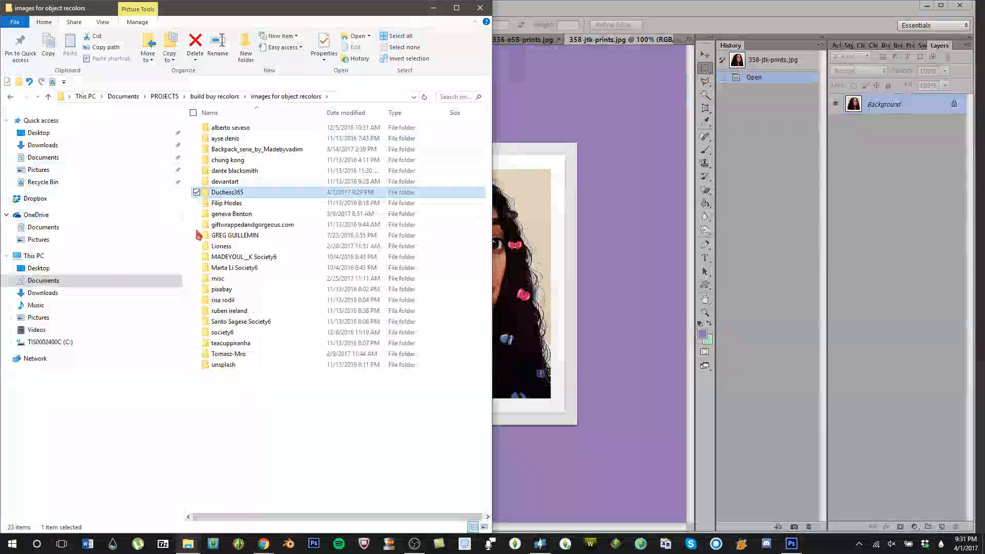
pyautogui.doubleClick(230, 193)
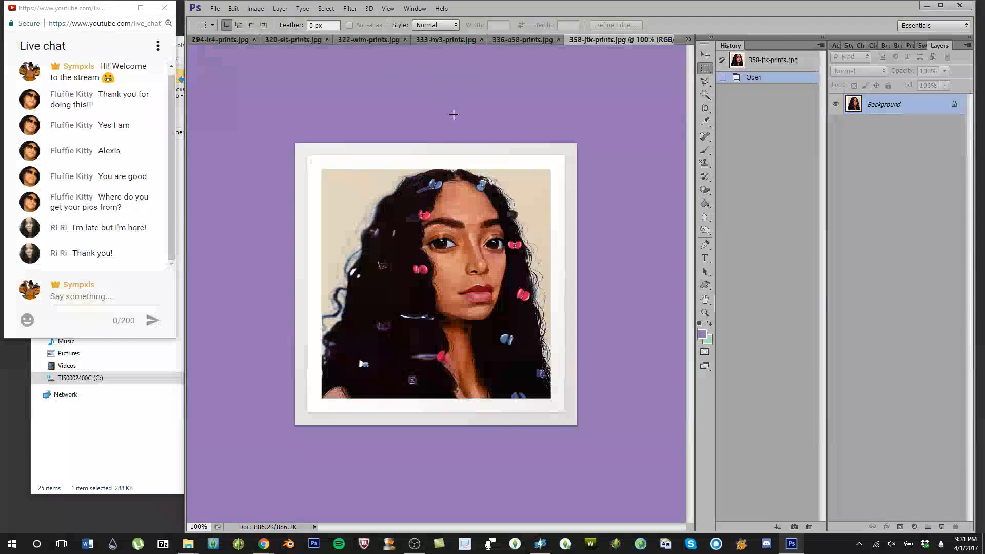
pyautogui.click(545, 548)
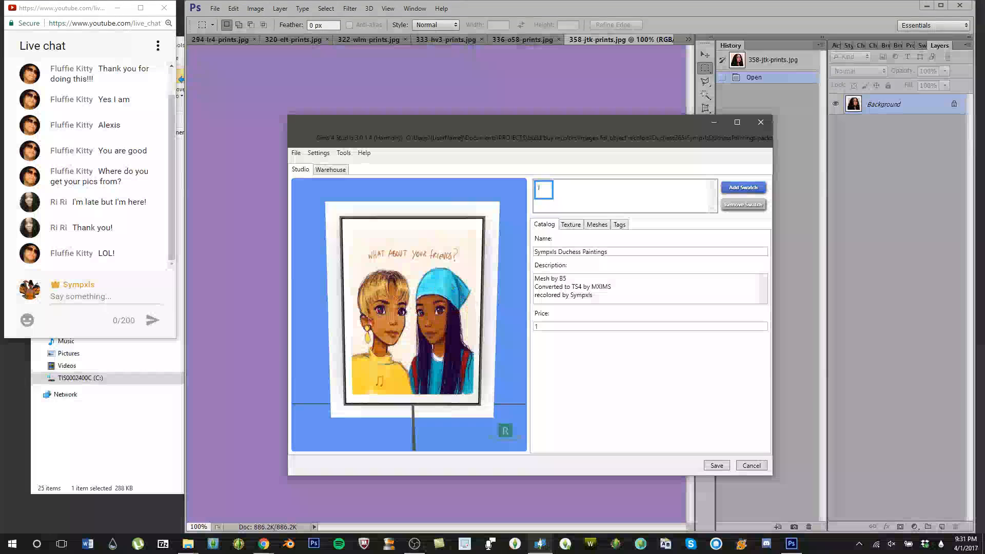
pyautogui.click(713, 123)
# Step: Compare the selected painting area of orig.png with the uncropped print in 358-jtk-prints.jpg
pyautogui.click(688, 39)
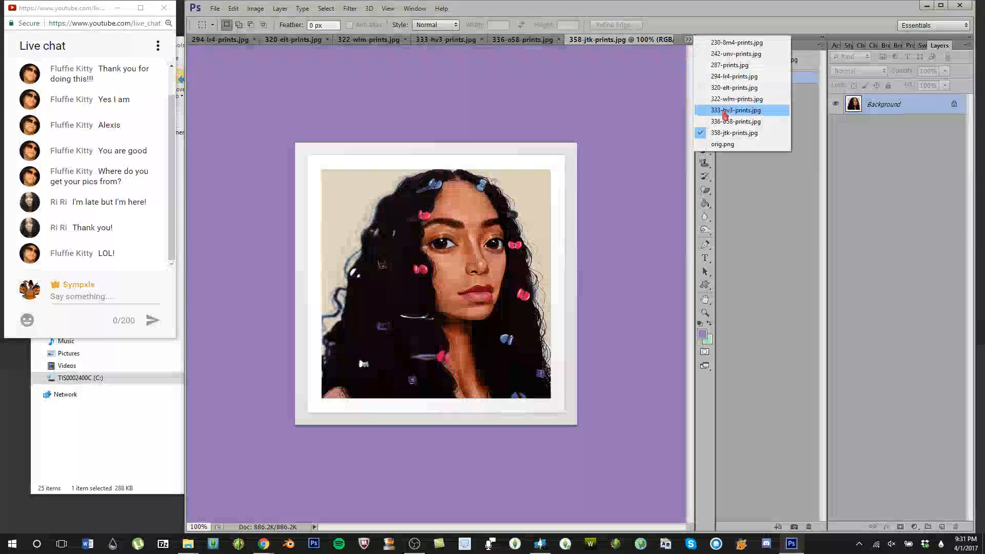
pyautogui.click(723, 144)
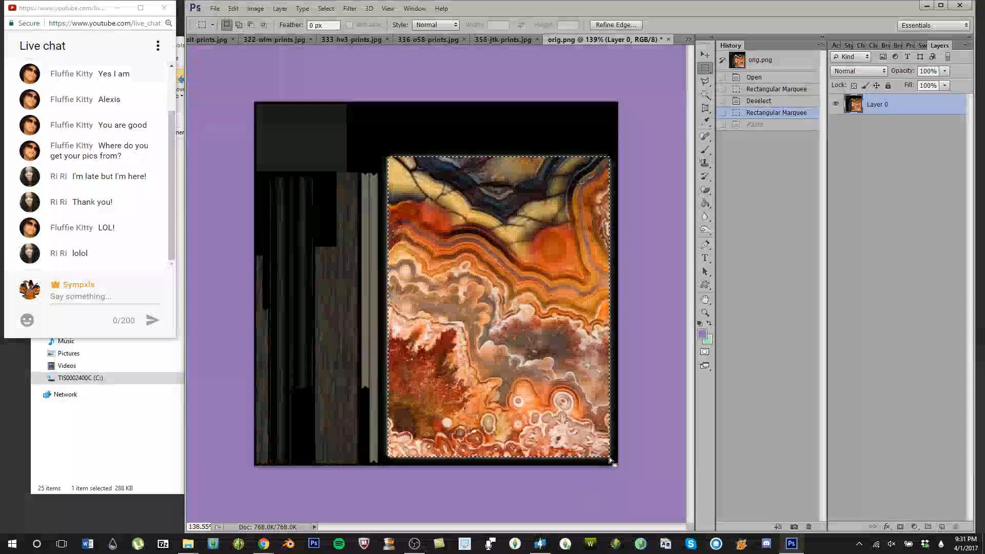
pyautogui.click(487, 41)
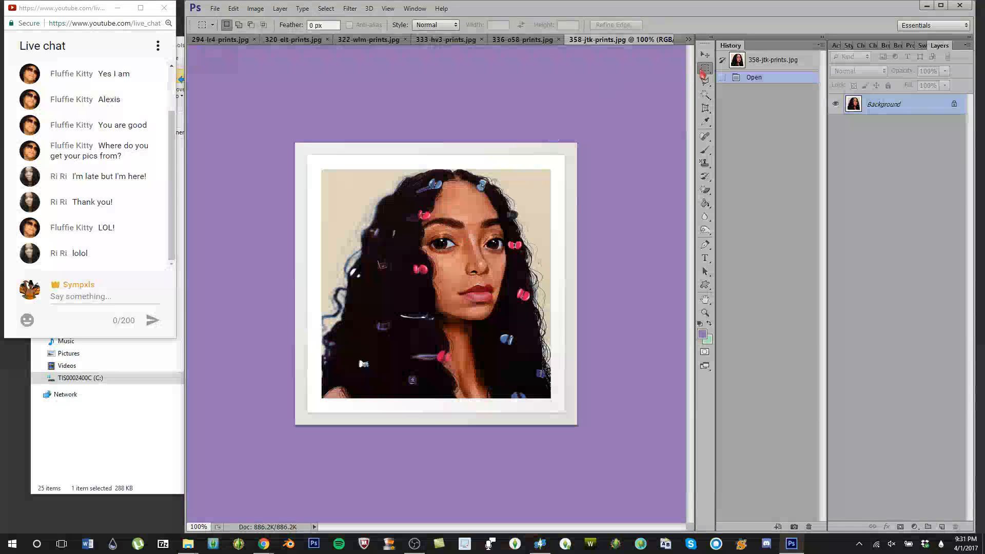
pyautogui.click(690, 40)
pyautogui.click(728, 137)
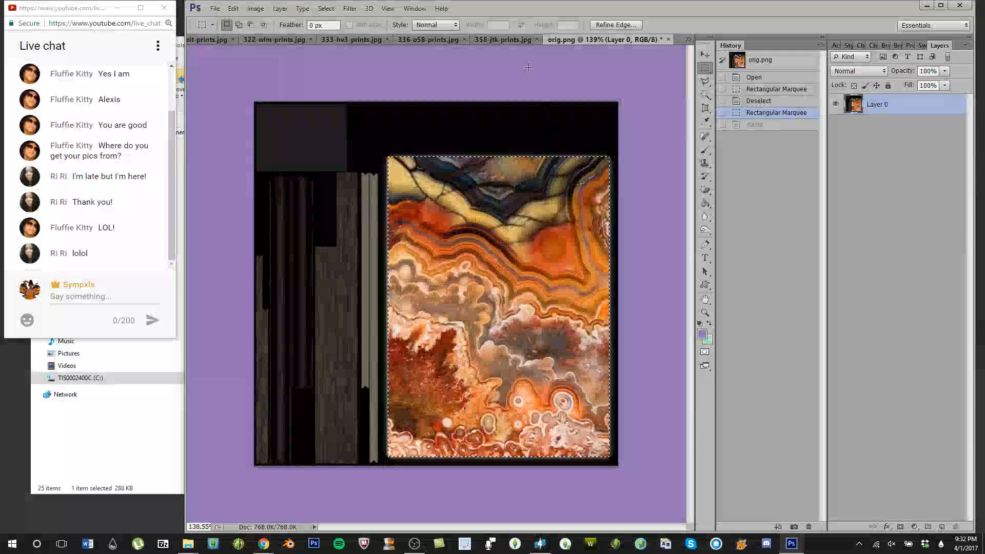
# Step: Crop 358-jtk-prints.jpg to the inner white print area and clear the selection
pyautogui.click(515, 41)
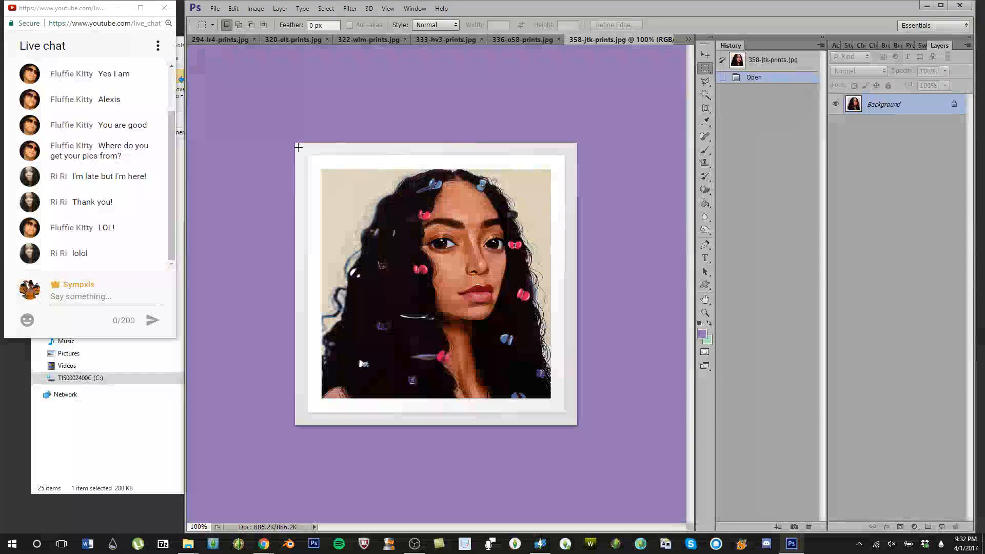
pyautogui.moveTo(495, 417); pyautogui.dragTo(563, 410)
pyautogui.click(256, 9)
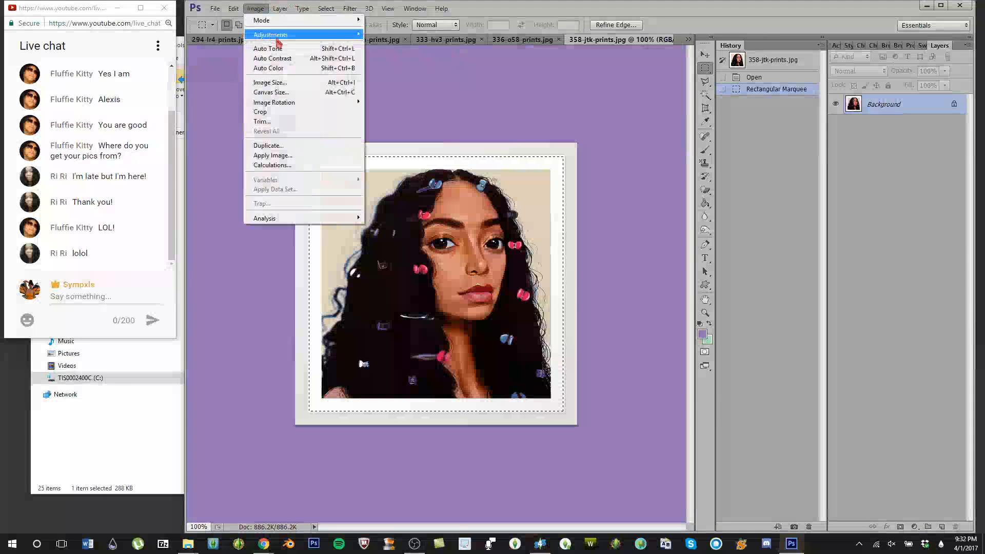
pyautogui.click(262, 112)
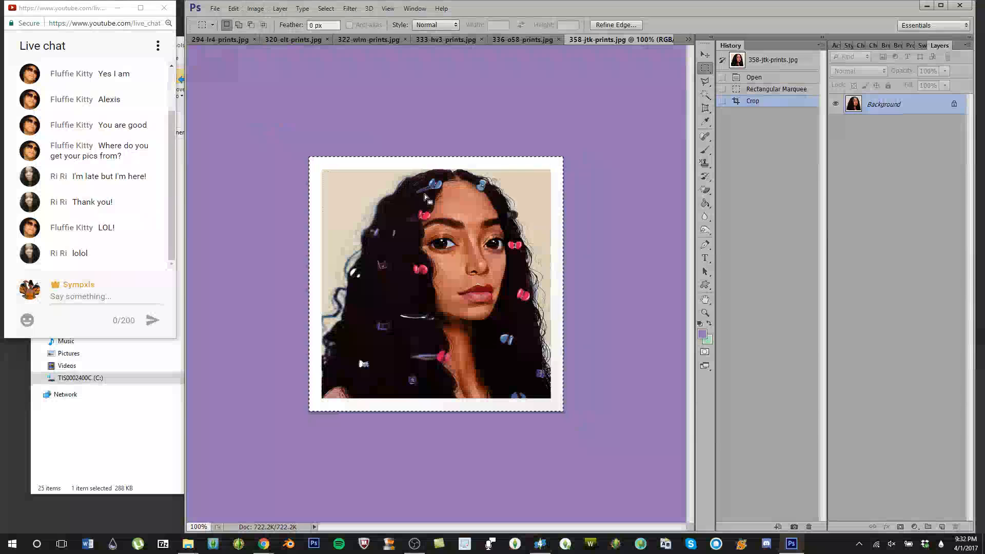
pyautogui.click(424, 193)
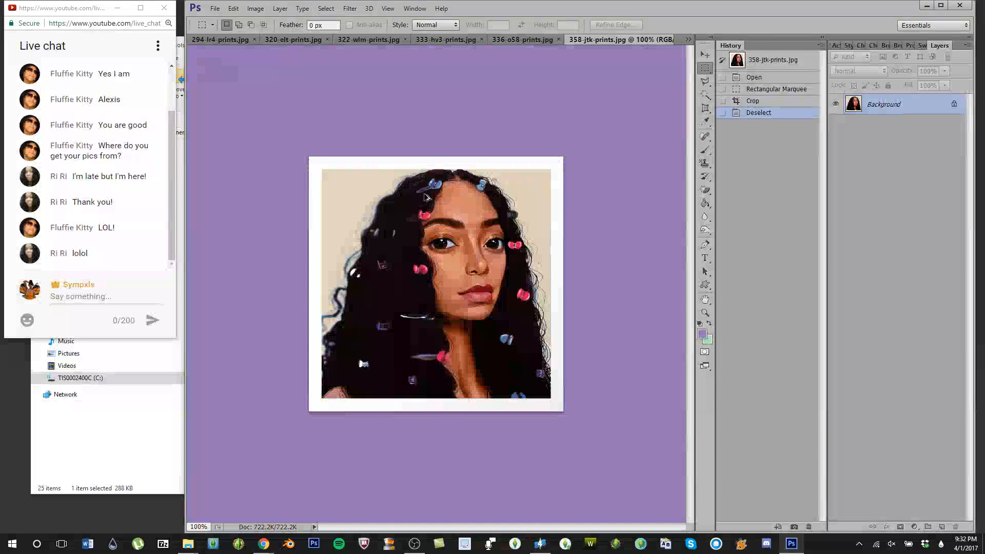
# Step: Set the image size of 358-jtk-prints.jpg to 312 by 423 pixels and select the whole canvas
pyautogui.hotkey('ctrl', 'alt', 'i')
pyautogui.write('312')
pyautogui.press('Tab')
pyautogui.write('423')
pyautogui.click(579, 141)
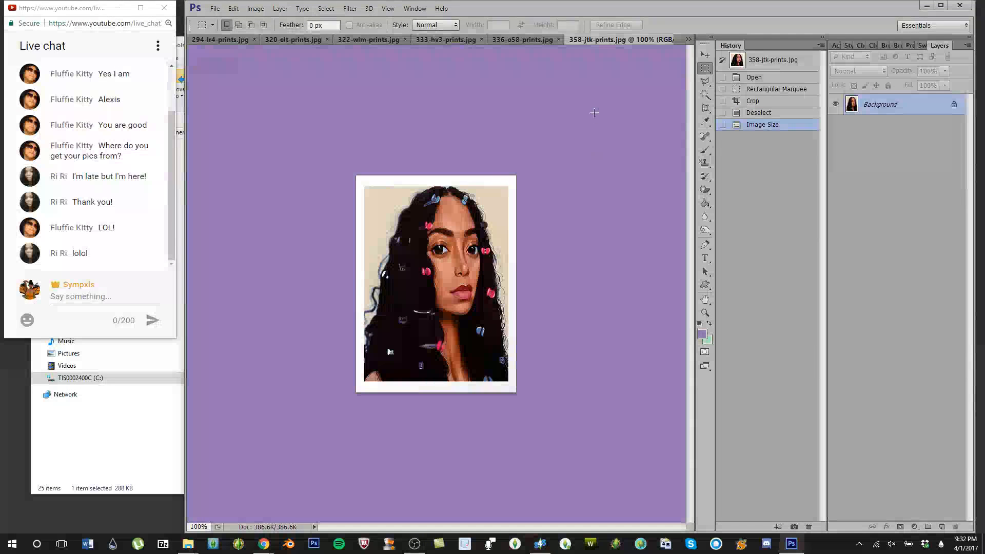
pyautogui.hotkey('ctrl', 'a')
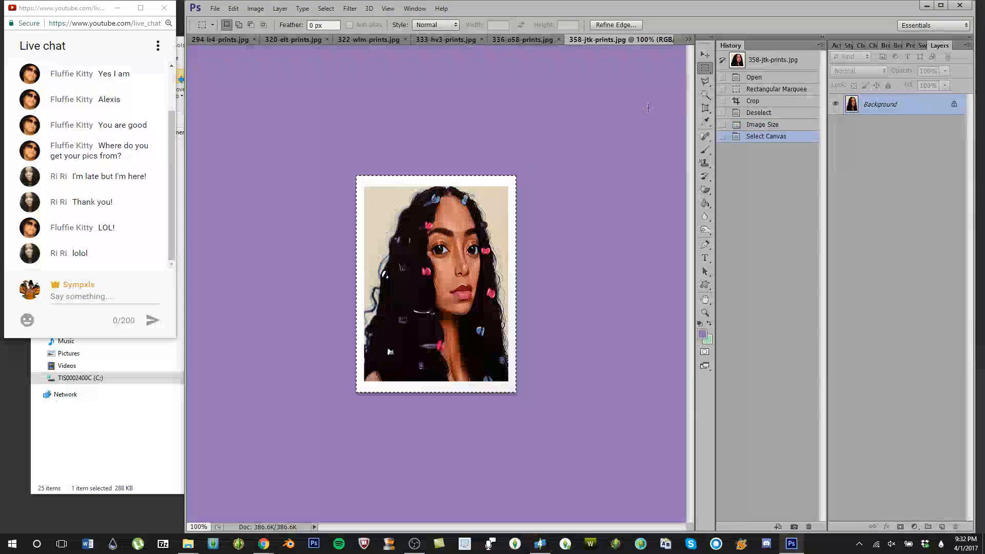
# Step: Paste the copied 358-jtk print over the selected painting area of orig.png
pyautogui.click(688, 39)
pyautogui.click(734, 132)
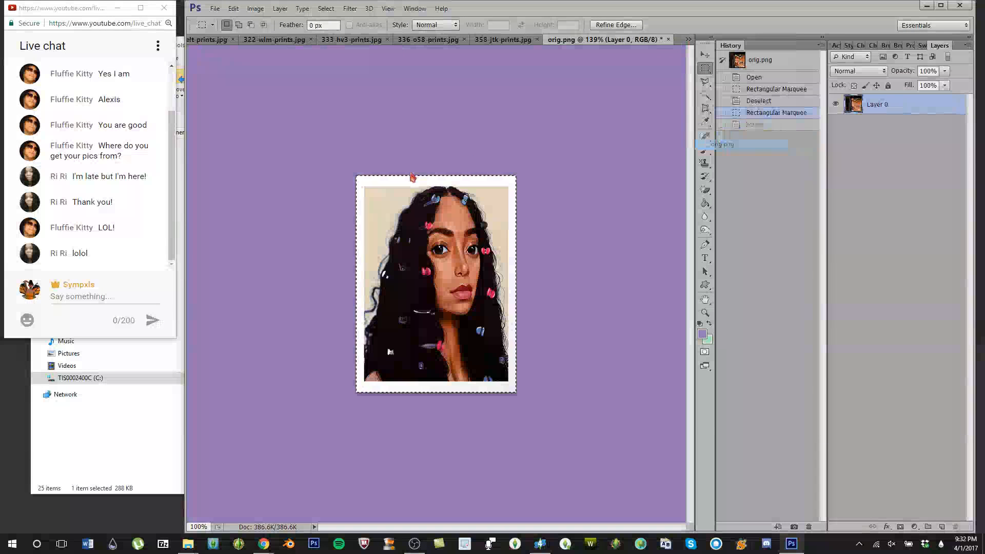
pyautogui.hotkey('ctrl', 'v')
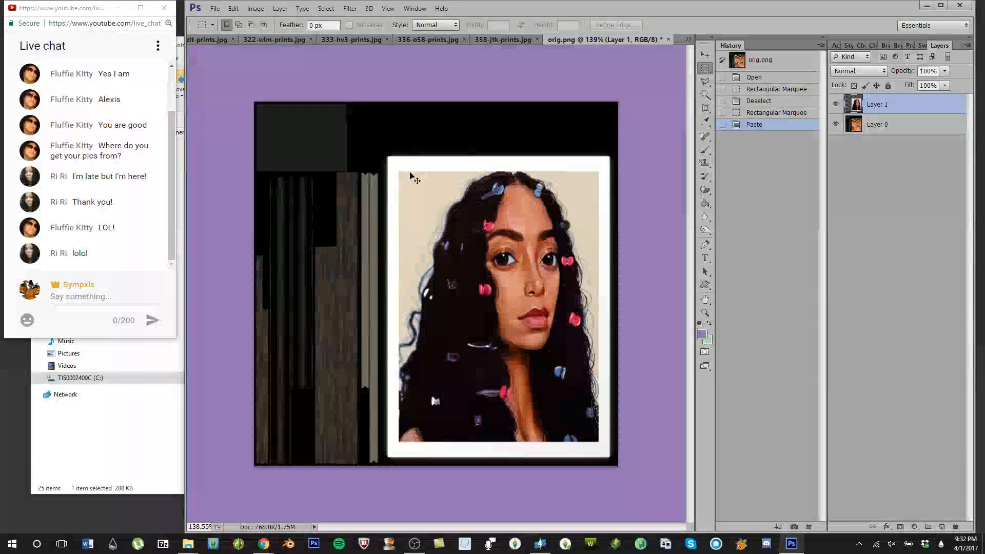
# Step: Save the texture with the 358-jtk print as 8.png in the Duchess365 folder, and undo the paste in orig.png
pyautogui.hotkey('ctrl', 'shift', 's')
pyautogui.click(587, 312)
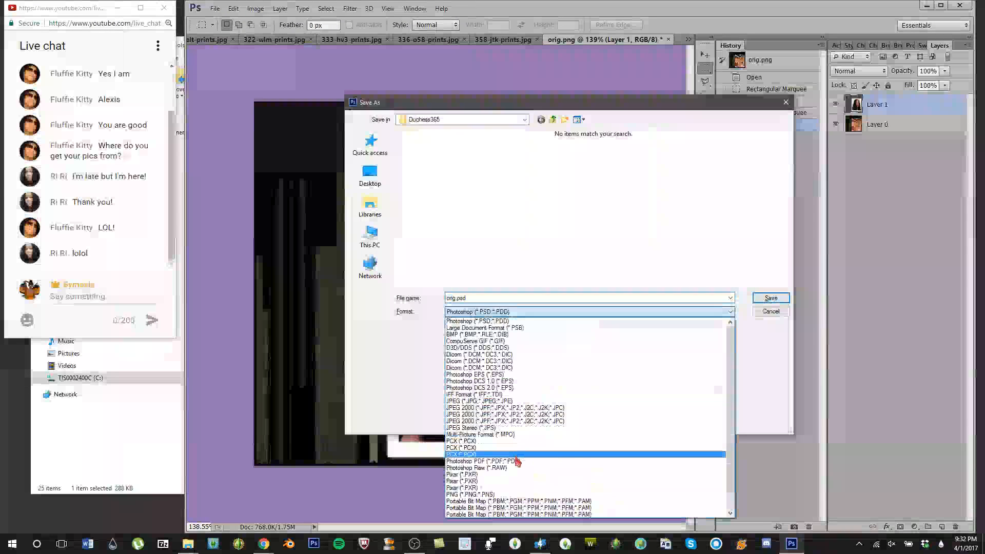
pyautogui.click(508, 495)
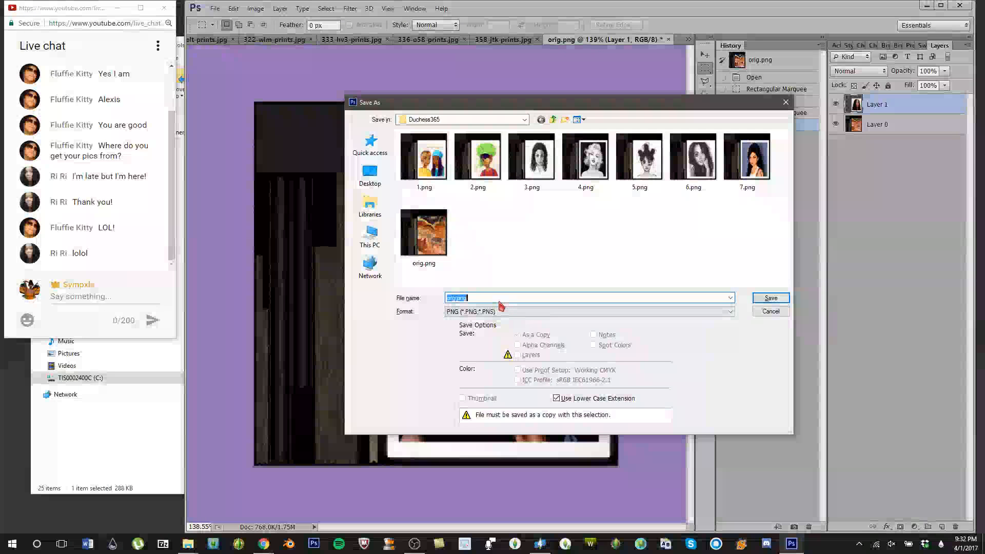
pyautogui.write('8')
pyautogui.click(771, 298)
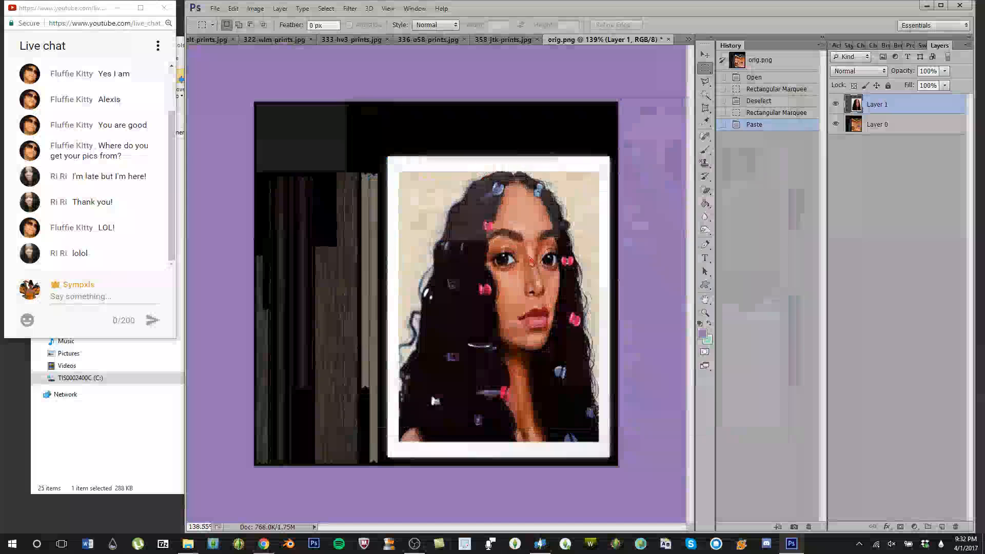
pyautogui.click(525, 172)
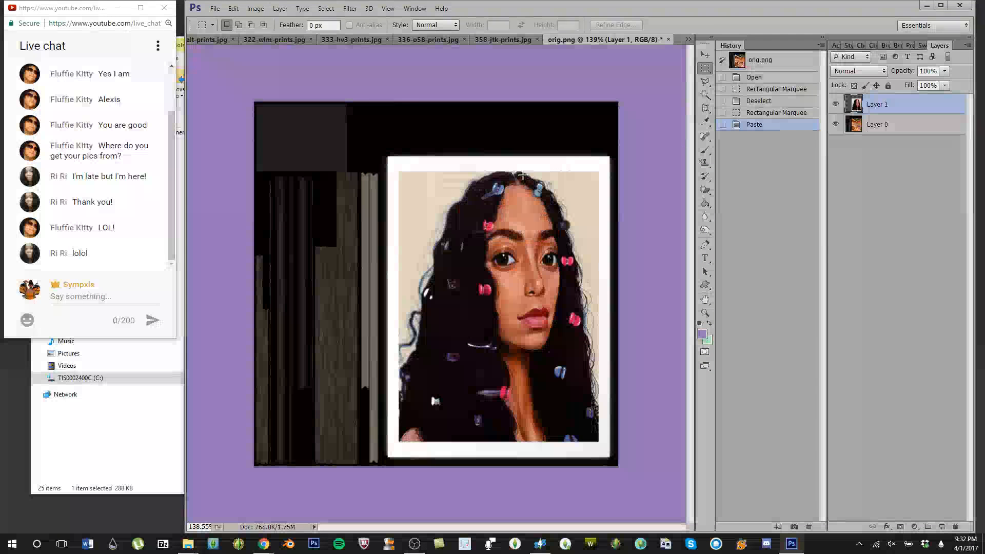
pyautogui.hotkey('ctrl', 'z')
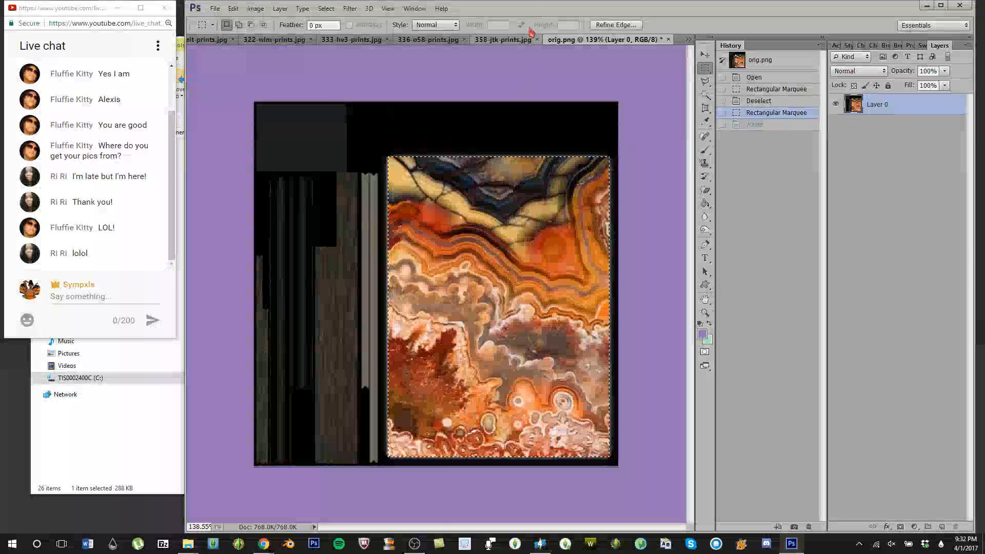
# Step: Close 358-jtk-prints.jpg without saving its changes and bring up 336-o58-prints.jpg
pyautogui.click(504, 41)
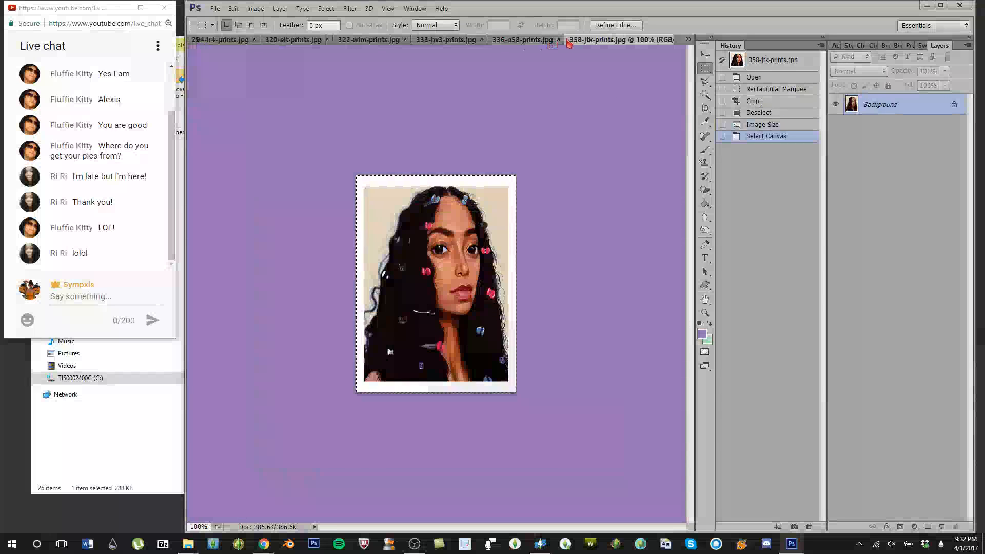
pyautogui.moveTo(558, 43); pyautogui.dragTo(677, 62)
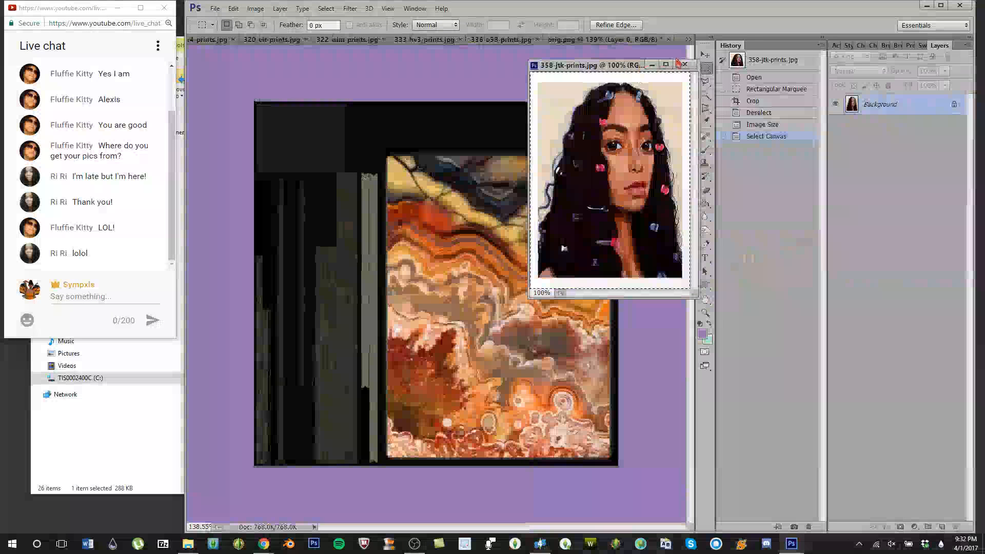
pyautogui.click(684, 64)
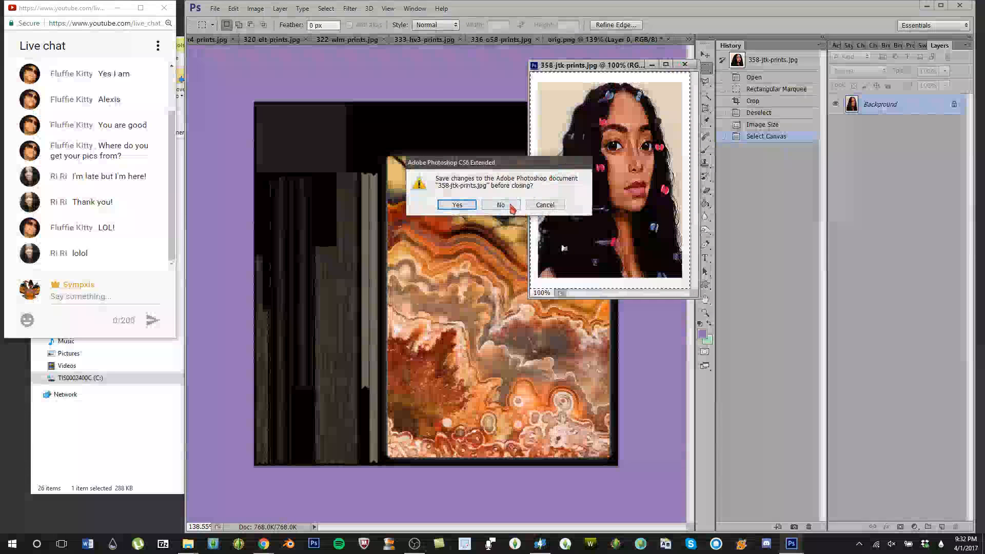
pyautogui.click(466, 205)
pyautogui.hotkey('ctrl', 'w')
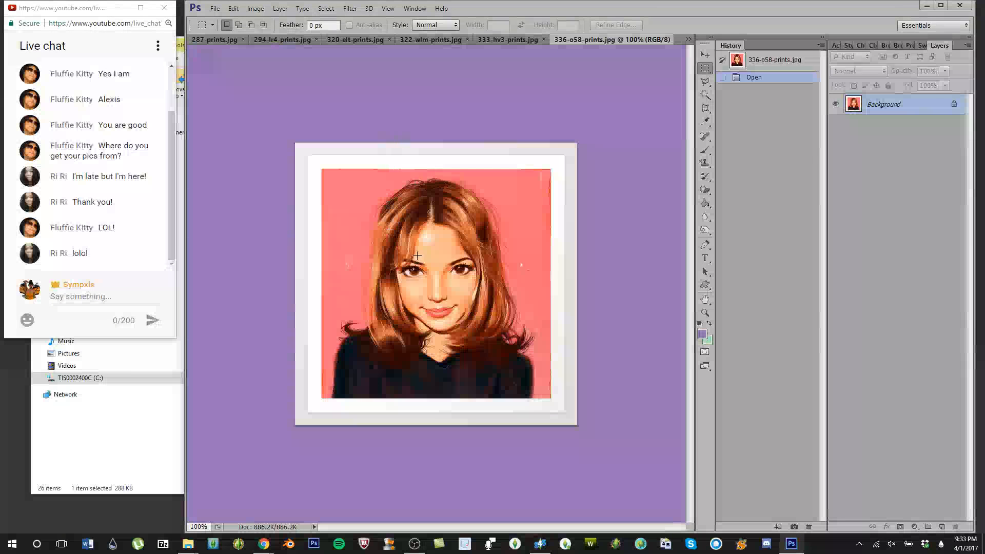
# Step: Crop 336-o58-prints.jpg to the outer edge of the print's white border and clear the selection
pyautogui.moveTo(427, 321); pyautogui.dragTo(563, 410)
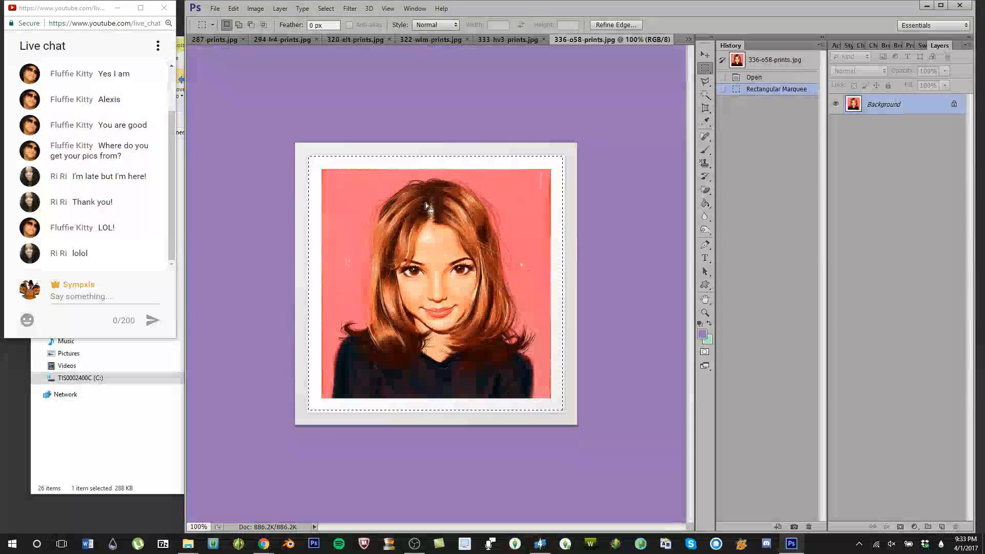
pyautogui.click(233, 8)
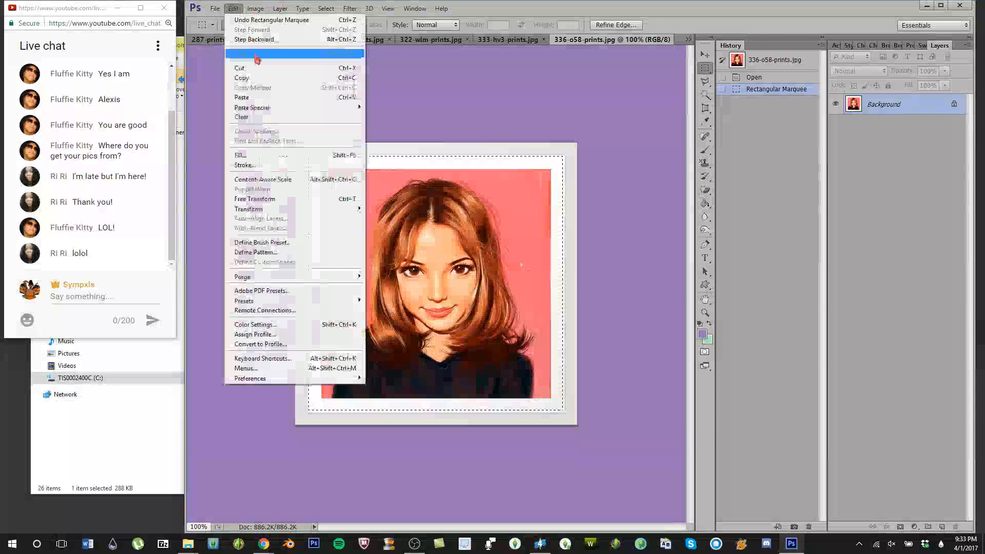
pyautogui.click(255, 8)
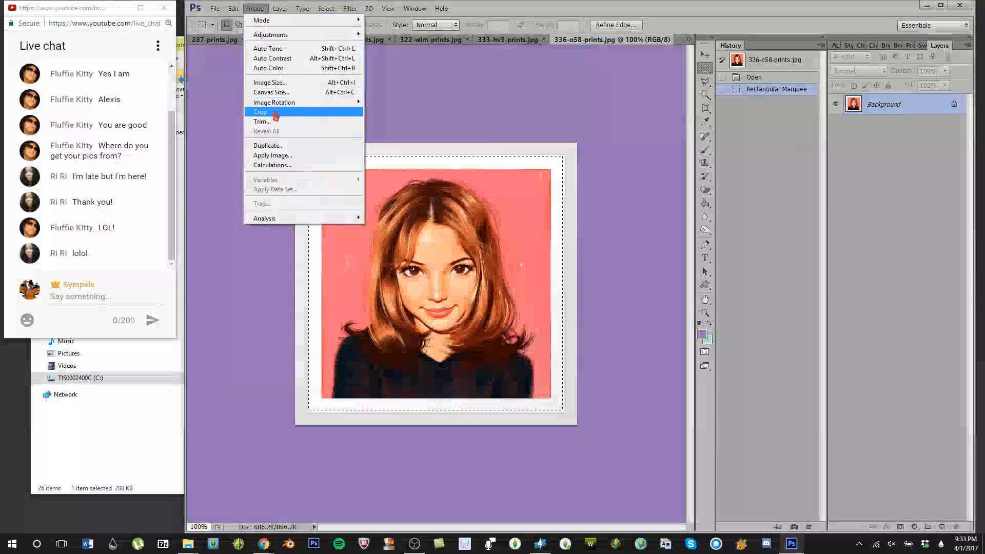
pyautogui.click(259, 107)
pyautogui.hotkey('ctrl', 'd')
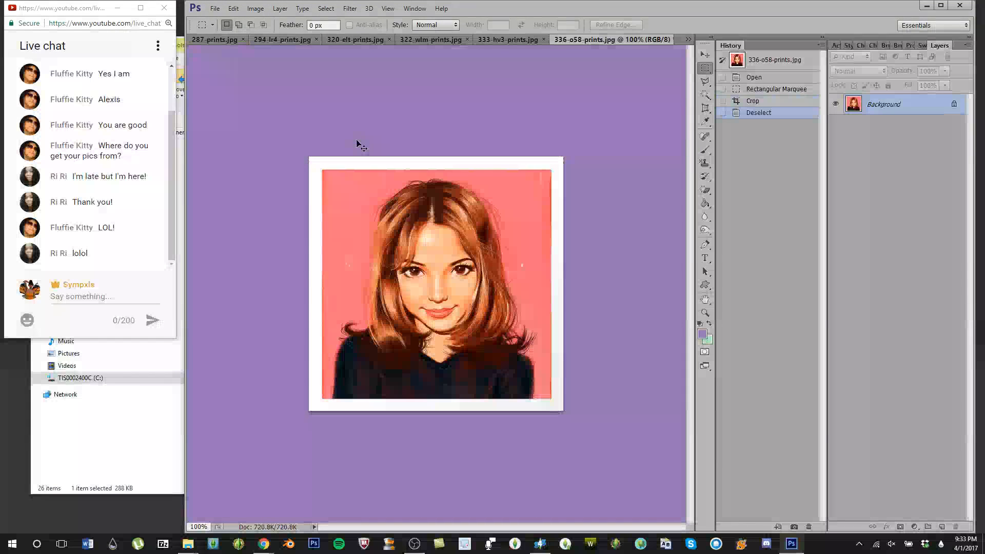
# Step: Set the image size of 336-o58-prints.jpg to 312 by 423 pixels and select the whole canvas
pyautogui.hotkey('ctrl', 'alt', 'i')
pyautogui.write('312')
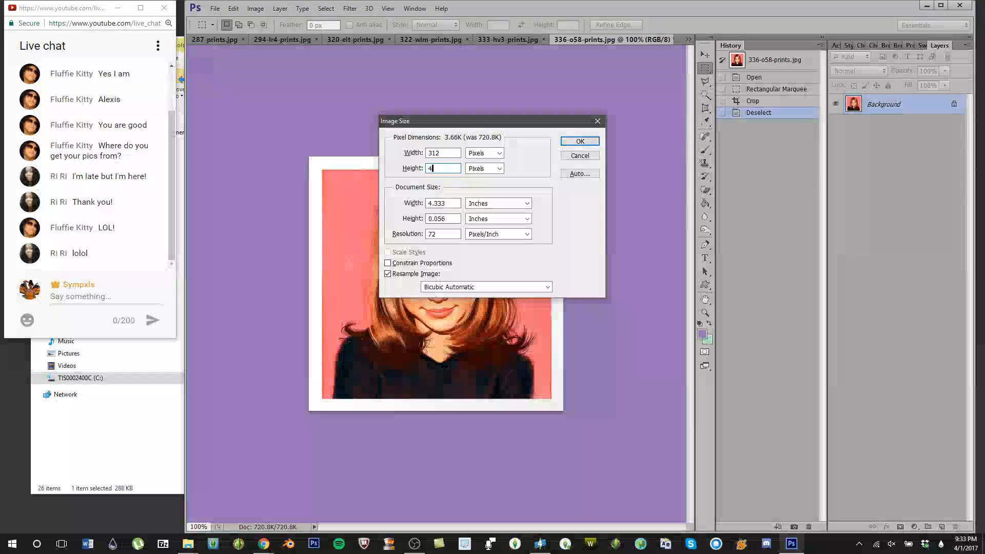
pyautogui.click(579, 141)
pyautogui.hotkey('ctrl', 'a')
# Step: Paste the copied 336-o58 print into orig.png, aligned over the selected painting area
pyautogui.click(688, 40)
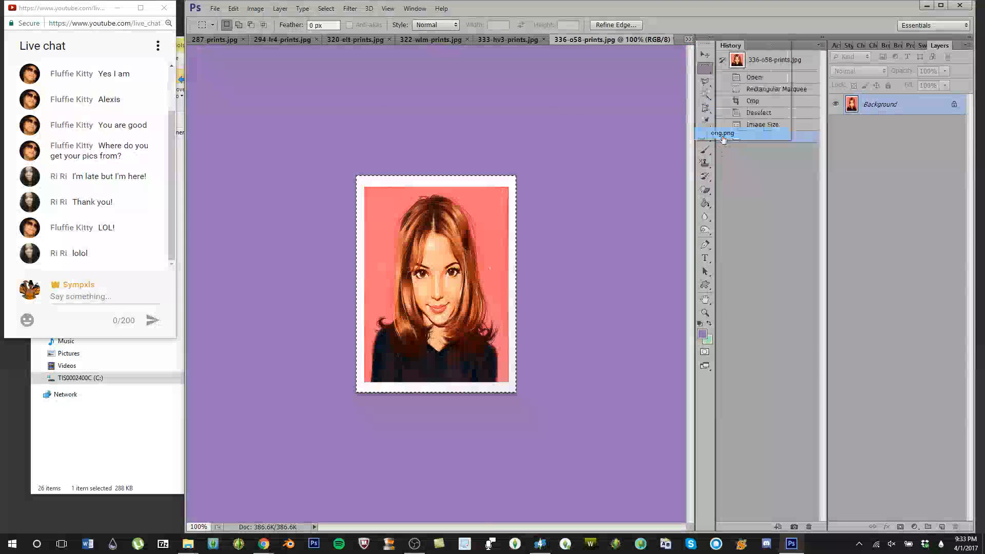
pyautogui.click(723, 133)
pyautogui.hotkey('ctrl', 'v')
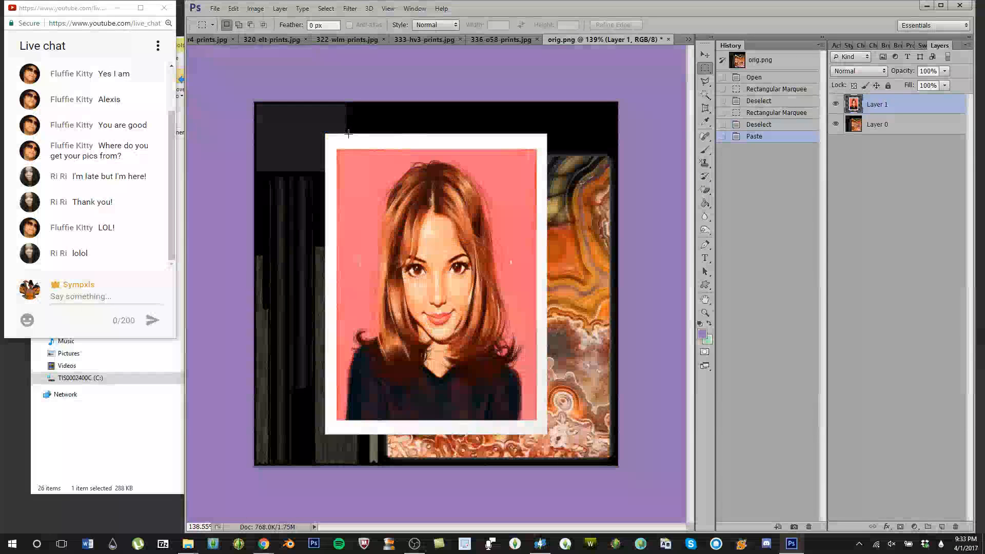
pyautogui.hotkey('ctrl', 'alt', 'z')
pyautogui.hotkey('ctrl', 'alt', 'z')
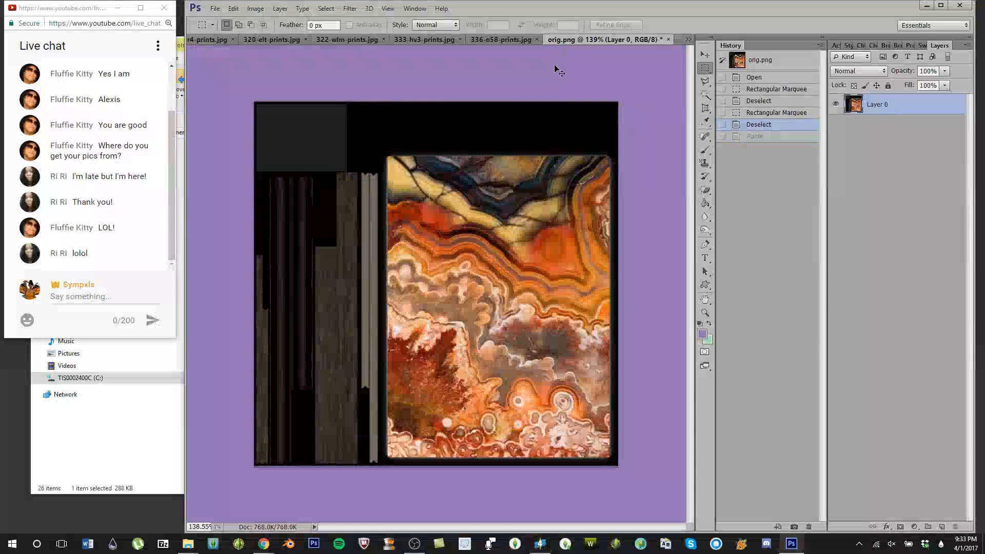
pyautogui.hotkey('ctrl', 'v')
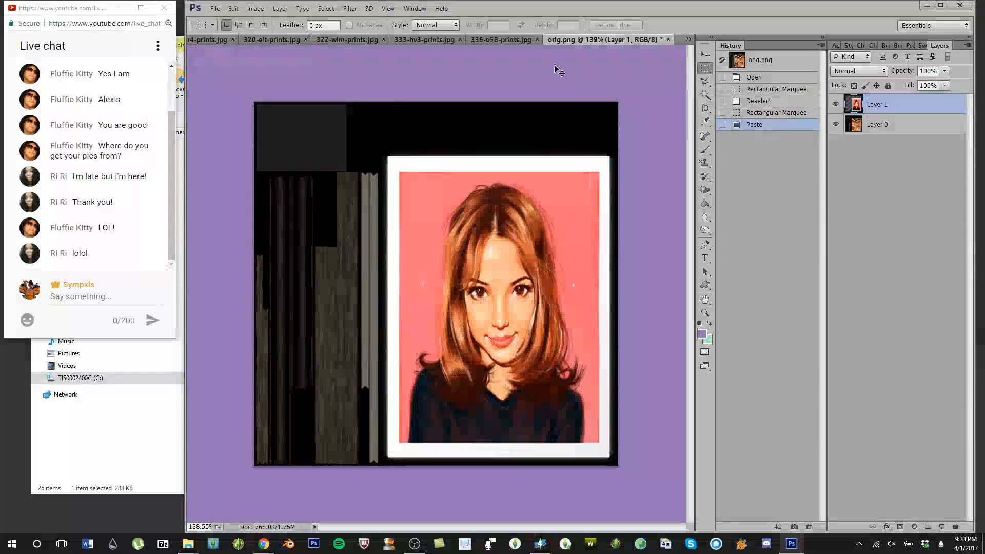
# Step: Save the texture with the 336-o58 print as 9.png in the Duchess365 folder, and undo the paste in orig.png
pyautogui.hotkey('ctrl', 'shift', 's')
pyautogui.click(564, 311)
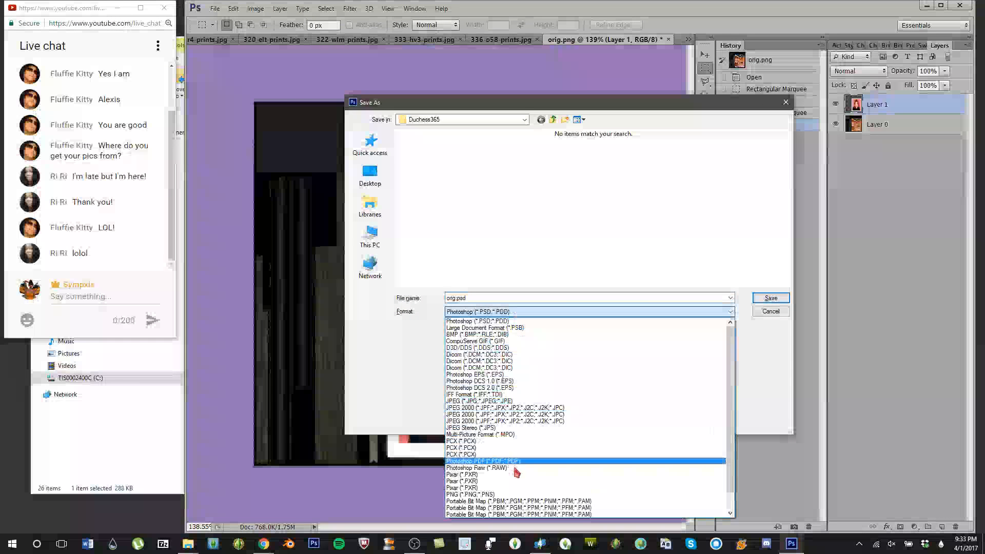
pyautogui.click(505, 494)
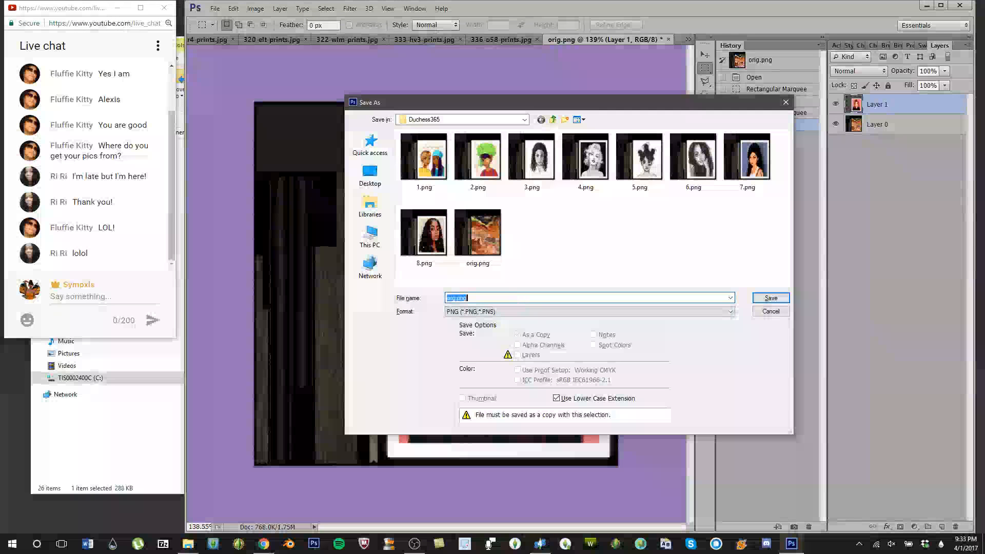
pyautogui.write('9')
pyautogui.click(770, 298)
pyautogui.click(532, 172)
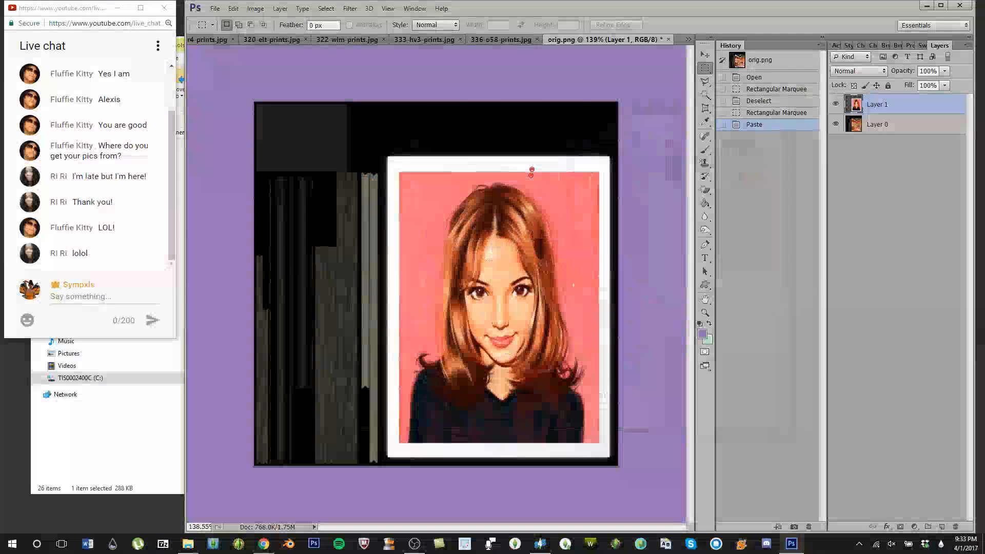
pyautogui.hotkey('ctrl', 'z')
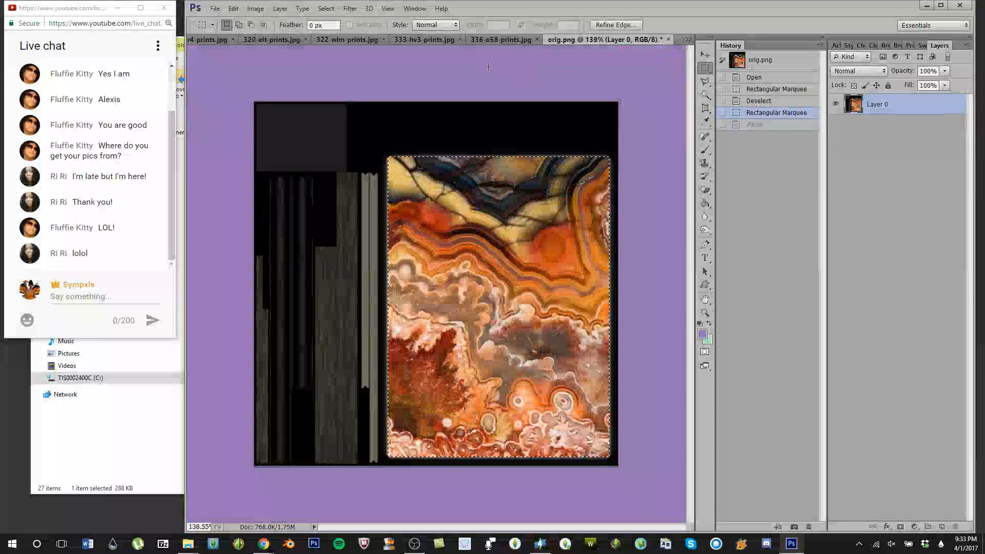
# Step: Undo the deselection in orig.png to restore the selection around the painting area
pyautogui.click(490, 46)
pyautogui.click(490, 43)
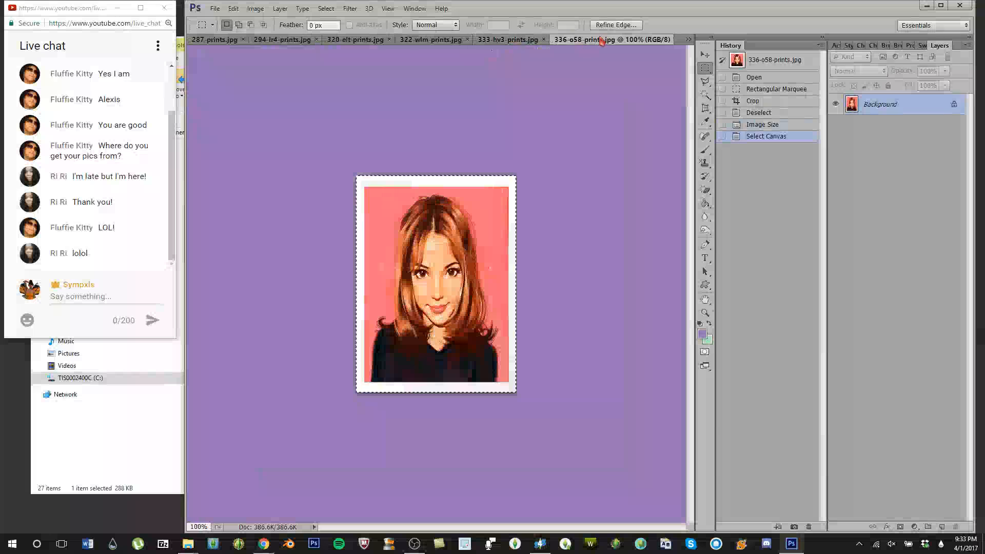
pyautogui.click(688, 39)
pyautogui.click(725, 132)
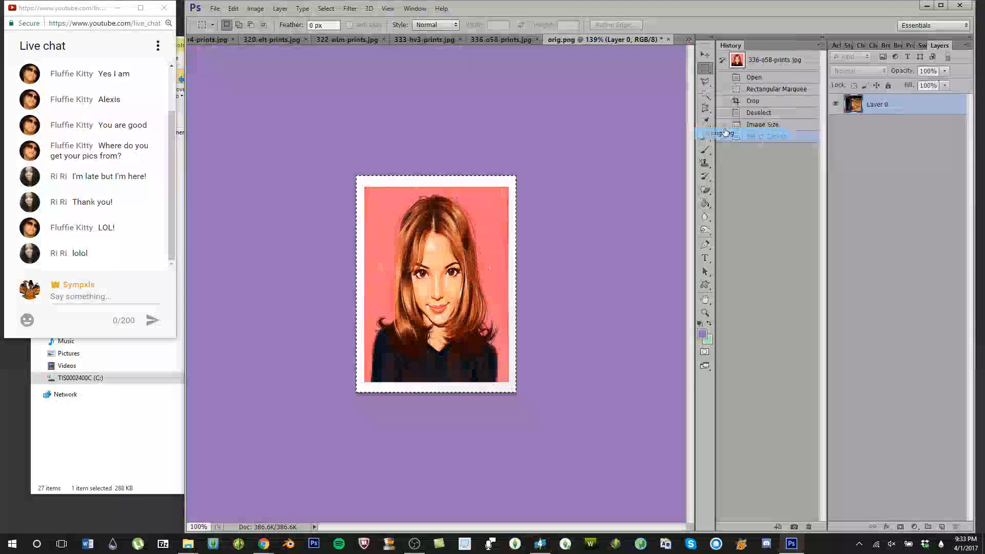
pyautogui.hotkey('ctrl', 'z')
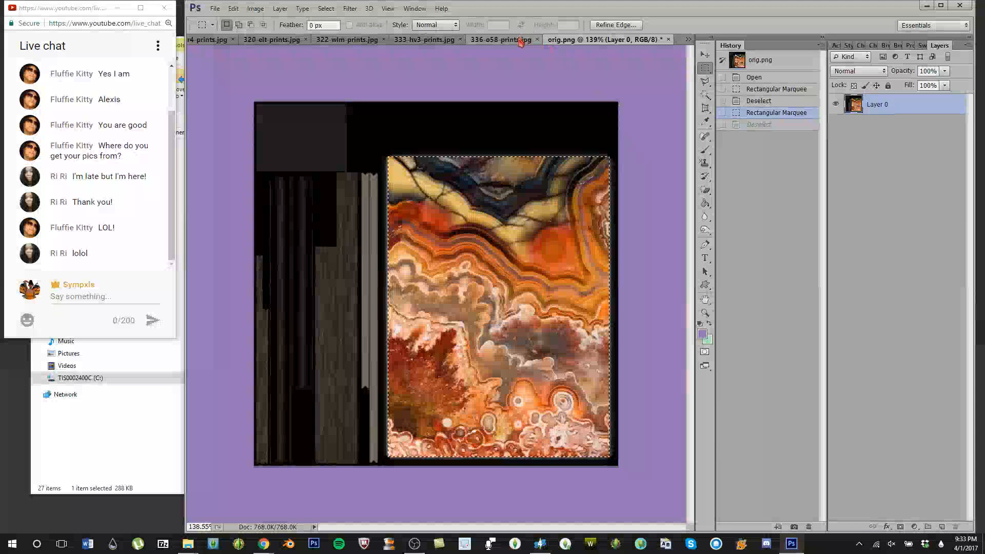
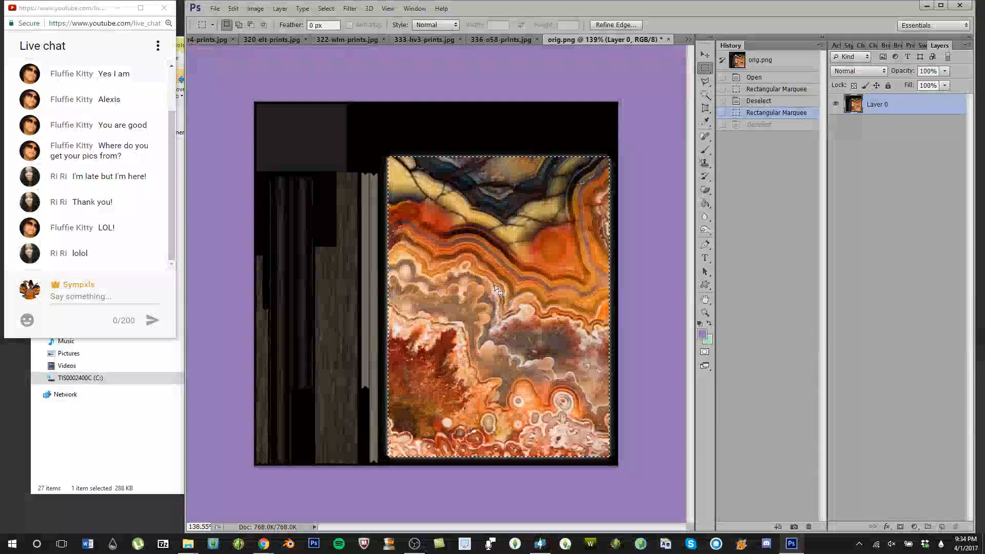
# Step: Close 336-o58-prints.jpg without saving its changes and bring up 333-hv3-prints.jpg
pyautogui.click(497, 39)
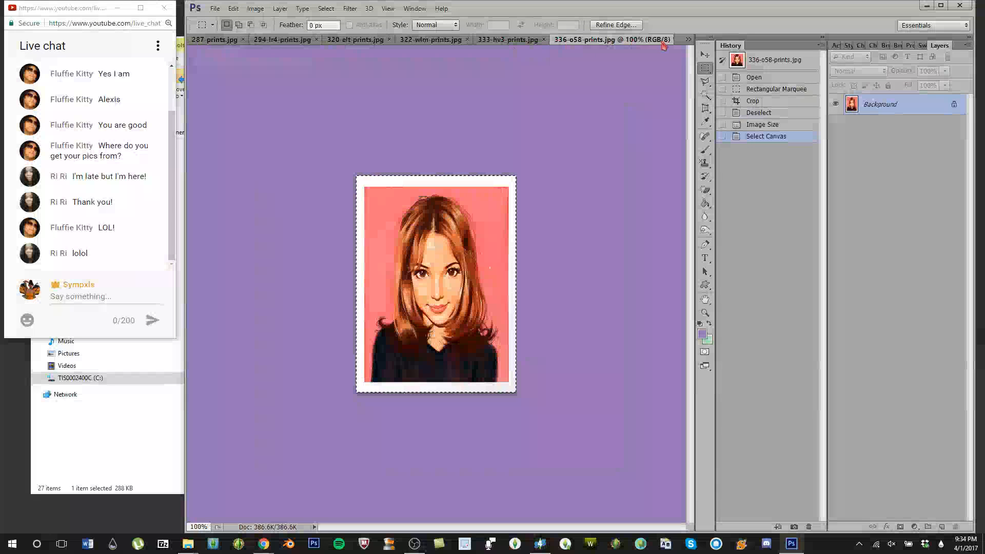
pyautogui.moveTo(656, 43); pyautogui.dragTo(586, 86)
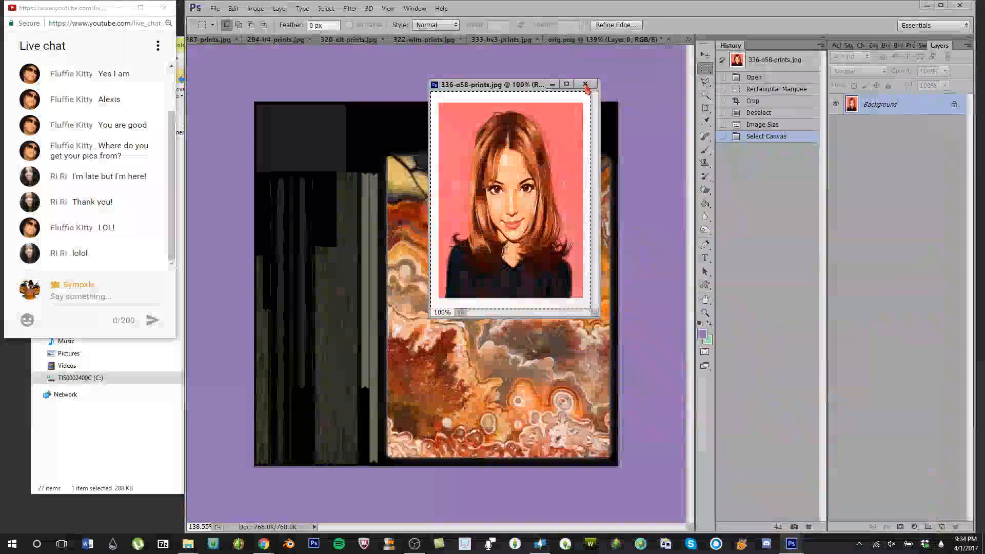
pyautogui.click(500, 205)
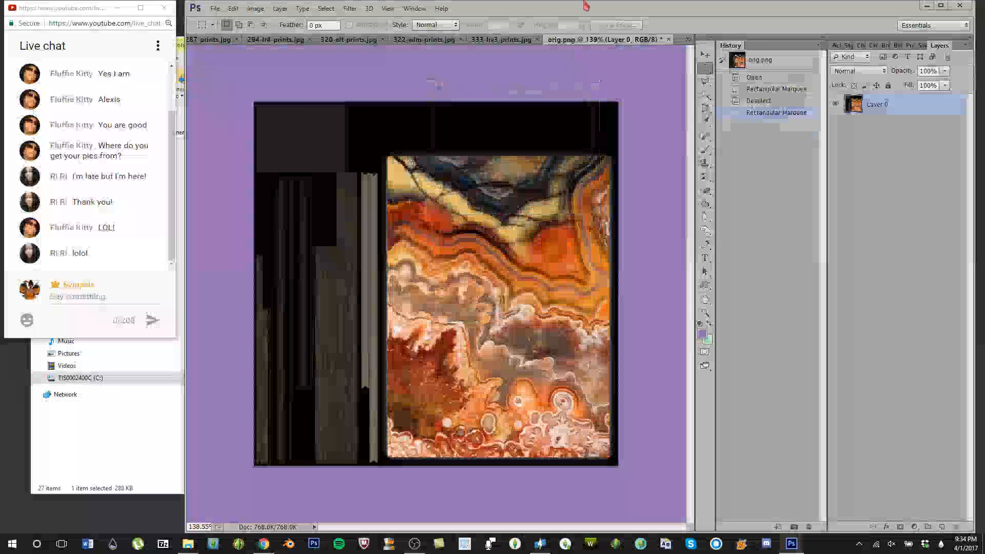
pyautogui.click(502, 40)
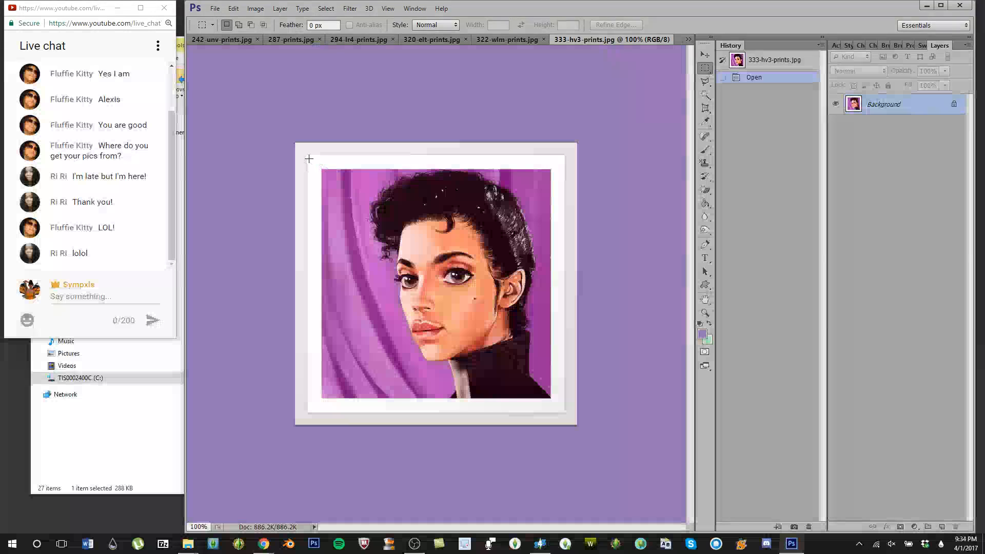
# Step: Crop 333-hv3-prints.jpg to the outer edge of the print's white border and clear the selection
pyautogui.moveTo(341, 210); pyautogui.dragTo(564, 411)
pyautogui.click(254, 9)
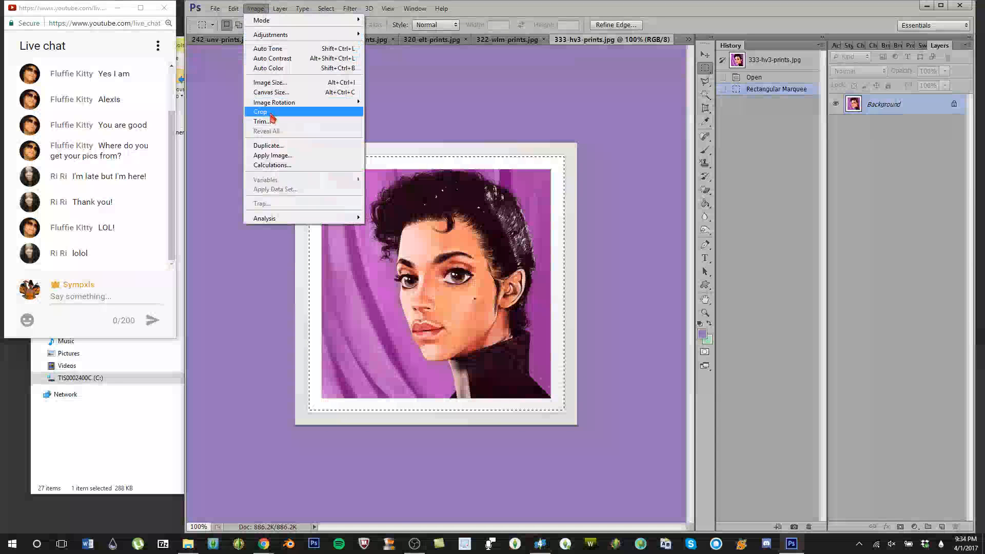
pyautogui.click(267, 115)
pyautogui.hotkey('ctrl', 'd')
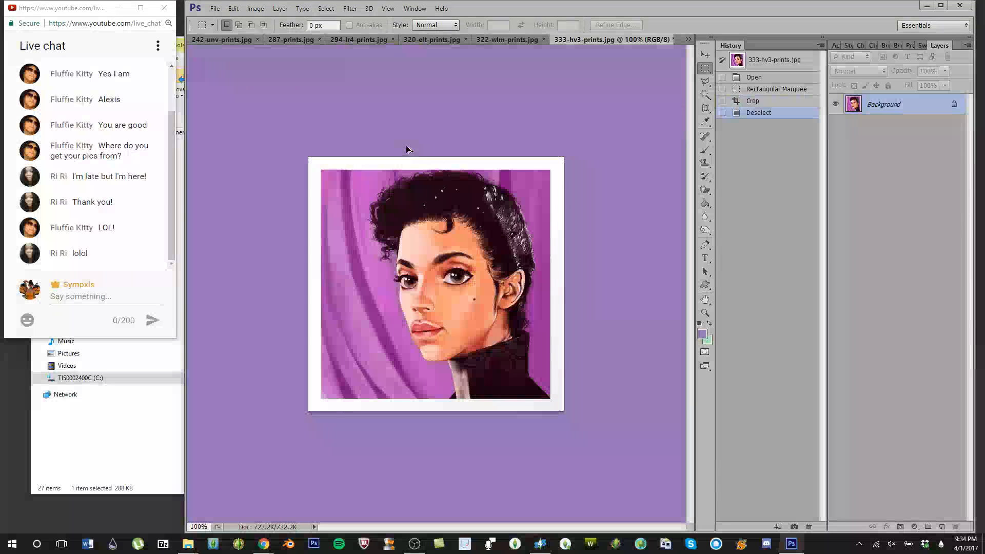
# Step: Set the image size of 333-hv3-prints.jpg to 312 by 423 pixels
pyautogui.hotkey('ctrl', 'alt', 'i')
pyautogui.write('312')
pyautogui.press('Tab')
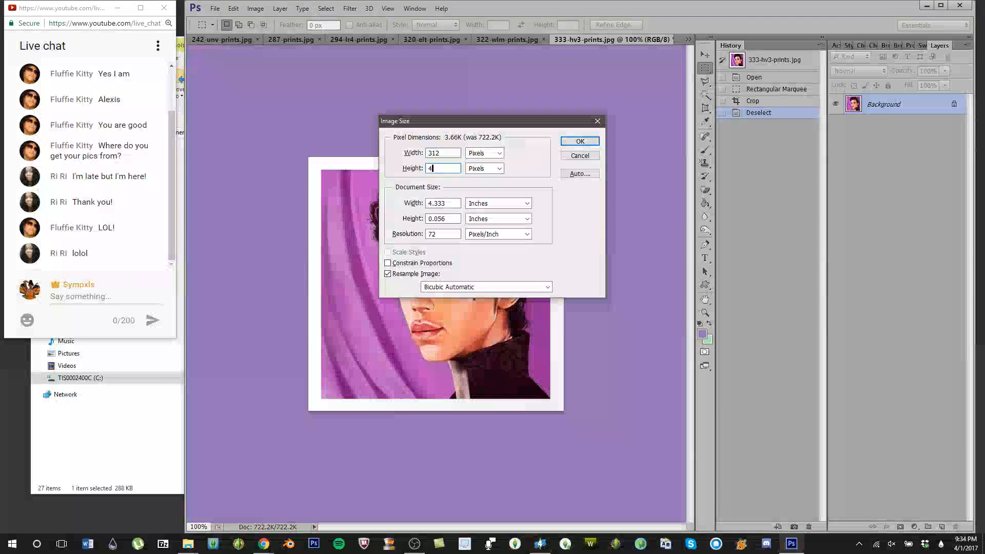
pyautogui.write('423')
pyautogui.click(579, 141)
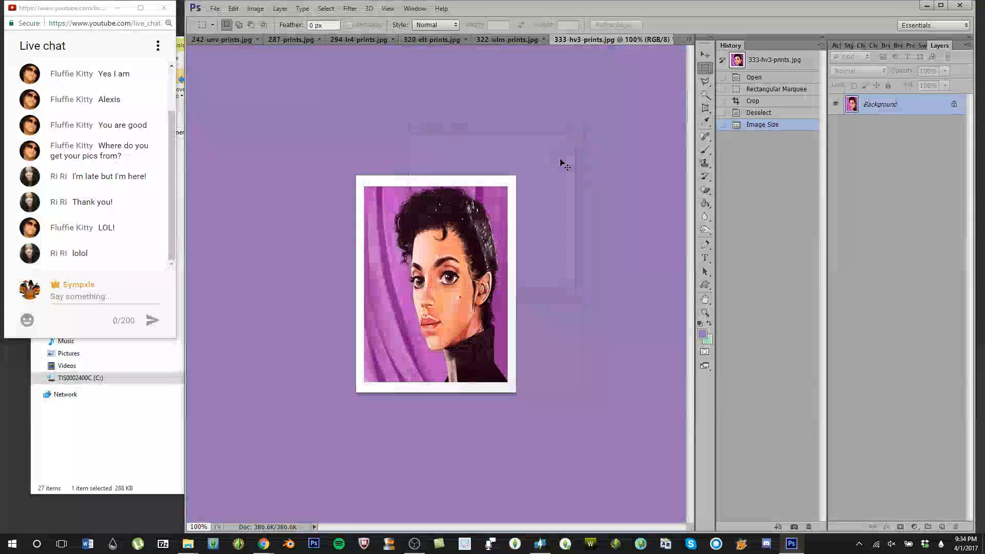
# Step: Close 333-hv3-prints.jpg without saving its changes and paste the copied print over the selected painting area of orig.png
pyautogui.moveTo(622, 41); pyautogui.dragTo(600, 71)
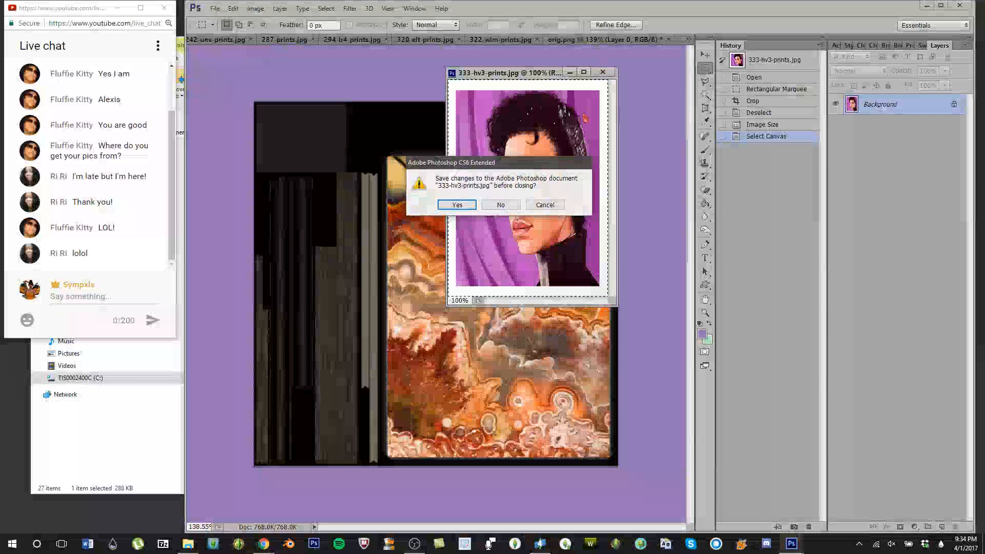
pyautogui.click(513, 206)
pyautogui.hotkey('ctrl', 'v')
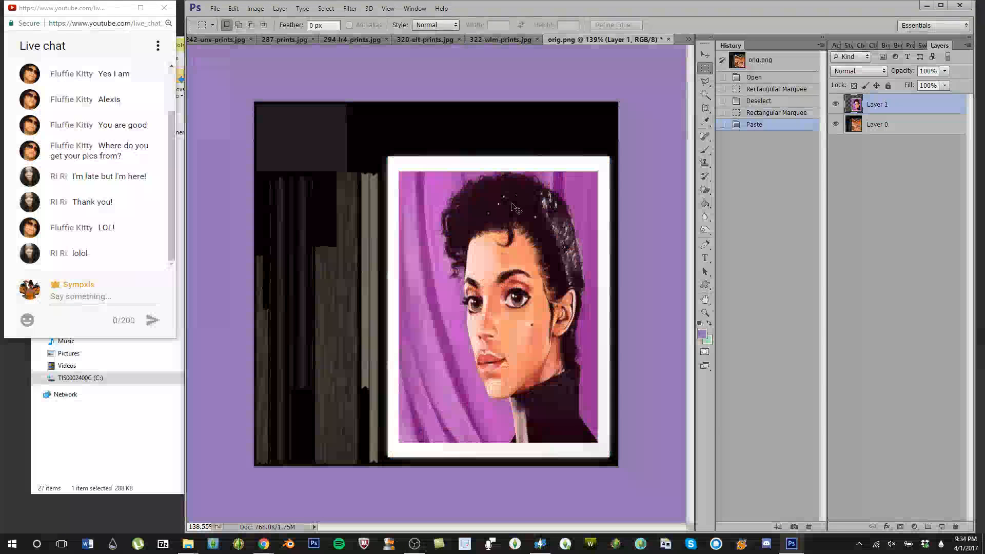
# Step: Save the texture with the 333-hv3 print as the next numbered PNG in the Duchess365 folder, and undo the paste in orig.png
pyautogui.hotkey('ctrl', 'shift', 's')
pyautogui.click(493, 311)
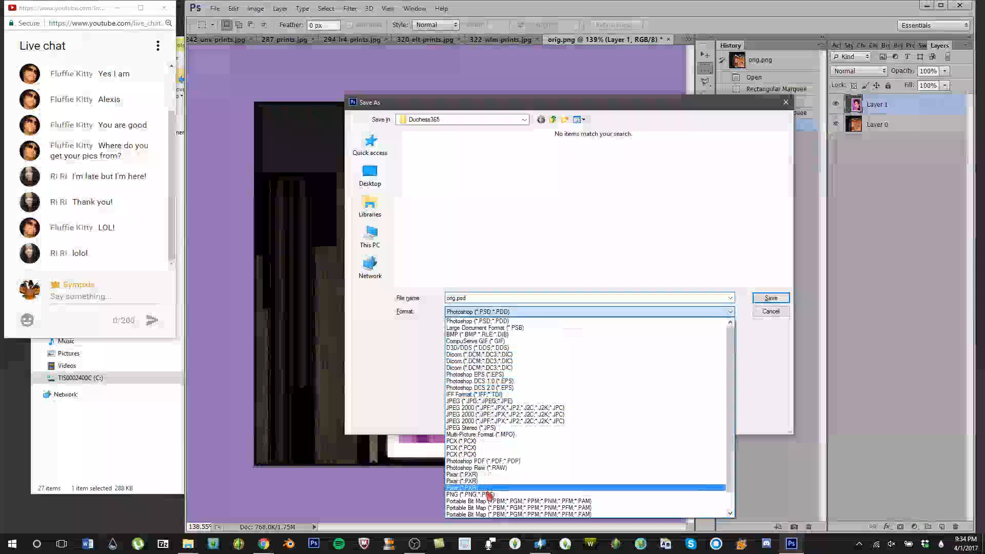
pyautogui.click(488, 494)
pyautogui.tripleClick(484, 298)
pyautogui.write('1')
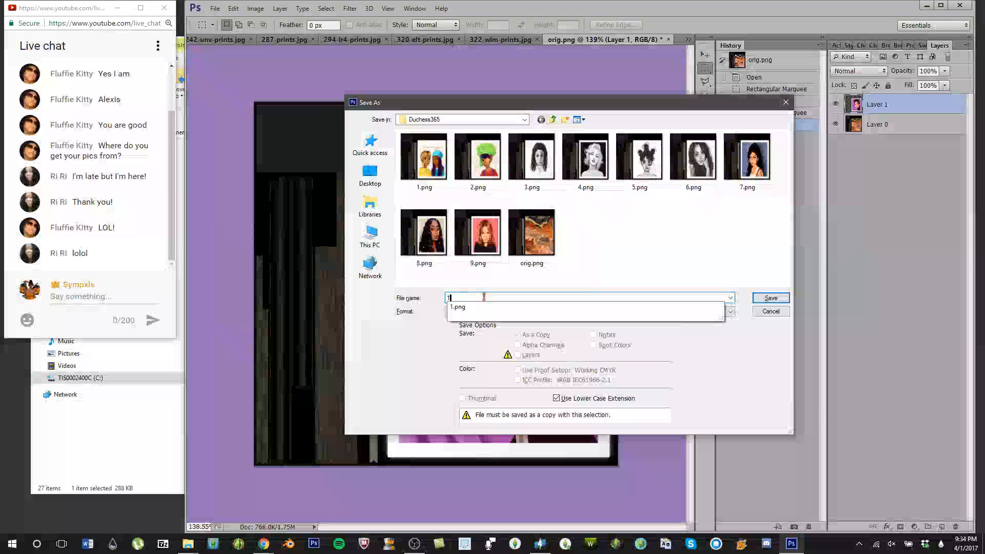
pyautogui.click(769, 298)
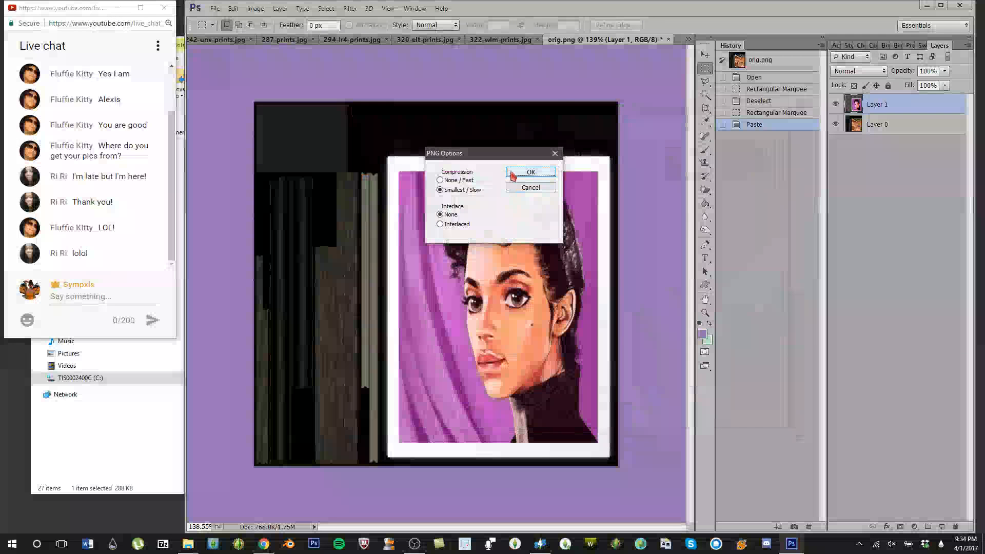
pyautogui.click(530, 173)
pyautogui.hotkey('ctrl', 'z')
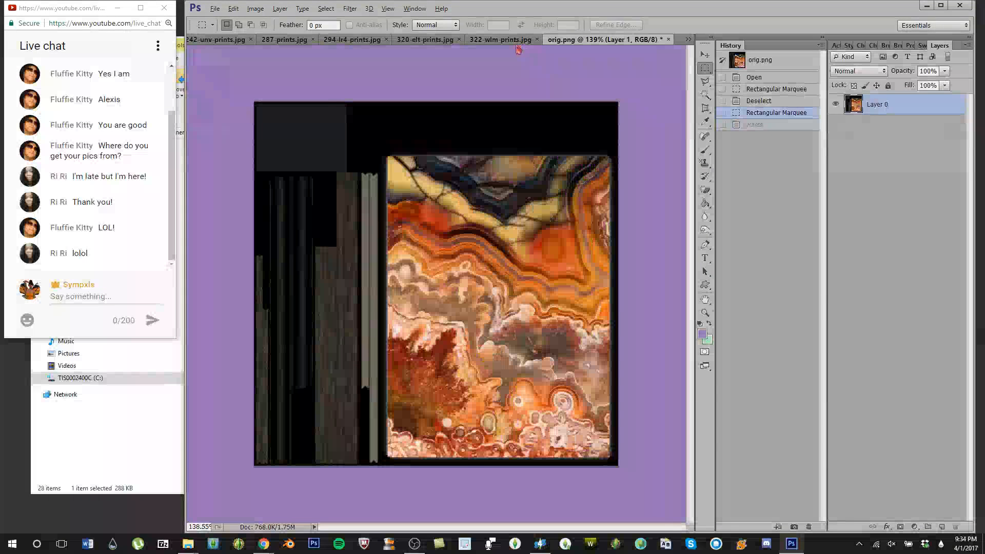
# Step: Bring up 322-wlm-prints.jpg, crop it to the outer edge of the print's white border and clear the selection
pyautogui.click(518, 41)
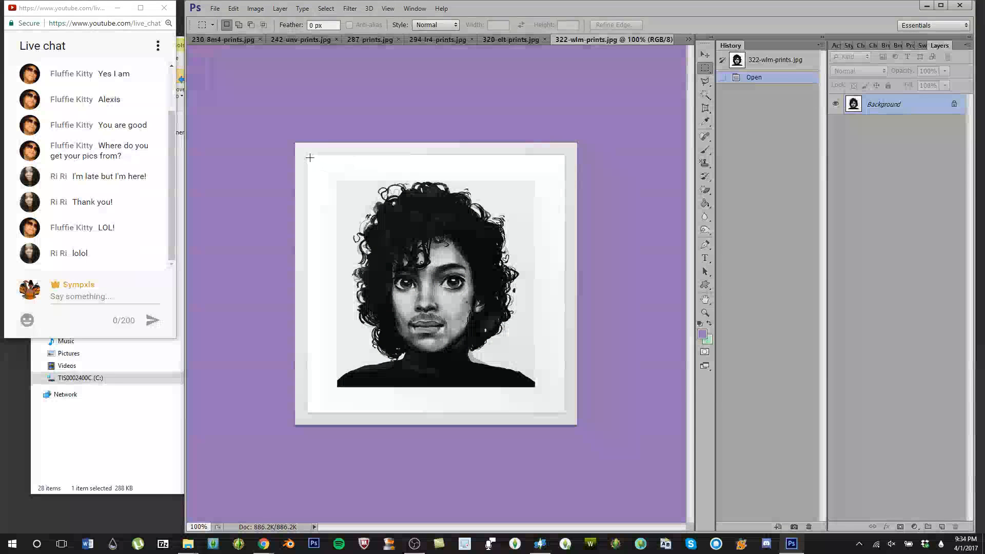
pyautogui.moveTo(309, 157); pyautogui.dragTo(475, 381)
pyautogui.moveTo(556, 412); pyautogui.dragTo(563, 410)
pyautogui.click(255, 9)
pyautogui.click(263, 108)
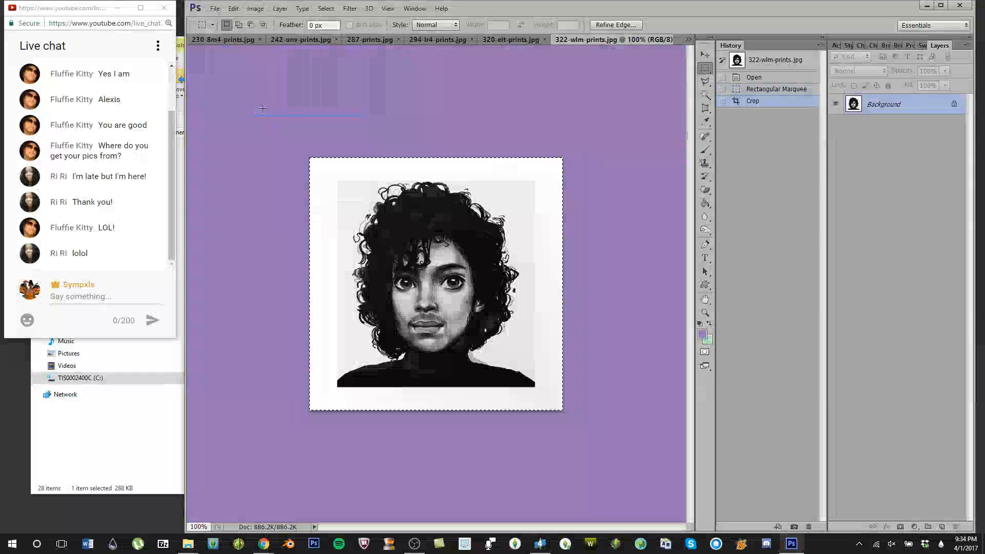
pyautogui.hotkey('ctrl', 'd')
# Step: Set the image size of 322-wlm-prints.jpg to 312 by 423 pixels
pyautogui.hotkey('ctrl', 'alt', 'i')
pyautogui.write('31')
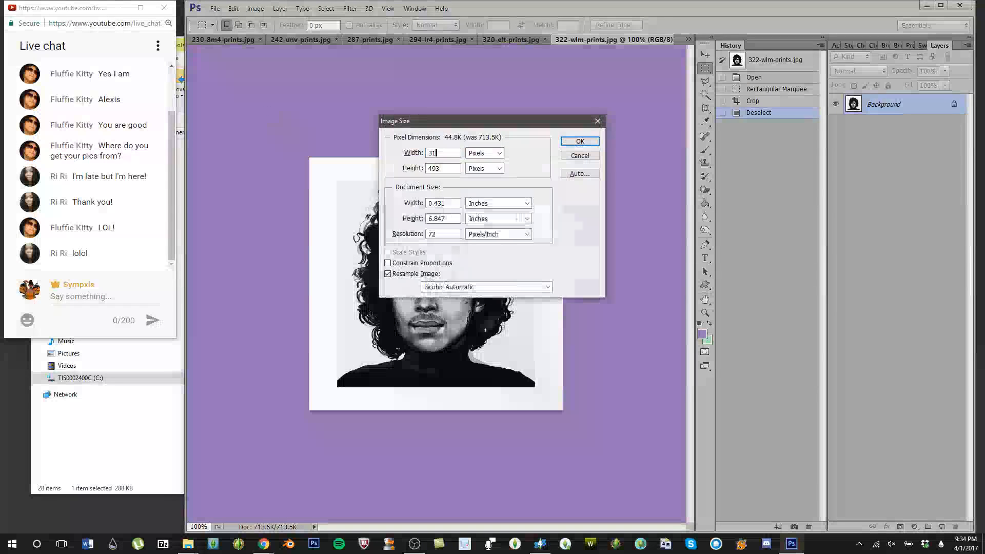
pyautogui.write('4')
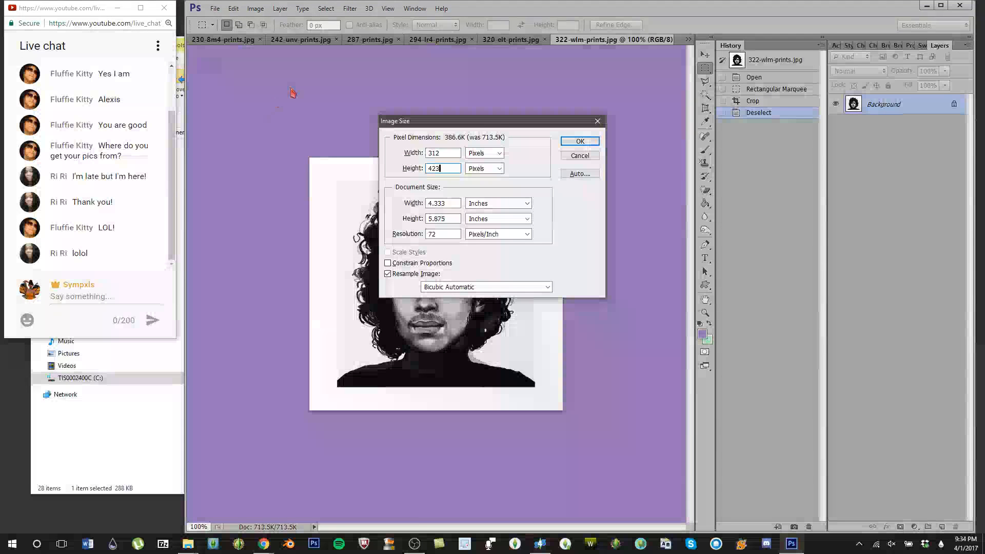
pyautogui.click(579, 142)
# Step: Copy the whole 322-wlm print, close its file without saving, and paste the print over the selected painting area of orig.png
pyautogui.hotkey('ctrl', 'a')
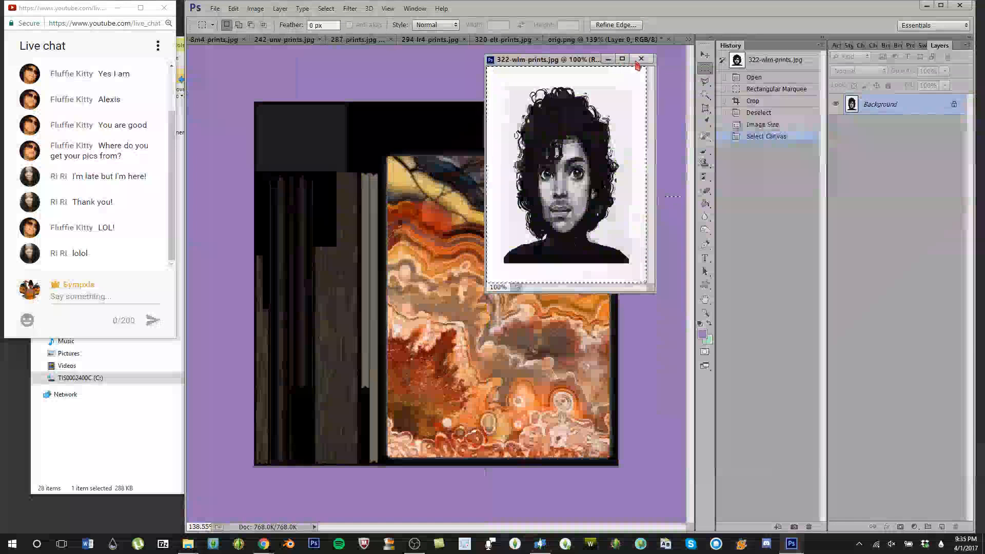
pyautogui.click(644, 60)
pyautogui.click(504, 210)
pyautogui.hotkey('ctrl', 'v')
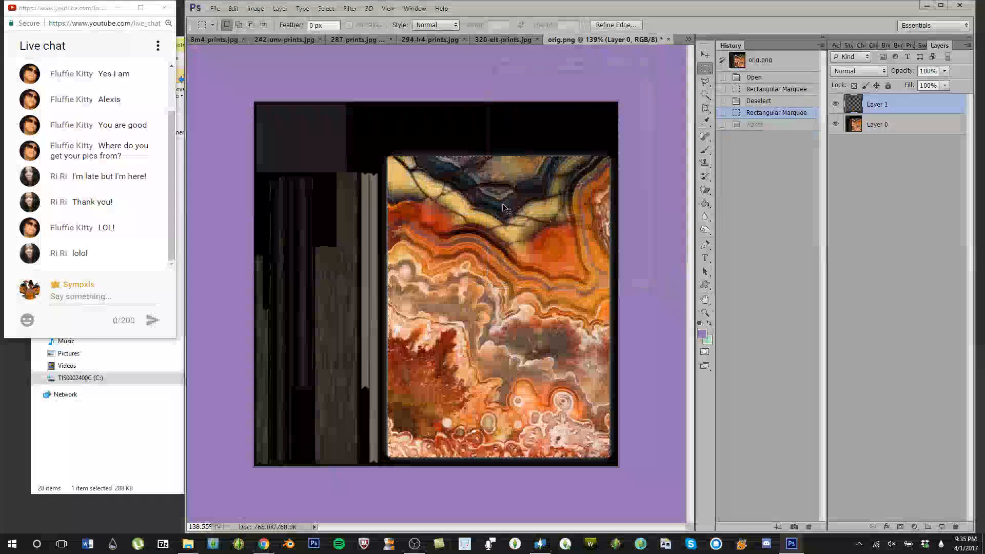
# Step: Save the texture with the 322-wlm print as a PNG named 11 in the Duchess365 folder, and undo the paste in orig.png
pyautogui.hotkey('ctrl', 'shift', 's')
pyautogui.click(604, 314)
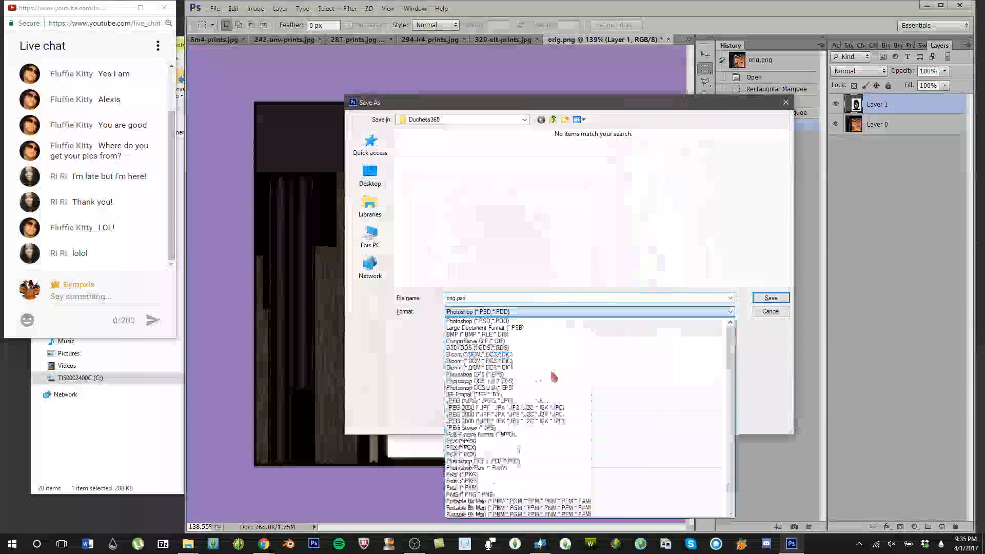
pyautogui.click(521, 495)
pyautogui.write('11')
pyautogui.click(762, 299)
pyautogui.click(512, 175)
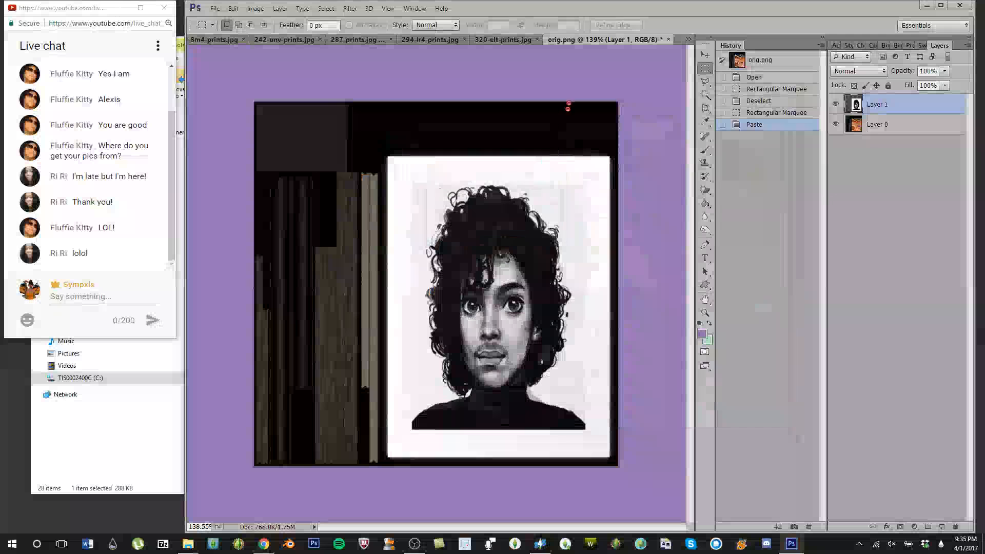
pyautogui.hotkey('ctrl', 'z')
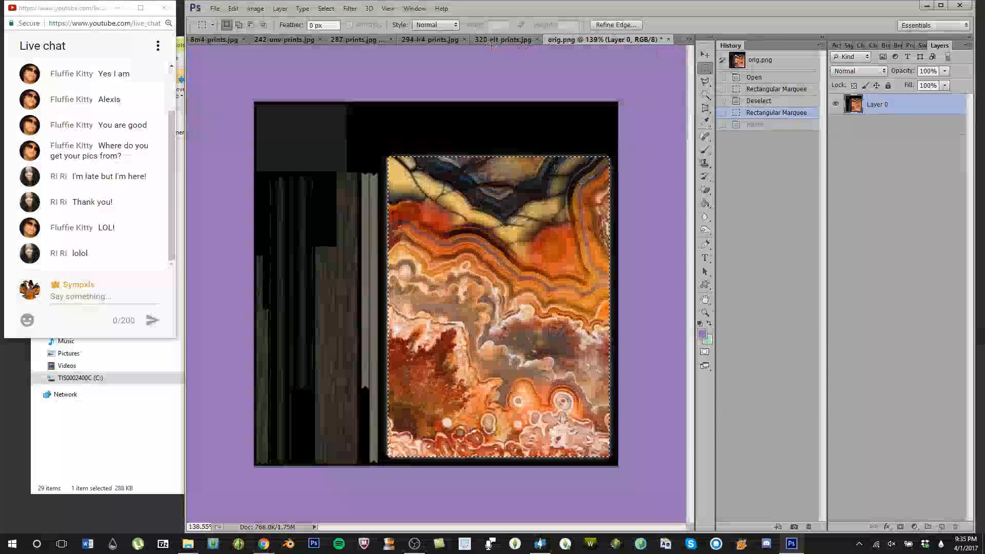
# Step: Bring up 320-elt-prints.jpg and crop it to the outer edge of the print's white border
pyautogui.hotkey('ctrl', 'shift', 'Tab')
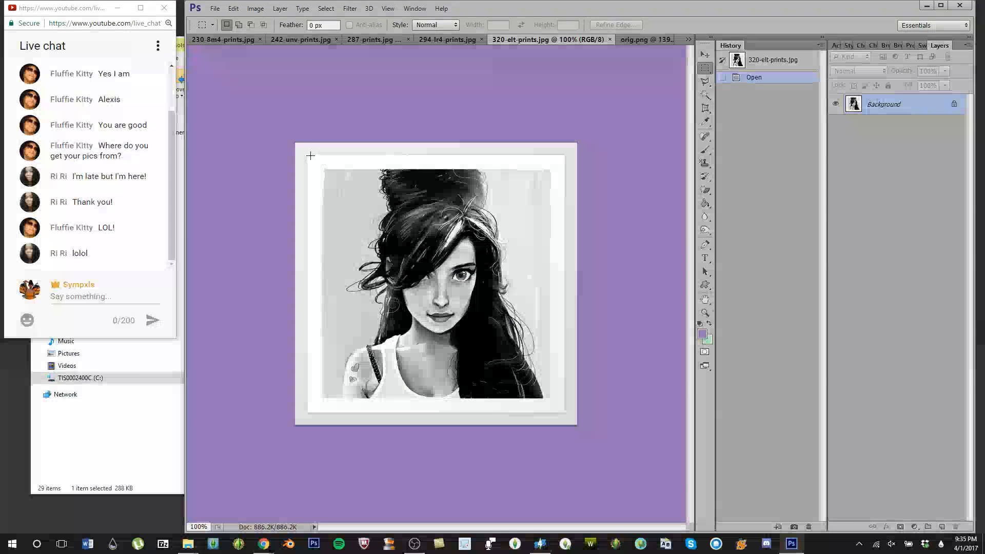
pyautogui.moveTo(307, 158); pyautogui.dragTo(398, 276)
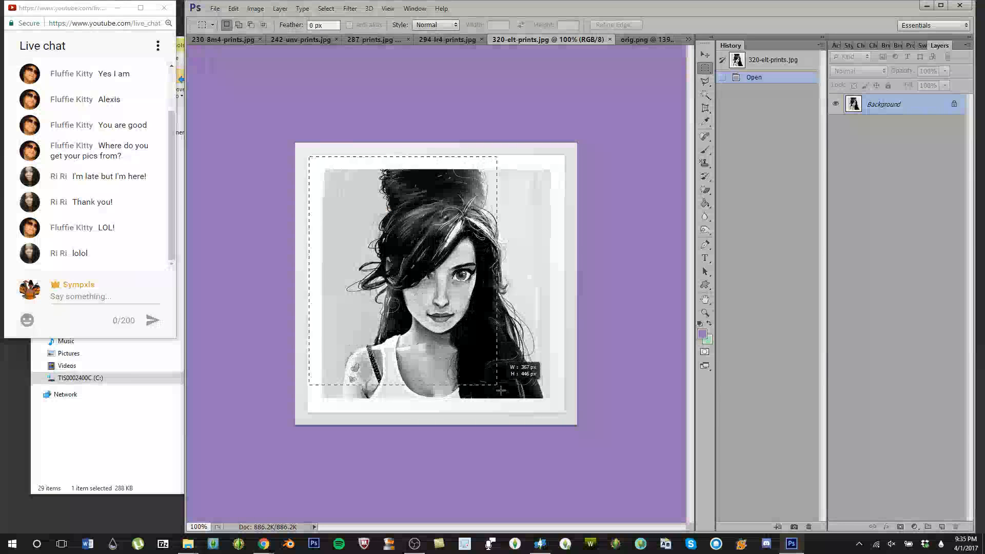
pyautogui.moveTo(550, 419); pyautogui.dragTo(563, 405)
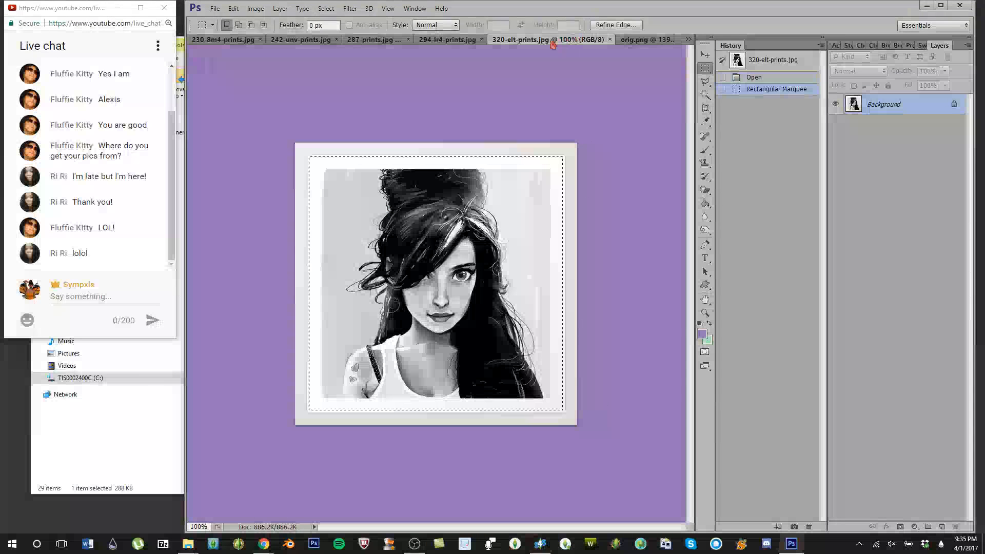
pyautogui.click(255, 9)
pyautogui.click(271, 99)
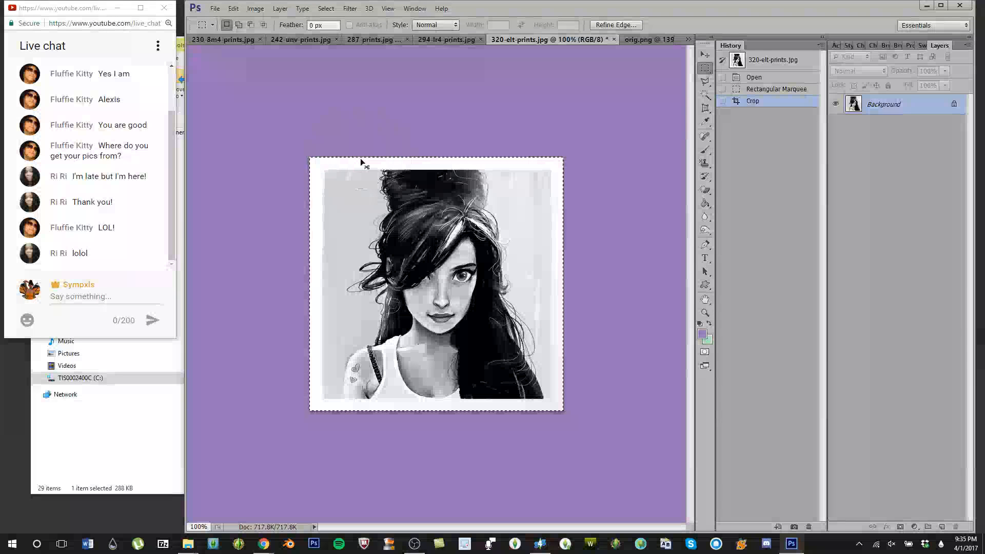
# Step: Clear the selection in 320-elt-prints.jpg and set its image size to 312 by 423 pixels
pyautogui.hotkey('ctrl', 'alt', 'i')
pyautogui.write('312')
pyautogui.press('Tab')
pyautogui.write('42')
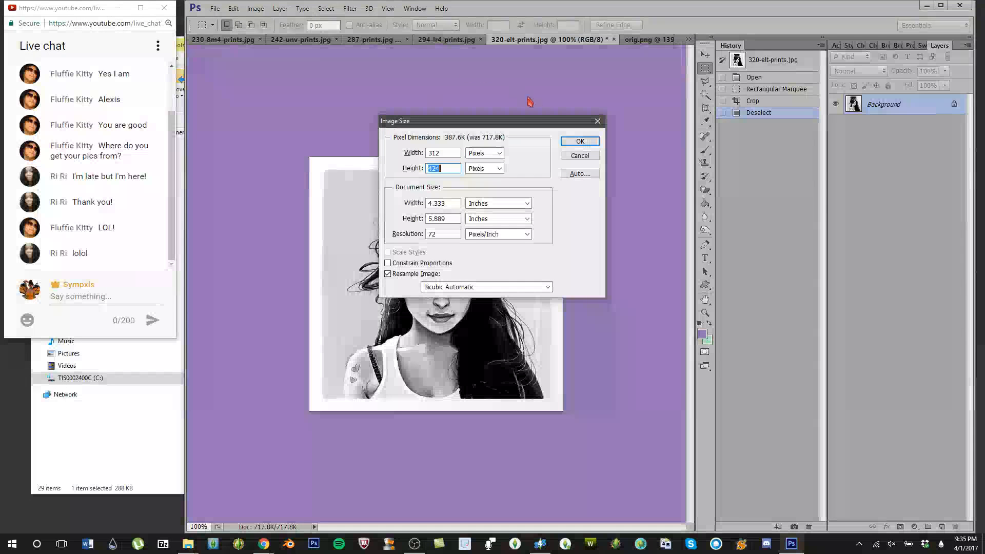
pyautogui.write('423')
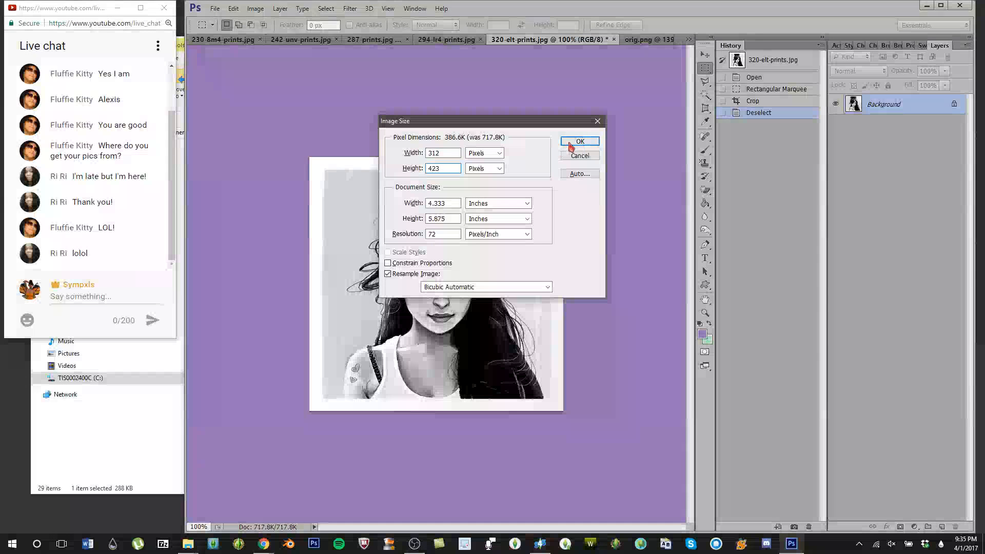
pyautogui.click(567, 144)
# Step: Copy the whole 320-elt print, close its file without saving, and paste the print over the selected painting area of orig.png
pyautogui.hotkey('ctrl', 'a')
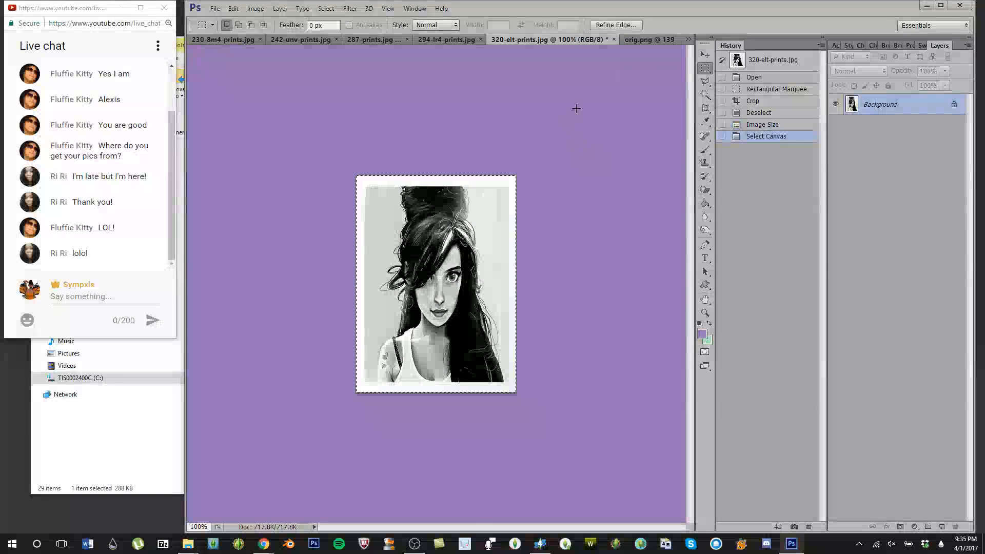
pyautogui.click(613, 43)
pyautogui.click(506, 206)
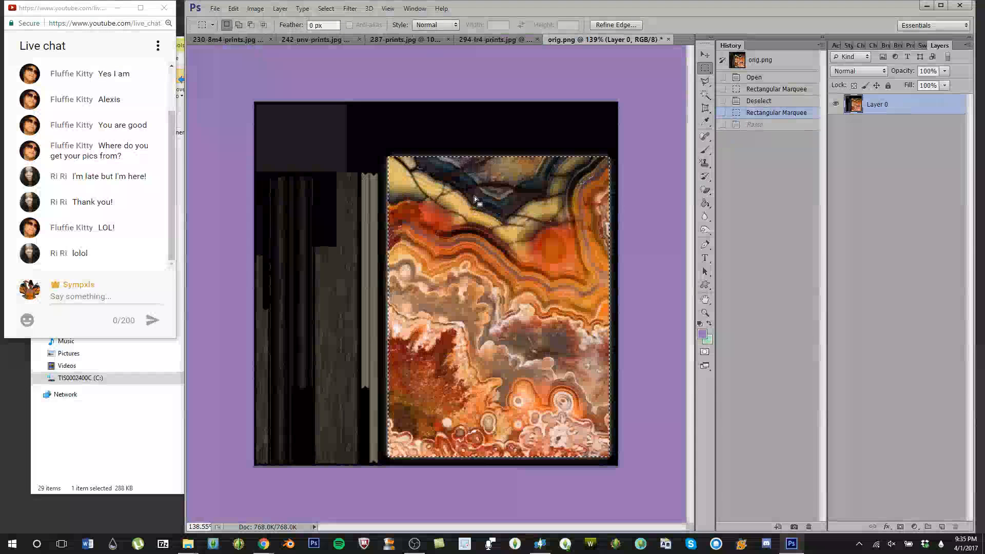
# Step: Save the texture with the 320-elt print as a PNG named 12 in the Duchess365 folder, and undo the paste in orig.png
pyautogui.hotkey('ctrl', 'shift', 's')
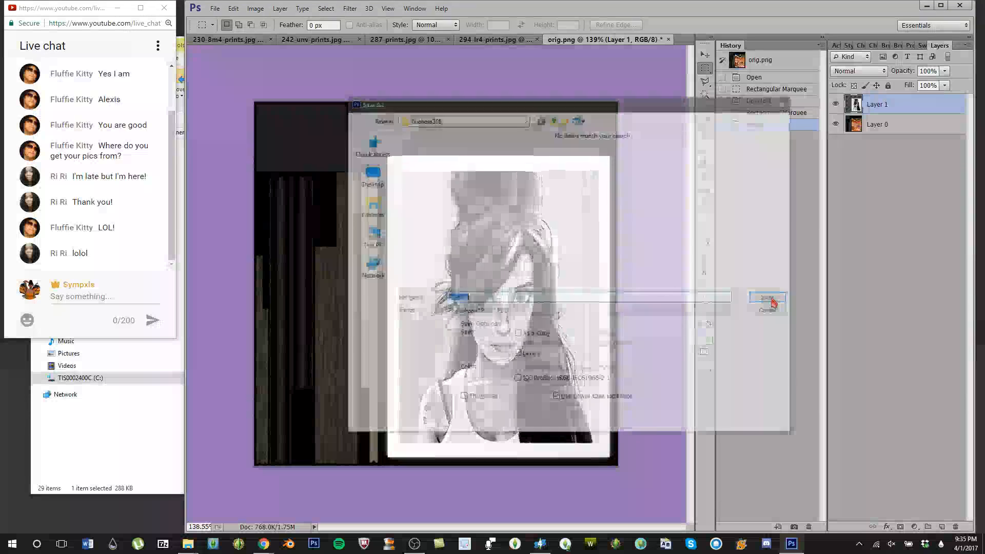
pyautogui.click(500, 312)
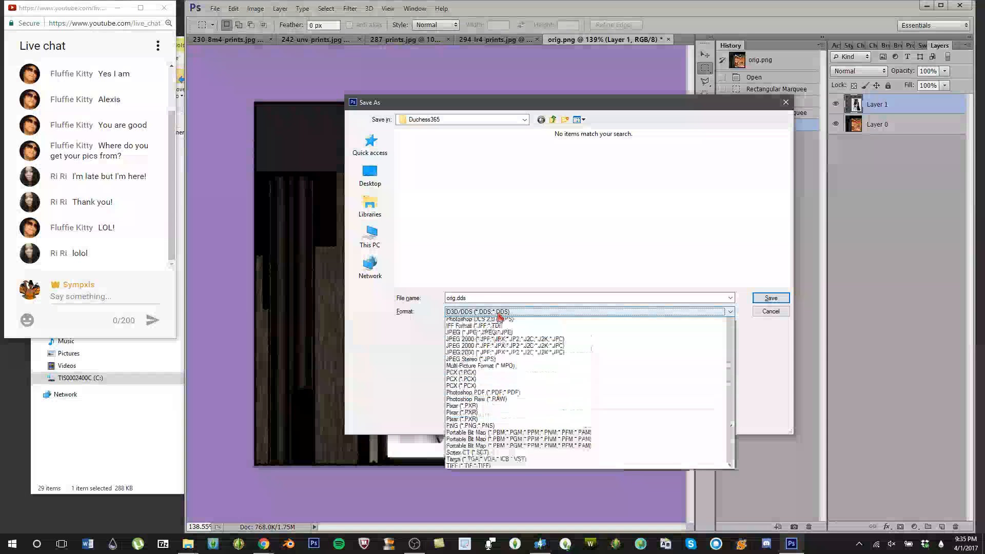
pyautogui.click(486, 475)
pyautogui.doubleClick(509, 297)
pyautogui.write('12')
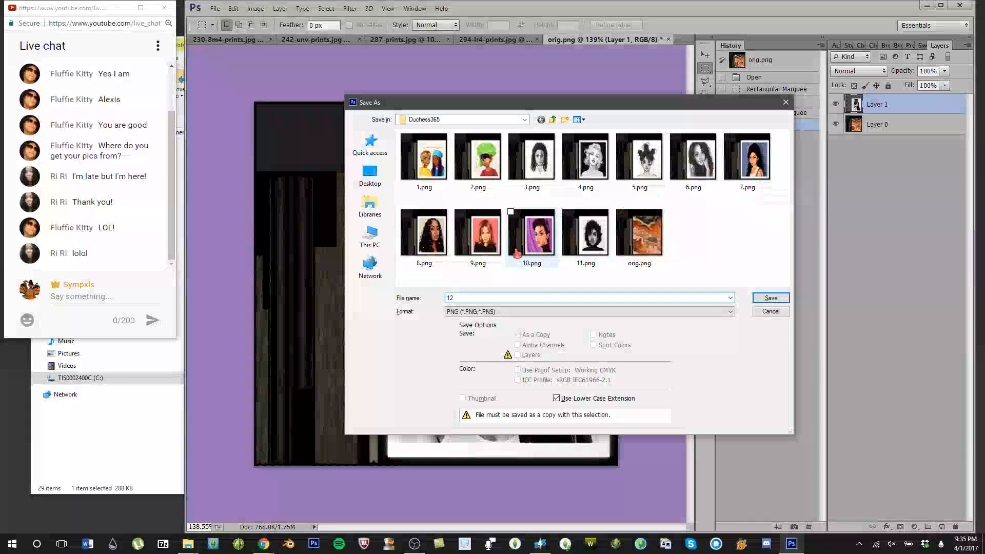
pyautogui.click(769, 298)
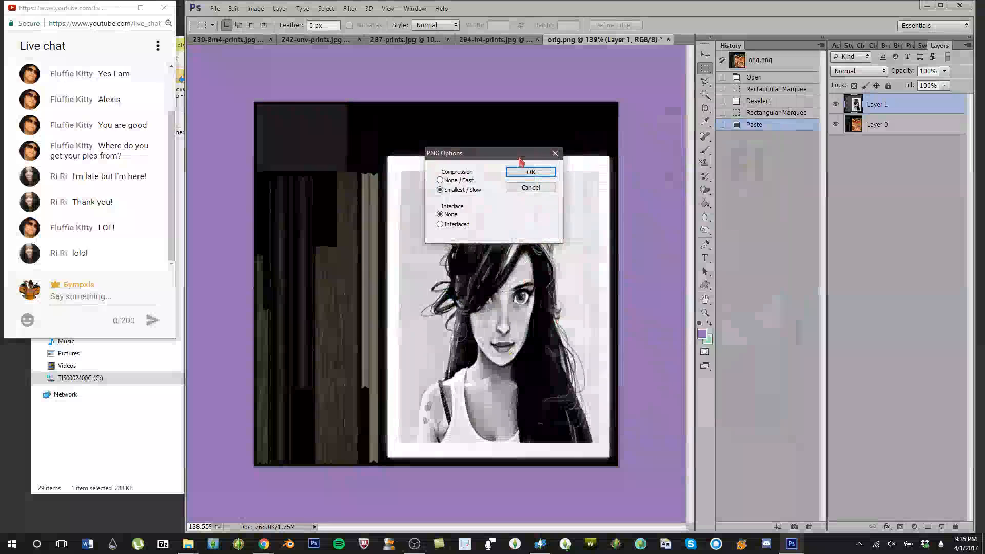
pyautogui.click(529, 172)
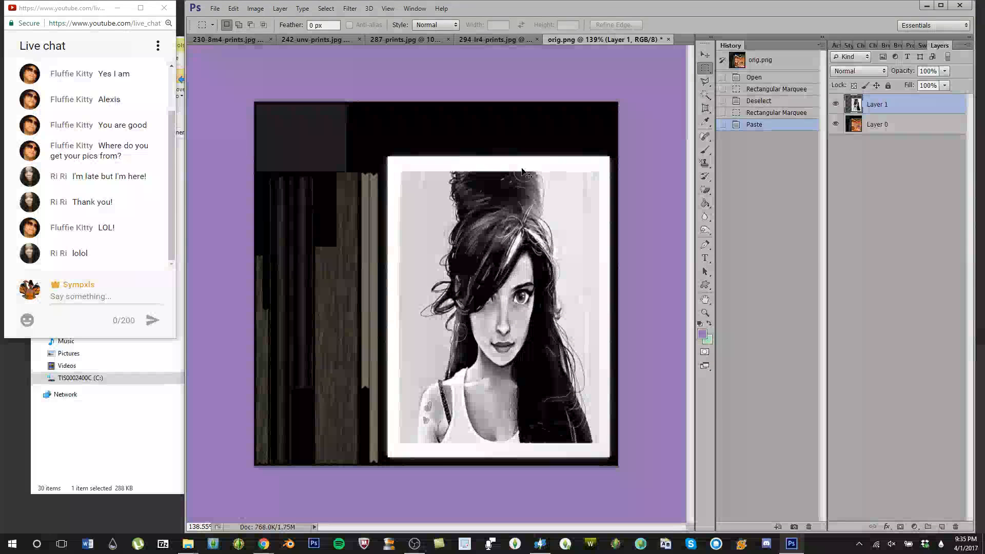
pyautogui.hotkey('ctrl', 'z')
# Step: Bring up 294-lr4-prints.jpg and crop it to the outer edge of the print's white border
pyautogui.click(500, 39)
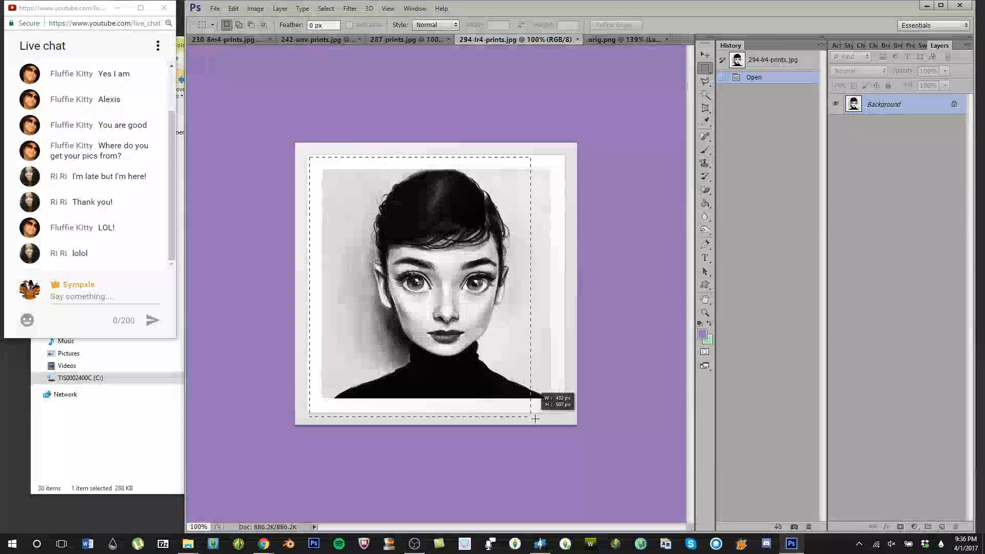
pyautogui.moveTo(546, 412); pyautogui.dragTo(561, 410)
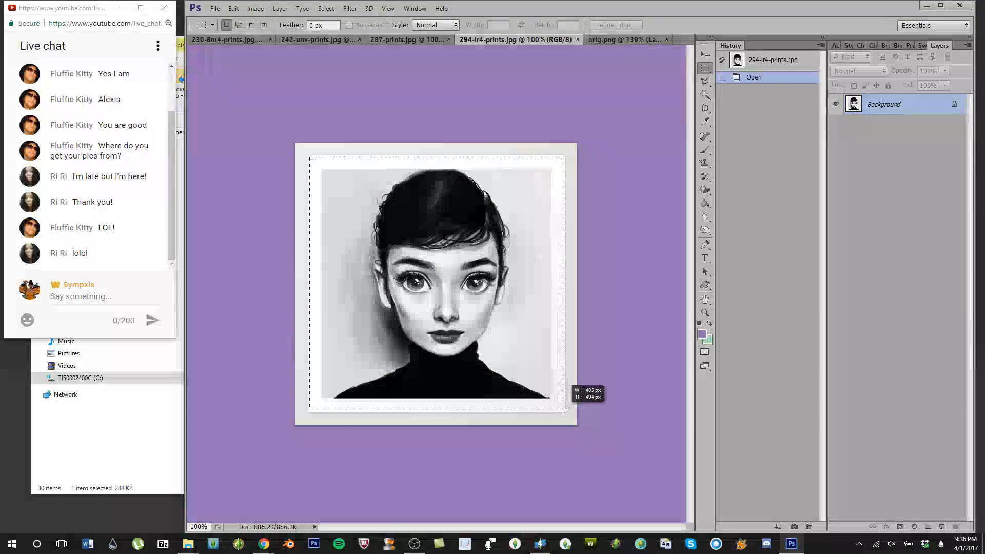
pyautogui.click(255, 9)
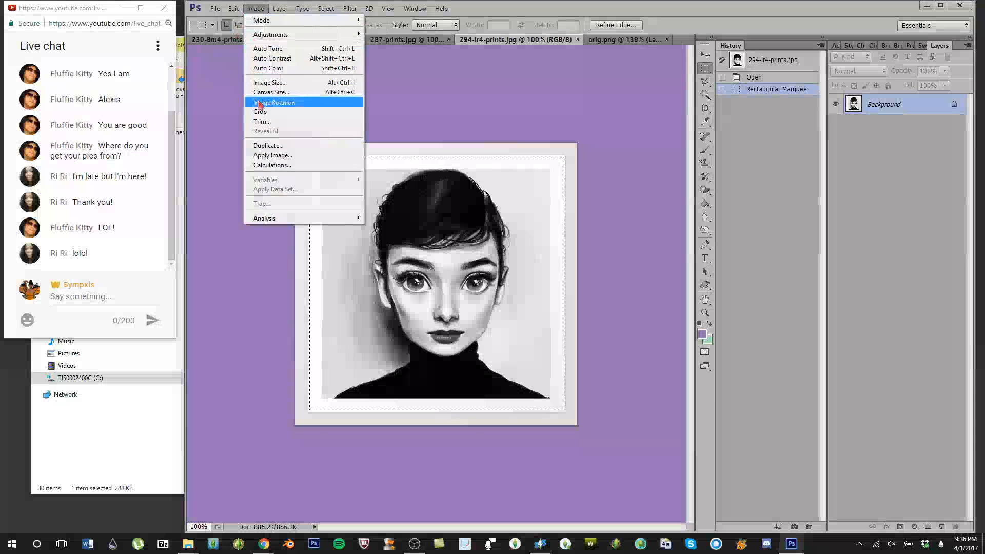
pyautogui.click(262, 113)
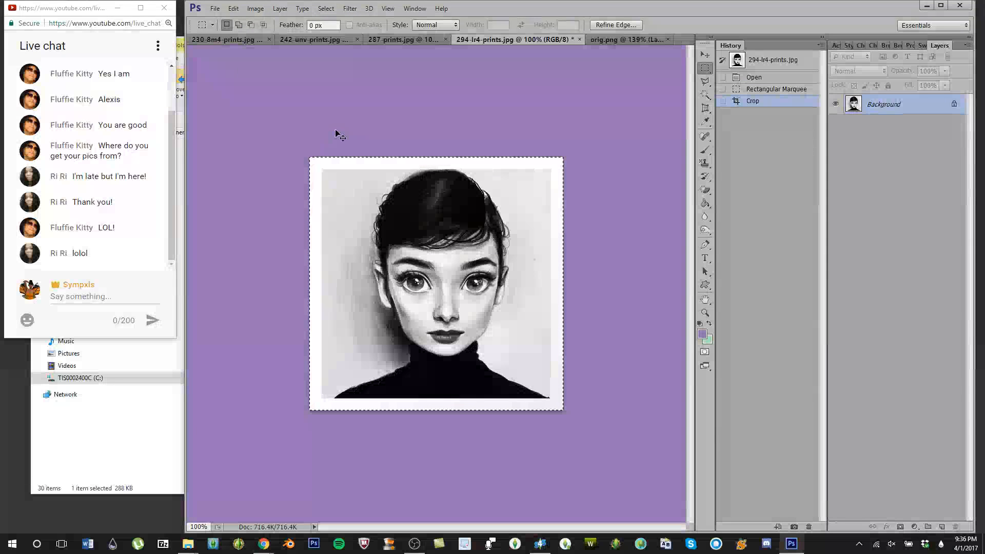
# Step: Clear the selection in 294-lr4-prints.jpg and set its image size to 312 by 423 pixels
pyautogui.hotkey('ctrl', 'i')
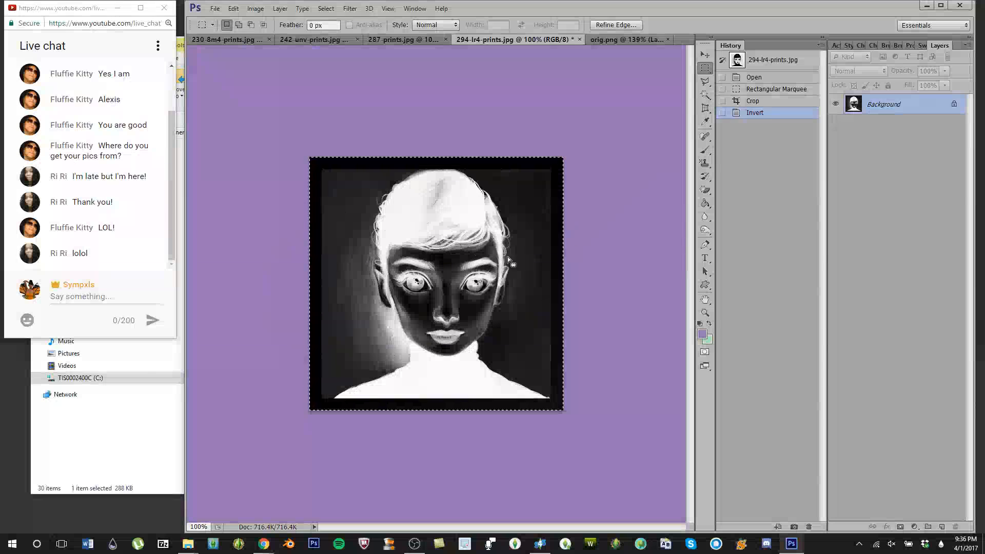
pyautogui.hotkey('ctrl', 'z')
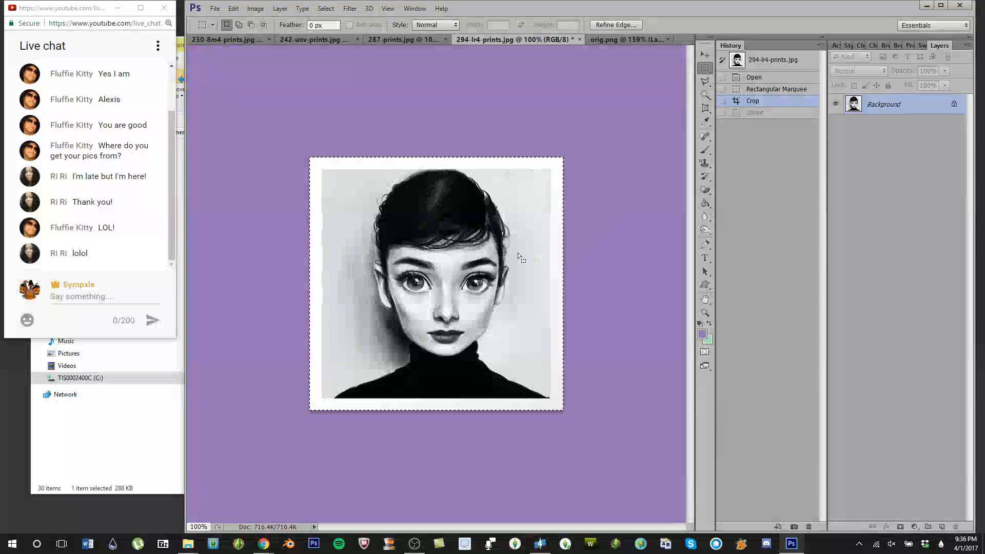
pyautogui.hotkey('ctrl', 'd')
pyautogui.hotkey('ctrl', 'alt', 'i')
pyautogui.write('31')
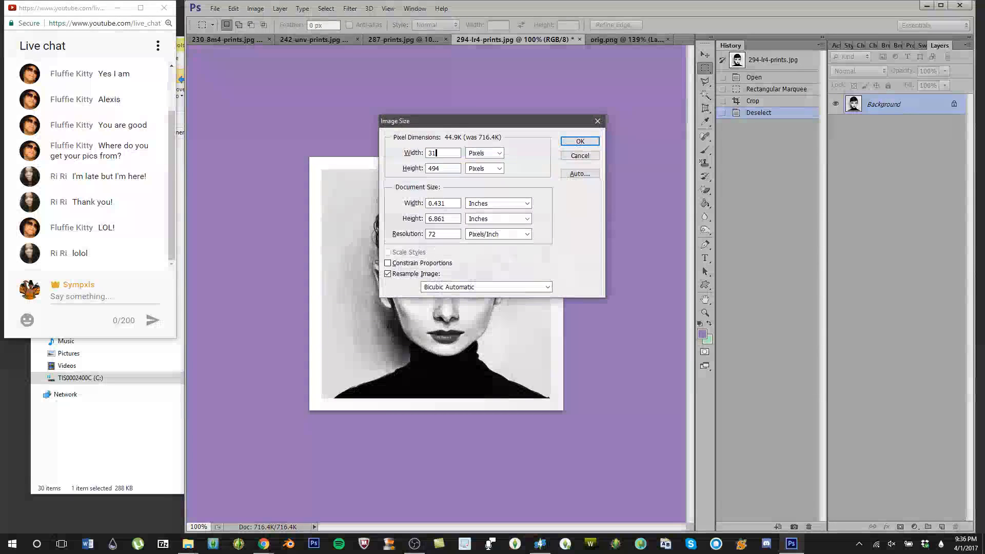
pyautogui.write('423')
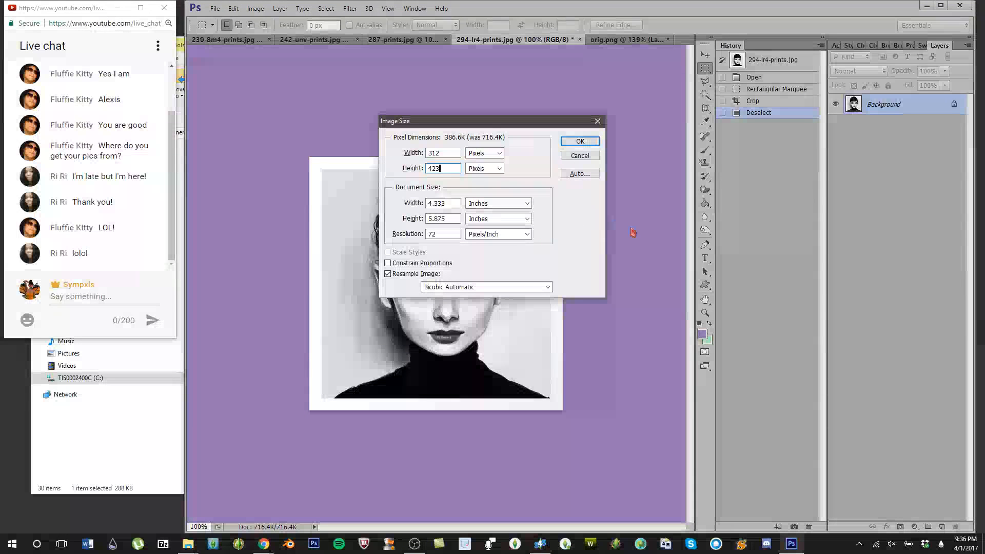
pyautogui.click(571, 146)
# Step: Copy the whole 294-lr4 print, close its file without saving, and paste the print over the selected painting area of orig.png
pyautogui.hotkey('ctrl', 'a')
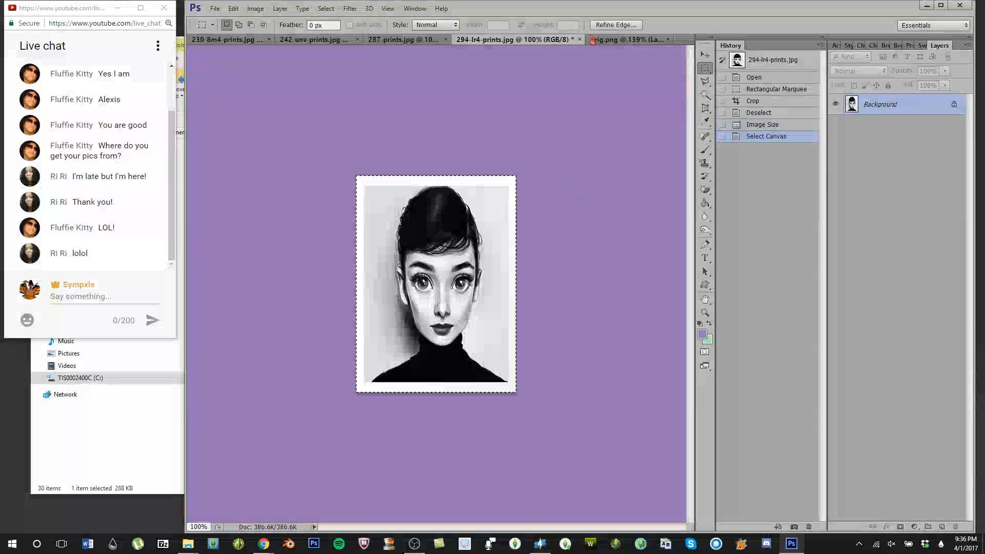
pyautogui.click(572, 40)
pyautogui.click(503, 205)
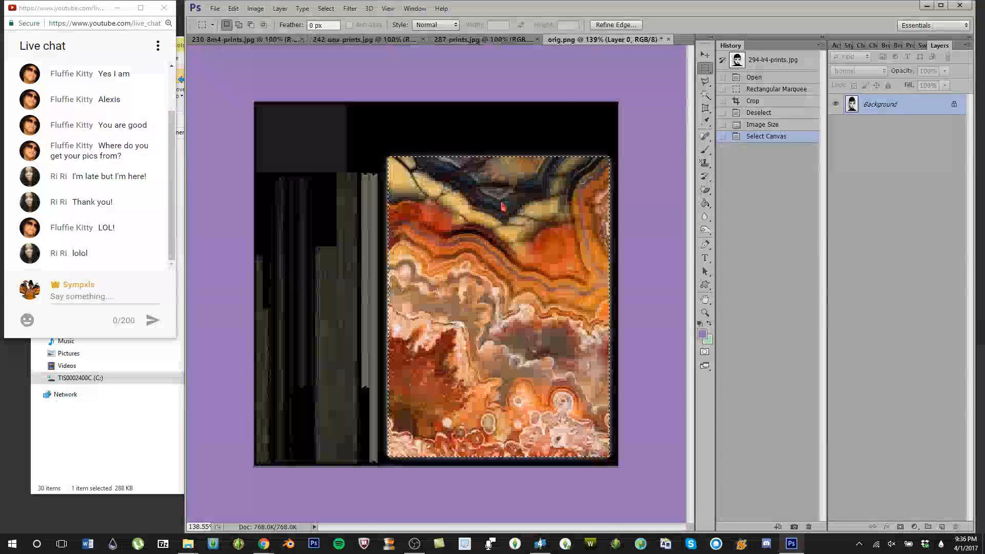
pyautogui.hotkey('ctrl', 'v')
# Step: Save the texture with the 294-lr4 print as a PNG named 13 in the Duchess365 folder, and undo the paste in orig.png
pyautogui.hotkey('ctrl', 's')
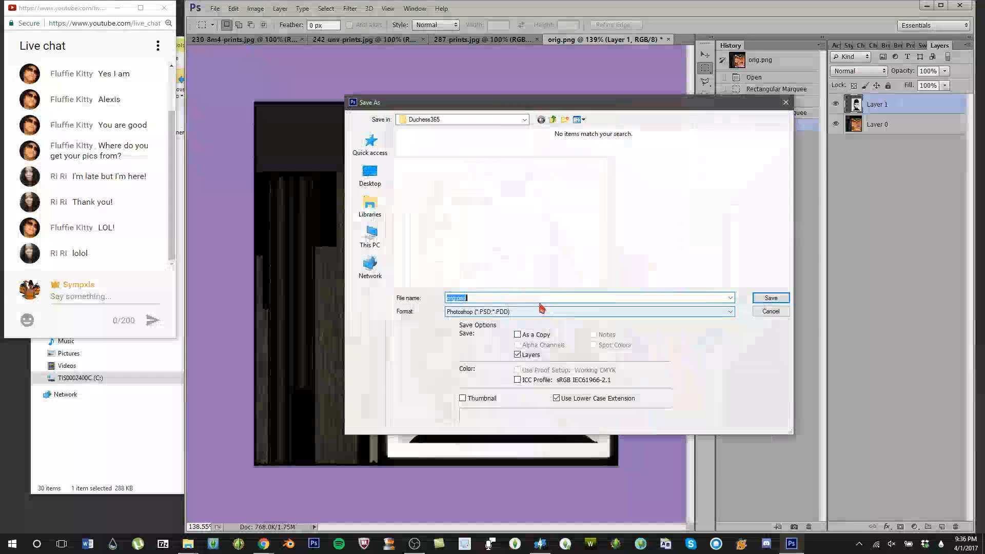
pyautogui.click(539, 311)
pyautogui.click(469, 494)
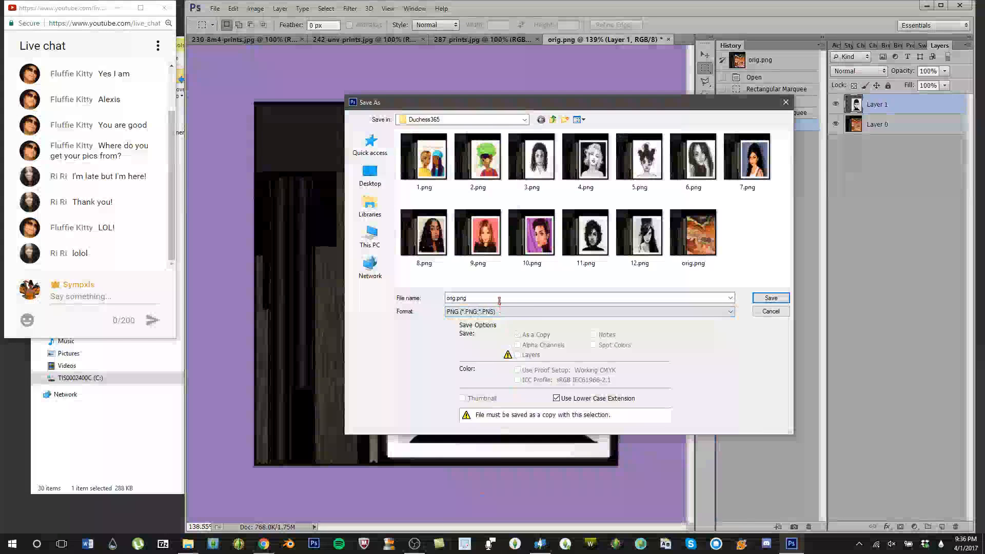
pyautogui.write('13')
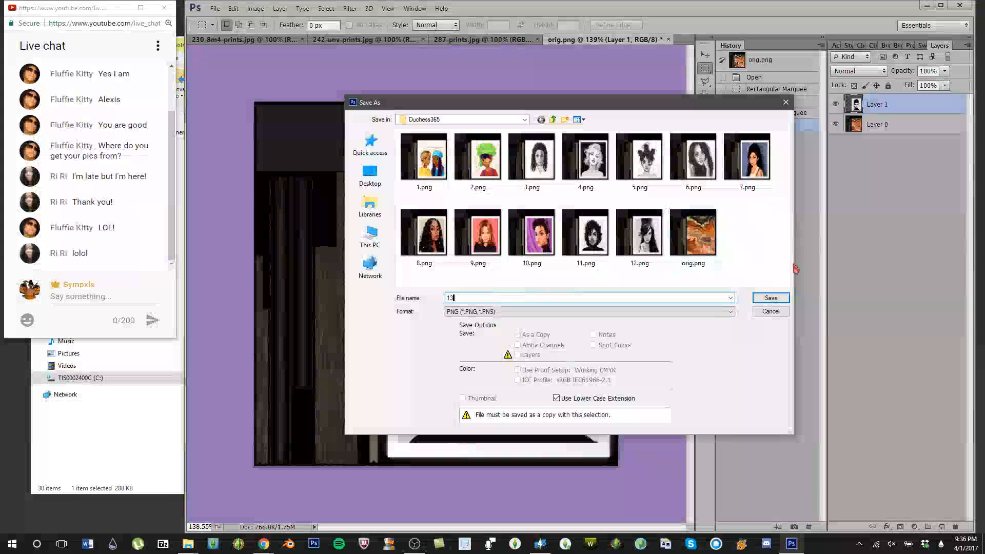
pyautogui.click(770, 299)
pyautogui.click(527, 170)
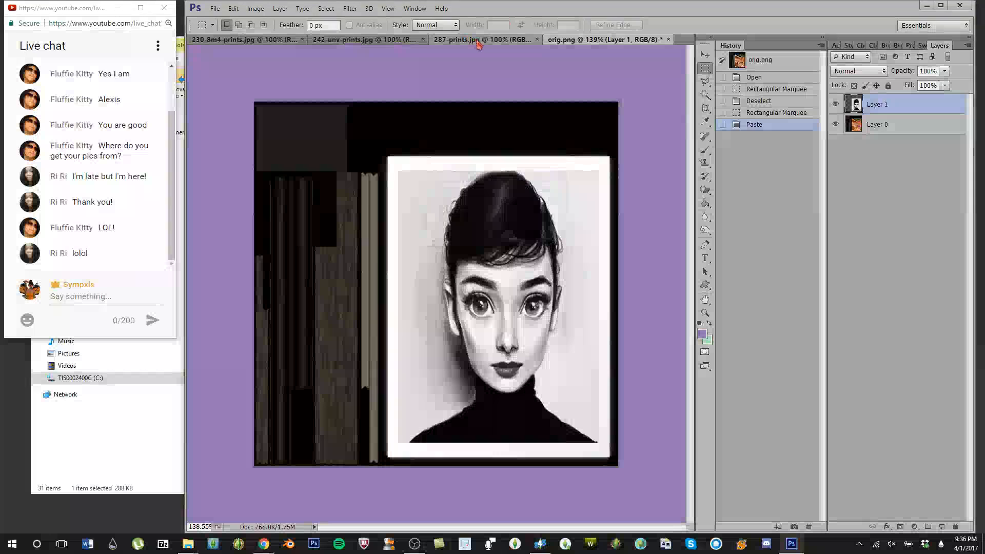
pyautogui.hotkey('ctrl', 'z')
# Step: Bring up 287-prints.jpg and crop it to the outer edge of the print's white border
pyautogui.click(477, 41)
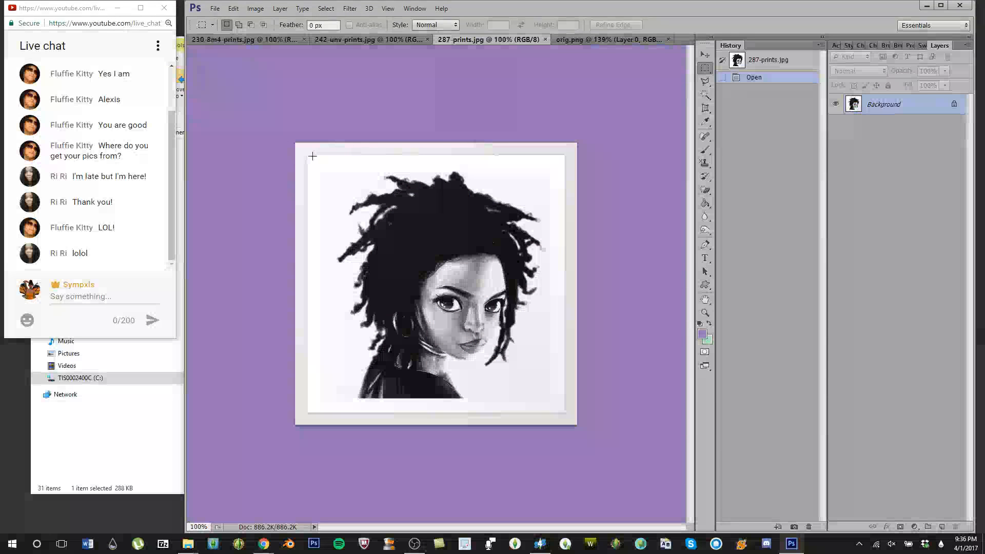
pyautogui.moveTo(310, 156); pyautogui.dragTo(561, 409)
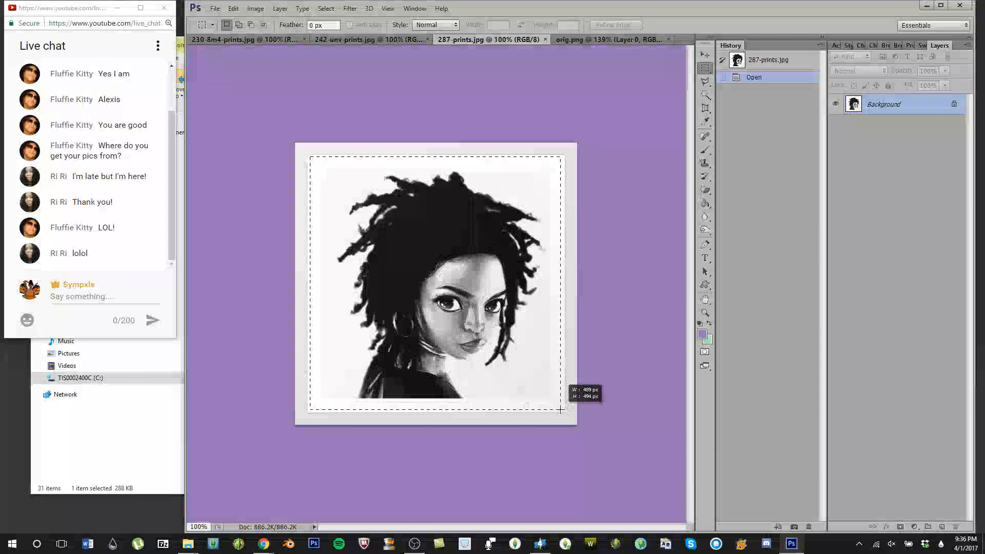
pyautogui.click(255, 9)
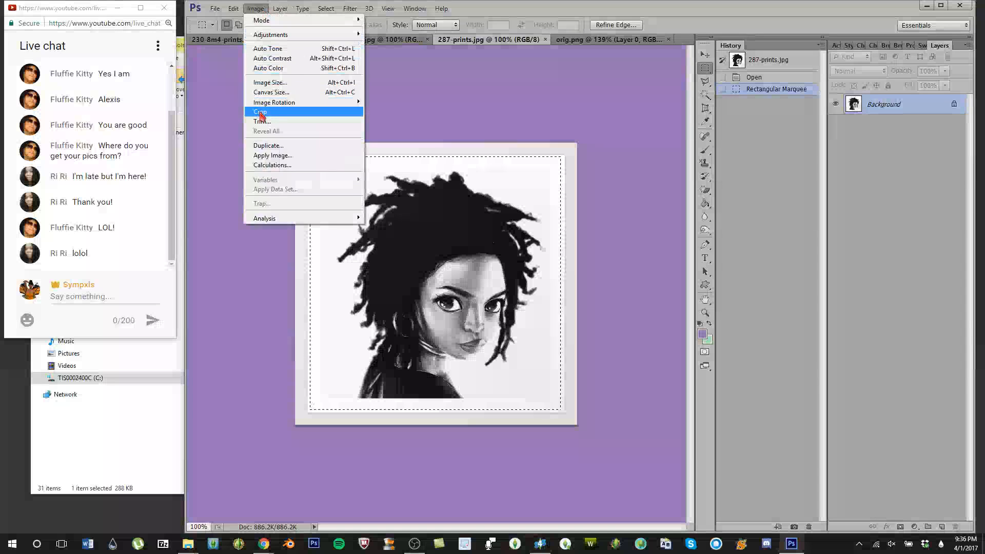
pyautogui.click(313, 126)
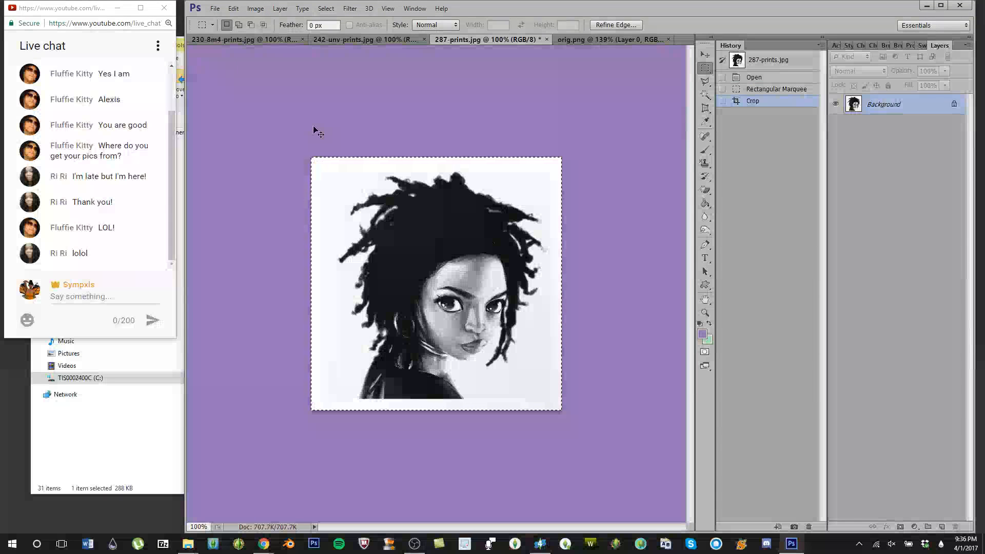
# Step: Clear the selection in 287-prints.jpg and set its image size to 312 by 423 pixels
pyautogui.hotkey('ctrl', 'alt', 'i')
pyautogui.write('312')
pyautogui.press('Tab')
pyautogui.write('4')
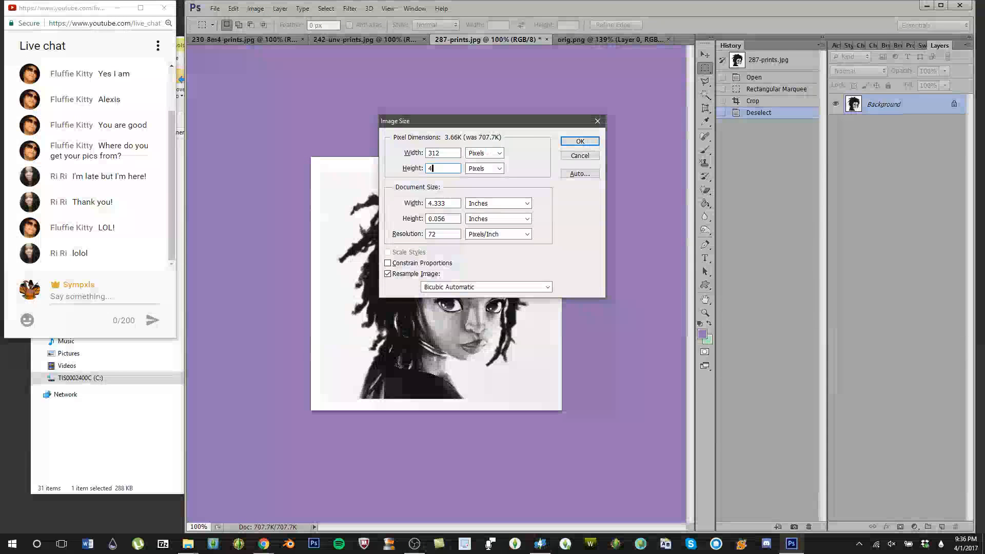
pyautogui.click(579, 143)
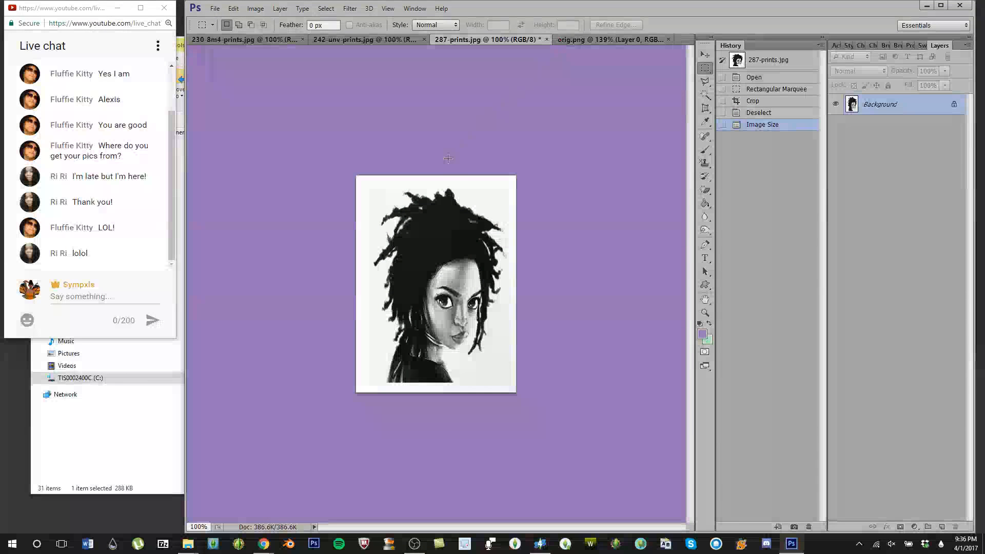
# Step: Copy the whole 287 print, close its file without saving, and paste the print over the selected painting area of orig.png
pyautogui.click(547, 40)
pyautogui.click(511, 206)
pyautogui.hotkey('ctrl', 'v')
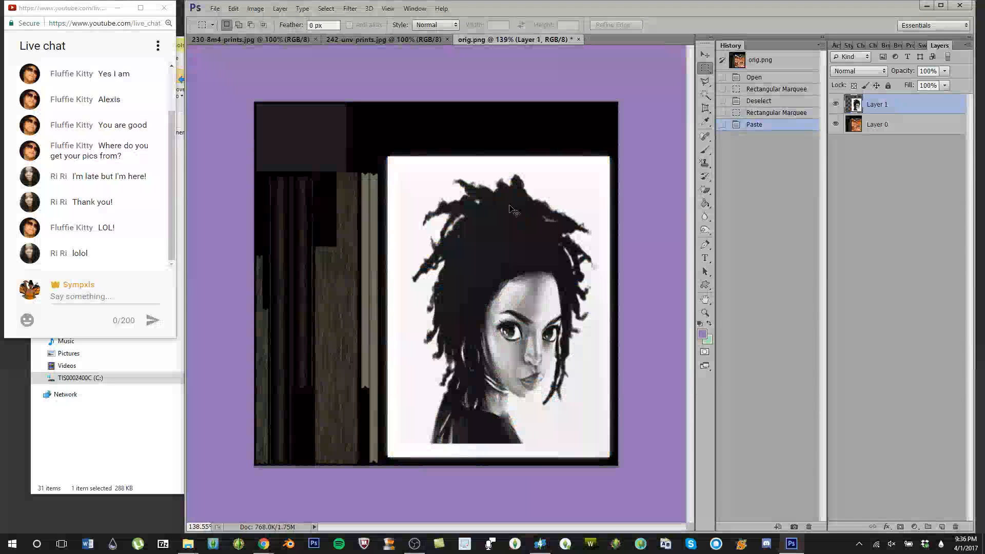
# Step: Save the texture with the 287 print as a PNG named 14 in the Duchess365 folder, and undo the paste in orig.png
pyautogui.hotkey('ctrl', 'shift', 's')
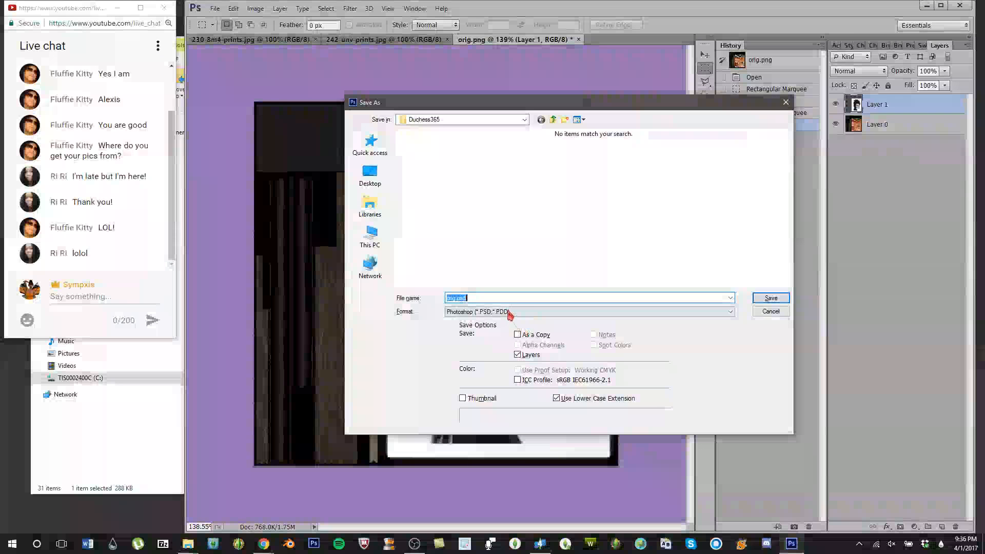
pyautogui.click(505, 311)
pyautogui.click(469, 494)
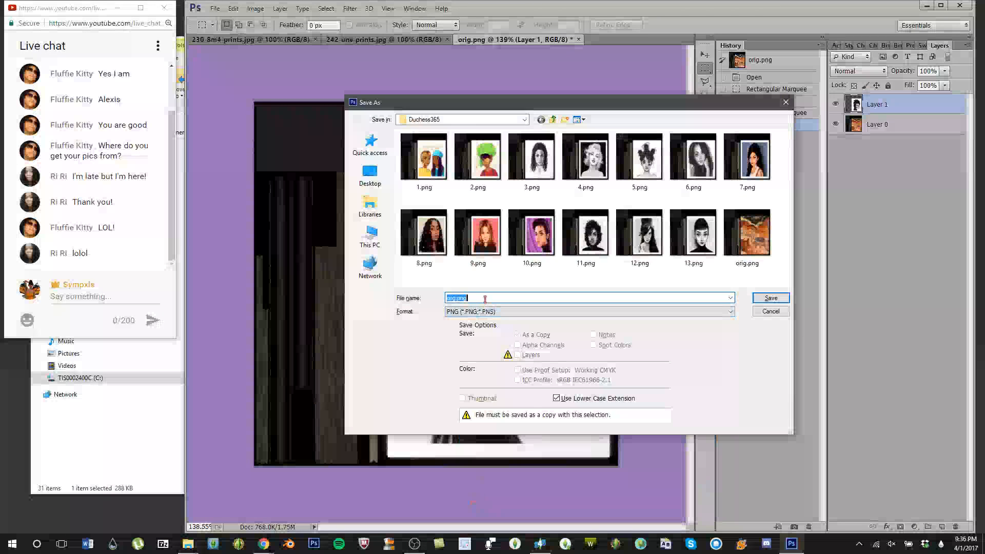
pyautogui.write('14')
pyautogui.click(771, 298)
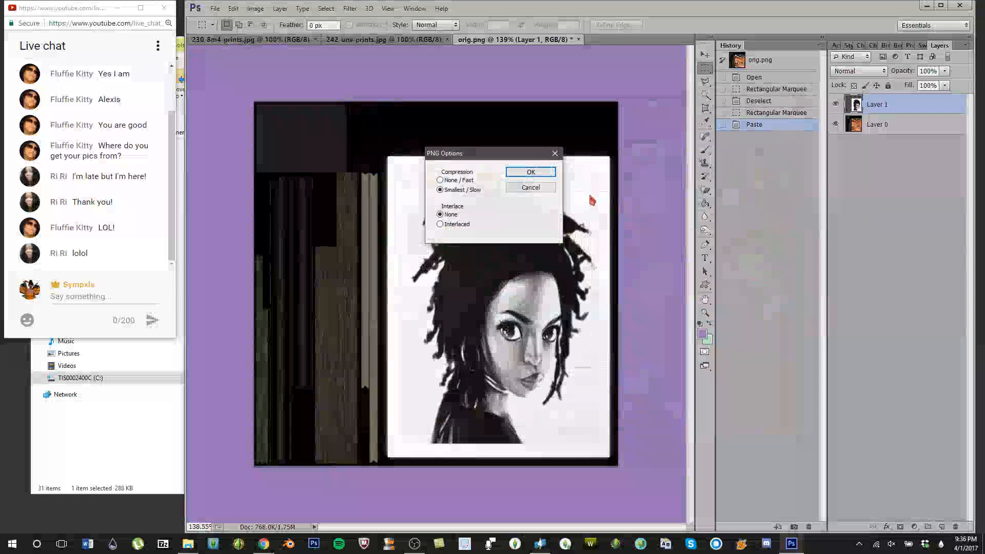
pyautogui.click(531, 172)
pyautogui.hotkey('ctrl', 'z')
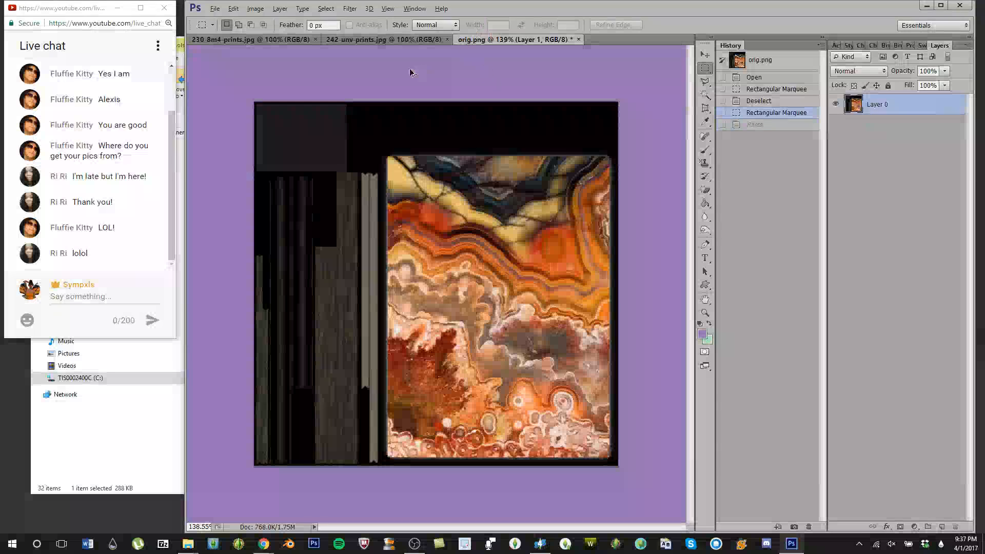
# Step: Bring up 242-unv-prints.jpg and crop it to the outer edge of the print's white border
pyautogui.click(378, 41)
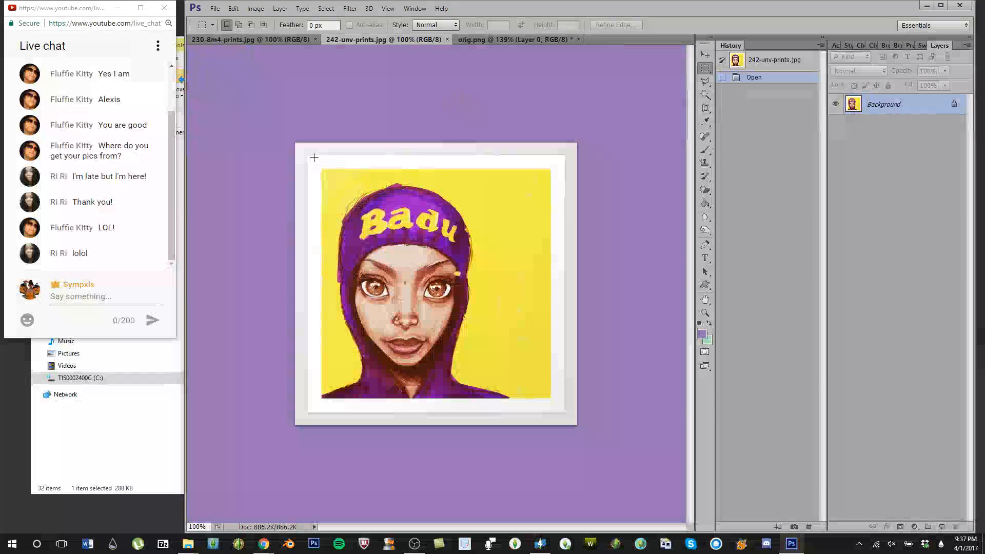
pyautogui.moveTo(309, 156); pyautogui.dragTo(563, 410)
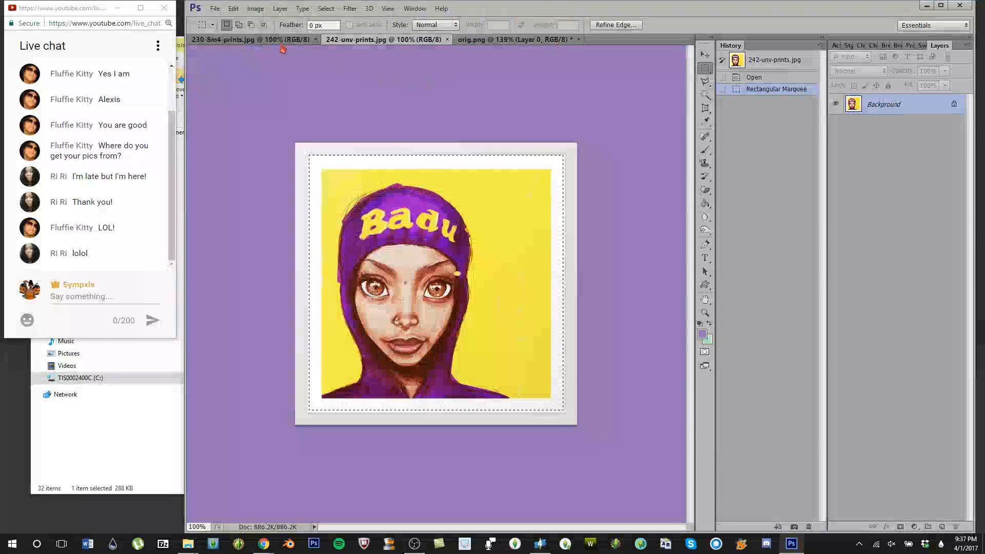
pyautogui.click(256, 9)
pyautogui.click(297, 115)
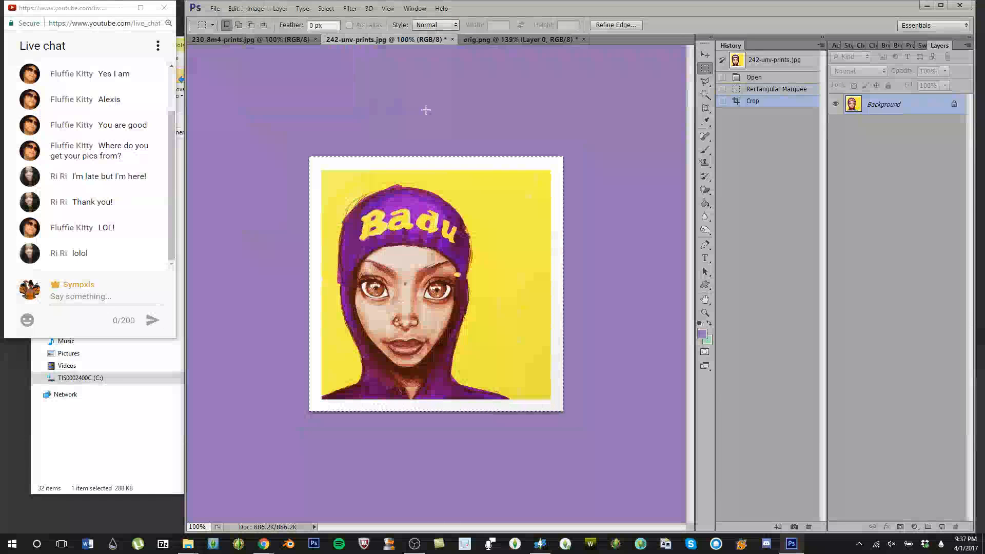
# Step: Clear the selection in 242-unv-prints.jpg and set its image size to 312 by 423 pixels
pyautogui.hotkey('ctrl', 'd')
pyautogui.hotkey('ctrl', 'alt', 'i')
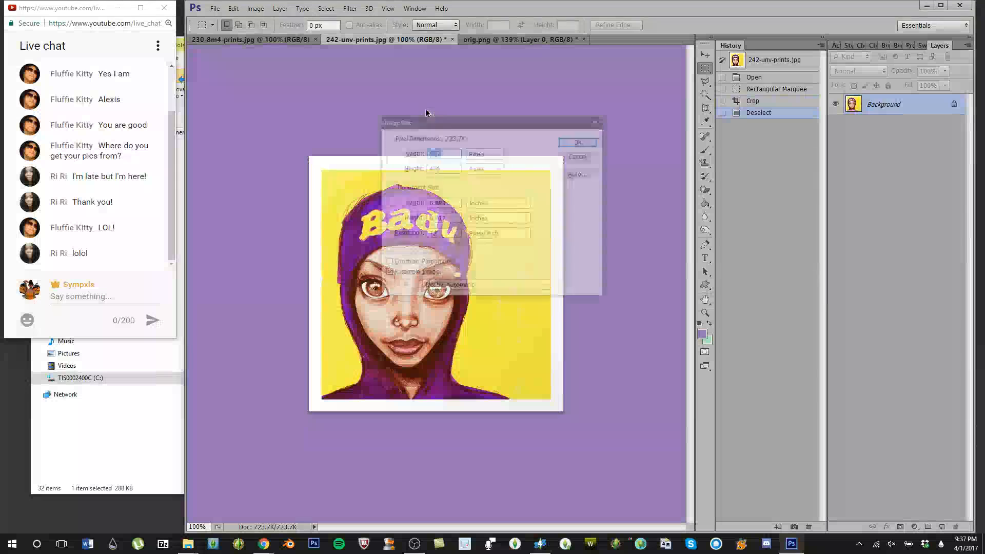
pyautogui.write('312')
pyautogui.press('Tab')
pyautogui.write('4')
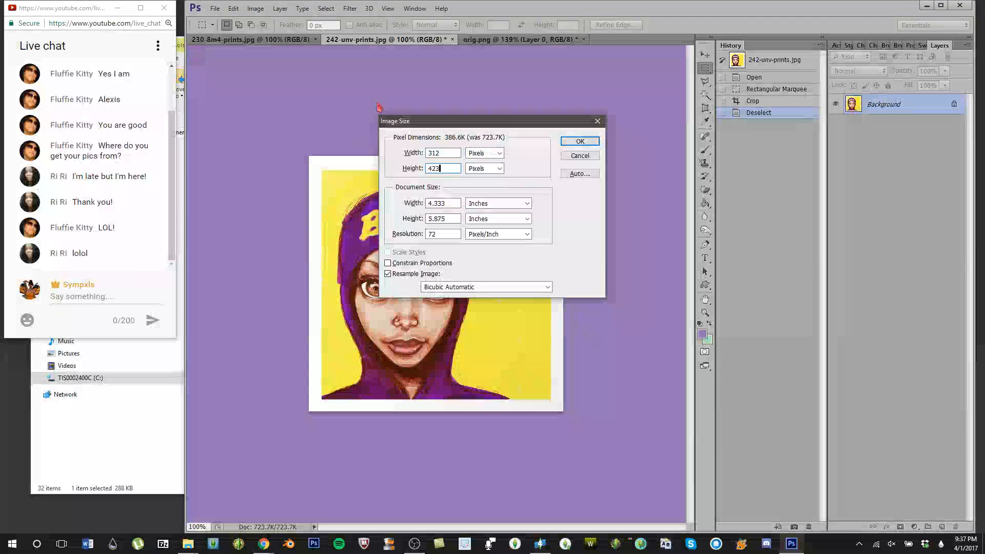
pyautogui.click(568, 142)
# Step: Copy the whole 242-unv print, close its file without saving, and paste the print over the selected painting area of orig.png
pyautogui.hotkey('ctrl', 'a')
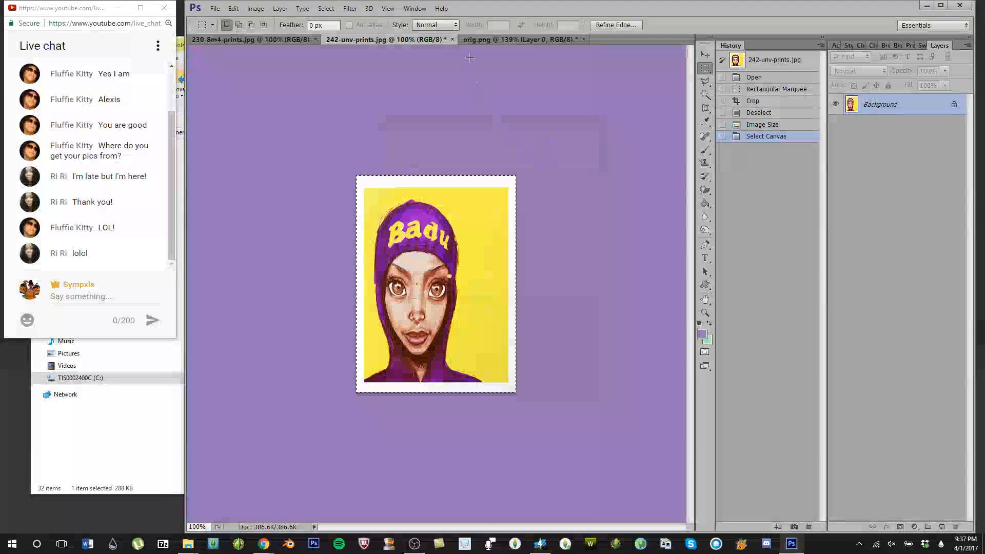
pyautogui.click(452, 40)
pyautogui.click(505, 205)
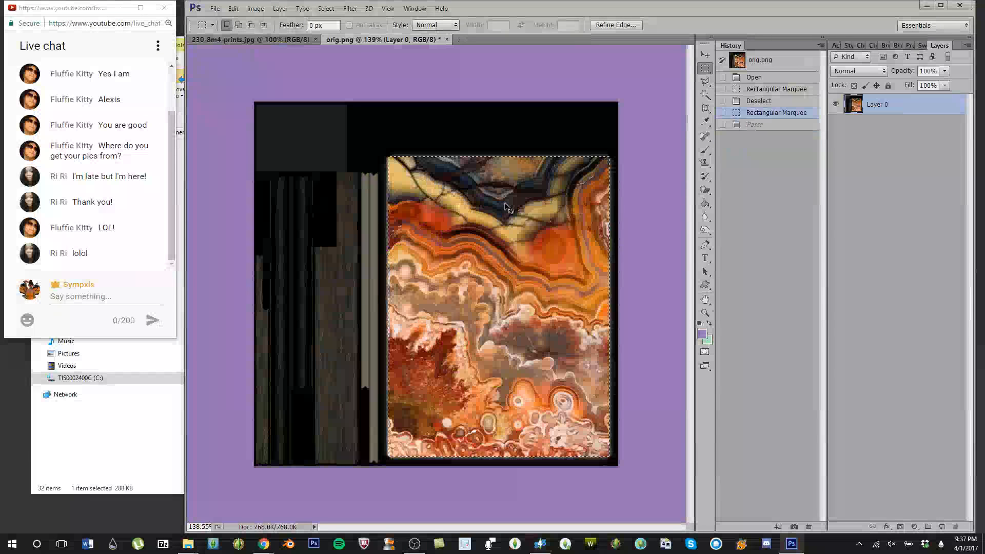
pyautogui.hotkey('ctrl', 'v')
pyautogui.hotkey('ctrl', 't')
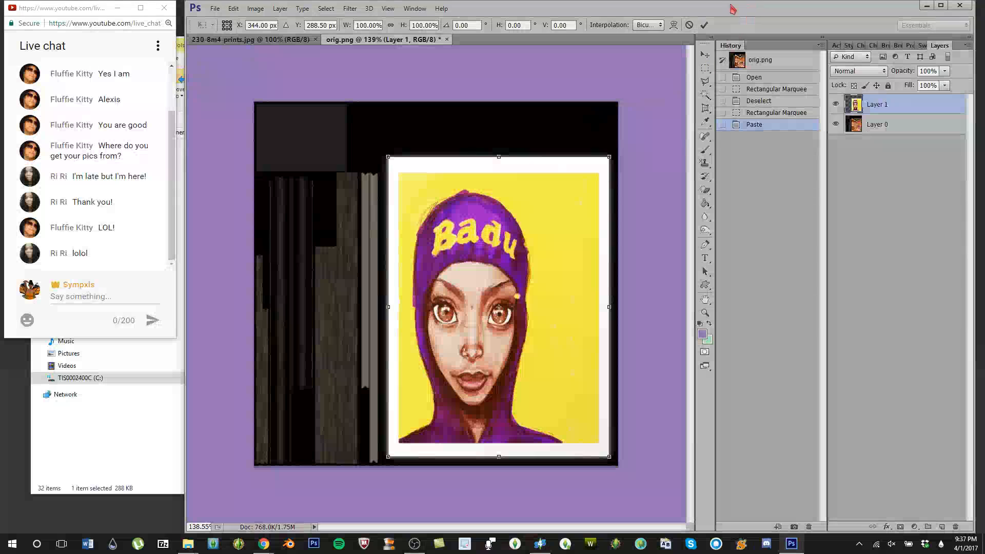
pyautogui.press('Return')
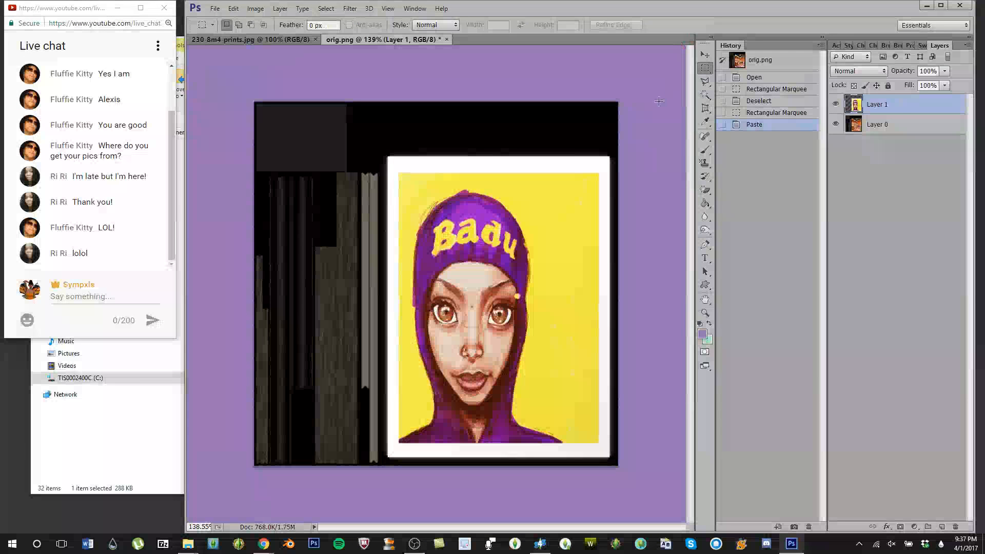
# Step: Save the texture with the 242-unv print as a PNG named 15 in the Duchess365 folder, and undo the paste in orig.png
pyautogui.hotkey('ctrl', 'shift', 's')
pyautogui.click(508, 312)
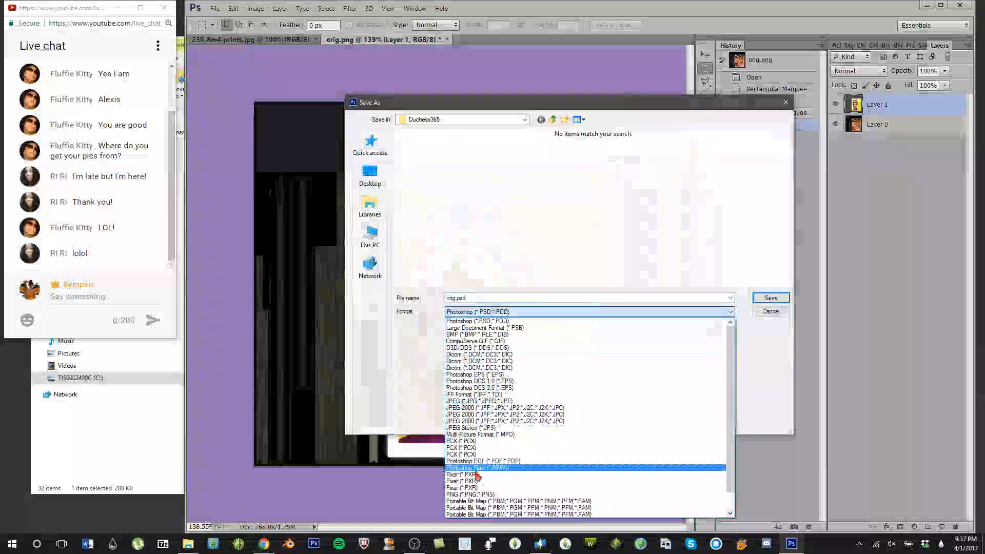
pyautogui.click(480, 498)
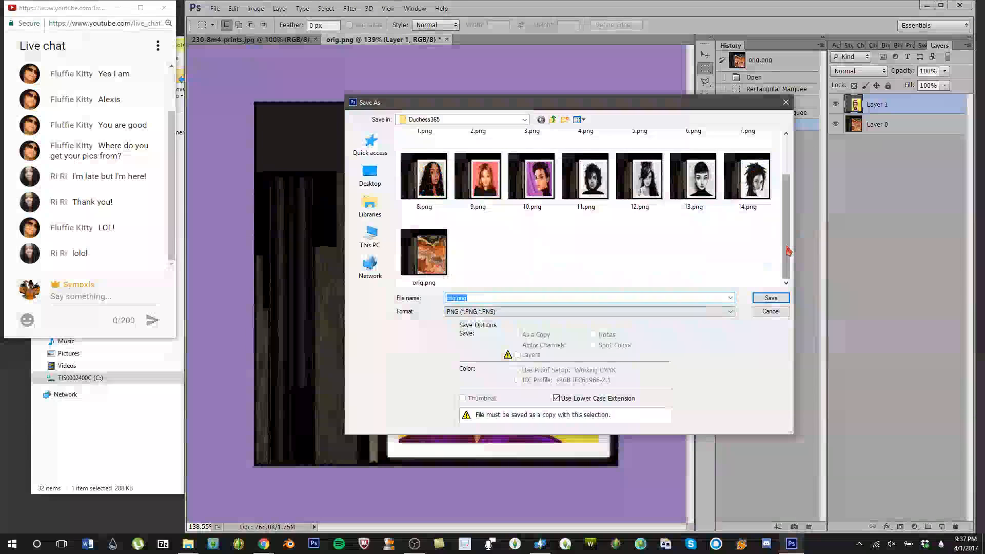
pyautogui.write('15')
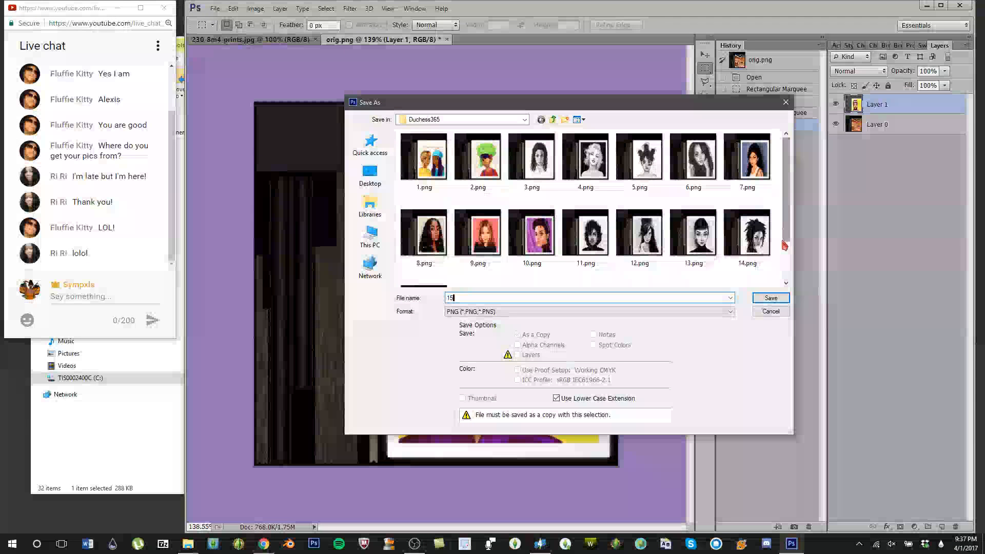
pyautogui.click(770, 298)
pyautogui.click(534, 171)
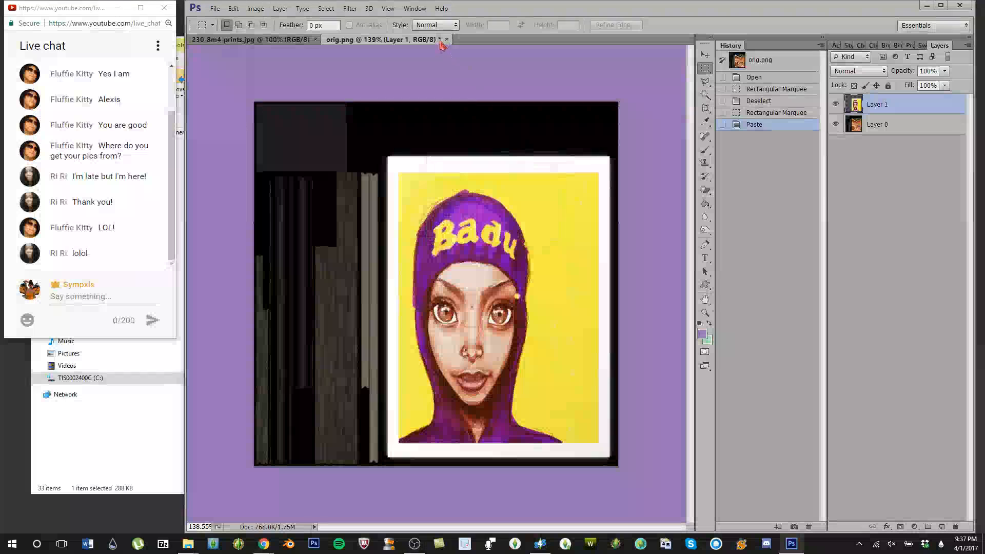
pyautogui.hotkey('ctrl', 'z')
# Step: Bring up 230-8m4-prints.jpg and crop it to the outer edge of the print's white border
pyautogui.click(286, 41)
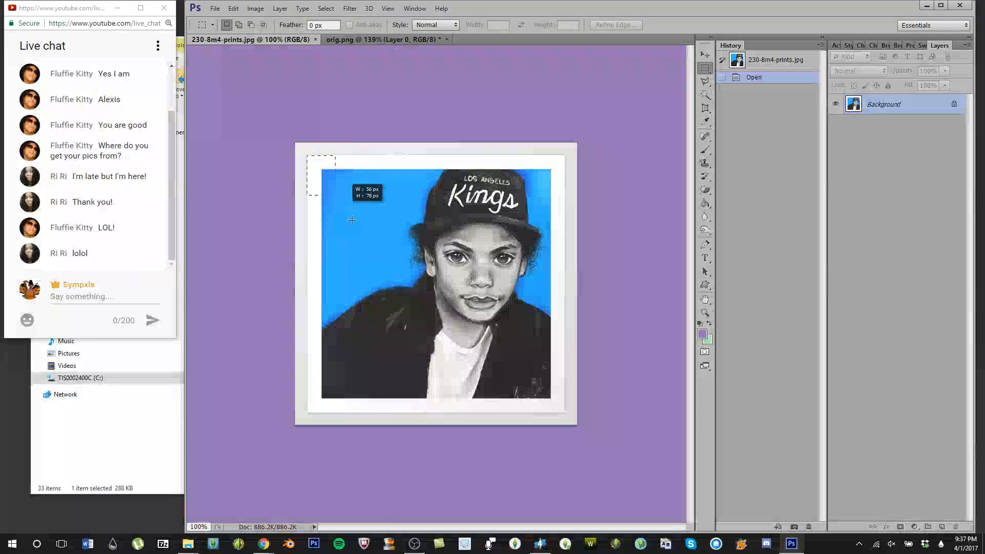
pyautogui.moveTo(536, 401); pyautogui.dragTo(563, 410)
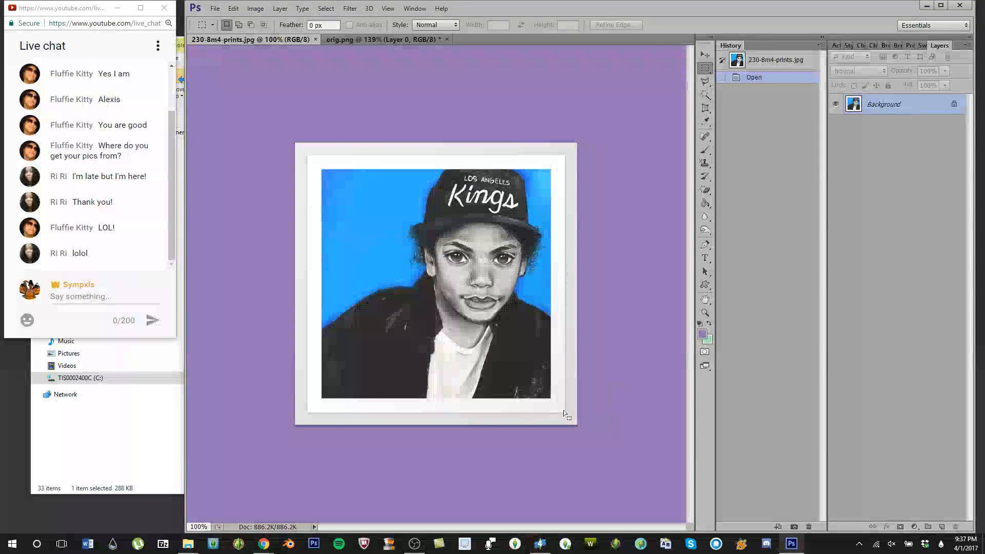
pyautogui.click(255, 8)
pyautogui.click(272, 108)
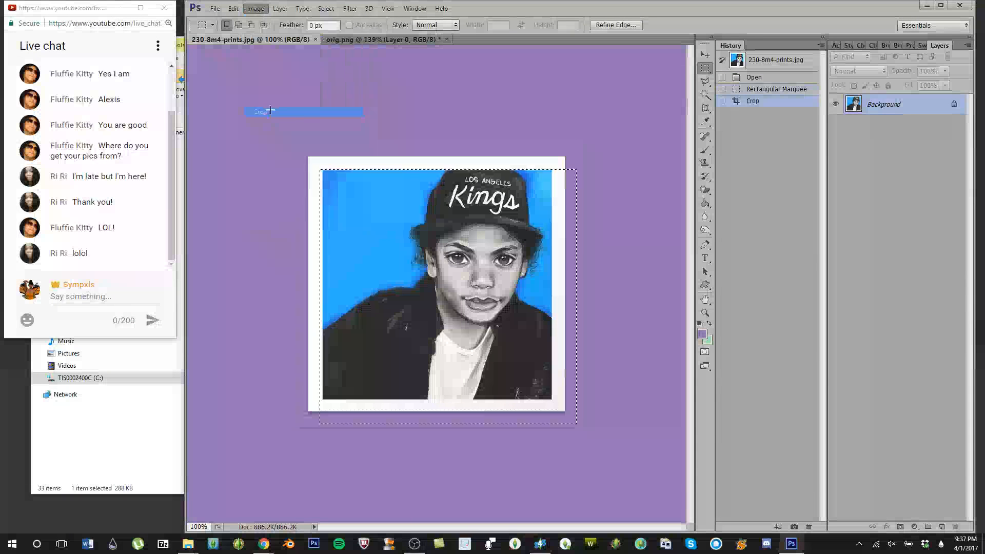
# Step: Clear the selection in 230-8m4-prints.jpg and set its image size to 312 by 423 pixels
pyautogui.hotkey('ctrl', 'd')
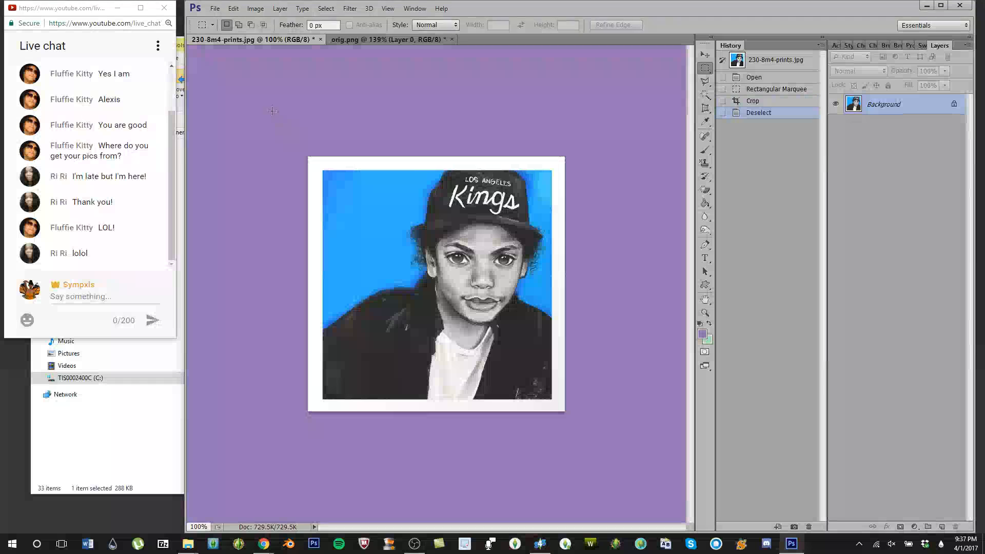
pyautogui.hotkey('ctrl', 'alt', 'i')
pyautogui.write('312424')
pyautogui.click(579, 141)
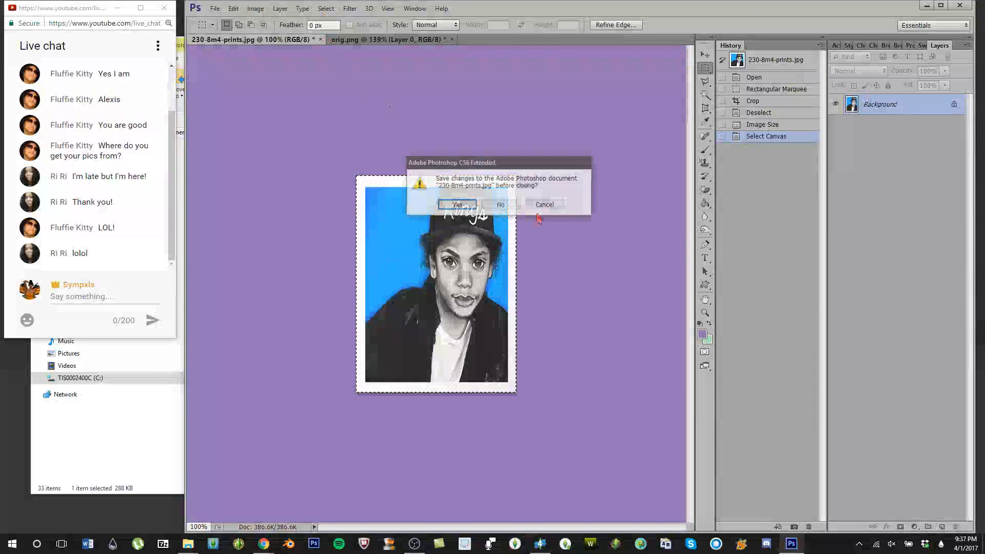
# Step: Copy the whole 230-8m4 print, close its file without saving, and paste the print over the selected painting area of orig.png
pyautogui.click(501, 205)
pyautogui.hotkey('ctrl', 'v')
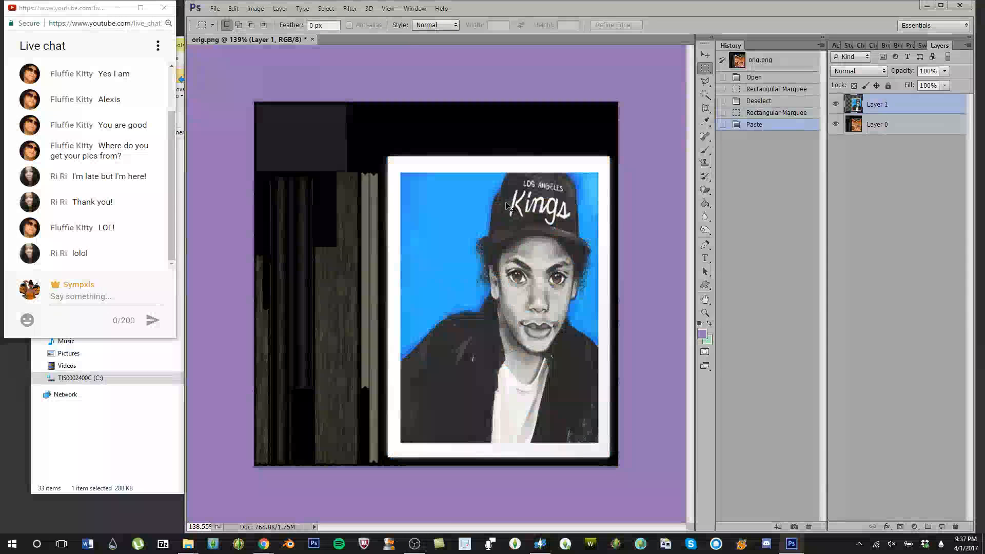
# Step: Save the texture with the 230-8m4 print as a PNG named 16 in the Duchess365 folder, and undo the paste in orig.png
pyautogui.hotkey('ctrl', 'shift', 's')
pyautogui.click(589, 311)
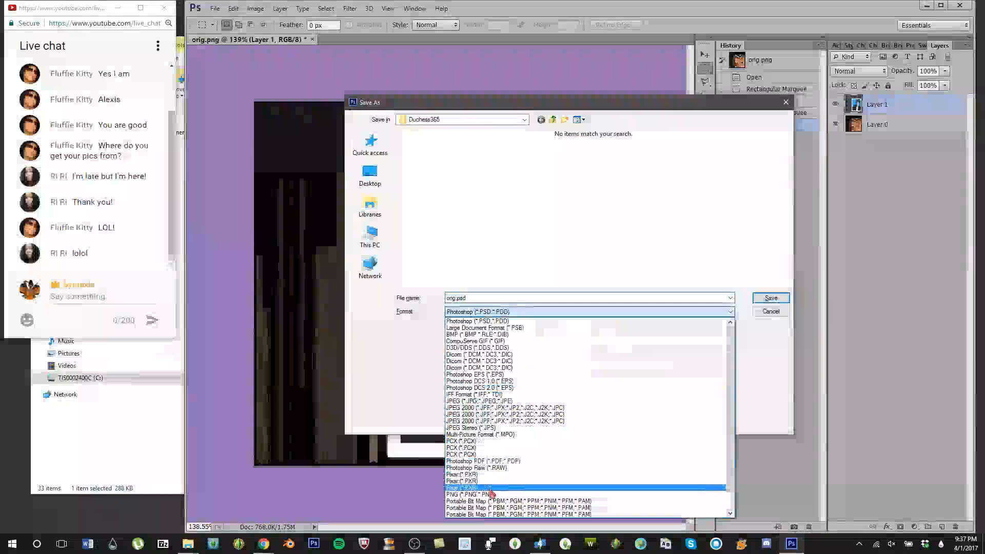
pyautogui.click(491, 495)
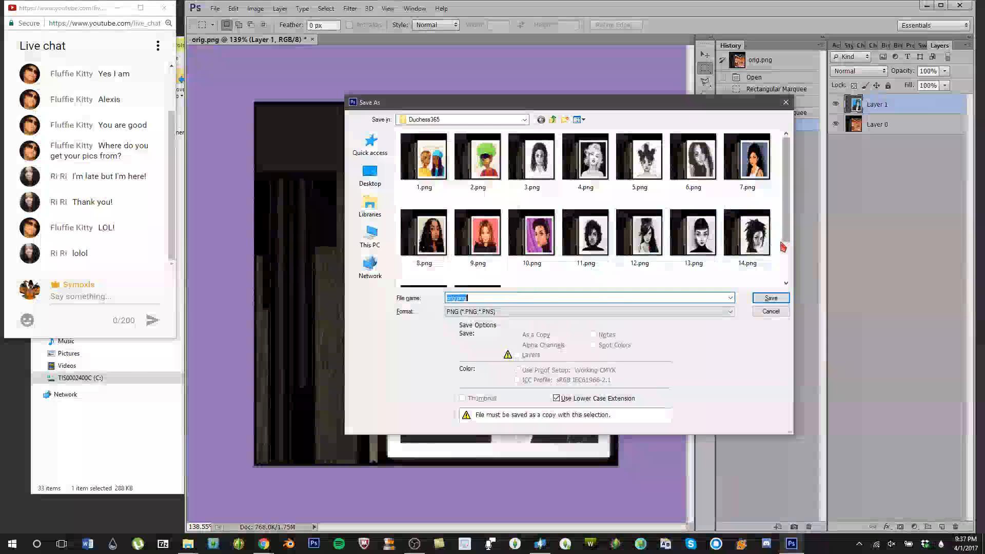
pyautogui.scroll(-2, 788, 254)
pyautogui.write('16')
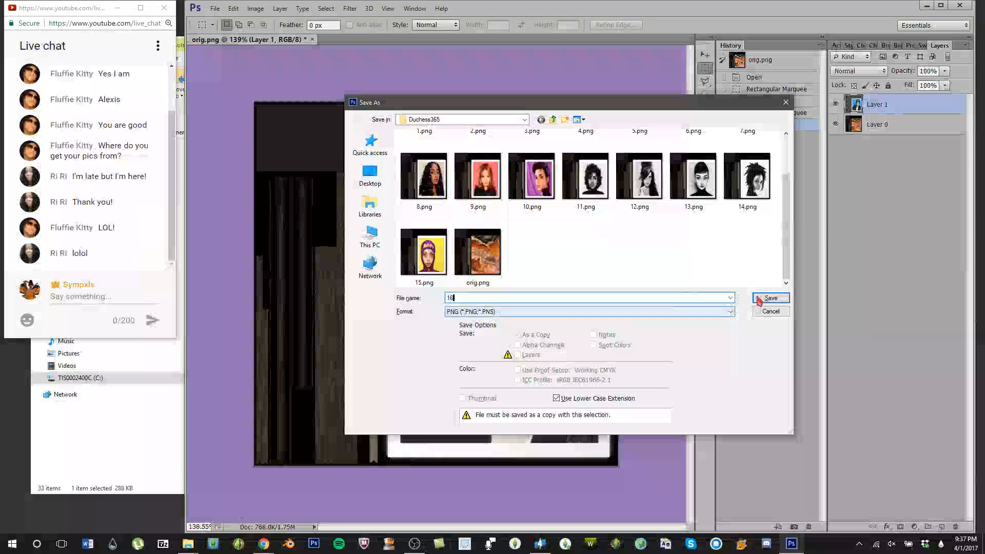
pyautogui.click(756, 299)
pyautogui.click(519, 169)
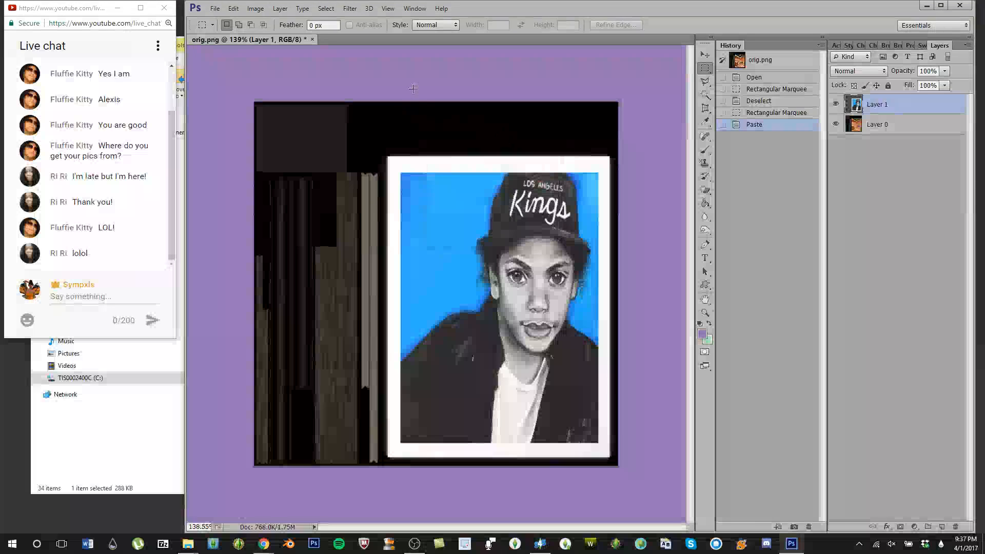
pyautogui.hotkey('ctrl', 'z')
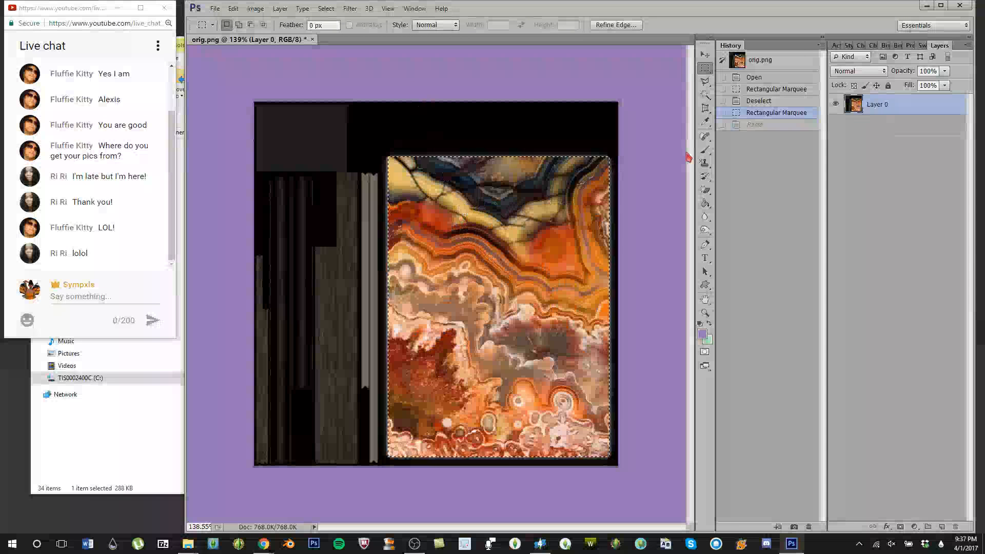
# Step: Minimize Photoshop and switch to the Duchess paintings package in Sims 4 Studio
pyautogui.click(926, 5)
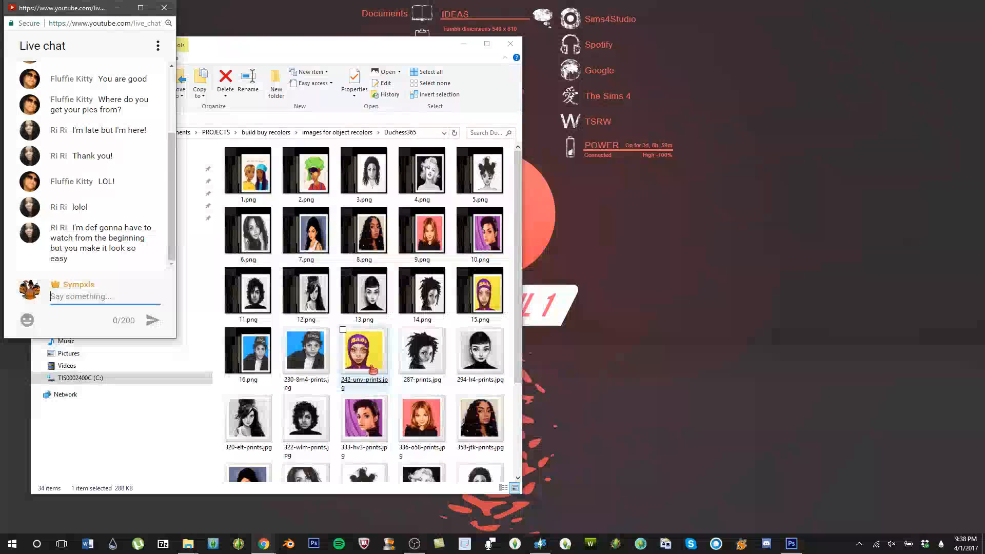
pyautogui.click(539, 543)
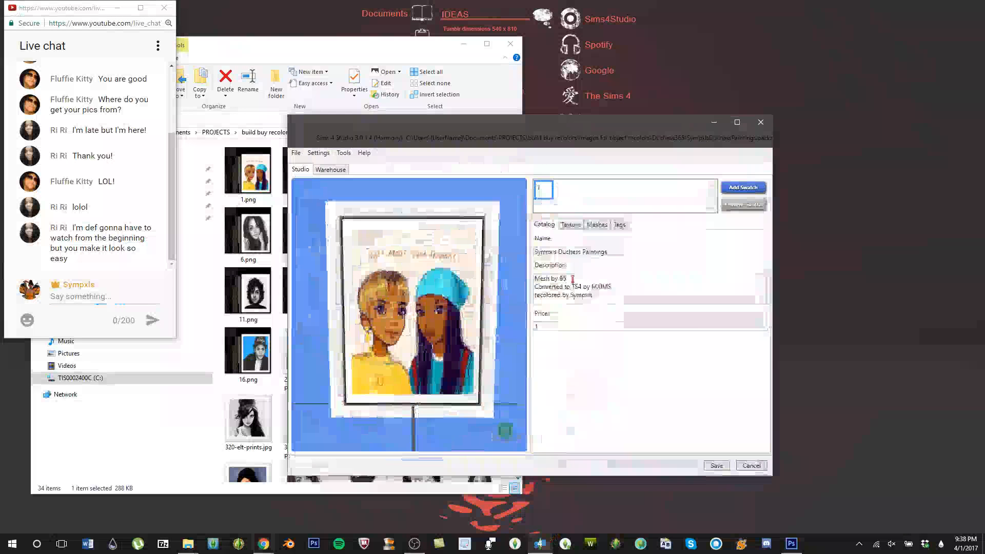
# Step: Add swatches 2 and 3 to the painting and import 2.png and 3.png as their textures
pyautogui.click(743, 187)
pyautogui.click(571, 224)
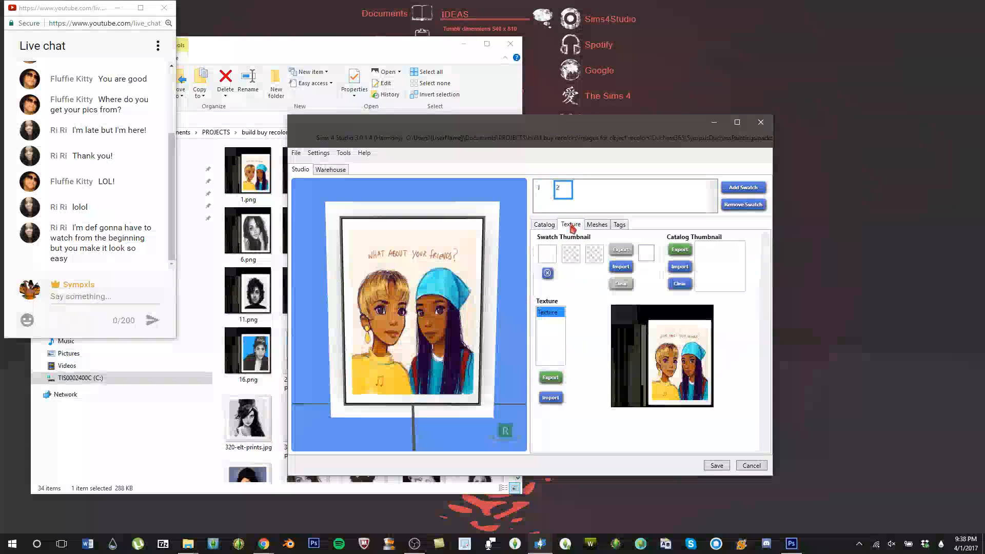
pyautogui.click(554, 398)
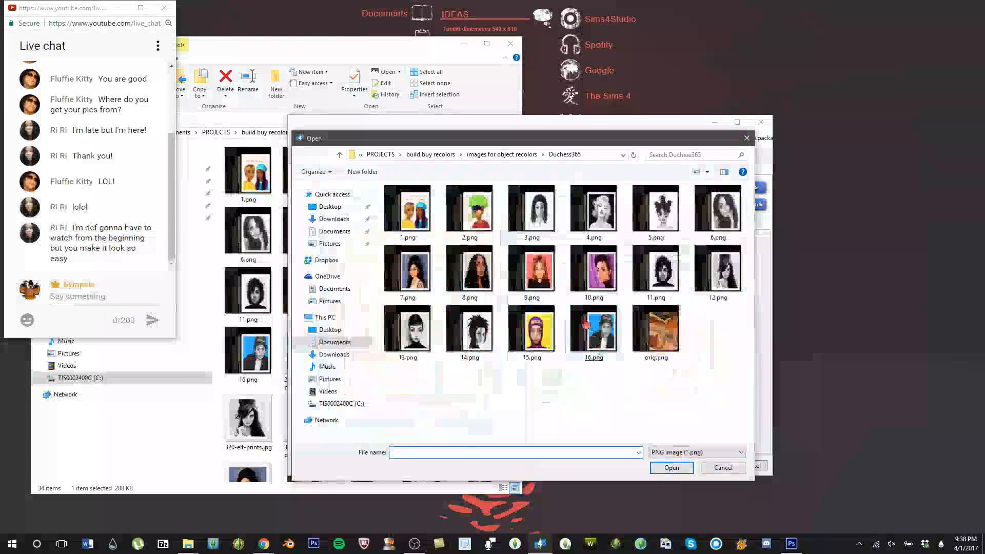
pyautogui.doubleClick(469, 207)
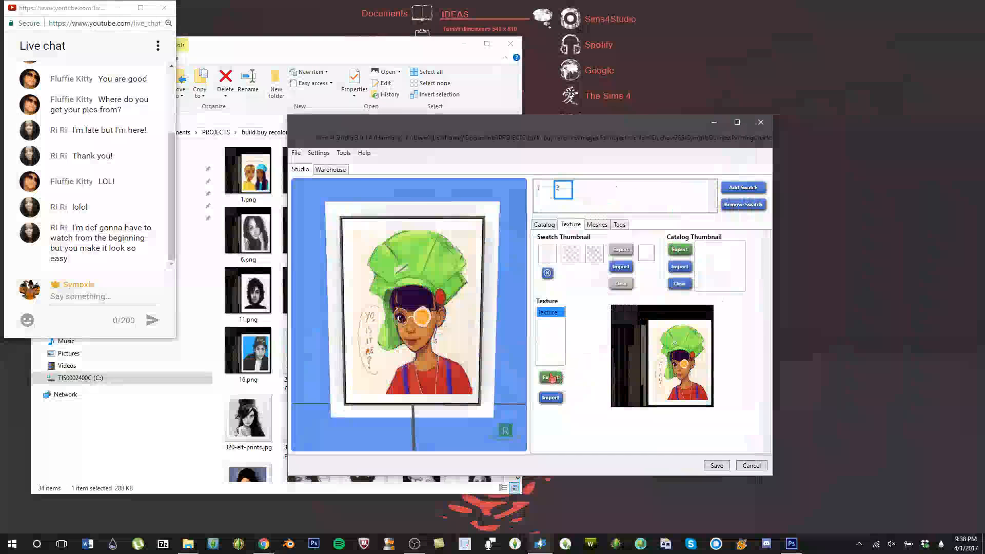
pyautogui.click(724, 190)
pyautogui.click(551, 398)
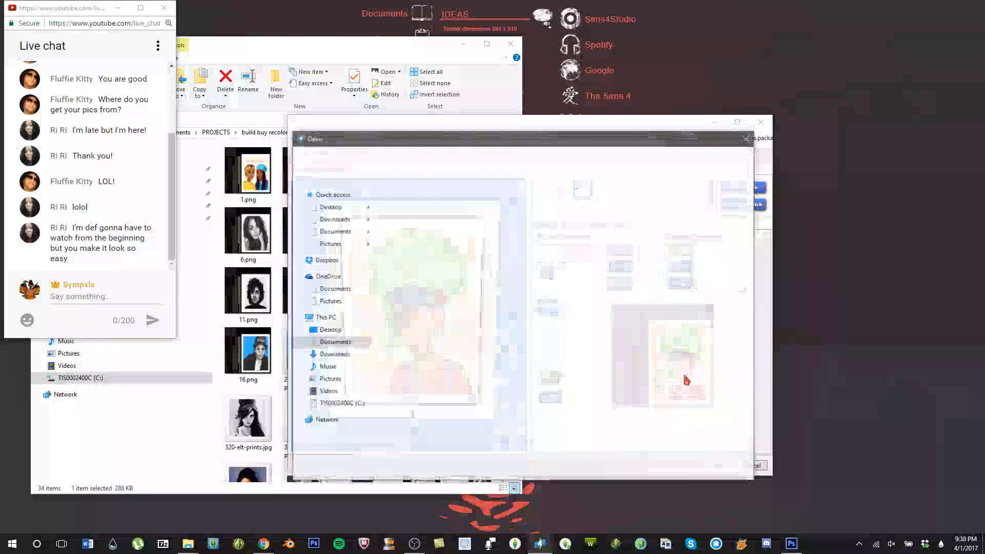
pyautogui.doubleClick(531, 208)
# Step: Add swatches 4 and 5 and import 4.png and 5.png as their textures
pyautogui.click(743, 187)
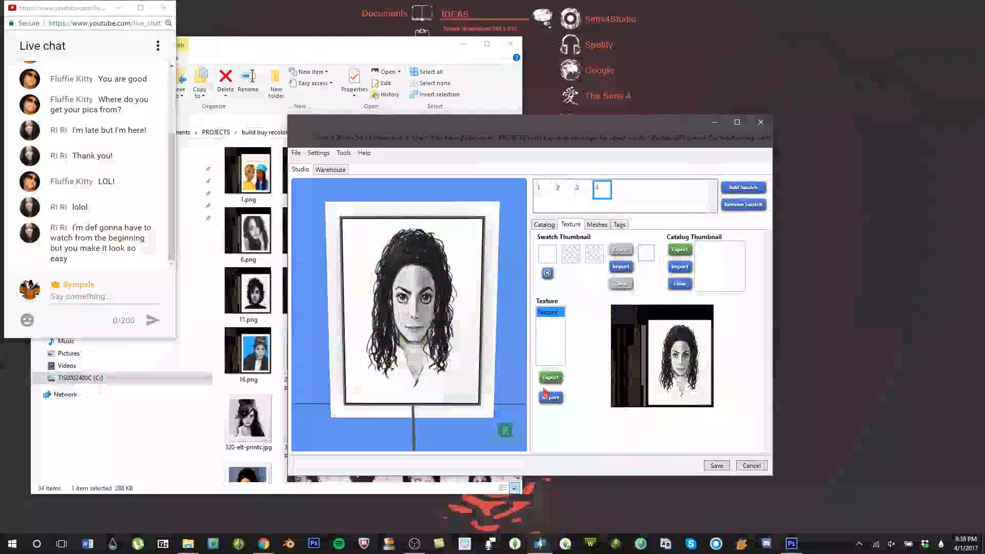
pyautogui.click(550, 398)
pyautogui.doubleClick(719, 205)
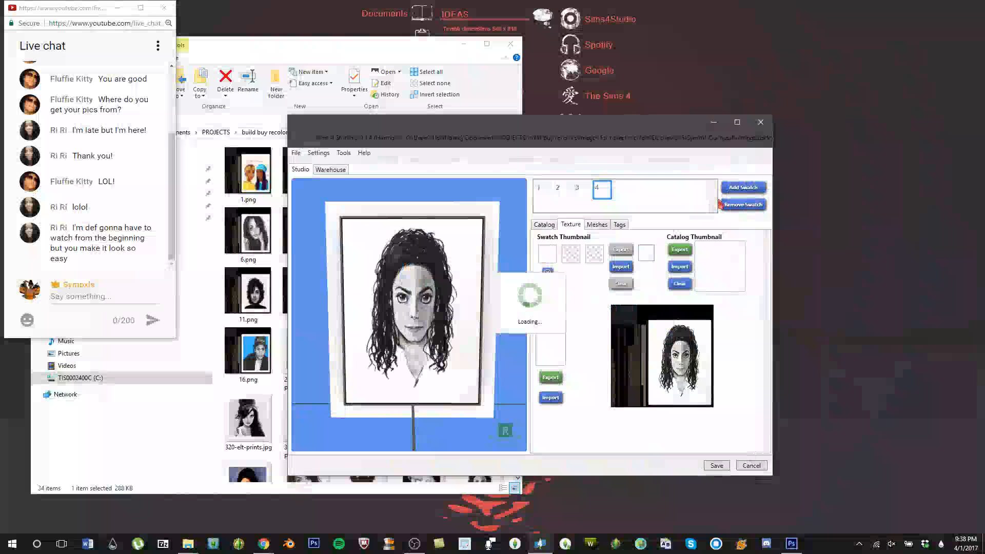
pyautogui.click(737, 187)
pyautogui.click(550, 398)
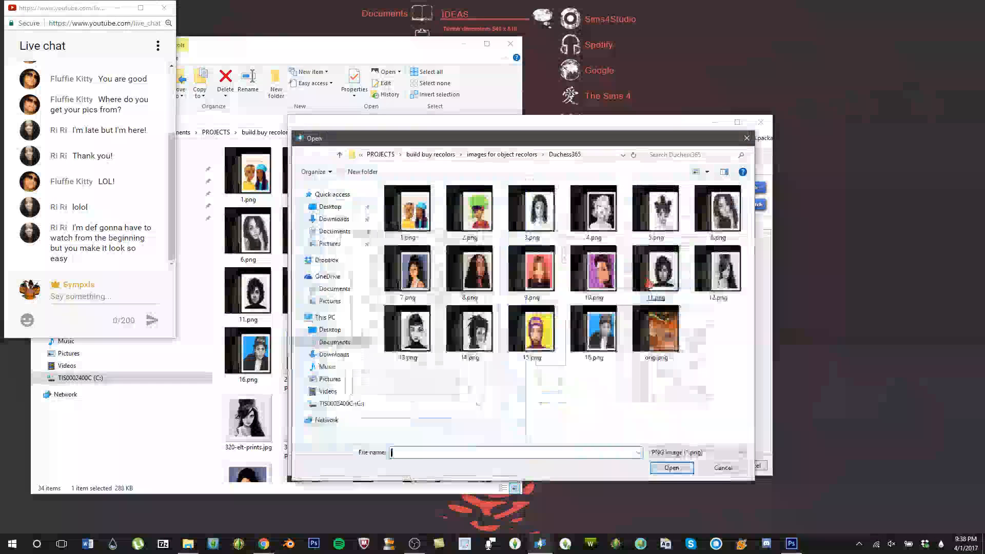
pyautogui.doubleClick(657, 208)
# Step: Add swatches 6 and 7 and import 6.png and 7.png as their textures
pyautogui.click(743, 187)
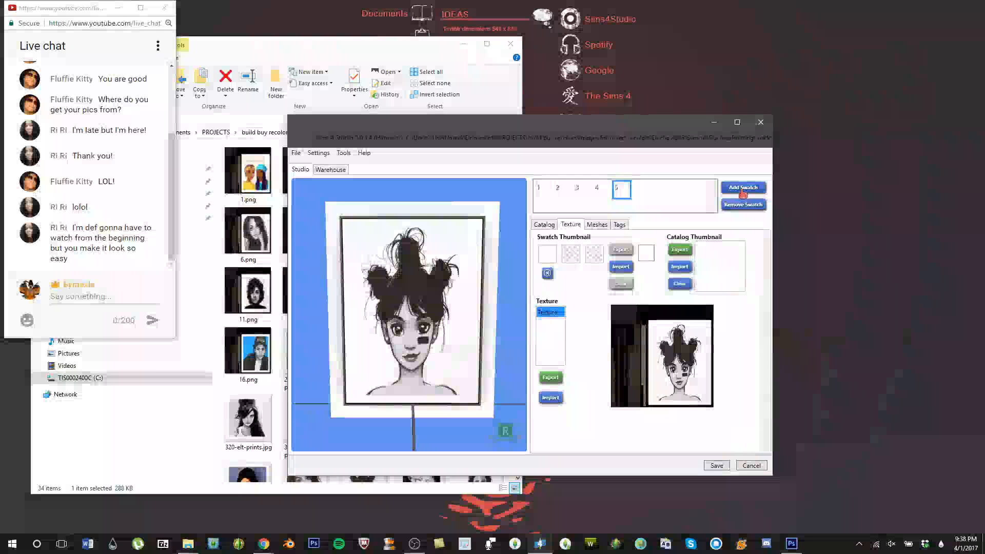
pyautogui.click(550, 398)
pyautogui.doubleClick(719, 208)
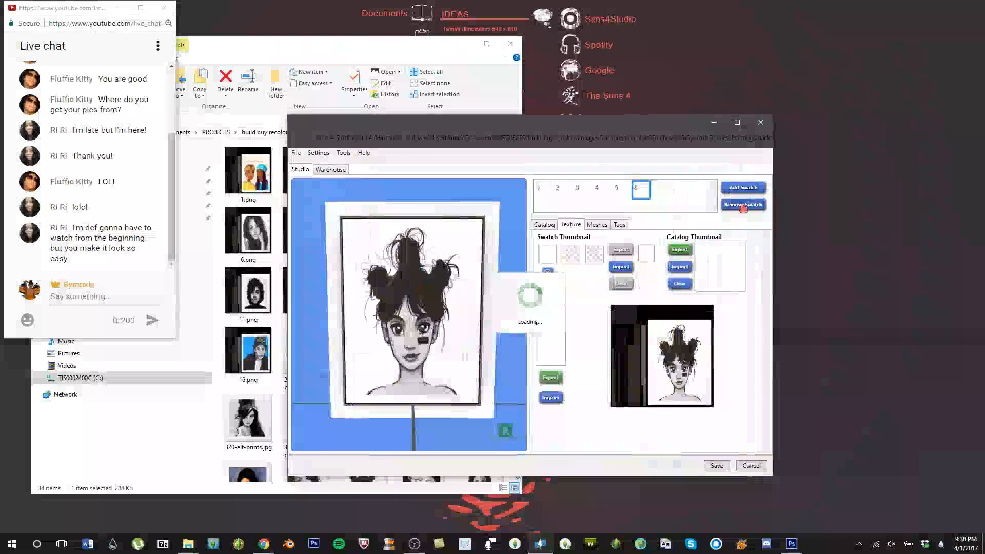
pyautogui.click(738, 189)
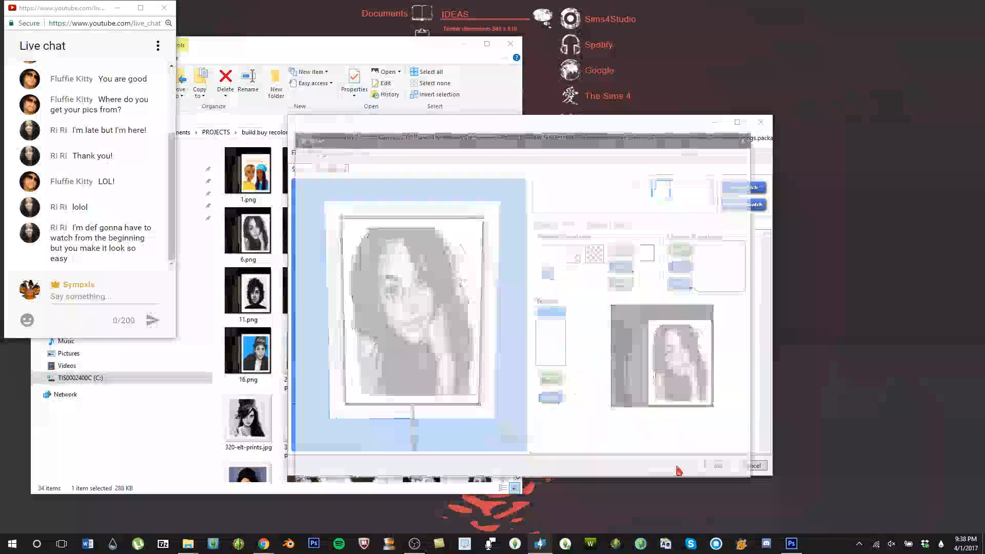
pyautogui.doubleClick(413, 269)
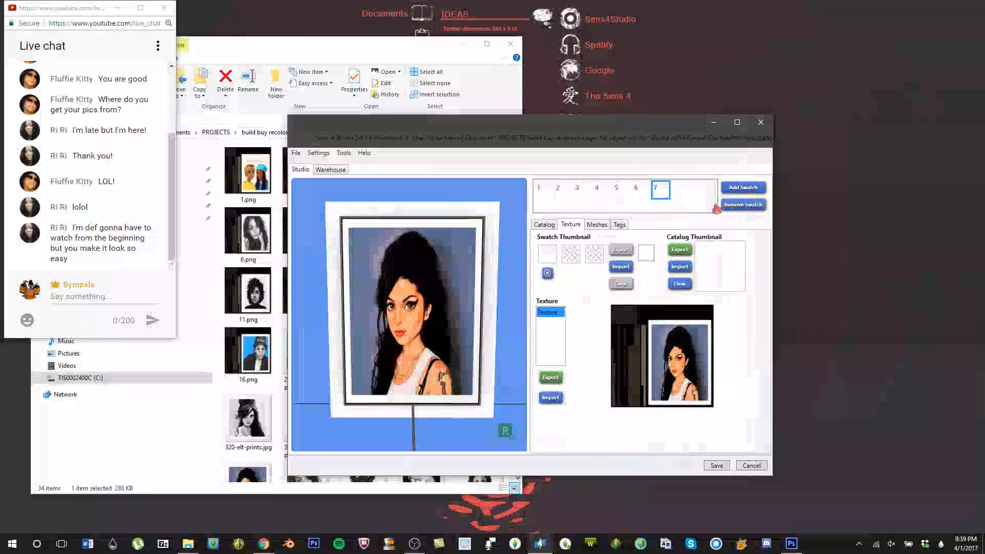
# Step: Add swatches 8, 9 and 10 and import 8.png, 9.png and 10.png as their textures
pyautogui.click(560, 398)
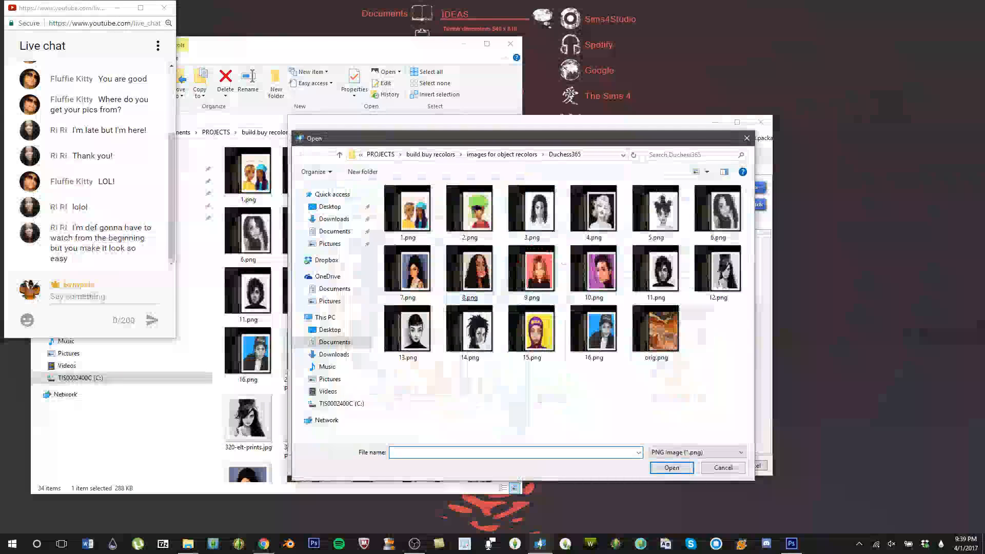
pyautogui.doubleClick(489, 270)
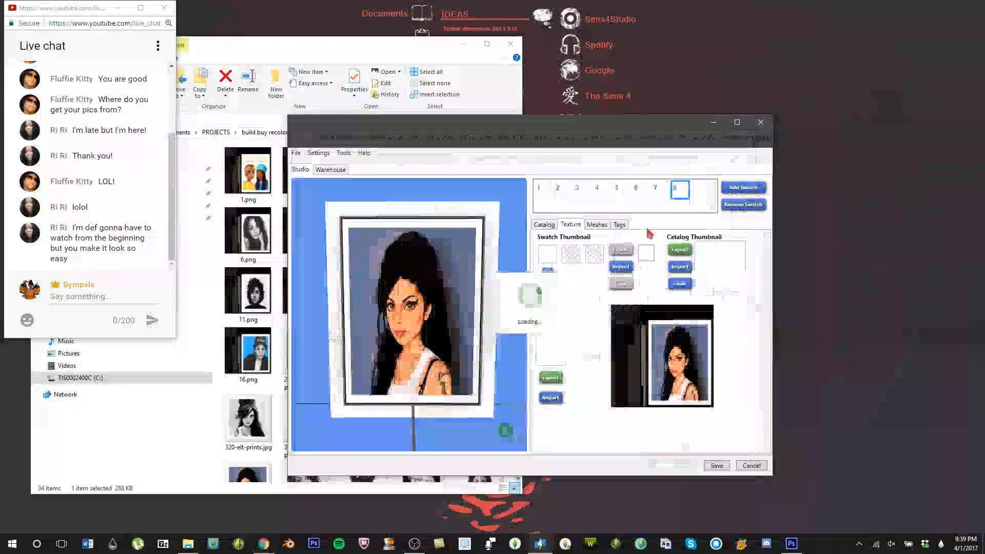
pyautogui.click(541, 401)
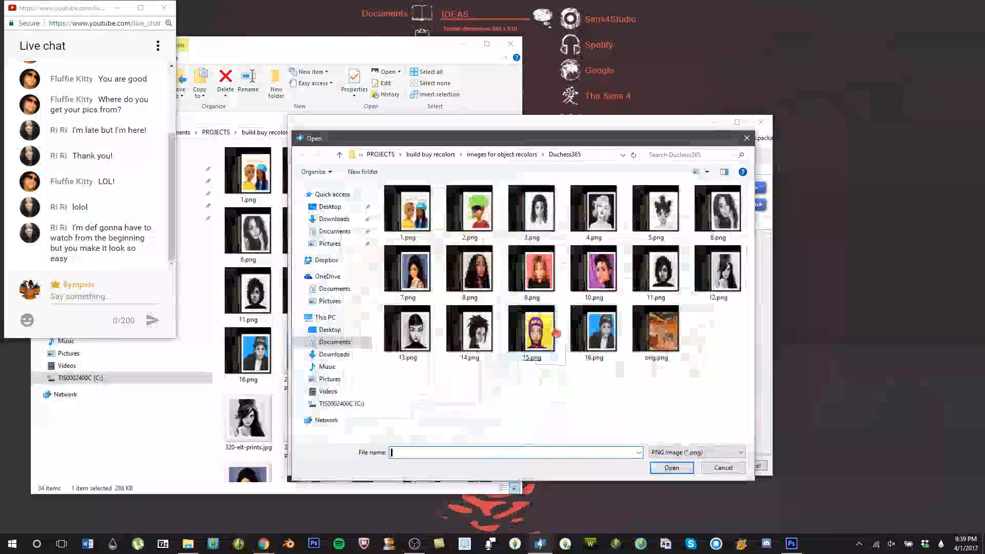
pyautogui.doubleClick(543, 270)
pyautogui.click(562, 378)
pyautogui.press('Return')
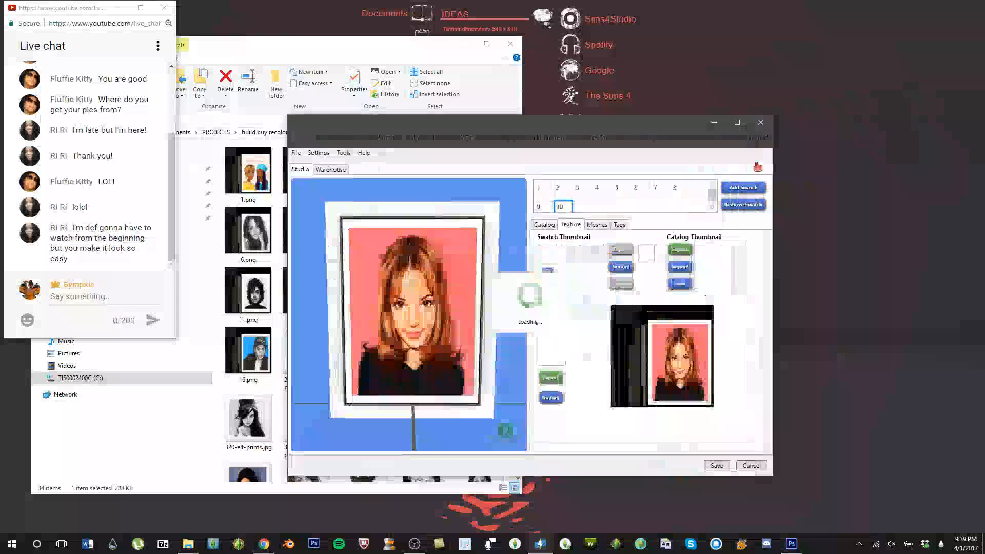
# Step: Add swatches 11 and 12 and import 11.png and 12.png as their textures
pyautogui.click(749, 188)
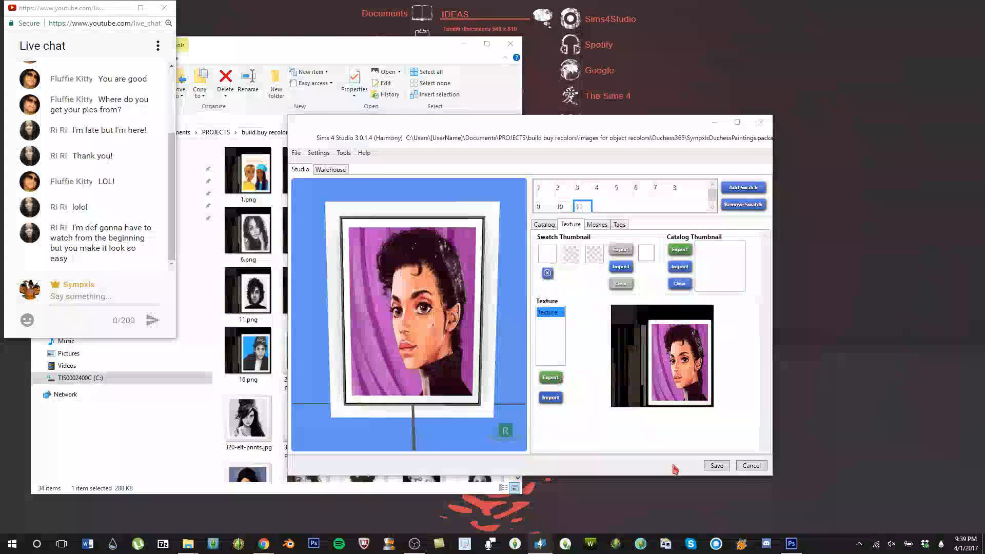
pyautogui.click(550, 397)
pyautogui.doubleClick(596, 323)
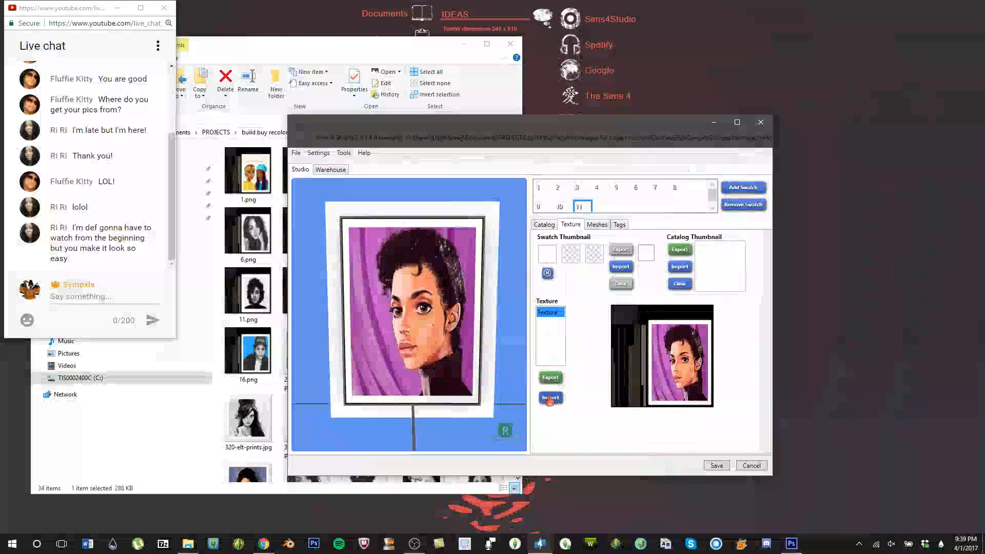
pyautogui.doubleClick(664, 277)
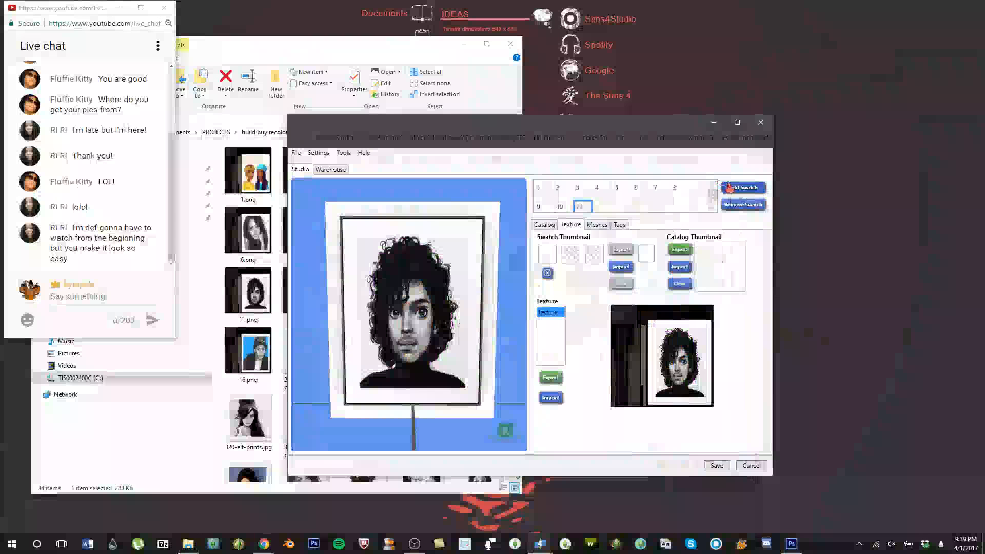
pyautogui.click(679, 265)
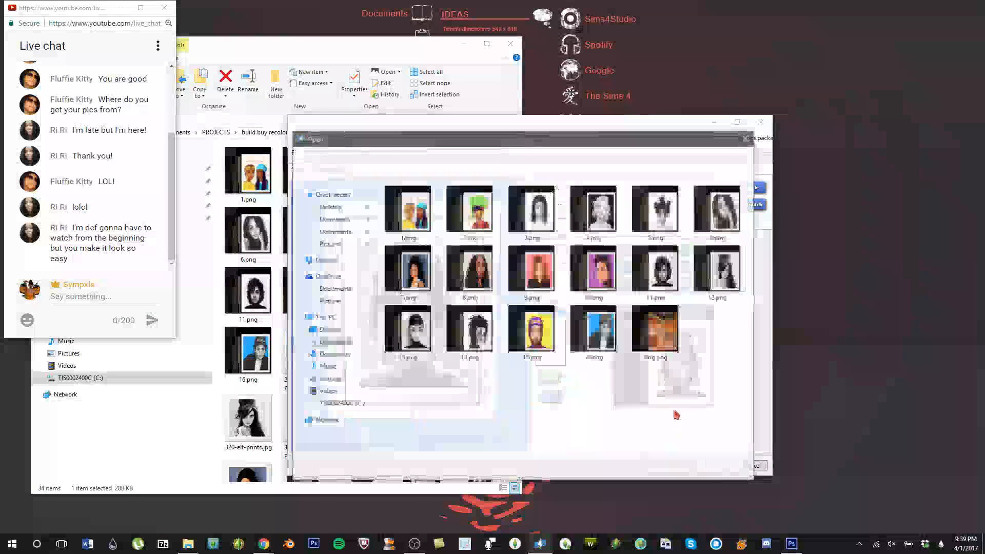
pyautogui.doubleClick(712, 272)
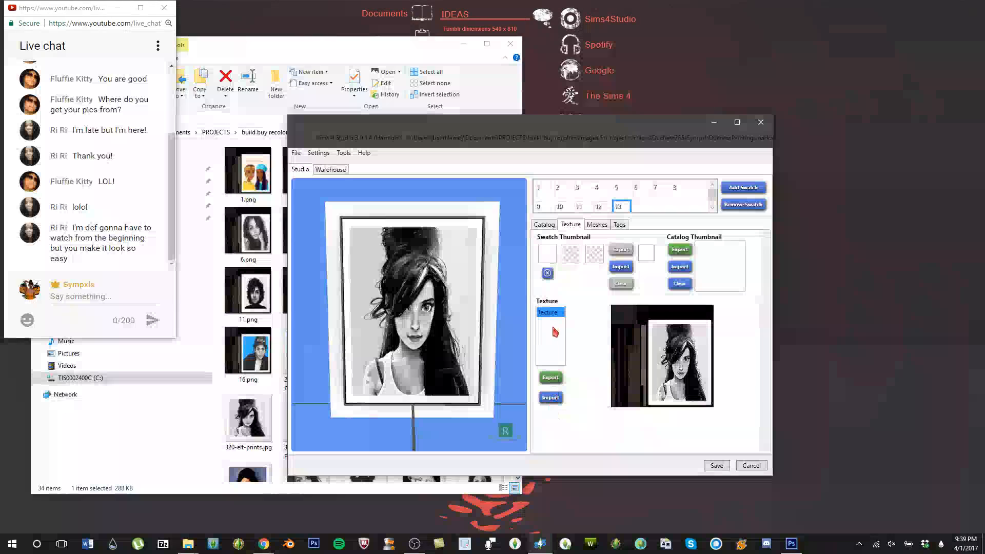
# Step: Add swatches 13 and 14 and import 13.png and 14.png as their textures
pyautogui.click(548, 396)
pyautogui.click(429, 328)
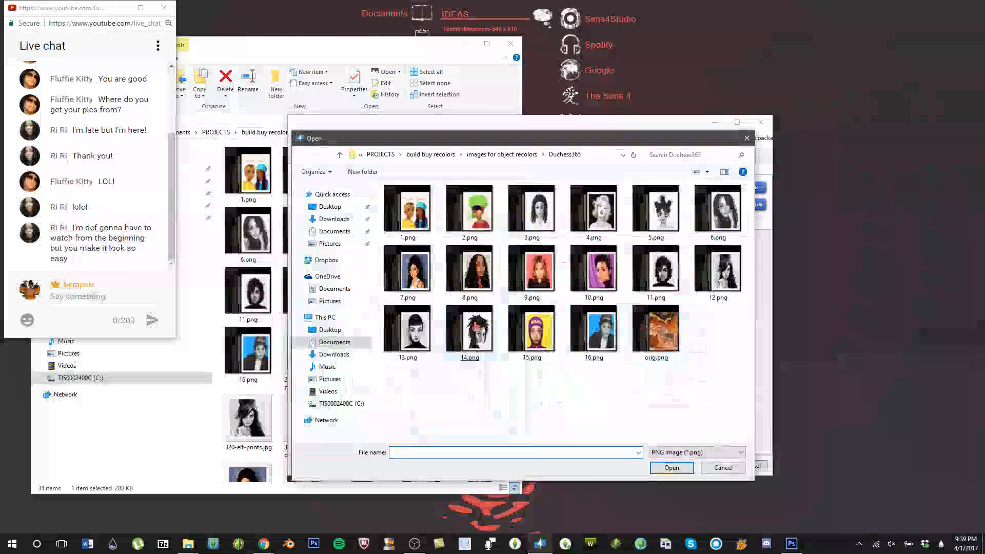
pyautogui.doubleClick(428, 328)
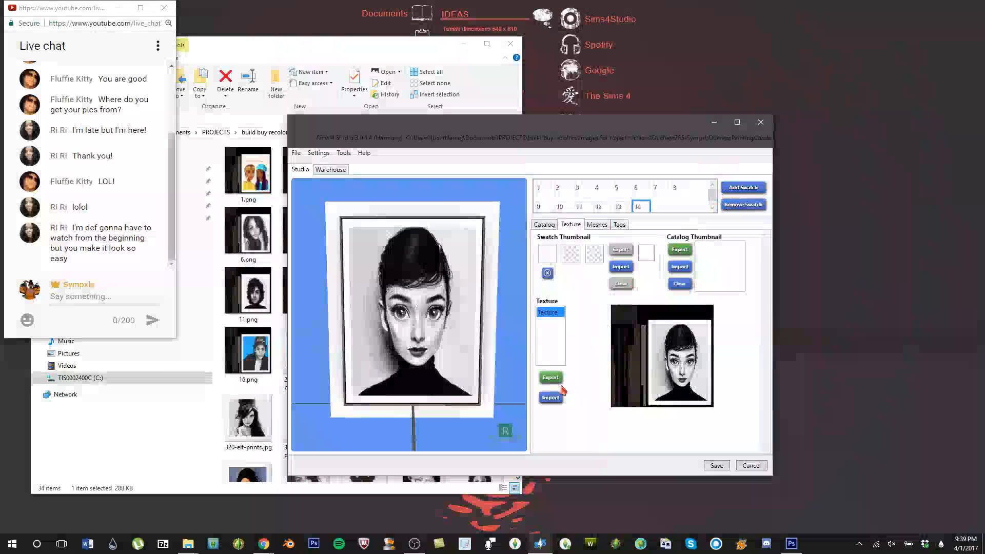
pyautogui.click(551, 397)
pyautogui.click(478, 346)
pyautogui.doubleClick(480, 348)
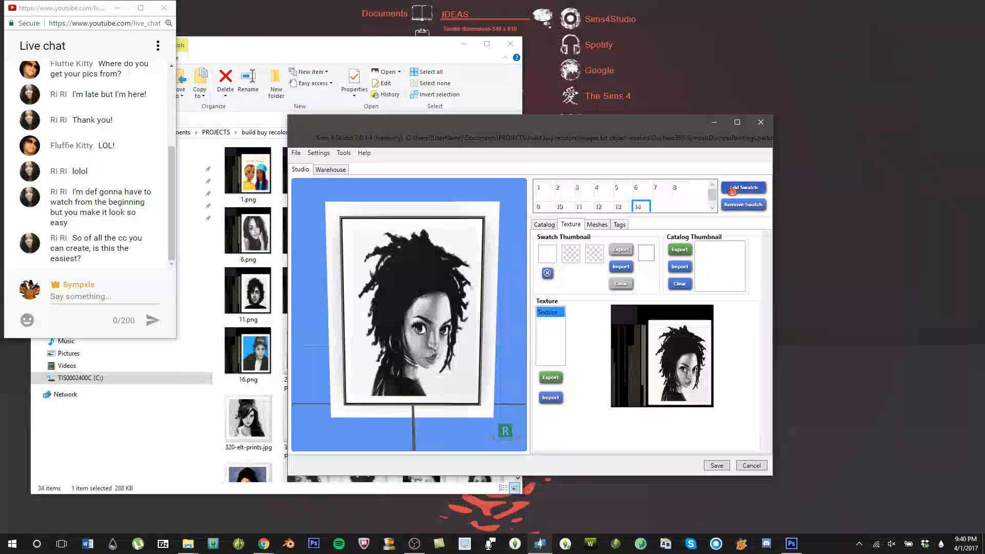
# Step: Check swatch 13, then add swatches 15 and 16 with 15.png and 16.png as their textures
pyautogui.click(618, 206)
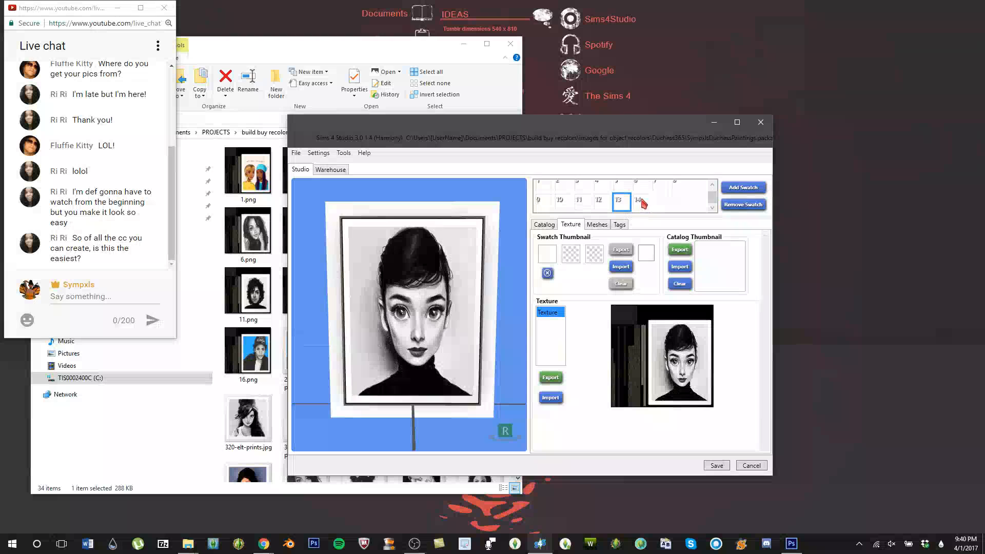
pyautogui.click(550, 397)
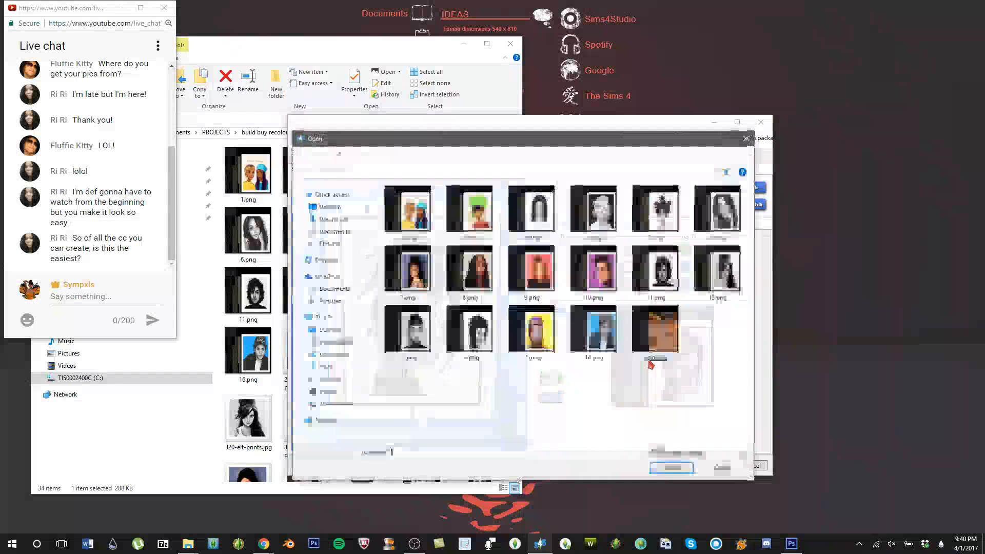
pyautogui.doubleClick(532, 329)
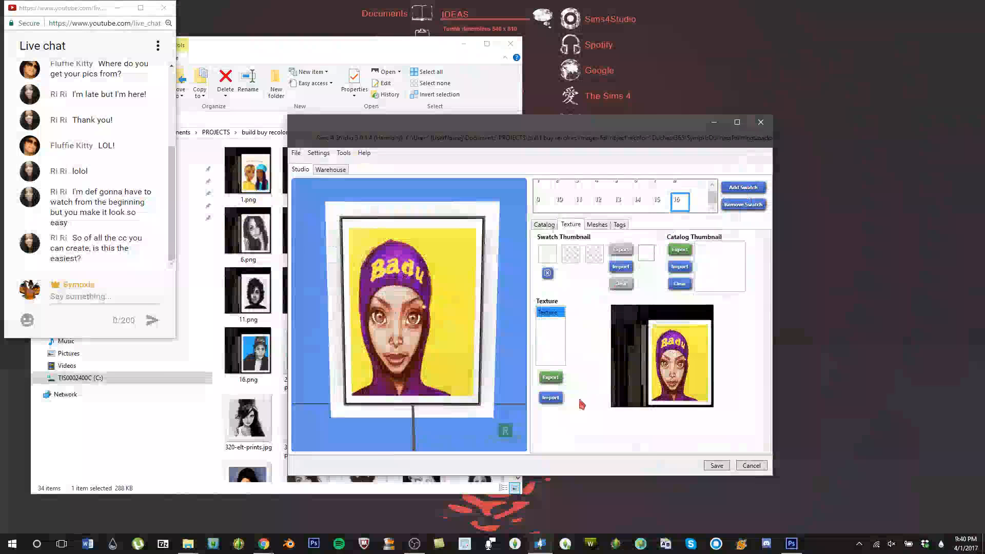
pyautogui.click(560, 398)
pyautogui.doubleClick(600, 342)
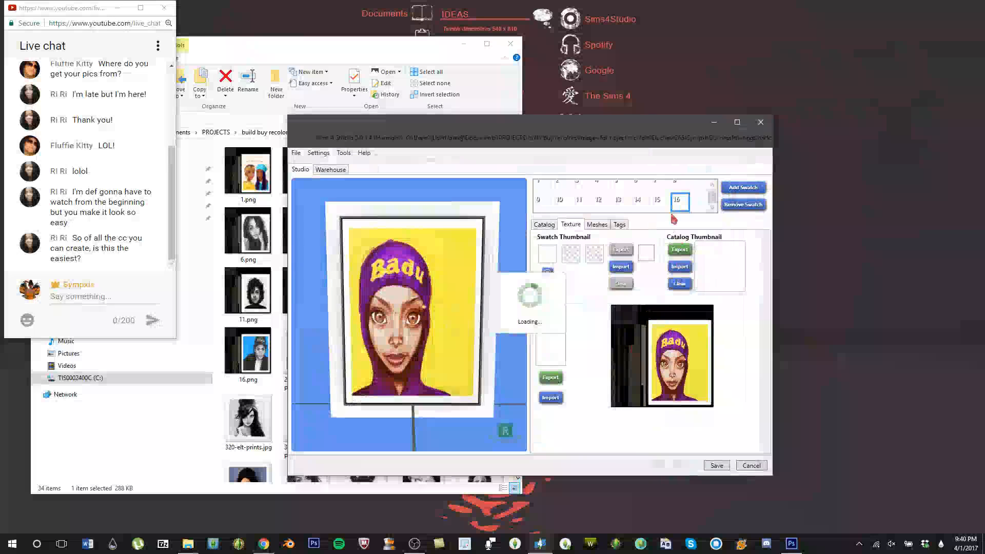
# Step: Preview swatches 1 through 5 one after another to check their imported textures
pyautogui.scroll(1, 588, 204)
pyautogui.click(547, 192)
pyautogui.click(567, 191)
pyautogui.click(582, 190)
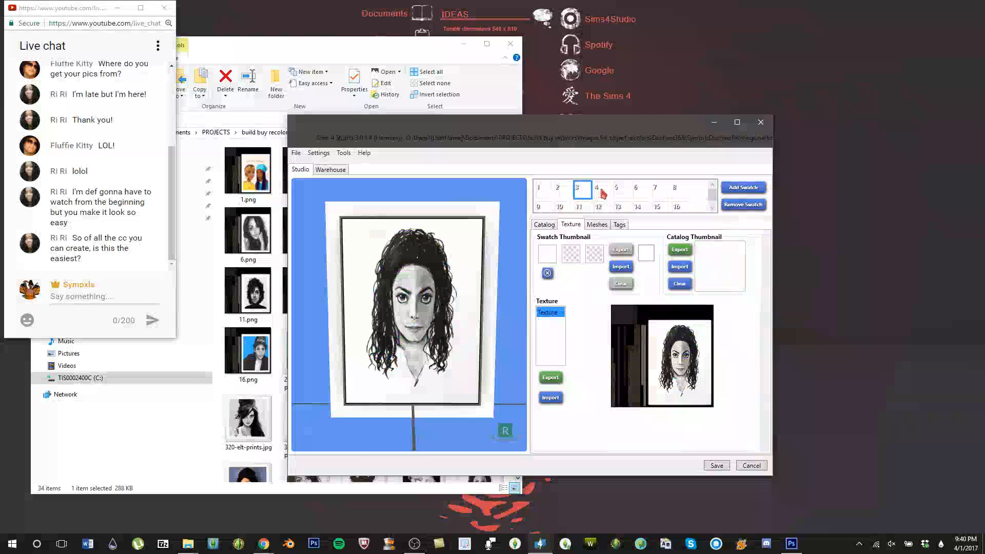
pyautogui.click(598, 191)
pyautogui.click(620, 190)
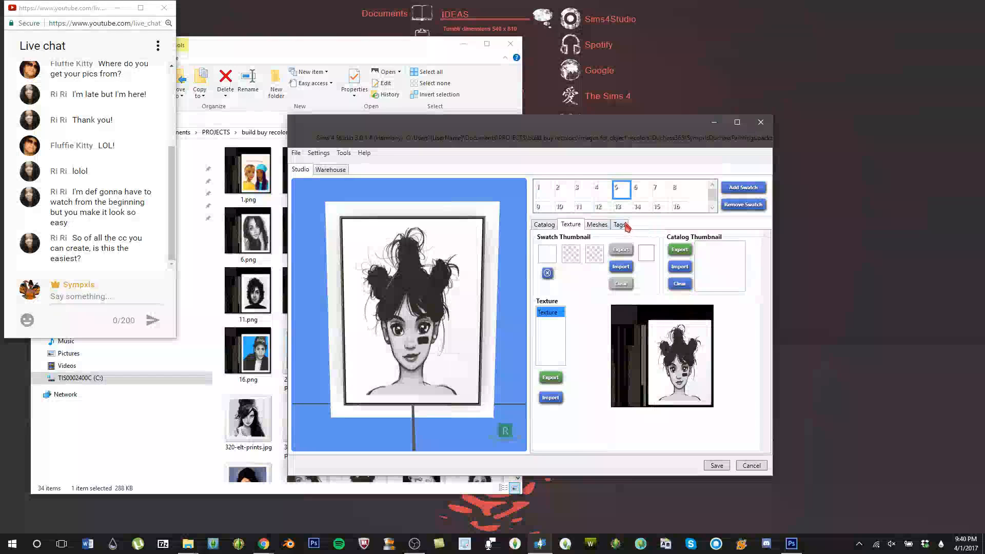
# Step: Review the catalog details and examine the Decorative, Colors and Comfort tag categories for swatch 1
pyautogui.click(626, 226)
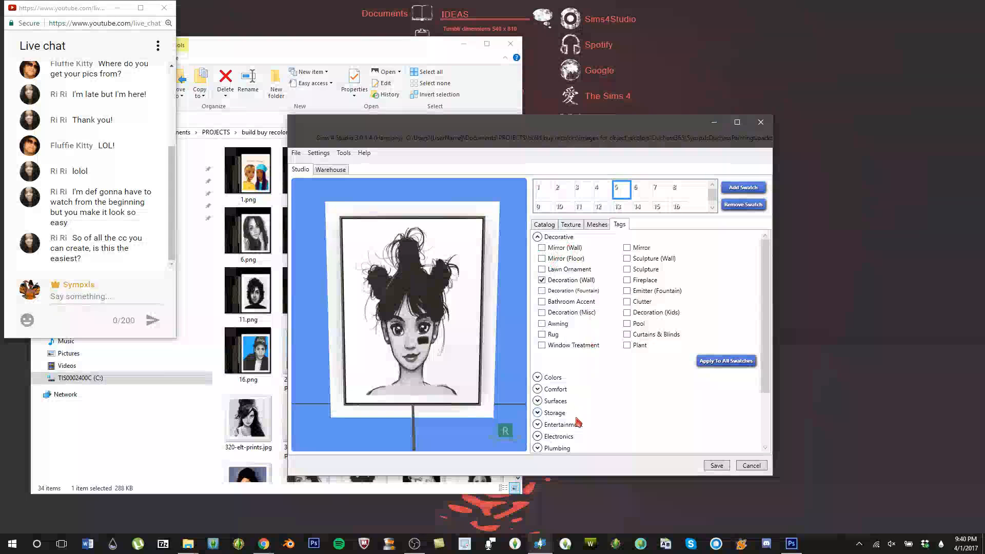
pyautogui.click(537, 237)
pyautogui.click(544, 224)
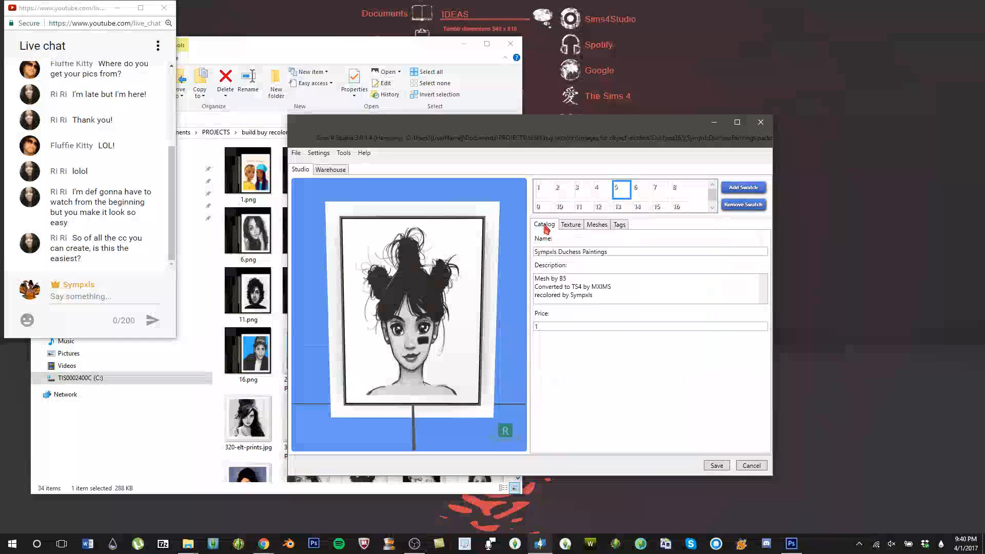
pyautogui.click(544, 191)
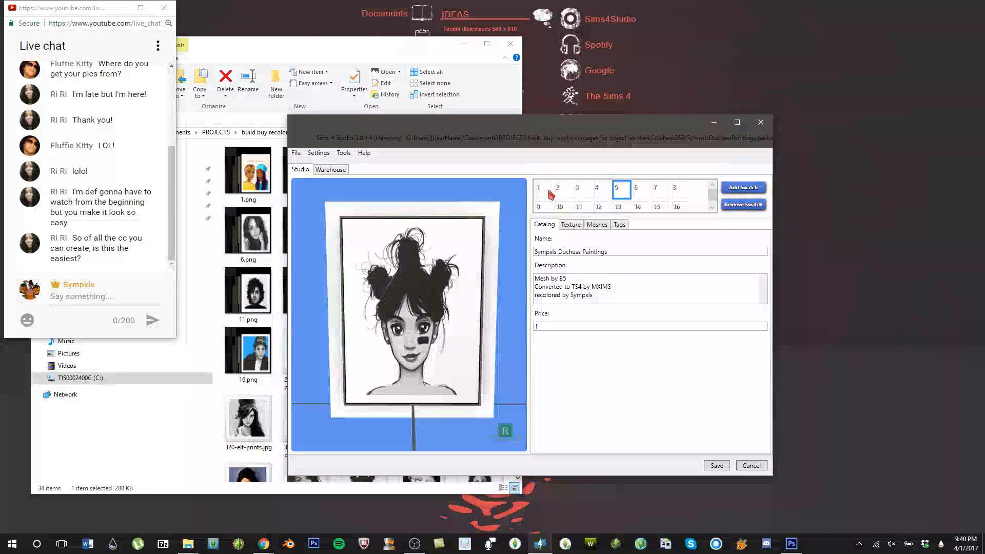
pyautogui.click(620, 225)
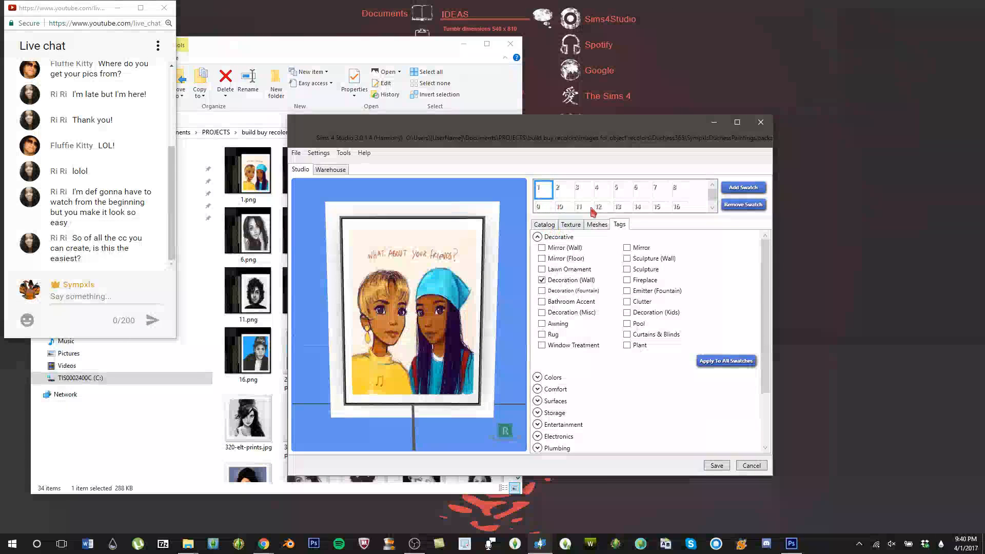
pyautogui.click(537, 237)
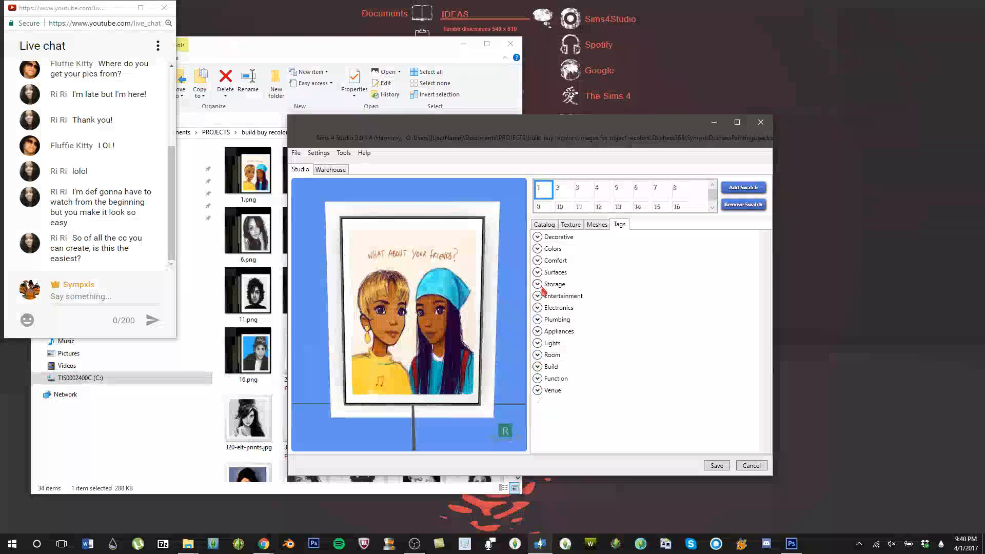
pyautogui.click(538, 248)
pyautogui.click(538, 248)
pyautogui.click(538, 261)
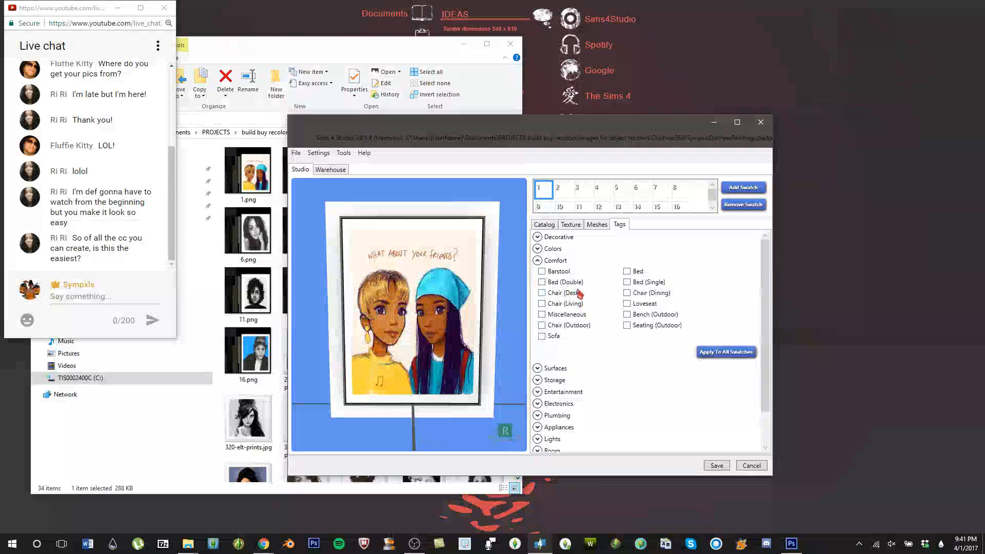
# Step: Examine the Surfaces and Storage tag categories and the Decoration (Wall) tag under Decorative for swatch 1
pyautogui.click(539, 260)
pyautogui.click(537, 272)
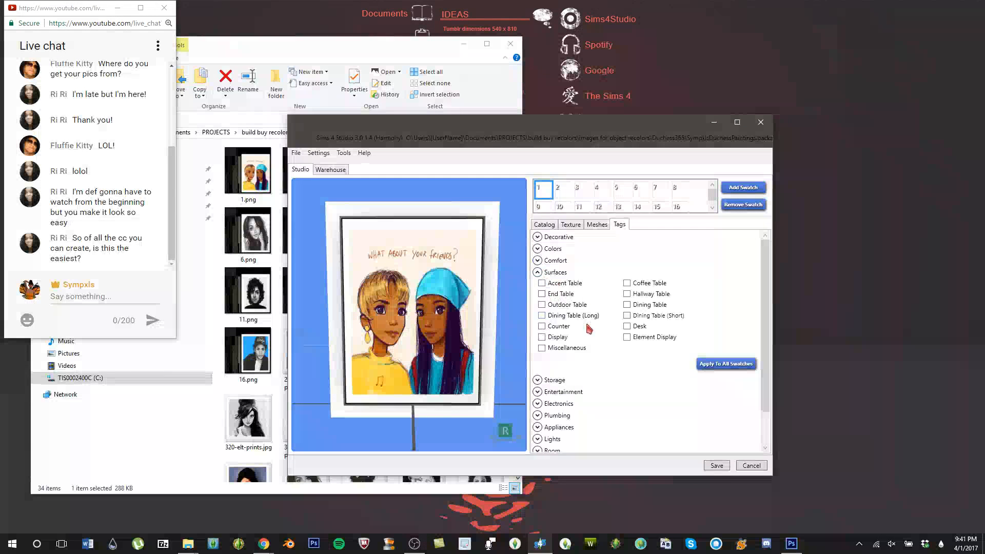
pyautogui.click(538, 273)
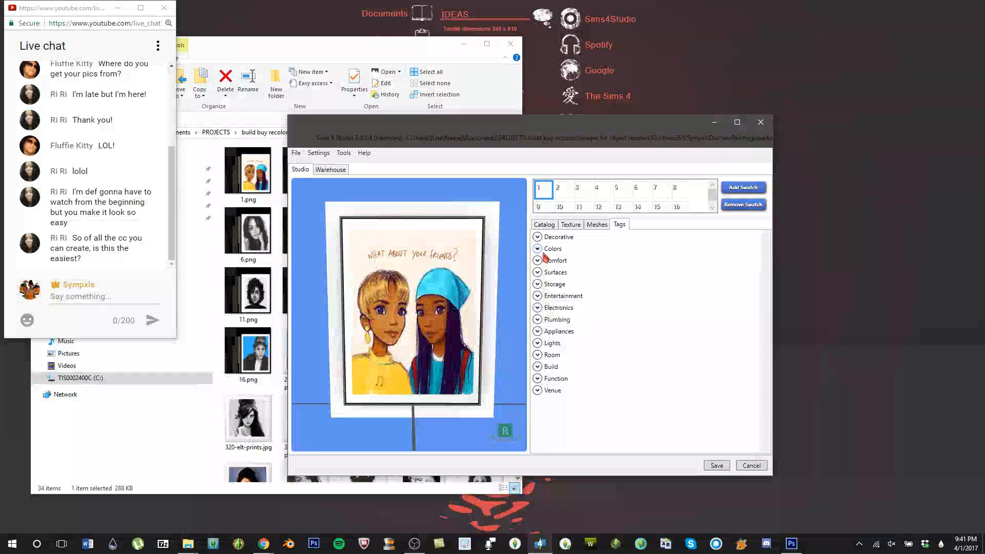
pyautogui.click(537, 285)
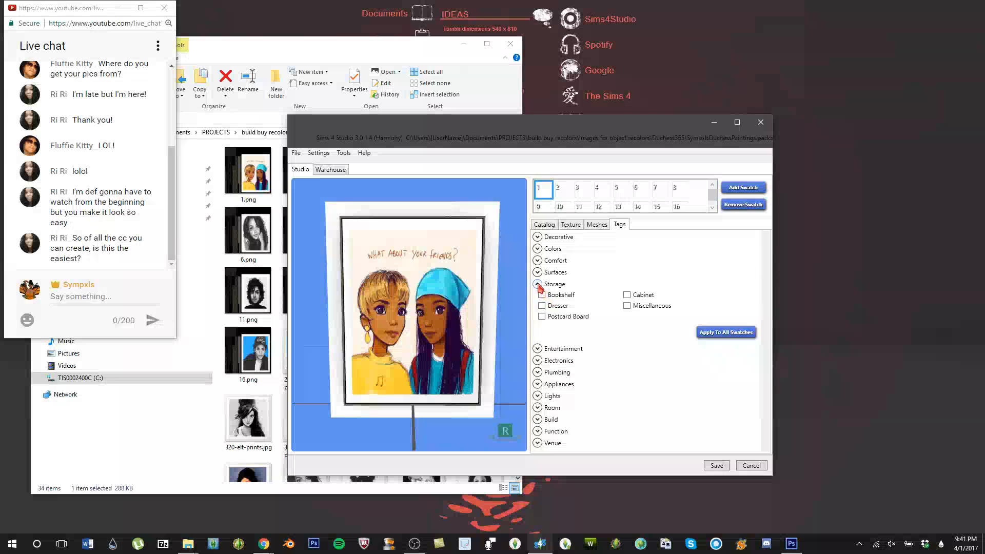
pyautogui.click(537, 284)
pyautogui.click(537, 236)
pyautogui.click(572, 280)
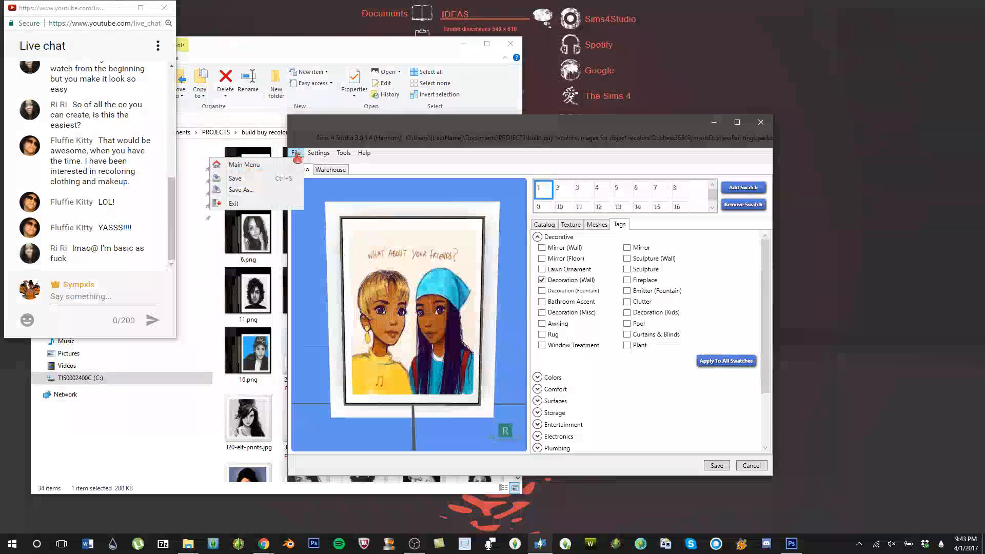
# Step: Save the package over the existing SympxlsDuchessPaintings.package in the Duchess365 folder and return to the main menu
pyautogui.click(296, 179)
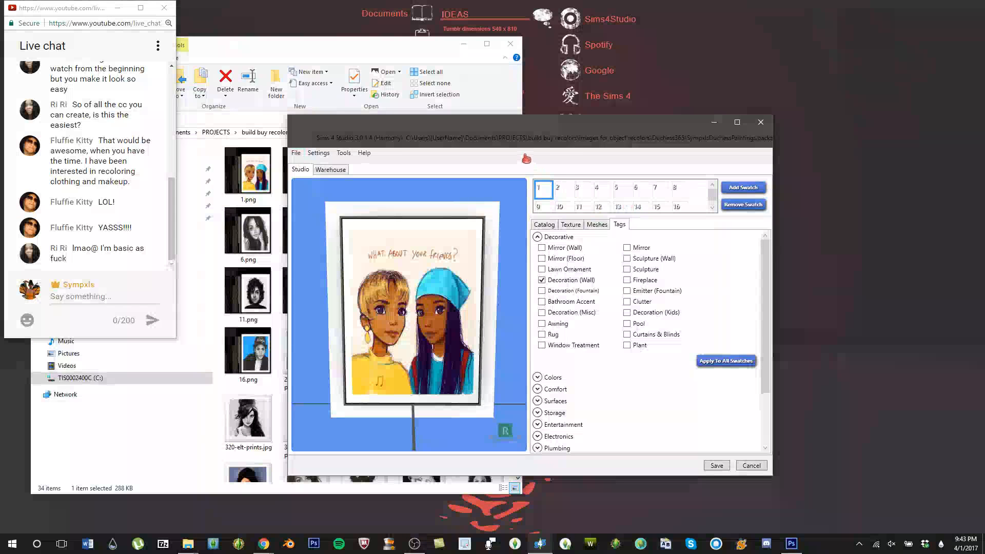
pyautogui.click(712, 207)
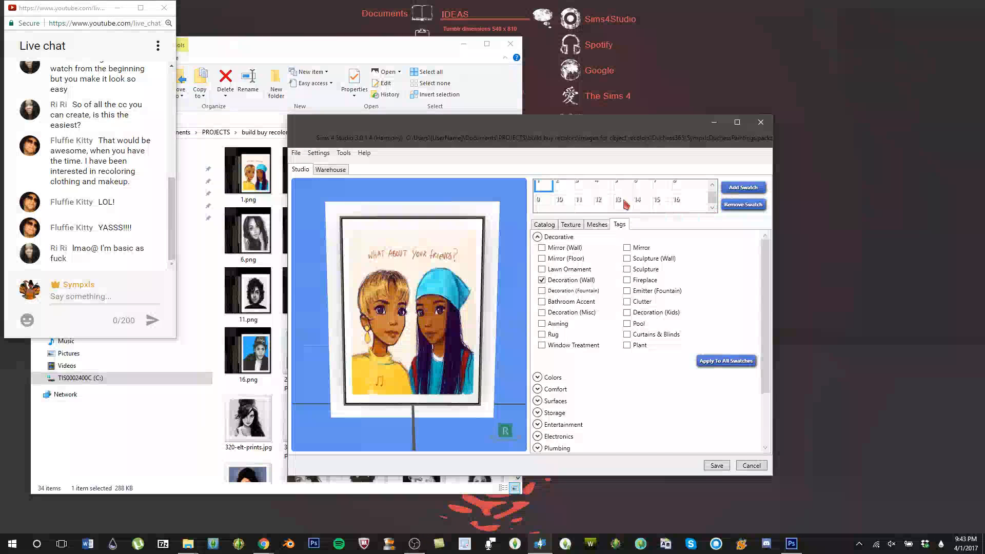
pyautogui.click(296, 153)
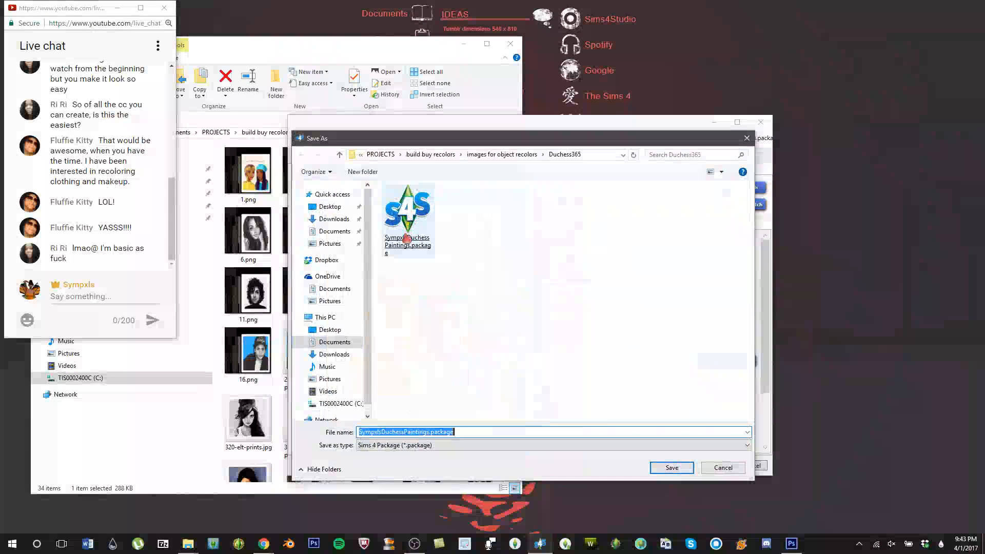
pyautogui.doubleClick(407, 238)
pyautogui.click(533, 315)
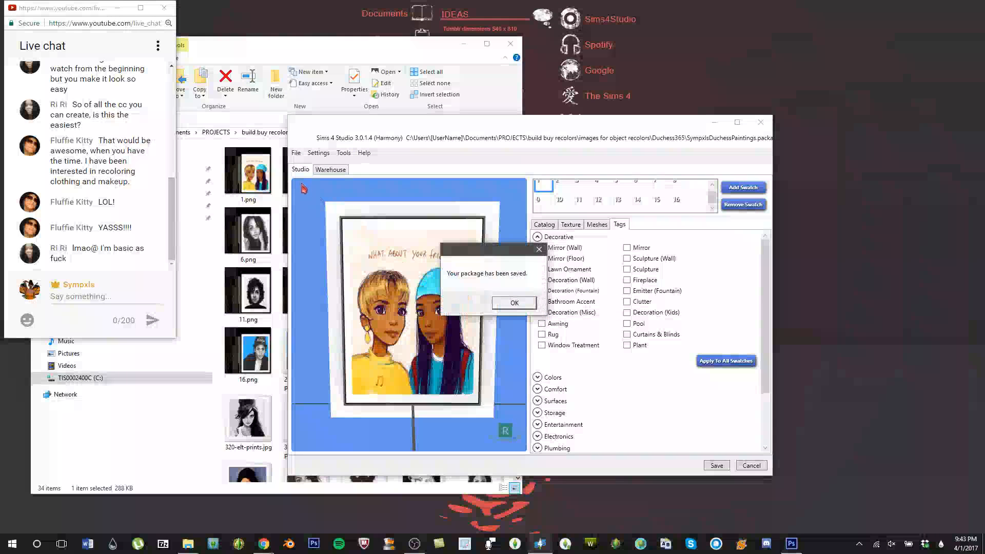
pyautogui.click(509, 303)
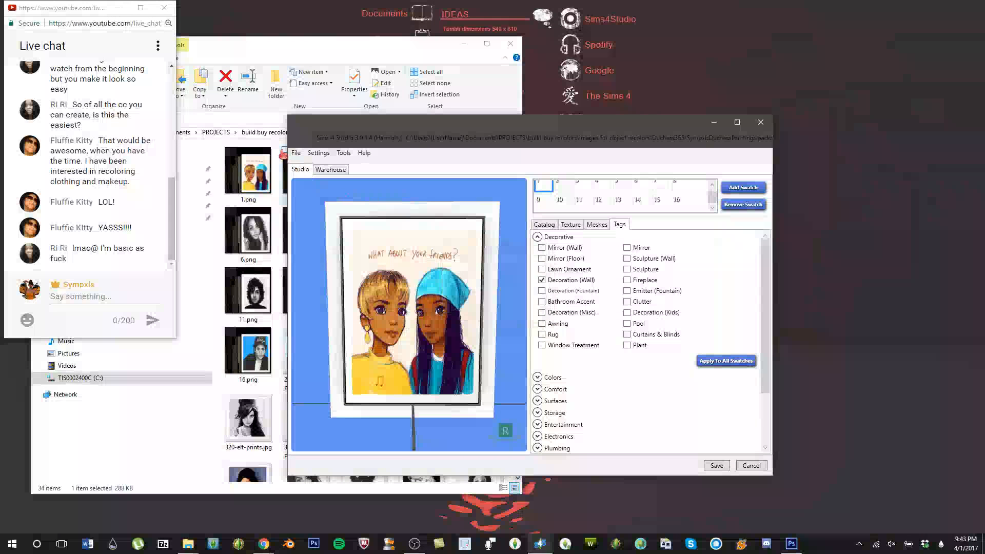
pyautogui.click(241, 164)
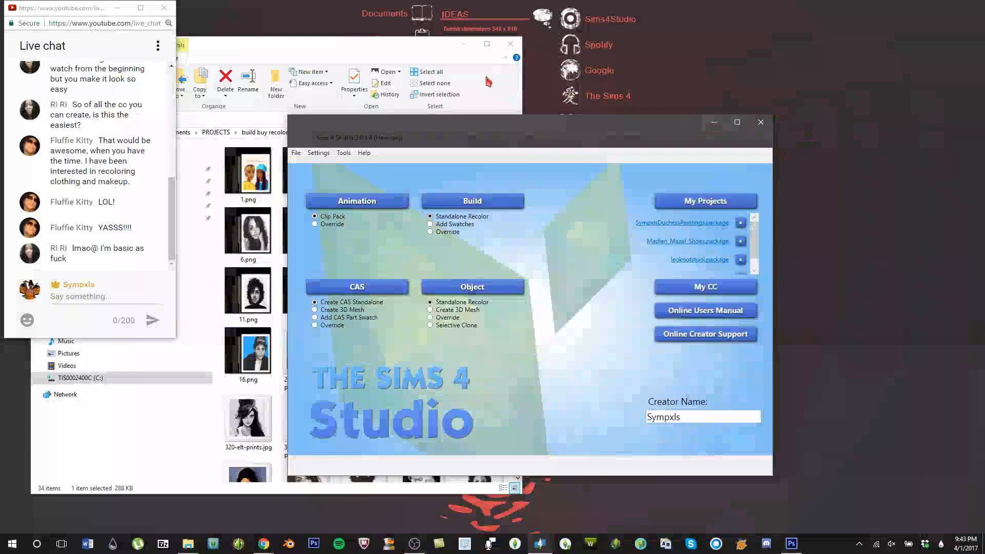
# Step: Switch to File Explorer and copy SympxlsDuchessPaintings.package from the Duchess365 folder
pyautogui.click(403, 56)
pyautogui.scroll(-3, 308, 411)
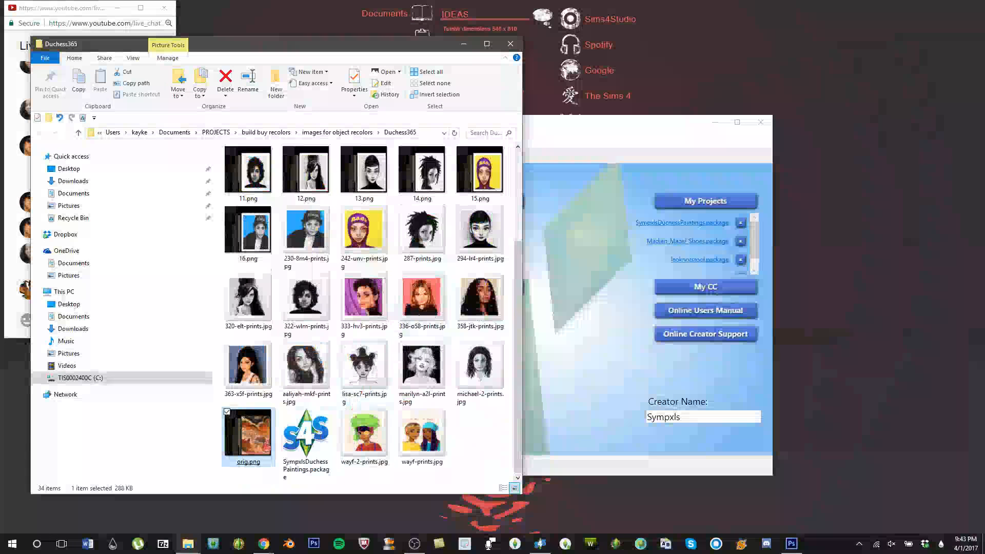
pyautogui.click(304, 440)
pyautogui.rightClick(303, 440)
pyautogui.click(221, 366)
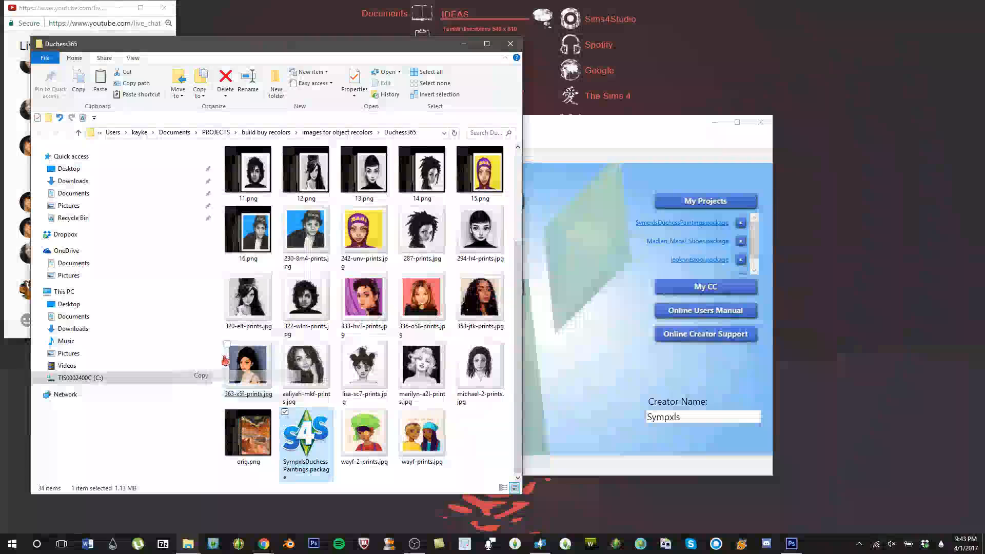
# Step: Paste the copied package into the TESTING folder inside Documents > Electronic Arts > The Sims 4 > Mods
pyautogui.click(103, 316)
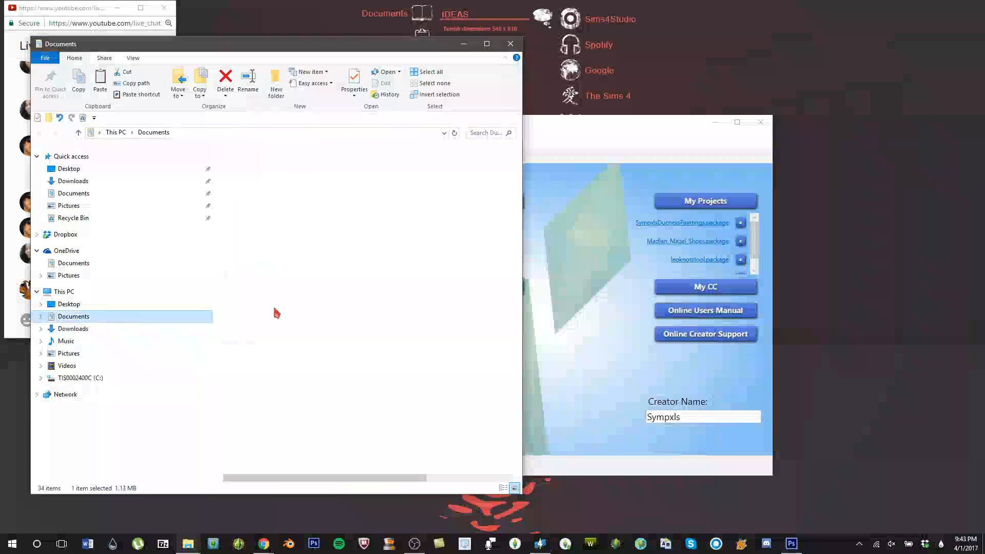
pyautogui.doubleClick(254, 217)
pyautogui.doubleClick(249, 184)
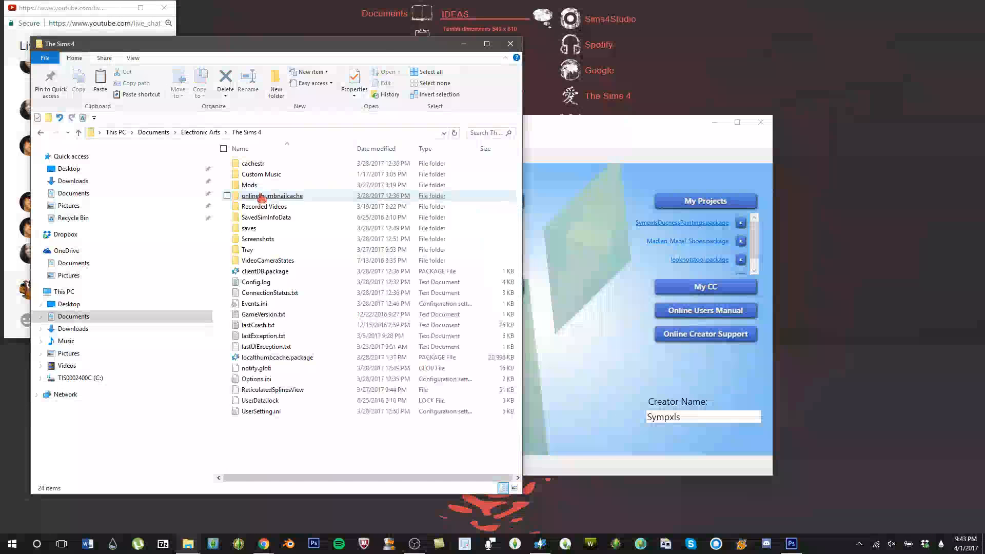
pyautogui.doubleClick(249, 185)
pyautogui.click(254, 337)
pyautogui.doubleClick(254, 336)
pyautogui.hotkey('ctrl', 'v')
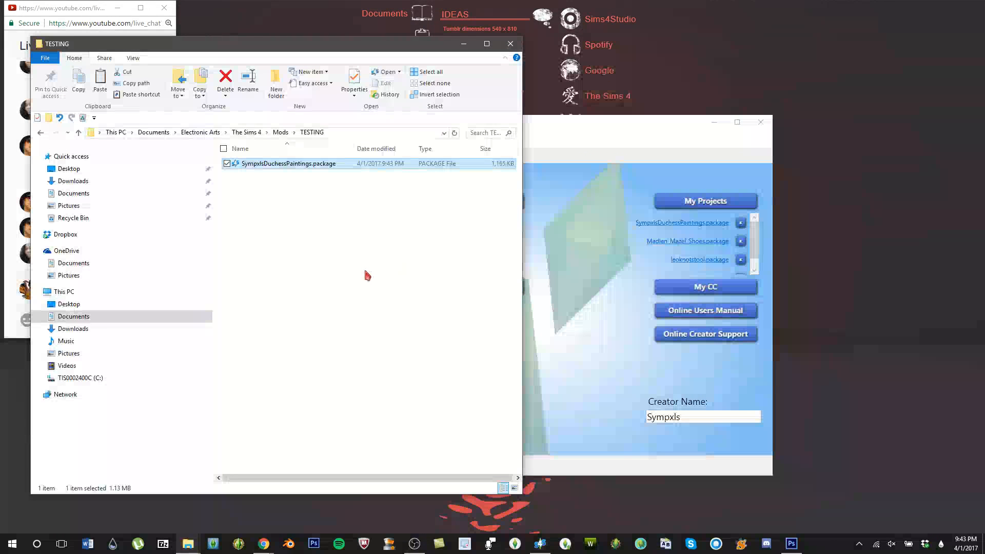
pyautogui.click(327, 268)
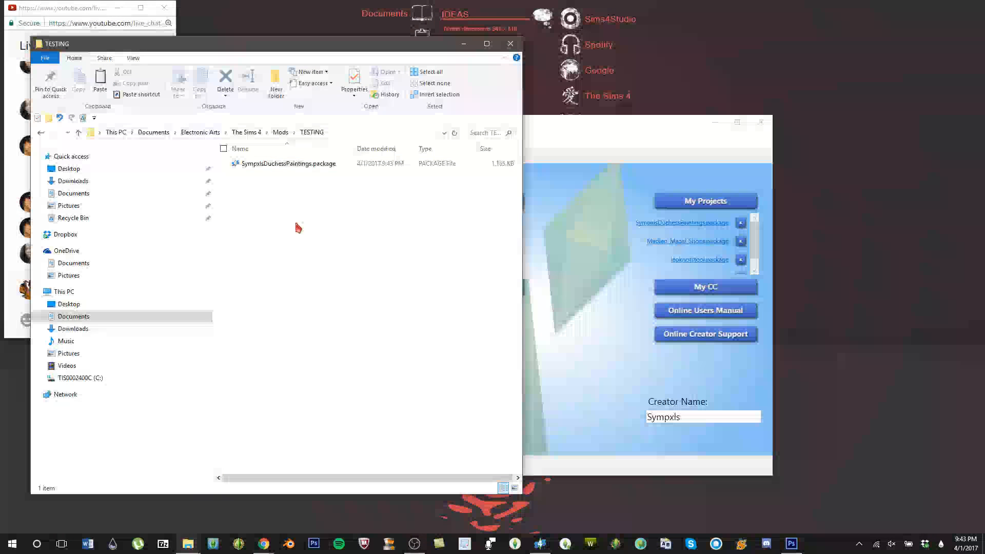
# Step: Copy the mesh file MXIMS FORM.package from the Mods folder of Sims 4 Studio in Documents
pyautogui.click(79, 133)
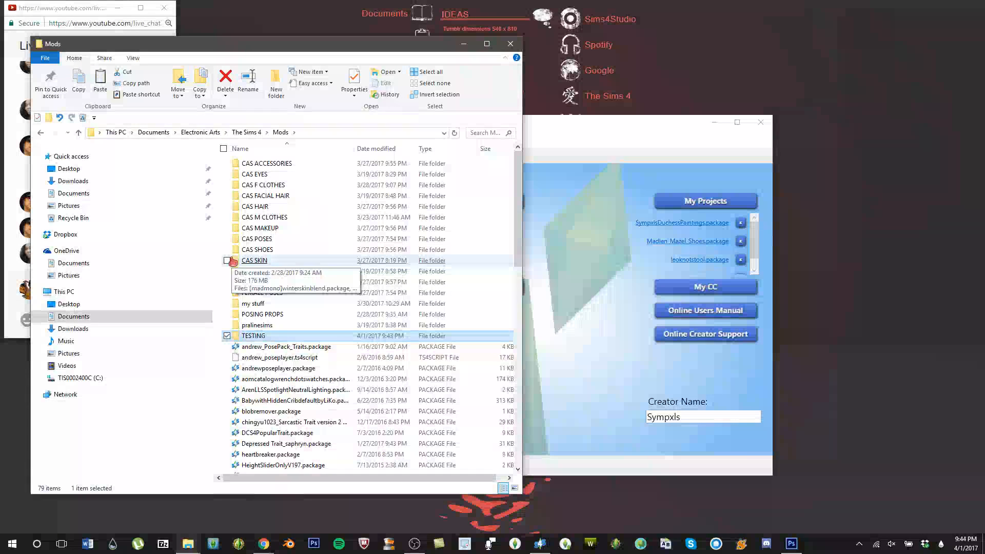
pyautogui.click(123, 320)
pyautogui.doubleClick(262, 326)
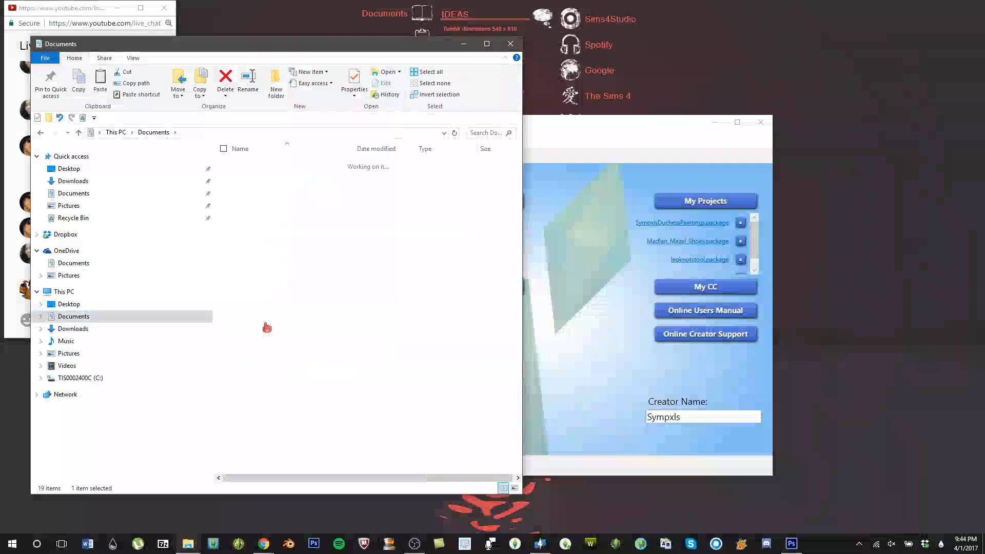
pyautogui.doubleClick(297, 196)
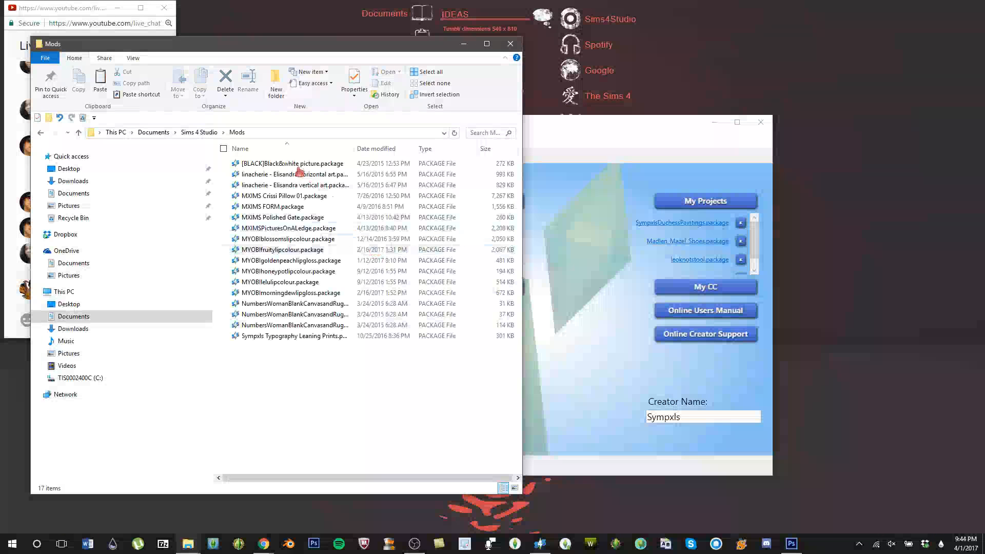
pyautogui.rightClick(288, 206)
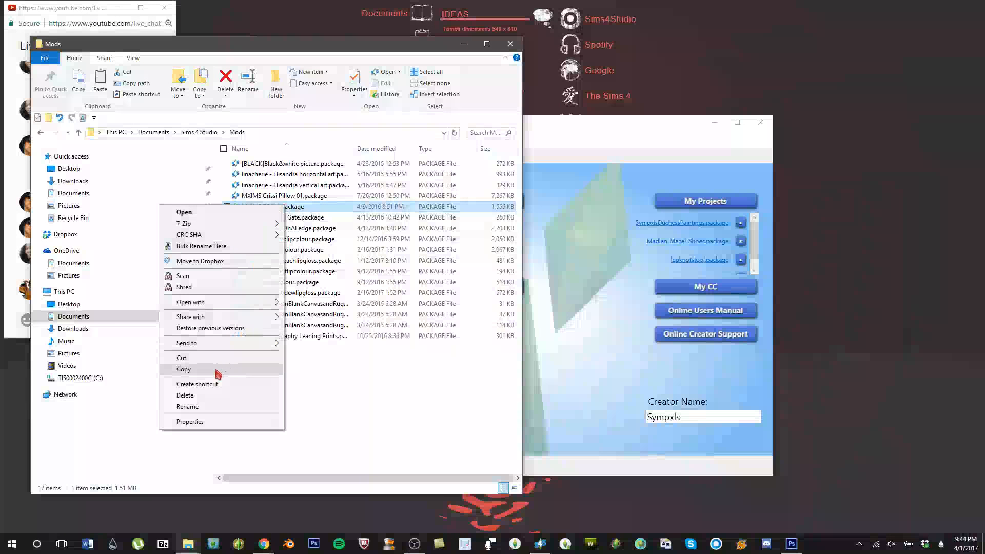
pyautogui.click(218, 373)
# Step: Paste MXIMS FORM.package into The Sims 4 > Mods > TESTING alongside the recolor package
pyautogui.click(73, 316)
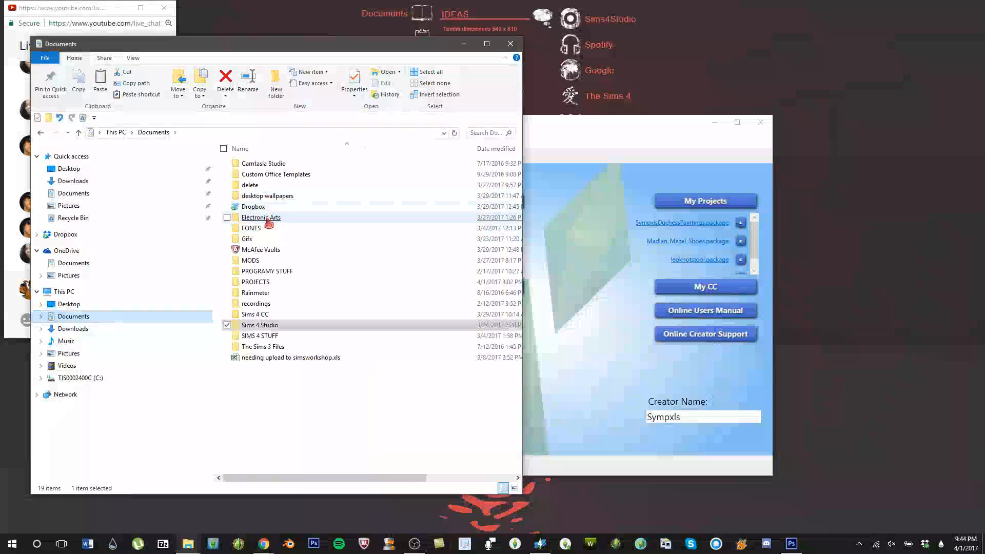
pyautogui.doubleClick(262, 217)
pyautogui.doubleClick(255, 186)
pyautogui.doubleClick(250, 185)
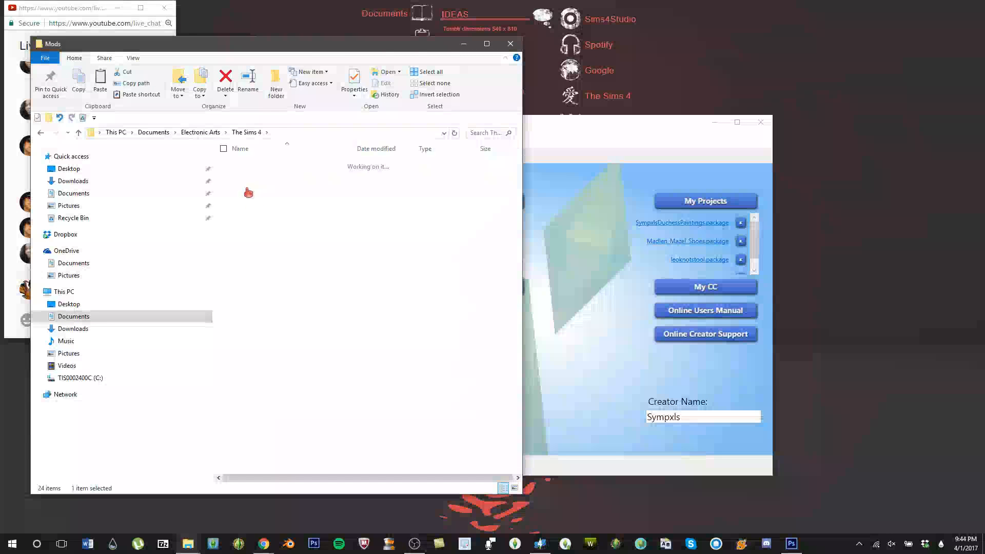
pyautogui.doubleClick(254, 336)
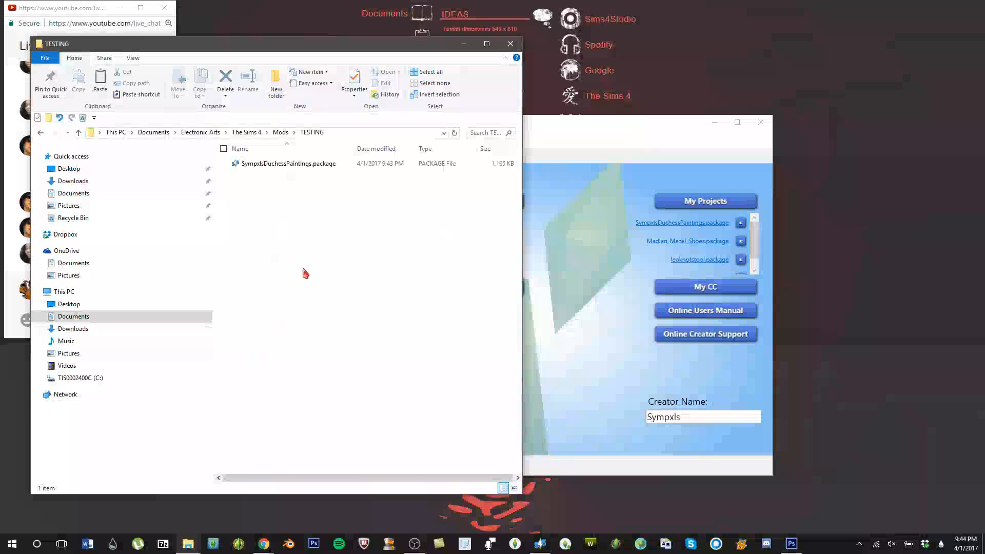
pyautogui.hotkey('ctrl', 'v')
# Step: Look through the game's Mods folder, The Sims 4 folder and the separate MODS folder in Documents
pyautogui.click(78, 132)
pyautogui.moveTo(186, 48); pyautogui.dragTo(352, 39)
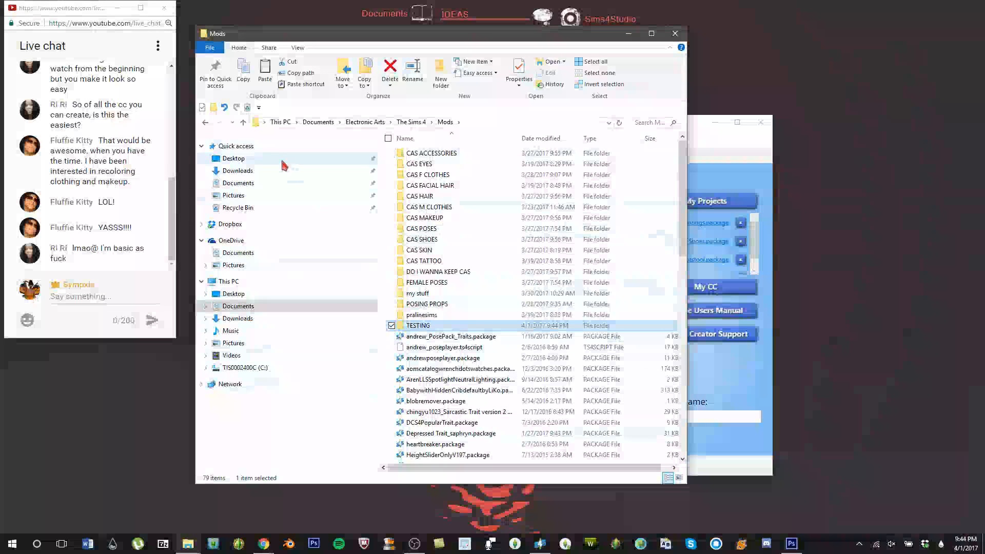
pyautogui.click(241, 124)
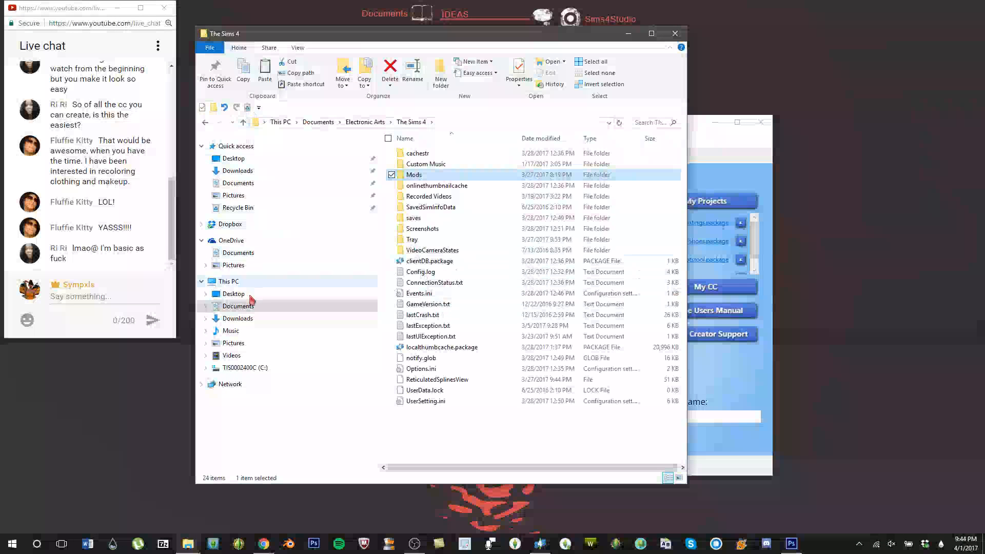
pyautogui.click(311, 311)
pyautogui.doubleClick(437, 251)
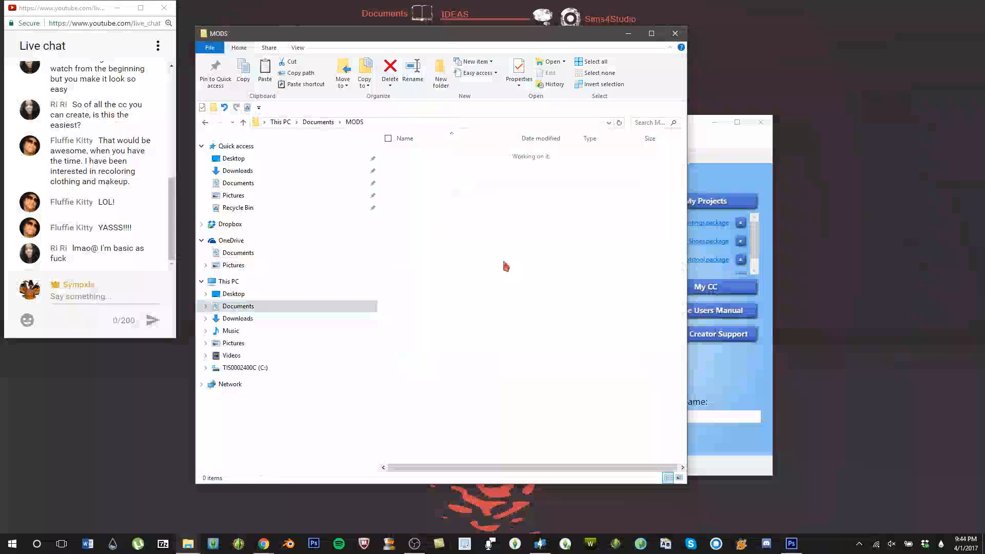
pyautogui.scroll(-1, 678, 201)
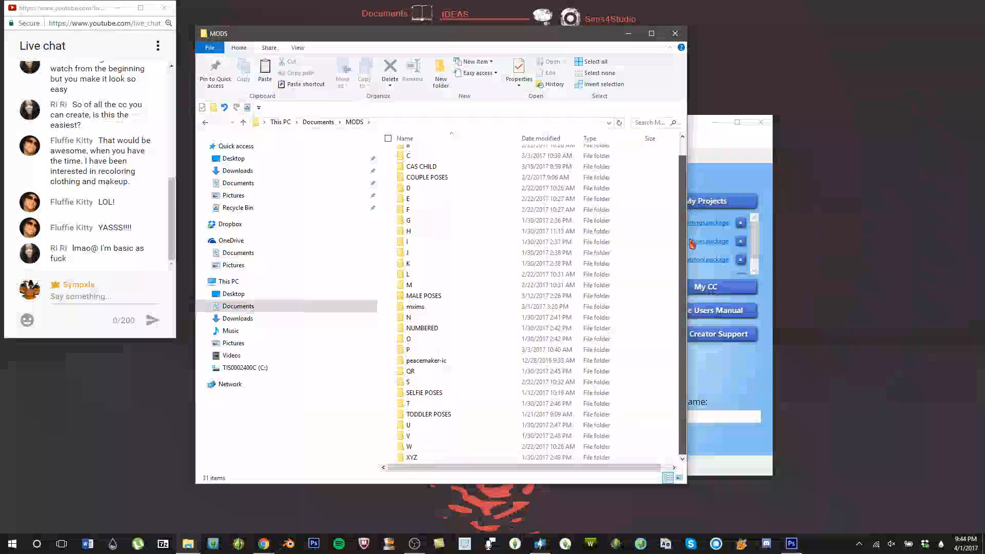
pyautogui.click(243, 122)
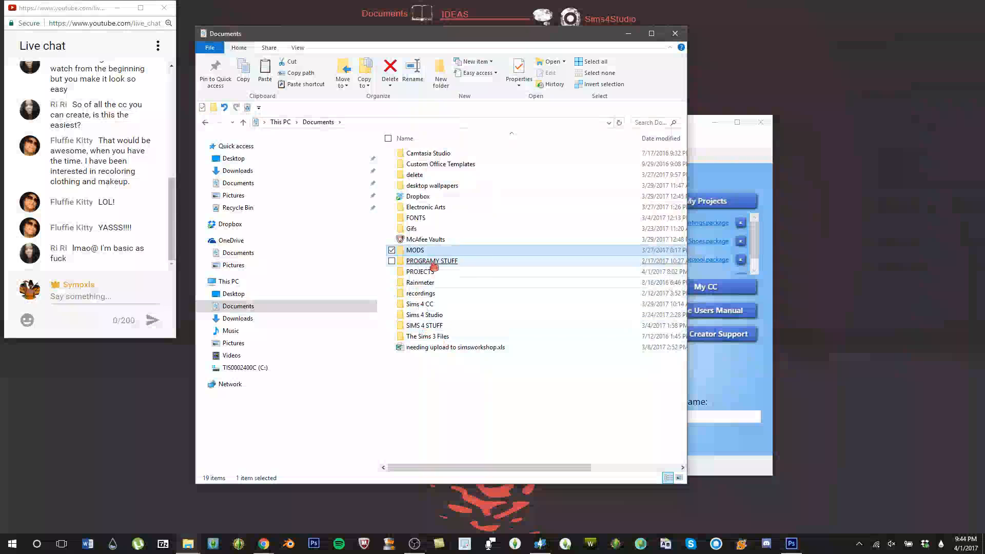
pyautogui.click(708, 143)
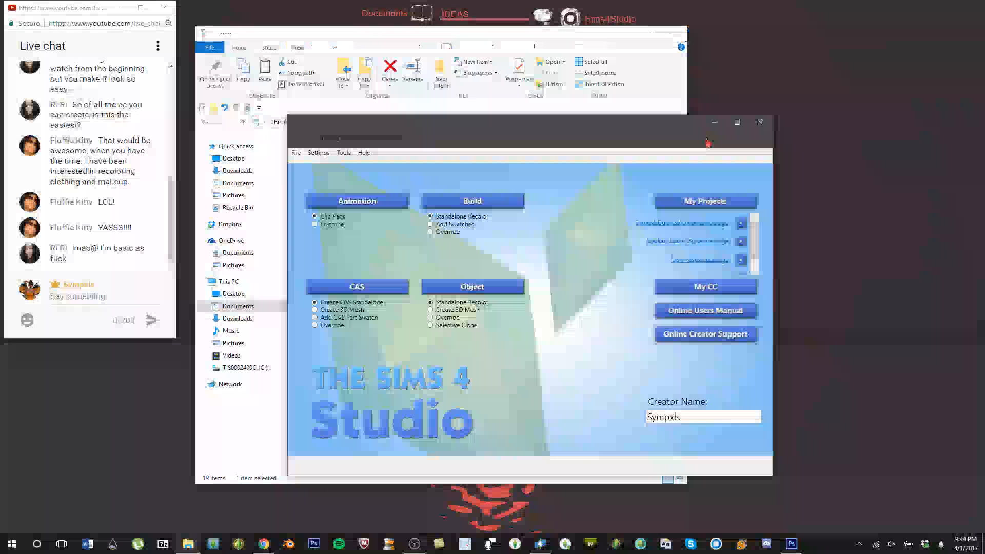
pyautogui.click(424, 48)
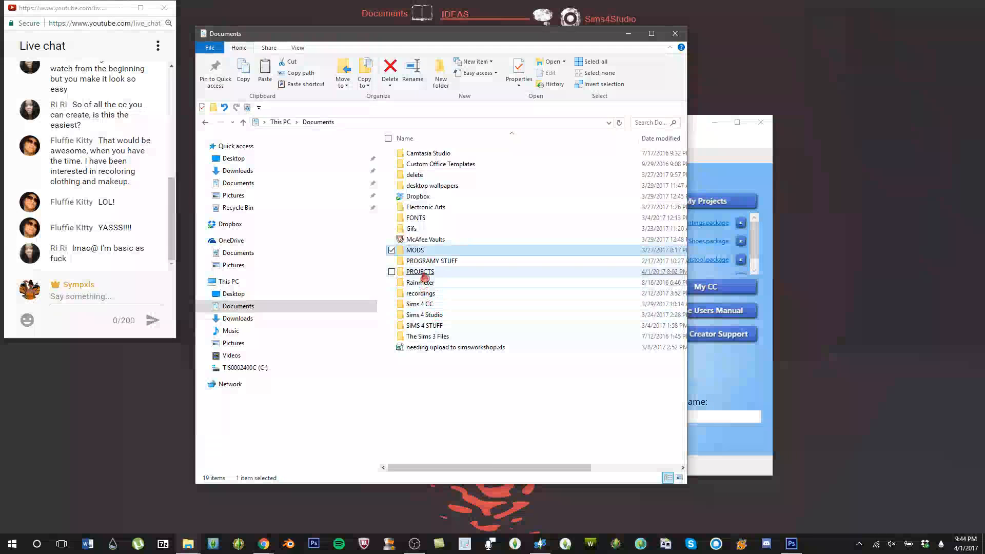
# Step: Look through the PROJECTS folder in Documents and its TESTING MODE subfolder
pyautogui.doubleClick(423, 274)
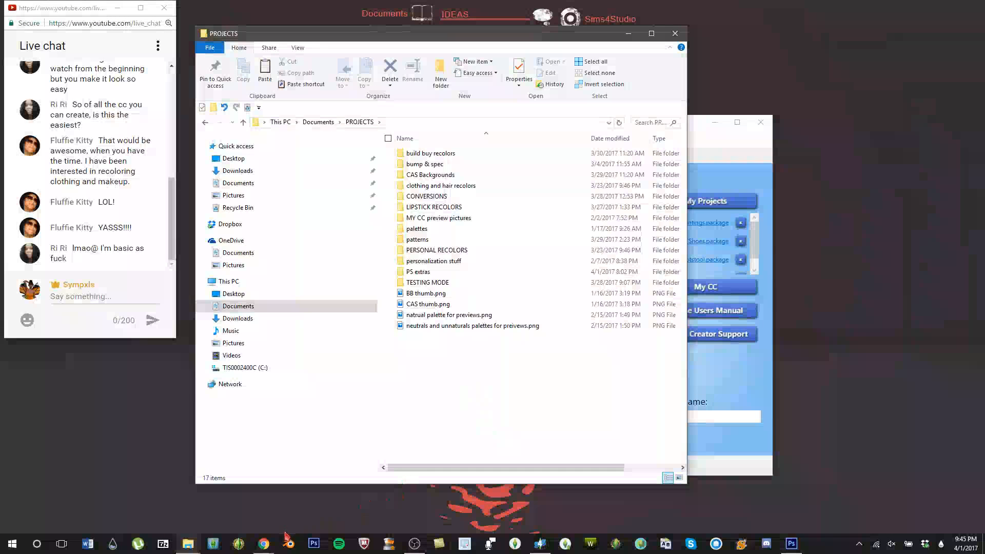
pyautogui.moveTo(262, 548)
pyautogui.click(236, 515)
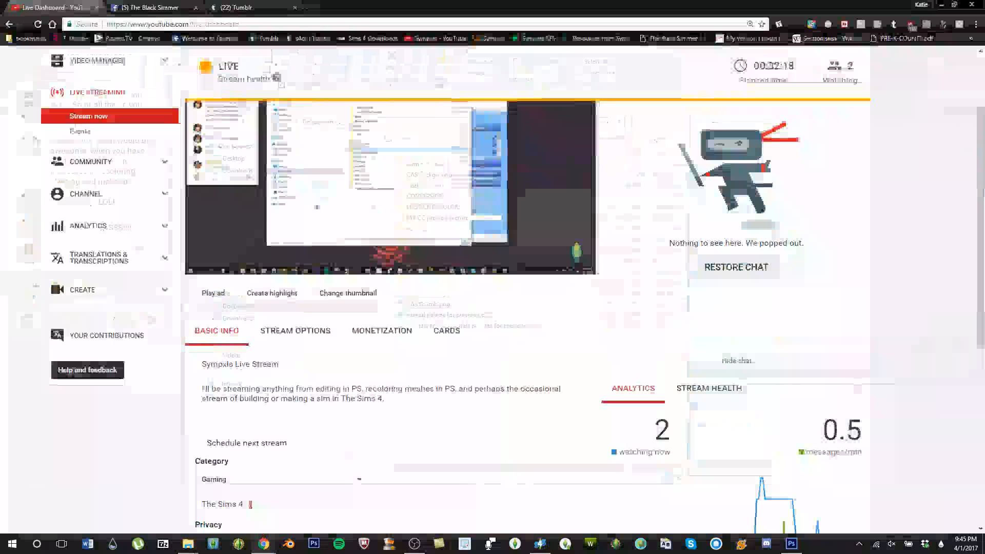
pyautogui.click(942, 4)
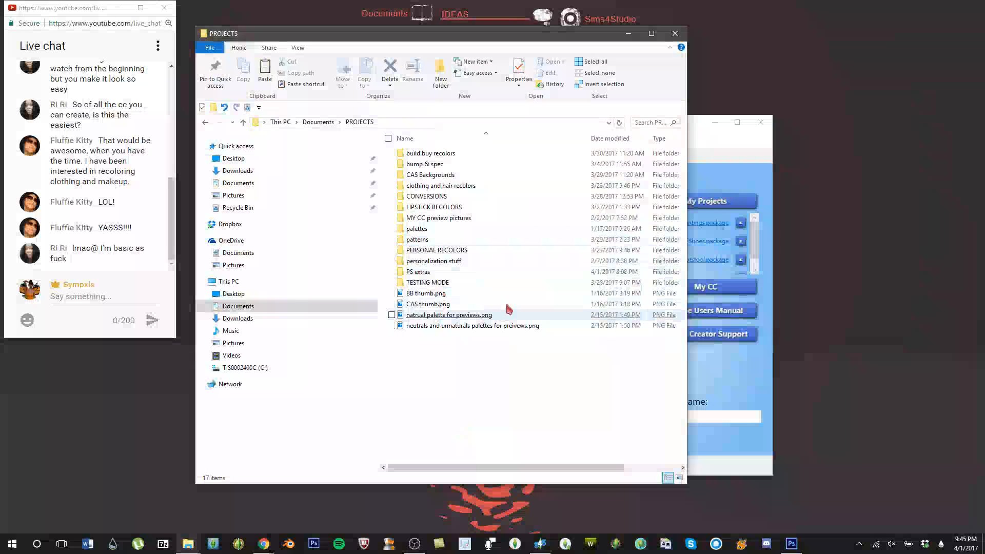
pyautogui.doubleClick(428, 282)
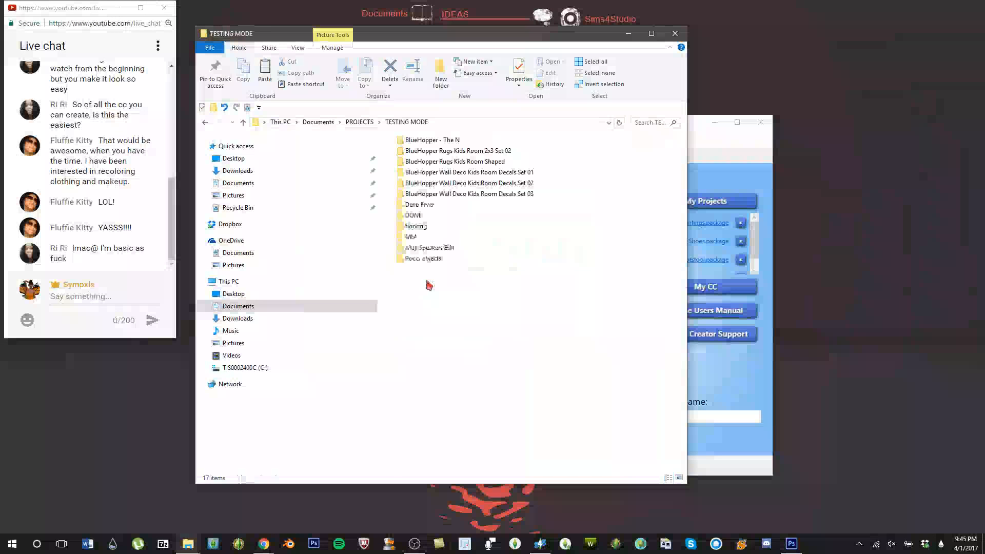
pyautogui.click(243, 123)
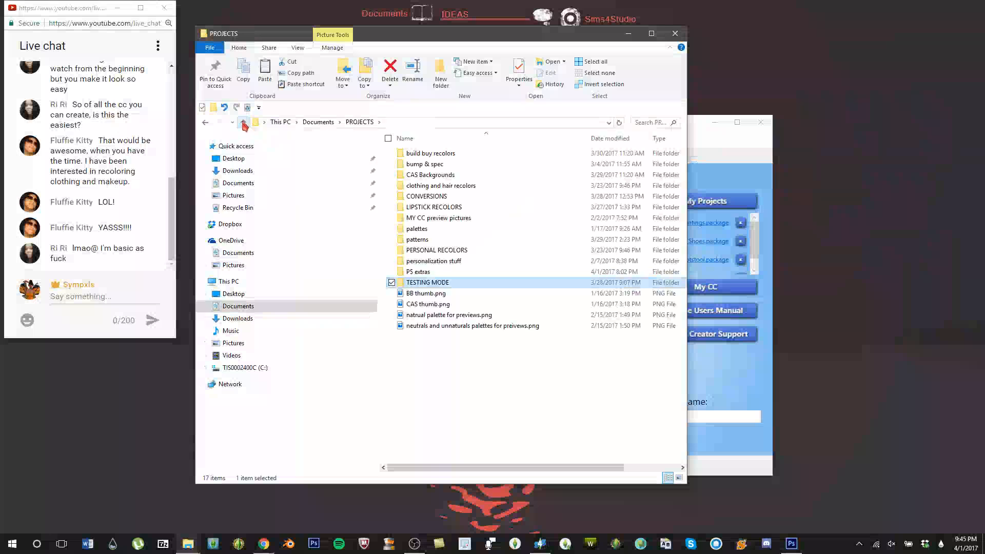
# Step: Cut the Duchess365 folder from build buy recolors > images for object recolors in PROJECTS
pyautogui.press('Return')
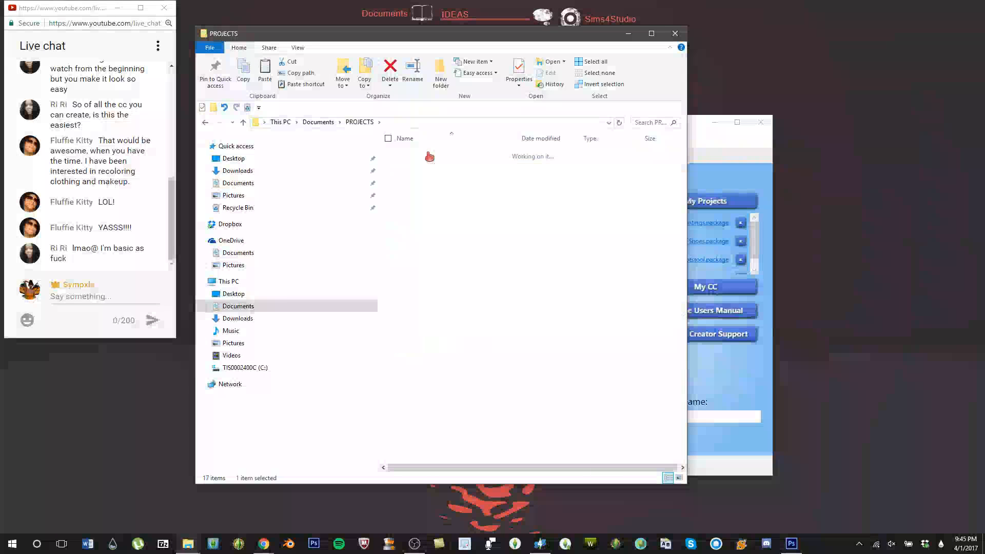
pyautogui.doubleClick(429, 154)
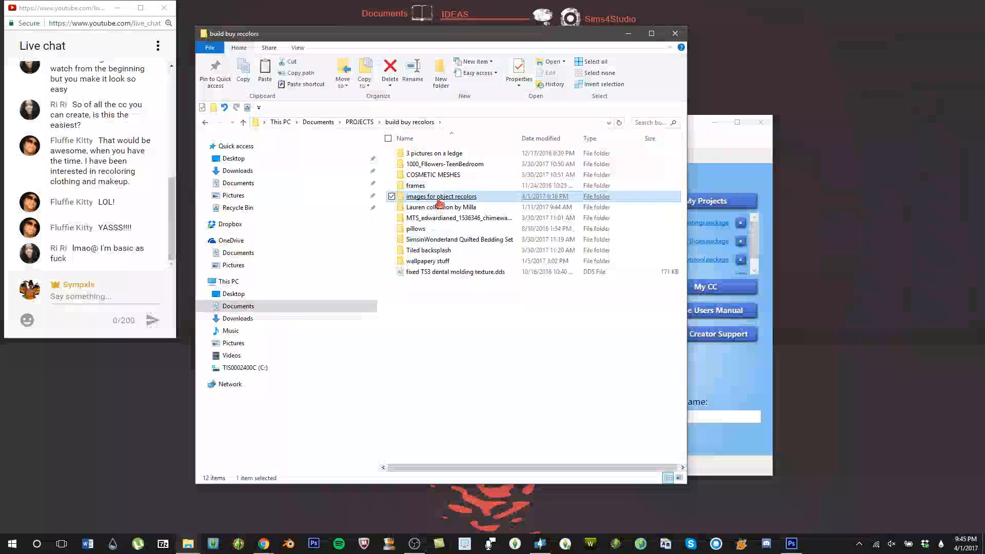
pyautogui.doubleClick(440, 202)
pyautogui.rightClick(425, 218)
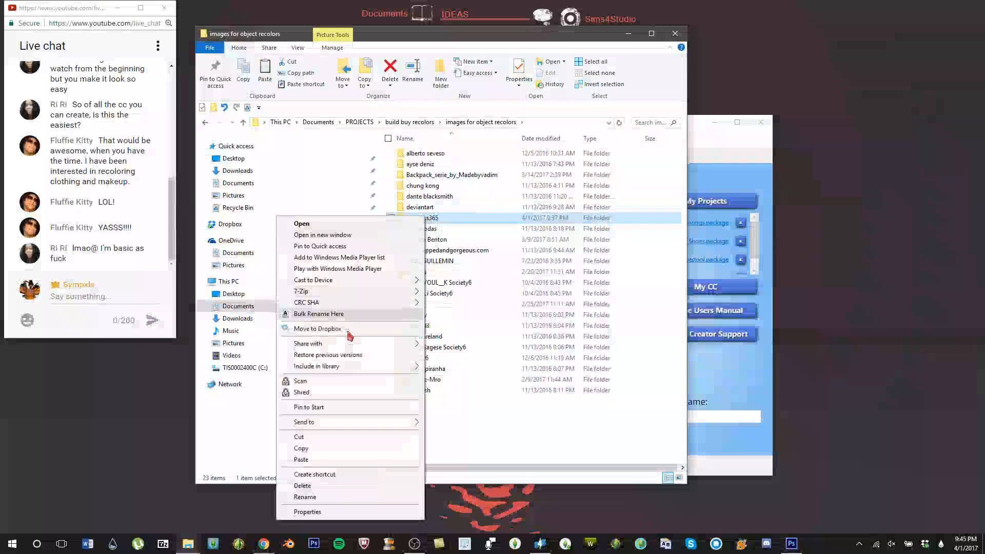
pyautogui.click(298, 437)
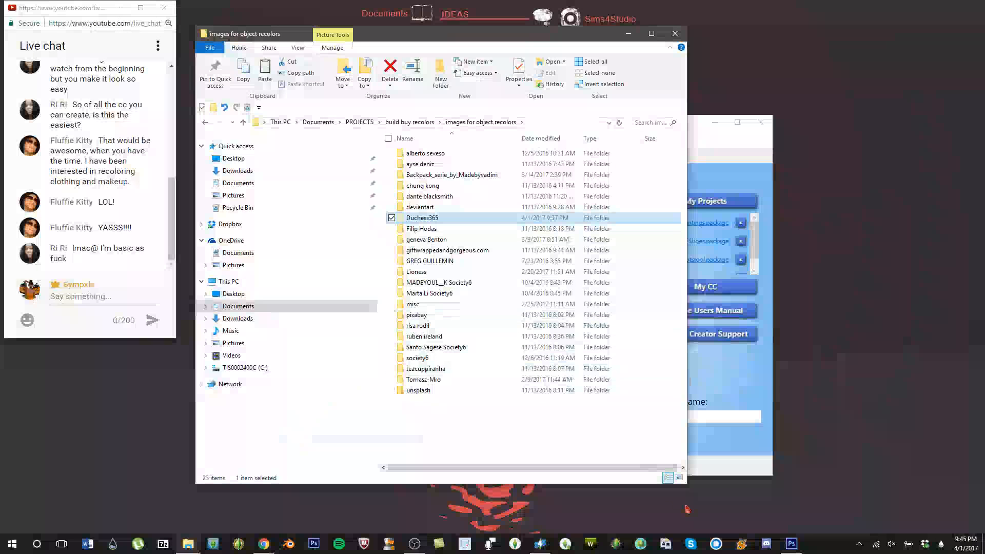
# Step: Paste the cut Duchess365 folder into the TESTING MODE folder in PROJECTS
pyautogui.click(791, 543)
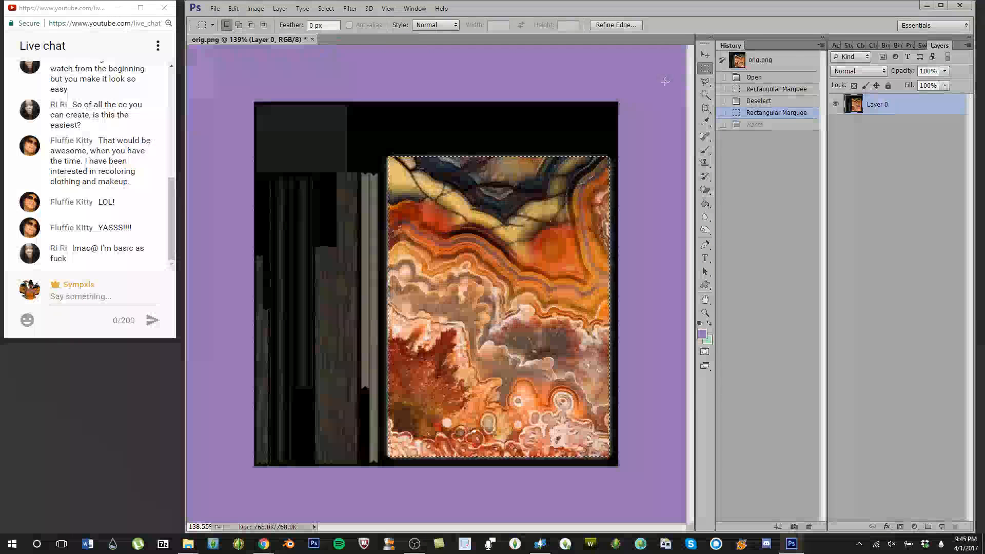
pyautogui.click(926, 5)
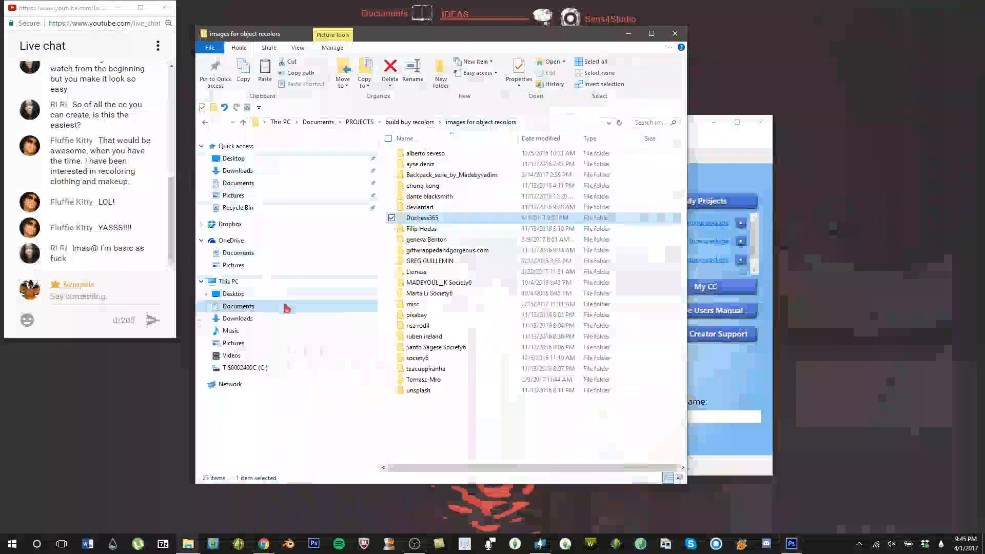
pyautogui.click(244, 123)
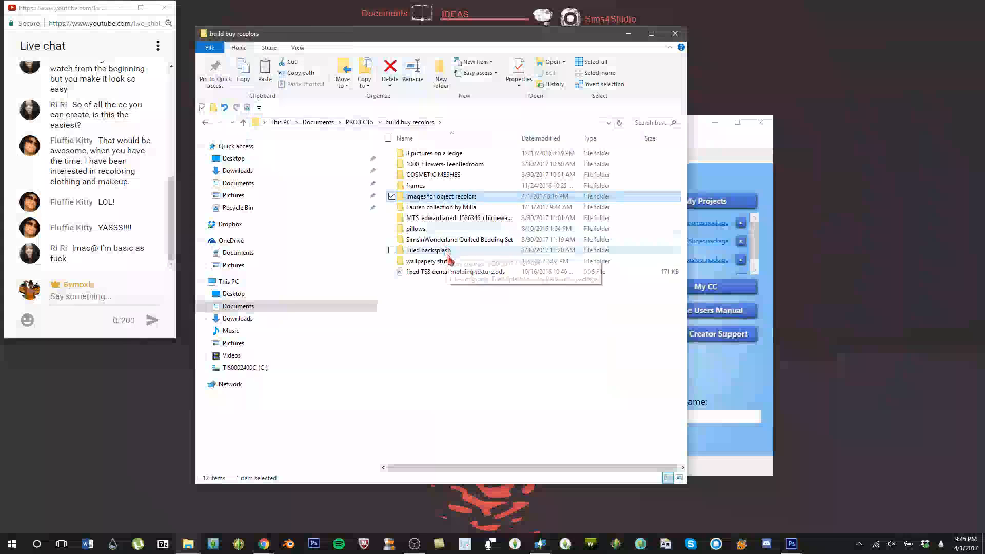
pyautogui.click(244, 123)
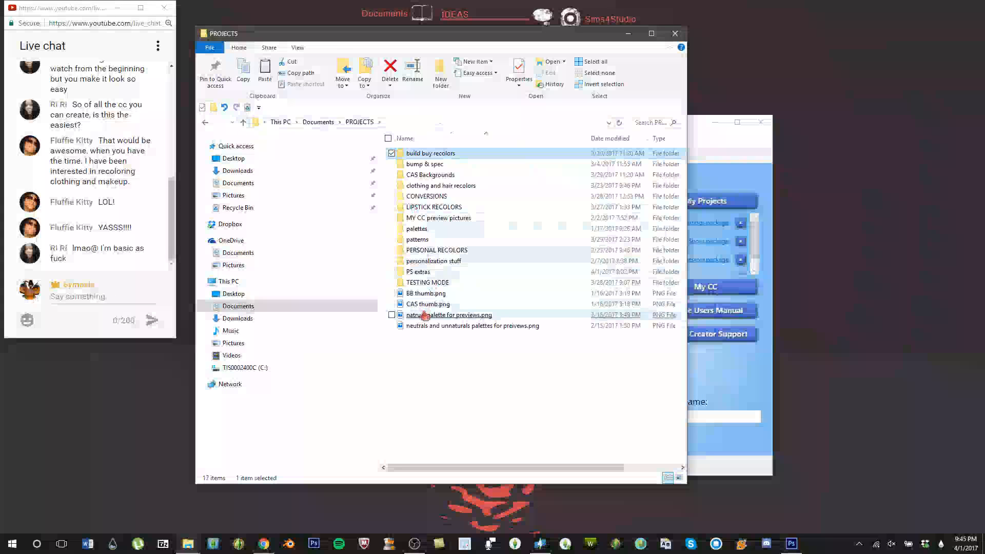
pyautogui.rightClick(427, 286)
pyautogui.click(332, 474)
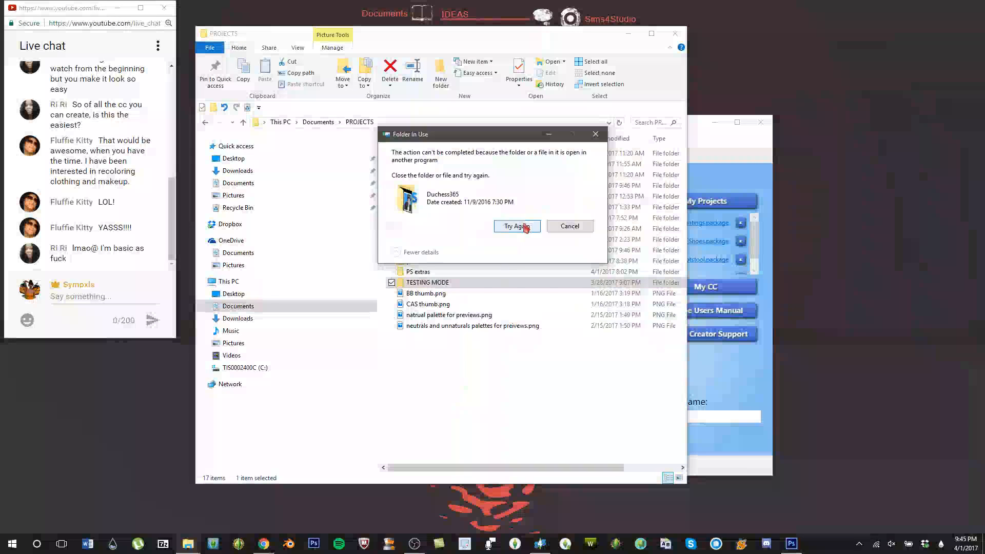
# Step: Close orig.png and exit Photoshop to release the folder, and retry moving Duchess365 into TESTING MODE
pyautogui.click(791, 544)
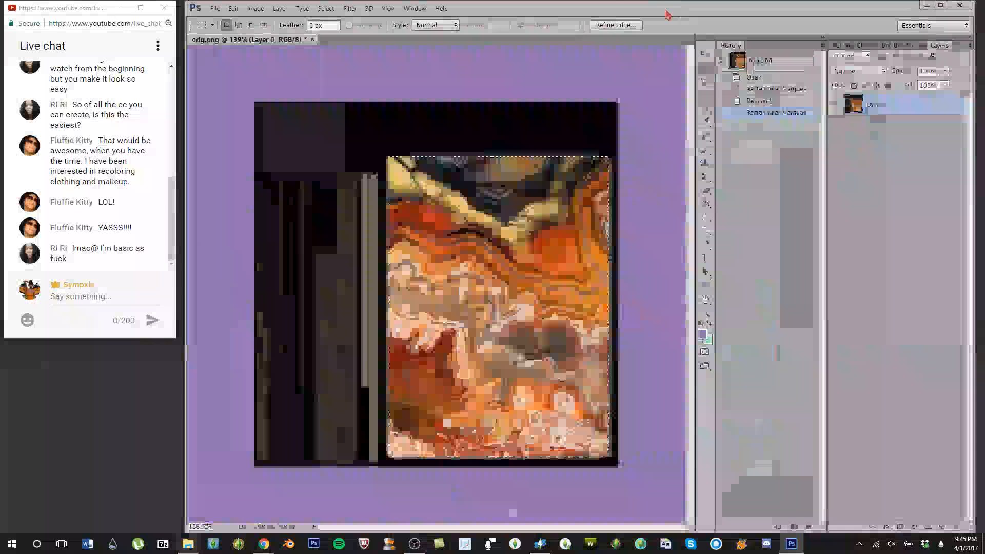
pyautogui.click(312, 40)
pyautogui.click(514, 205)
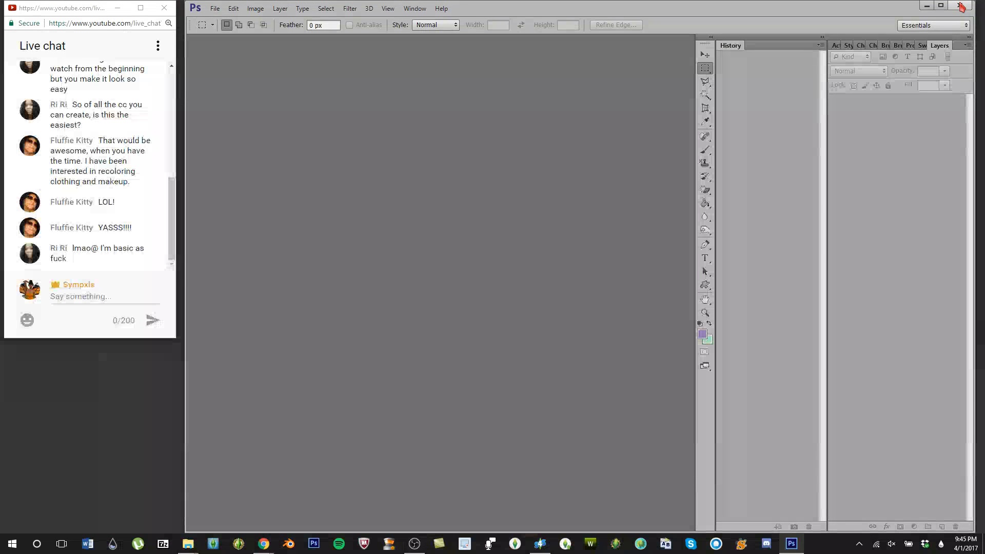
pyautogui.click(960, 6)
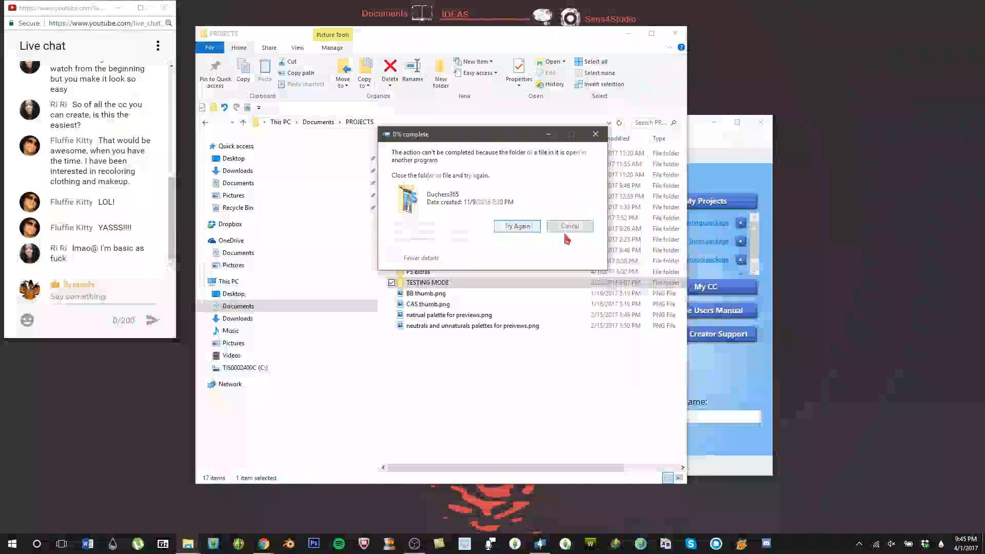
pyautogui.click(515, 224)
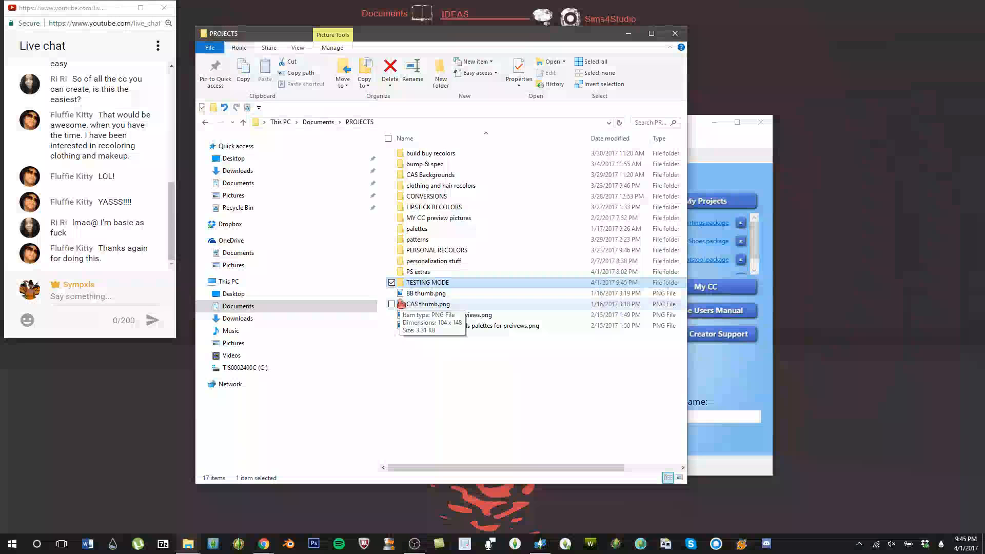
# Step: Look through the clothing and hair recolors folder and reposition the File Explorer and Sims 4 Studio windows so both are accessible
pyautogui.moveTo(493, 39); pyautogui.dragTo(476, 14)
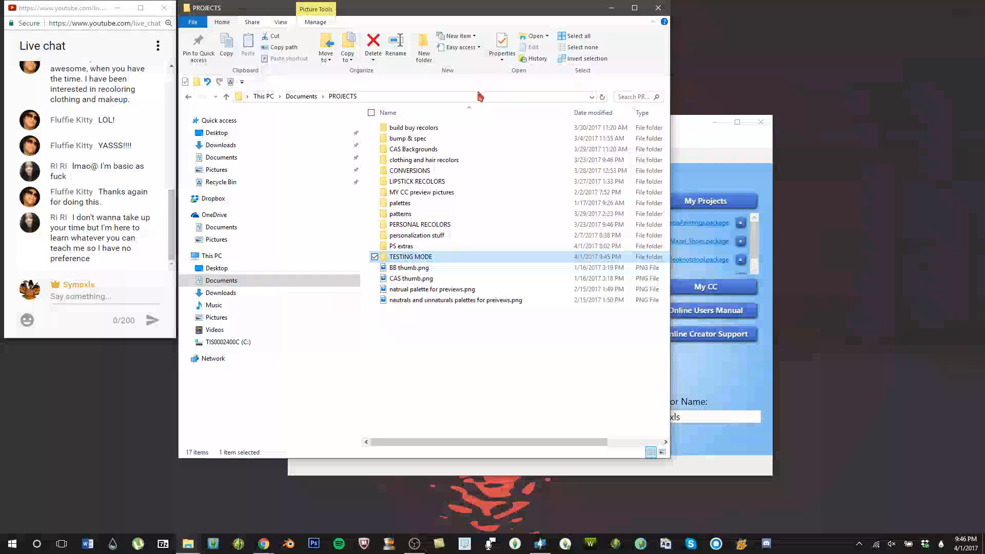
pyautogui.click(431, 161)
pyautogui.moveTo(666, 143)
pyautogui.mouseDown()
pyautogui.moveTo(669, 363)
pyautogui.moveTo(680, 153)
pyautogui.moveTo(663, 387)
pyautogui.moveTo(692, 152)
pyautogui.moveTo(680, 169)
pyautogui.moveTo(667, 333)
pyautogui.moveTo(676, 186)
pyautogui.moveTo(661, 391)
pyautogui.moveTo(669, 153)
pyautogui.mouseUp()
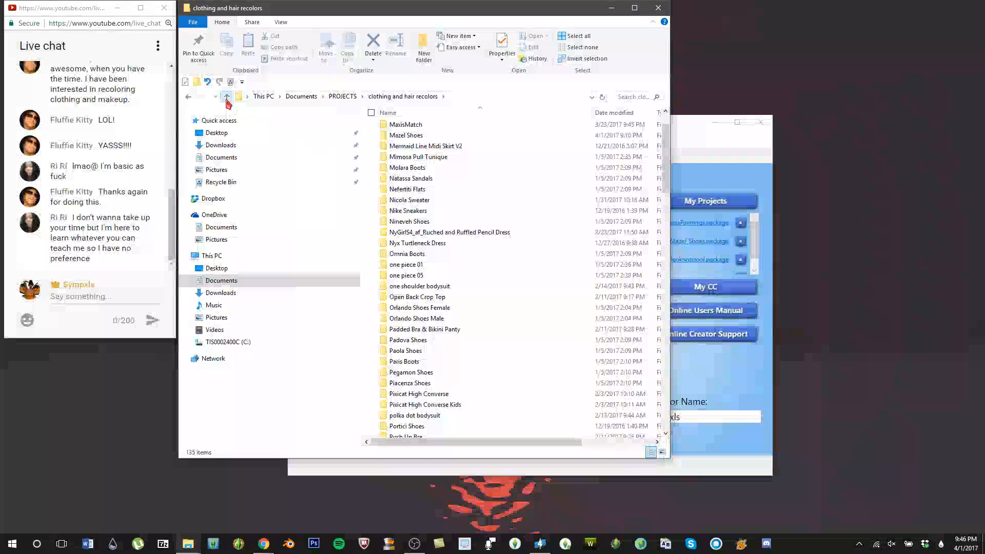
pyautogui.click(226, 97)
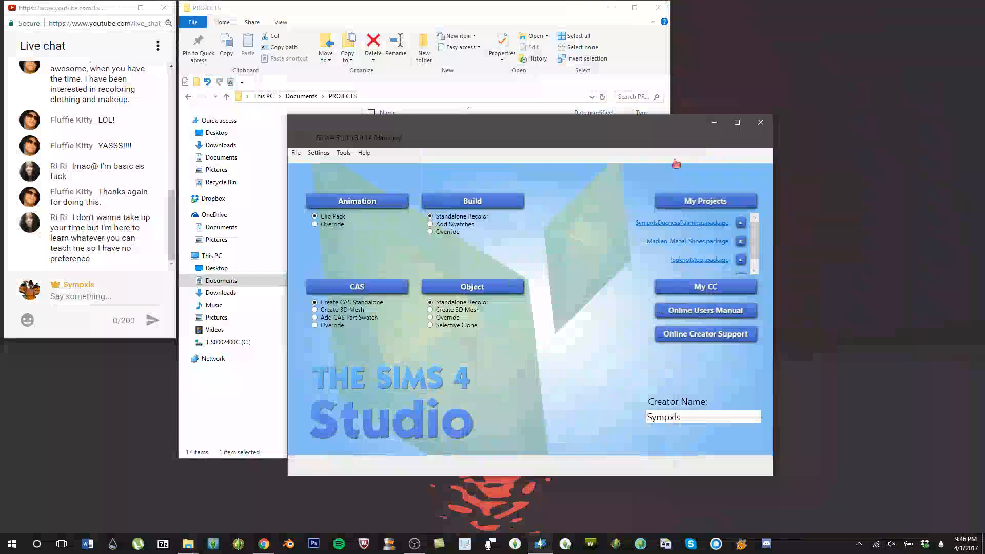
pyautogui.moveTo(547, 143); pyautogui.dragTo(774, 18)
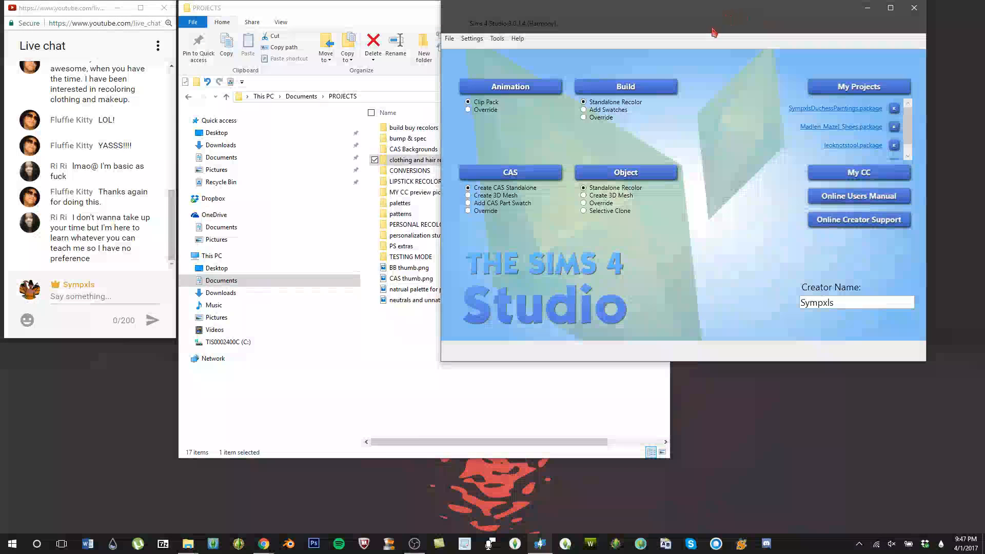
pyautogui.click(312, 16)
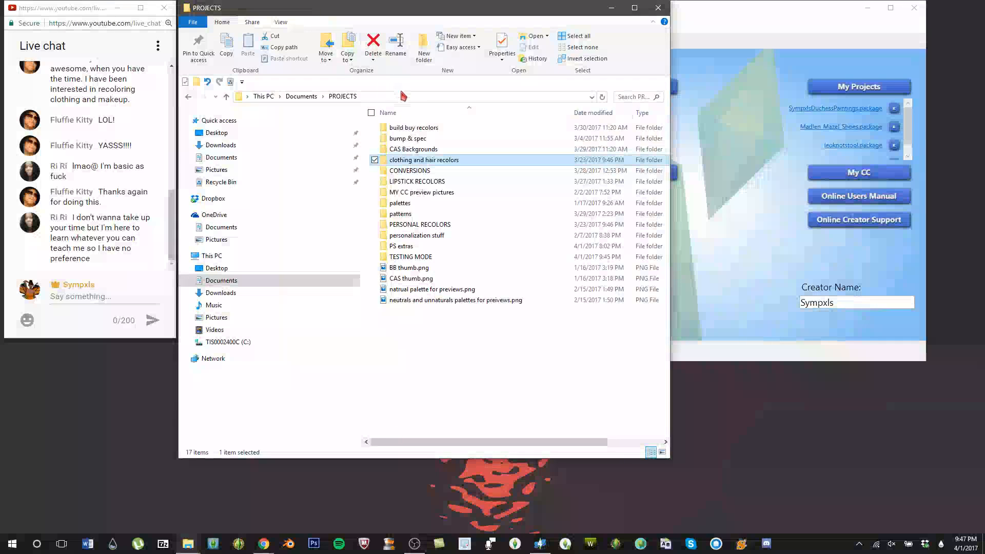
# Step: Check the contents of the Mazel Shoes folder in clothing and hair recolors and move the folder into TESTING MODE
pyautogui.doubleClick(477, 161)
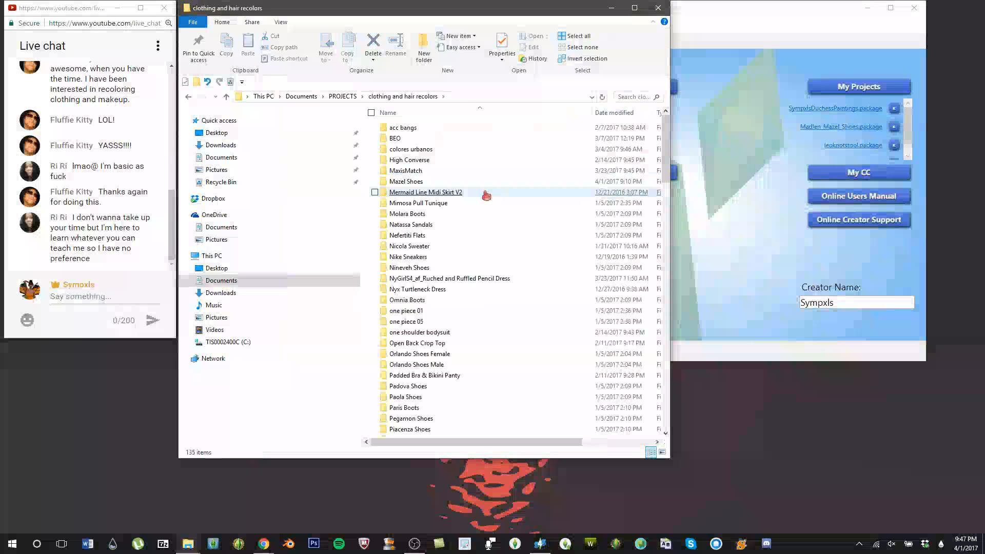
pyautogui.doubleClick(417, 183)
pyautogui.scroll(-7, 417, 185)
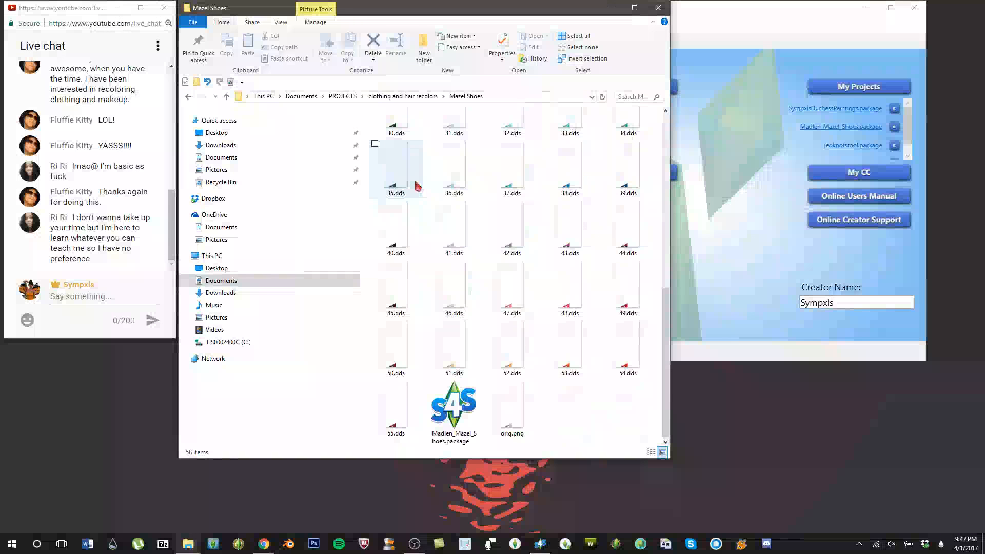
pyautogui.scroll(7, 405, 164)
pyautogui.click(226, 97)
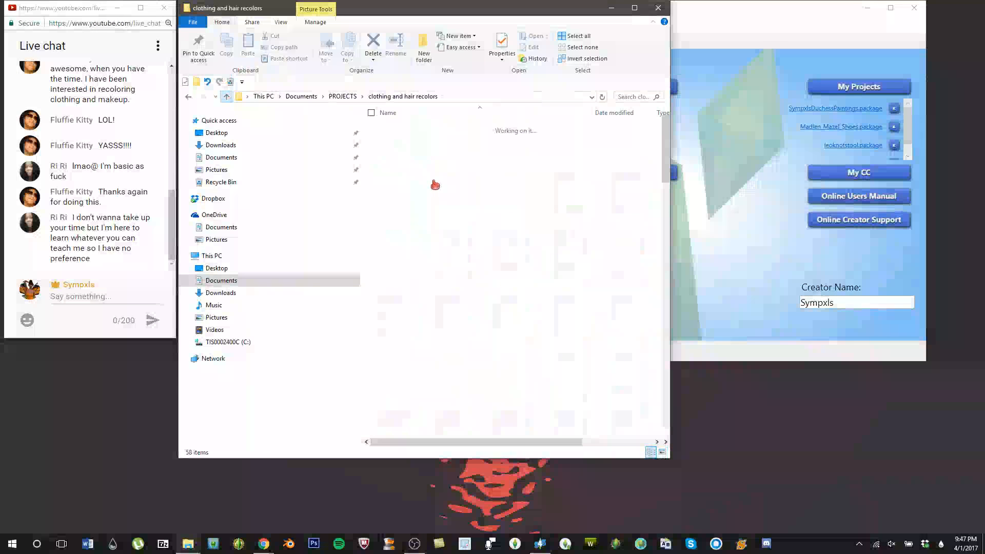
pyautogui.click(226, 97)
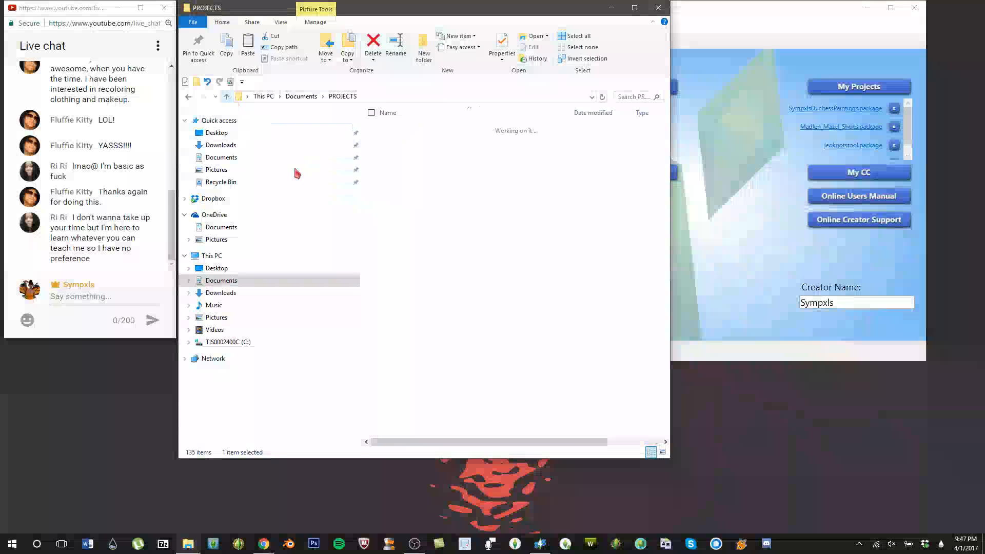
pyautogui.rightClick(418, 257)
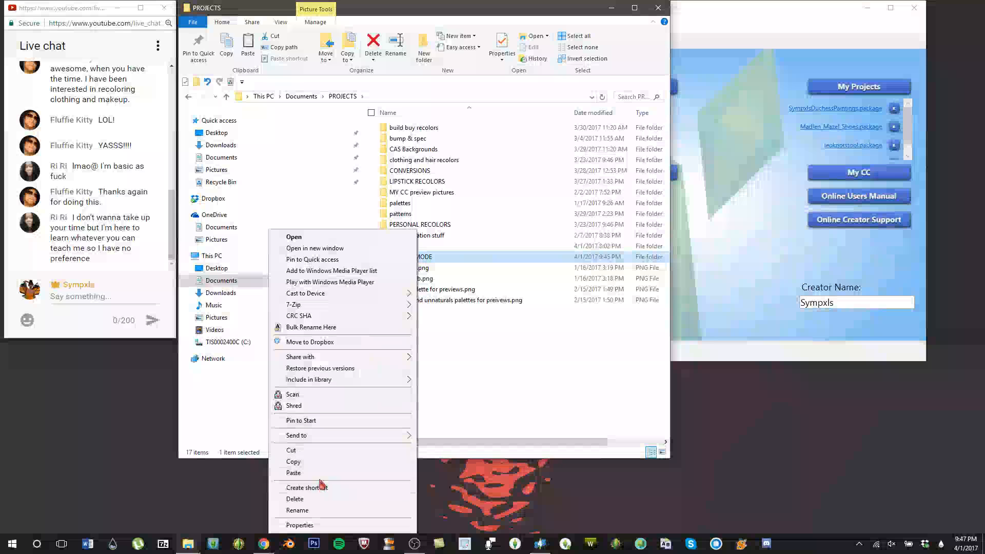
pyautogui.click(318, 472)
# Step: View the preview picture in the NyGirlS4_af_Ruched and Ruffled Pencil Dress folder under clothing and hair recolors
pyautogui.doubleClick(418, 160)
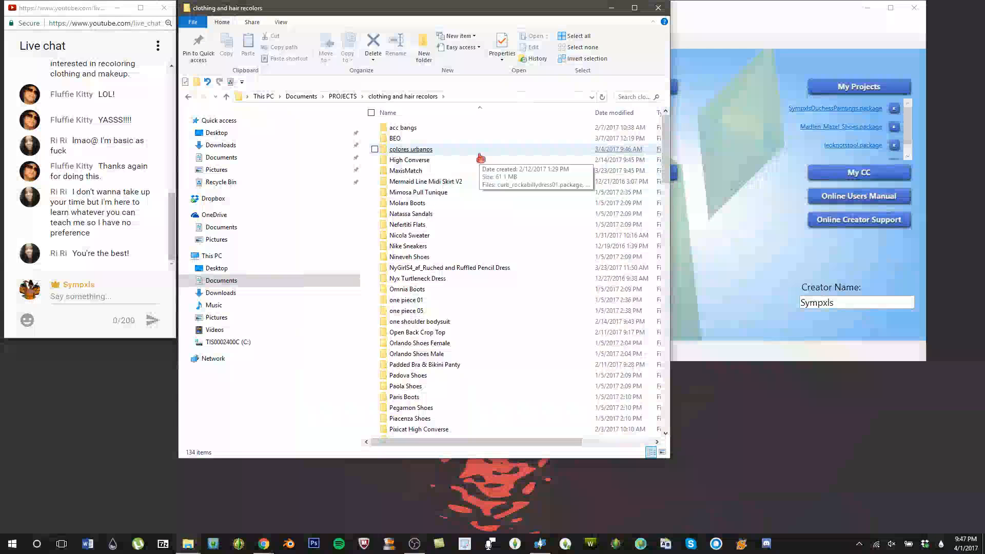
pyautogui.doubleClick(469, 268)
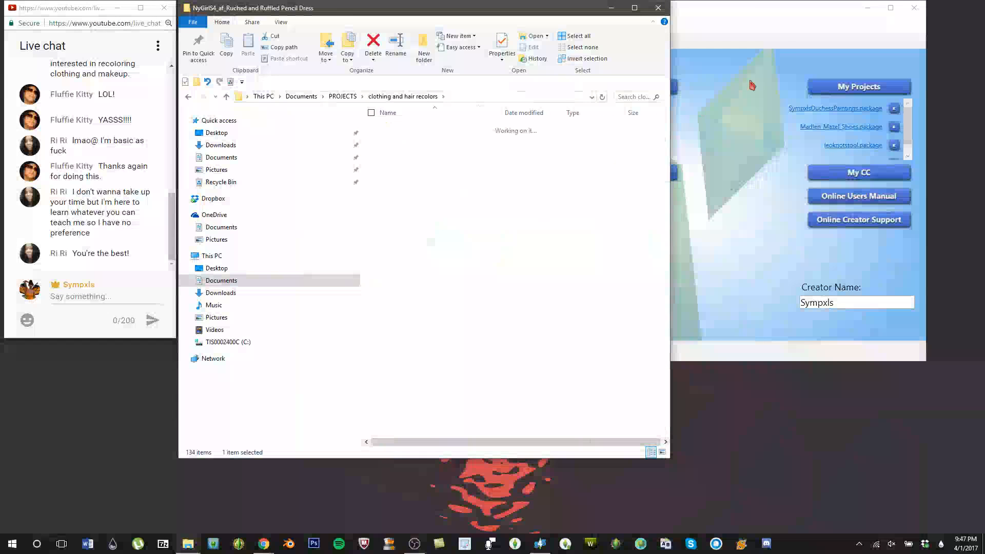
pyautogui.click(774, 40)
pyautogui.click(430, 177)
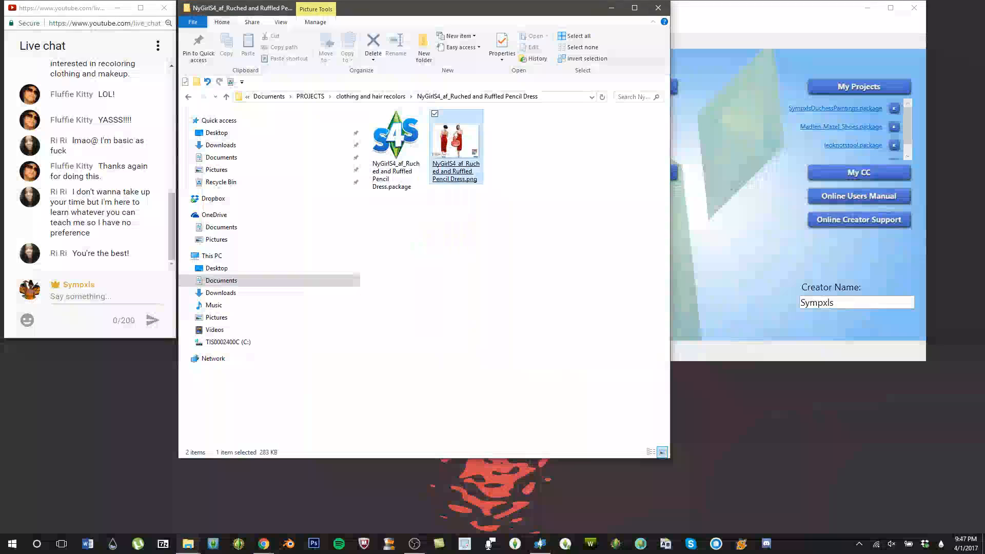
pyautogui.doubleClick(455, 142)
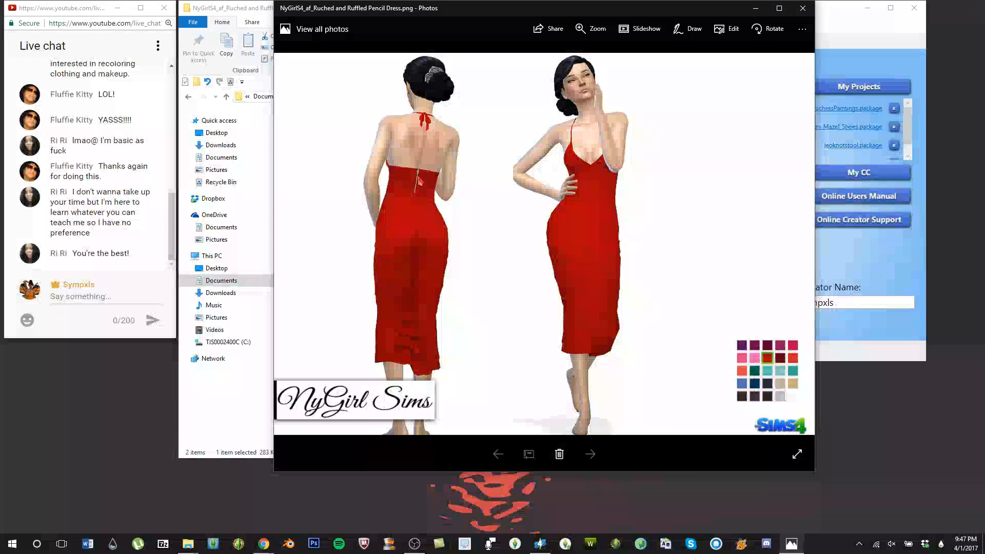
pyautogui.click(803, 8)
# Step: In Sims 4 Studio, open NyGirlS4_af_Ruched and Ruffled Pencil Dress.package from its folder in PROJECTS > clothing and hair recolors
pyautogui.click(739, 128)
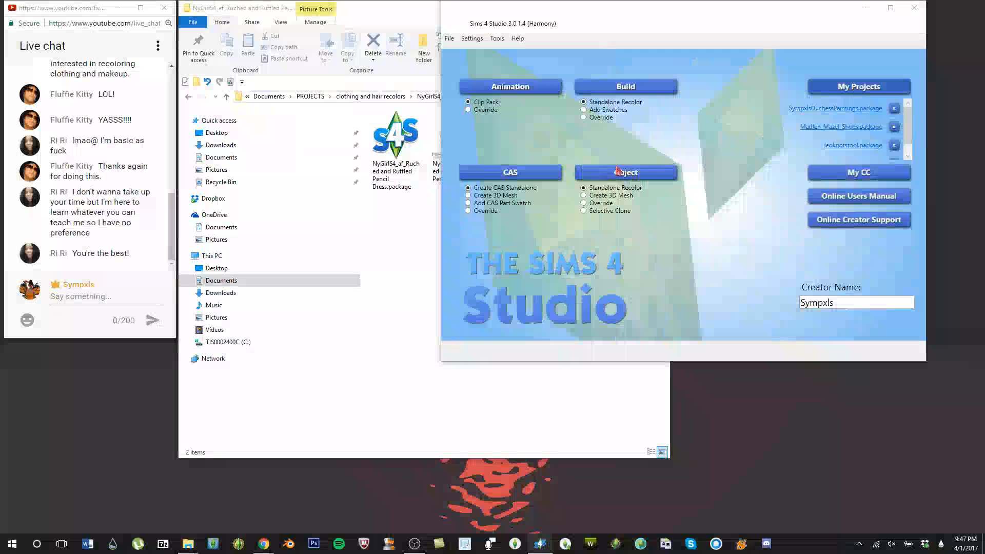
pyautogui.click(627, 172)
pyautogui.click(486, 227)
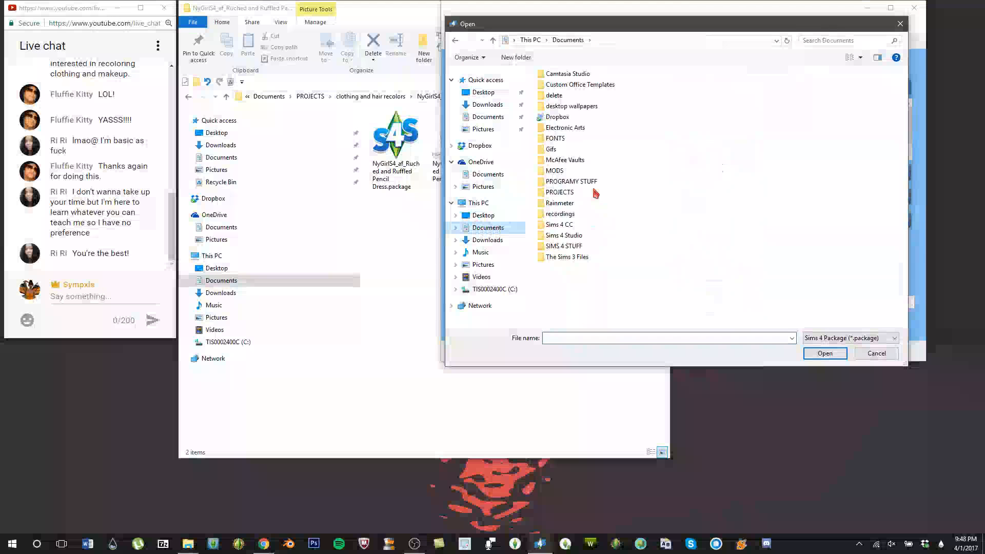
pyautogui.doubleClick(566, 198)
pyautogui.click(586, 123)
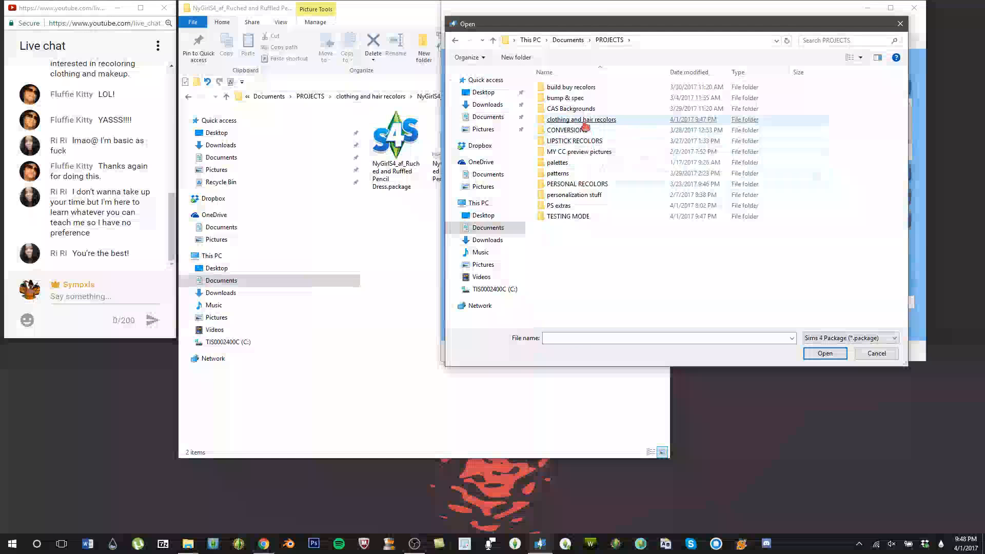
pyautogui.doubleClick(585, 123)
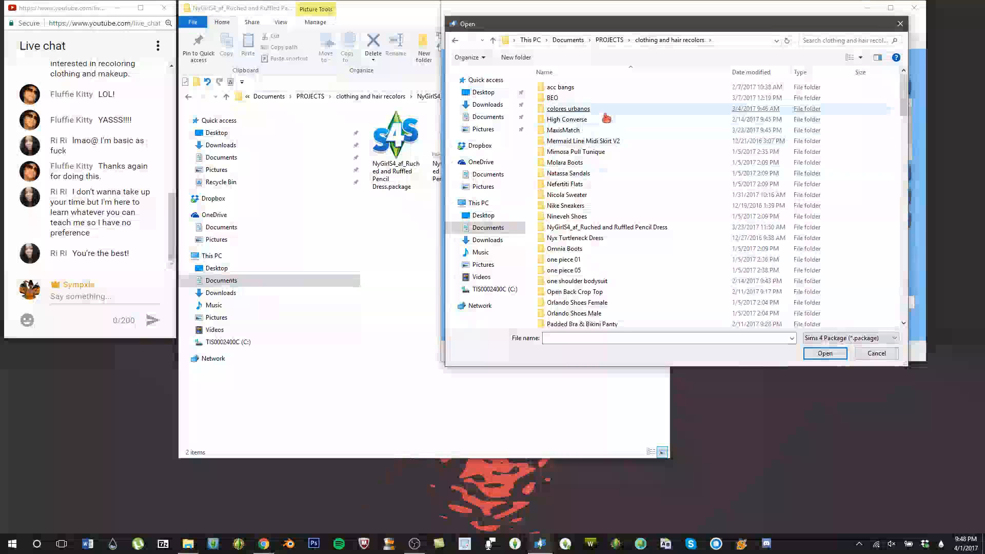
pyautogui.doubleClick(595, 227)
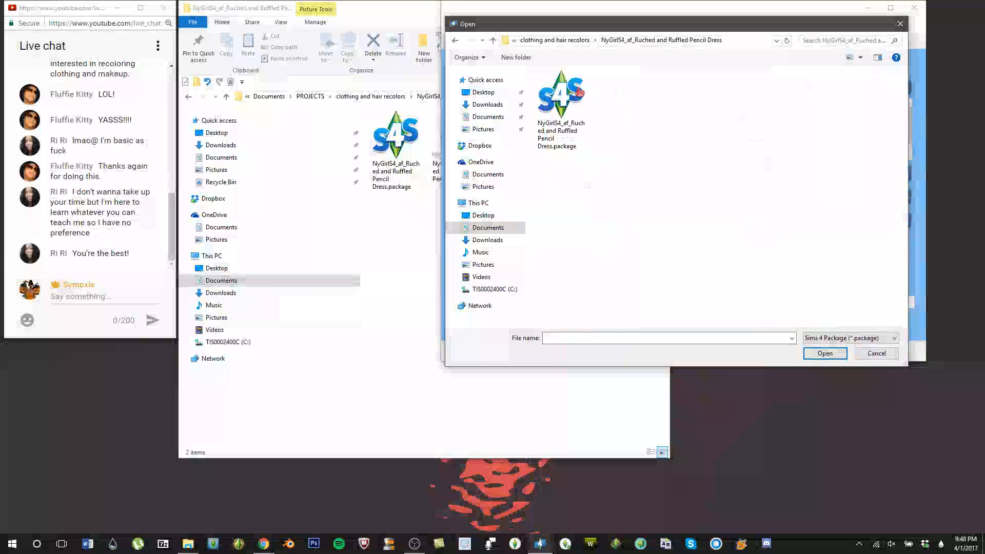
pyautogui.doubleClick(585, 92)
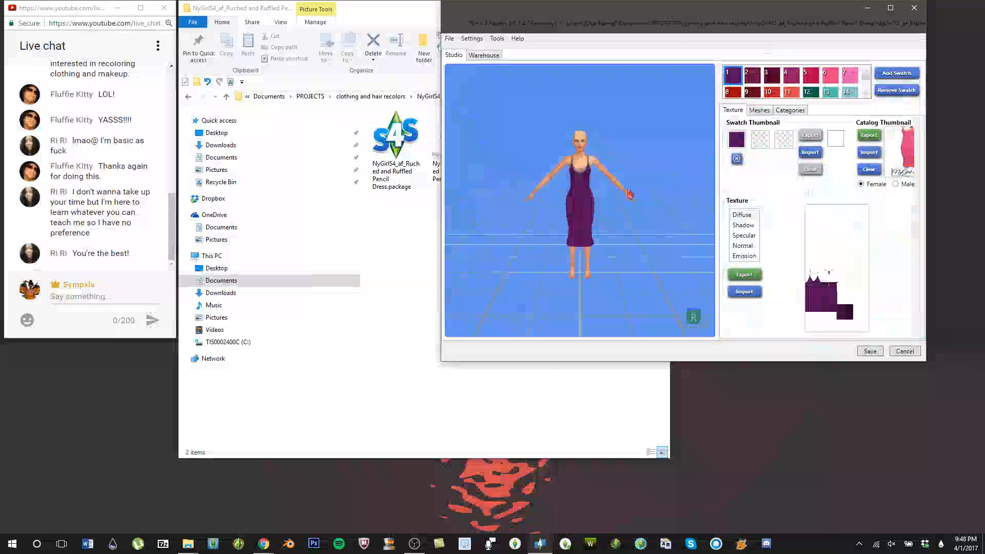
# Step: Examine the back of the pencil dress up close on the model in the 3D preview
pyautogui.moveTo(621, 190); pyautogui.dragTo(981, 158)
pyautogui.scroll(2, 592, 201)
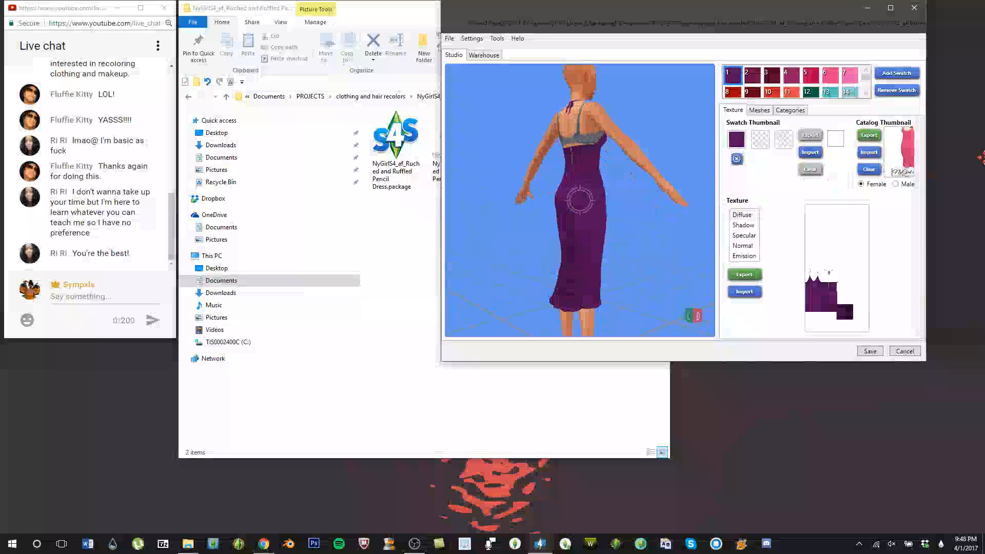
pyautogui.moveTo(500, 185); pyautogui.dragTo(967, 199)
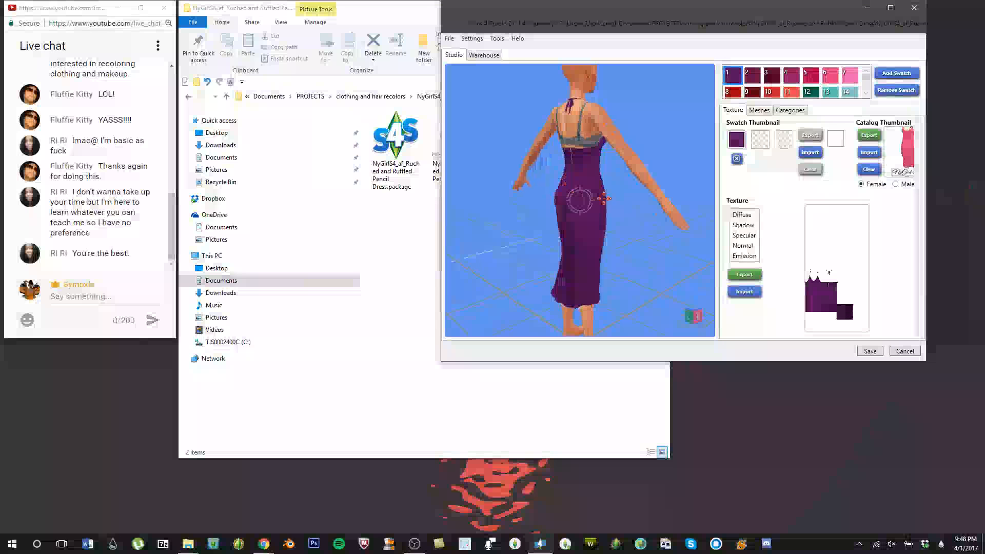
# Step: Preview swatches 24, 16, 14 and 19 on the pencil dress model to compare the existing colours
pyautogui.click(412, 222)
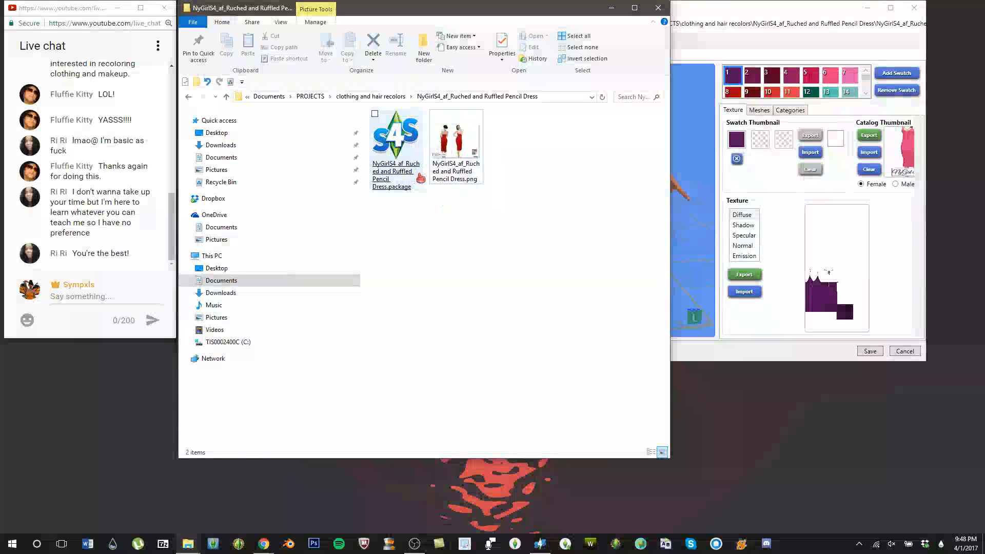
pyautogui.click(693, 119)
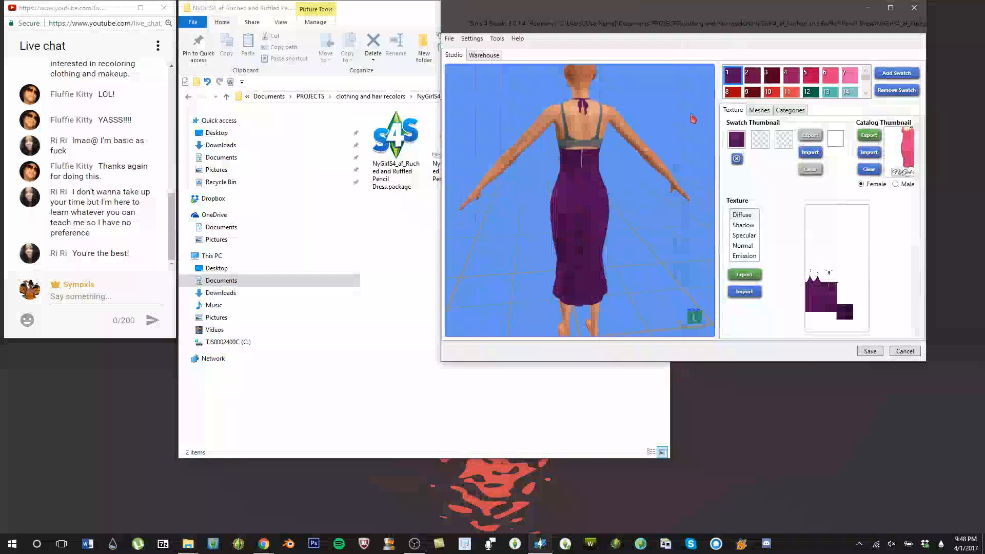
pyautogui.scroll(-3, 749, 94)
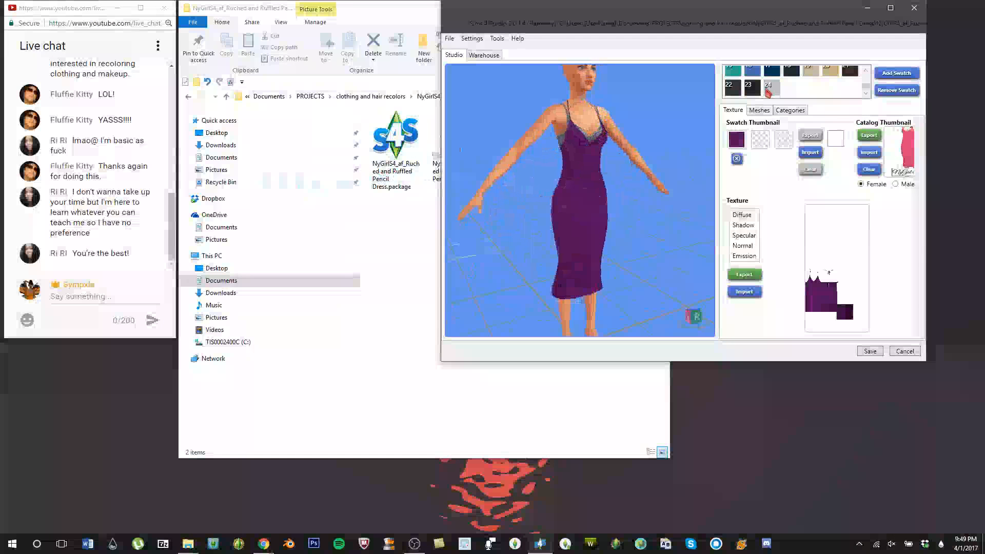
pyautogui.click(771, 88)
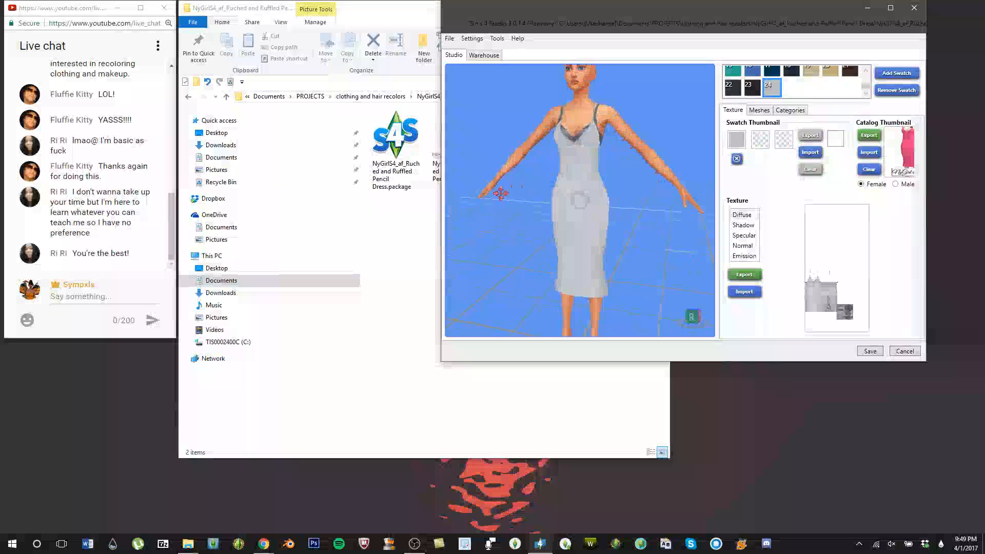
pyautogui.scroll(1, 761, 91)
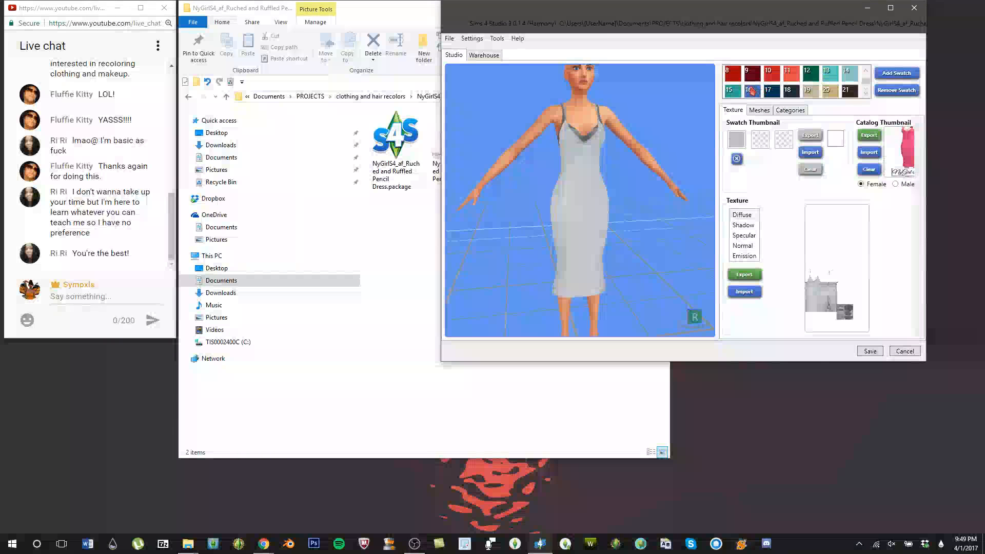
pyautogui.click(752, 91)
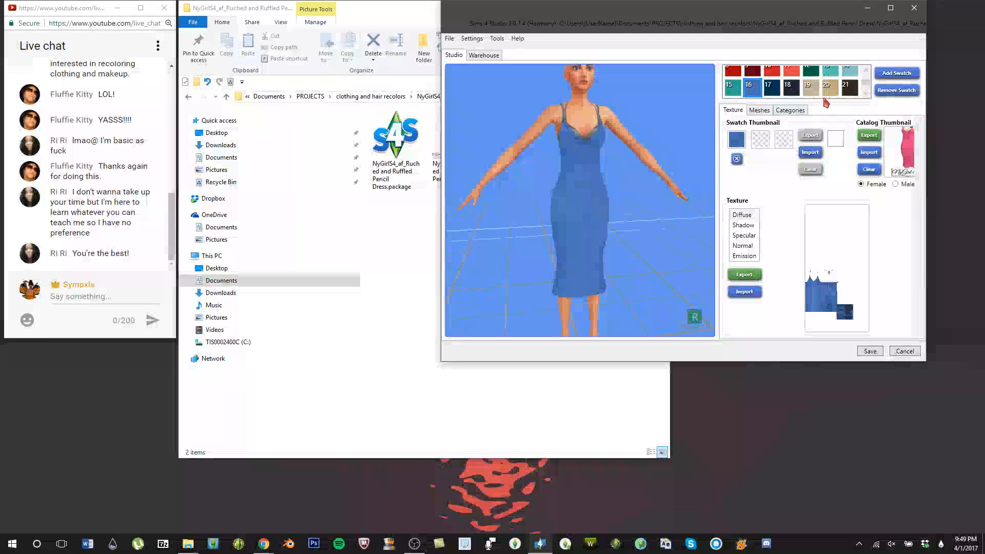
pyautogui.click(849, 72)
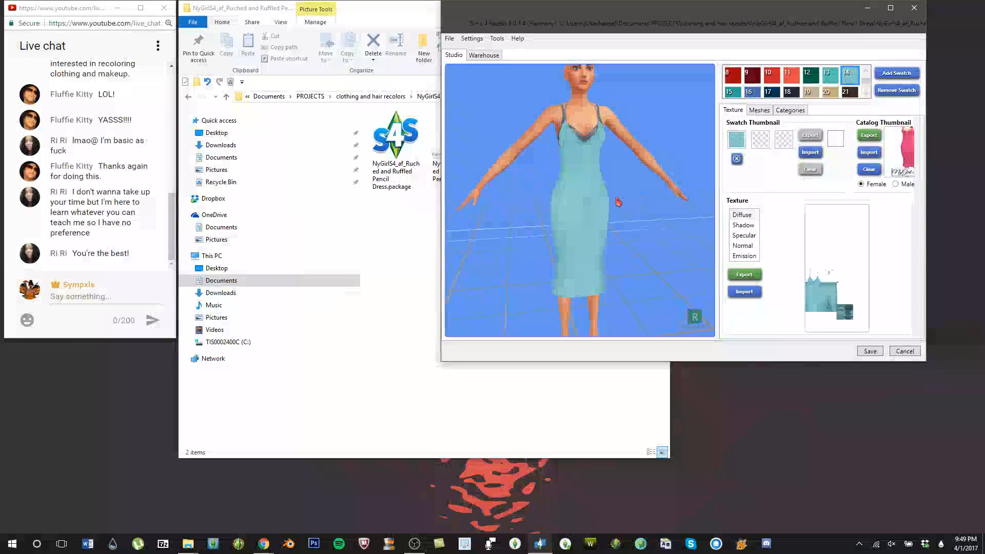
pyautogui.click(810, 91)
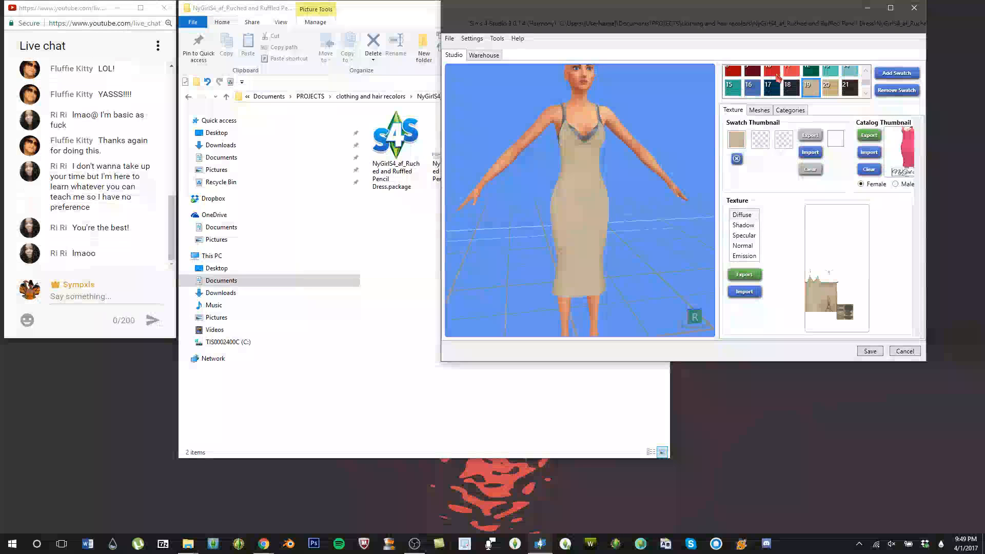
# Step: Export the diffuse texture of light grey swatch 24 as a PNG named orig into the dress's project folder, closing the extra folder window
pyautogui.scroll(-1, 773, 82)
pyautogui.click(771, 88)
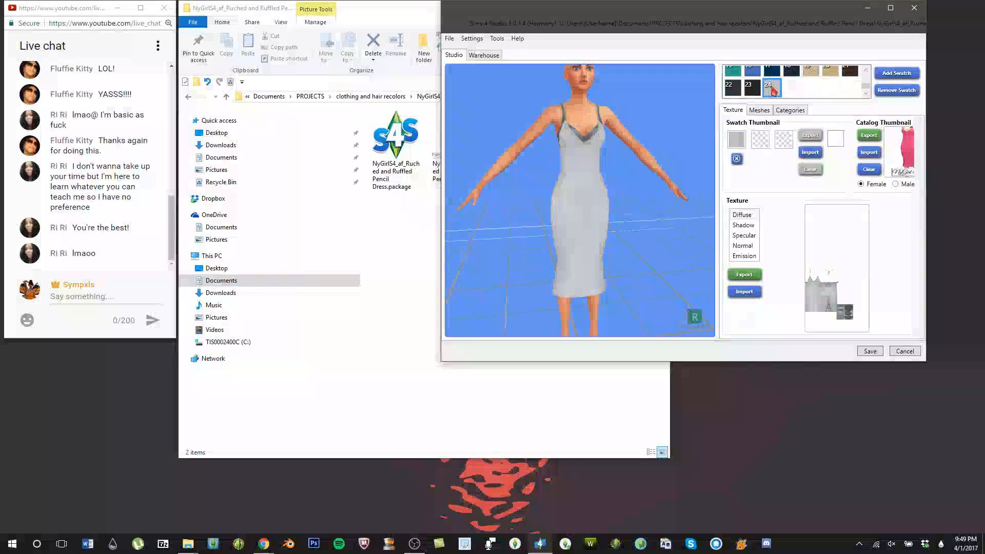
pyautogui.click(748, 277)
pyautogui.write('orig')
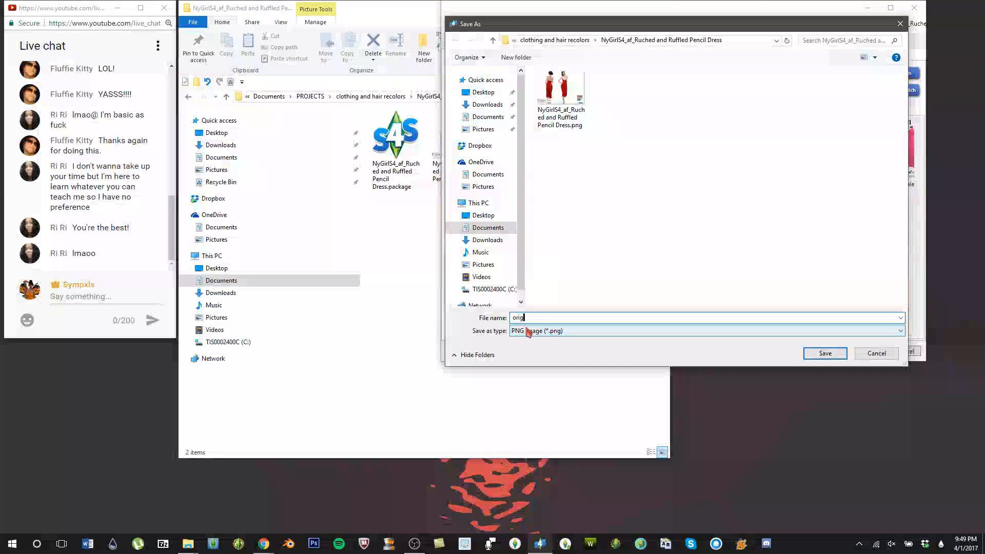
pyautogui.click(825, 353)
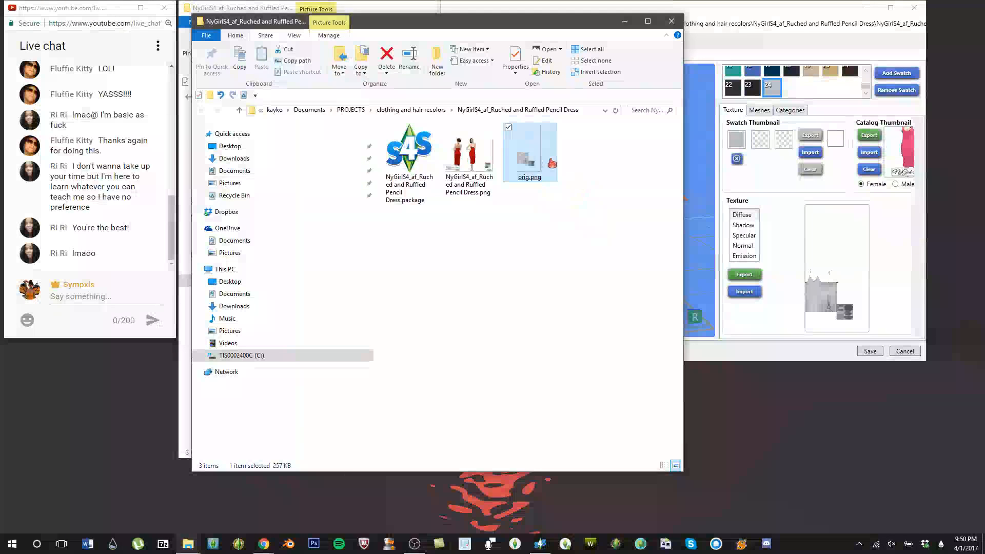
pyautogui.click(672, 22)
pyautogui.click(414, 289)
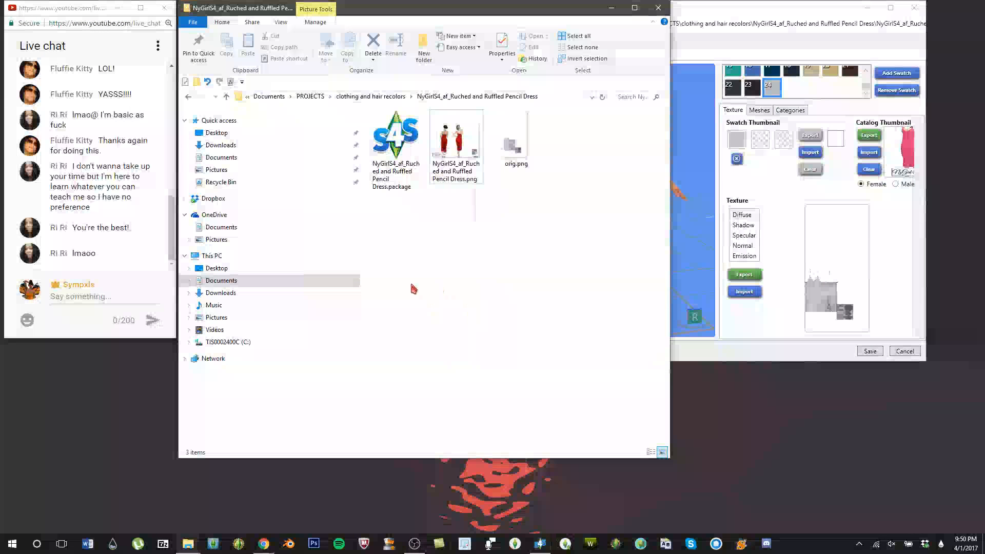
pyautogui.click(678, 57)
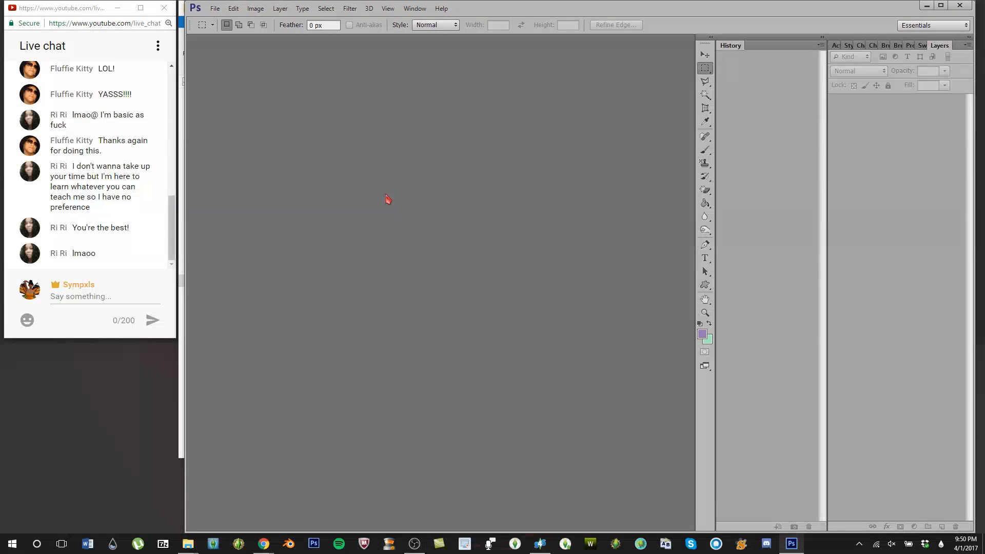
# Step: In Photoshop, open orig.png from Documents > PROJECTS > clothing and hair recolors > NyGirlS4_af_Ruched and Ruffled Pencil Dress
pyautogui.click(215, 8)
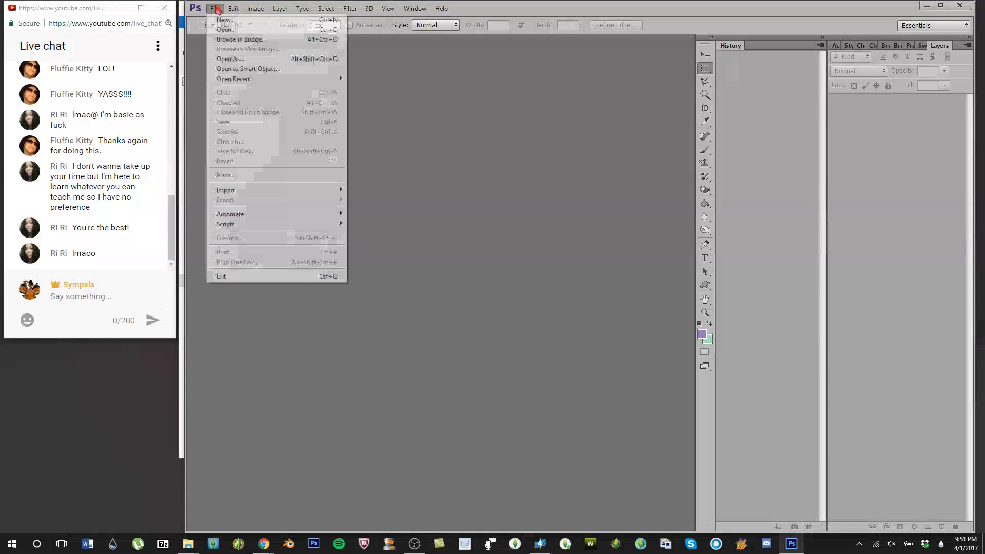
pyautogui.click(226, 30)
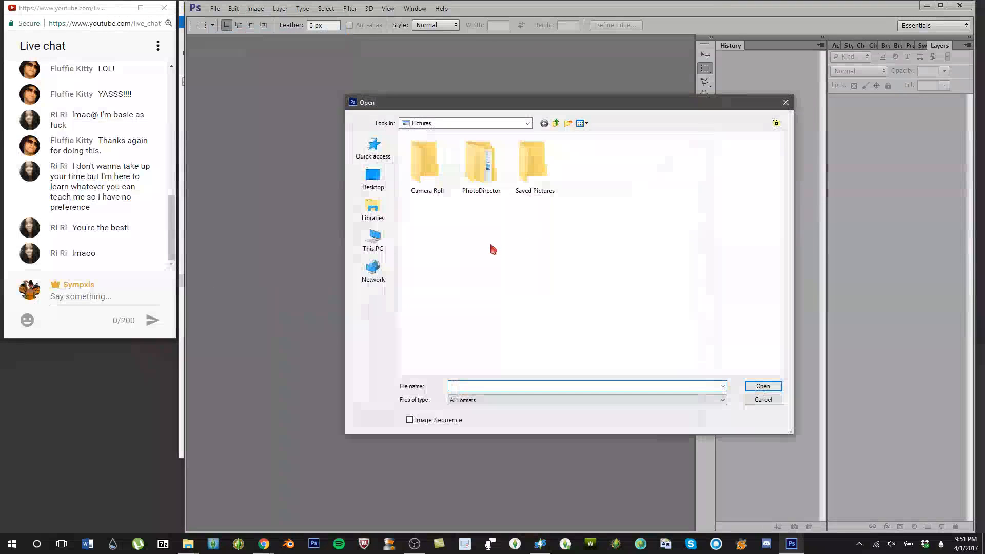
pyautogui.click(382, 215)
pyautogui.doubleClick(546, 147)
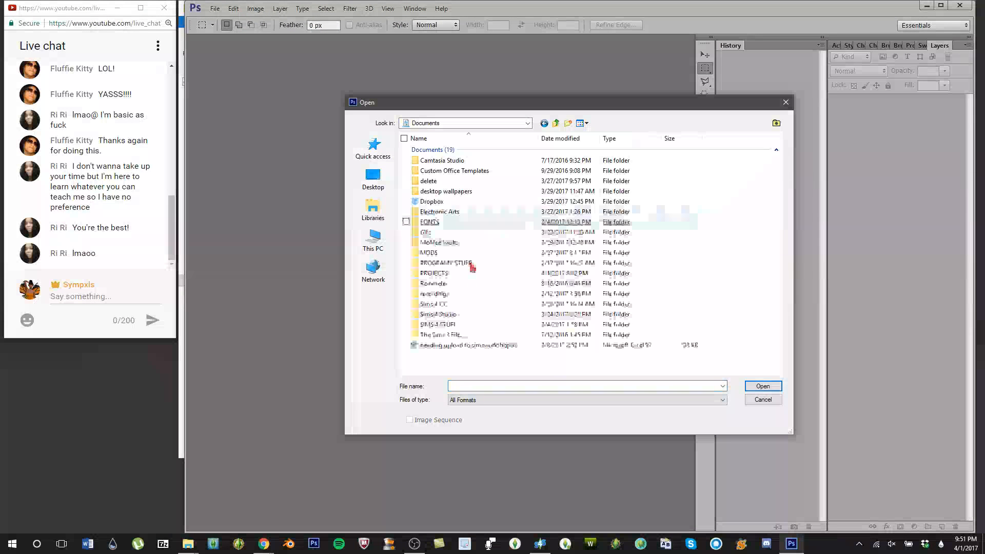
pyautogui.doubleClick(456, 272)
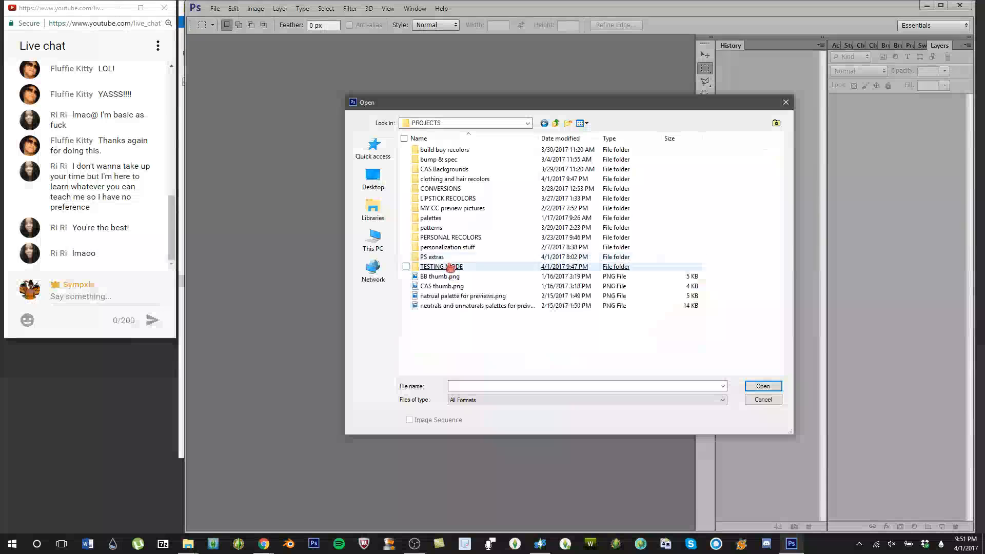
pyautogui.doubleClick(455, 179)
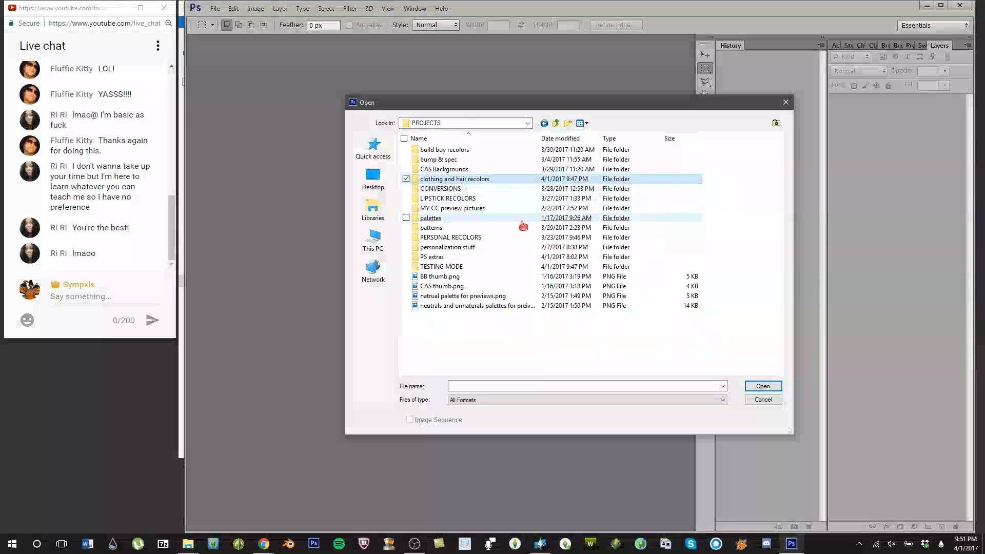
pyautogui.doubleClick(491, 277)
pyautogui.click(442, 172)
pyautogui.doubleClick(441, 172)
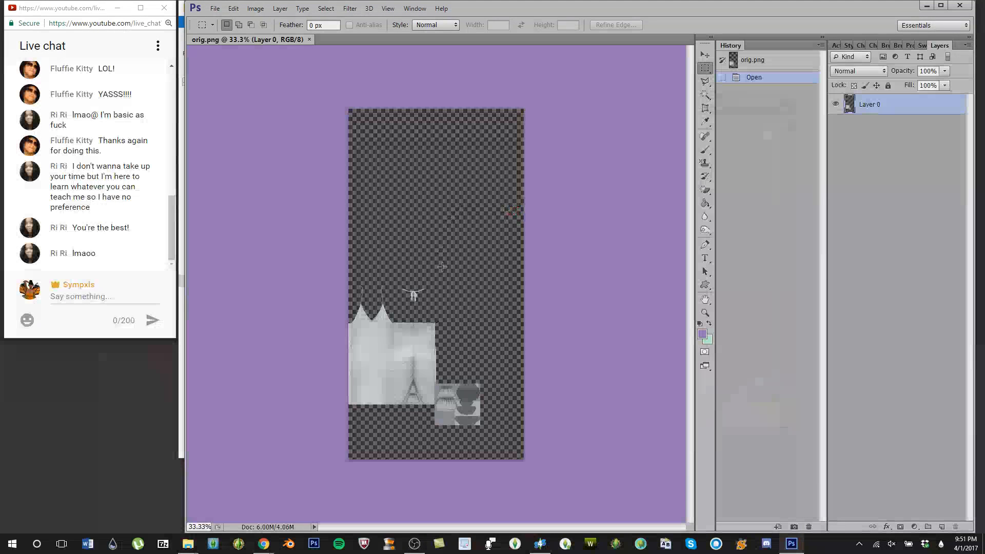
# Step: Examine the dress texture in orig.png up close, especially the zipper and ruched seam on the back piece
pyautogui.moveTo(188, 544)
pyautogui.click(210, 511)
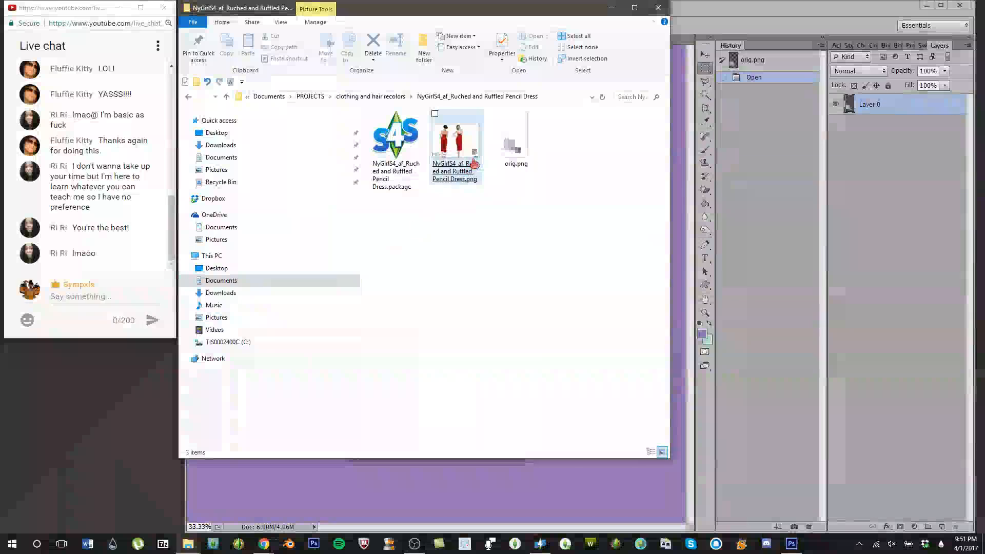
pyautogui.click(700, 15)
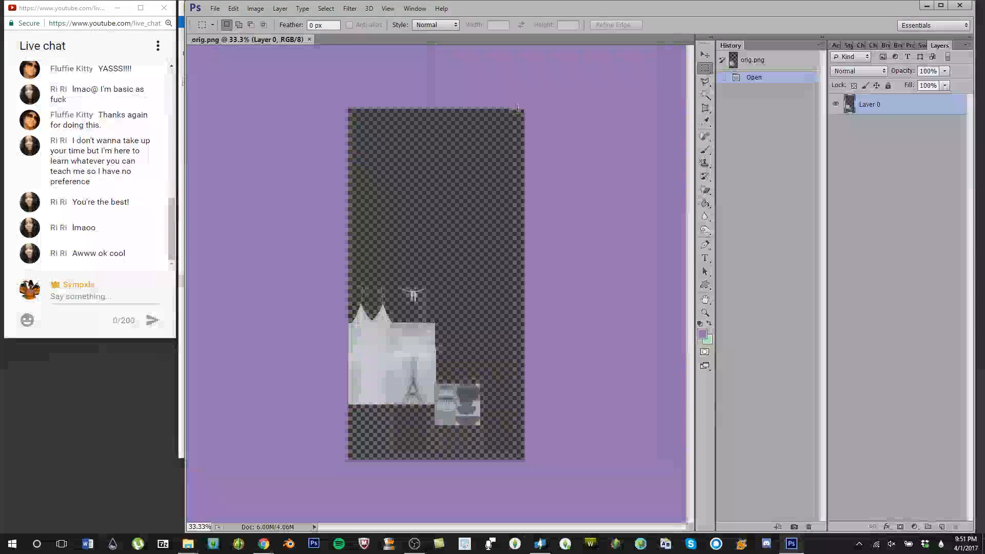
pyautogui.scroll(6, 431, 321)
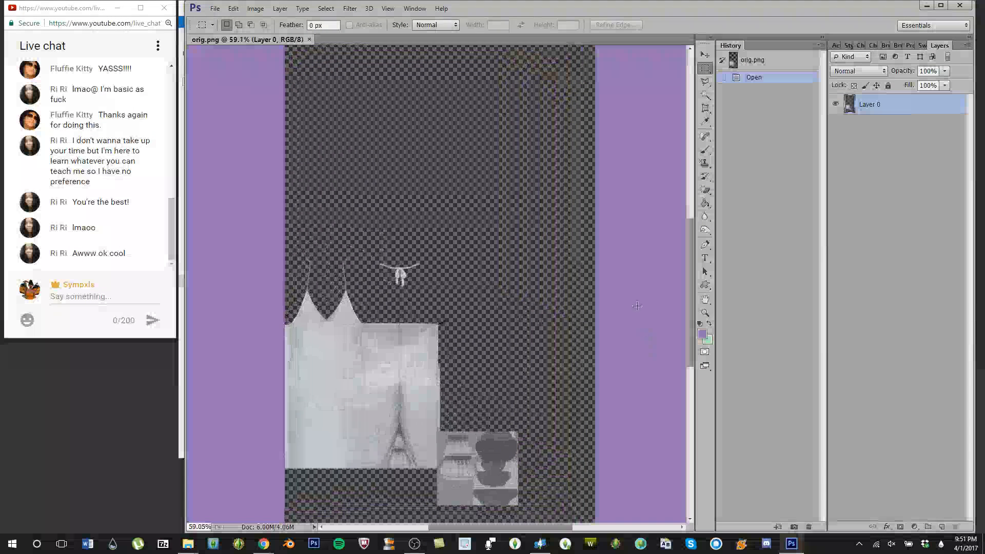
pyautogui.scroll(-3, 666, 256)
pyautogui.scroll(5, 638, 276)
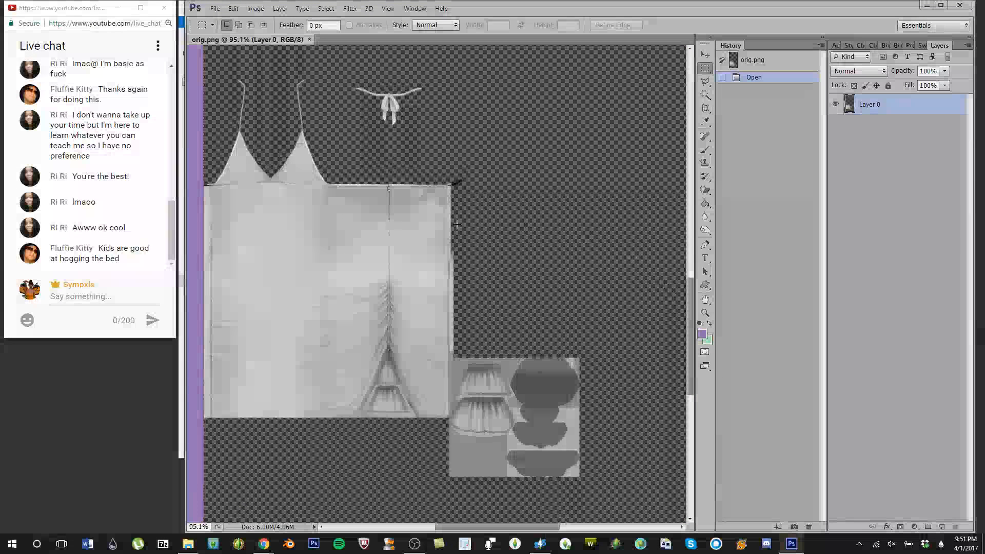
pyautogui.moveTo(692, 303); pyautogui.dragTo(693, 297)
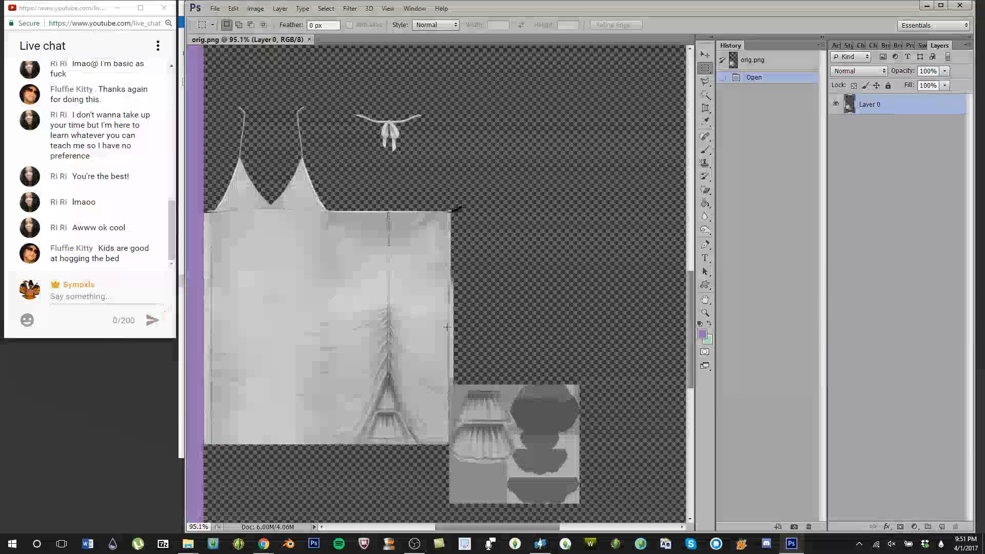
pyautogui.scroll(15, 419, 287)
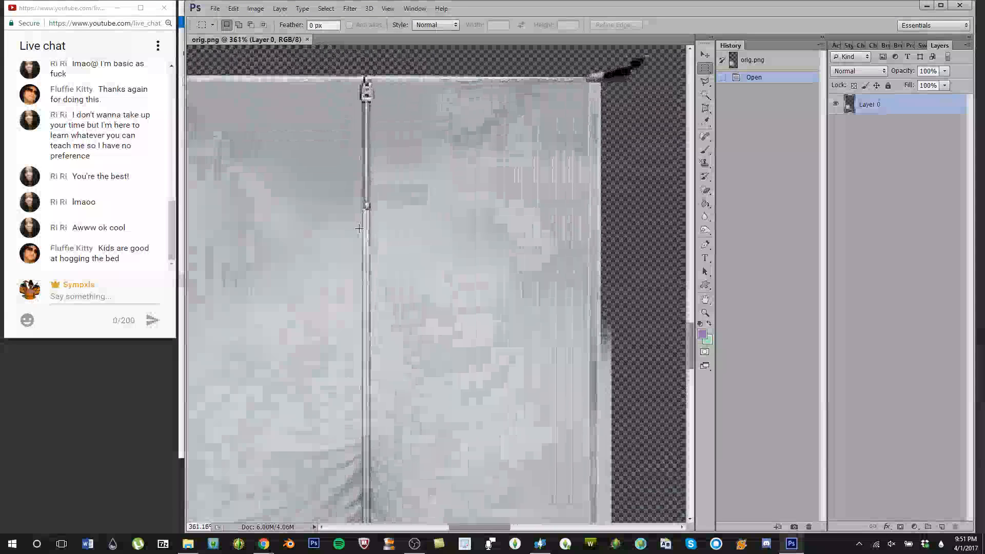
pyautogui.scroll(1, 356, 147)
pyautogui.scroll(-3, 372, 137)
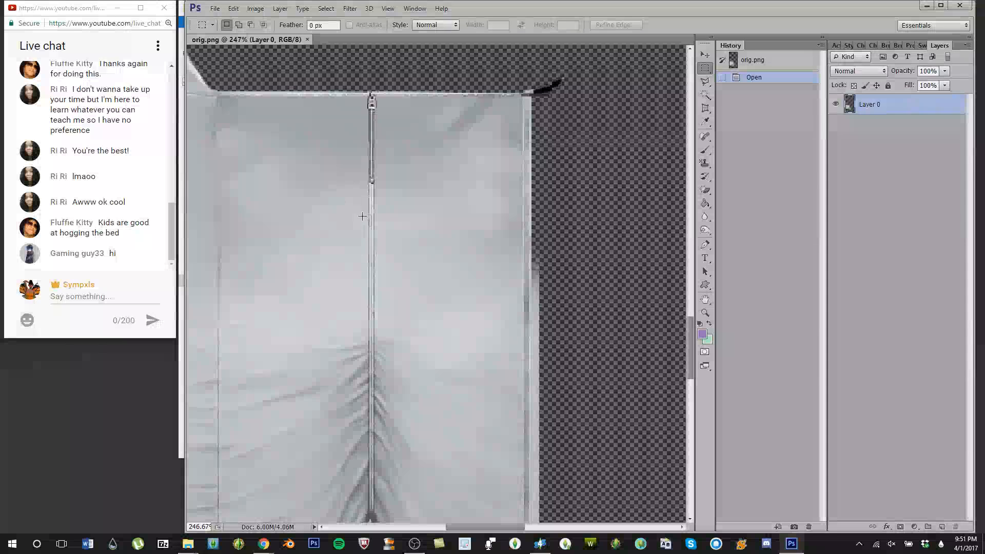
# Step: In Sims 4 Studio, inspect the zipper on the back of the dress up close with swatches 24 and 22
pyautogui.click(540, 544)
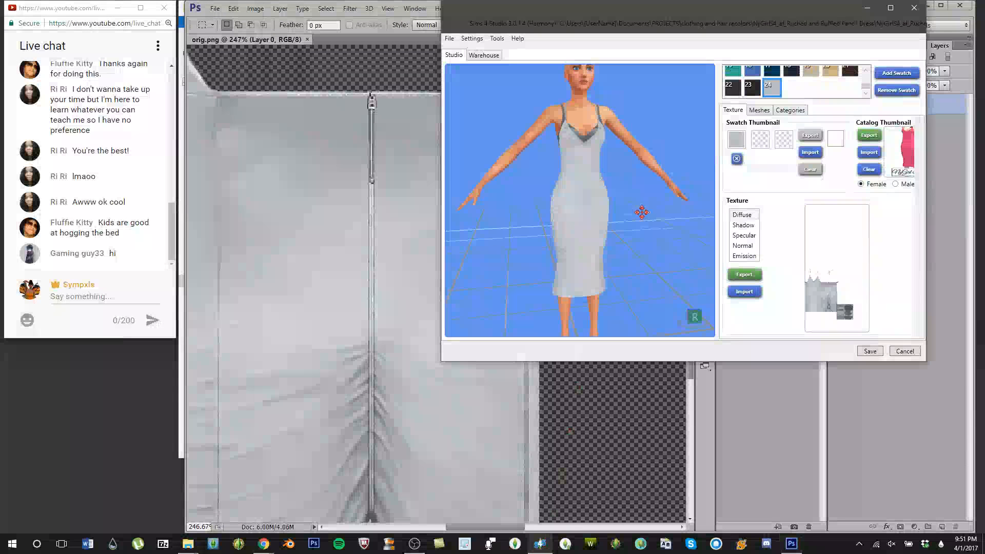
pyautogui.moveTo(654, 192); pyautogui.dragTo(589, 200)
pyautogui.scroll(5, 588, 200)
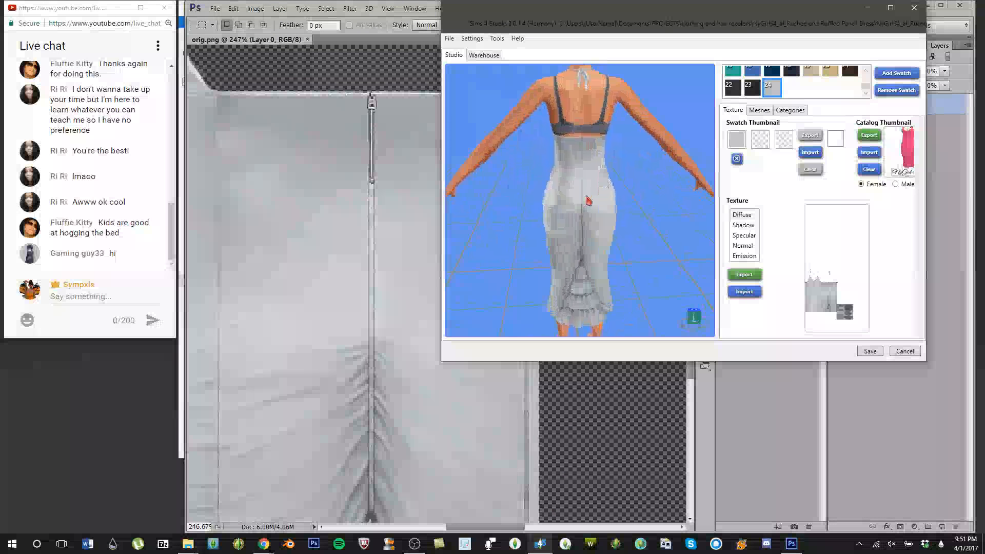
pyautogui.scroll(3, 585, 214)
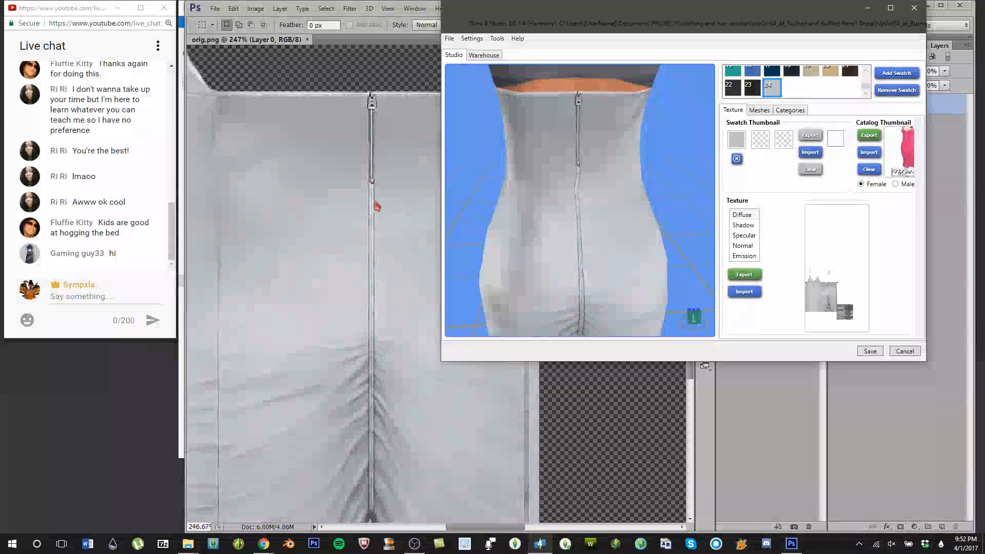
pyautogui.click(738, 85)
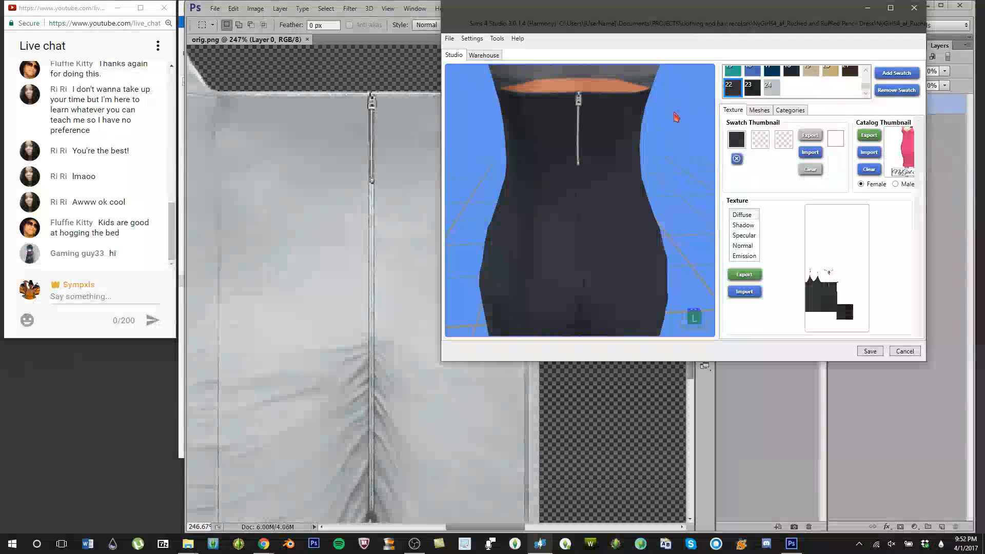
# Step: Export the diffuse texture of black swatch 23 as a PNG named orig 2 into the dress folder and close the extra folder window
pyautogui.click(744, 88)
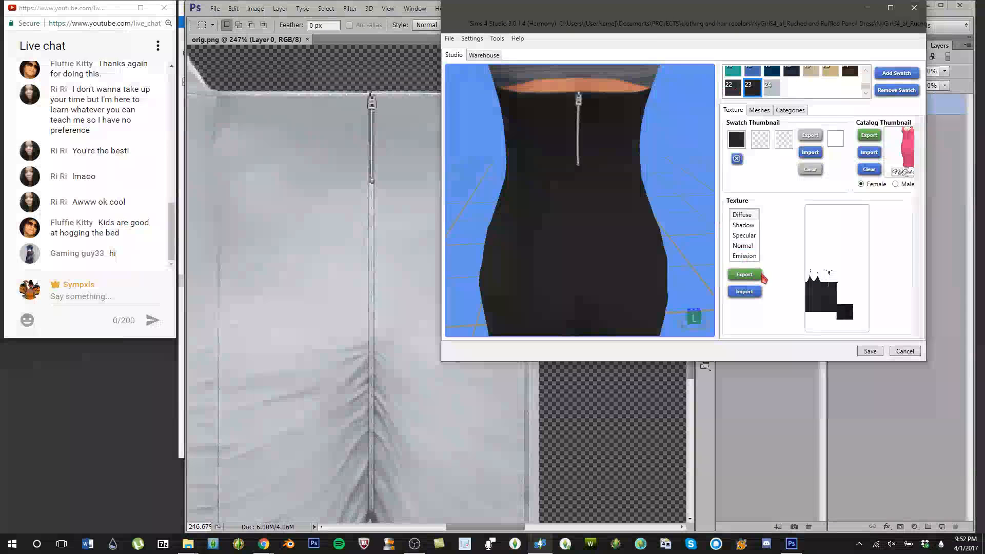
pyautogui.click(742, 276)
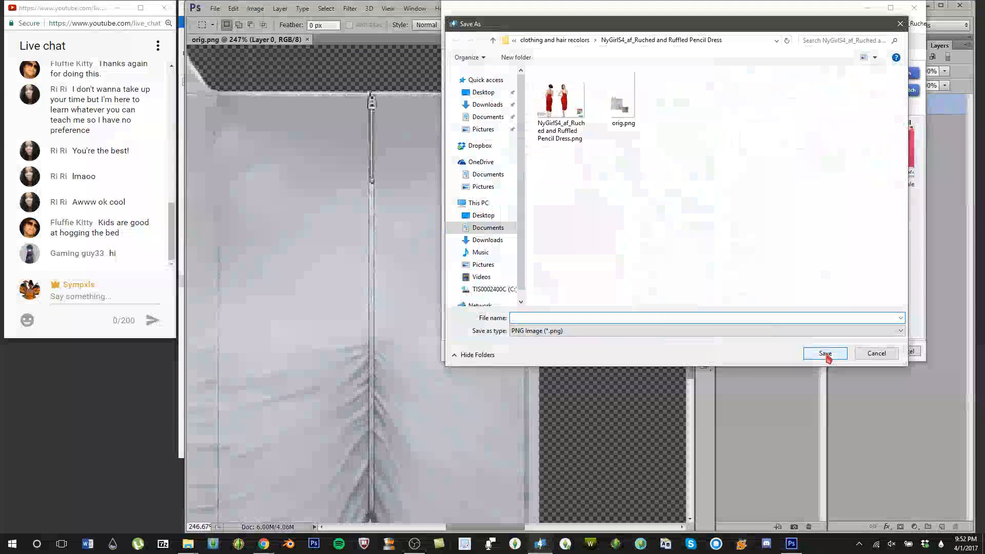
pyautogui.write('orig 2')
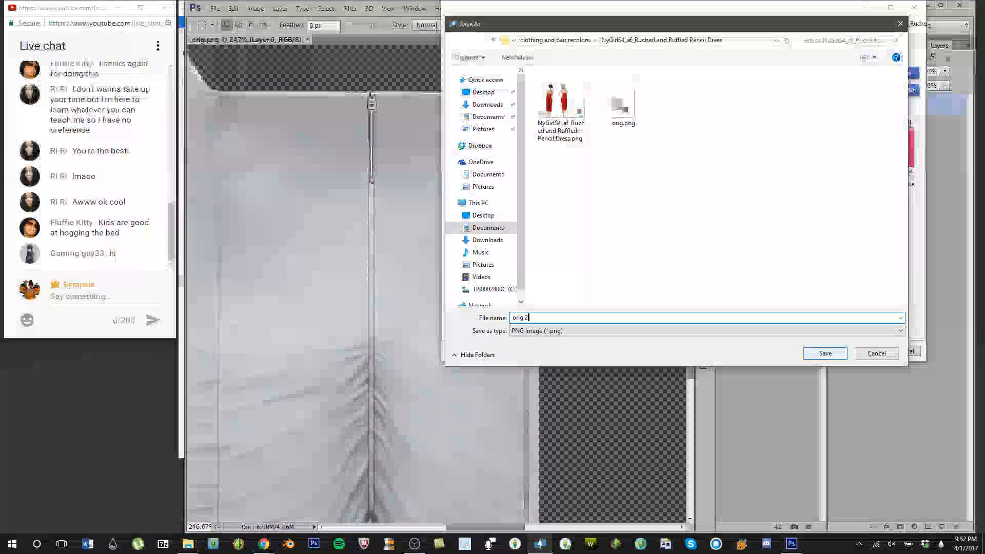
pyautogui.click(825, 354)
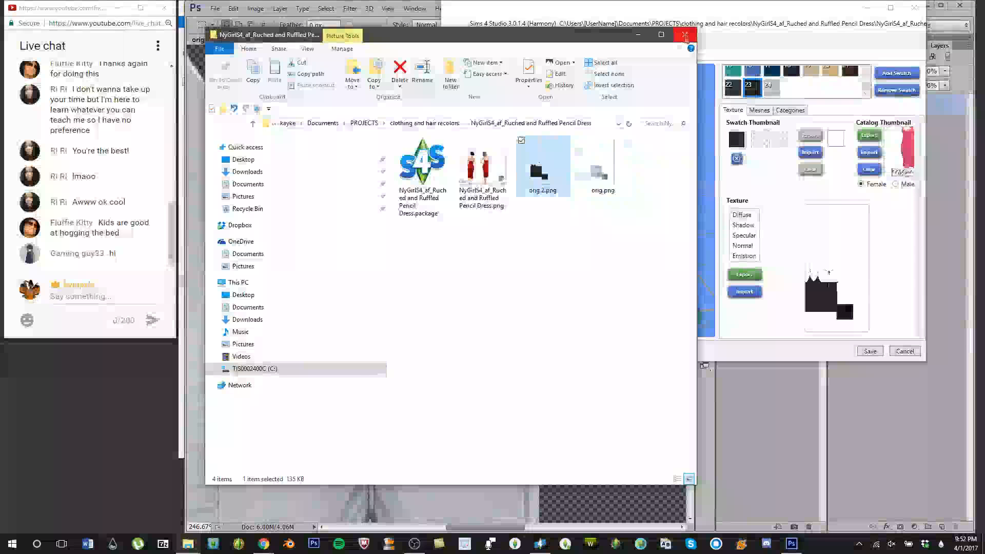
pyautogui.click(688, 36)
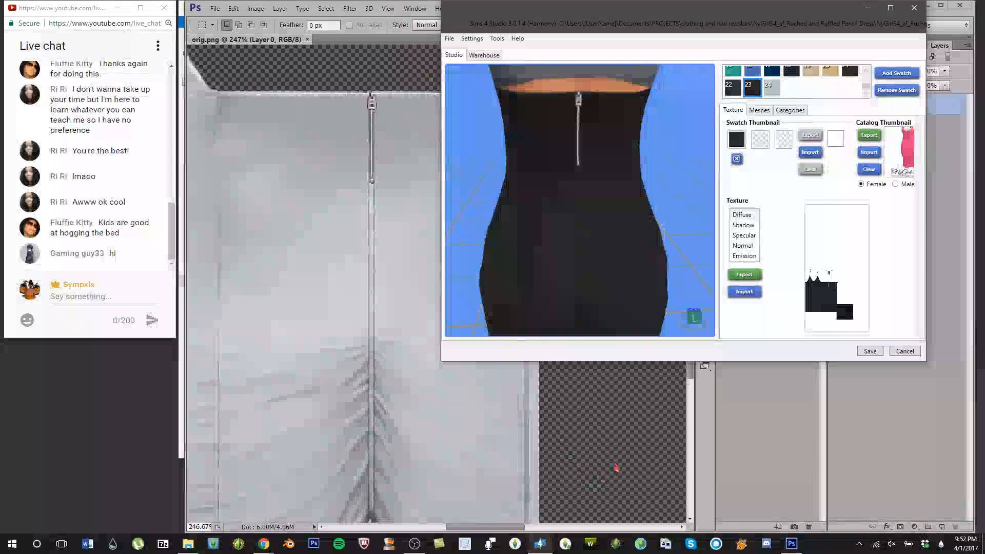
# Step: Switch to Photoshop and open orig 2.png from the NyGirlS4_af_Ruched and Ruffled Pencil Dress folder
pyautogui.click(708, 450)
pyautogui.click(215, 8)
pyautogui.click(229, 24)
pyautogui.click(536, 170)
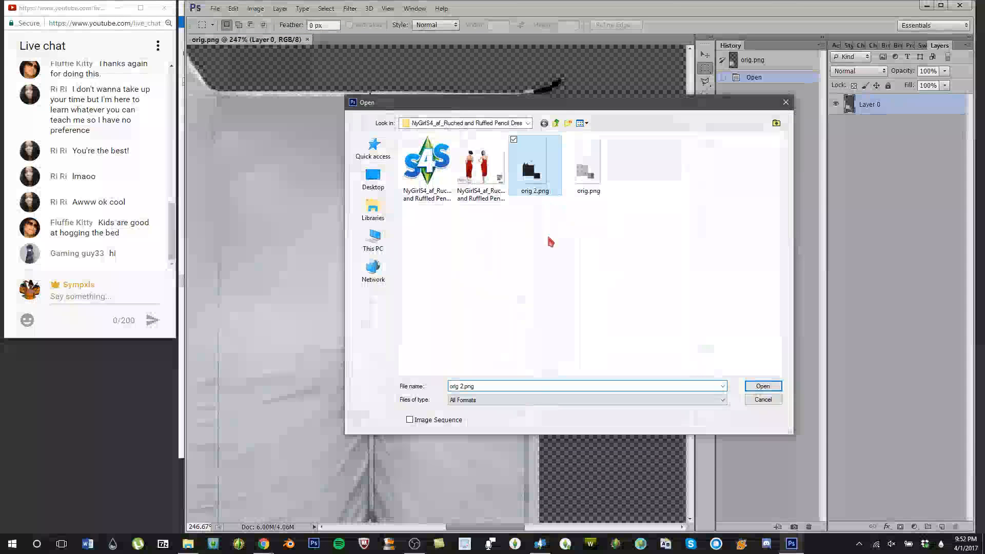
# Step: Examine the zipper in orig 2.png up close and compare it with the grey dress texture in orig.png
pyautogui.scroll(7, 446, 324)
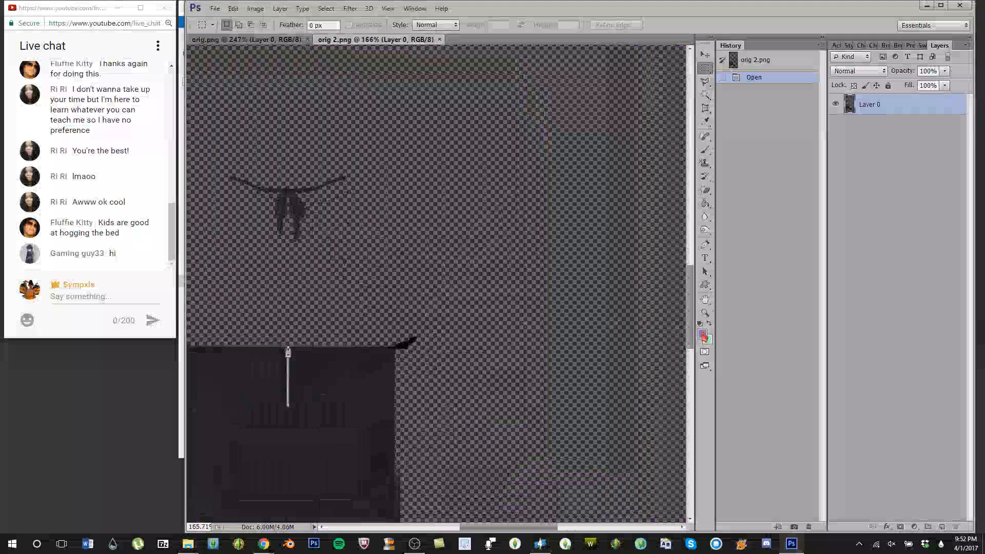
pyautogui.moveTo(692, 310); pyautogui.dragTo(692, 348)
pyautogui.scroll(3, 341, 277)
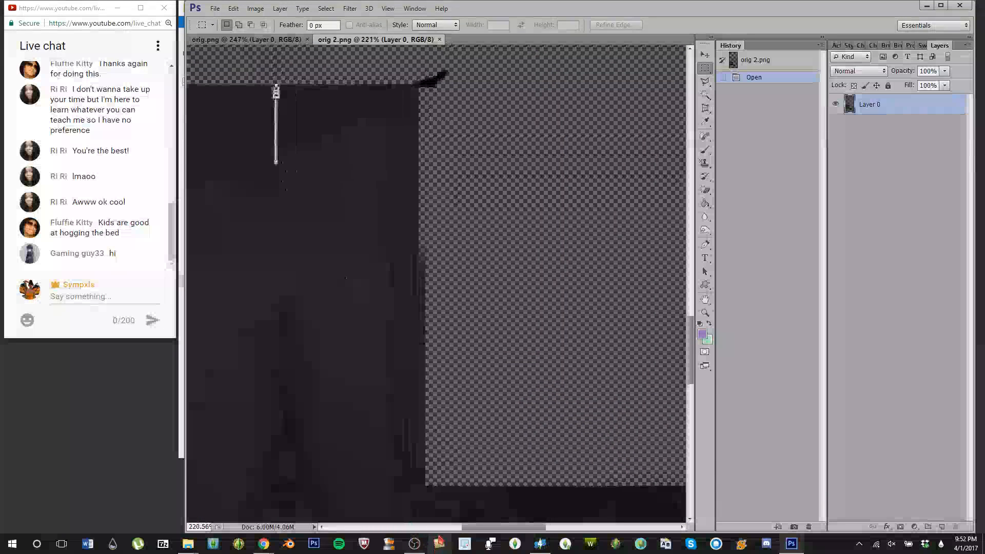
pyautogui.moveTo(472, 527); pyautogui.dragTo(430, 529)
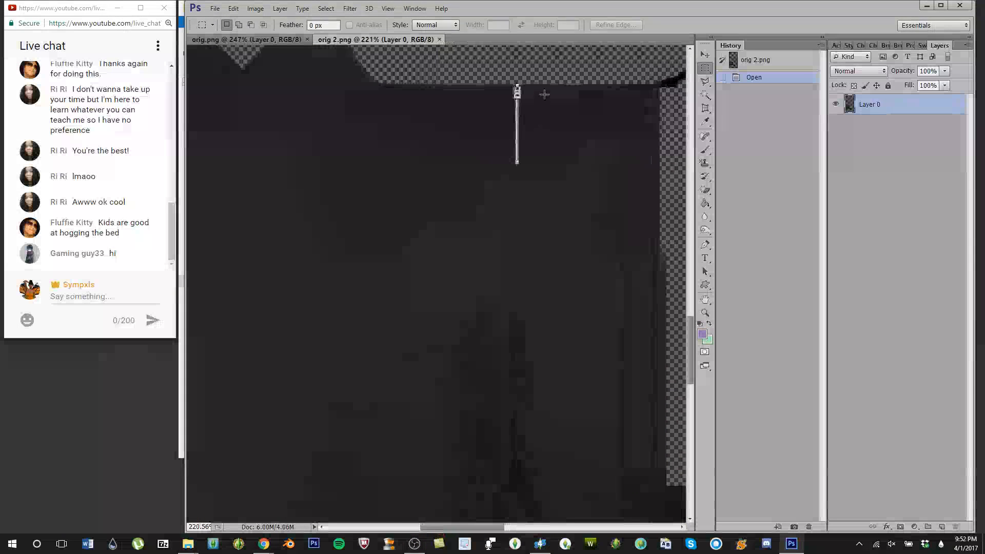
pyautogui.scroll(8, 544, 95)
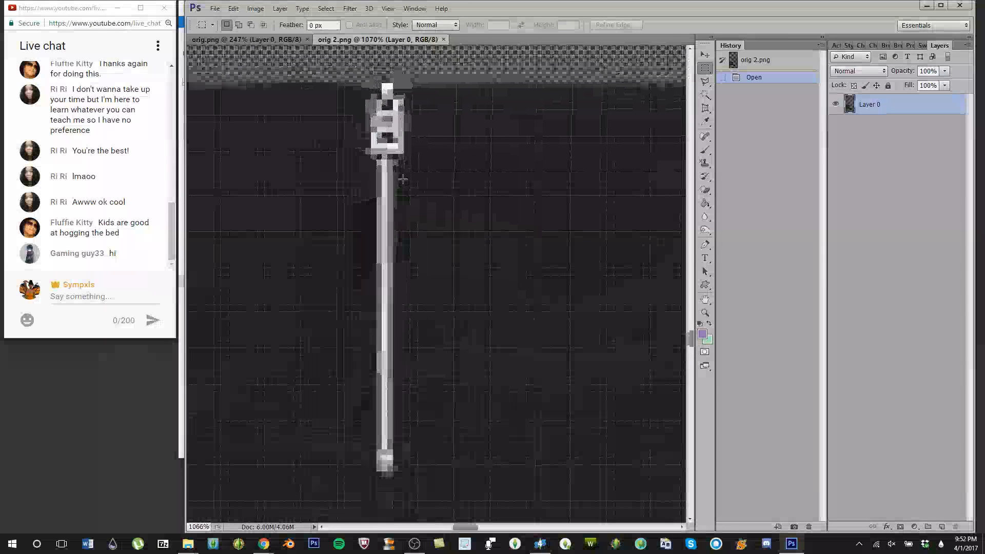
pyautogui.scroll(-1, 413, 259)
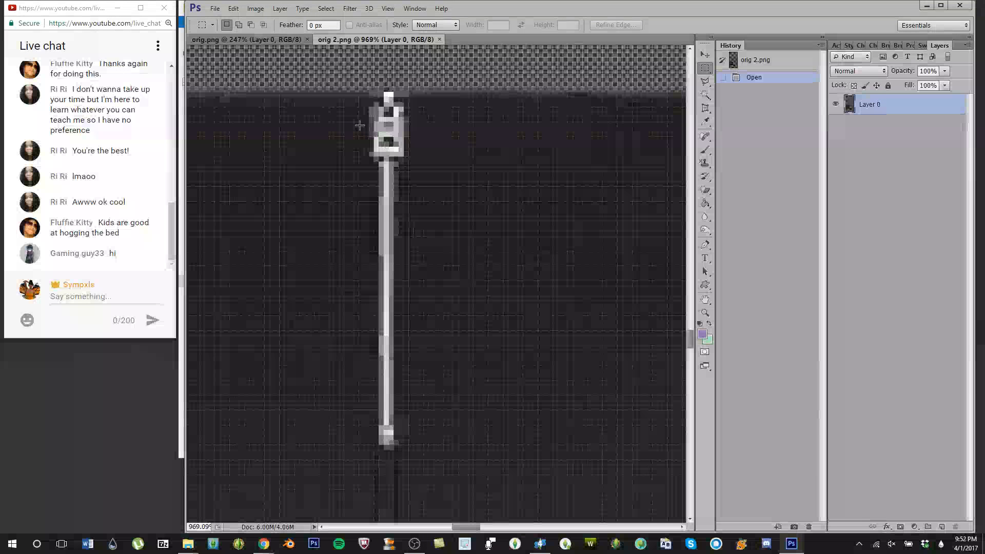
pyautogui.click(287, 41)
pyautogui.scroll(-4, 412, 218)
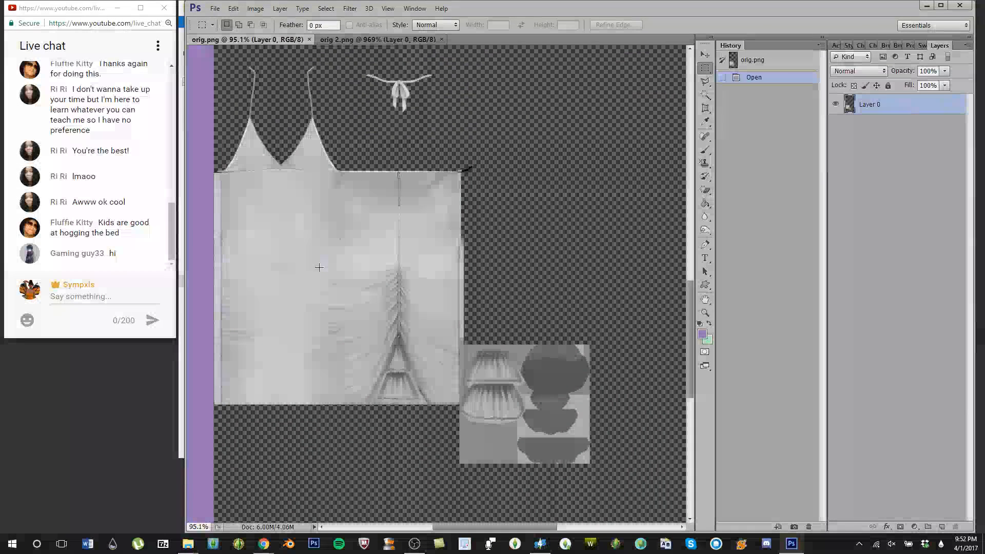
# Step: In orig 2.png, start a Pen tool path at the tip of the zipper pull and trace the pull's left edge to its base
pyautogui.click(325, 43)
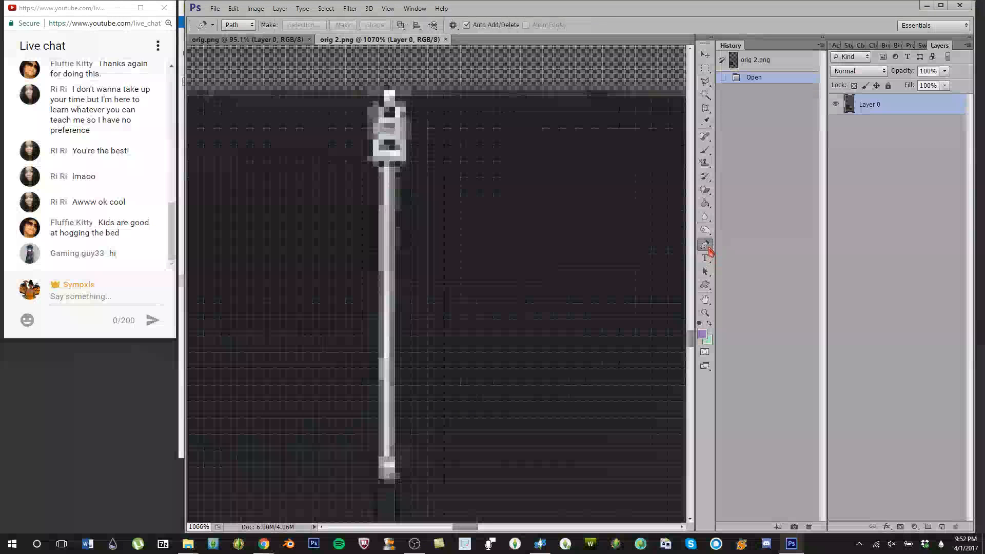
pyautogui.click(692, 261)
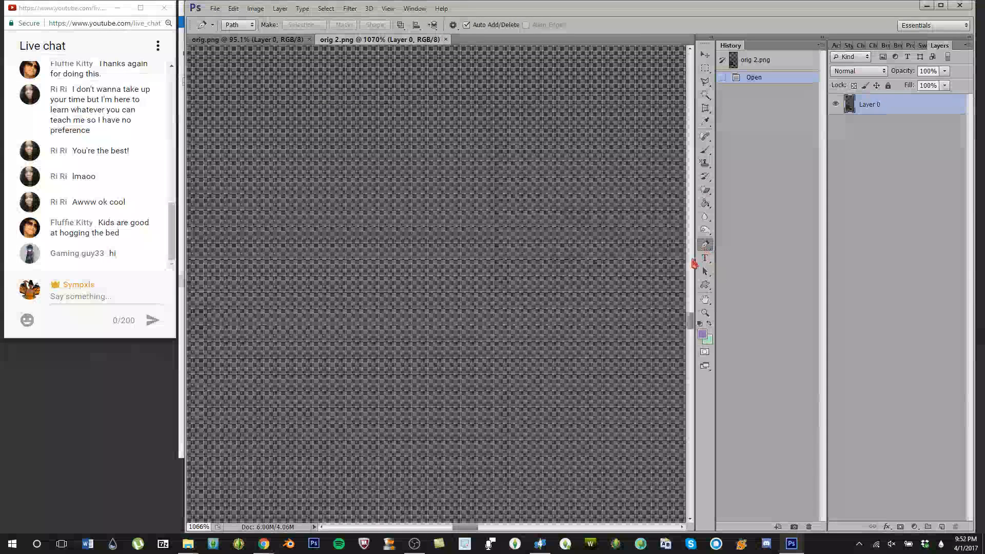
pyautogui.scroll(-8, 571, 260)
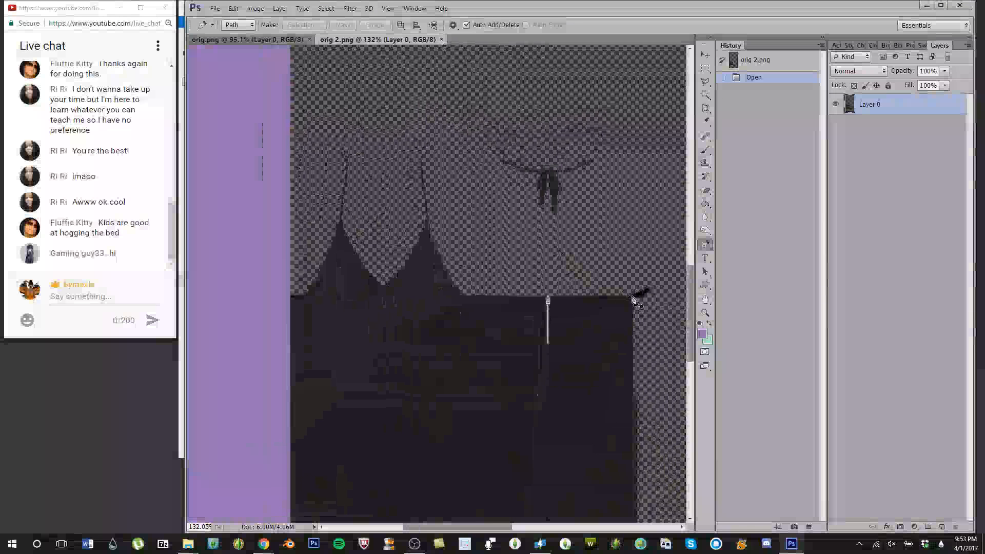
pyautogui.scroll(6, 556, 211)
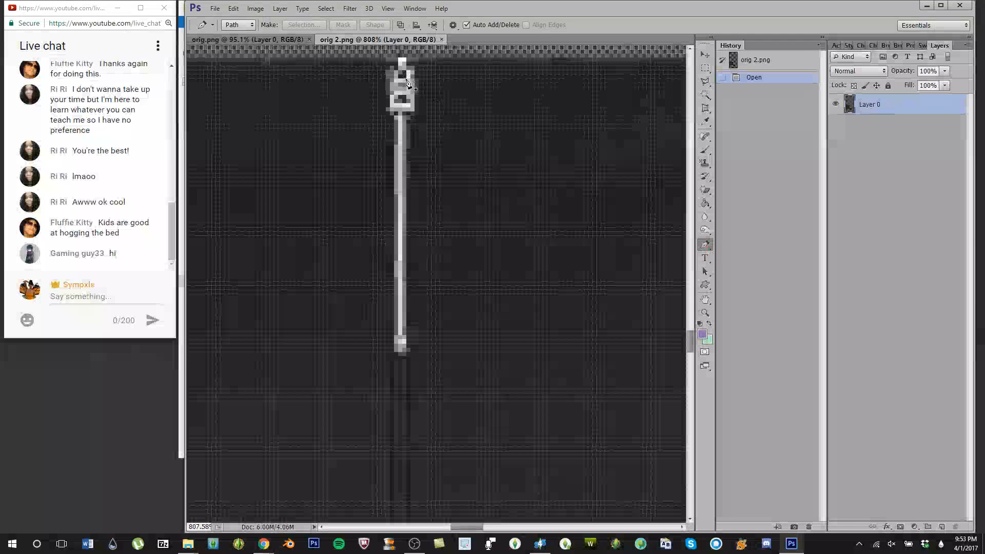
pyautogui.scroll(5, 407, 82)
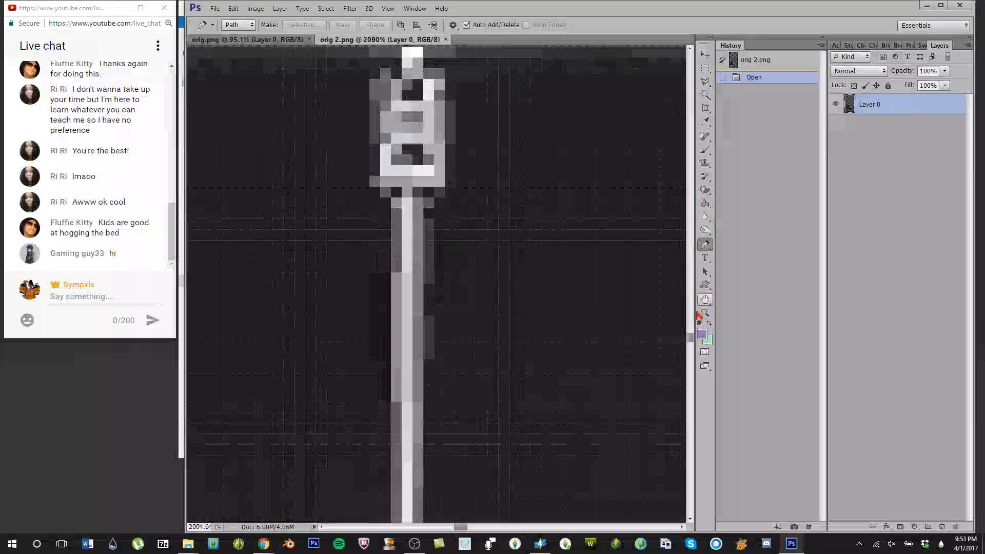
pyautogui.scroll(4, 692, 334)
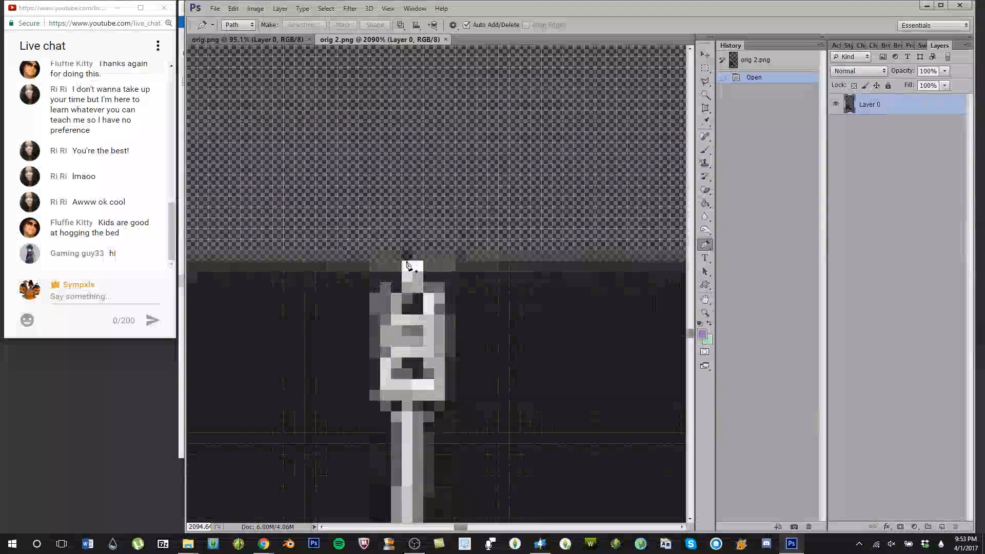
pyautogui.click(403, 264)
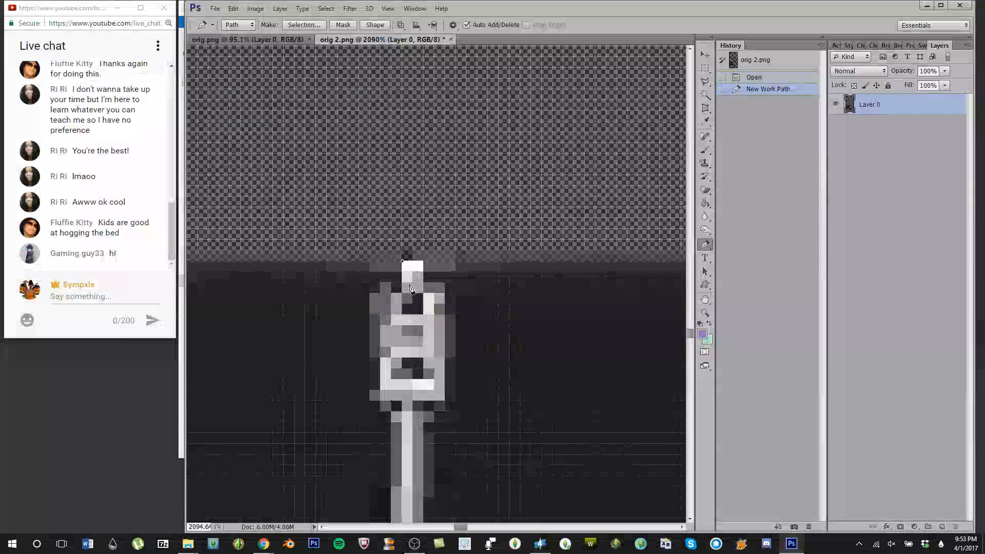
pyautogui.click(402, 293)
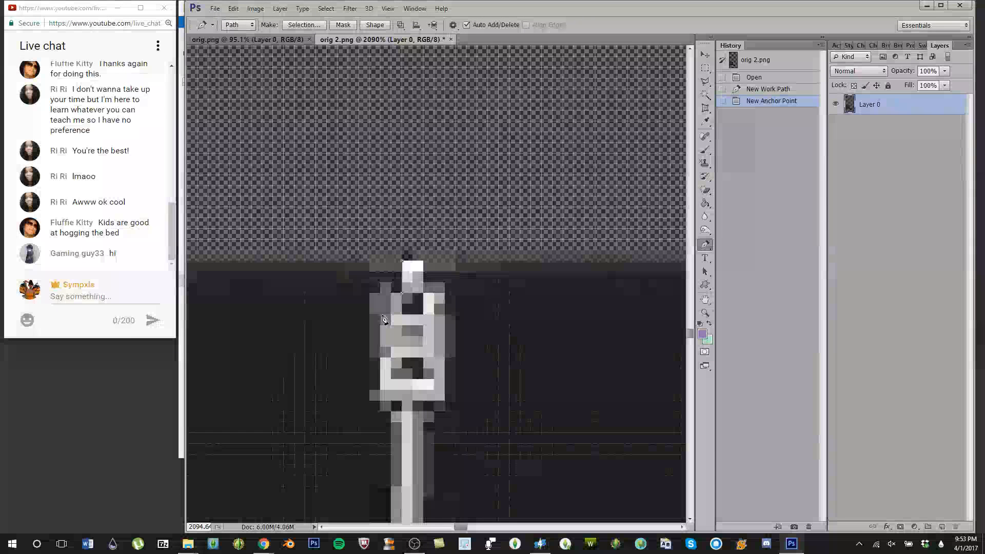
pyautogui.click(382, 390)
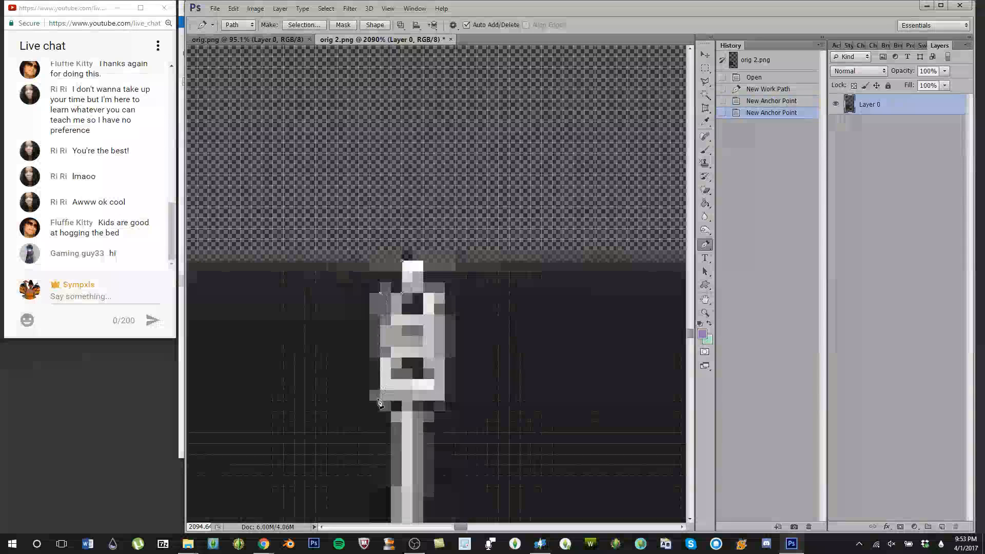
pyautogui.click(409, 405)
pyautogui.click(402, 406)
pyautogui.moveTo(690, 334)
pyautogui.mouseDown()
pyautogui.moveTo(692, 352)
pyautogui.moveTo(692, 337)
pyautogui.mouseUp()
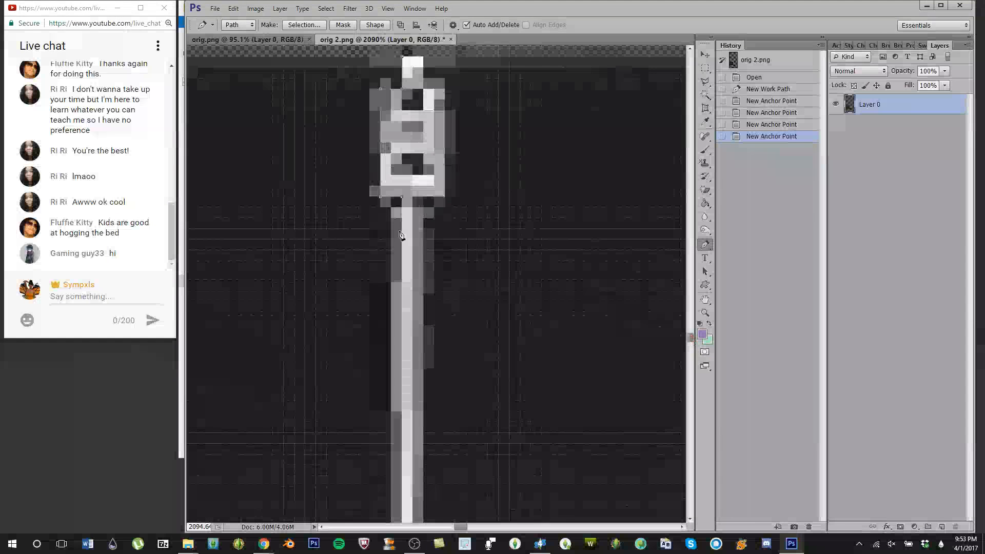
pyautogui.hotkey('ctrl', 'z')
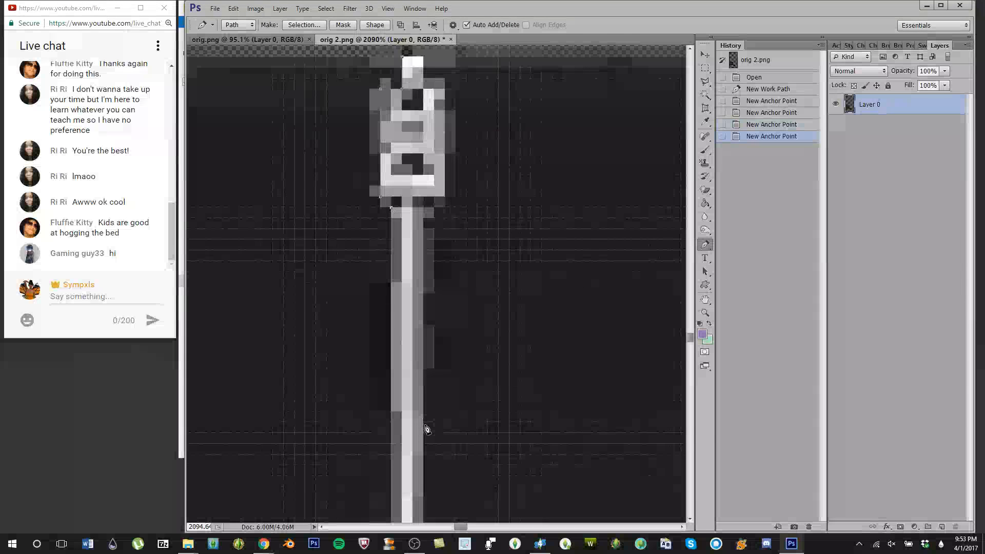
# Step: Continue the path around the zipper's lower end and up the right edge of the pull, closing it at the starting point
pyautogui.scroll(-10, 684, 319)
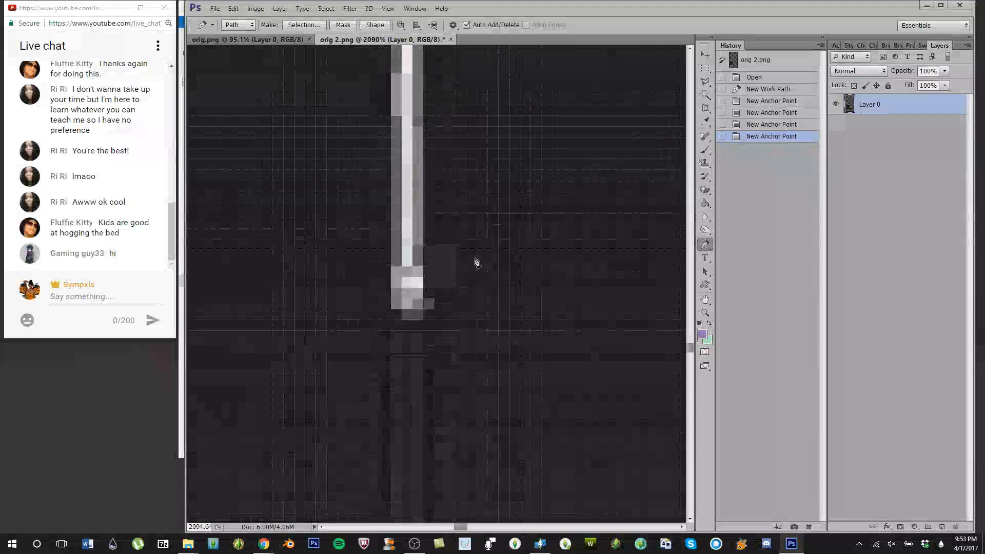
pyautogui.click(391, 309)
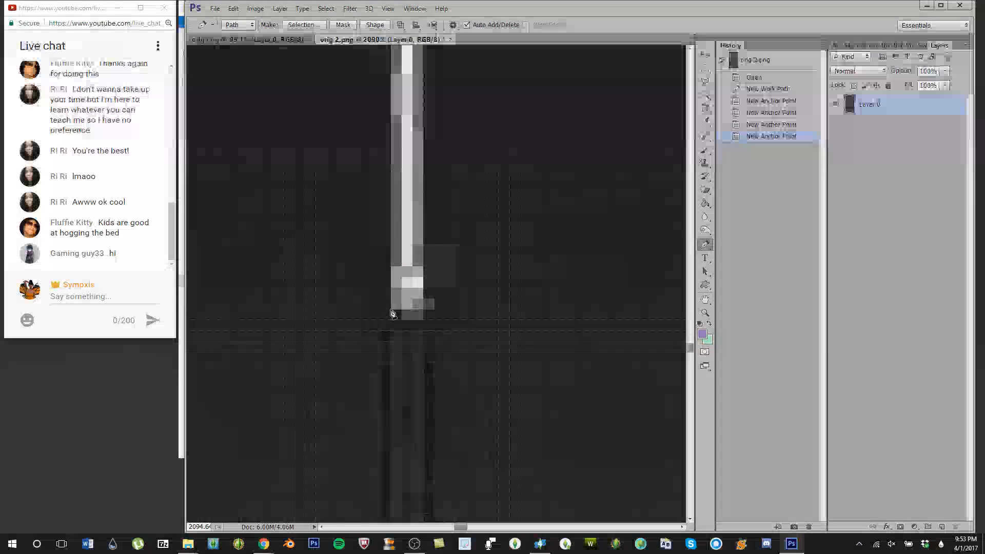
pyautogui.click(425, 312)
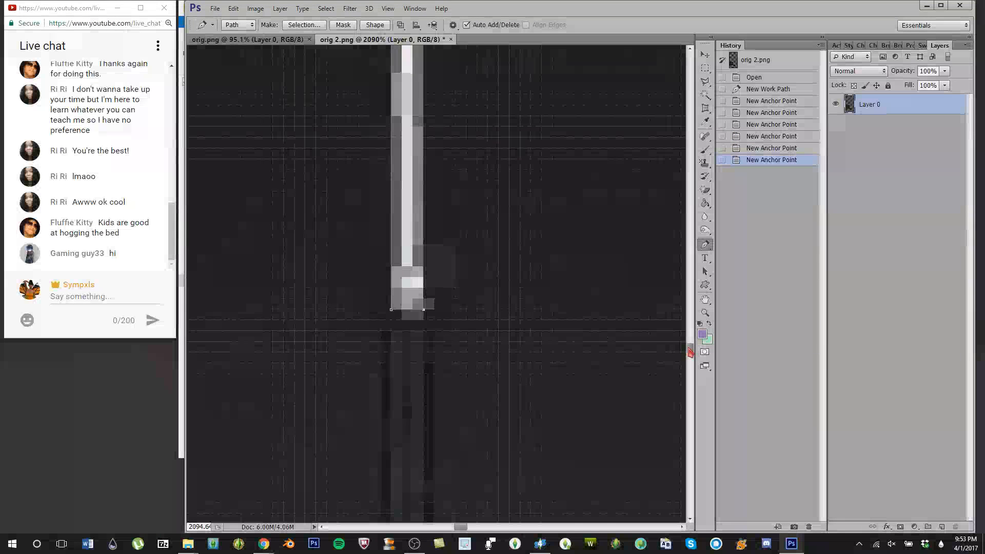
pyautogui.scroll(5, 690, 344)
pyautogui.scroll(8, 691, 344)
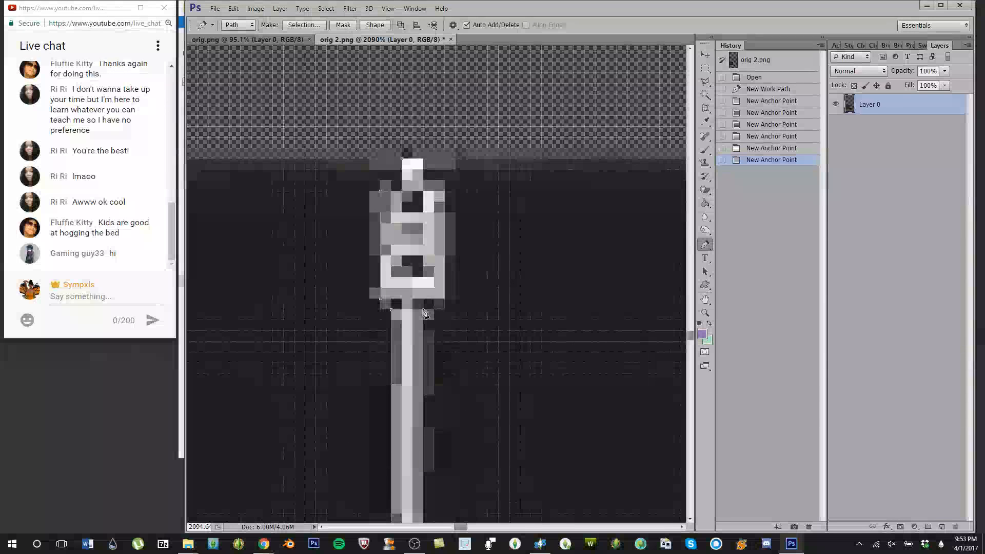
pyautogui.click(444, 298)
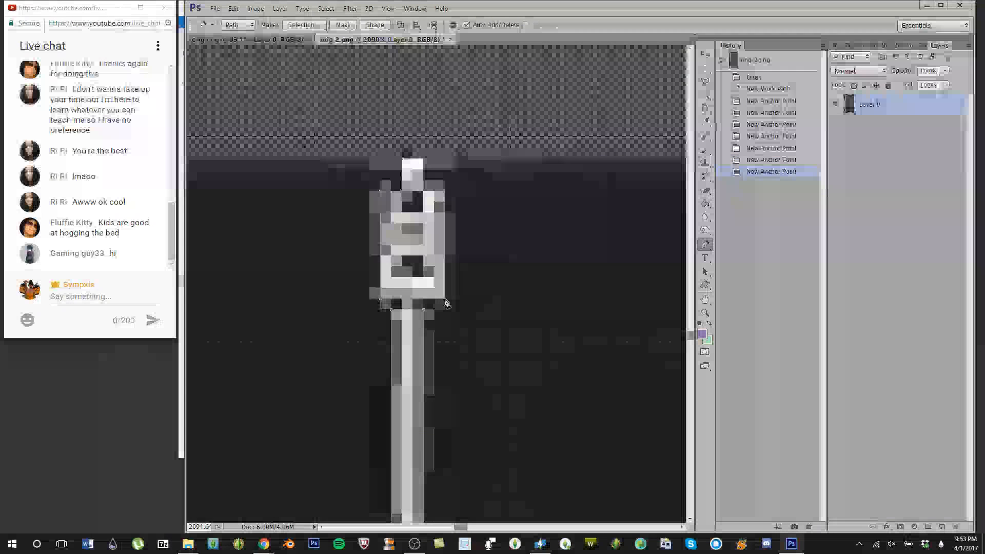
pyautogui.click(444, 192)
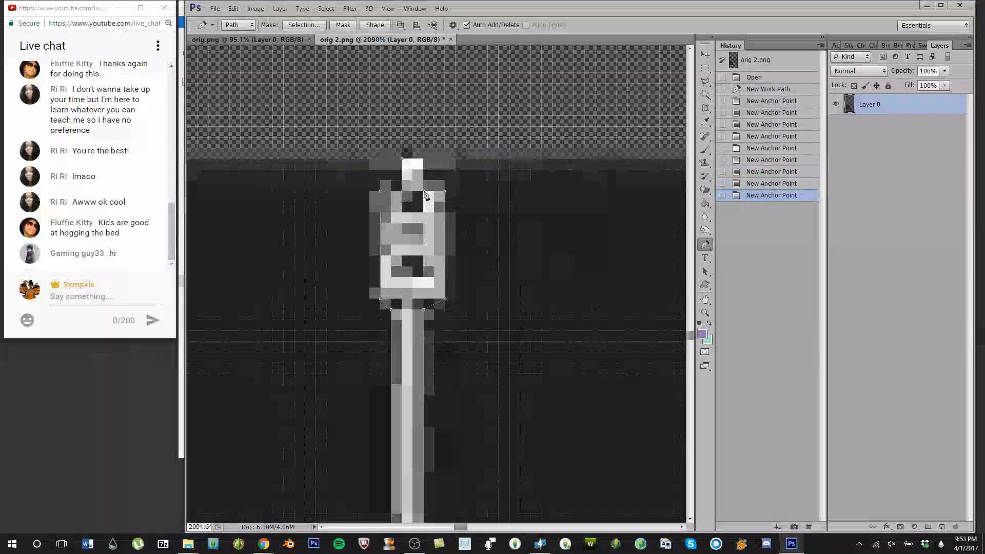
pyautogui.click(410, 161)
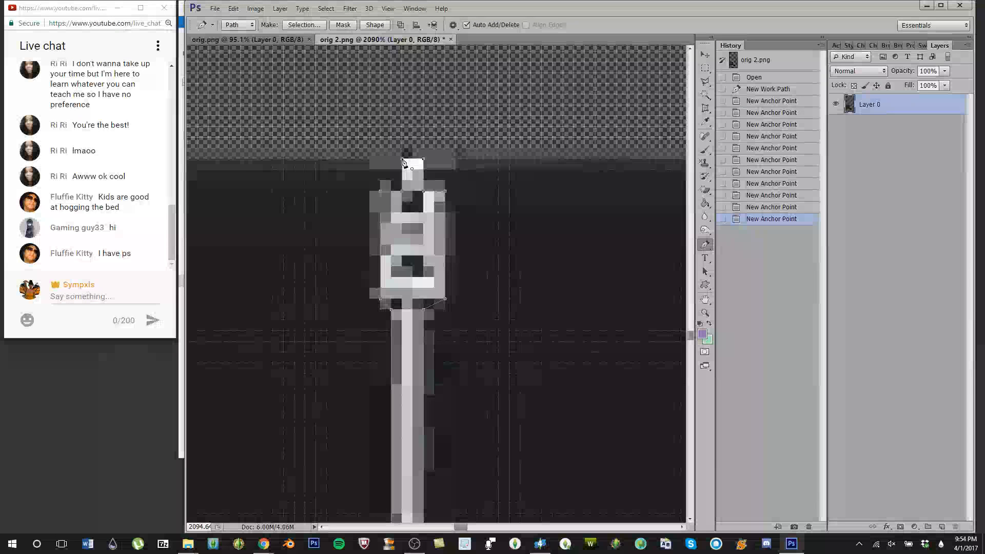
pyautogui.click(403, 162)
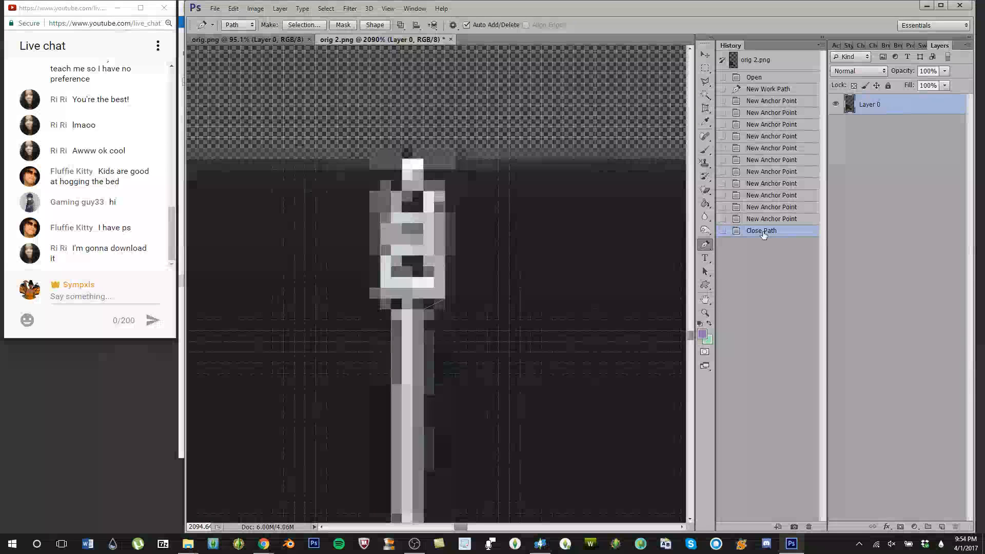
# Step: Convert the closed zipper path into a new anti-aliased selection and check its outline along the zipper
pyautogui.rightClick(418, 243)
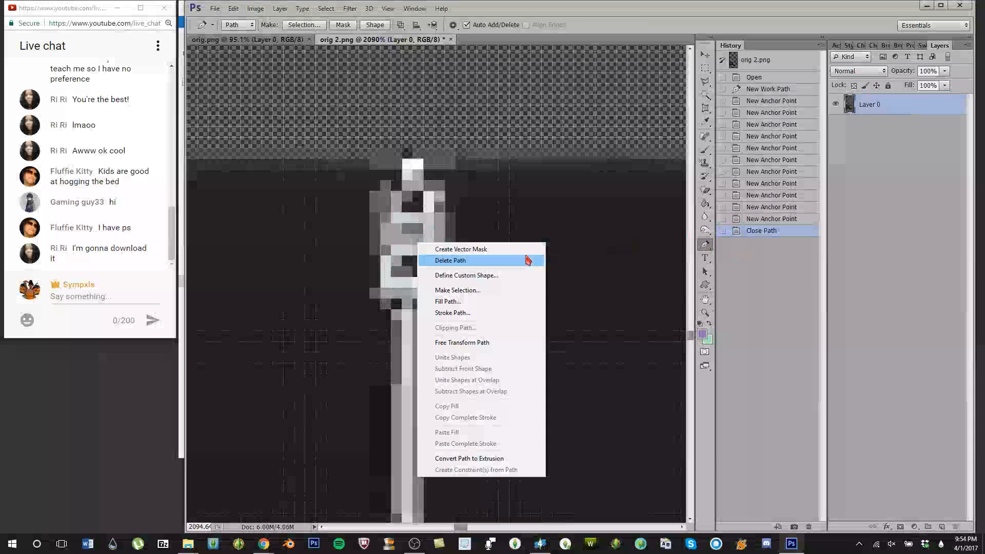
pyautogui.click(470, 294)
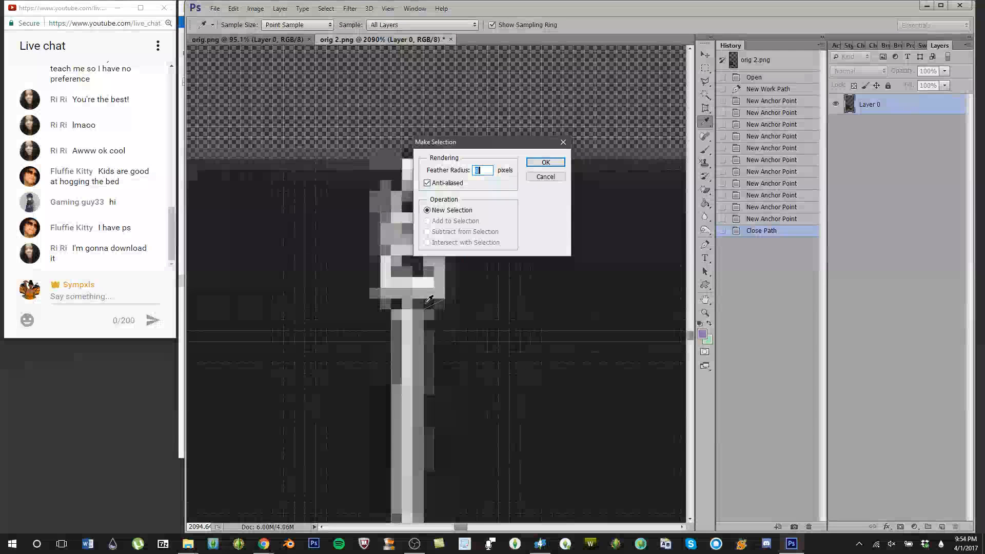
pyautogui.click(538, 163)
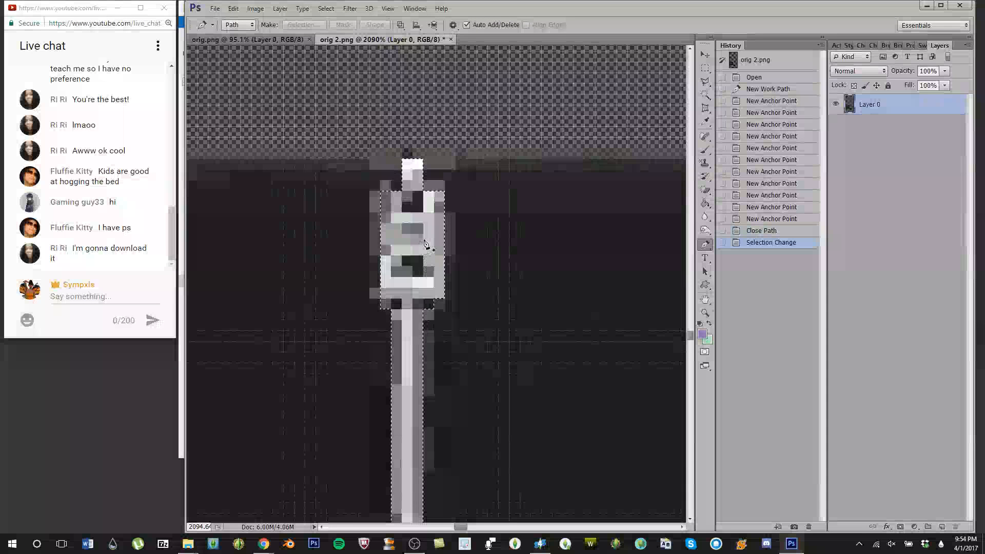
pyautogui.scroll(-5, 433, 323)
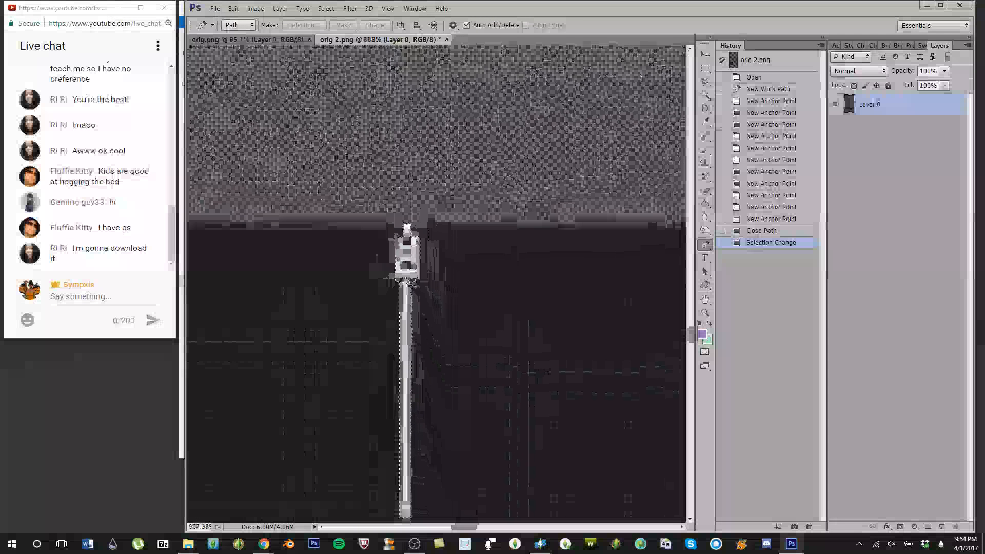
pyautogui.moveTo(691, 326); pyautogui.dragTo(694, 334)
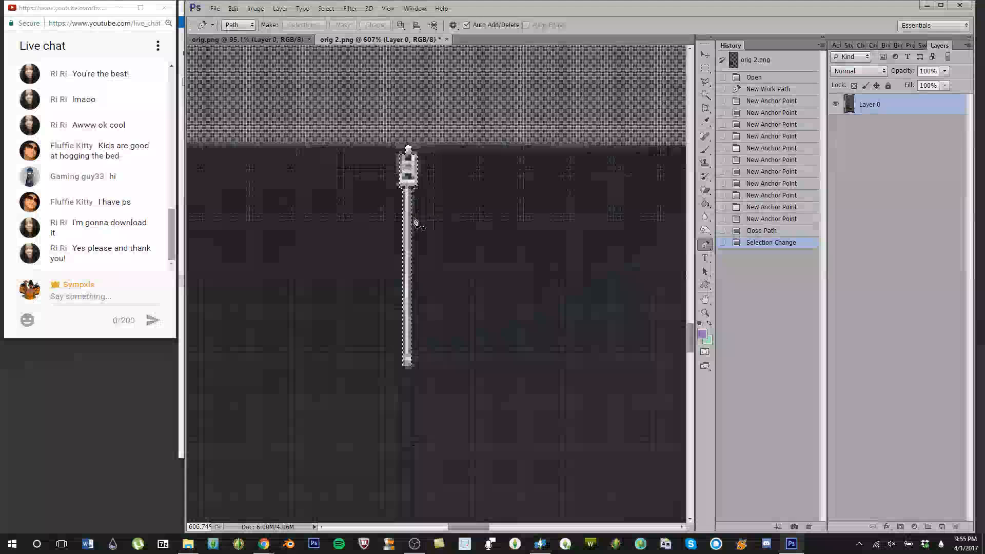
# Step: Switch to orig.png, collapse the Sandwich Unnaturals action set and expand the [smubuh] HairBase set
pyautogui.scroll(-5, 415, 223)
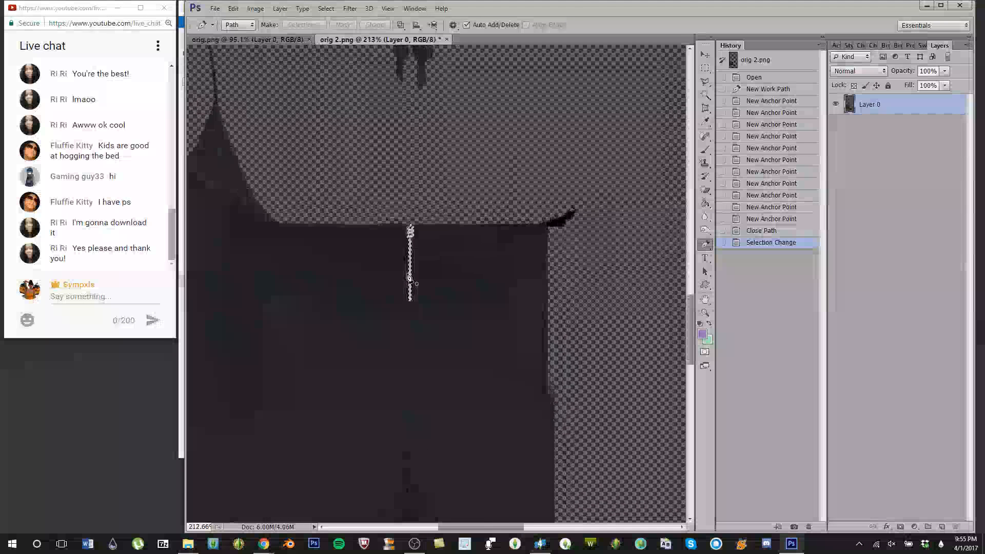
pyautogui.scroll(-1, 411, 279)
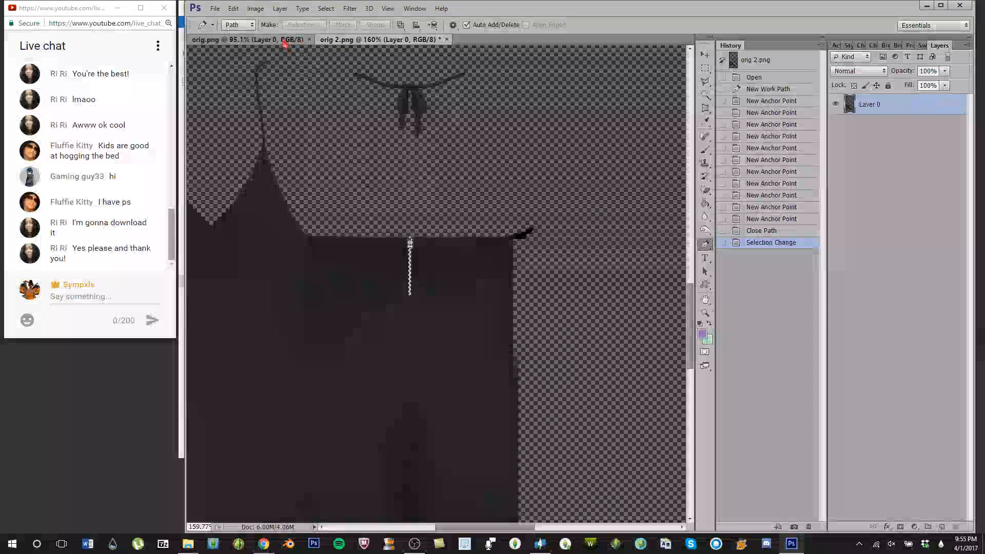
pyautogui.click(284, 41)
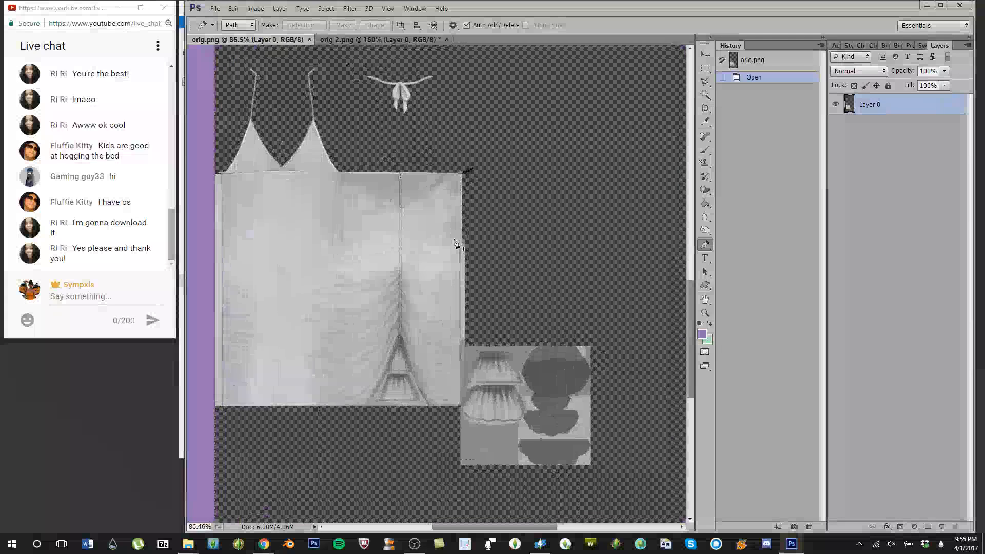
pyautogui.scroll(-1, 456, 244)
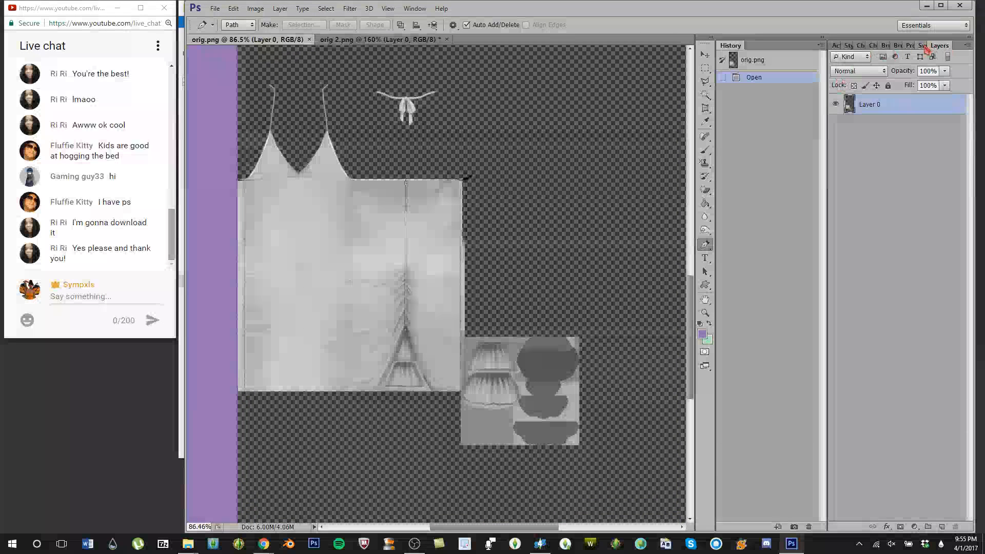
pyautogui.click(836, 45)
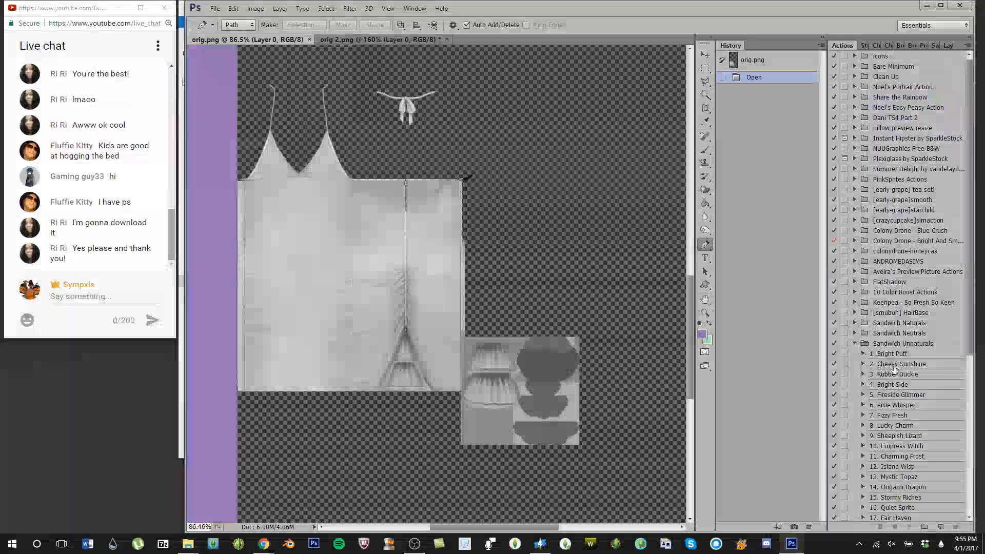
pyautogui.click(853, 343)
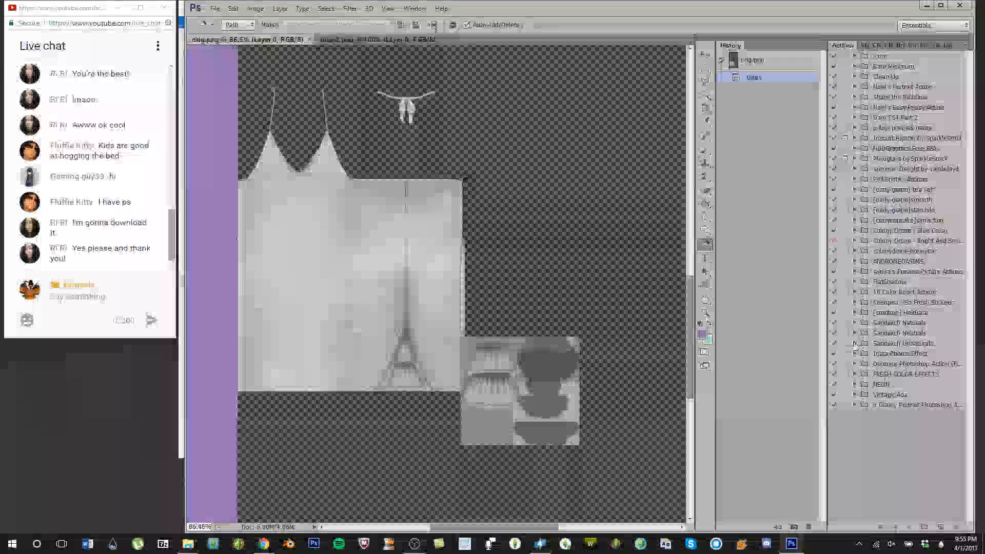
pyautogui.click(855, 312)
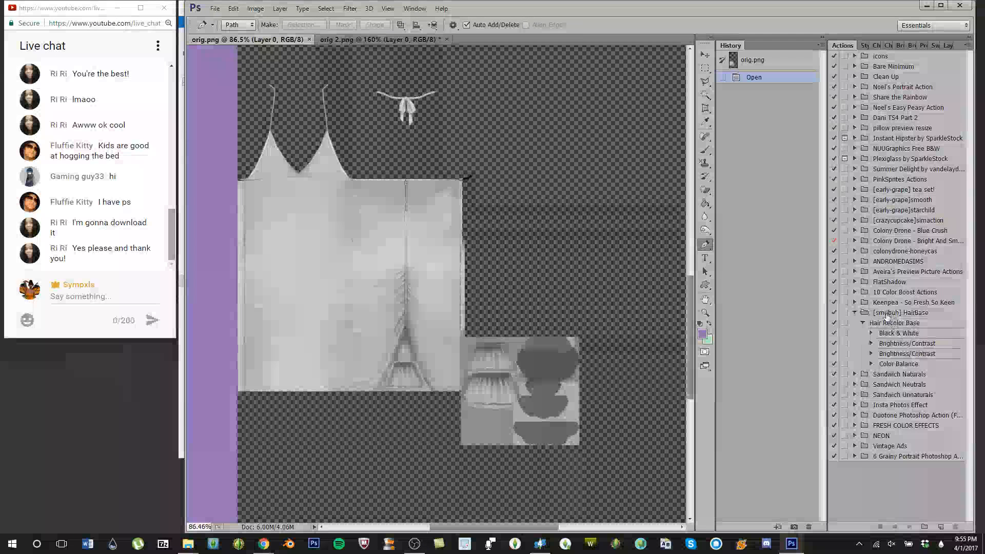
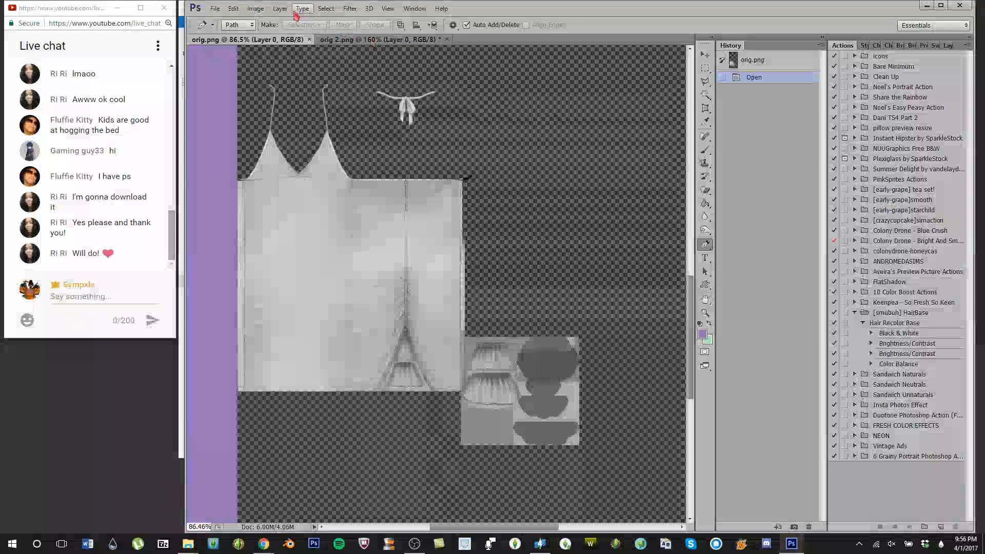
# Step: Run the Hair Recolor Base action on the grey dress texture in orig.png
pyautogui.click(256, 8)
pyautogui.moveTo(270, 35)
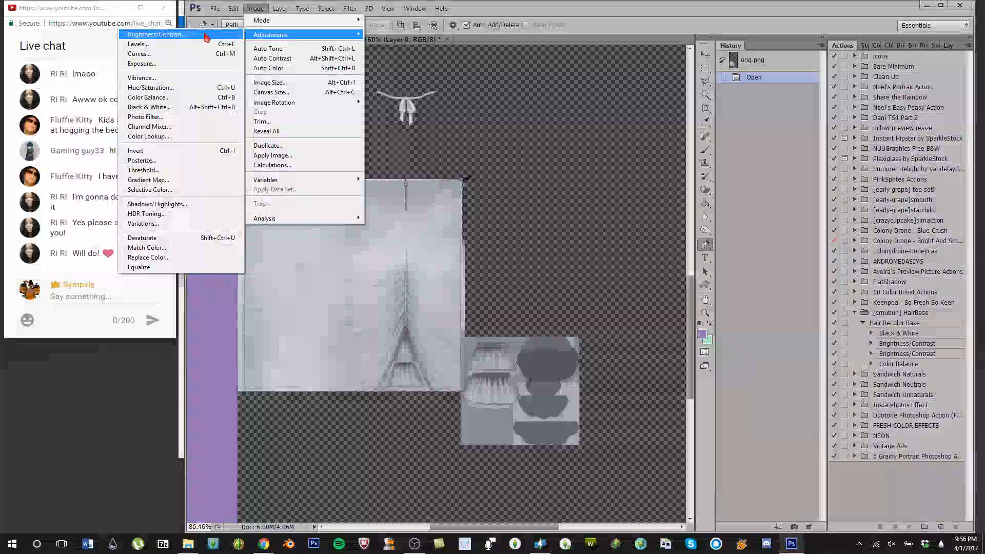
pyautogui.click(683, 27)
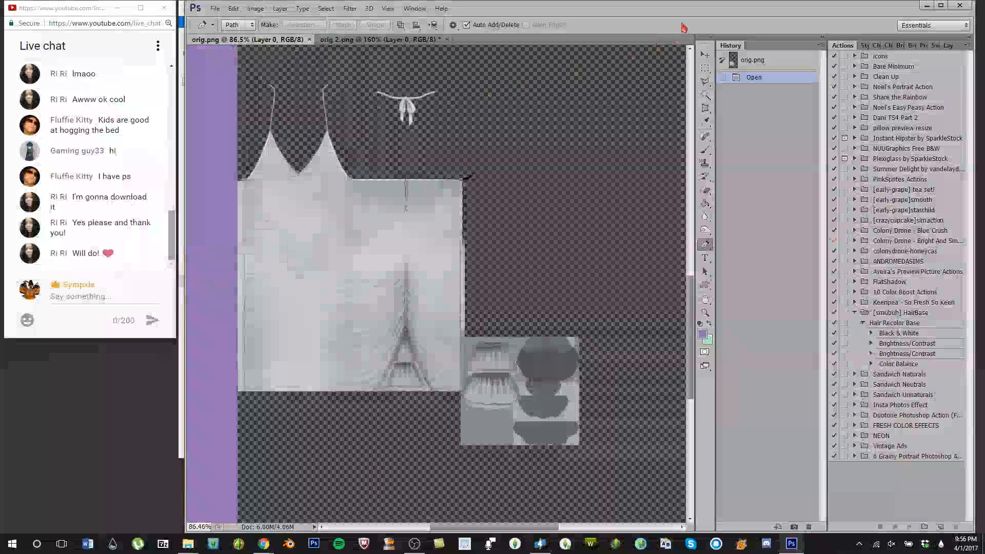
pyautogui.click(889, 322)
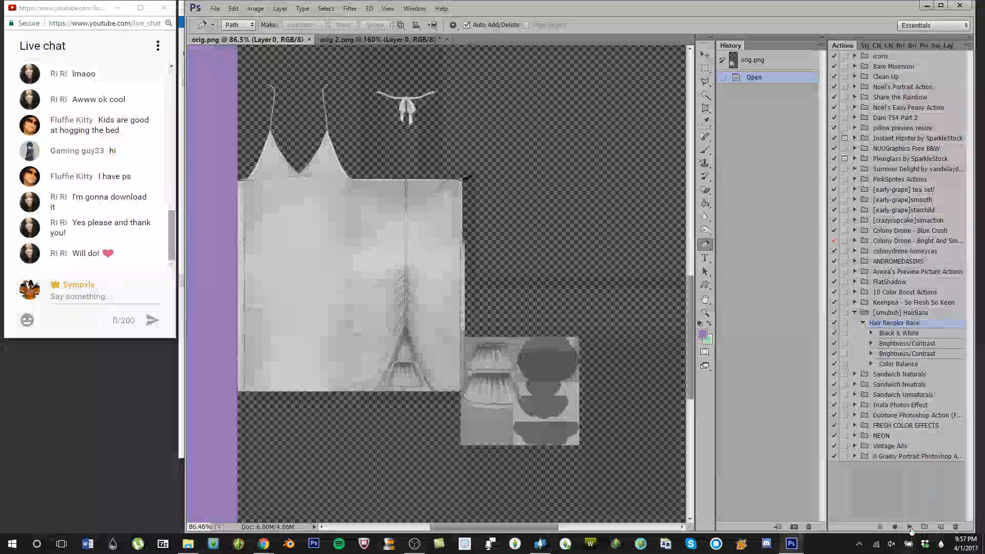
pyautogui.click(910, 527)
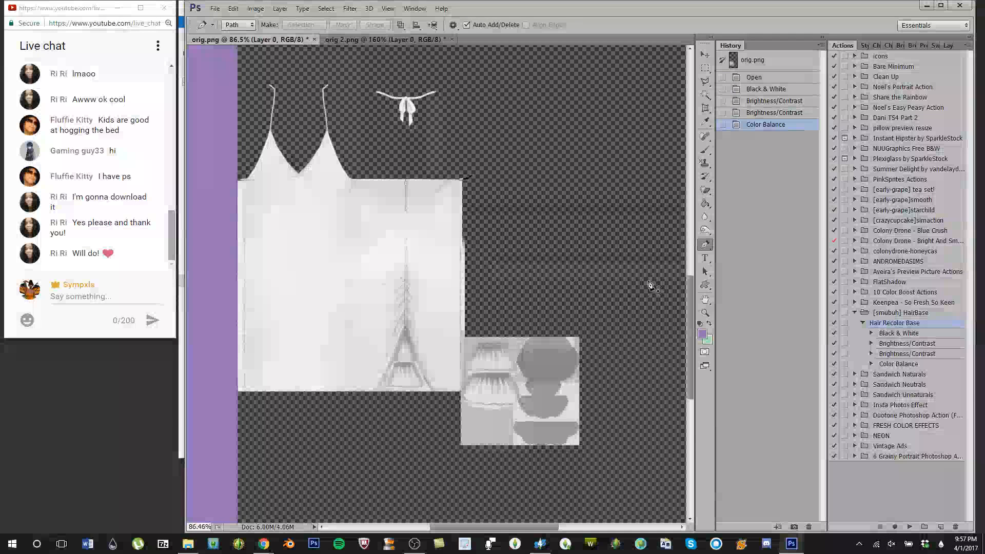
# Step: Try a second pass of the Hair Recolor Base action and revert to the Color Balance state of the first pass
pyautogui.click(910, 526)
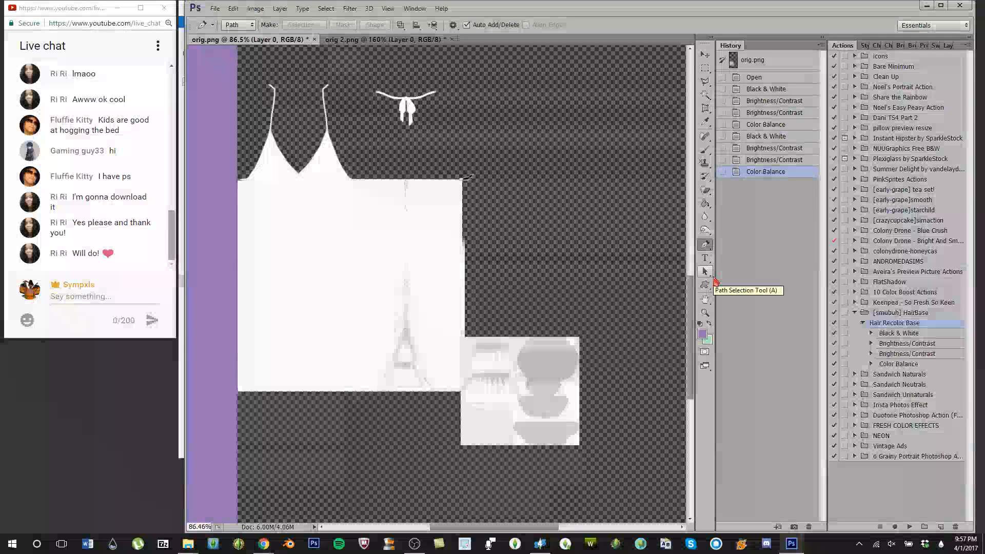
pyautogui.click(767, 125)
# Step: Desaturate the lightened dress texture and compare it with the preceding Color Balance state
pyautogui.click(248, 11)
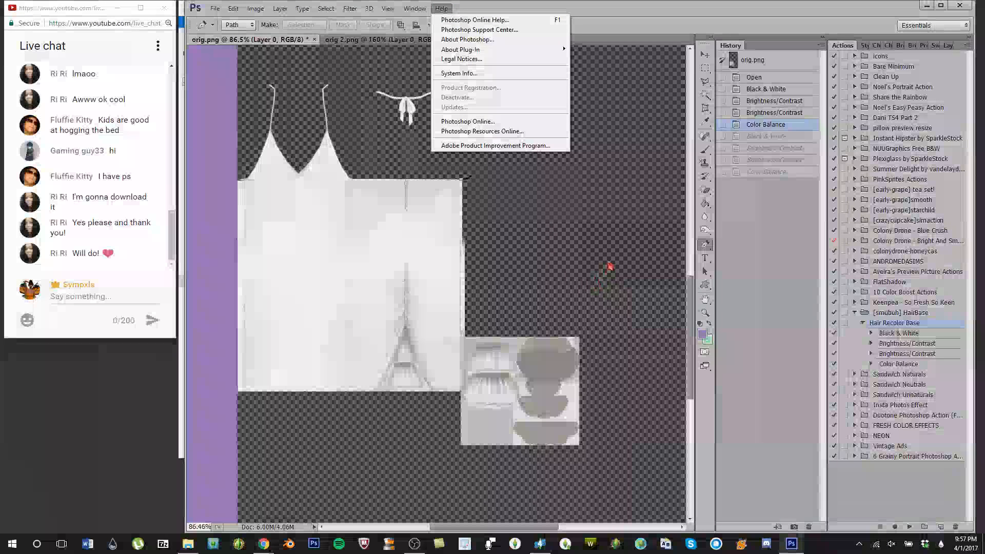
pyautogui.moveTo(266, 10)
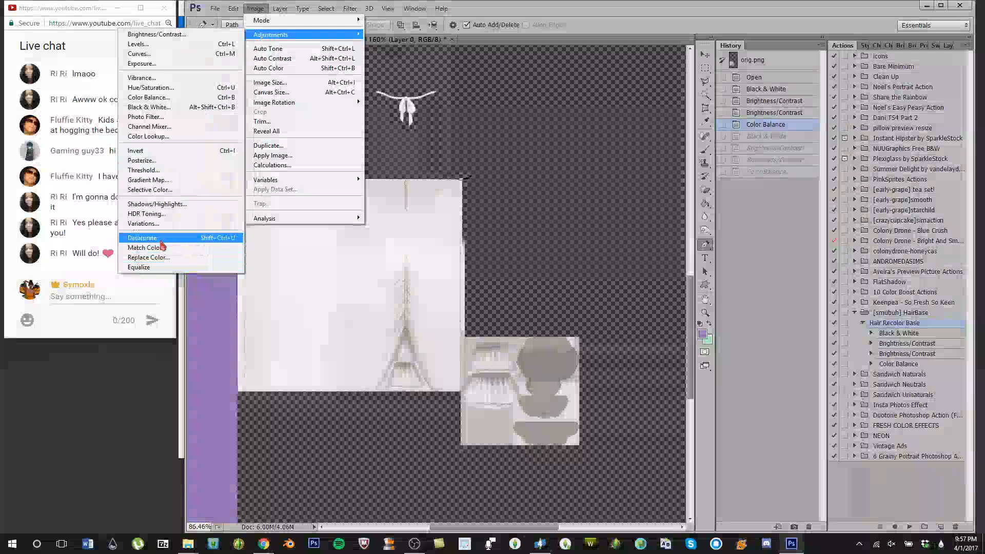
pyautogui.click(153, 238)
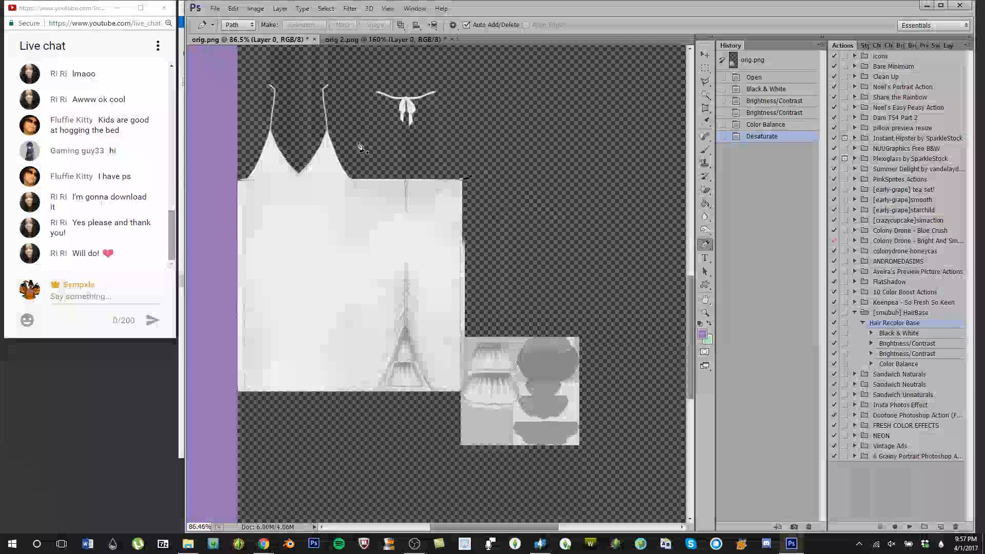
pyautogui.click(778, 124)
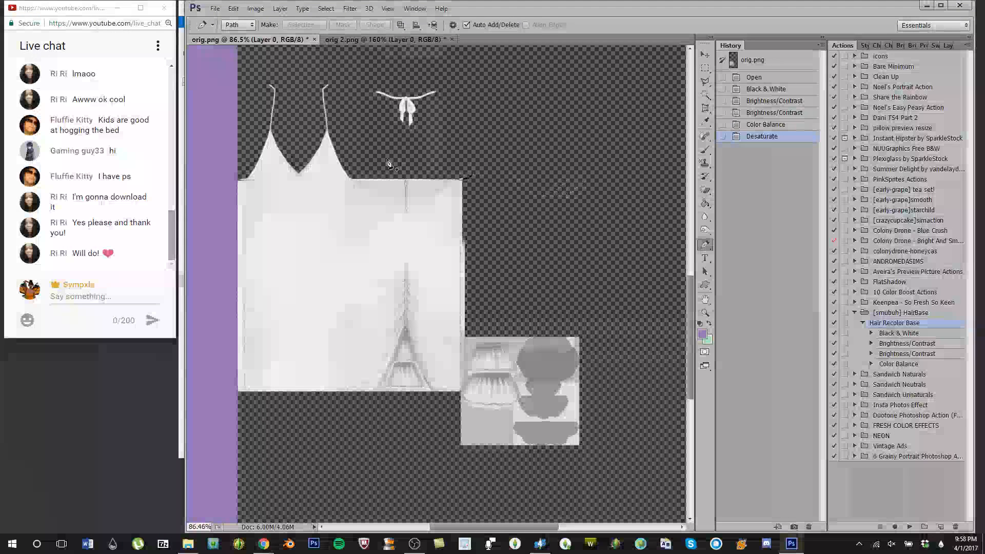
# Step: Examine the colour actions listed in the Sandwich Neutrals, Sandwich Naturals and Sandwich Unnaturals sets
pyautogui.click(854, 313)
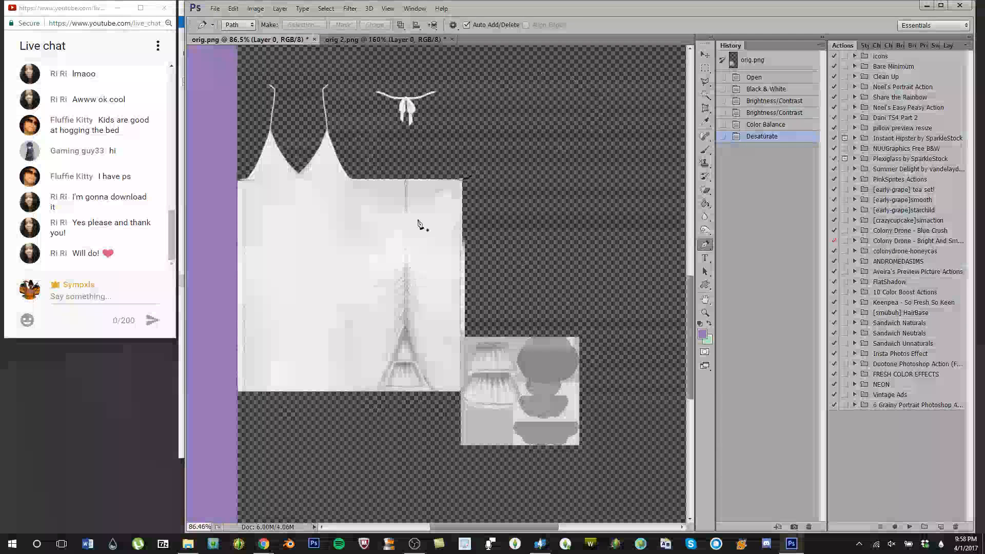
pyautogui.click(854, 333)
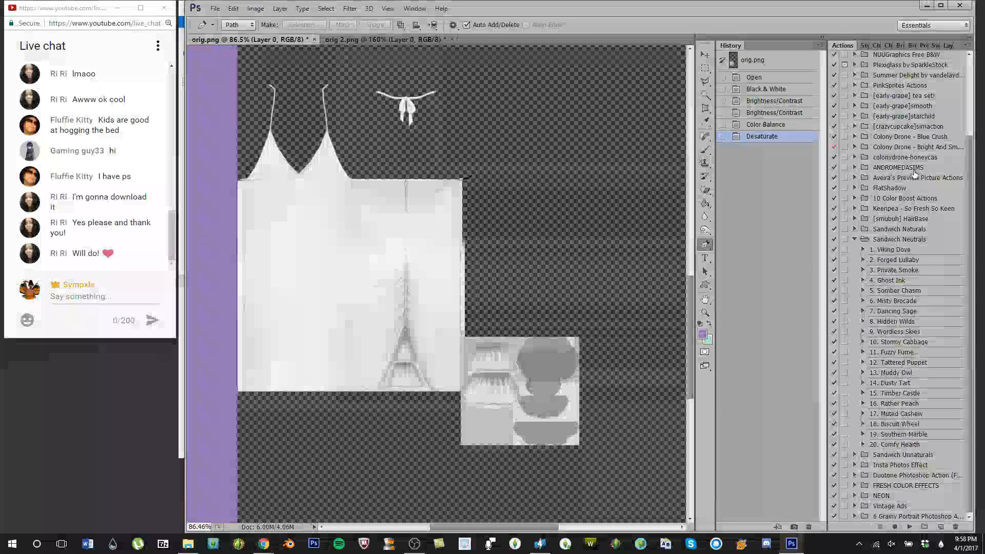
pyautogui.click(854, 229)
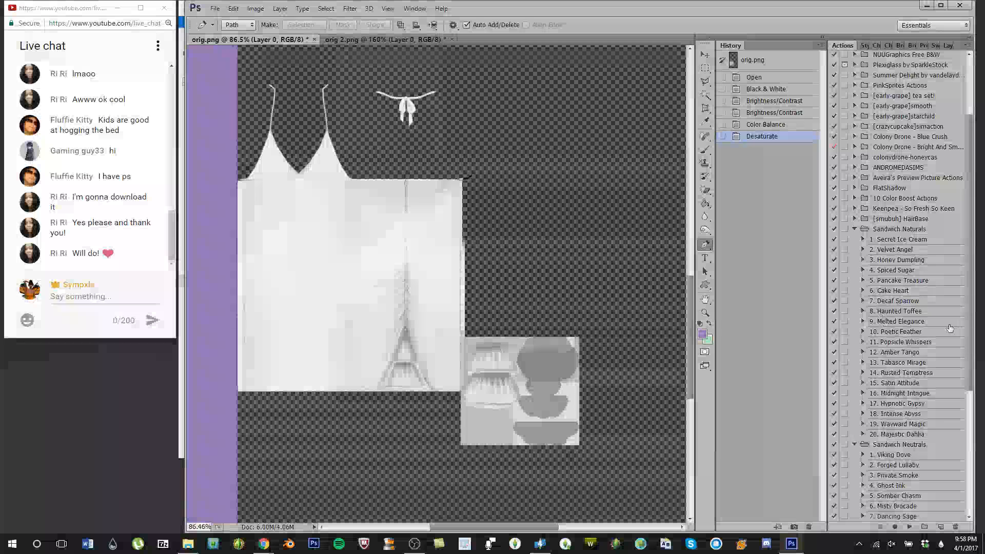
pyautogui.click(854, 229)
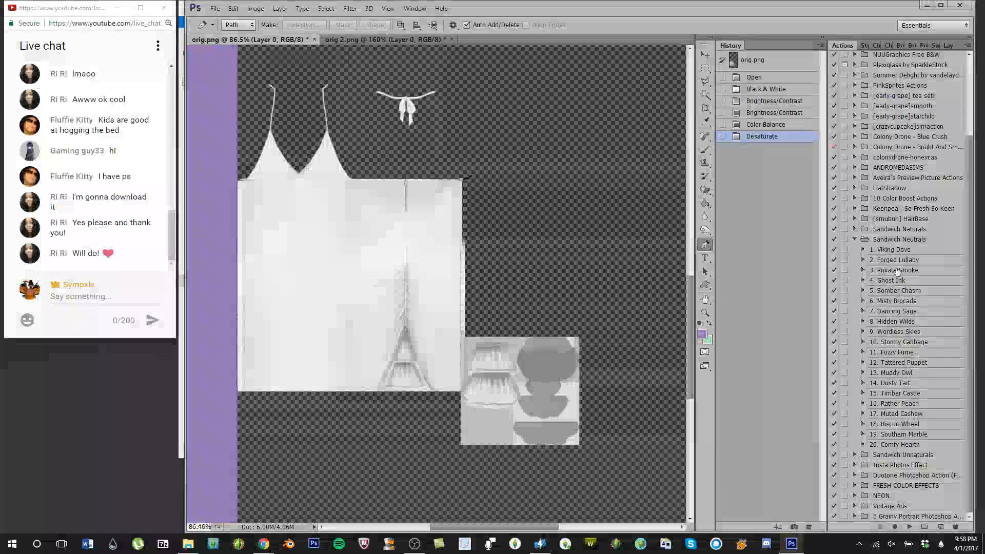
pyautogui.click(854, 239)
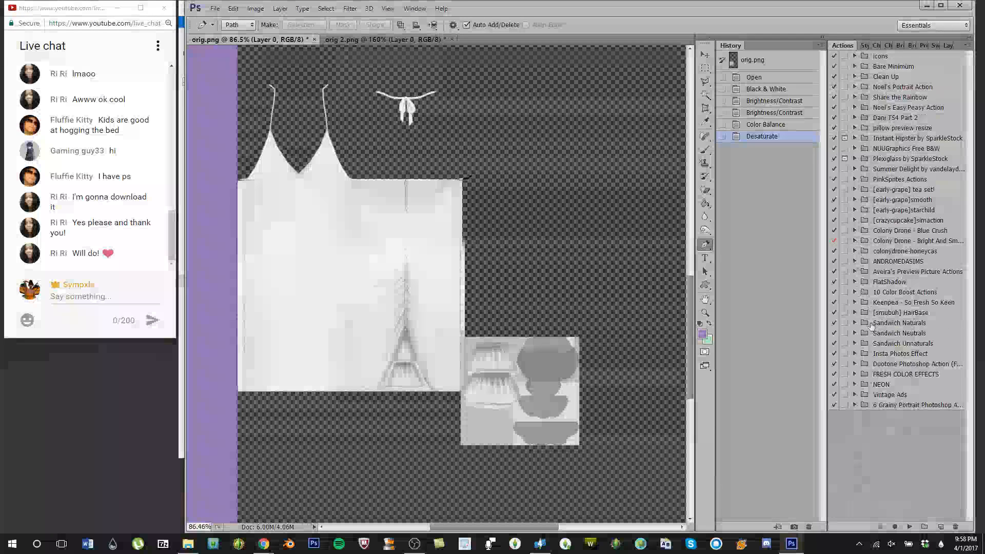
pyautogui.click(854, 343)
pyautogui.scroll(-10, 903, 126)
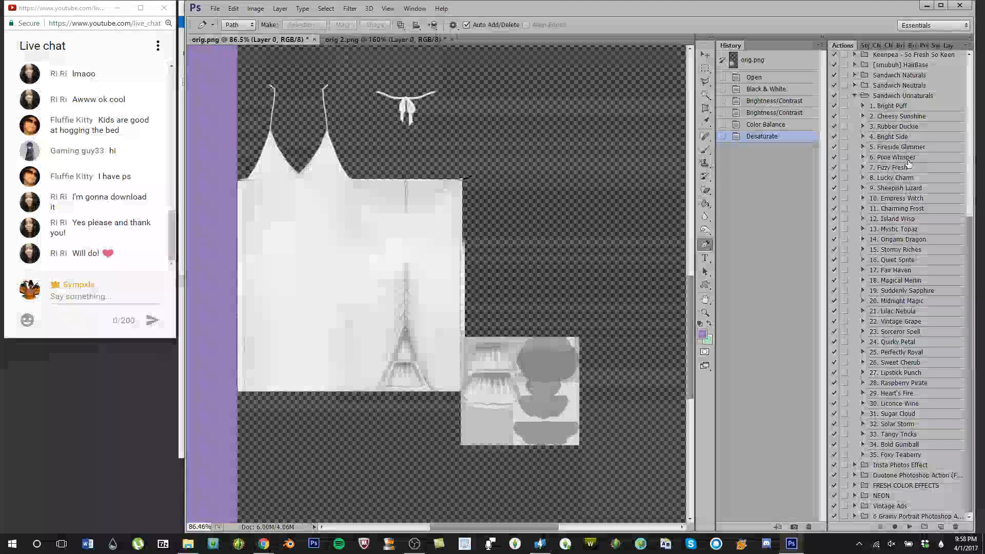
pyautogui.scroll(1, 860, 128)
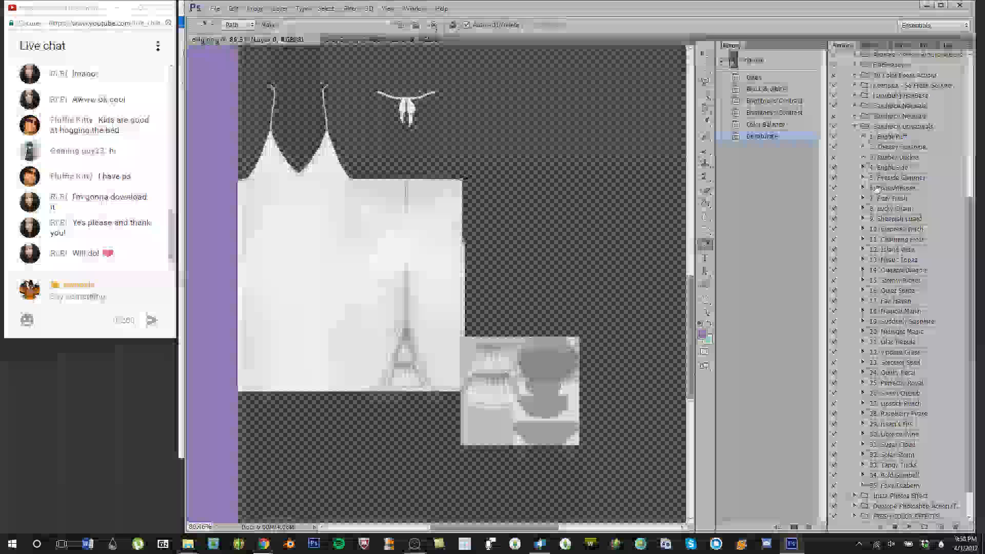
# Step: Expand the Sandwich Neutrals action set, collapse Sandwich Unnaturals and select the 1. Viking Dove action
pyautogui.click(855, 116)
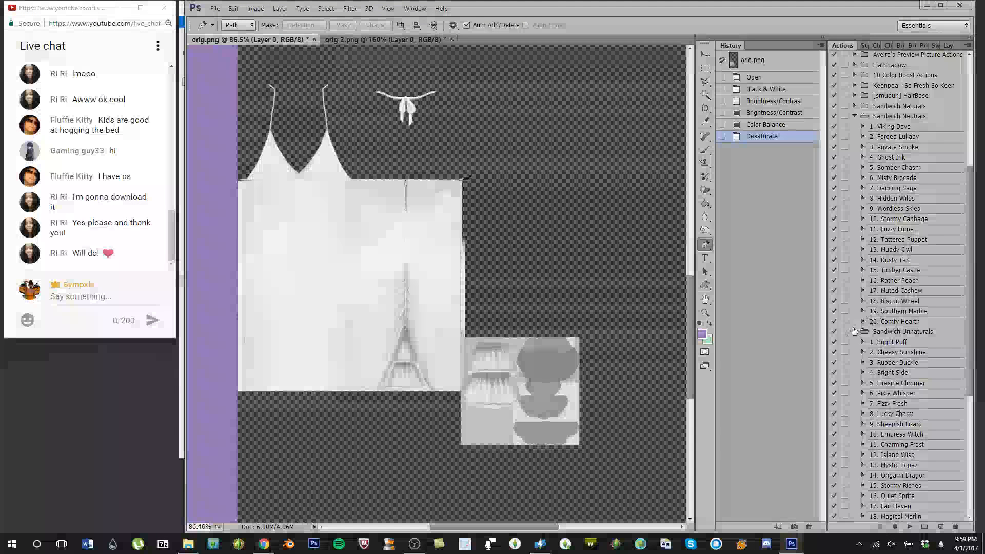
pyautogui.click(854, 331)
pyautogui.scroll(4, 877, 277)
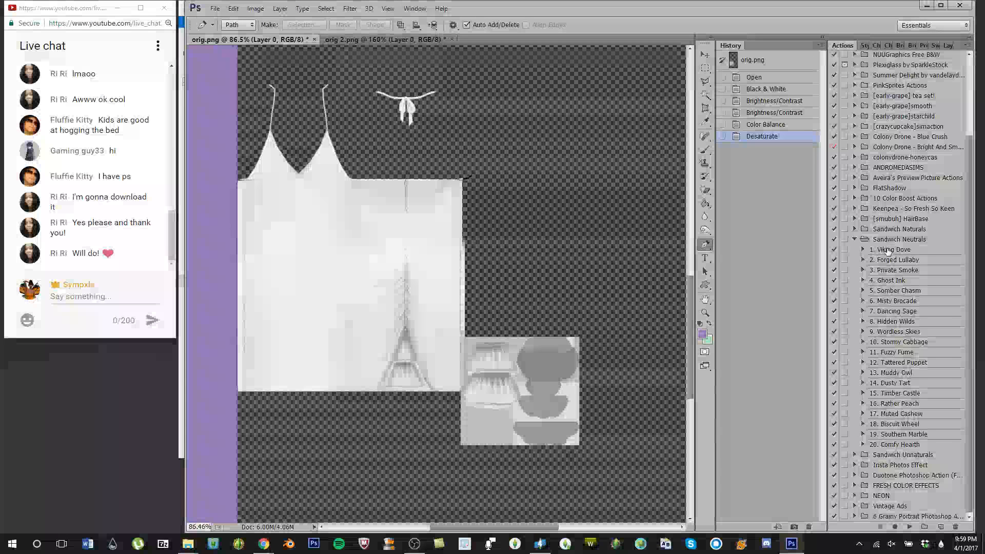
pyautogui.click(888, 250)
pyautogui.click(909, 527)
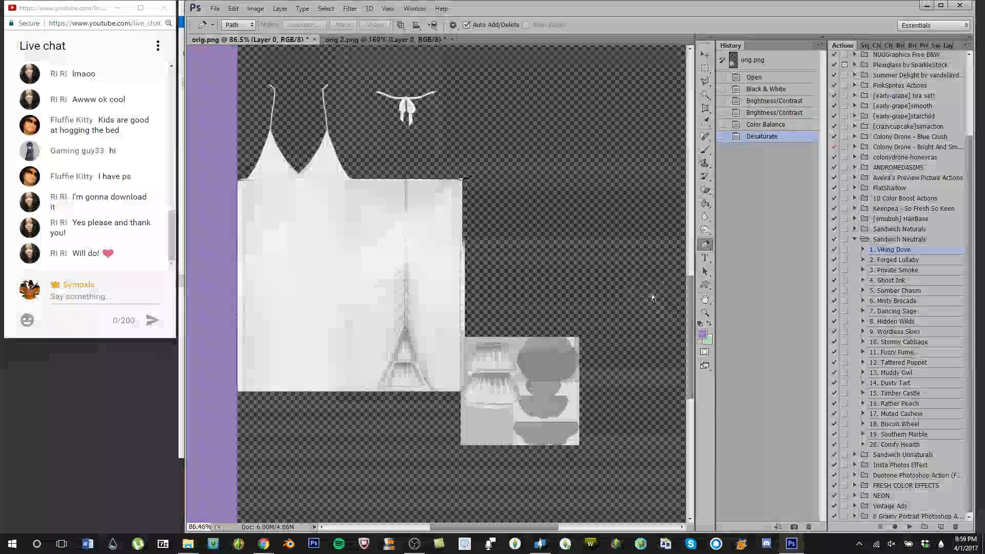
# Step: Create a new layer named Layer 1 above the dress texture with Multiply blending mode and 100% opacity
pyautogui.click(432, 212)
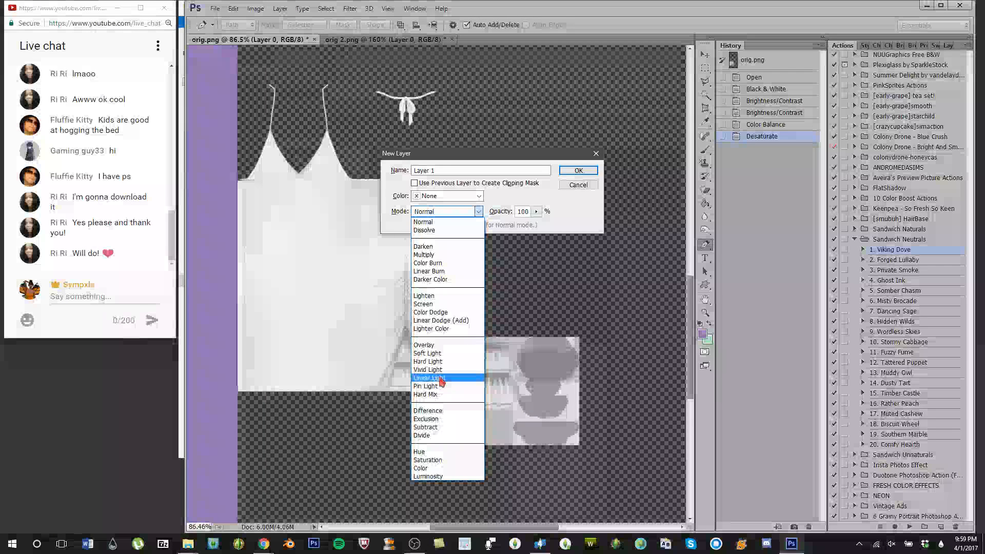
pyautogui.click(436, 255)
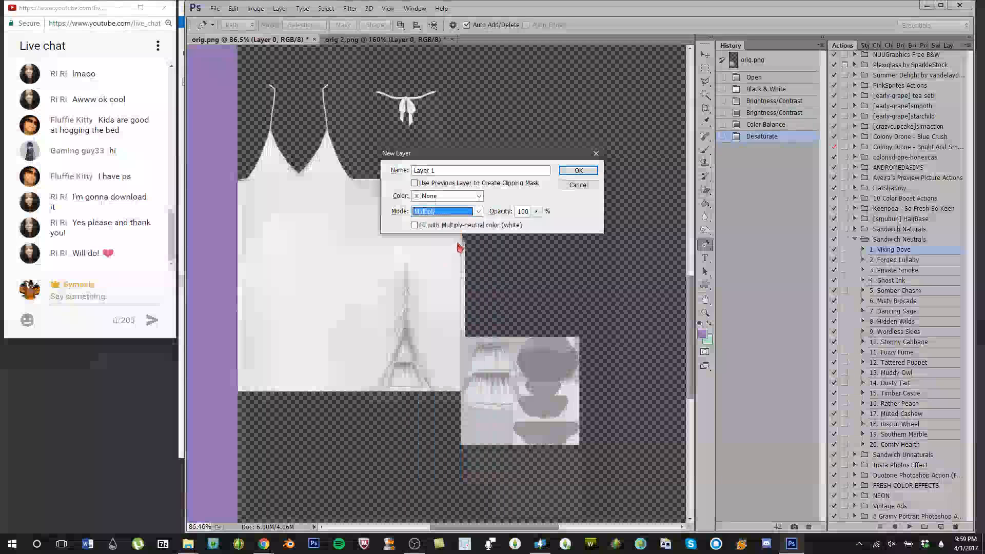
pyautogui.click(463, 214)
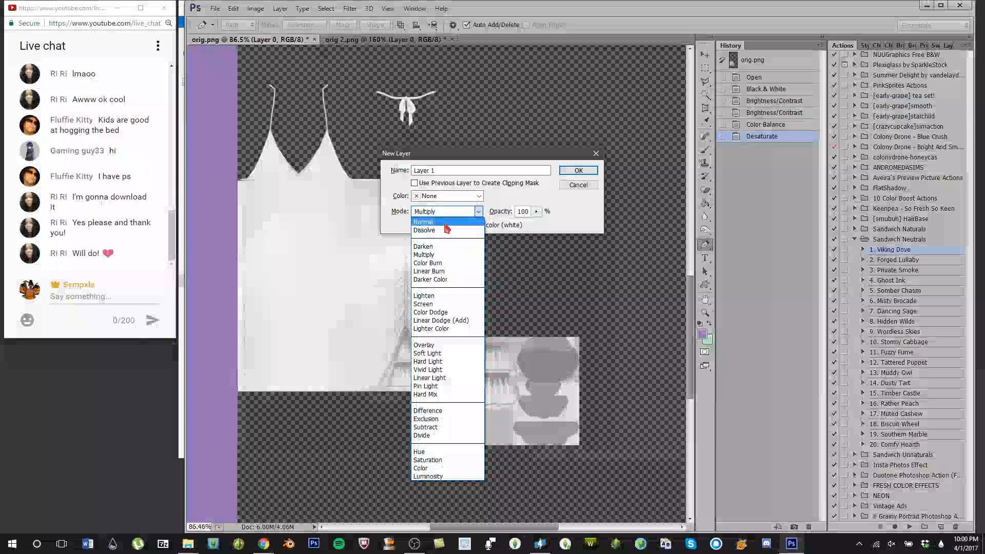
pyautogui.click(436, 255)
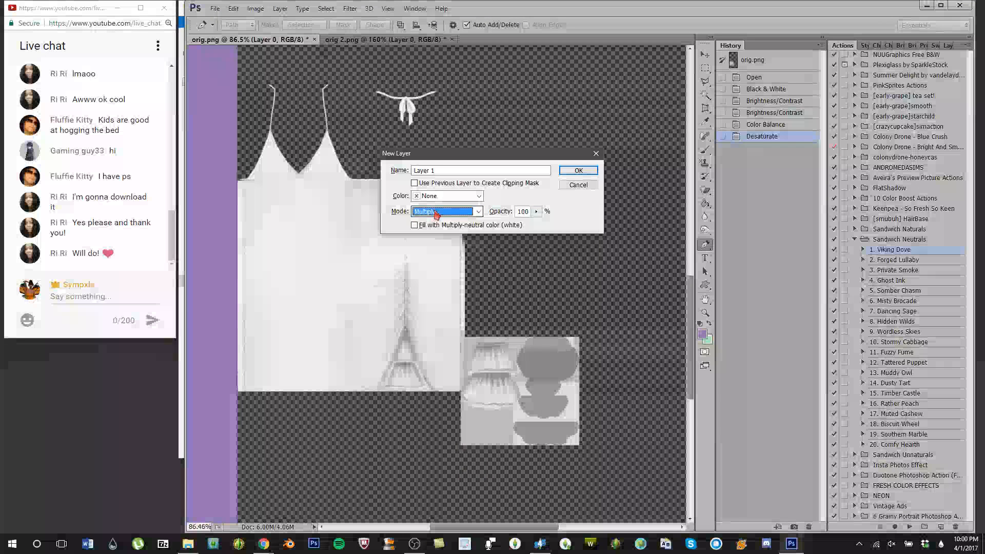
pyautogui.click(577, 171)
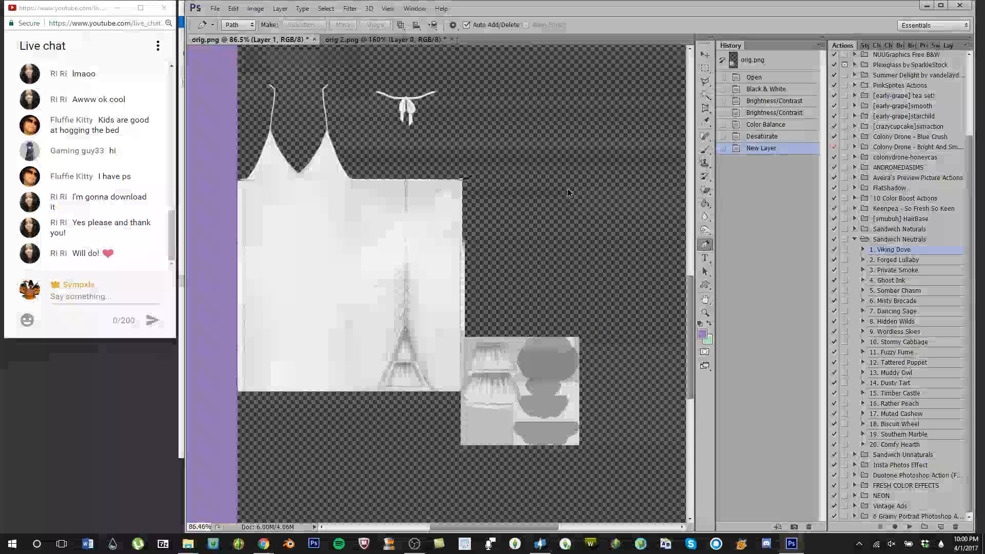
# Step: Clip Layer 1 to the dress texture on Layer 0 with a clipping mask and show the layer stack
pyautogui.hotkey('ctrl', 'alt', 'g')
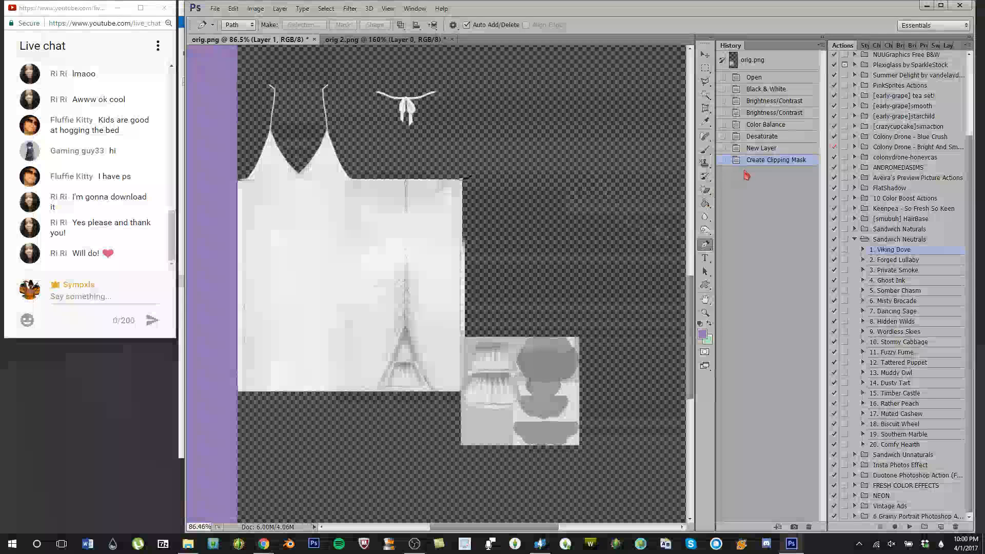
pyautogui.click(948, 45)
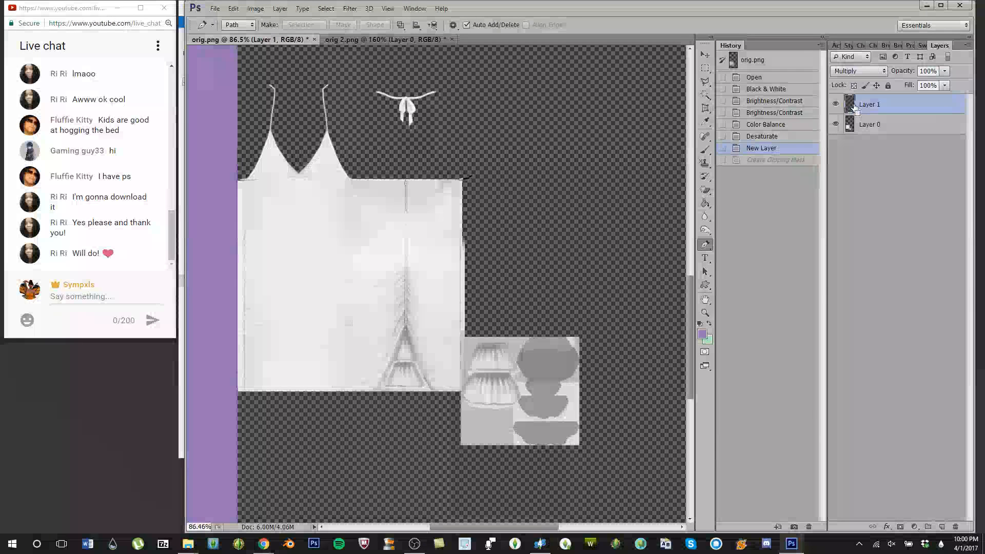
pyautogui.hotkey('ctrl', 'alt', 'g')
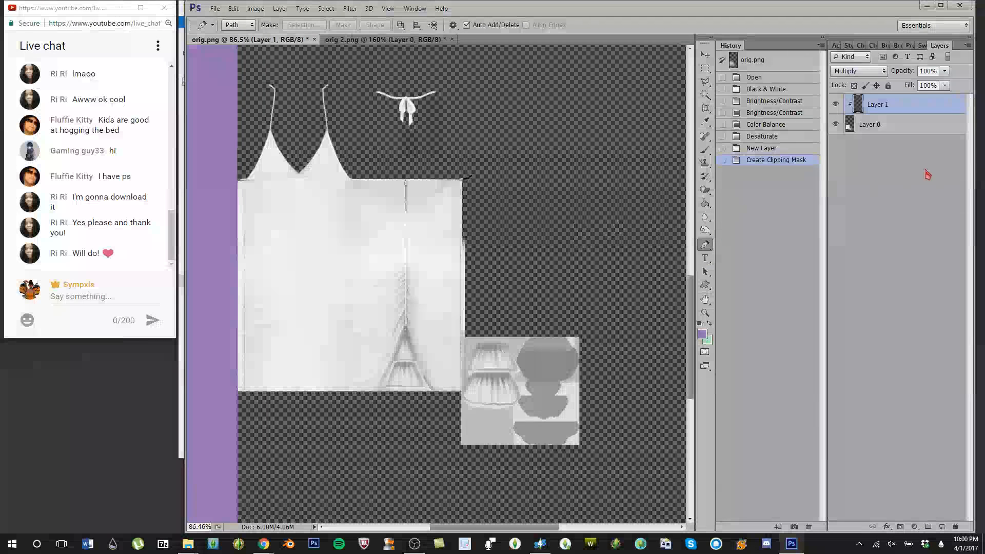
# Step: Run the 1. Viking Dove action on the dress texture and undo its final Flatten Image so the layers and transparency are kept
pyautogui.click(836, 46)
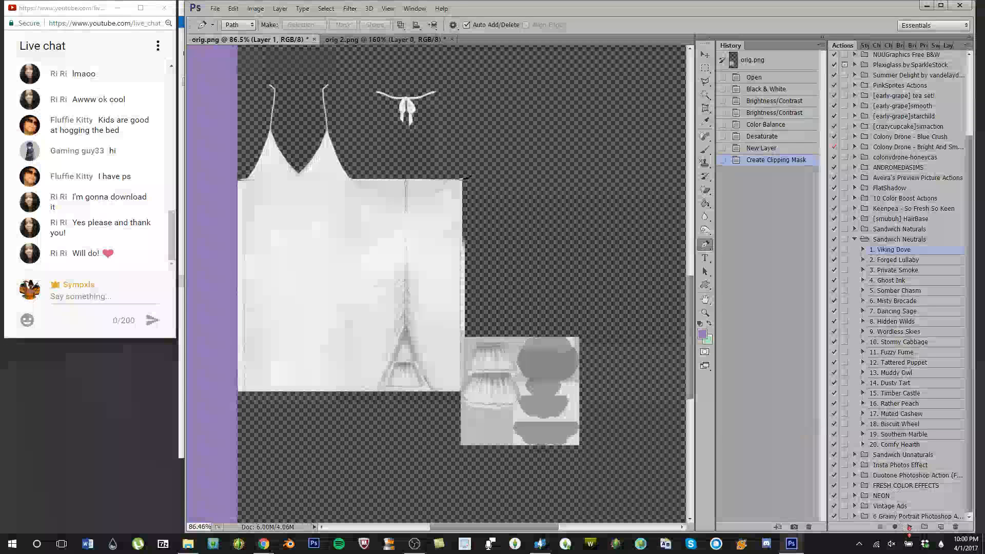
pyautogui.click(909, 527)
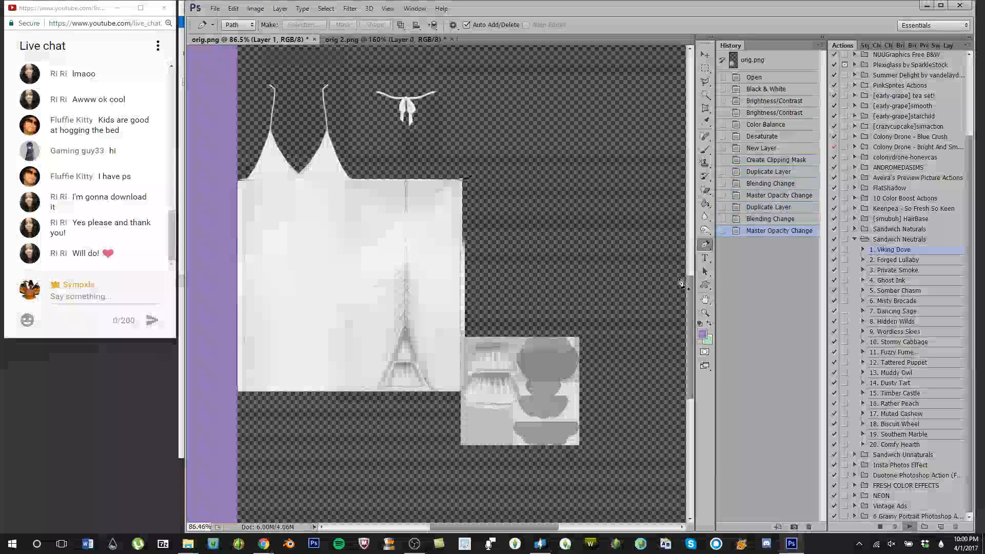
pyautogui.press('Return')
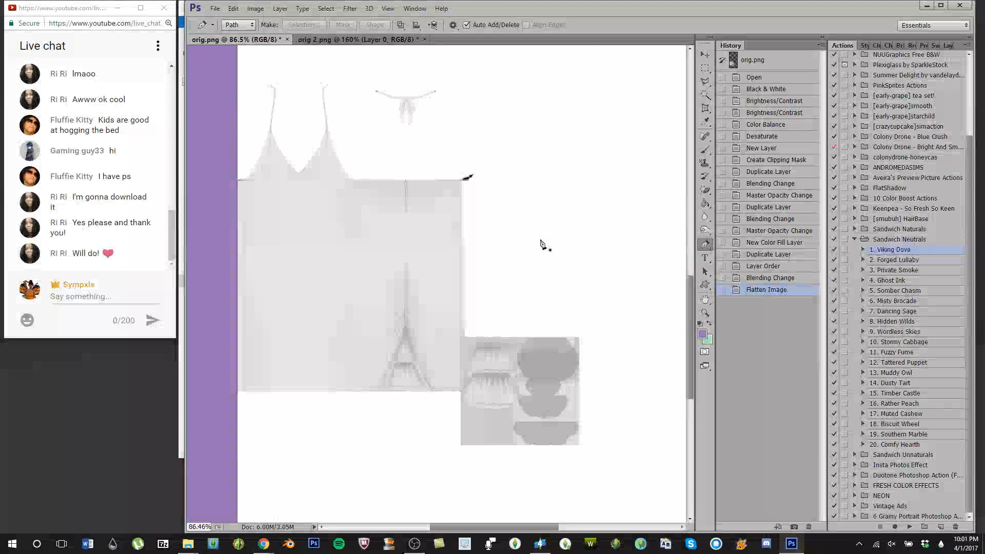
pyautogui.hotkey('ctrl', 'z')
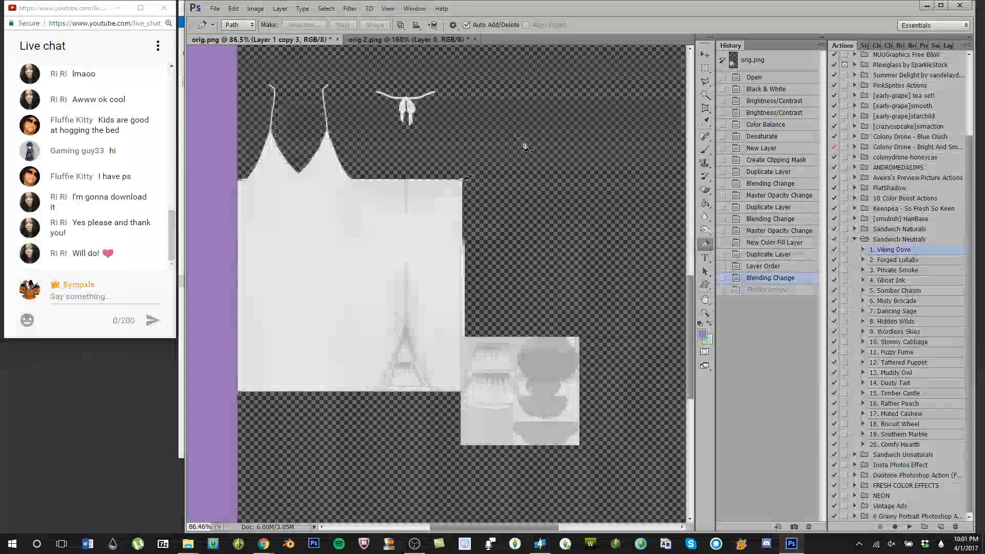
pyautogui.click(756, 291)
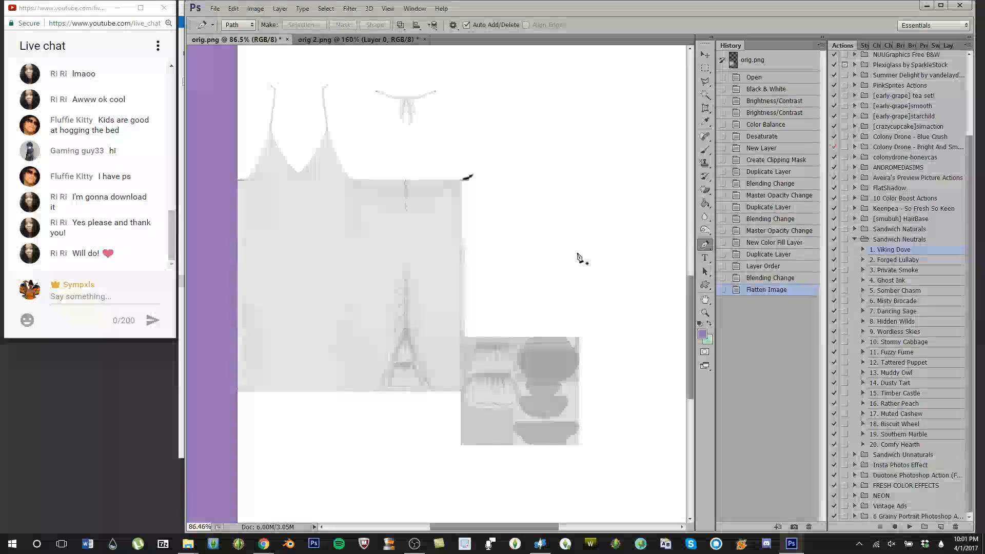
pyautogui.hotkey('ctrl', 'z')
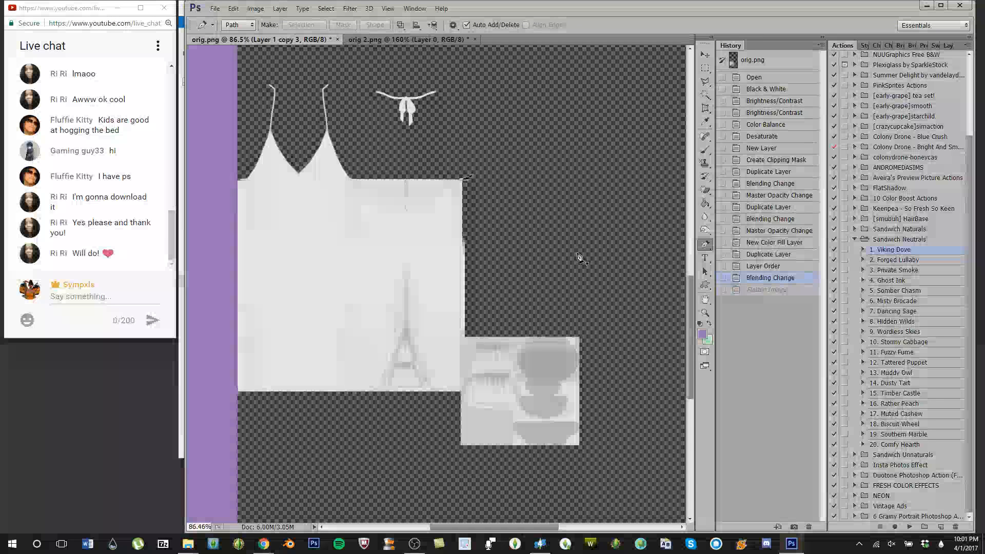
pyautogui.hotkey('ctrl', 'shift', 's')
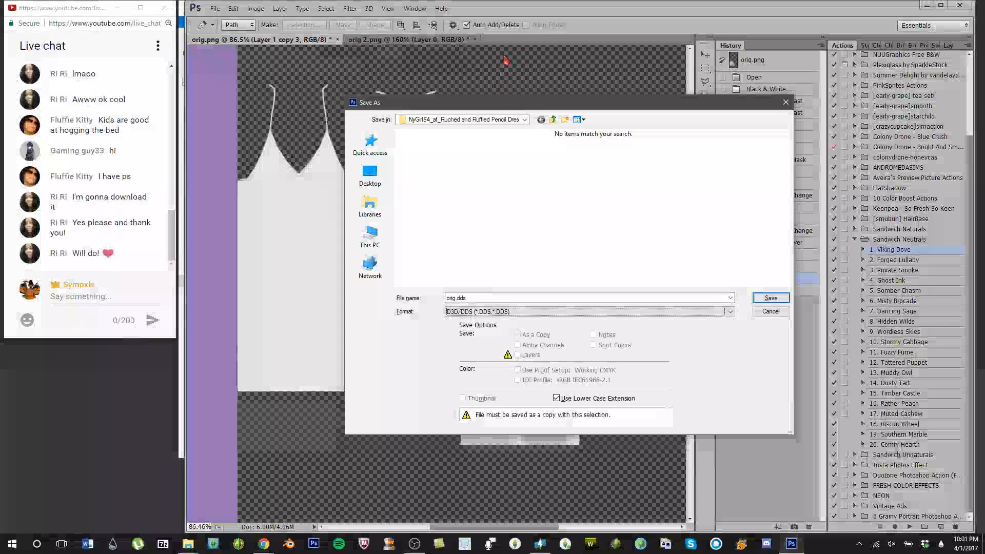
pyautogui.doubleClick(471, 298)
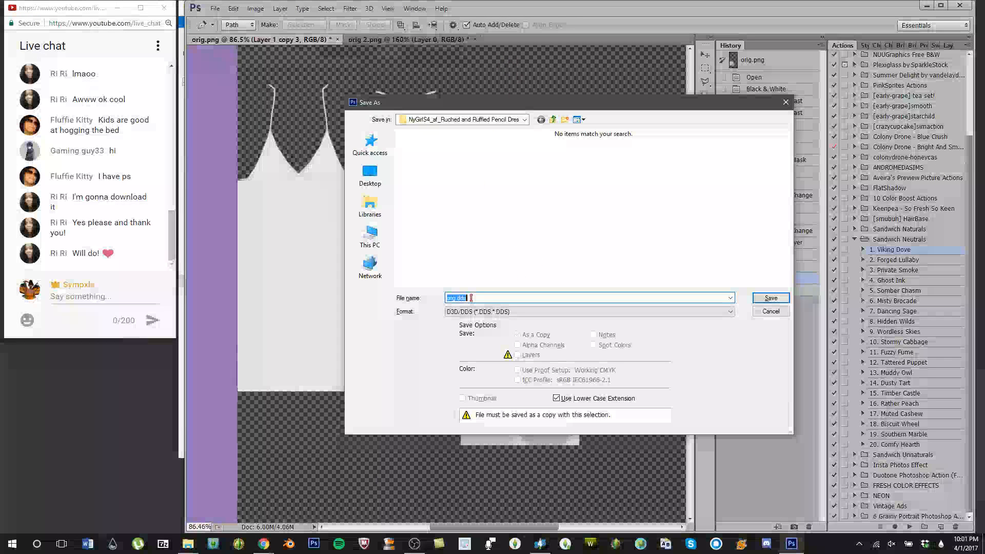
pyautogui.click(770, 299)
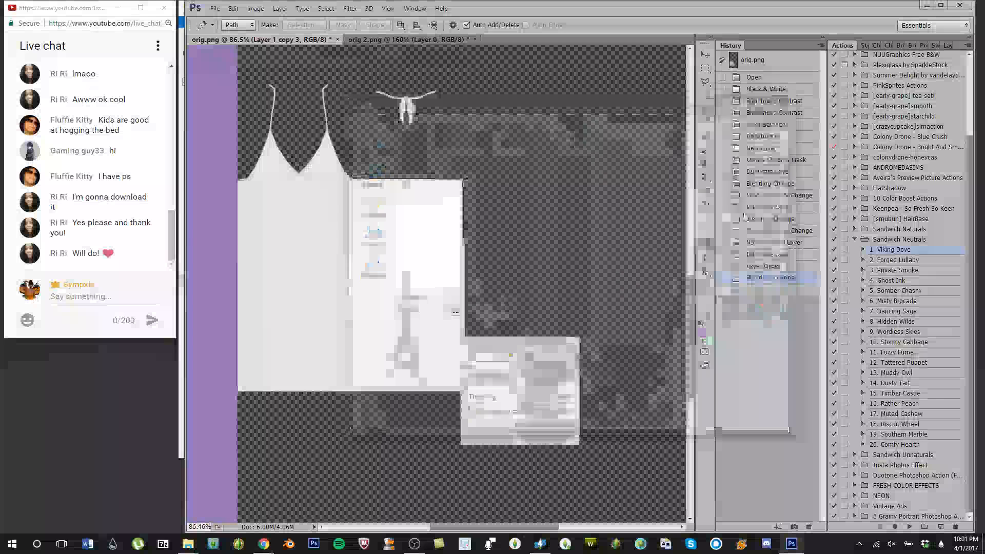
# Step: Copy the selected zipper from orig 2.png and paste it into orig.png beside the dress's original zipper
pyautogui.click(412, 40)
pyautogui.scroll(5, 408, 259)
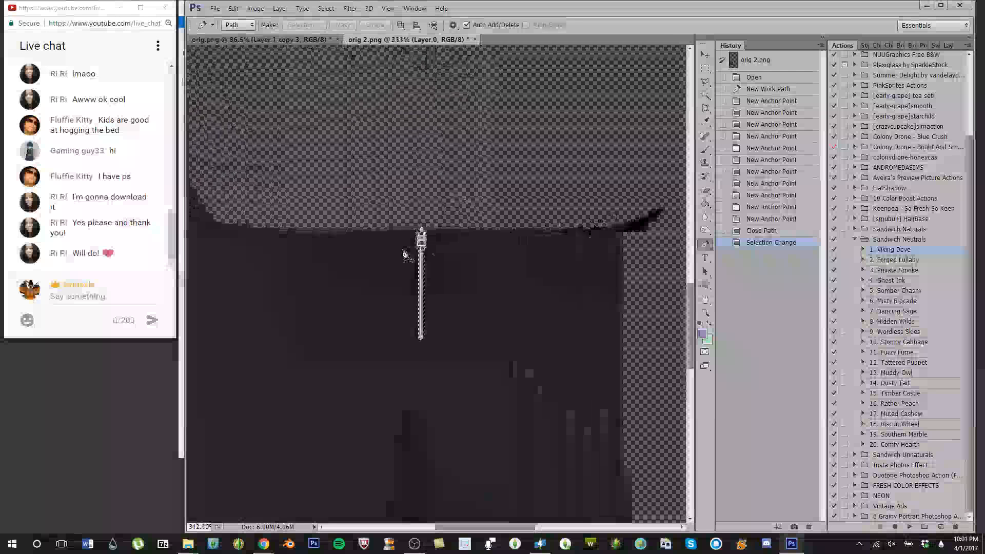
pyautogui.scroll(3, 426, 256)
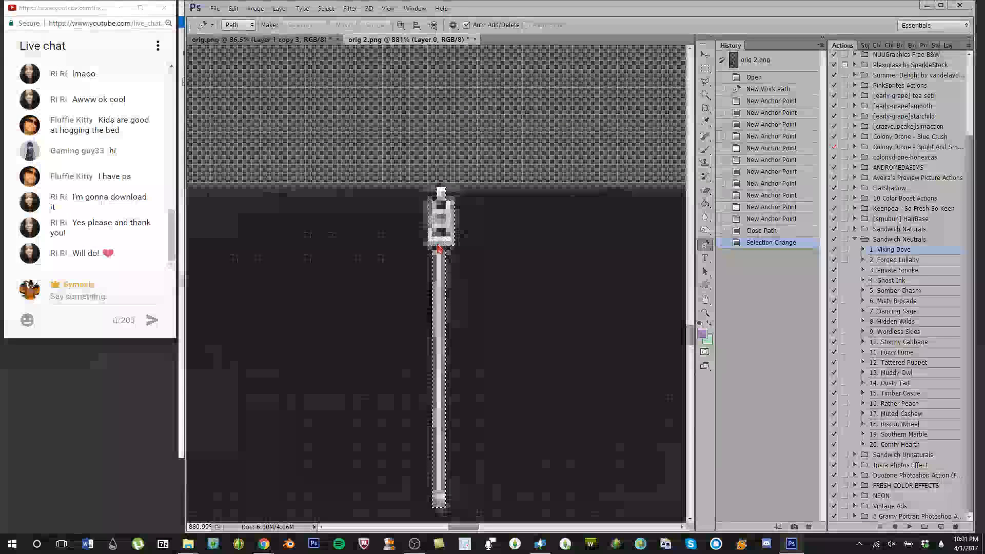
pyautogui.click(308, 39)
pyautogui.scroll(4, 458, 370)
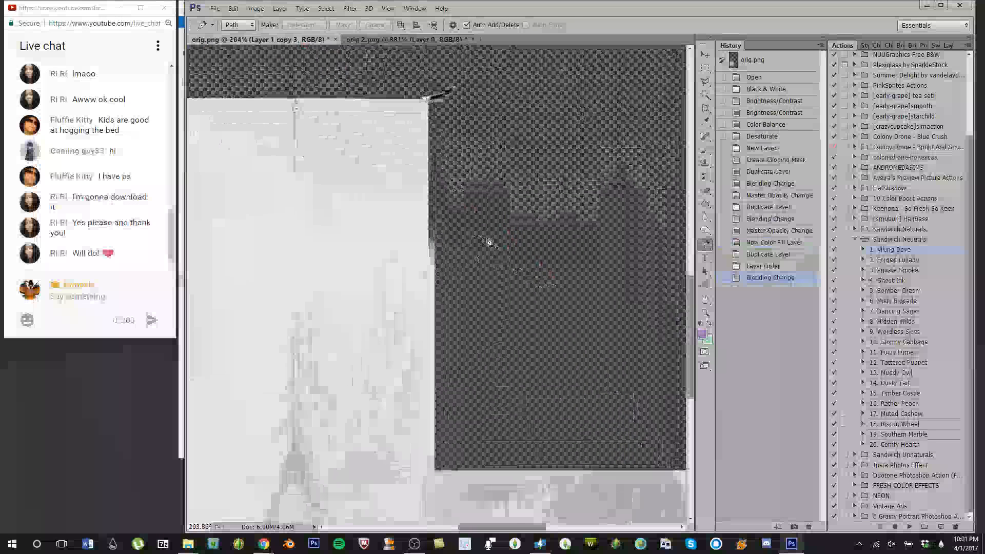
pyautogui.hscroll(-3, 558, 343)
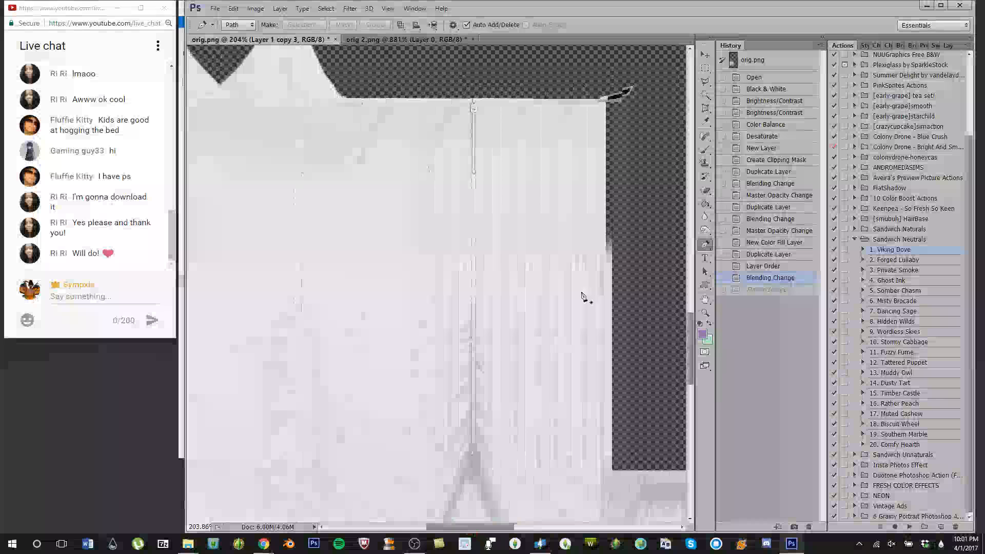
pyautogui.moveTo(692, 324); pyautogui.dragTo(690, 308)
pyautogui.scroll(4, 490, 245)
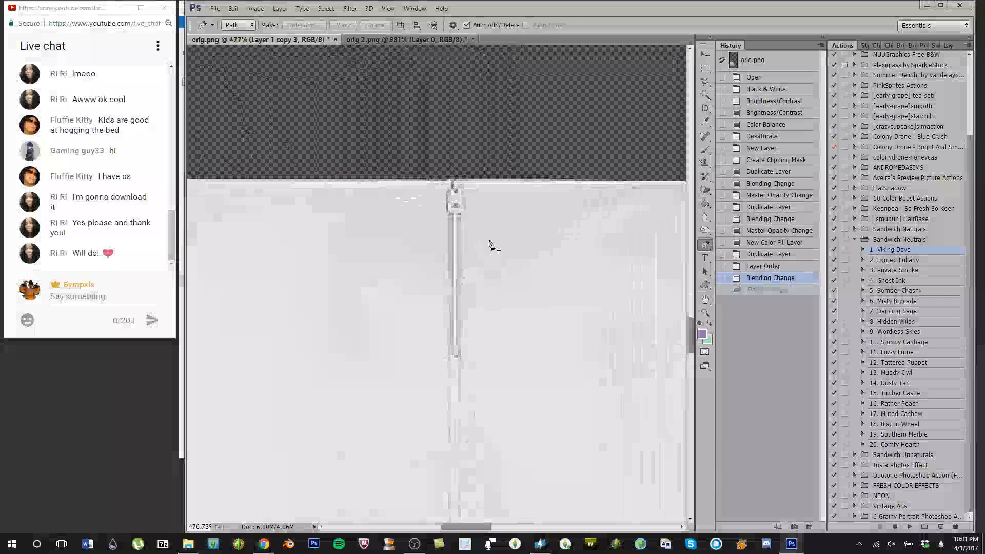
pyautogui.hotkey('ctrl', 'v')
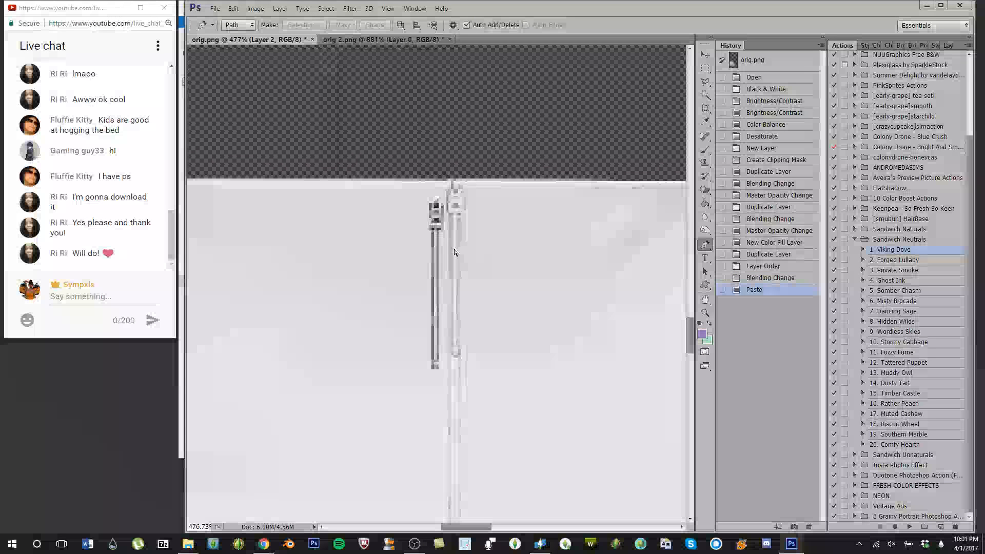
# Step: Move the pasted zipper with Free Transform to X 380 px, Y 1286.5 px, exactly over the dress's original zipper
pyautogui.moveTo(438, 219); pyautogui.dragTo(454, 203)
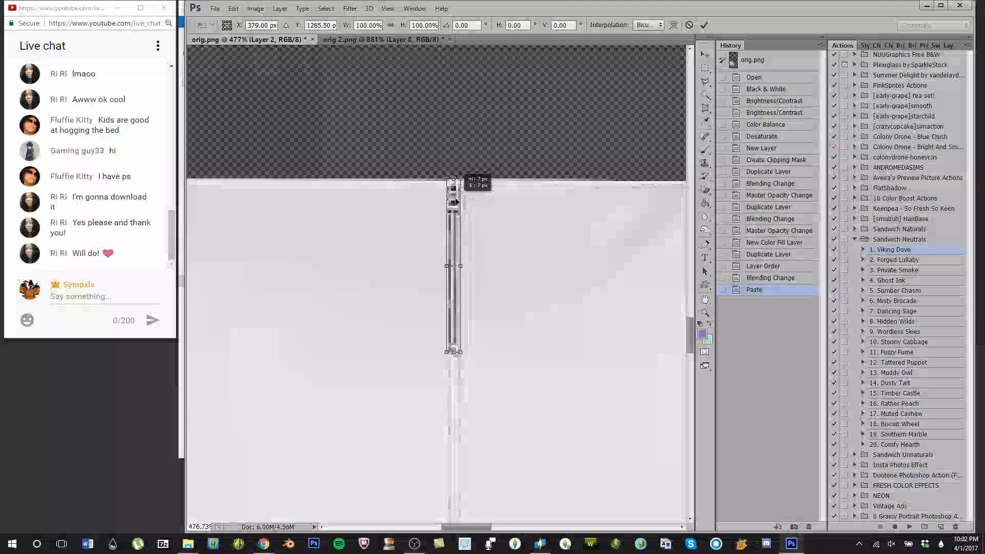
pyautogui.scroll(17, 457, 196)
pyautogui.moveTo(456, 192)
pyautogui.mouseDown()
pyautogui.moveTo(463, 213)
pyautogui.moveTo(493, 181)
pyautogui.moveTo(521, 218)
pyautogui.moveTo(483, 194)
pyautogui.moveTo(456, 210)
pyautogui.moveTo(558, 205)
pyautogui.moveTo(459, 209)
pyautogui.mouseUp()
pyautogui.scroll(-10, 506, 195)
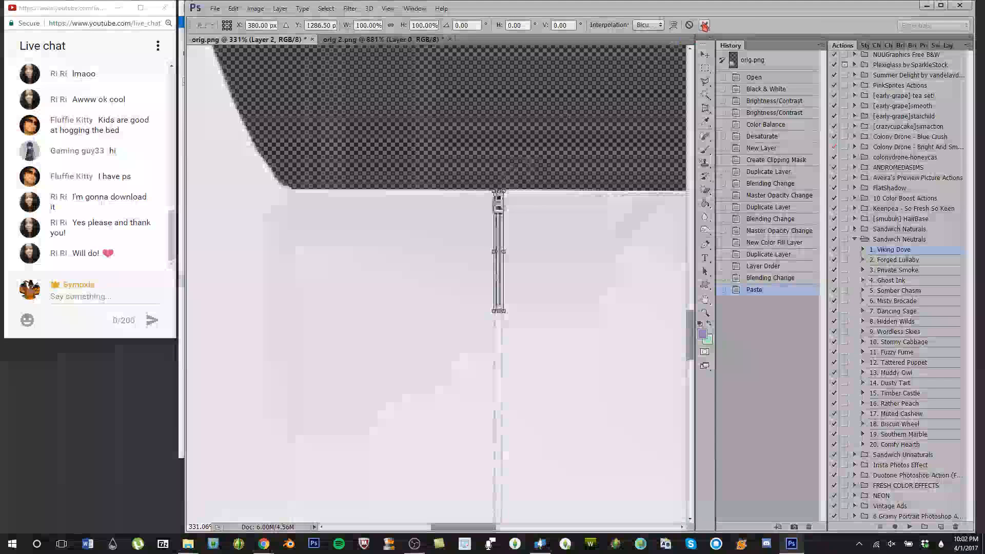
pyautogui.press('Return')
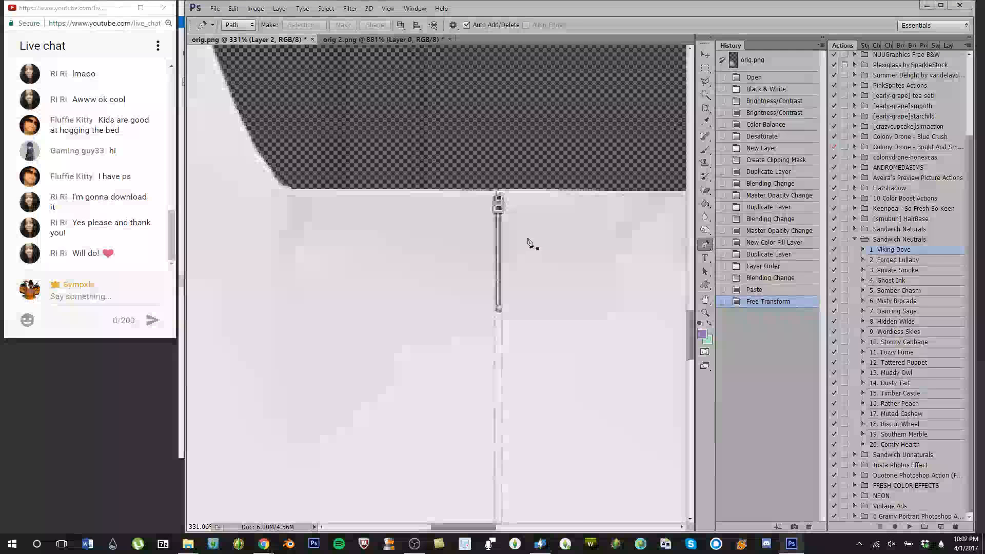
# Step: Save a copy of the recolored texture as 1 in D3D/DDS format in the Ruched and Ruffled Pencil Dress folder
pyautogui.scroll(-6, 529, 244)
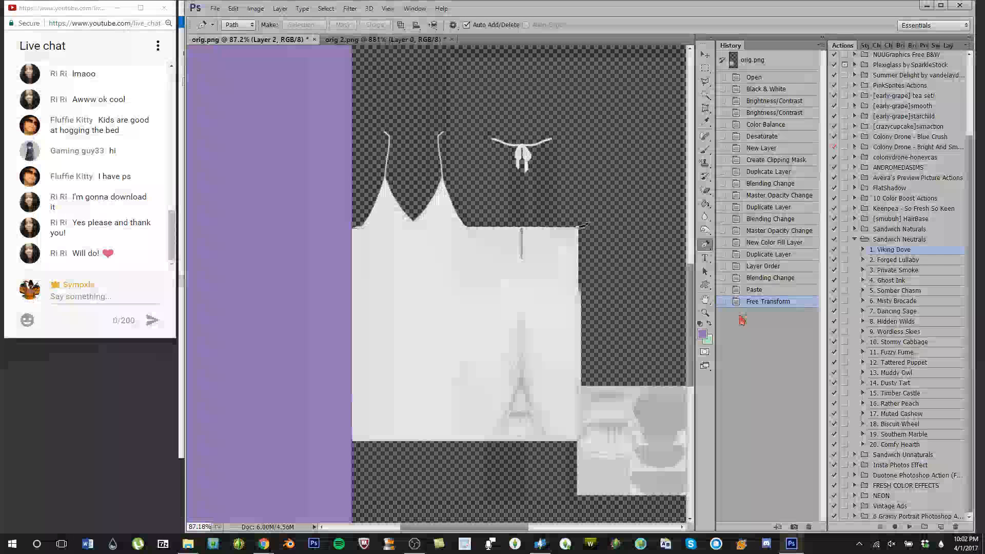
pyautogui.hotkey('ctrl', 'shift', 's')
pyautogui.click(464, 311)
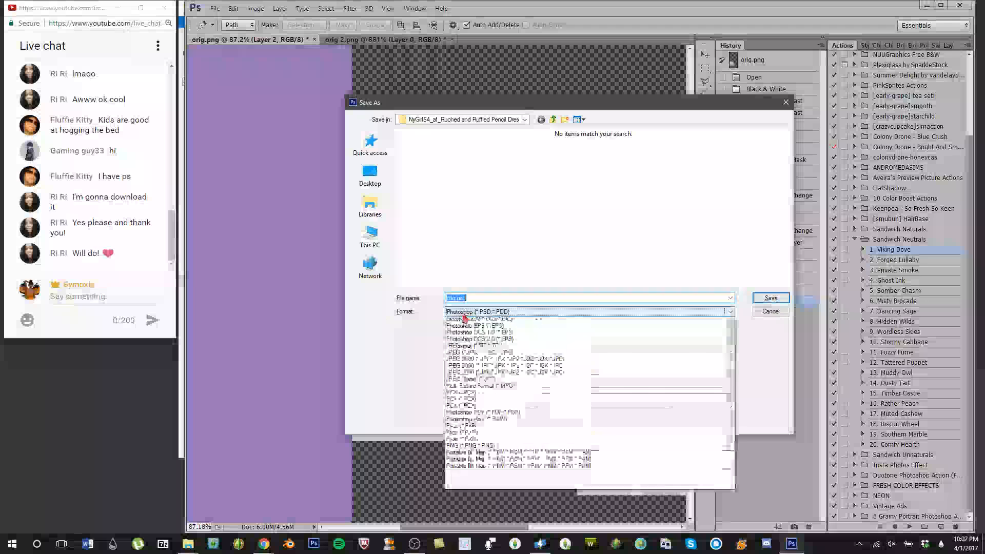
pyautogui.click(477, 342)
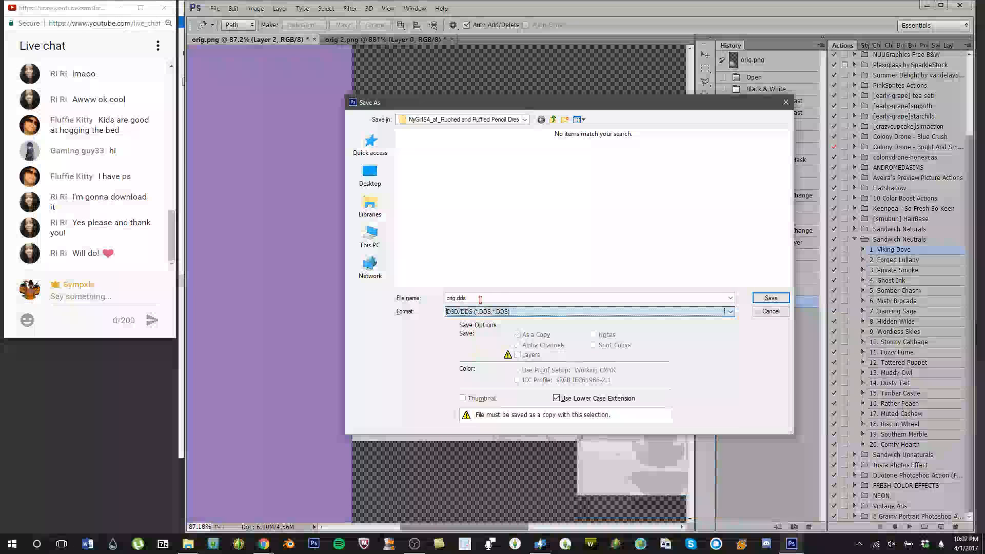
pyautogui.doubleClick(480, 298)
pyautogui.write('1')
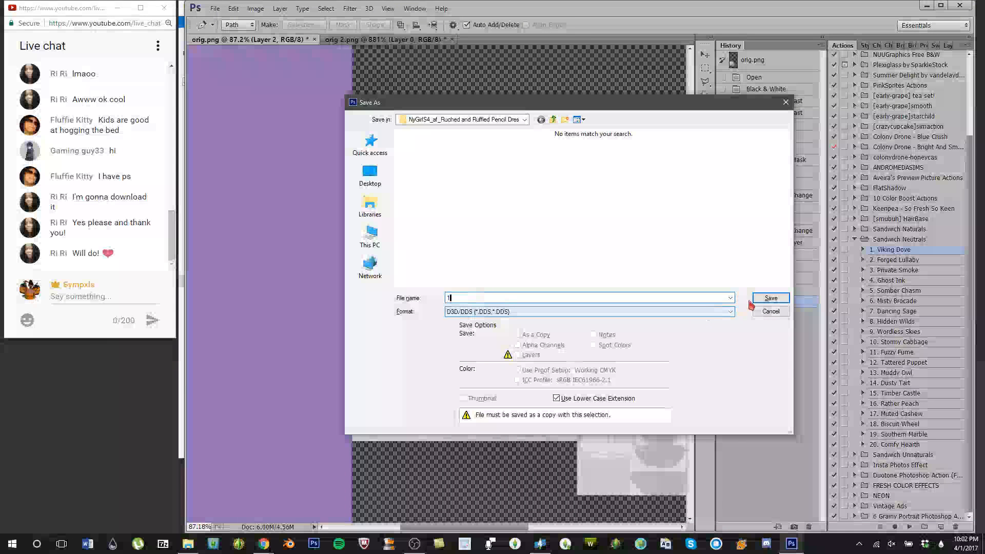
pyautogui.click(771, 298)
pyautogui.click(627, 139)
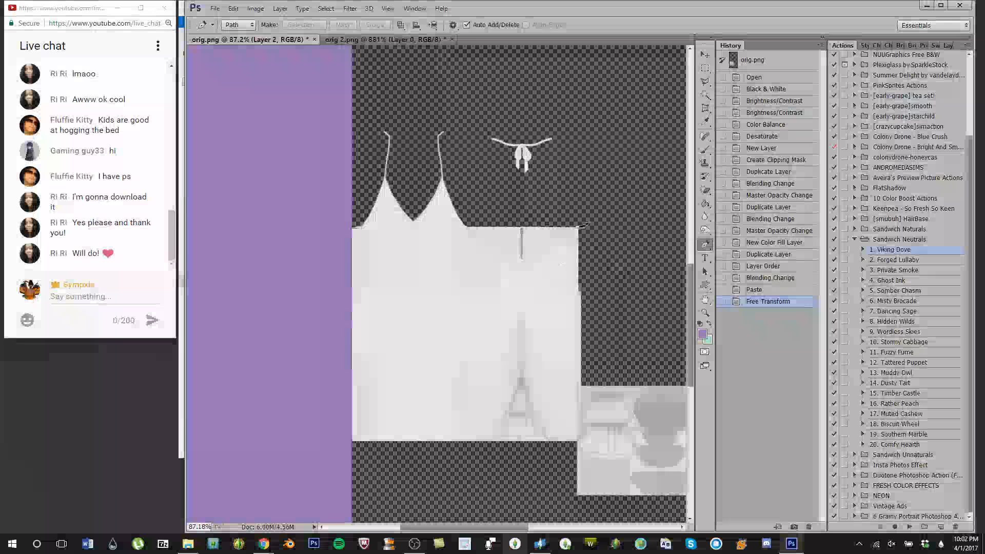
# Step: Switch to Sims 4 Studio and examine the black dress of swatch 23 on the full figure from the front
pyautogui.click(538, 547)
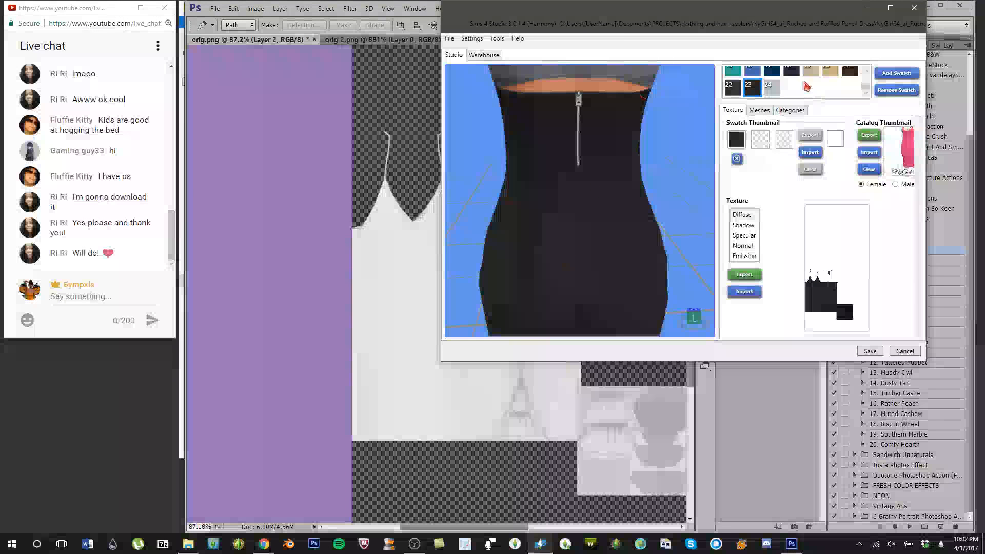
pyautogui.scroll(-5, 513, 240)
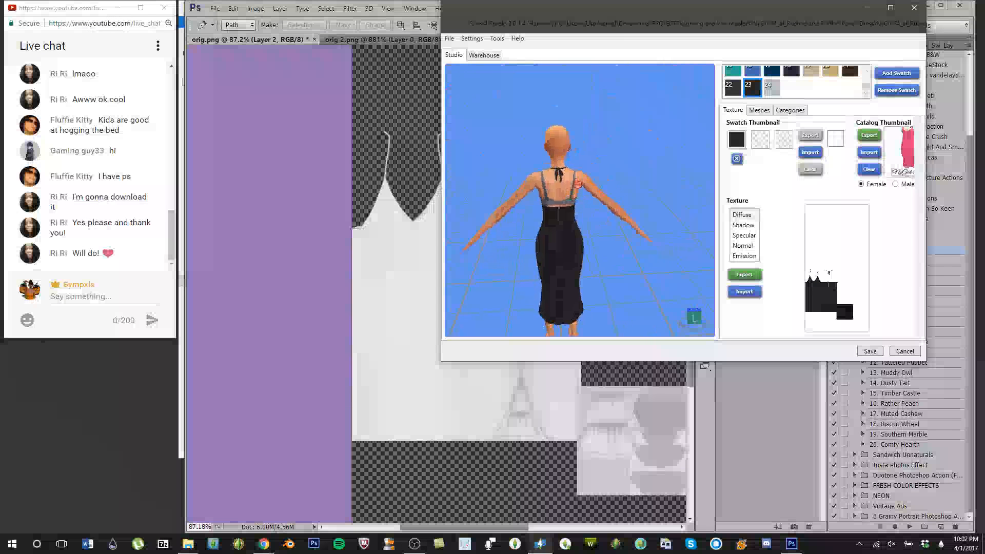
pyautogui.moveTo(513, 239); pyautogui.dragTo(641, 139)
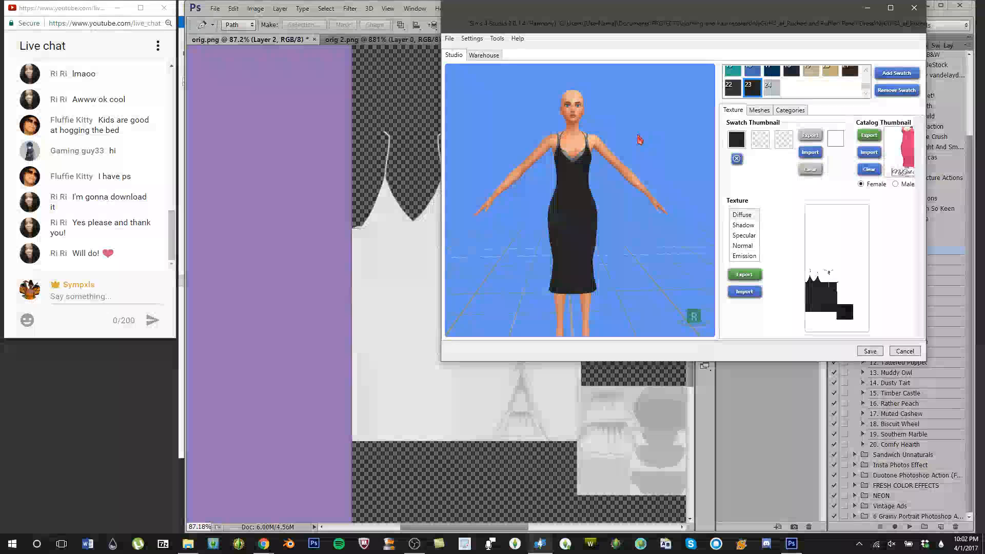
pyautogui.moveTo(665, 26); pyautogui.dragTo(493, 80)
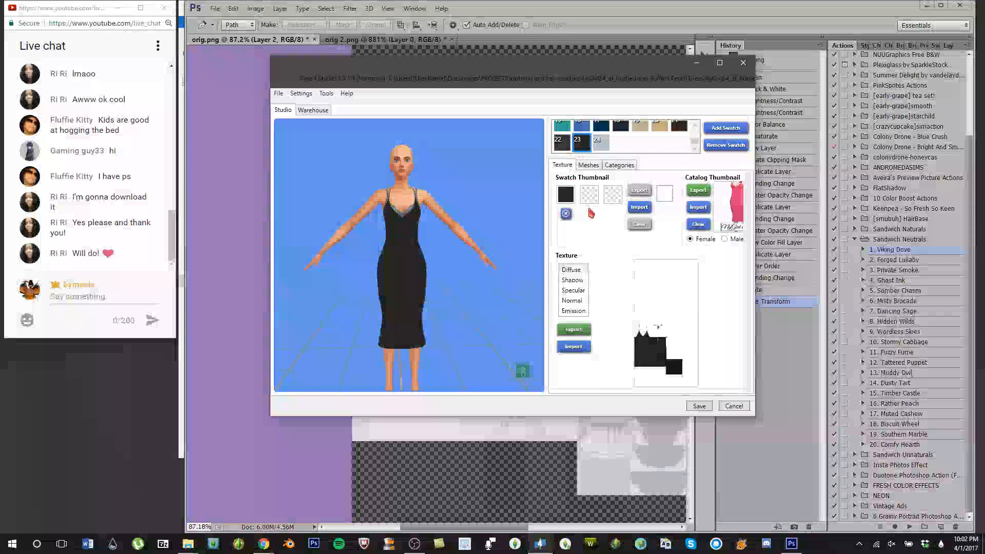
# Step: Add a new swatch based on the light grey swatch 24 and import 1.dds as its diffuse texture
pyautogui.scroll(3, 560, 137)
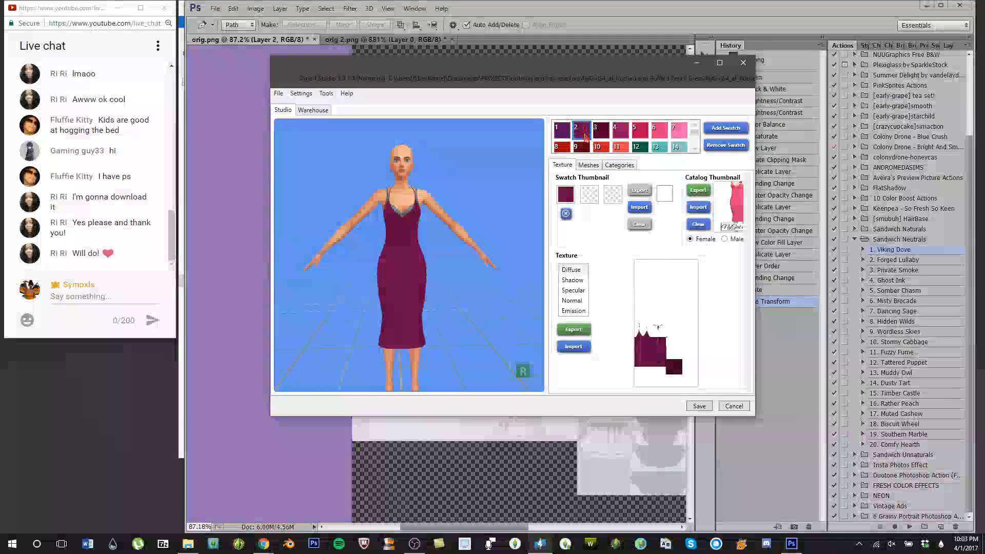
pyautogui.scroll(-3, 608, 142)
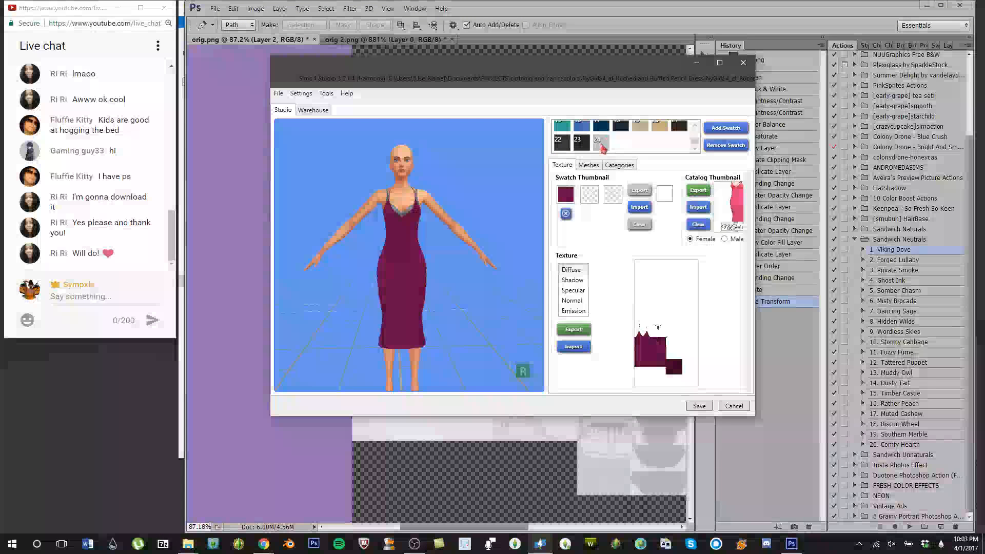
pyautogui.click(603, 148)
pyautogui.scroll(5, 402, 253)
pyautogui.moveTo(455, 242); pyautogui.dragTo(496, 255)
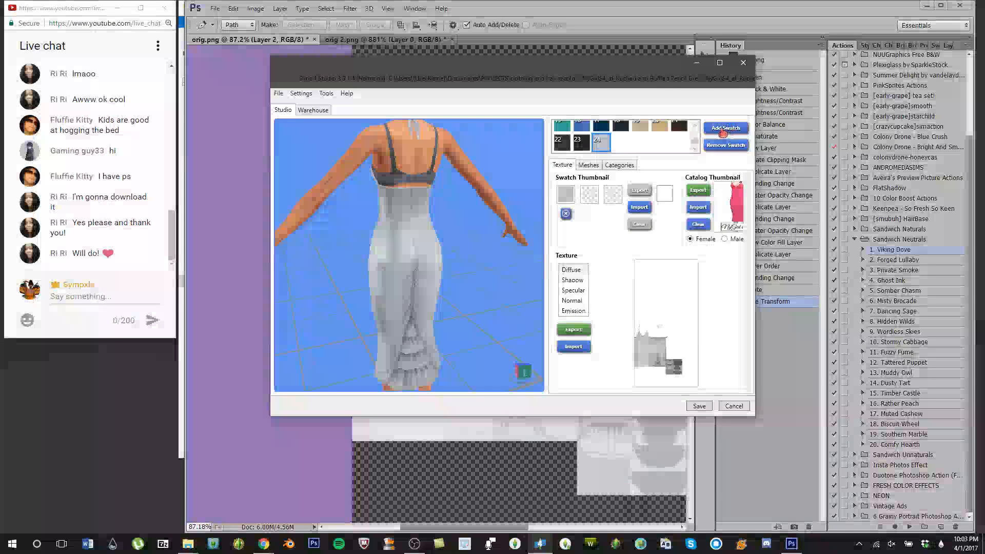
pyautogui.click(577, 347)
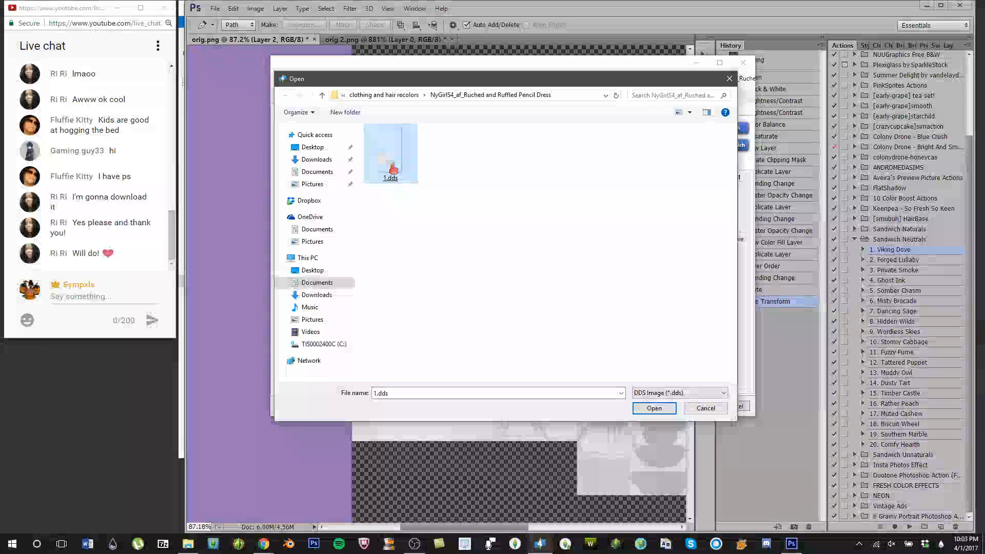
pyautogui.doubleClick(391, 163)
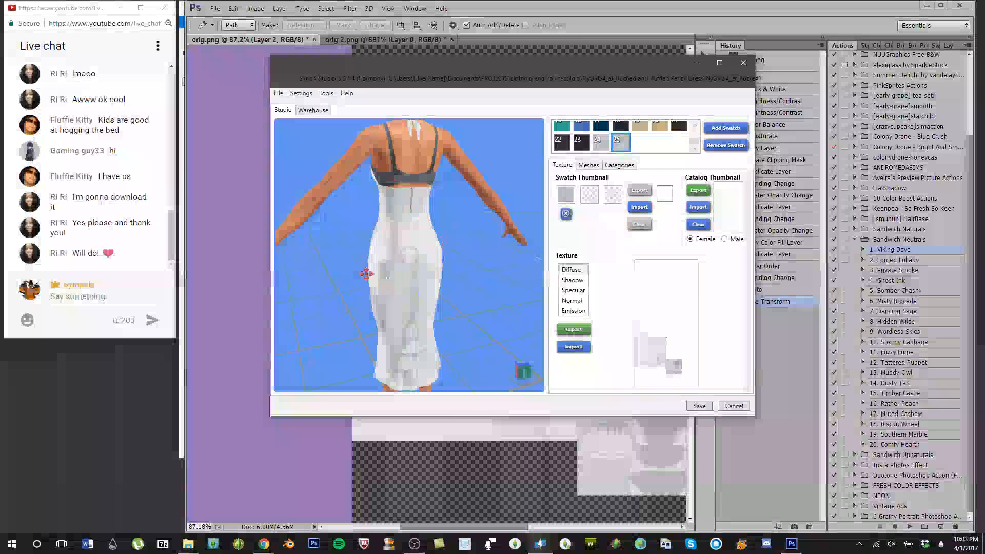
# Step: Examine the imported white texture on the dress from the front, on the whole figure and close up
pyautogui.moveTo(342, 272); pyautogui.dragTo(862, 250)
pyautogui.moveTo(400, 280); pyautogui.dragTo(409, 314)
pyautogui.scroll(-4, 400, 320)
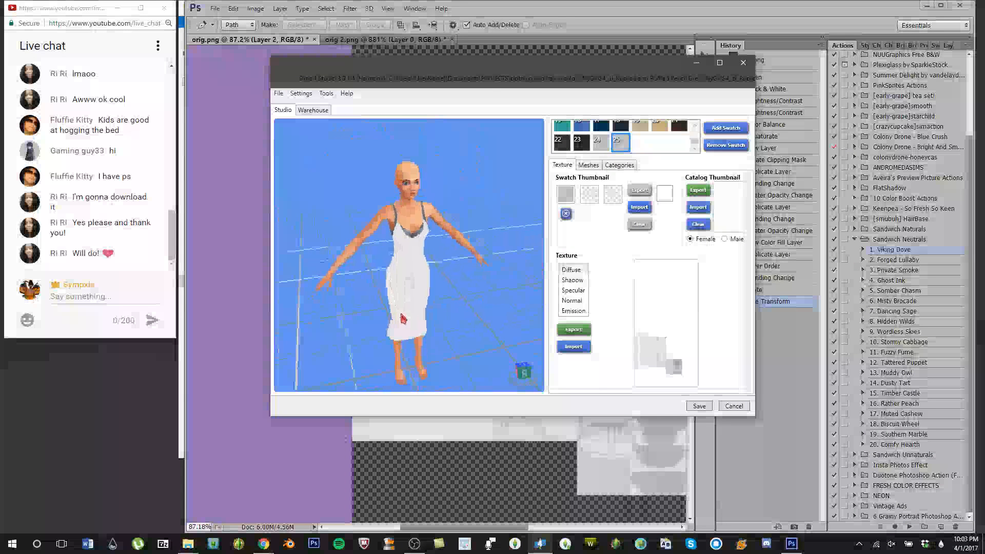
pyautogui.scroll(5, 407, 271)
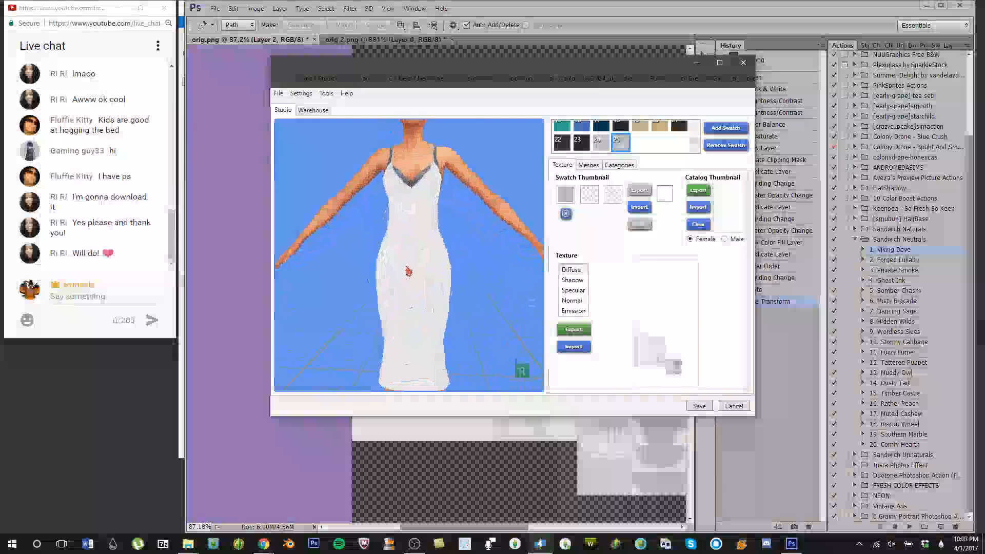
pyautogui.scroll(4, 408, 270)
pyautogui.moveTo(407, 271); pyautogui.dragTo(496, 232)
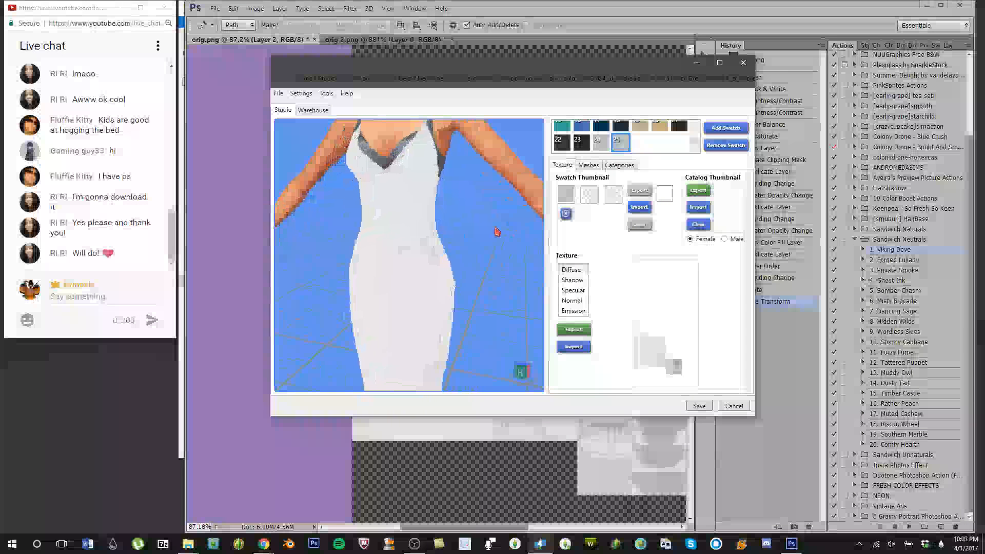
# Step: Compare the dress in swatches 24 and 25 from the front, and examine swatch 25's back zipper close up
pyautogui.click(600, 145)
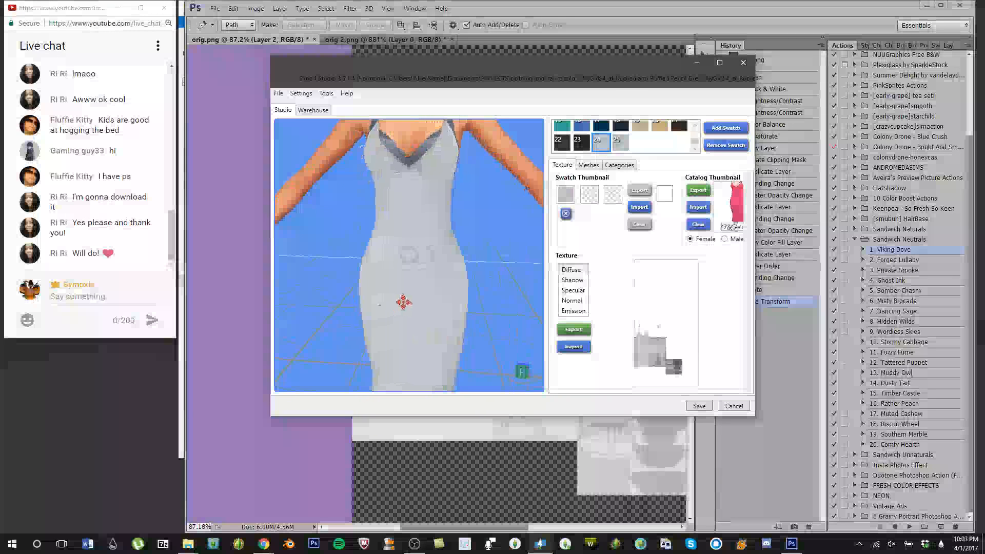
pyautogui.click(620, 142)
pyautogui.moveTo(447, 205); pyautogui.dragTo(322, 250)
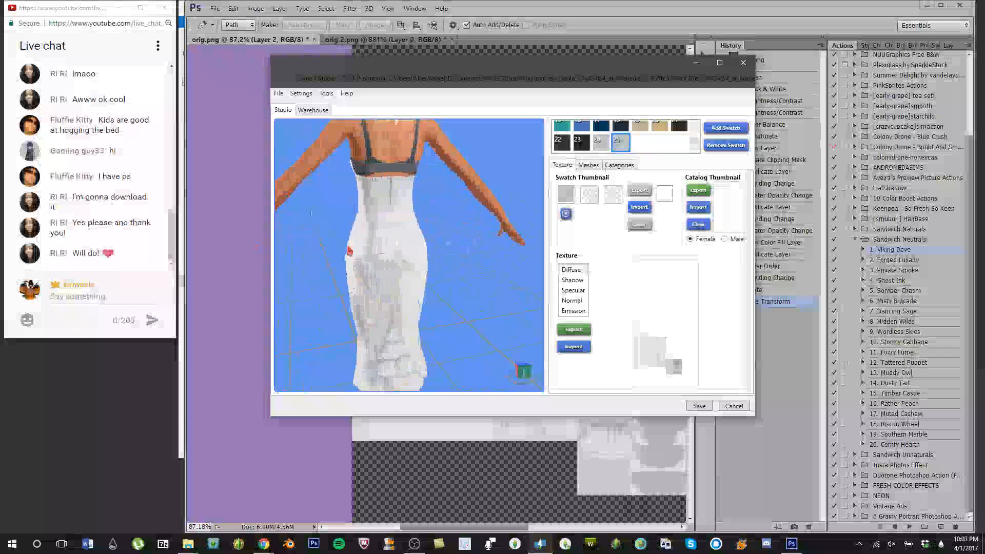
pyautogui.scroll(5, 374, 256)
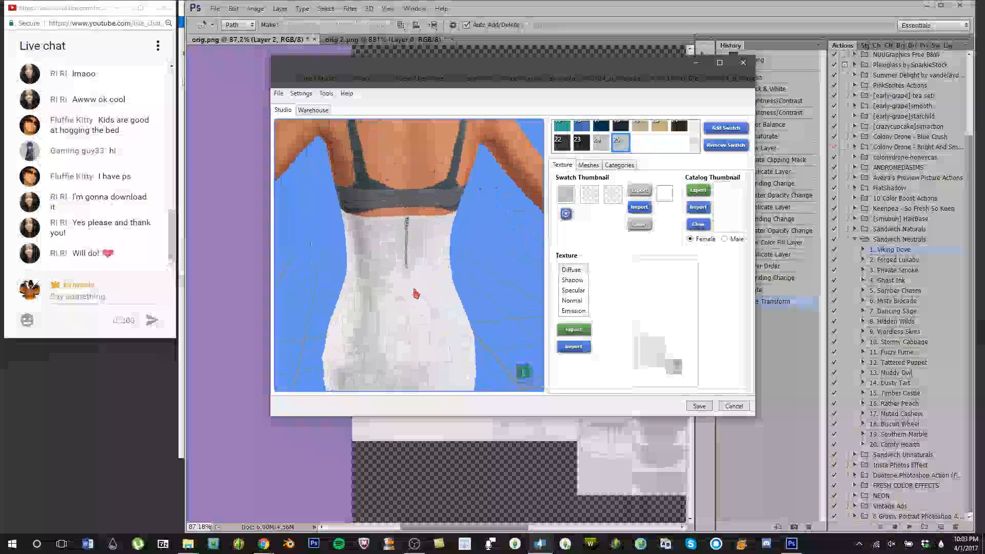
pyautogui.scroll(6, 416, 277)
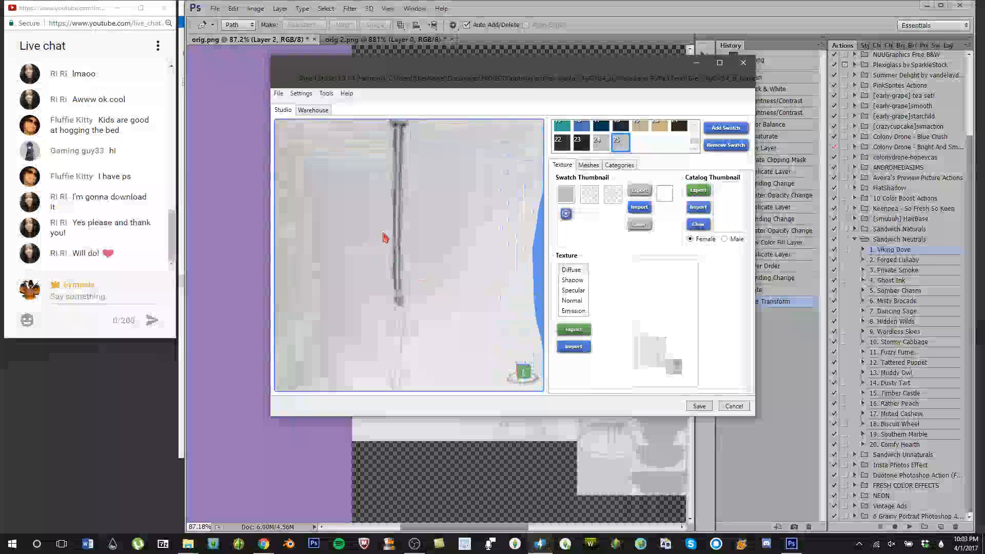
pyautogui.scroll(-5, 384, 238)
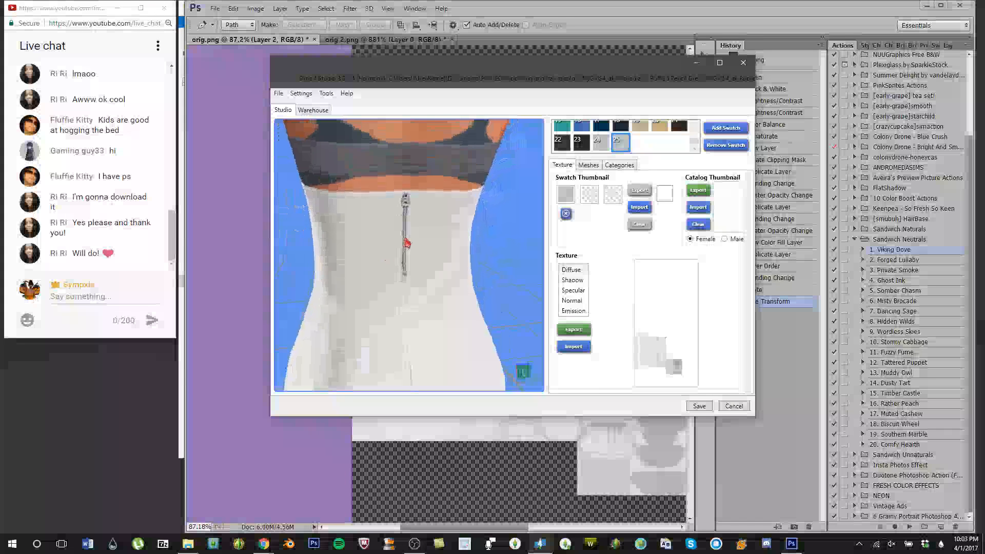
pyautogui.scroll(1, 400, 249)
pyautogui.moveTo(376, 248); pyautogui.dragTo(956, 176)
pyautogui.scroll(-5, 449, 251)
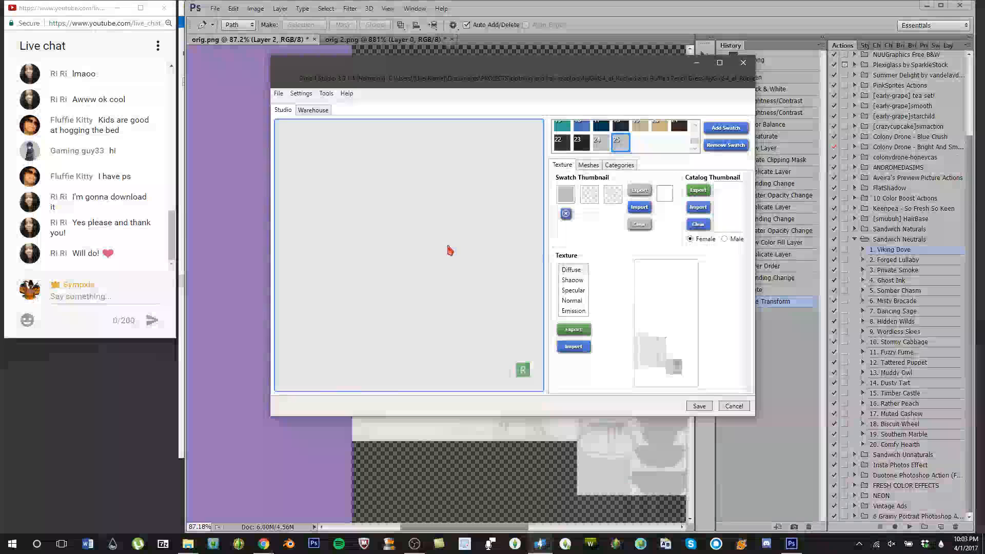
pyautogui.scroll(-5, 417, 287)
pyautogui.scroll(2, 418, 278)
pyautogui.scroll(2, 418, 278)
# Step: Switch to Photoshop, revert orig.png to the Create Clipping Mask state and recolor it with the 2. Forged Lullaby action, continuing past the layer warning
pyautogui.click(563, 19)
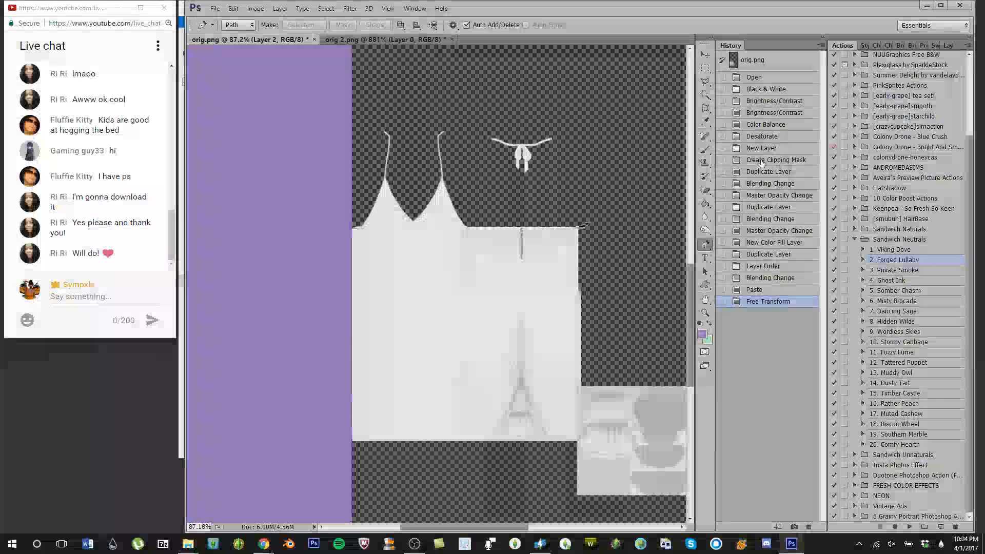
pyautogui.click(761, 163)
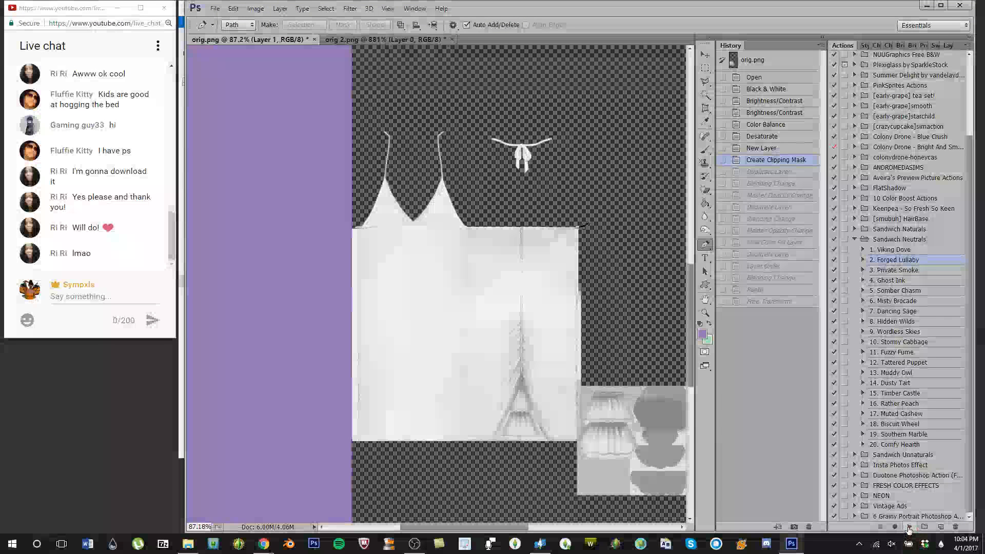
pyautogui.click(908, 528)
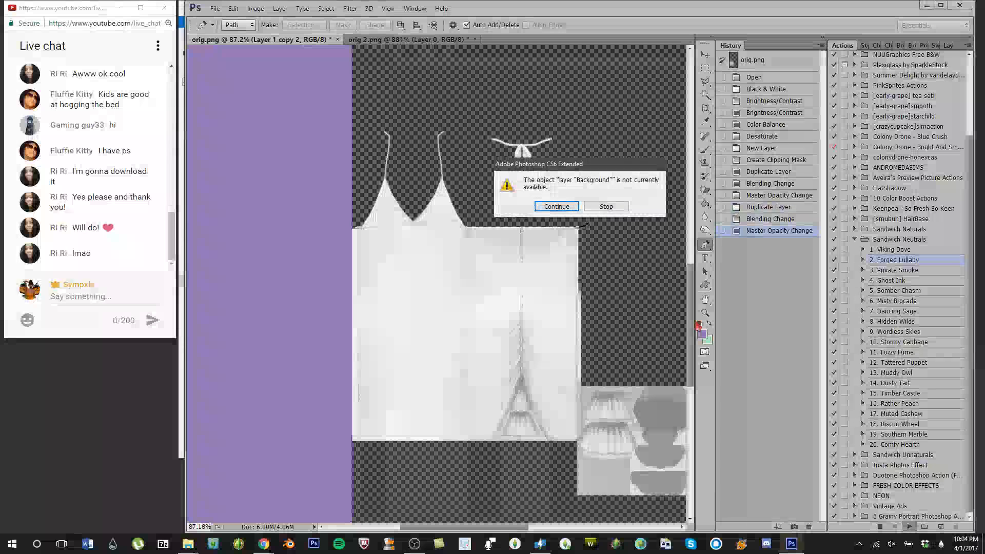
pyautogui.press('Return')
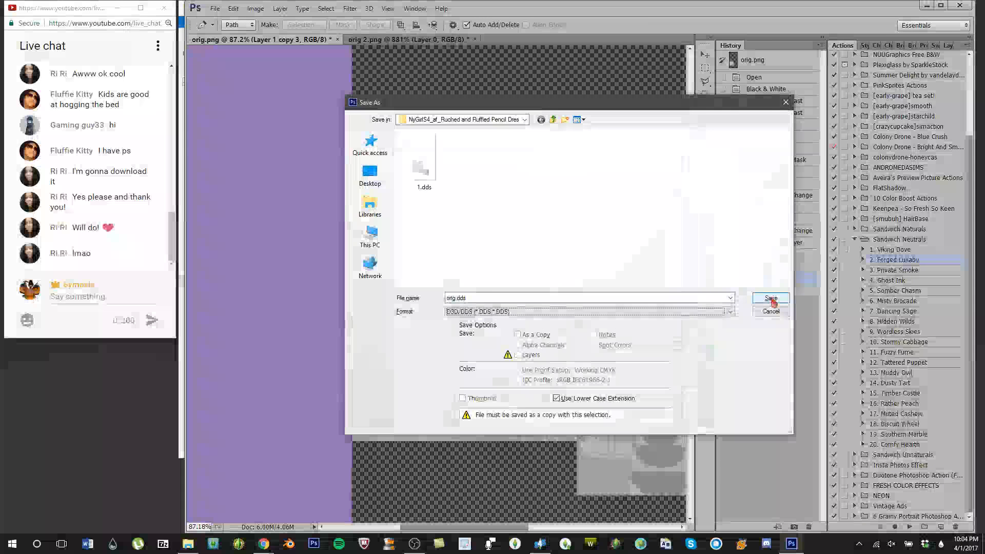
# Step: Save a copy of the grey texture as 2 in D3D/DDS format in the Ruched and Ruffled Pencil Dress folder
pyautogui.write('2')
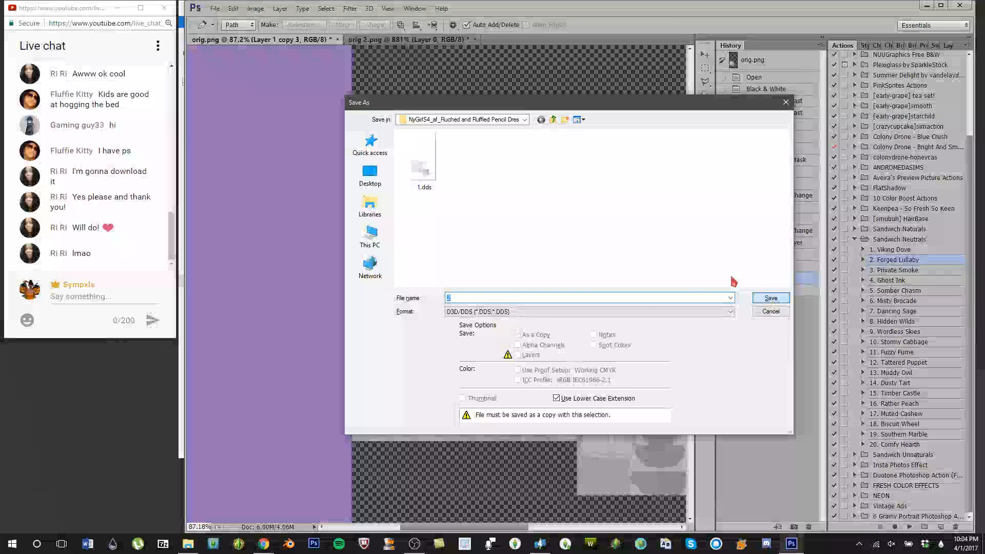
pyautogui.click(764, 297)
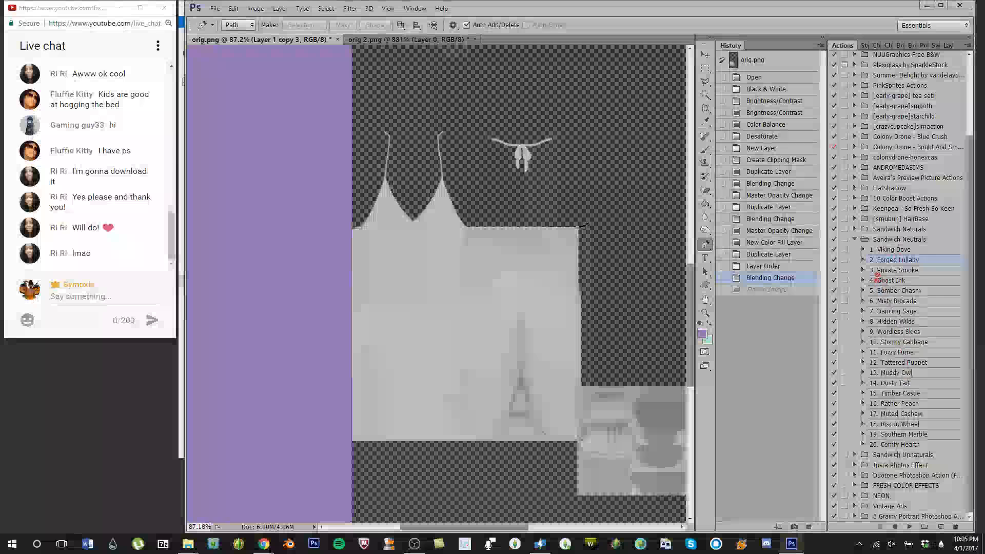
# Step: Examine the recorded steps and fill colour of the 2. Forged Lullaby action, and look over the saved colour swatches
pyautogui.click(863, 260)
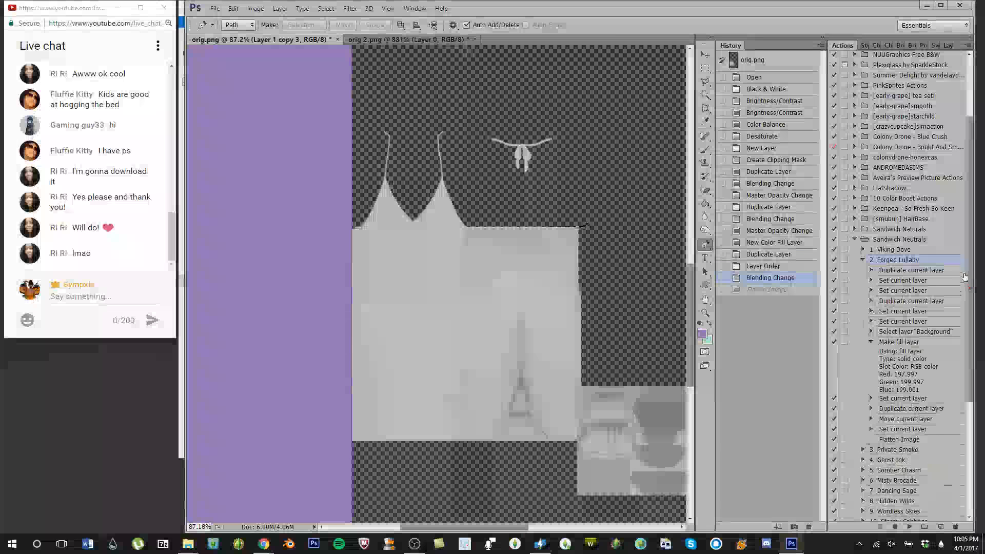
pyautogui.moveTo(972, 245); pyautogui.dragTo(981, 320)
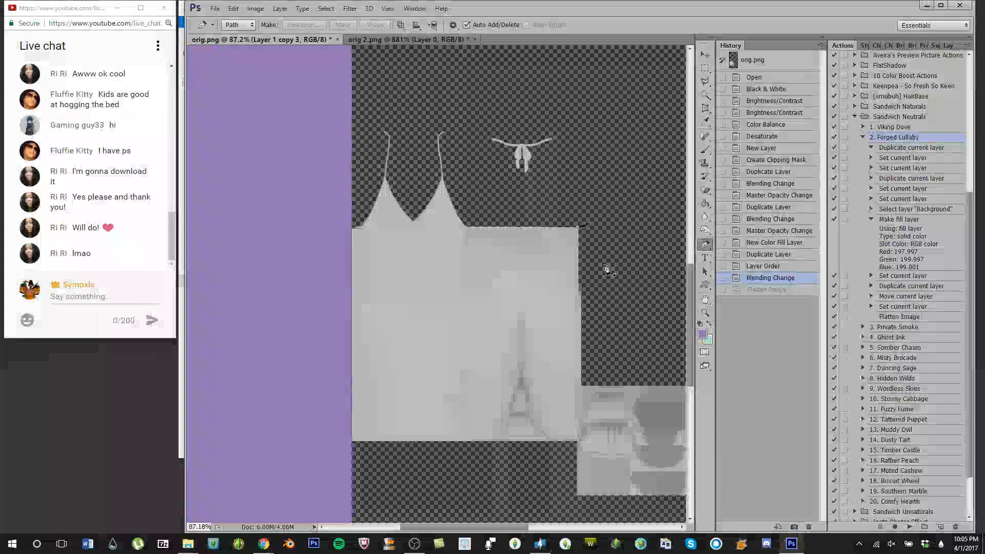
pyautogui.moveTo(448, 526); pyautogui.dragTo(471, 527)
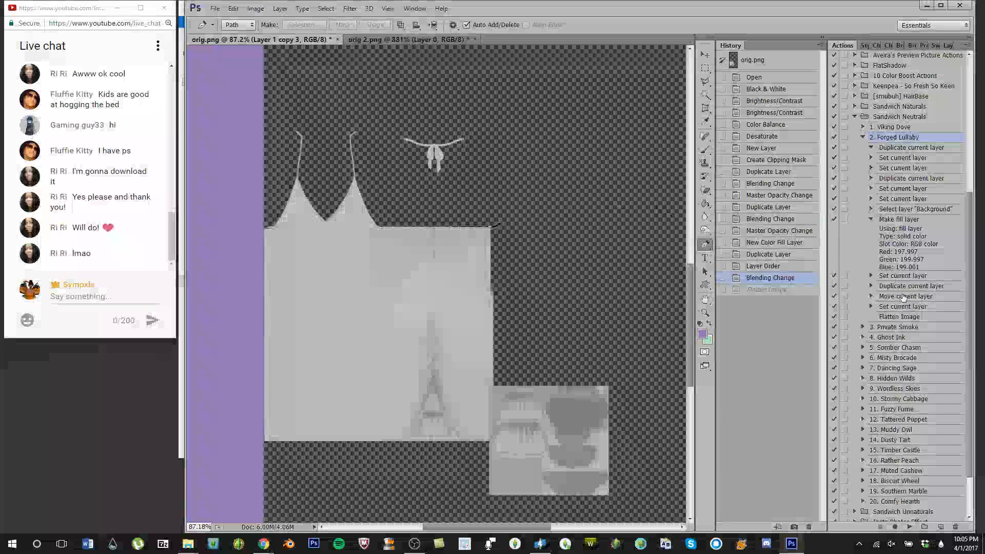
pyautogui.click(863, 137)
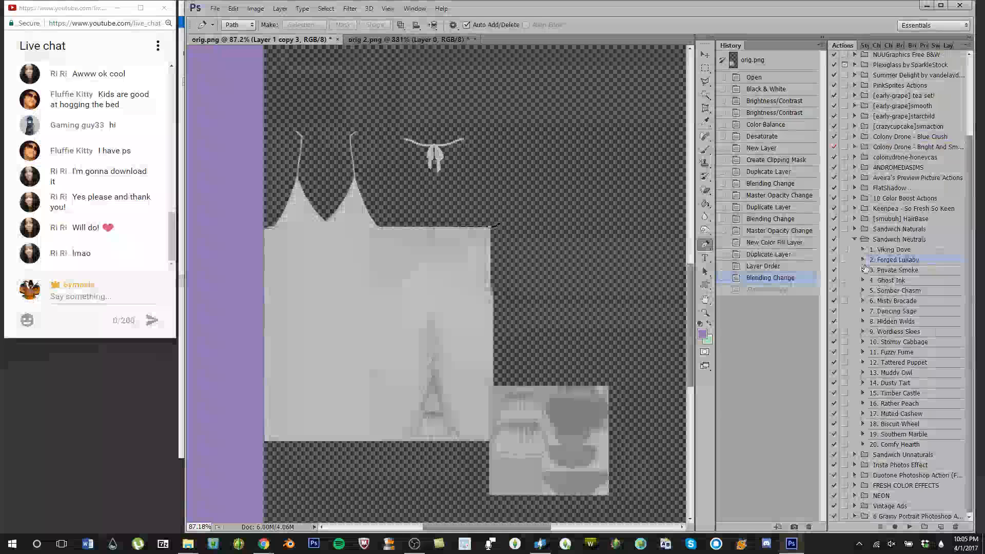
pyautogui.click(864, 260)
pyautogui.click(870, 260)
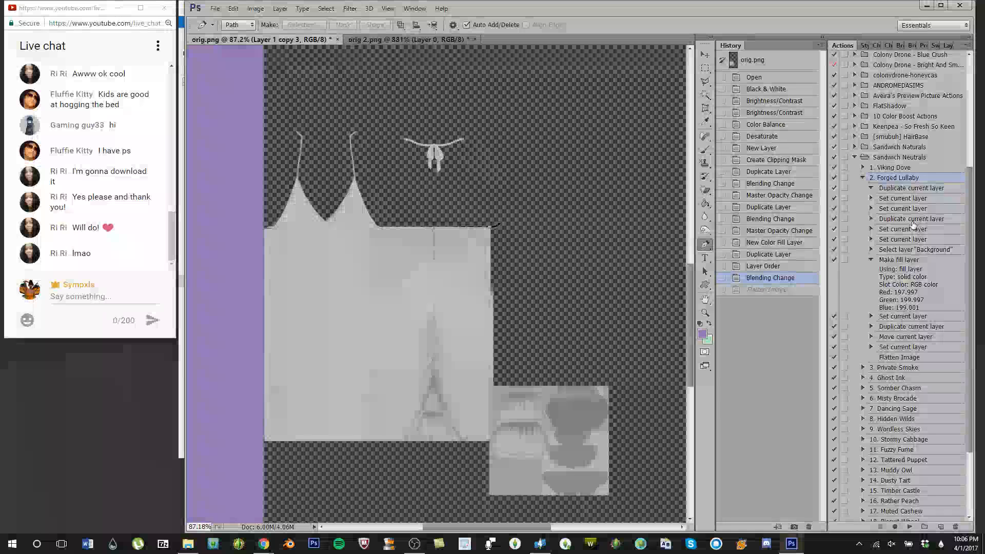
pyautogui.click(863, 178)
pyautogui.scroll(3, 882, 257)
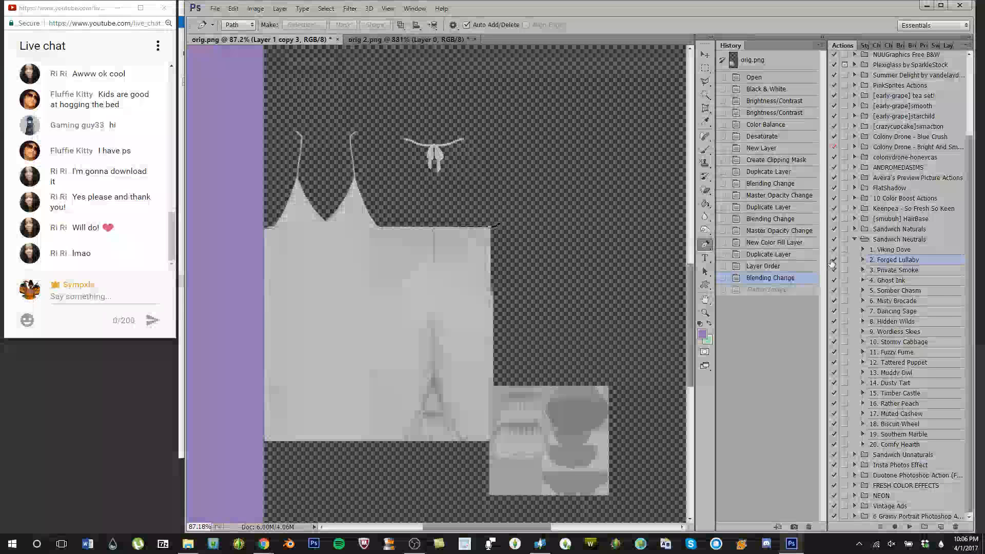
pyautogui.click(935, 46)
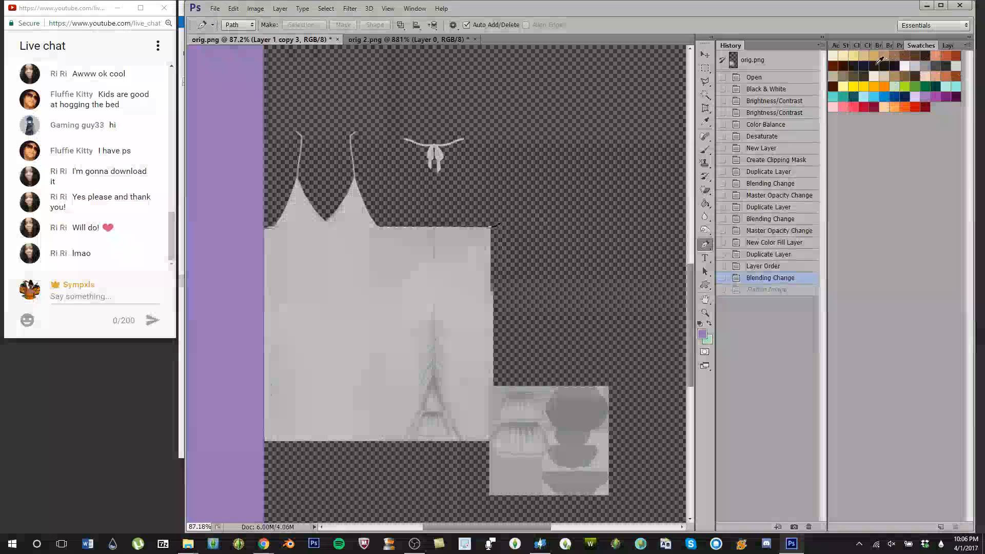
pyautogui.click(834, 47)
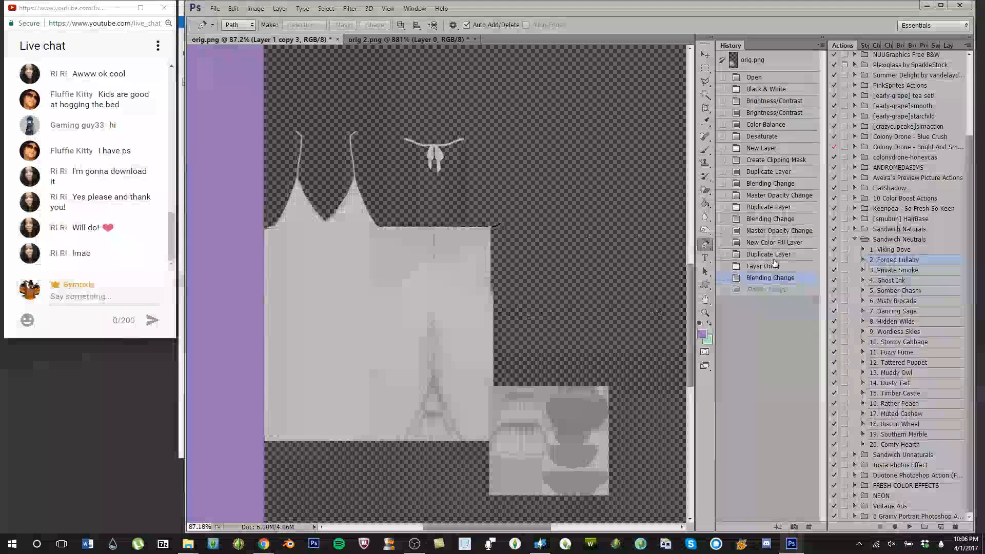
# Step: Revert orig.png to the Create Clipping Mask state, replay the 2. Forged Lullaby action and undo its Flatten Image step
pyautogui.click(774, 160)
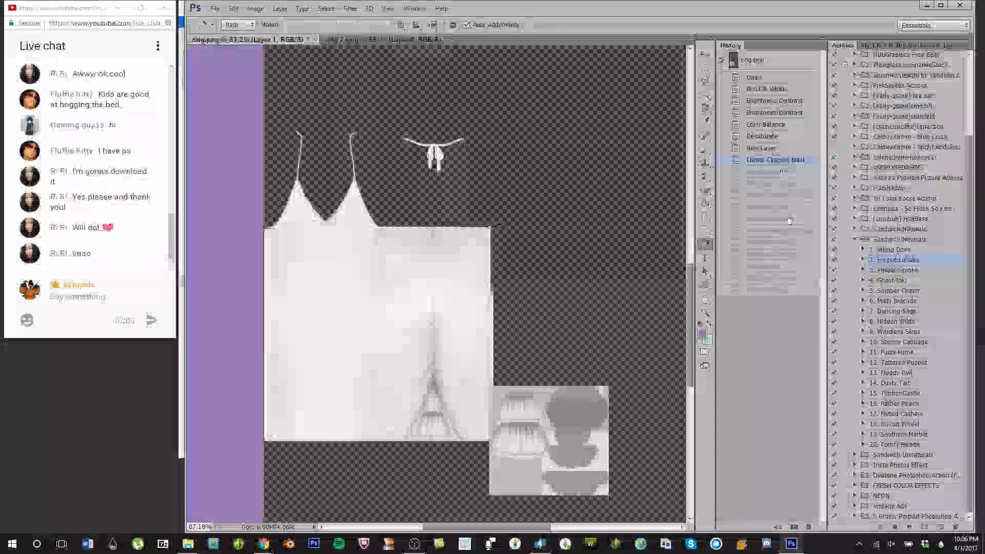
pyautogui.click(910, 527)
pyautogui.press('Return')
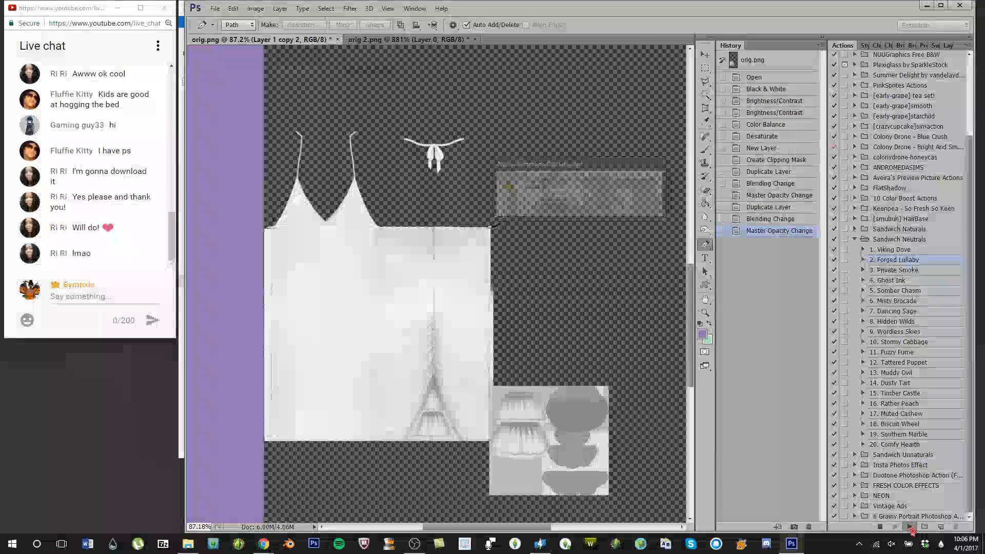
pyautogui.hotkey('ctrl', 'z')
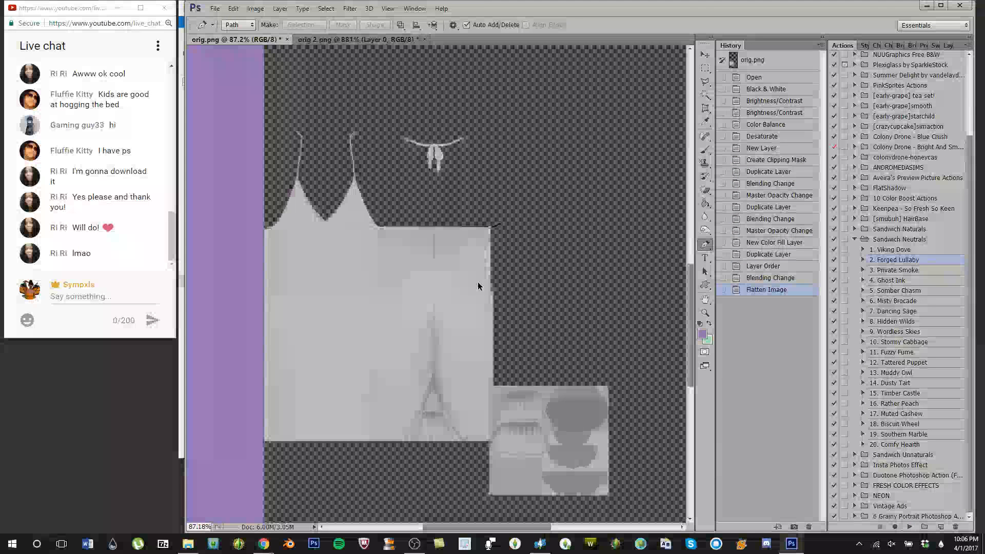
# Step: Paste the isolated zipper from orig 2.png into orig.png as a new layer near the dress's back zipper
pyautogui.scroll(1, 390, 179)
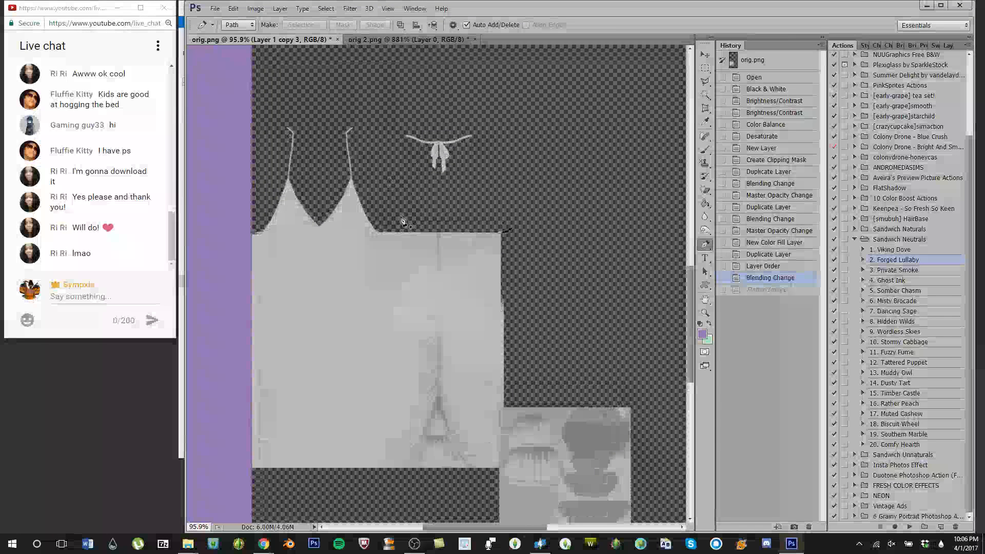
pyautogui.scroll(-1, 401, 222)
pyautogui.hotkey('ctrl', 'Tab')
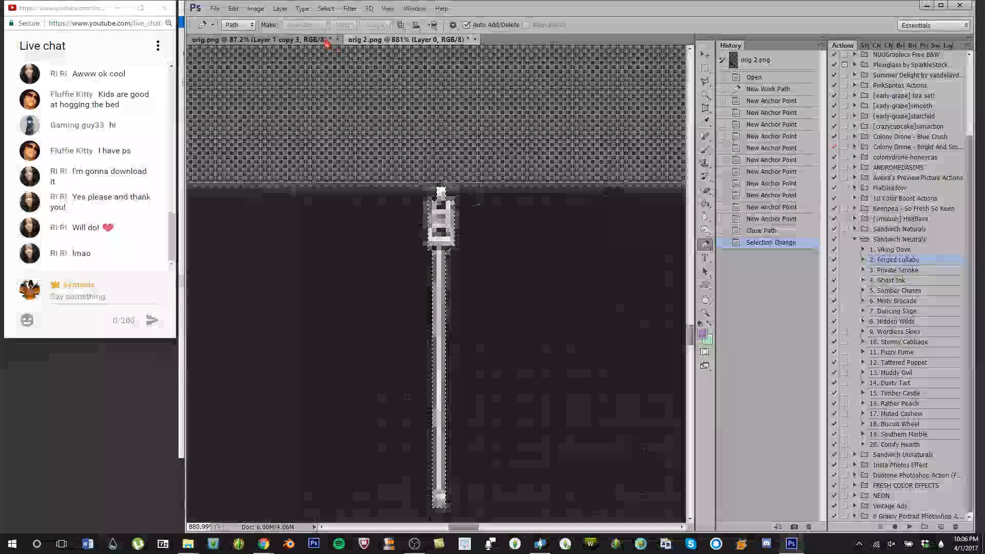
pyautogui.click(326, 41)
pyautogui.scroll(12, 449, 241)
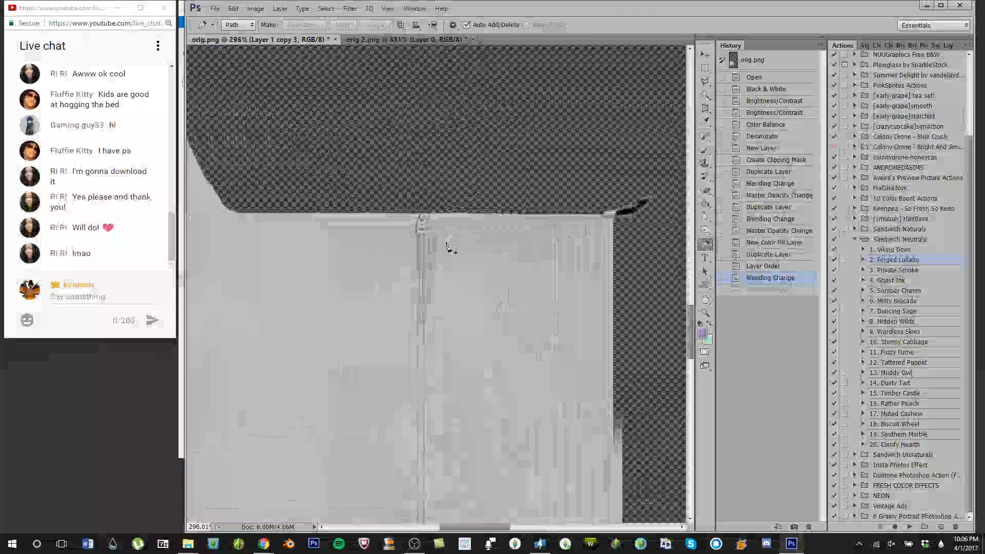
pyautogui.scroll(10, 446, 244)
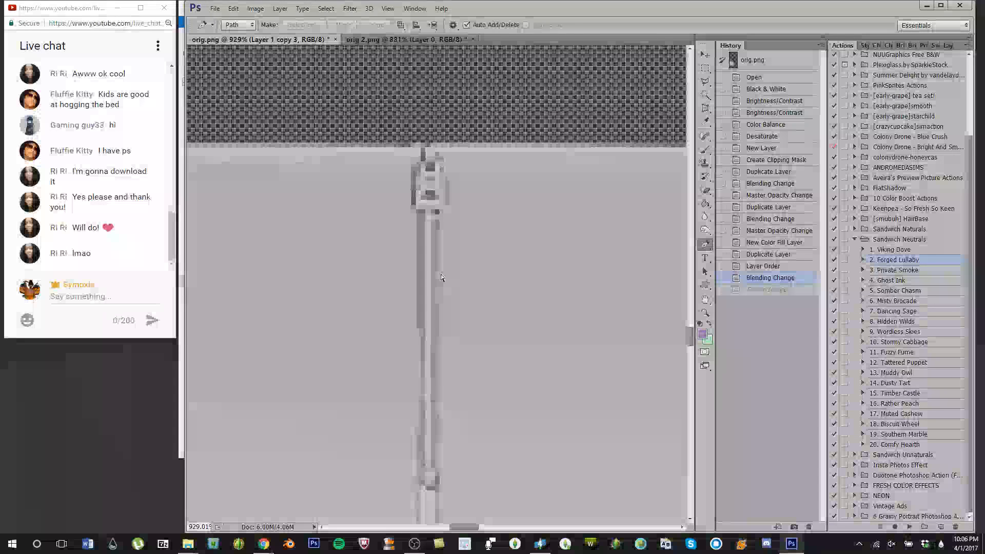
pyautogui.hotkey('ctrl', 'v')
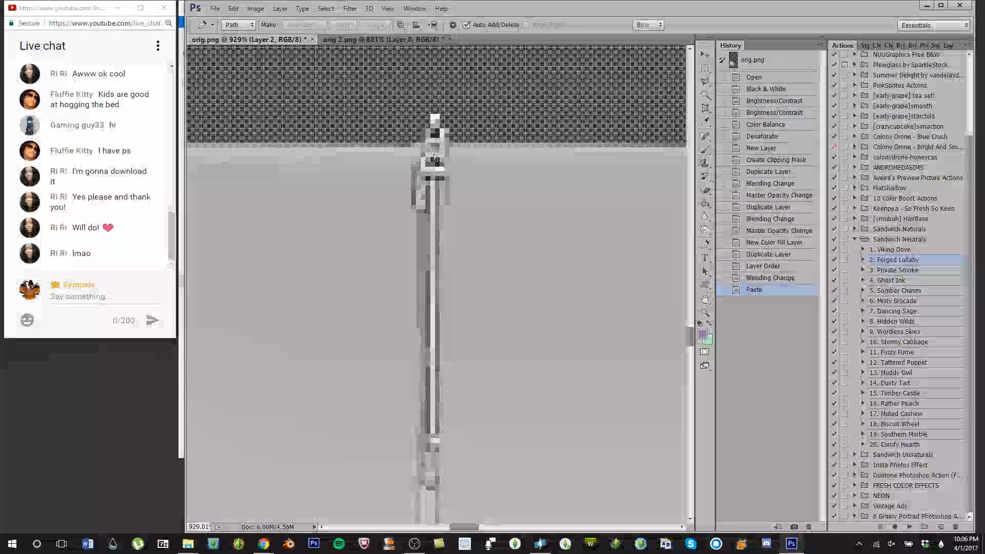
# Step: Free-transform the pasted zipper onto the original one at about X 380 px, Y 1286.5 px, and check its alignment
pyautogui.hotkey('ctrl', 't')
pyautogui.moveTo(434, 158)
pyautogui.mouseDown()
pyautogui.moveTo(430, 180)
pyautogui.moveTo(455, 177)
pyautogui.moveTo(433, 178)
pyautogui.mouseUp()
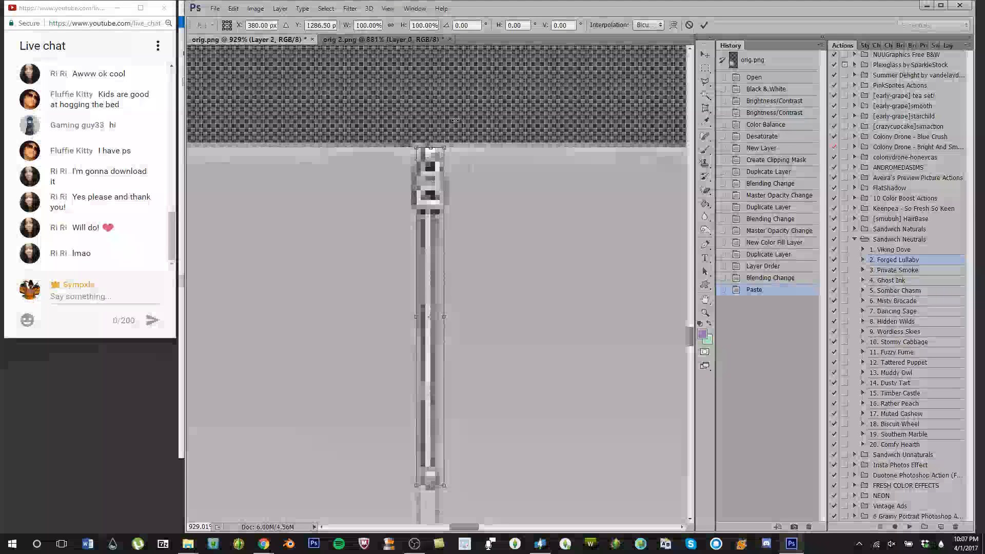
pyautogui.click(704, 25)
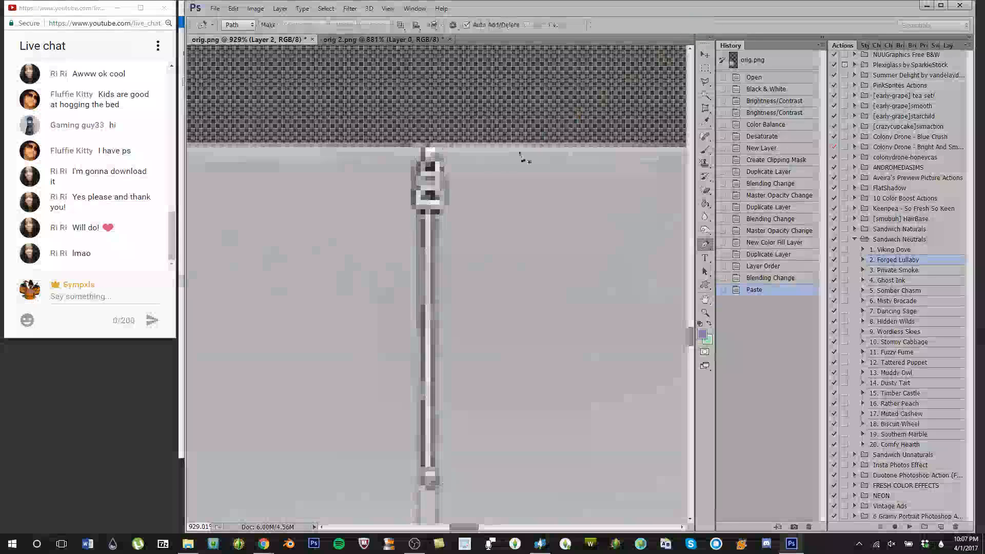
pyautogui.scroll(-4, 463, 199)
pyautogui.scroll(-3, 463, 199)
pyautogui.scroll(2, 464, 199)
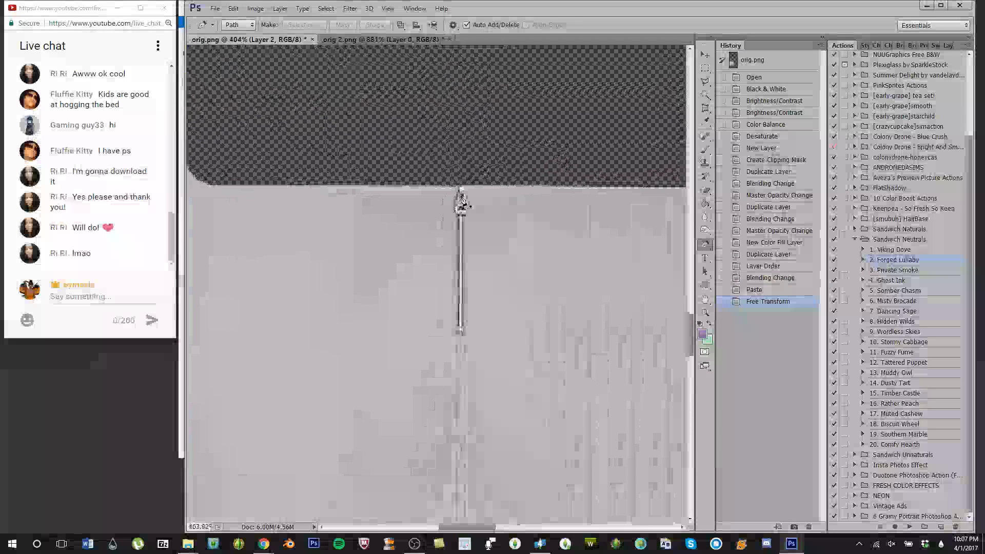
pyautogui.scroll(-3, 463, 200)
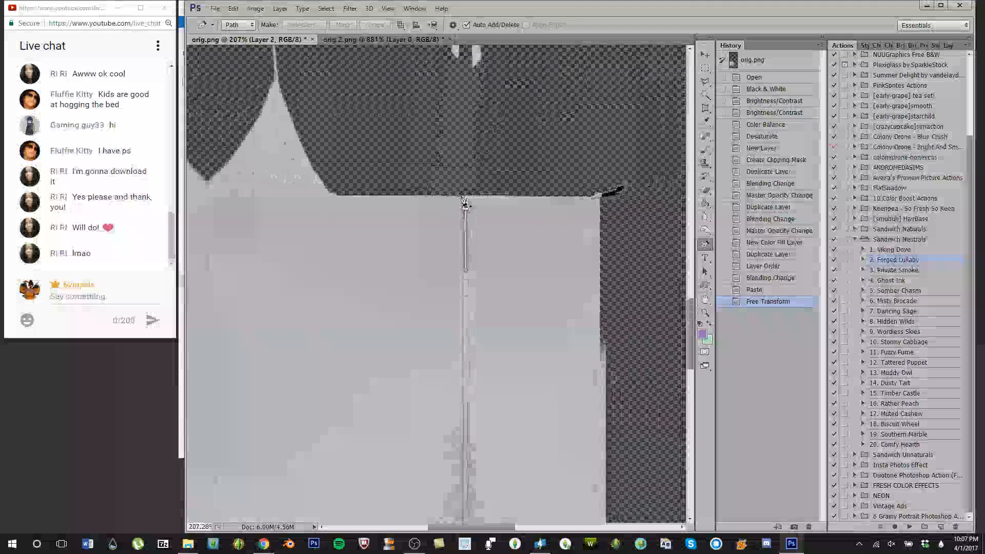
# Step: Save a copy of the texture with the zipper in D3D/DDS format, replacing the existing 2.dds
pyautogui.hotkey('ctrl', 'shift', 's')
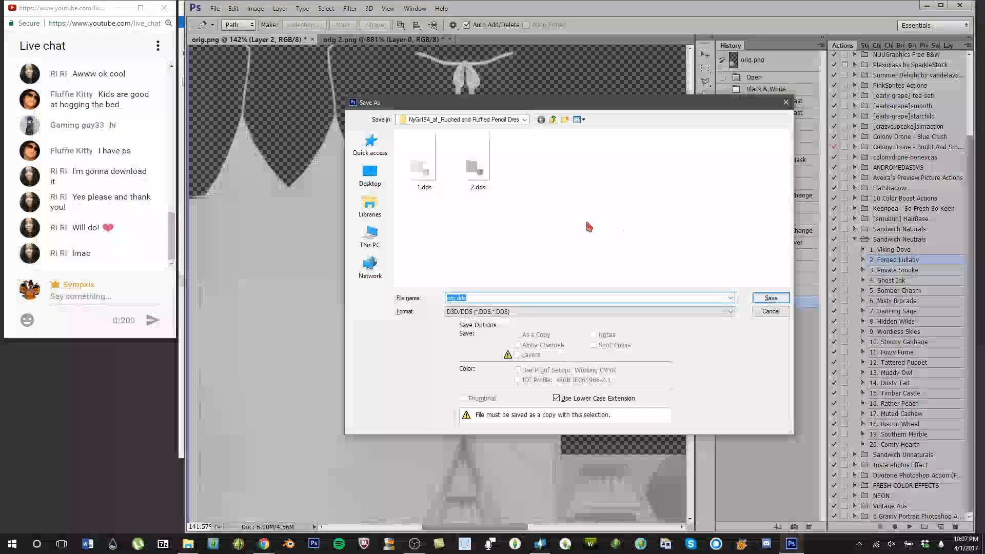
pyautogui.doubleClick(474, 154)
pyautogui.click(564, 207)
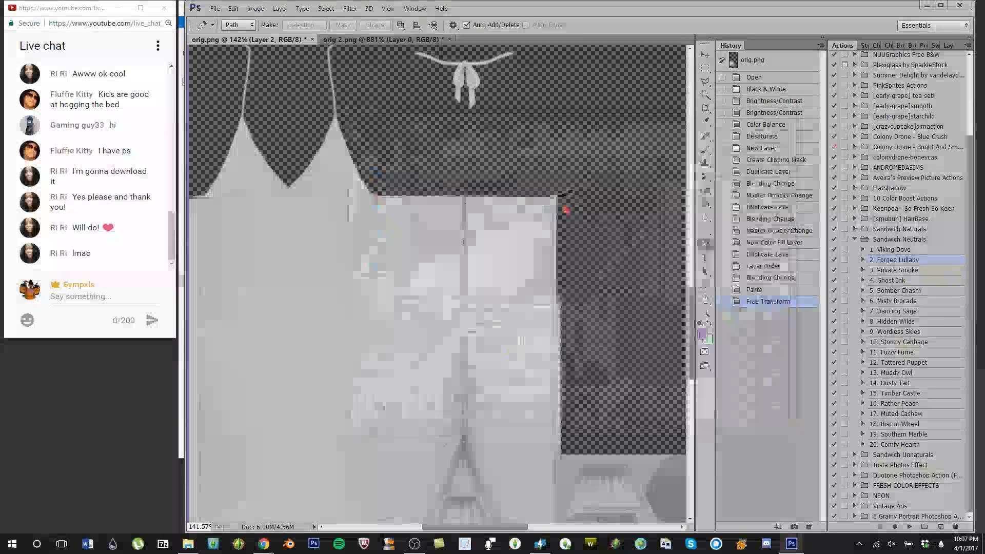
pyautogui.click(632, 137)
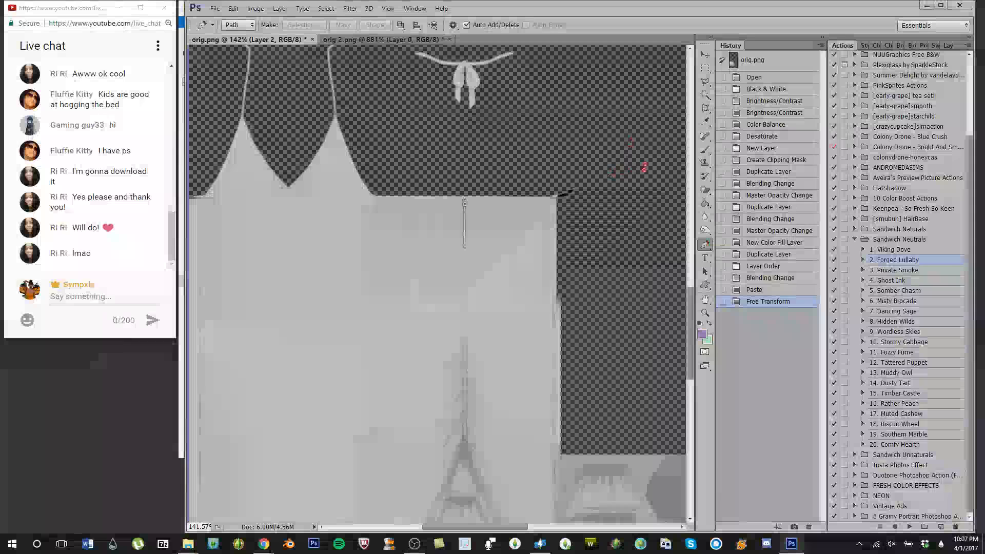
# Step: Revert orig.png to the Create Clipping Mask state and run the 3. Private Smoke action, undoing its Flatten Image step
pyautogui.click(794, 160)
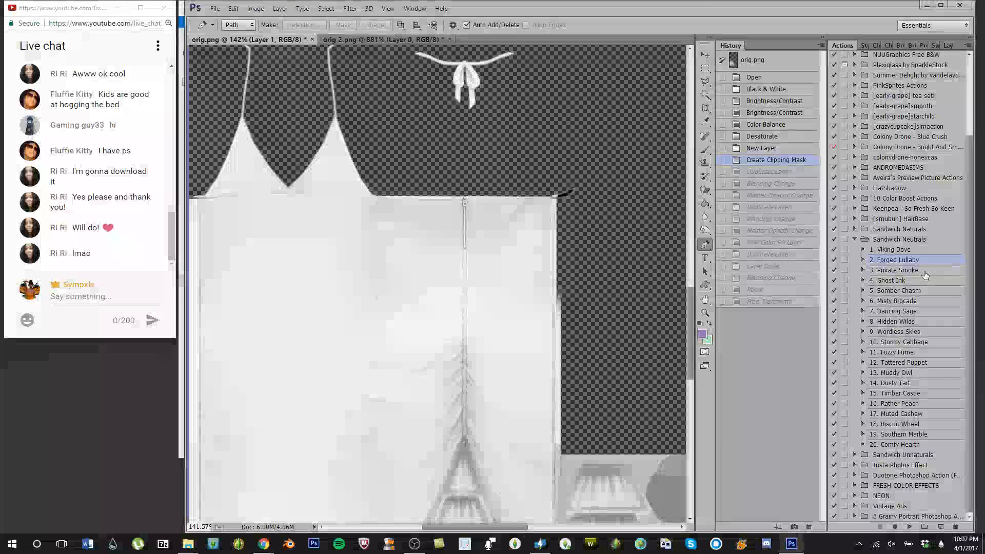
pyautogui.click(910, 527)
pyautogui.press('Return')
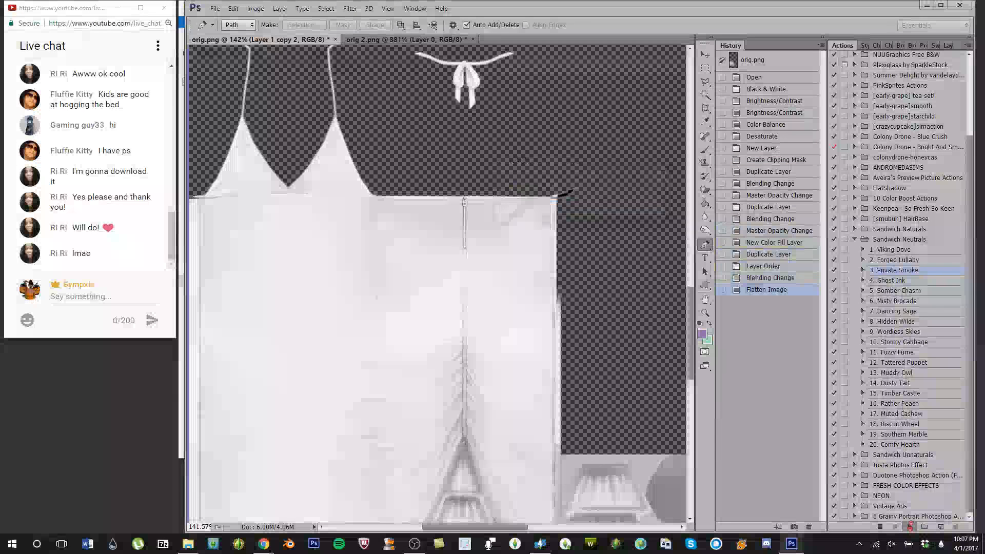
pyautogui.hotkey('ctrl', 'z')
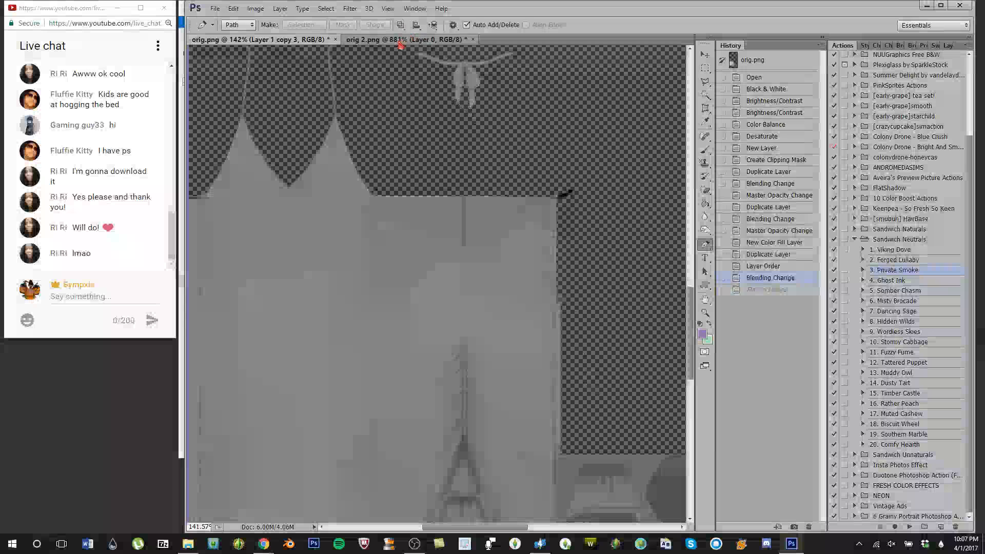
# Step: Copy the isolated zipper from orig 2.png and paste it into the Private Smoke version of orig.png
pyautogui.click(399, 43)
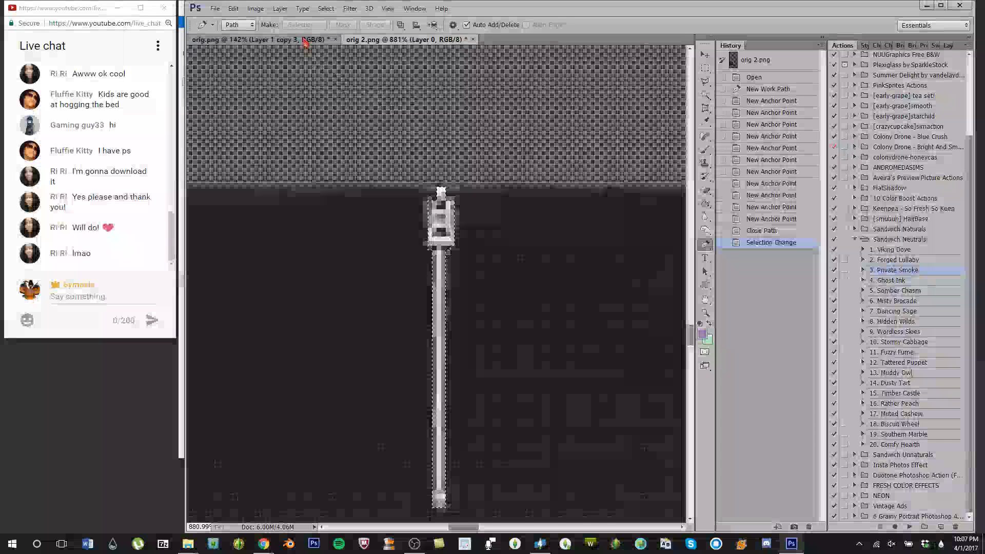
pyautogui.hotkey('ctrl', 'c')
pyautogui.click(306, 44)
pyautogui.hotkey('ctrl', 'v')
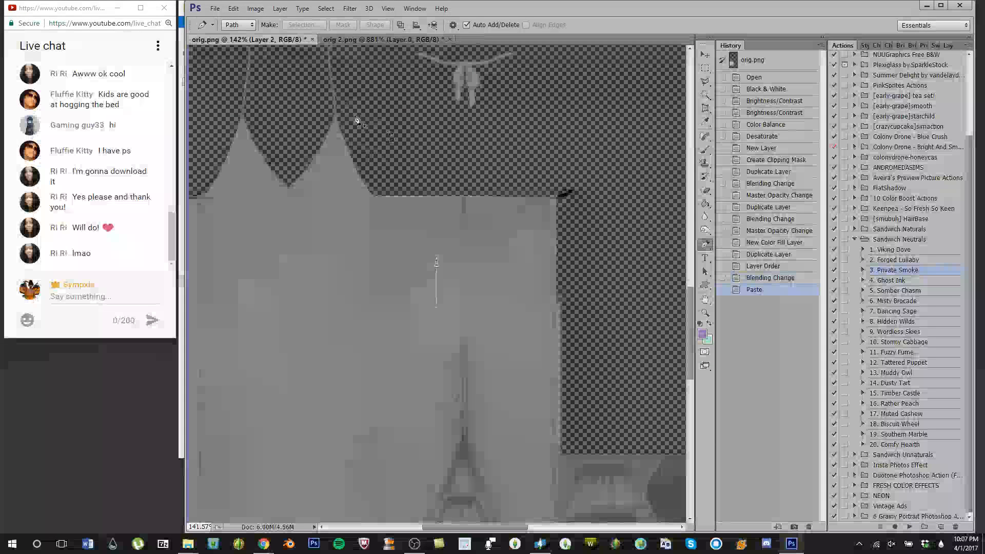
# Step: Free-transform the pasted zipper onto the dress's original zipper at X 380 px, Y 1286.5 px
pyautogui.scroll(10, 379, 123)
pyautogui.hotkey('ctrl', 't')
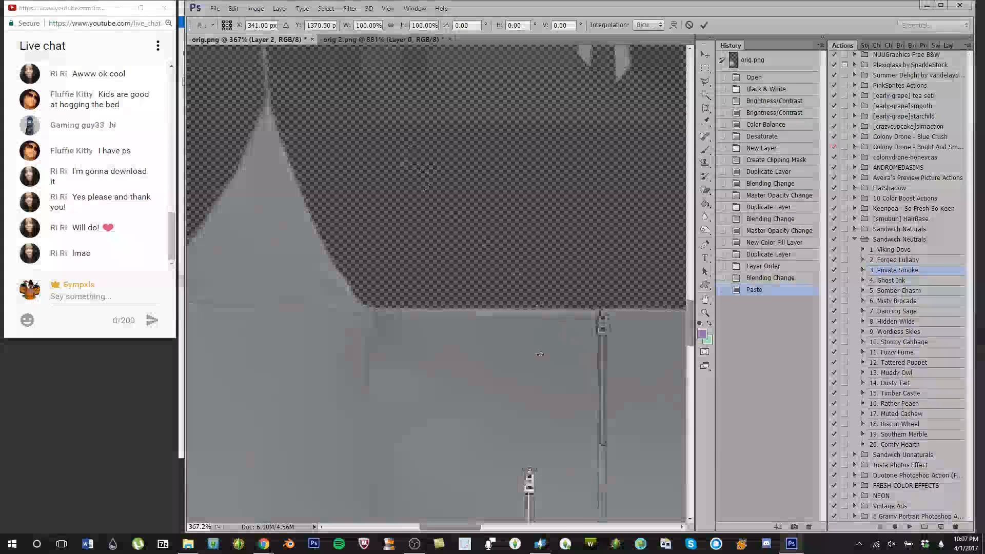
pyautogui.scroll(-3, 541, 350)
pyautogui.moveTo(541, 349); pyautogui.dragTo(571, 208)
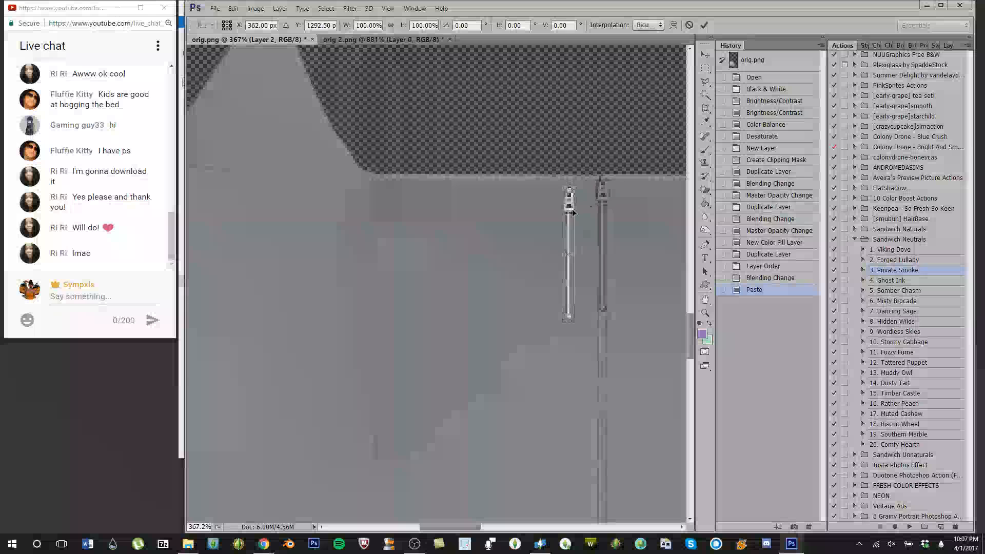
pyautogui.scroll(5, 572, 208)
pyautogui.scroll(3, 591, 214)
pyautogui.moveTo(452, 527); pyautogui.dragTo(468, 526)
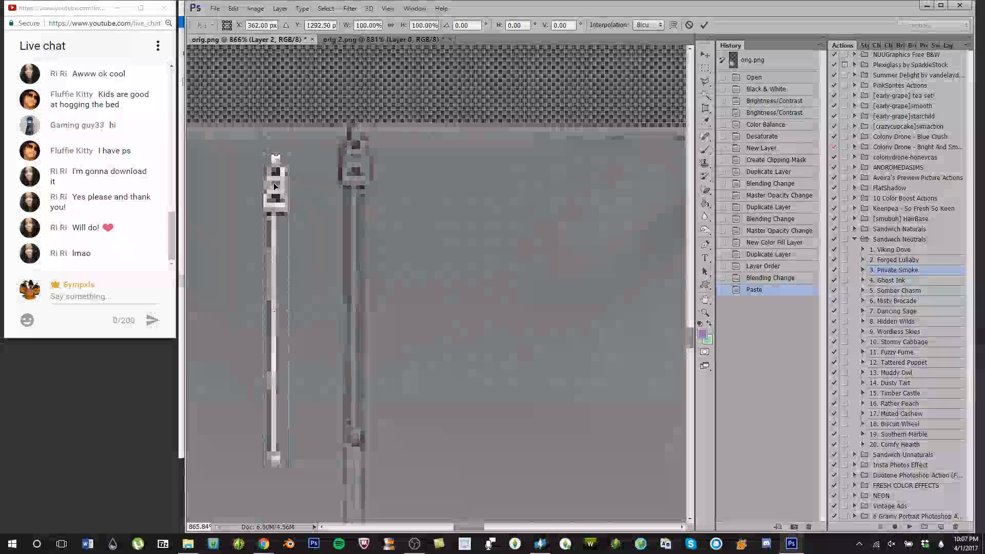
pyautogui.moveTo(277, 184); pyautogui.dragTo(353, 157)
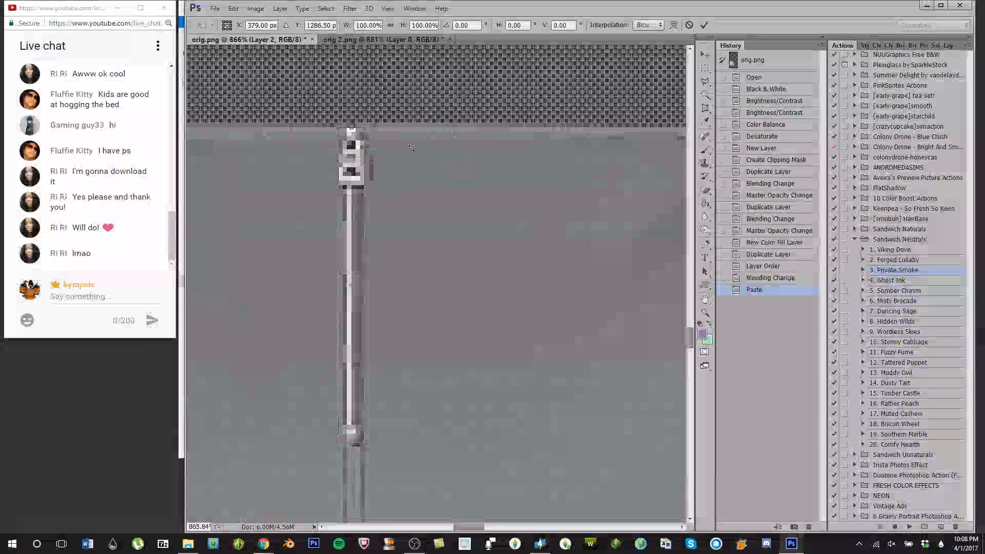
pyautogui.moveTo(361, 186); pyautogui.dragTo(410, 189)
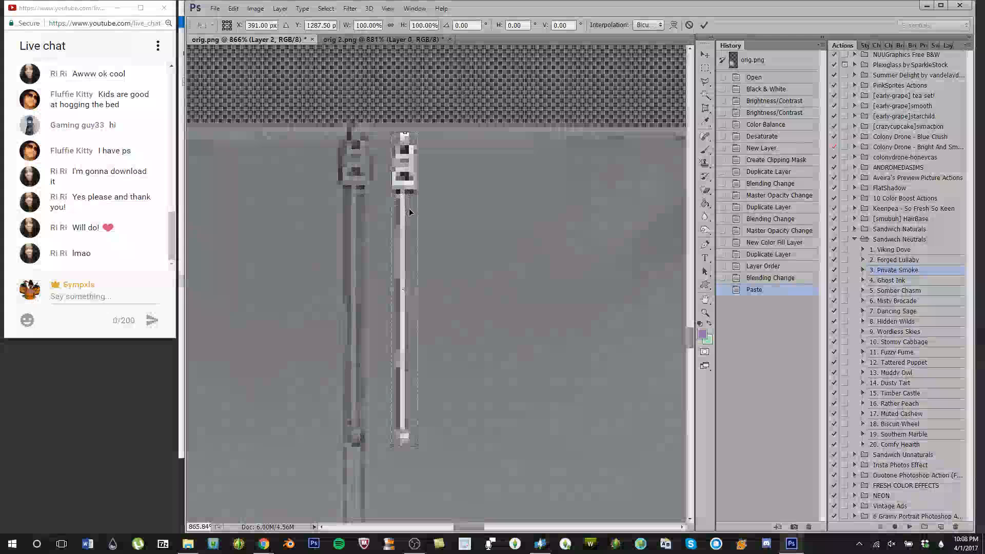
pyautogui.moveTo(411, 217); pyautogui.dragTo(364, 203)
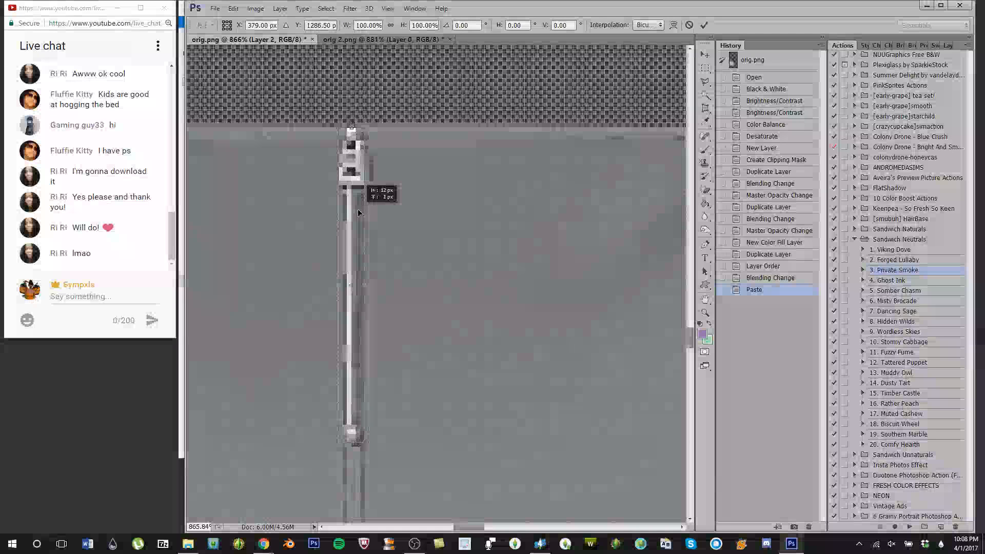
pyautogui.moveTo(361, 213); pyautogui.dragTo(359, 213)
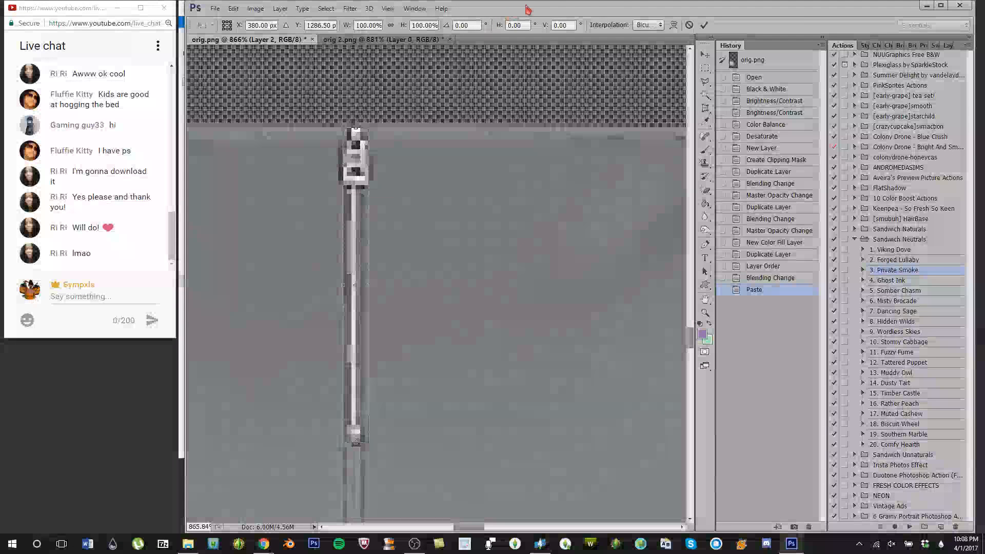
pyautogui.click(704, 25)
pyautogui.press('p')
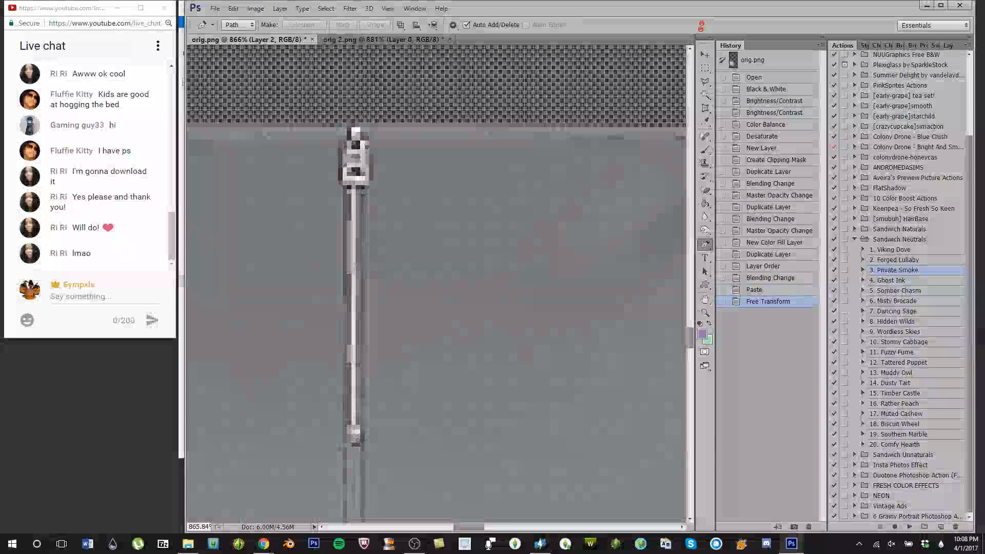
# Step: Save a copy of the Private Smoke texture in D3D/DDS format as 3
pyautogui.hotkey('ctrl', 'shift', 's')
pyautogui.click(495, 311)
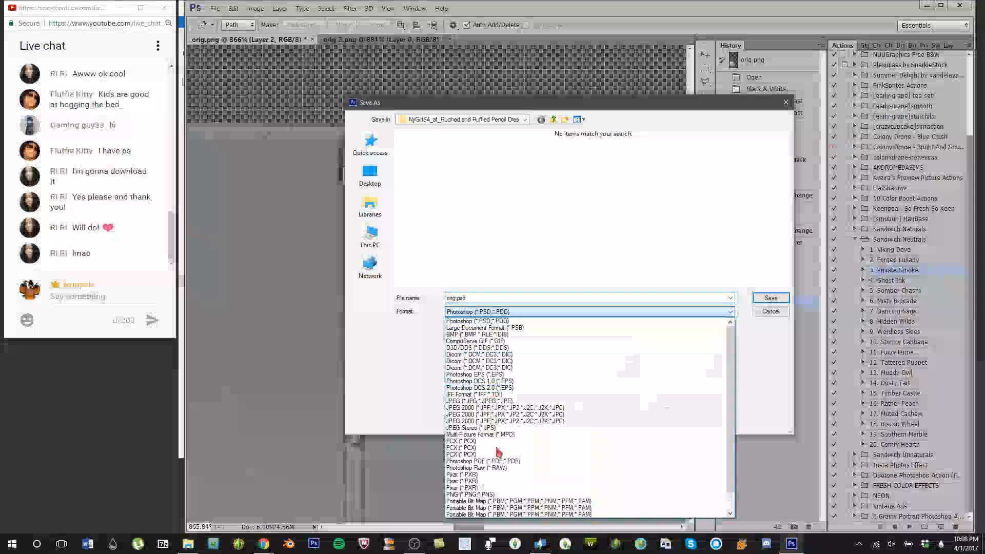
pyautogui.click(492, 493)
pyautogui.click(490, 311)
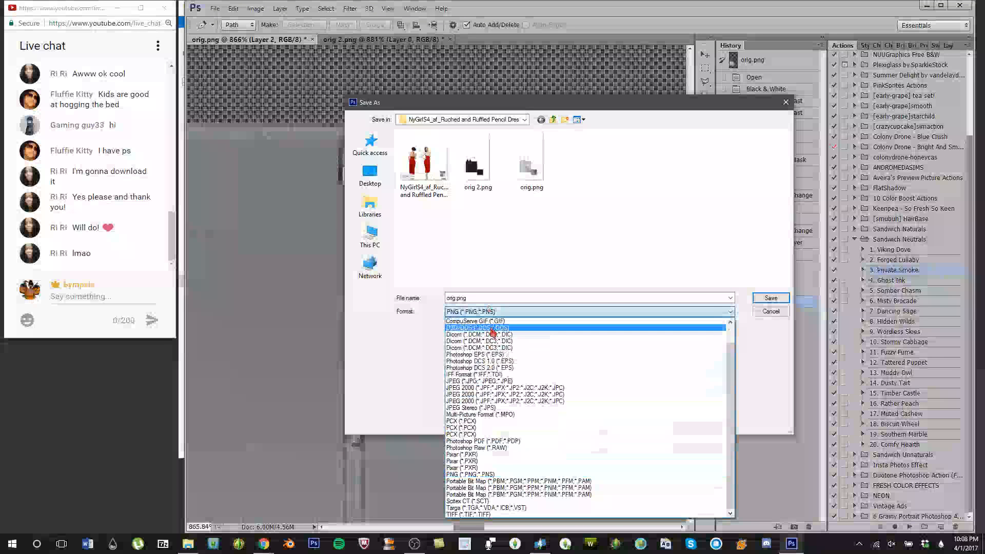
pyautogui.click(493, 329)
pyautogui.doubleClick(497, 298)
pyautogui.write('3')
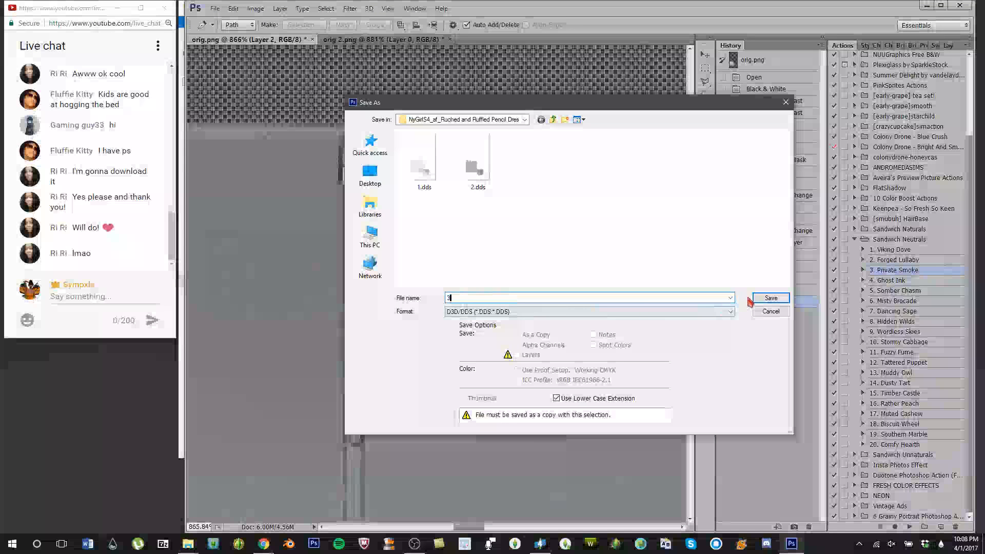
pyautogui.click(763, 298)
pyautogui.click(631, 140)
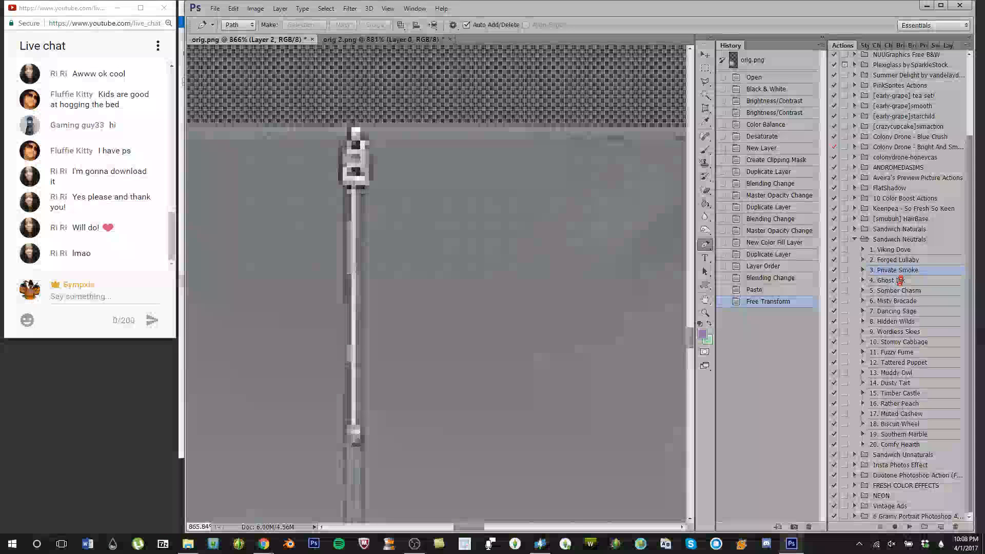
# Step: Revert orig.png to the Create Clipping Mask state and run the 4. Ghost Ink action, undoing its Flatten Image step
pyautogui.click(901, 281)
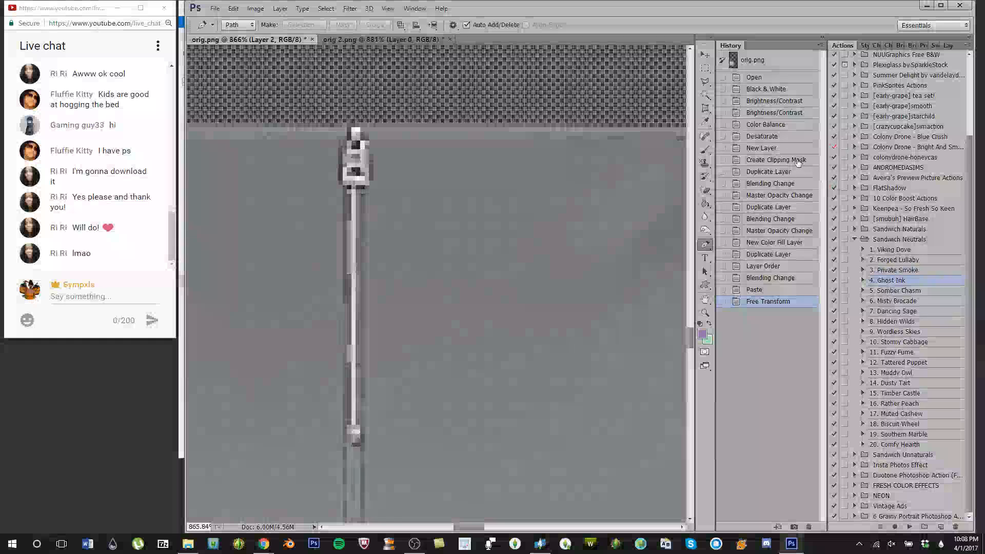
pyautogui.click(797, 161)
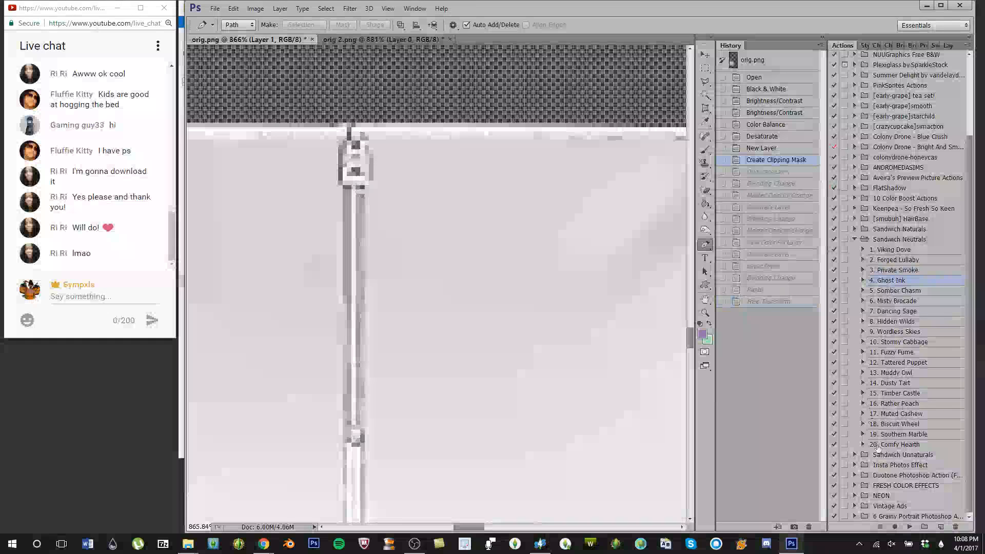
pyautogui.click(910, 527)
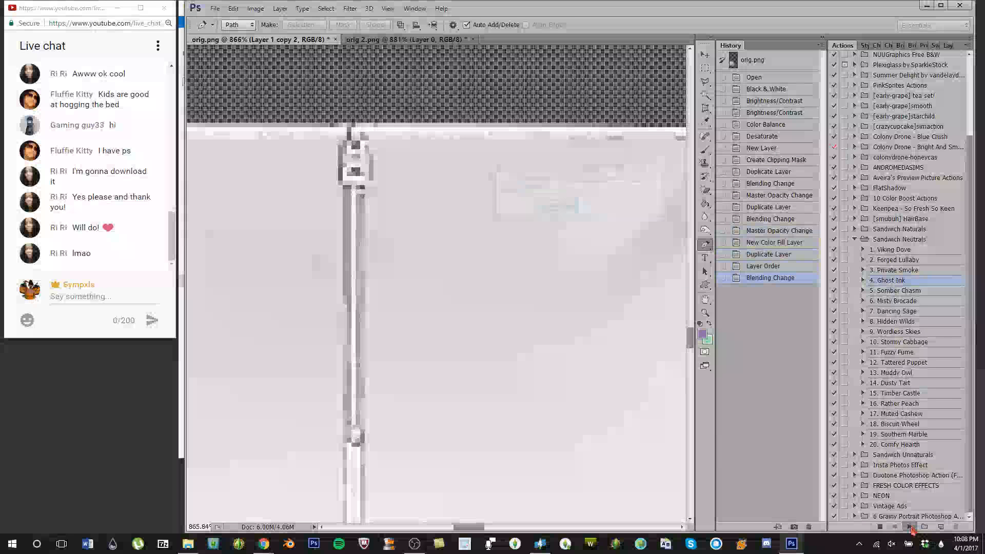
pyautogui.hotkey('ctrl', 'z')
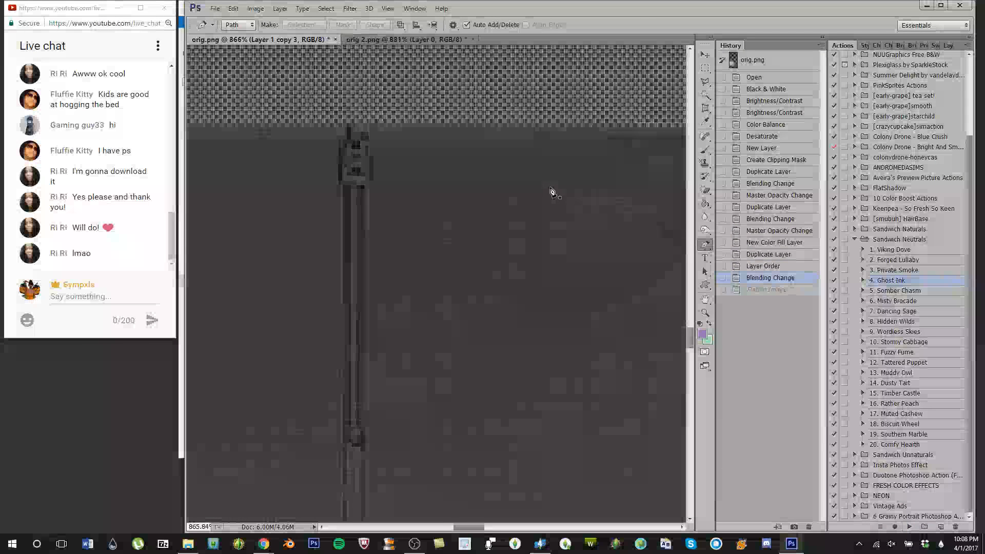
# Step: Paste the zipper into the Ghost Ink version and move it onto the original zipper at about X 380 px, Y 1285.5 px
pyautogui.hotkey('ctrl', 'v')
pyautogui.hotkey('ctrl', 't')
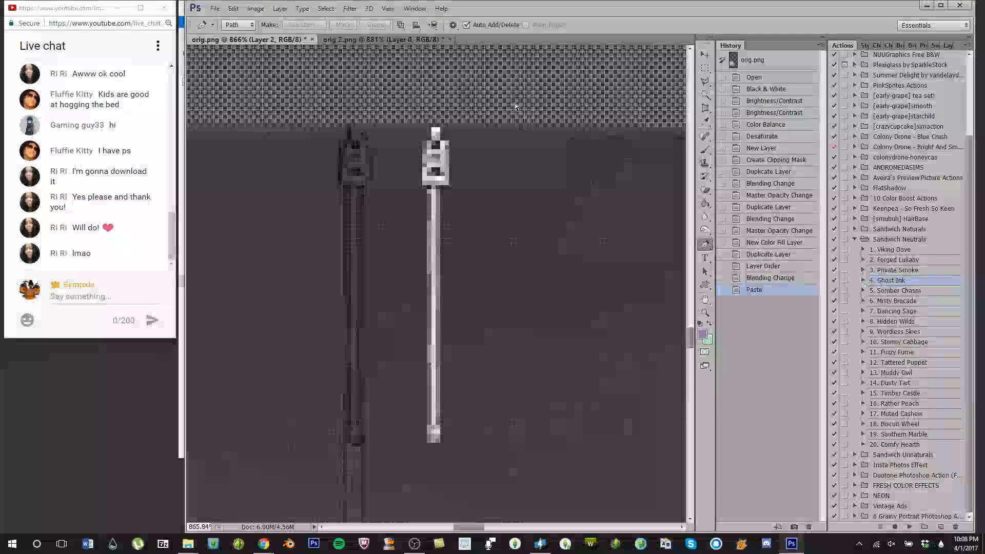
pyautogui.moveTo(425, 164); pyautogui.dragTo(354, 165)
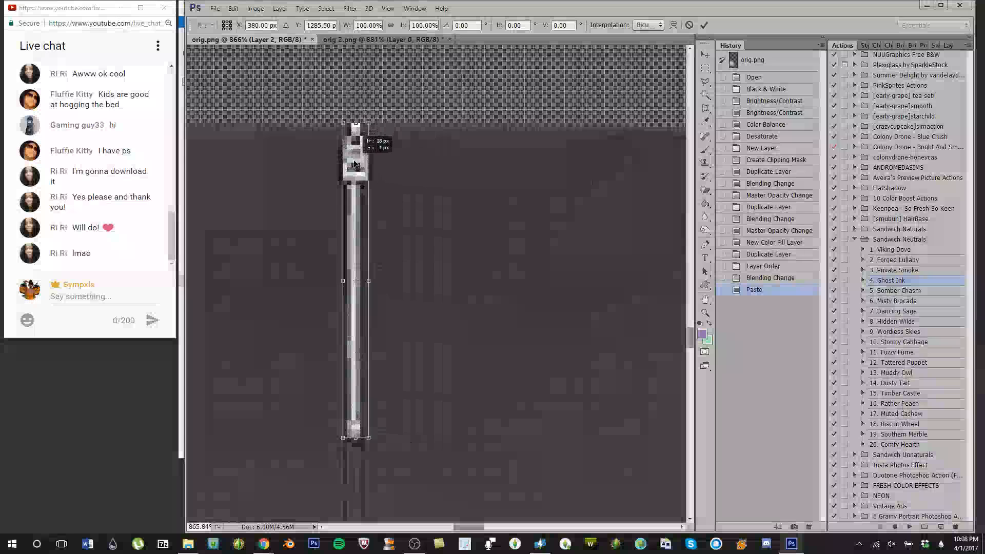
pyautogui.click(703, 26)
# Step: Save a copy of the Ghost Ink texture in D3D/DDS format as 4
pyautogui.hotkey('ctrl', 'shift', 's')
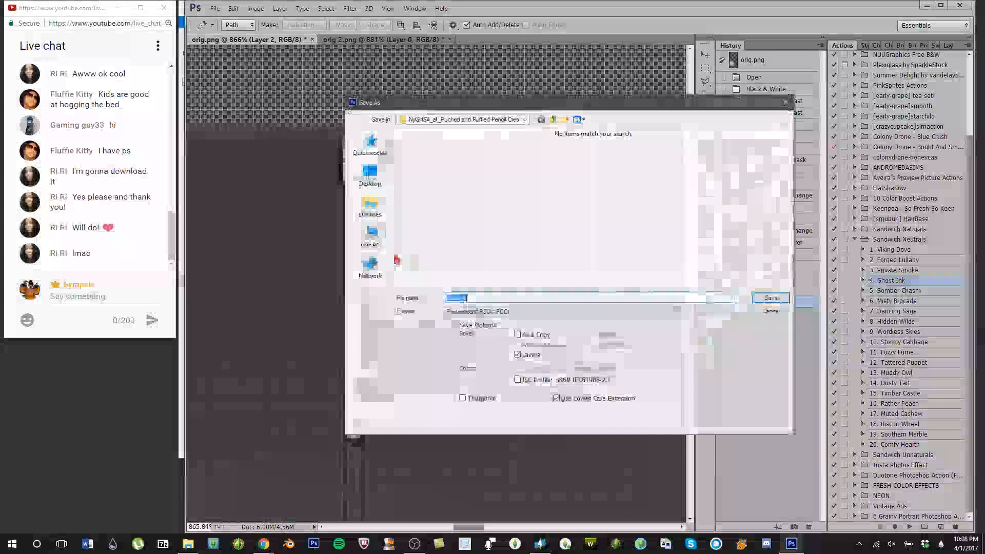
pyautogui.click(451, 311)
pyautogui.click(471, 341)
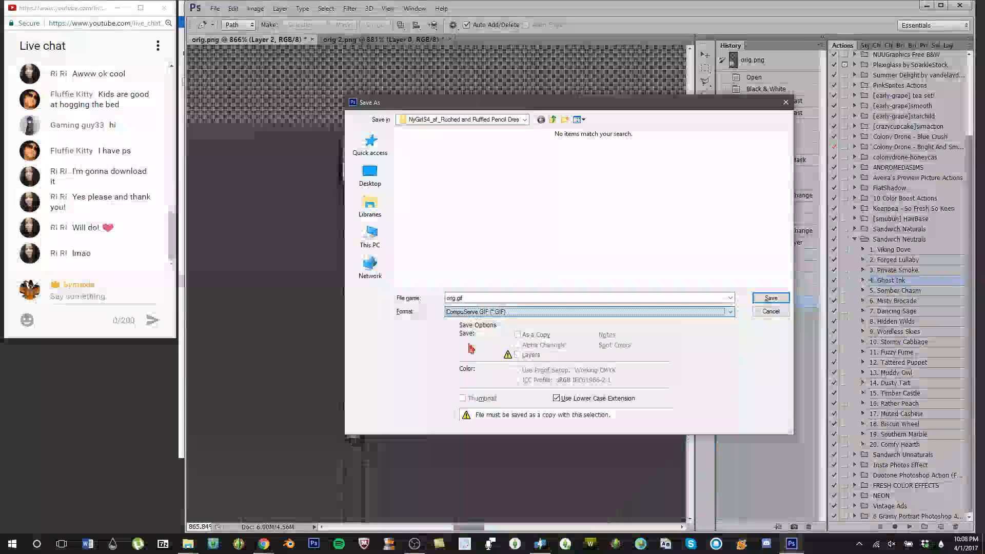
pyautogui.click(471, 311)
pyautogui.click(471, 349)
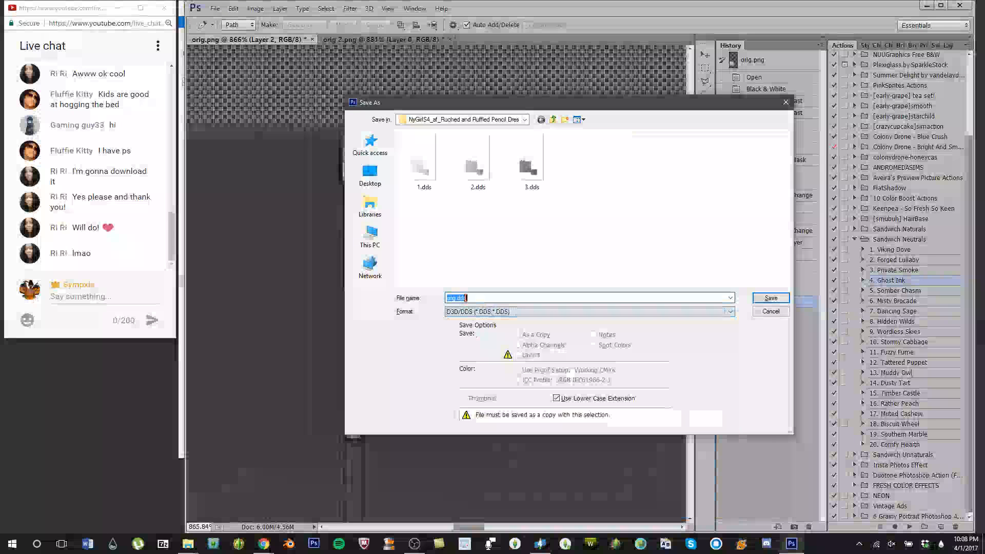
pyautogui.write('4')
pyautogui.click(770, 298)
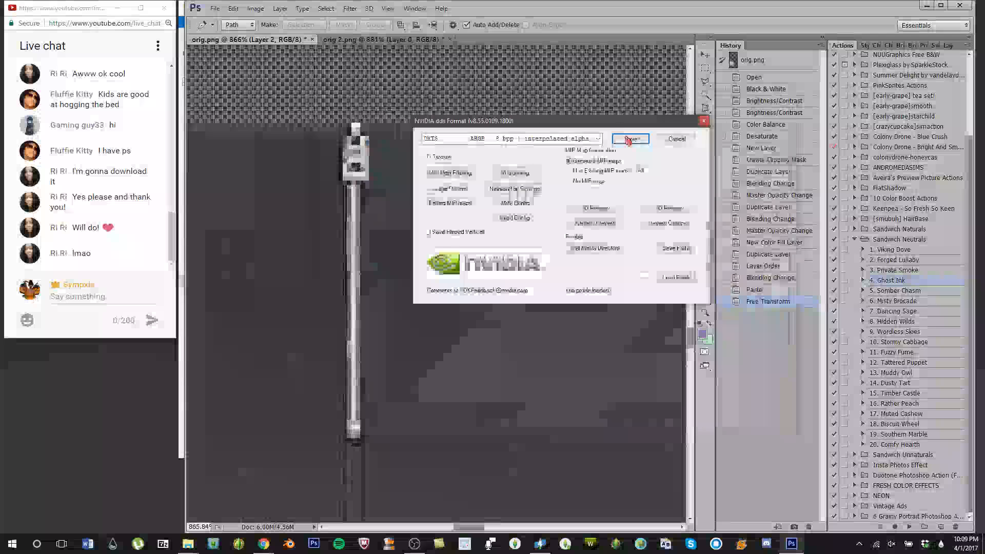
pyautogui.click(635, 139)
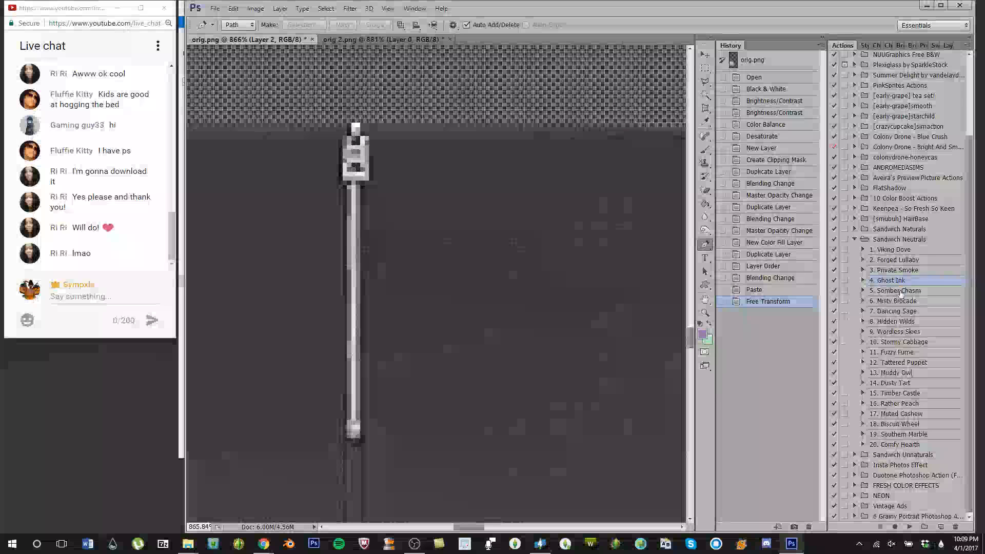
# Step: Revert orig.png to the Create Clipping Mask state and run the 5. Somber Chasm action, undoing its Flatten Image step
pyautogui.click(788, 160)
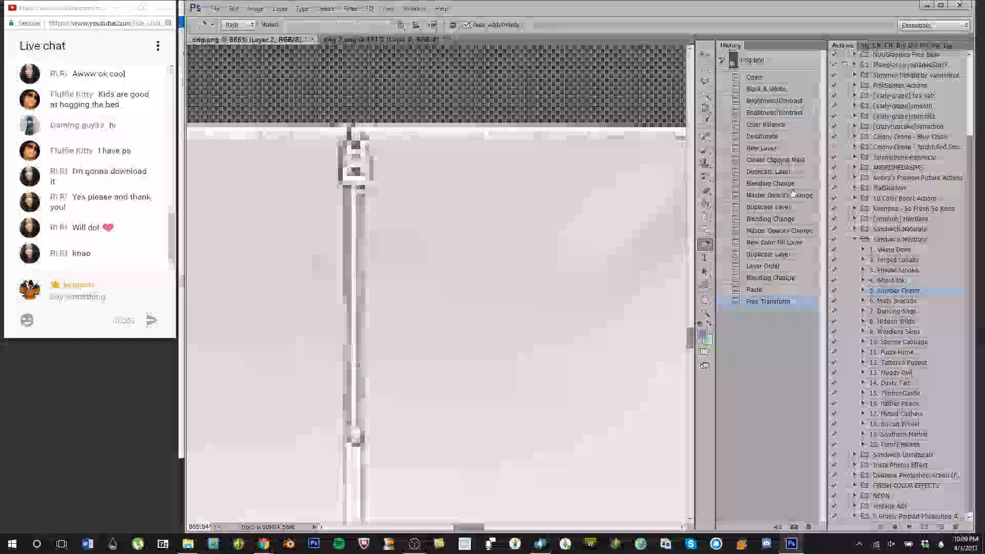
pyautogui.click(908, 526)
pyautogui.press('Return')
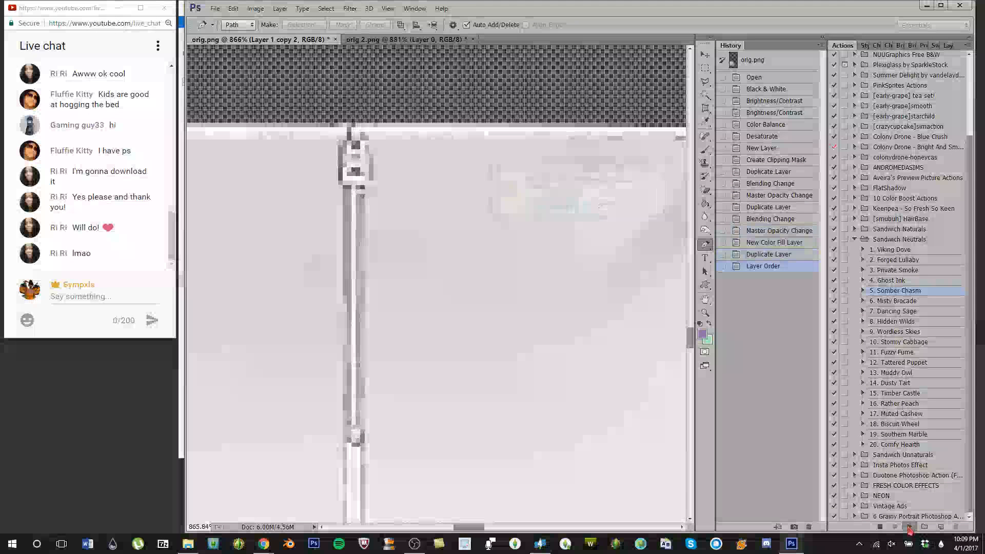
pyautogui.hotkey('ctrl', 'z')
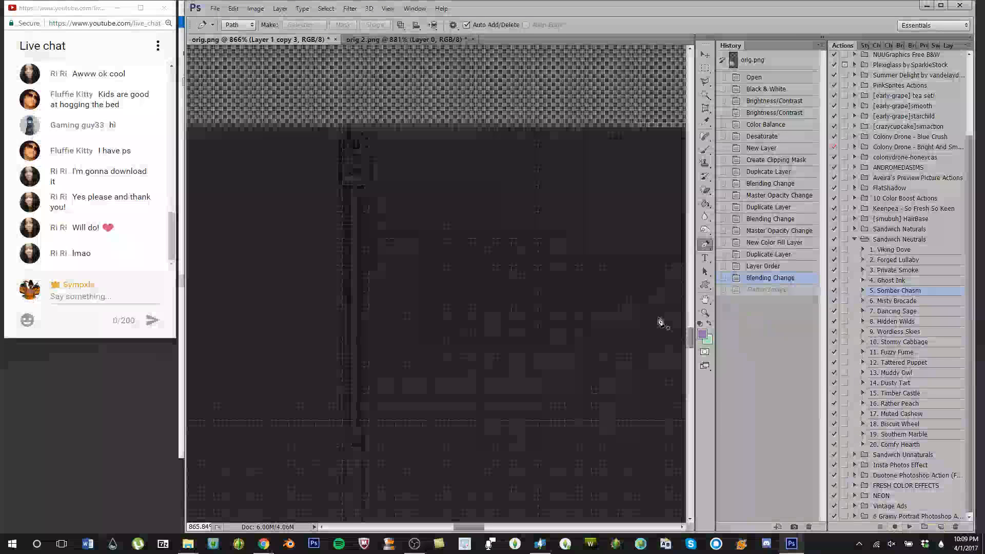
# Step: Copy the isolated zipper from orig 2.png again and paste it into the Somber Chasm version of orig.png
pyautogui.click(424, 41)
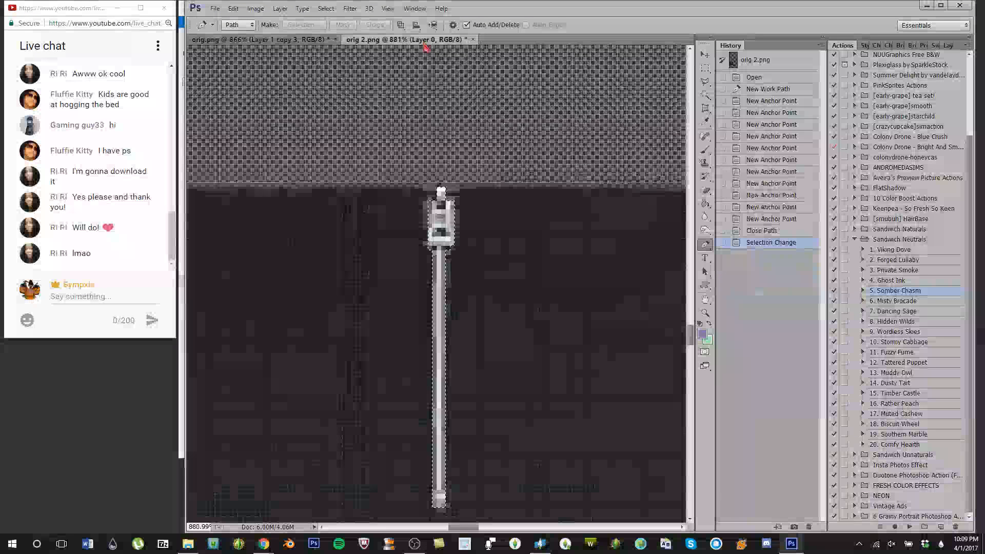
pyautogui.hotkey('ctrl', 'c')
pyautogui.hotkey('ctrl', 'Tab')
pyautogui.hotkey('ctrl', 'v')
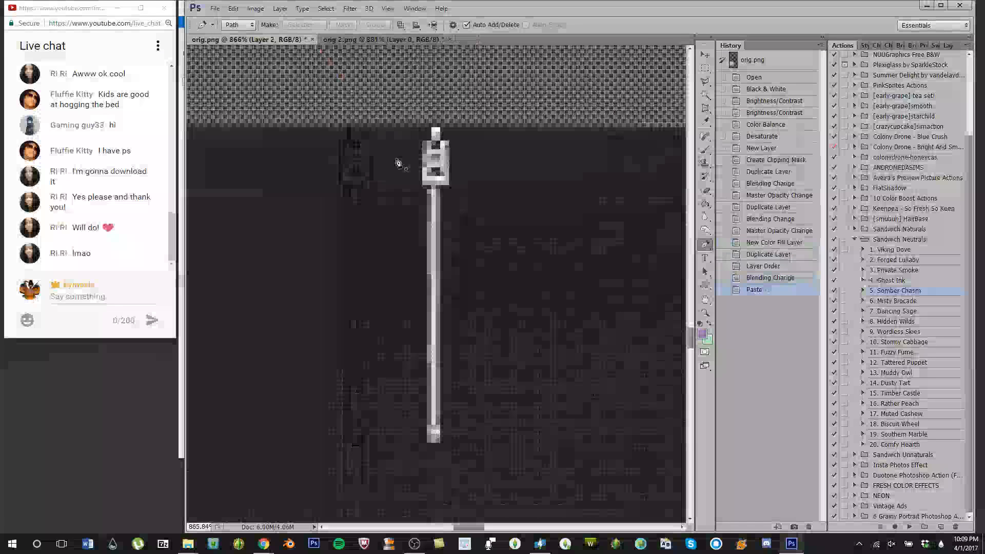
# Step: Free-transform the pasted zipper onto the original one at X 380 px, Y 1286.5 px and merge the visible layers
pyautogui.hotkey('ctrl', 't')
pyautogui.moveTo(427, 160); pyautogui.dragTo(357, 159)
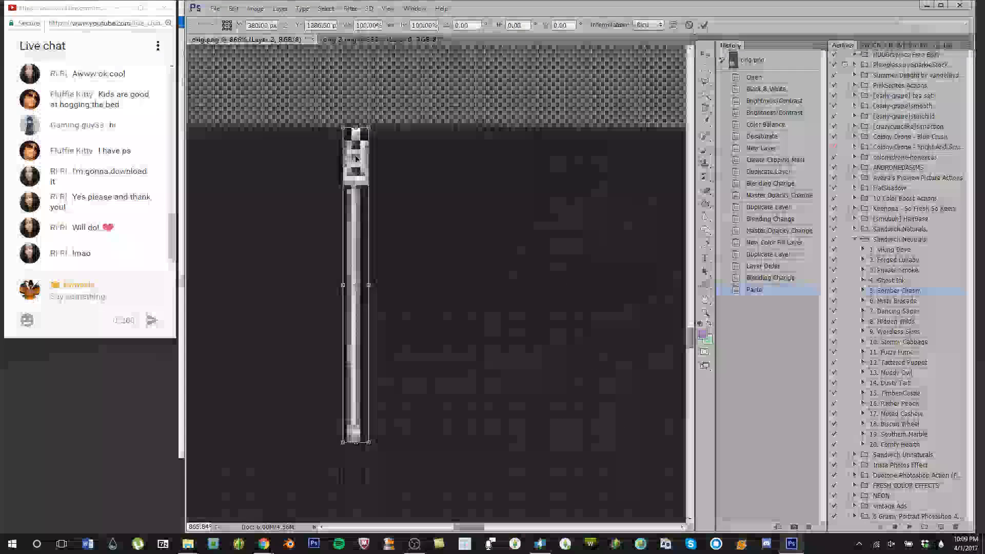
pyautogui.click(704, 24)
pyautogui.hotkey('ctrl', 'shift', 'e')
pyautogui.press('p')
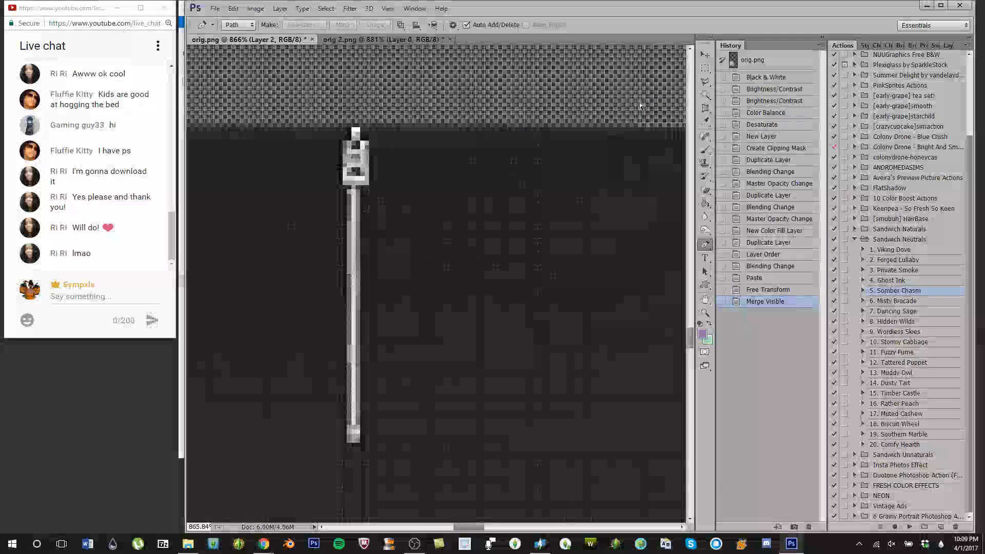
# Step: Save a copy of the Somber Chasm texture in D3D/DDS format as 5 and revert orig.png to the Create Clipping Mask state
pyautogui.hotkey('ctrl', 'shift', 's')
pyautogui.click(501, 312)
pyautogui.click(492, 333)
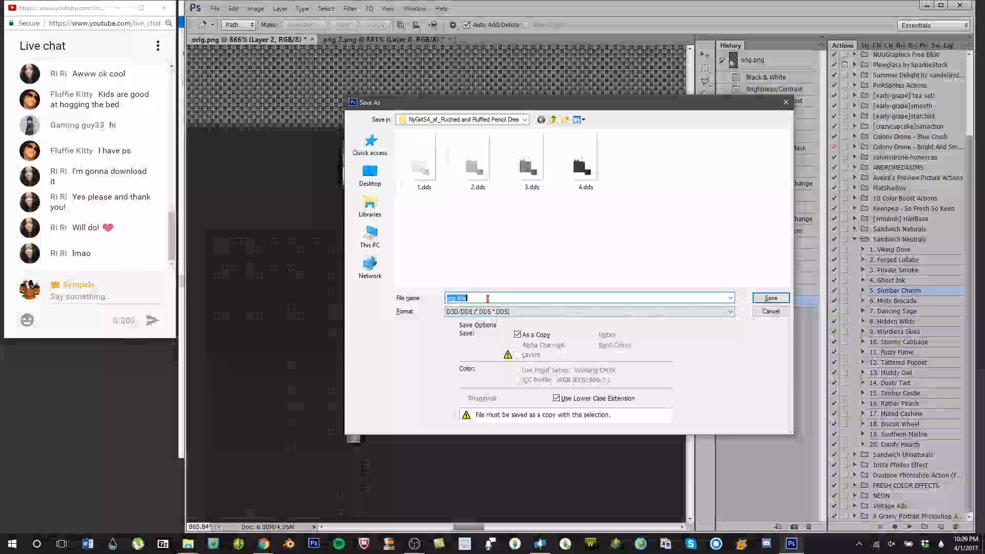
pyautogui.click(771, 298)
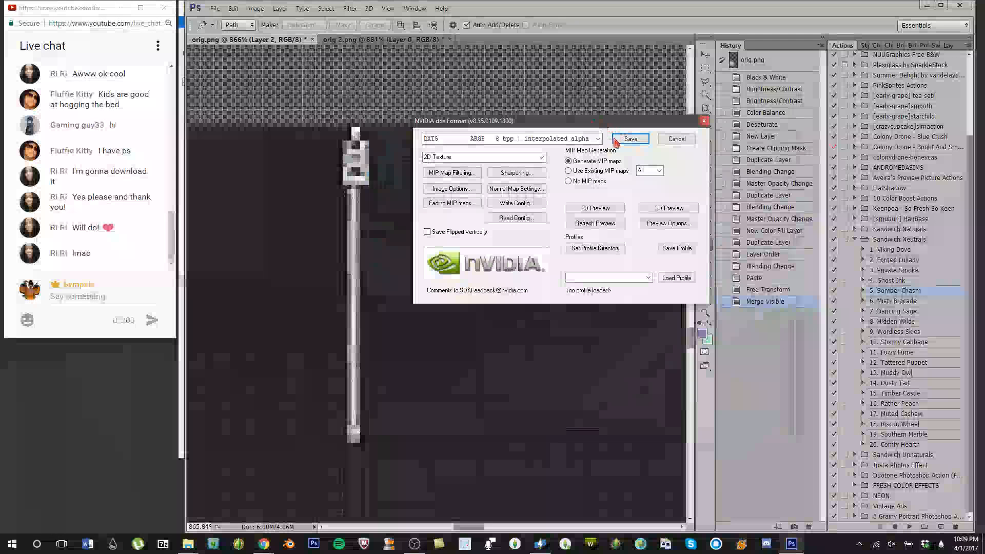
pyautogui.click(620, 138)
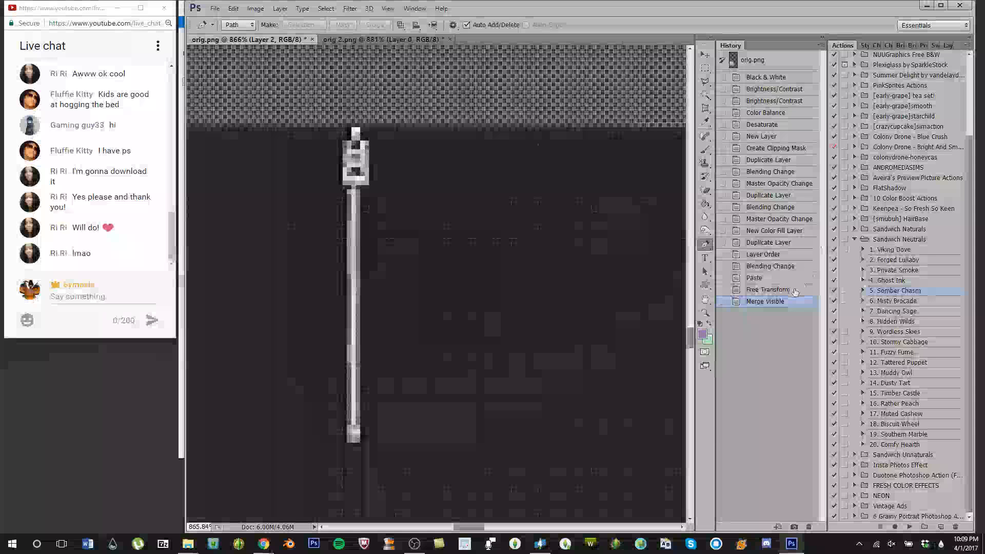
pyautogui.click(784, 148)
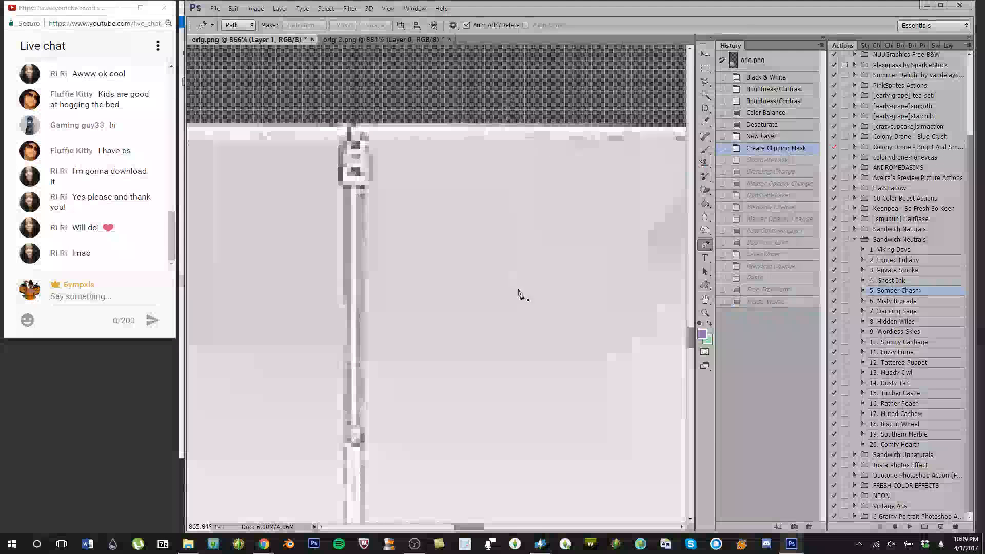
# Step: Switch to Sims 4 Studio, import 2.dds as the texture of swatch 25 and examine the dress from several angles
pyautogui.click(539, 543)
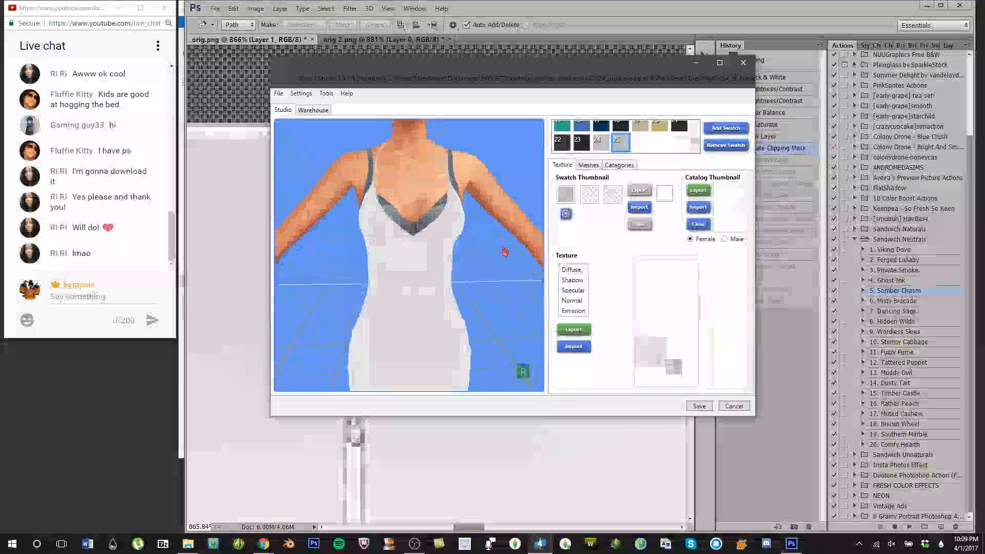
pyautogui.click(574, 330)
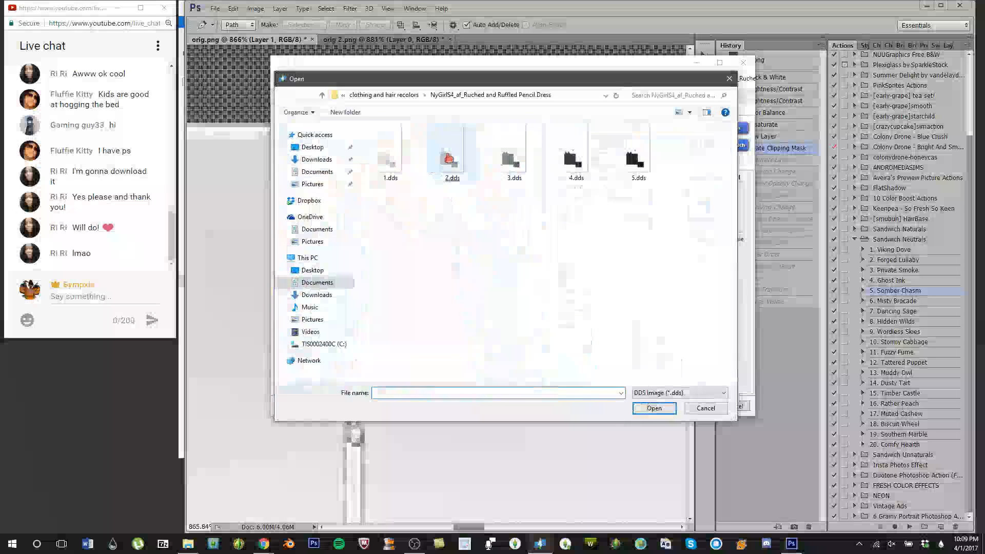
pyautogui.doubleClick(449, 158)
pyautogui.moveTo(477, 277); pyautogui.dragTo(393, 244)
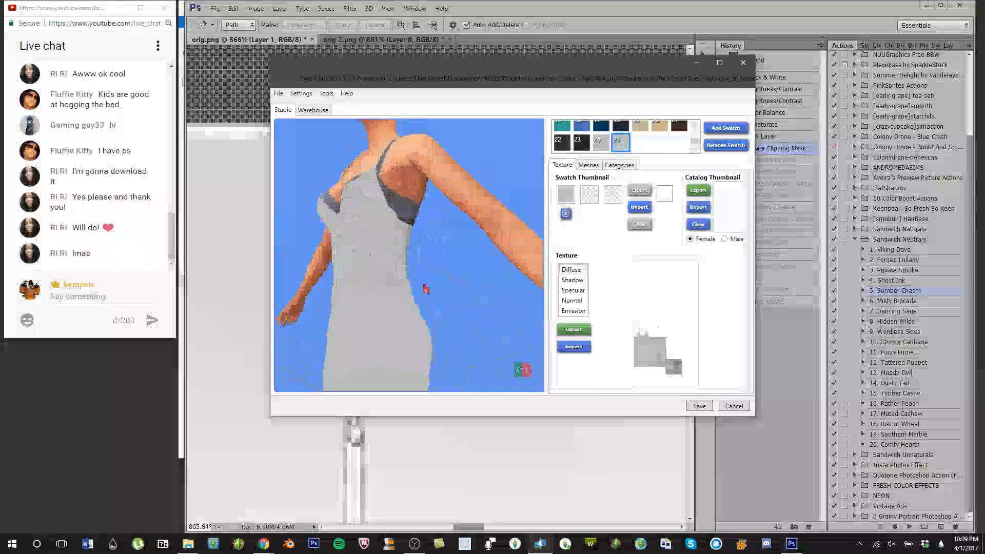
pyautogui.moveTo(410, 286); pyautogui.dragTo(395, 324)
pyautogui.moveTo(455, 321); pyautogui.dragTo(800, 222)
pyautogui.scroll(10, 400, 247)
pyautogui.scroll(-10, 445, 243)
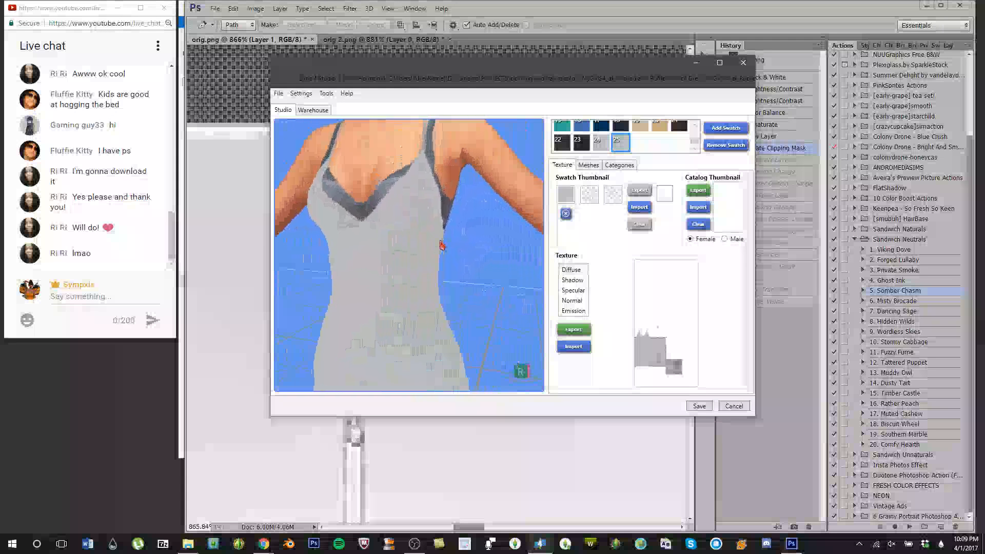
pyautogui.scroll(-5, 426, 266)
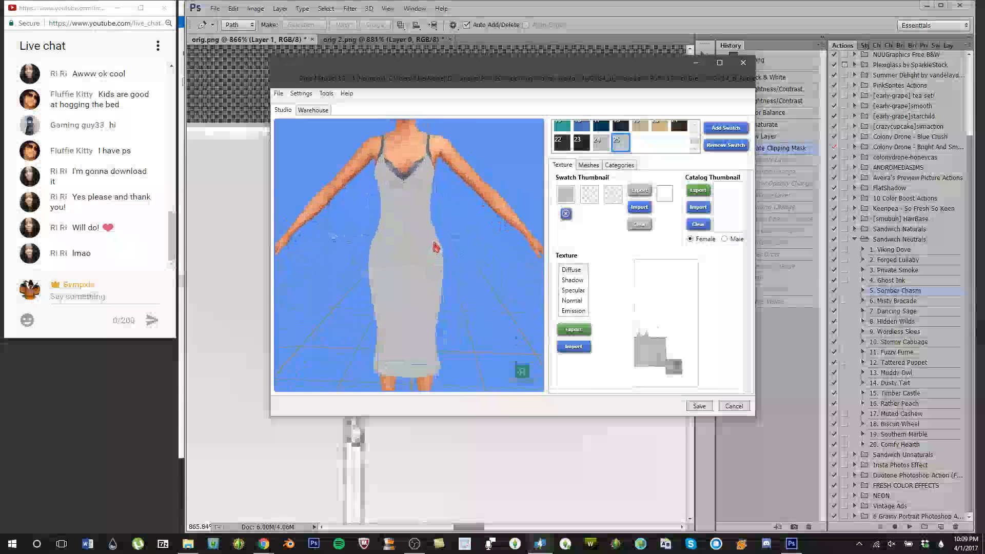
# Step: Import 3.dds as the texture of swatch 25 and examine the recolored dress on the model
pyautogui.click(574, 347)
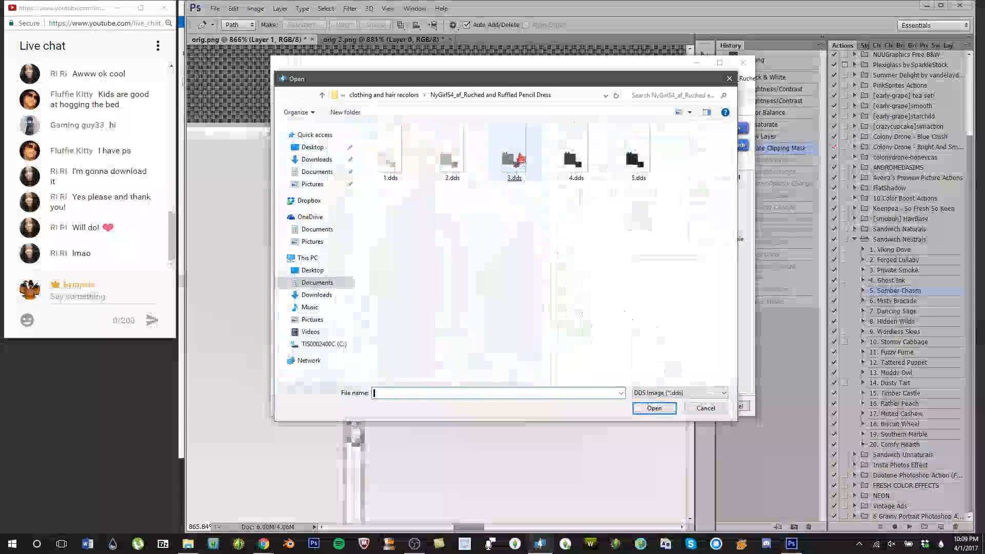
pyautogui.doubleClick(516, 159)
pyautogui.scroll(5, 395, 240)
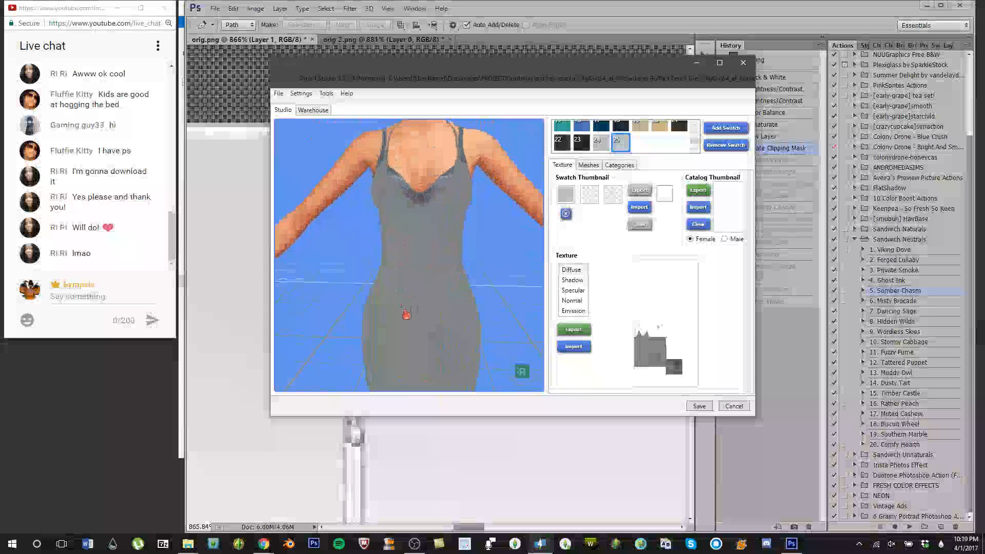
pyautogui.moveTo(391, 324); pyautogui.dragTo(454, 240)
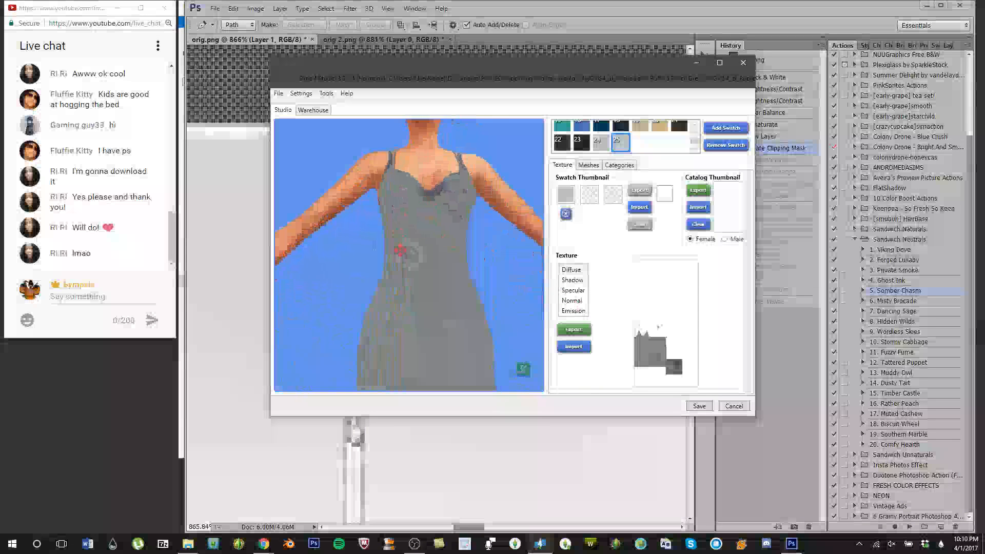
pyautogui.scroll(-5, 405, 303)
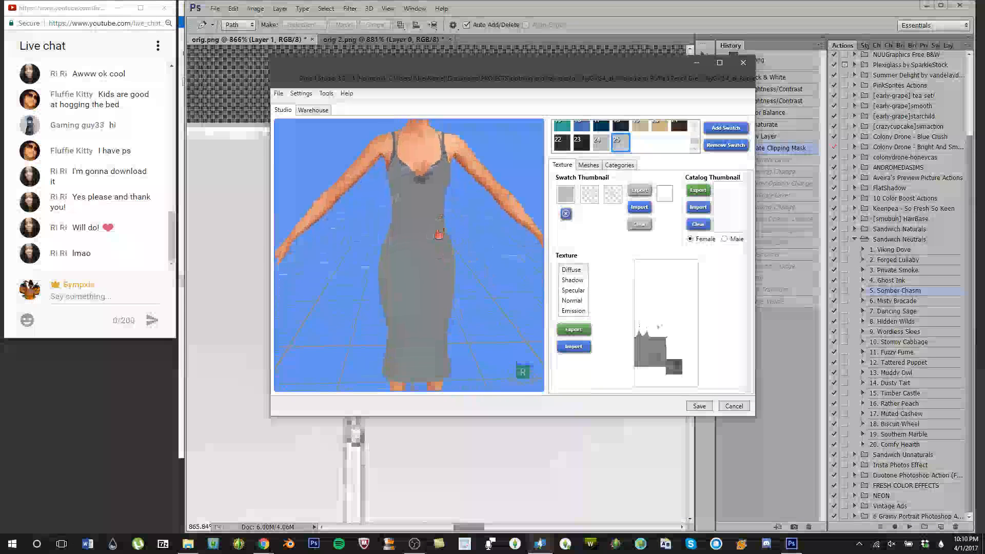
pyautogui.scroll(-2, 431, 215)
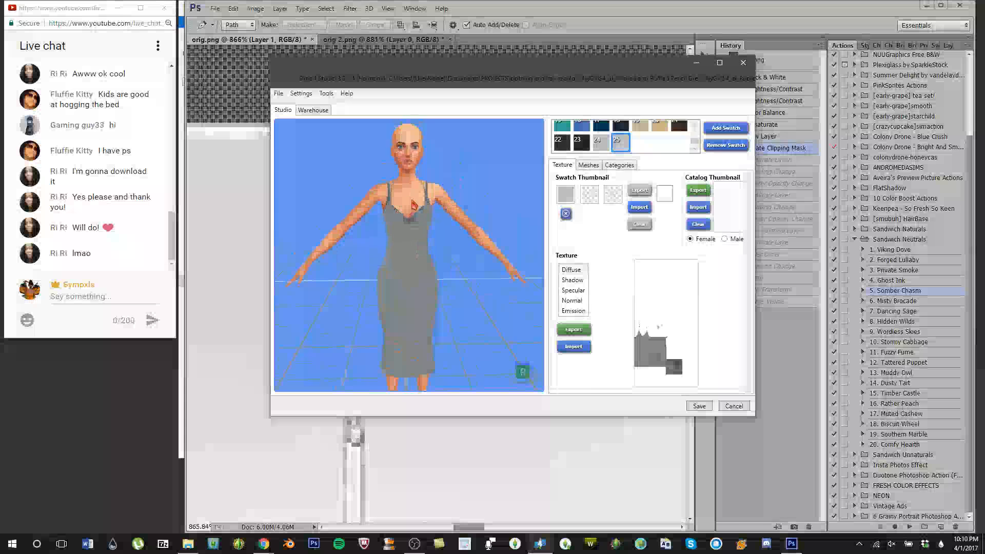
# Step: Preview 4.dds and 5.dds on the dress by importing them in turn as the texture of swatch 25
pyautogui.click(573, 346)
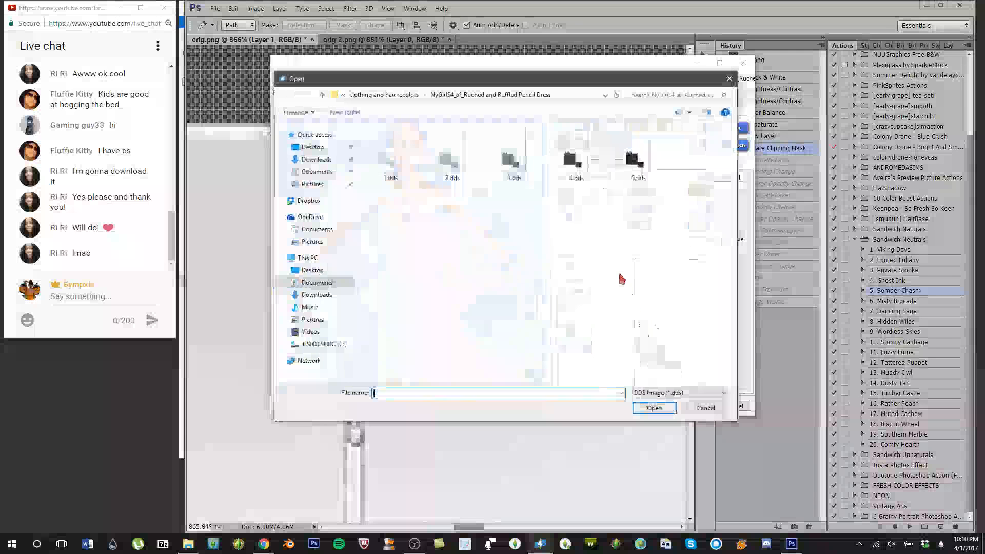
pyautogui.doubleClick(576, 164)
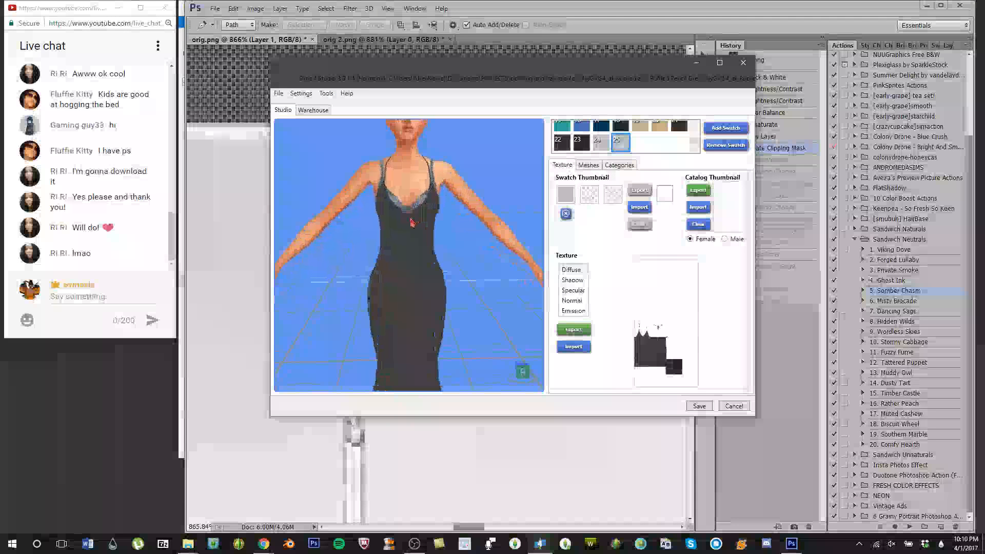
pyautogui.click(573, 346)
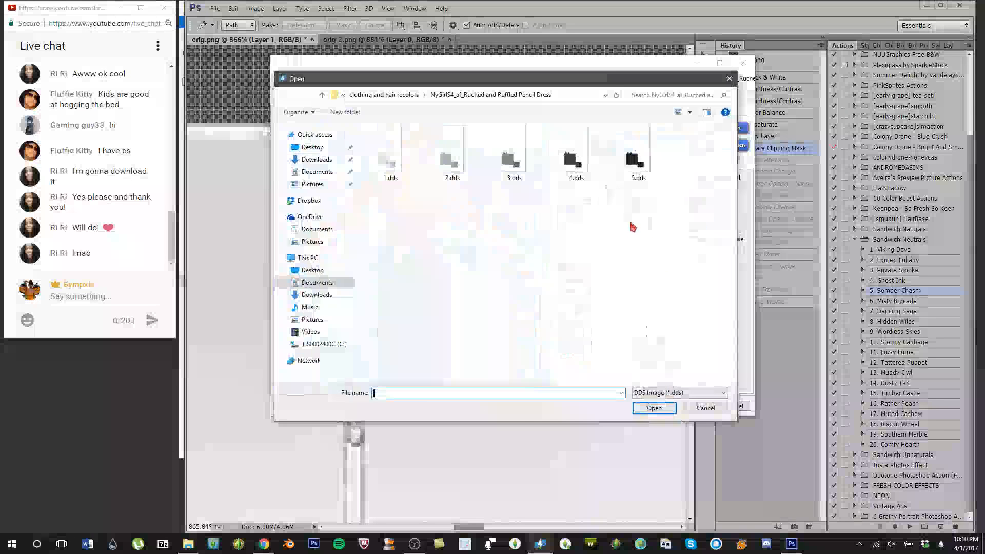
pyautogui.doubleClick(629, 161)
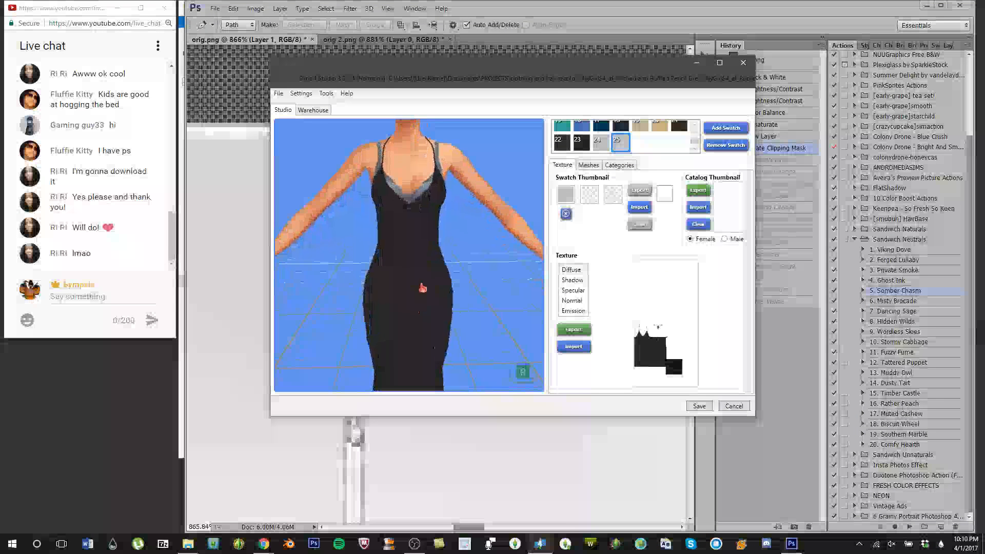
# Step: Compare swatch 25 with swatch 23 and examine the zipper on the back of the dress up close
pyautogui.click(581, 144)
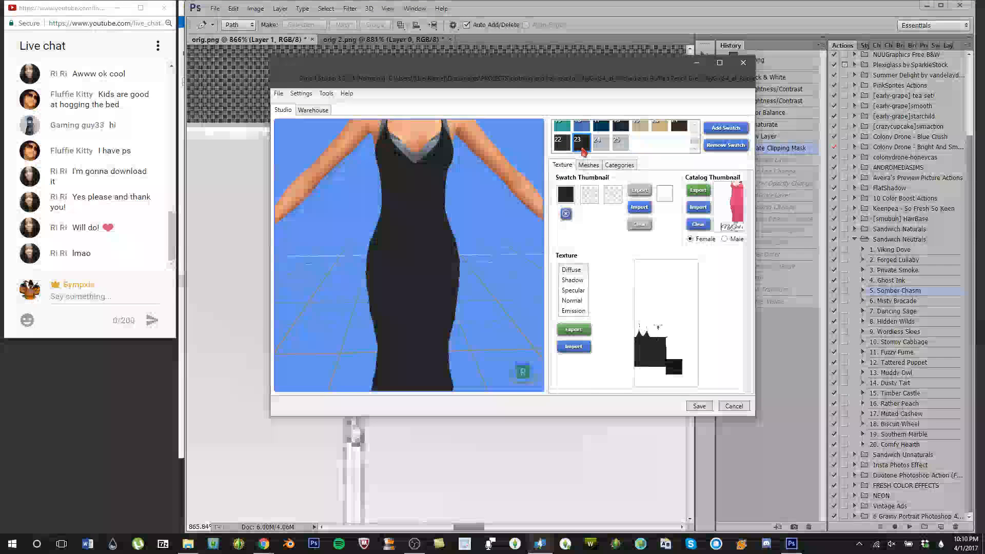
pyautogui.click(621, 143)
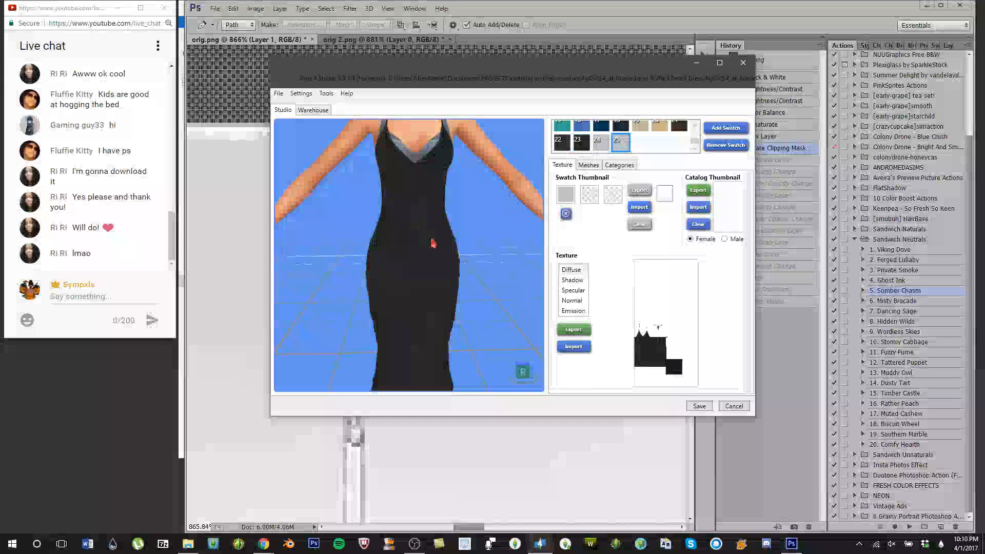
pyautogui.moveTo(450, 274); pyautogui.dragTo(864, 282)
pyautogui.moveTo(444, 277); pyautogui.dragTo(422, 246)
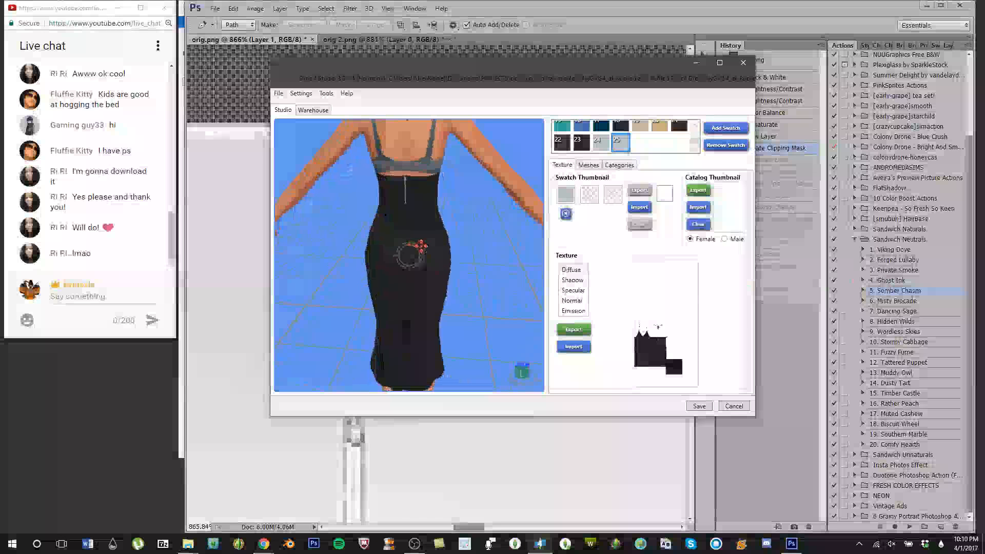
pyautogui.scroll(5, 423, 177)
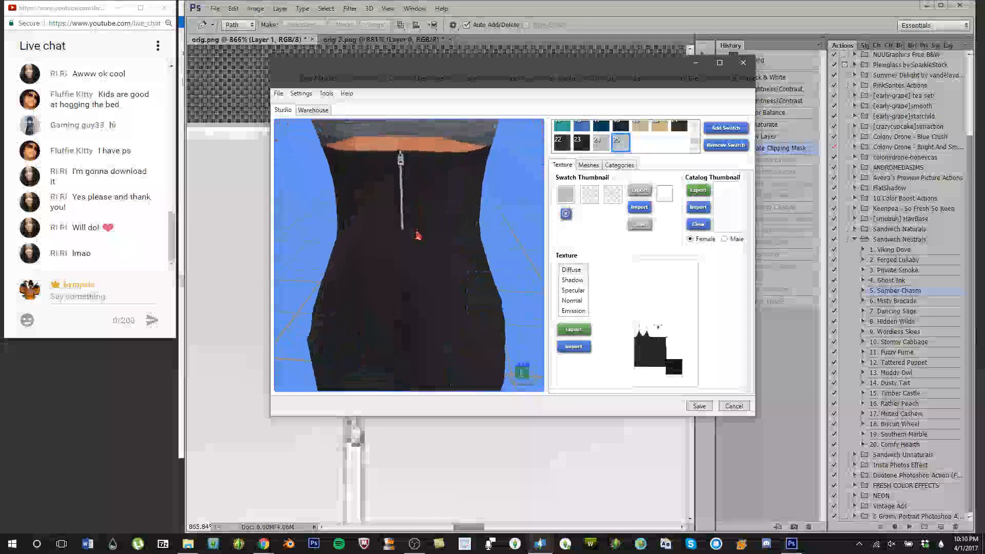
pyautogui.scroll(5, 424, 277)
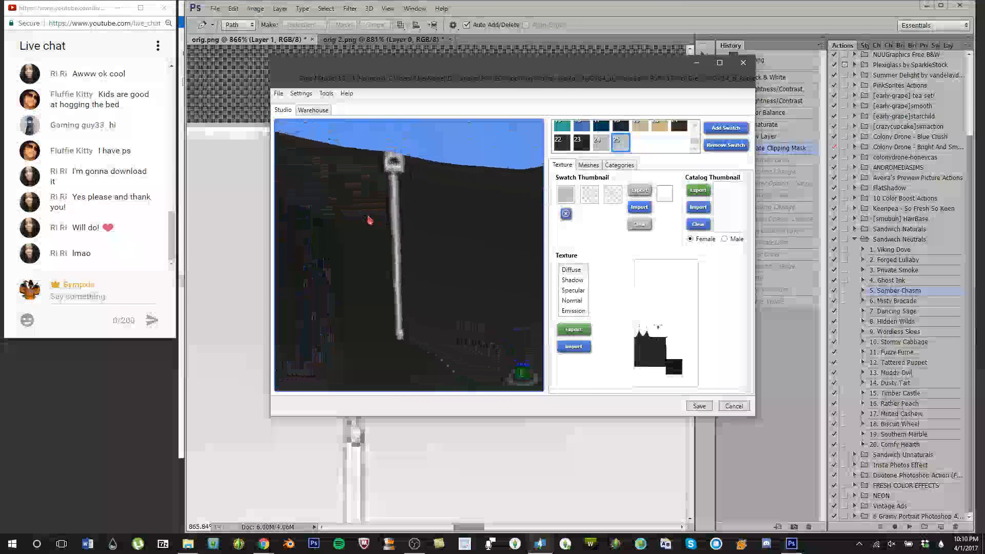
pyautogui.moveTo(394, 239); pyautogui.dragTo(423, 215)
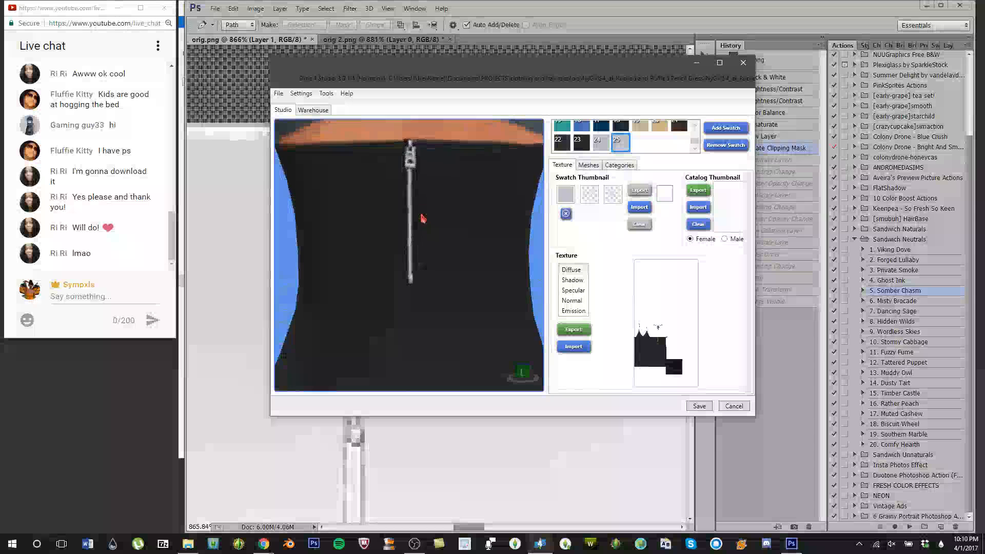
pyautogui.scroll(-4, 416, 219)
pyautogui.scroll(4, 435, 245)
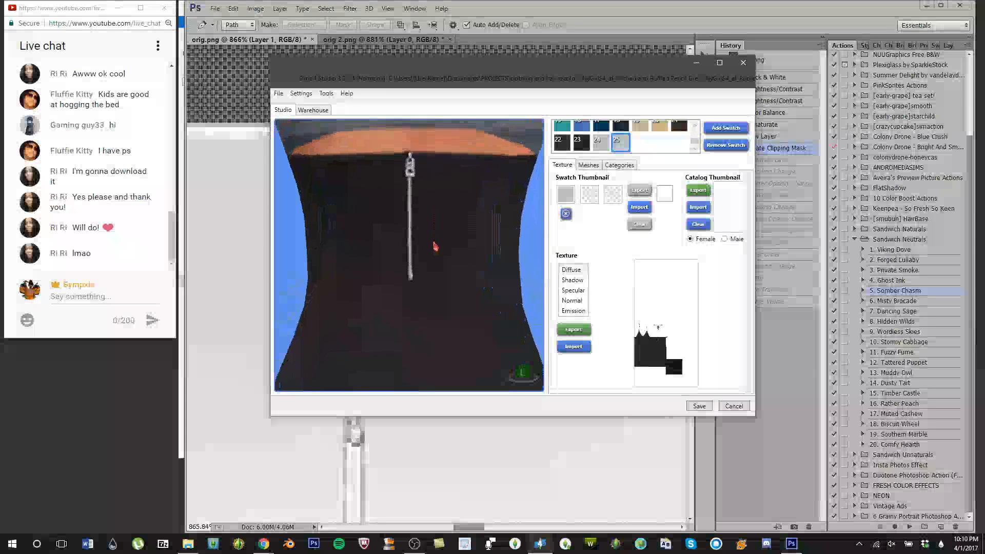
pyautogui.scroll(2, 435, 246)
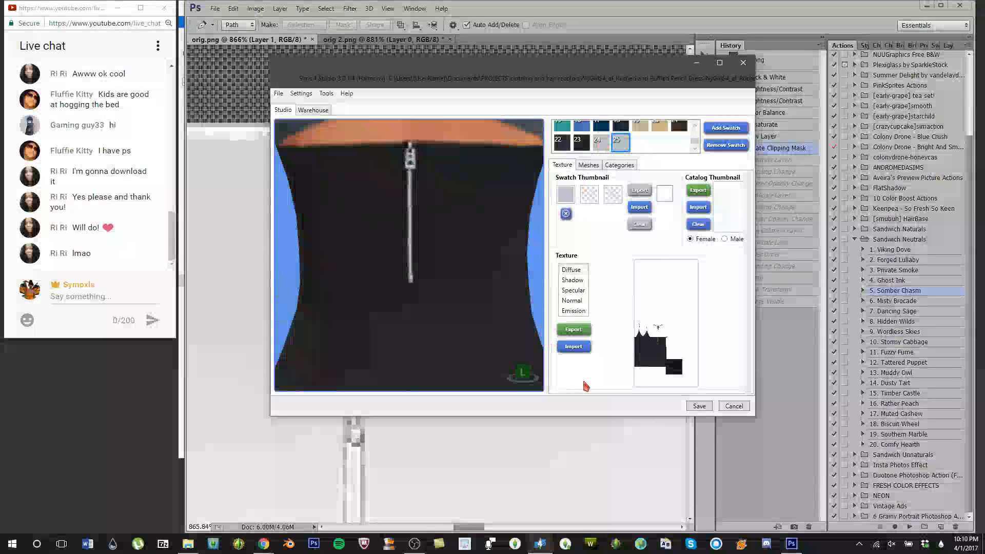
# Step: Import 4.dds and 3.dds in turn into swatch 25 to compare the zipper on both, leaving 3.dds applied
pyautogui.click(574, 347)
pyautogui.doubleClick(579, 198)
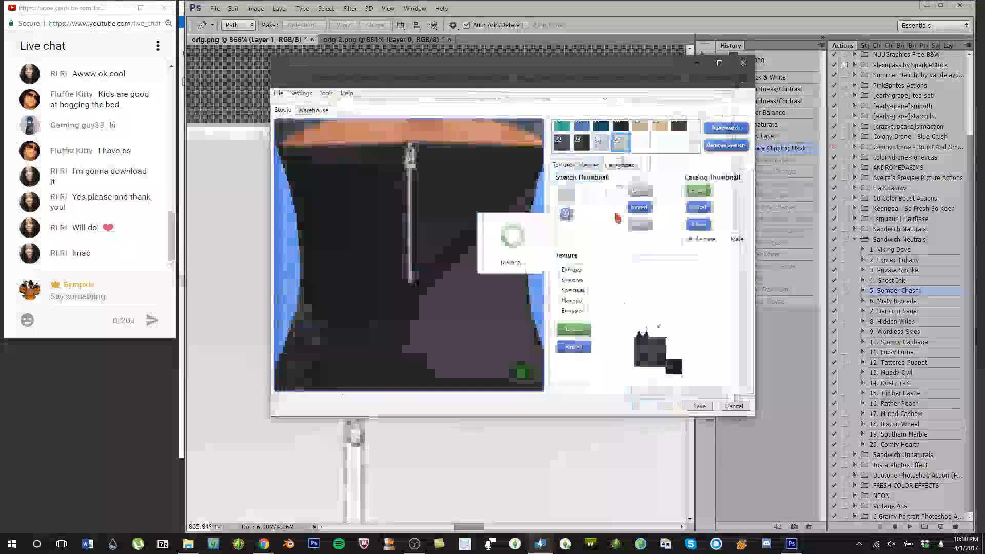
pyautogui.click(574, 346)
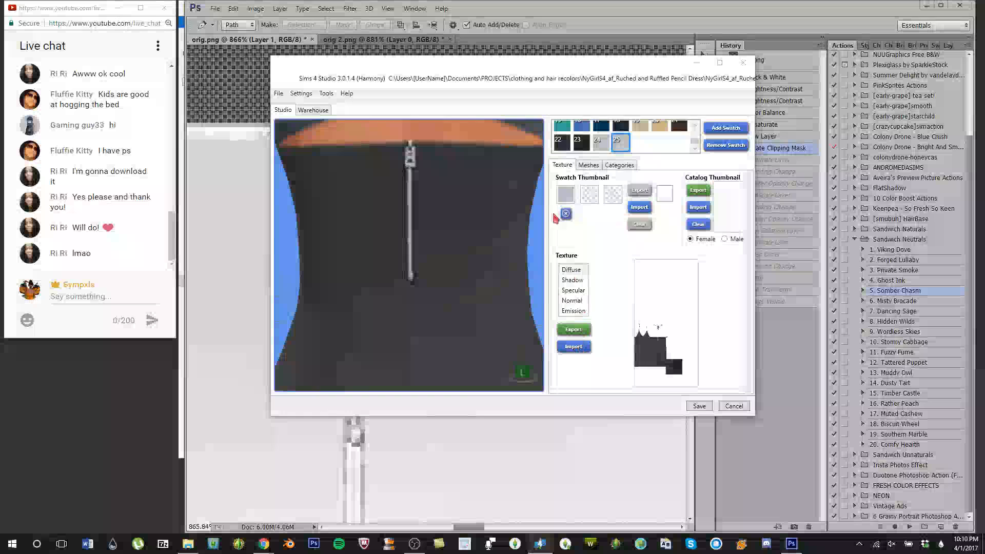
pyautogui.doubleClick(511, 160)
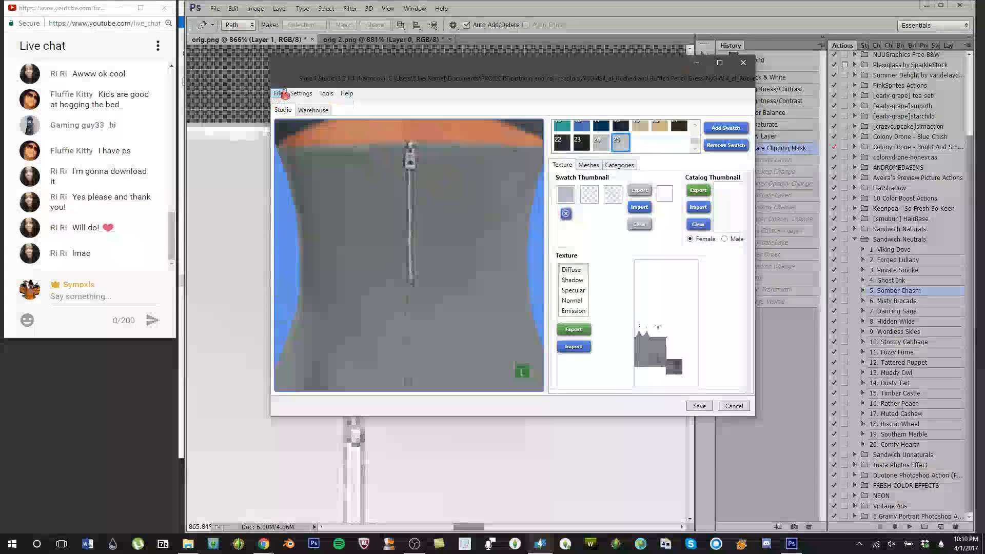
# Step: Switch back to Photoshop and run the 22. Vintage Grape action from the Sandwich Unnaturals set on orig.png
pyautogui.click(638, 16)
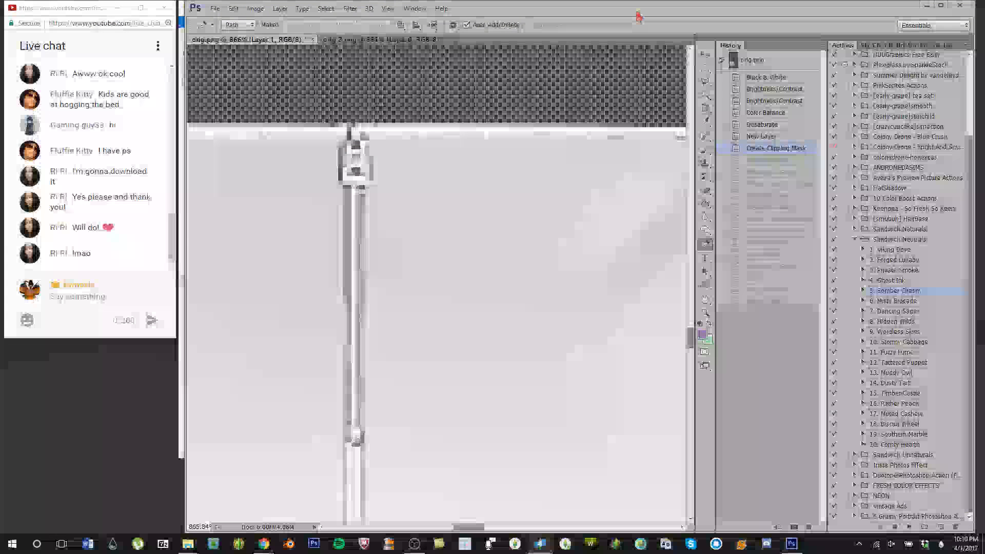
pyautogui.click(854, 240)
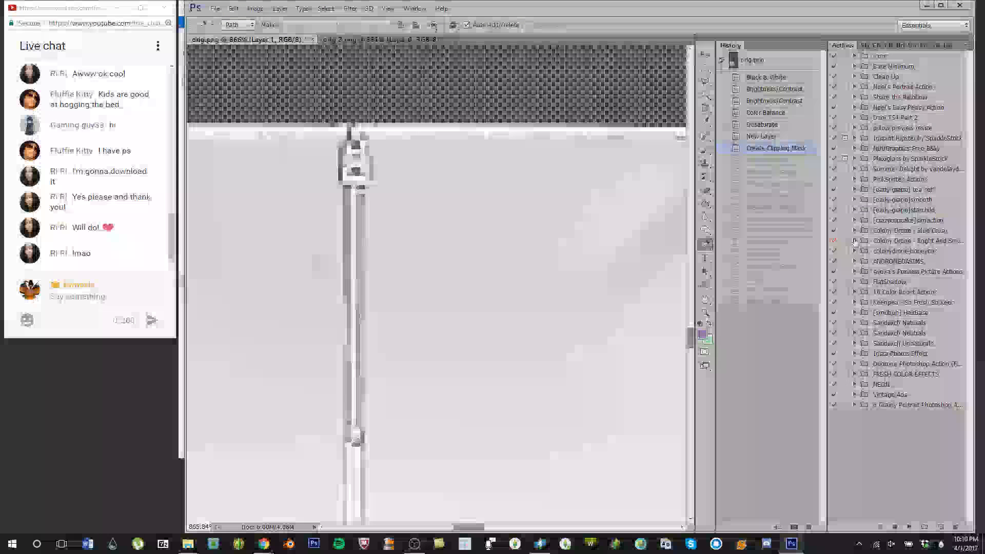
pyautogui.click(855, 343)
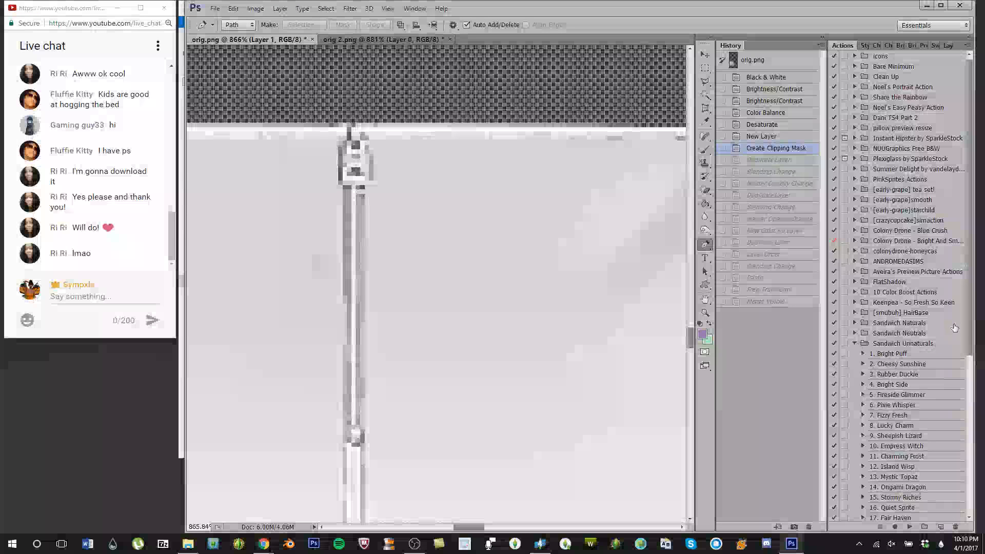
pyautogui.scroll(-8, 954, 328)
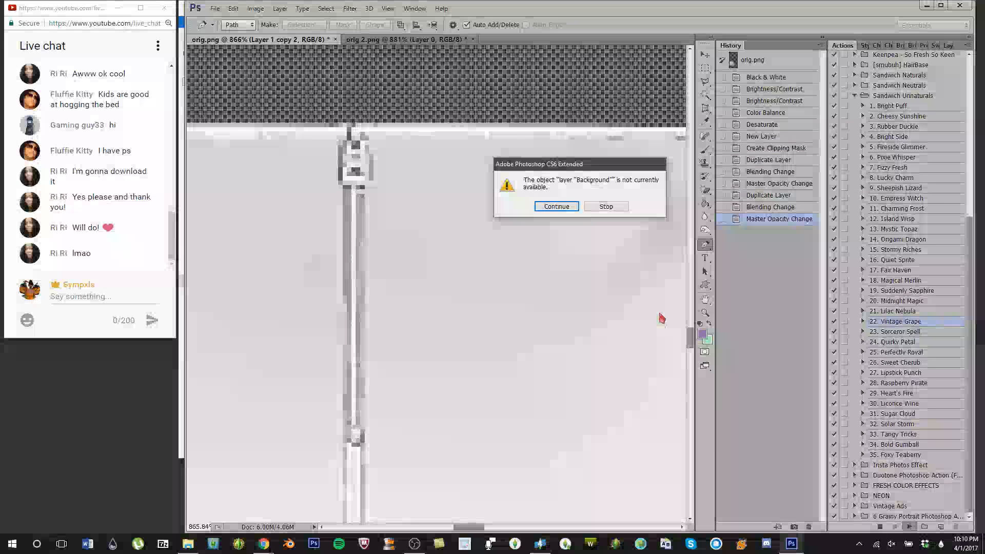
pyautogui.click(548, 205)
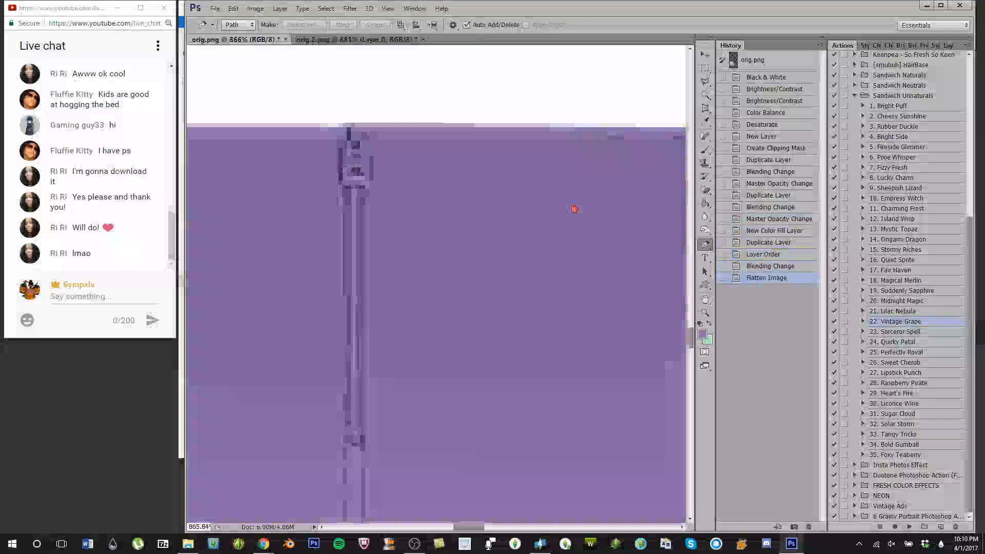
# Step: Undo the Flatten Image step and paste the isolated zipper into the Vintage Grape version of orig.png
pyautogui.hotkey('ctrl', 'z')
pyautogui.hotkey('ctrl', 'v')
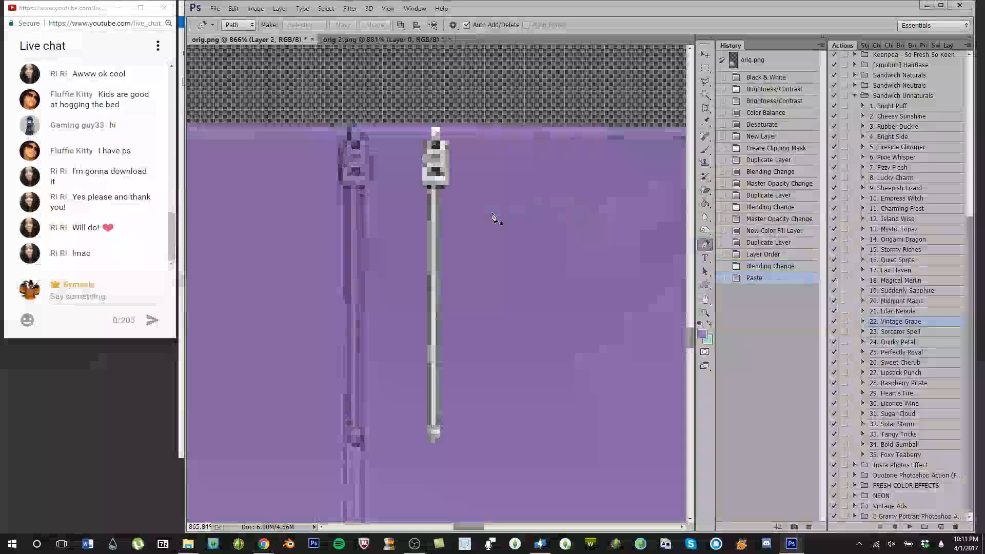
# Step: Move the pasted zipper directly over the purple-tinted zipper on the dress texture and merge the visible layers
pyautogui.hotkey('ctrl', 't')
pyautogui.moveTo(440, 161); pyautogui.dragTo(362, 163)
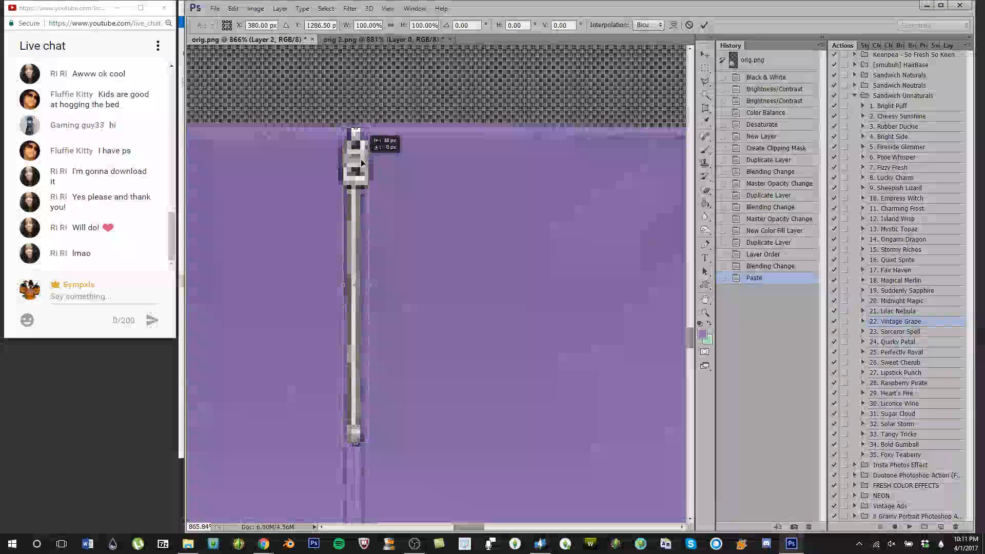
pyautogui.click(703, 26)
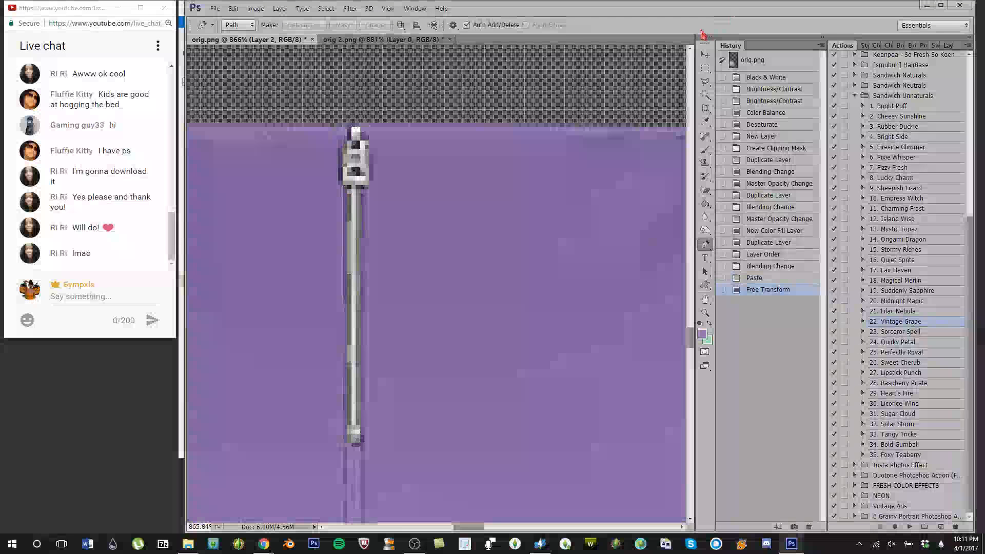
pyautogui.hotkey('ctrl', 'shift', 'e')
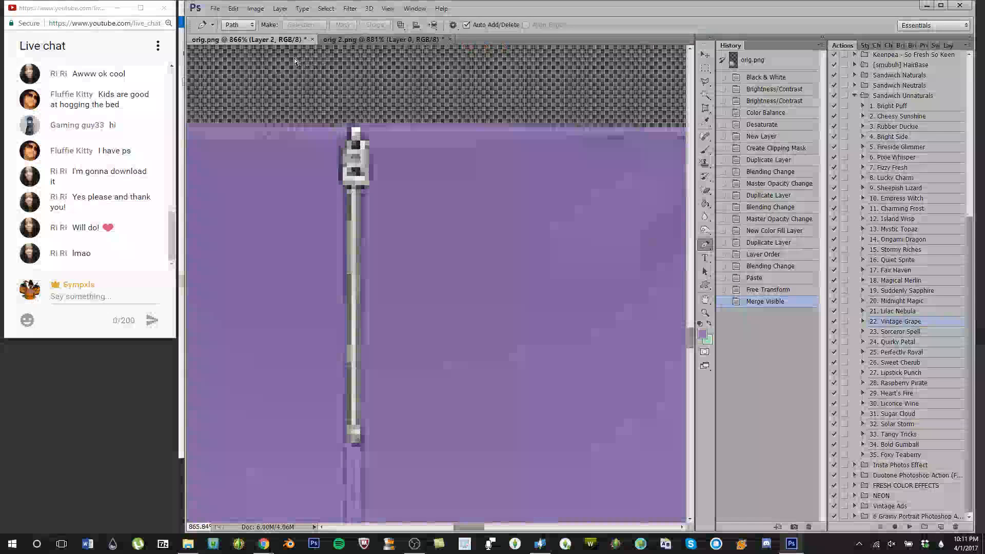
# Step: Save the purple texture as a D3D/DDS copy named x in the dress project folder
pyautogui.hotkey('ctrl', 'shift', 's')
pyautogui.click(482, 311)
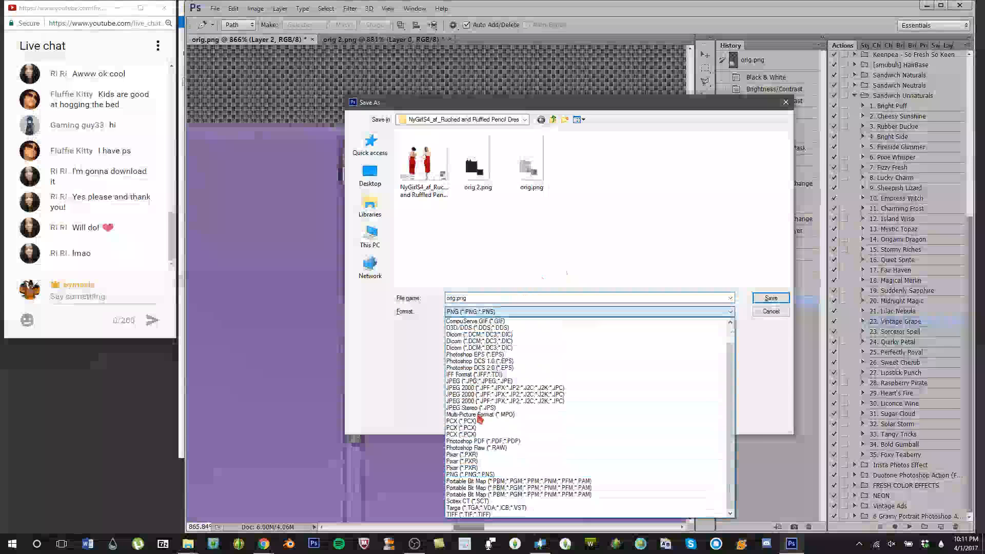
pyautogui.click(476, 329)
pyautogui.doubleClick(483, 297)
pyautogui.write('x')
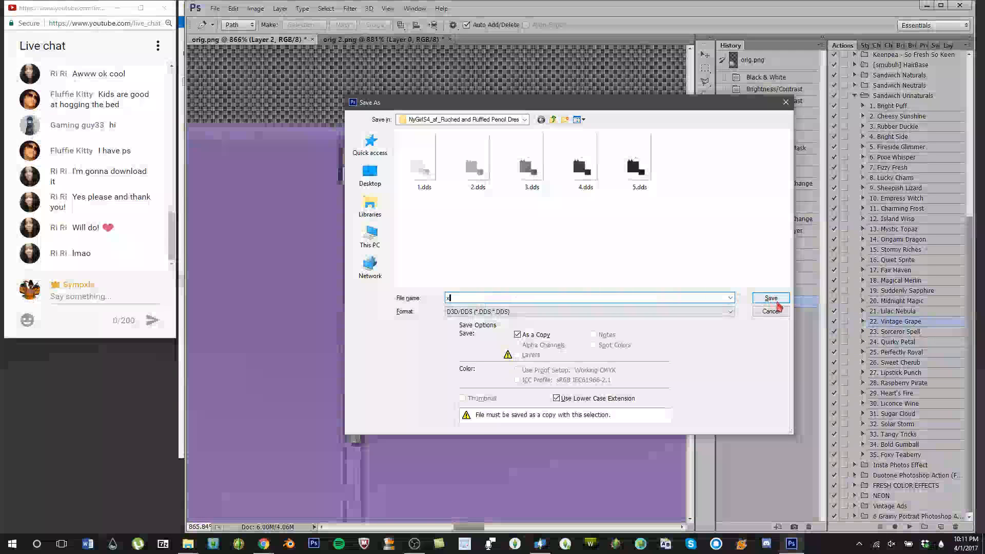
pyautogui.click(777, 303)
pyautogui.click(617, 136)
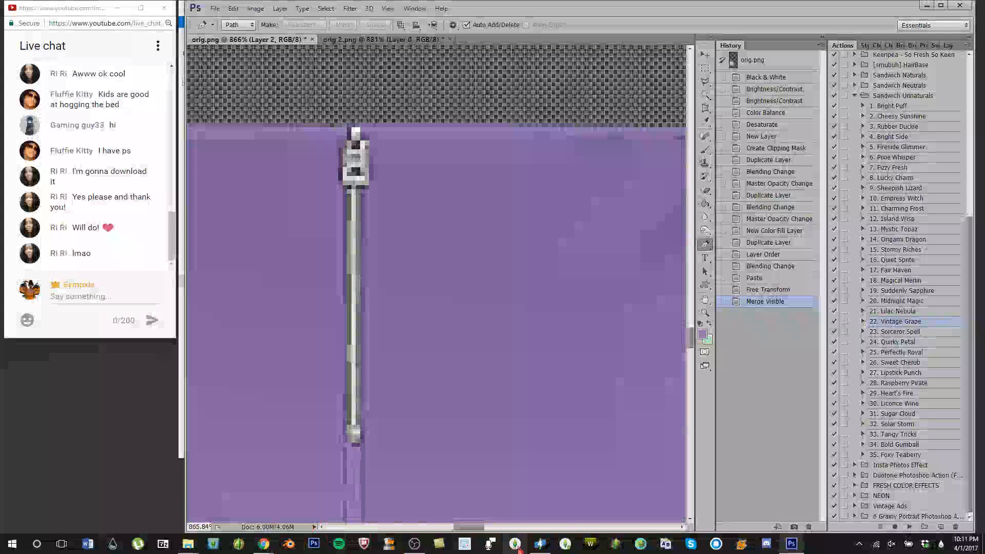
# Step: Switch to Sims 4 Studio and import the saved x texture into swatch 25
pyautogui.click(547, 548)
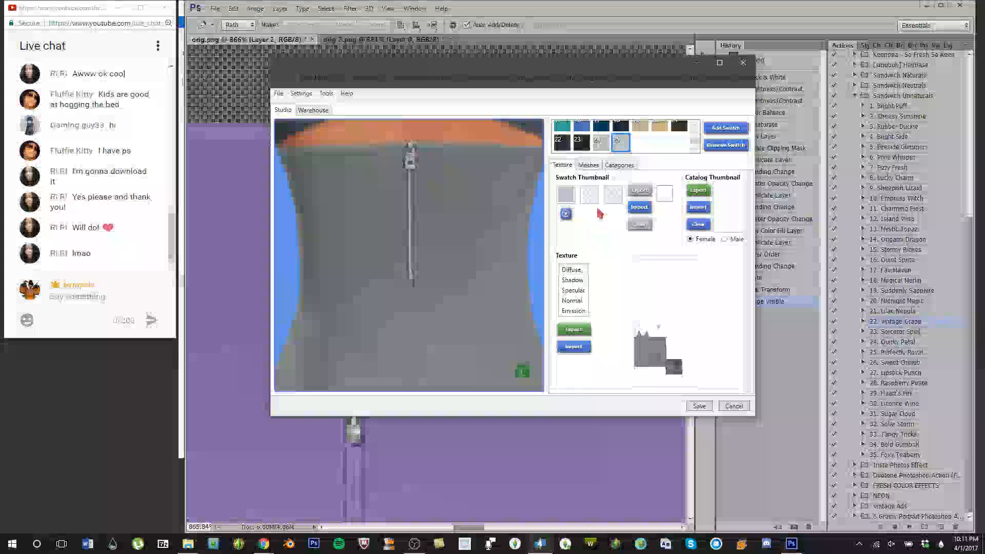
pyautogui.click(569, 350)
pyautogui.doubleClick(698, 168)
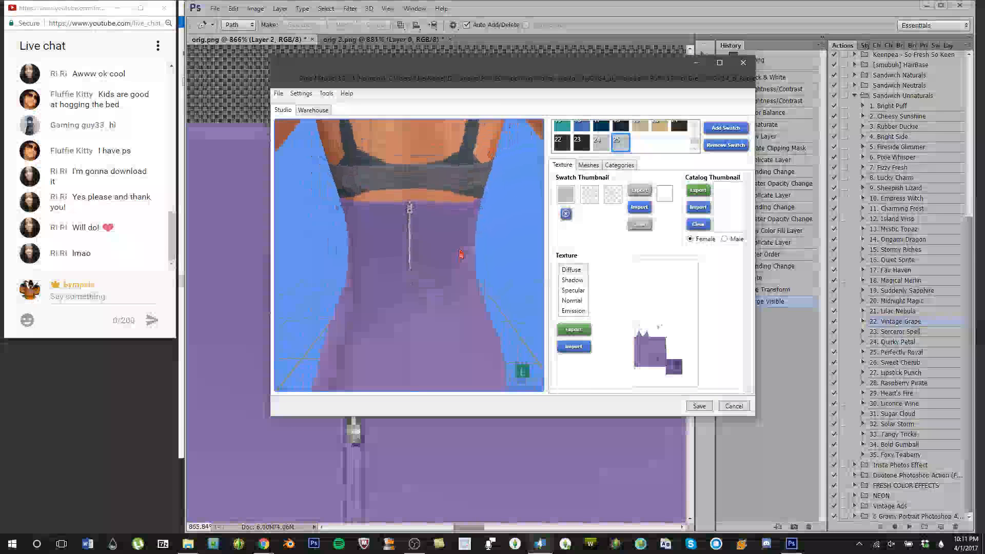
# Step: Examine the zipper on the back of the purple dress both from a distance and up close
pyautogui.scroll(-5, 460, 253)
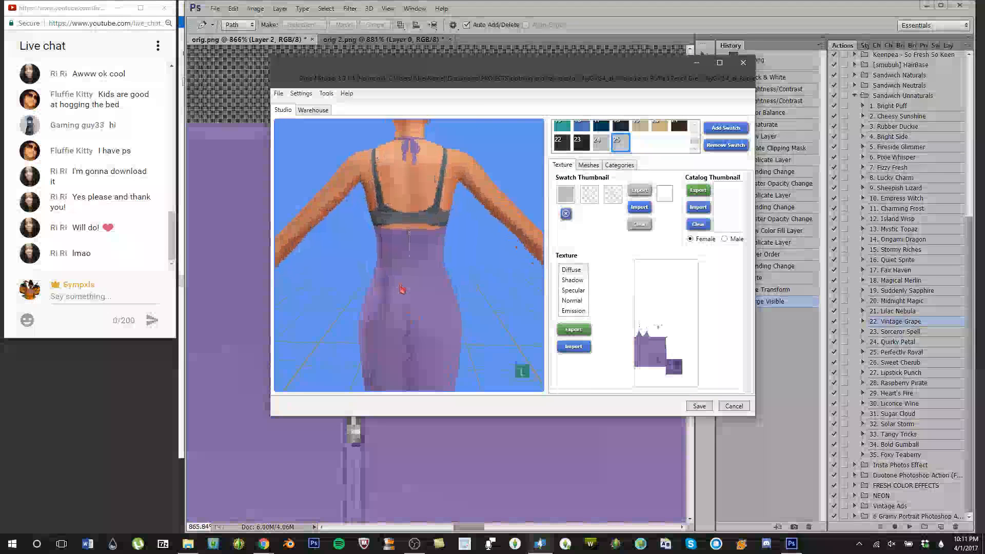
pyautogui.scroll(6, 402, 288)
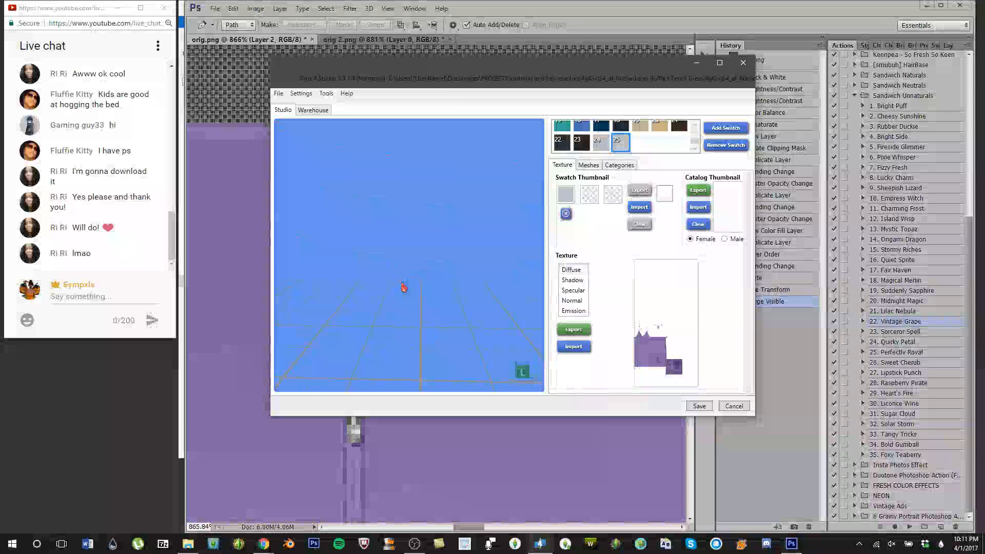
pyautogui.scroll(-4, 403, 287)
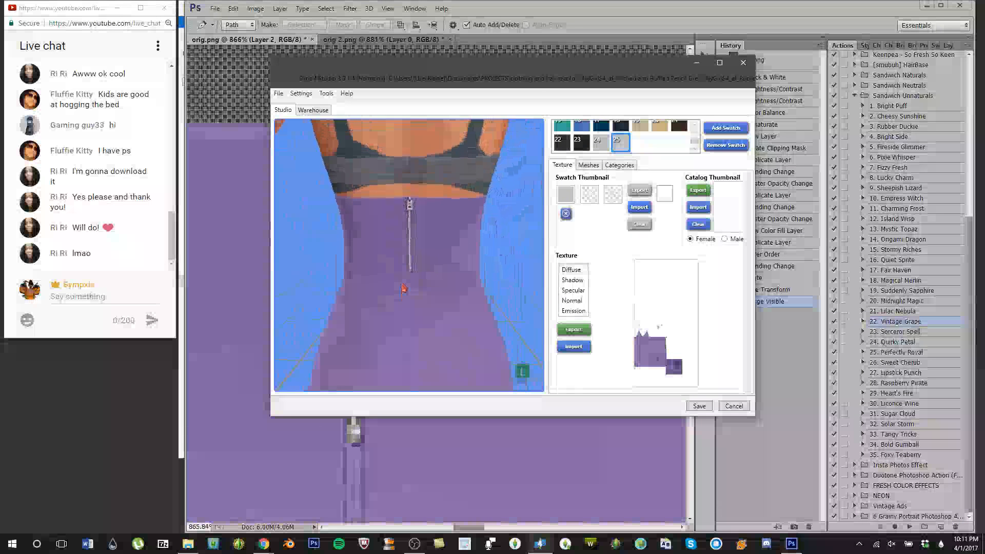
pyautogui.scroll(-1, 403, 288)
# Step: Examine the purple dress on the model from the front, sides and back, including the rear ruffles
pyautogui.moveTo(403, 288); pyautogui.dragTo(970, 278)
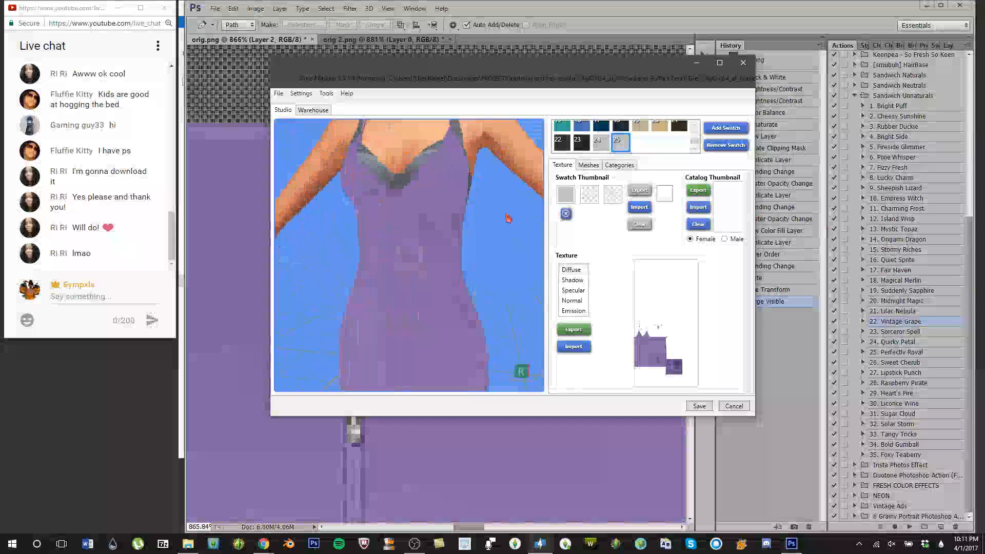
pyautogui.scroll(-3, 519, 216)
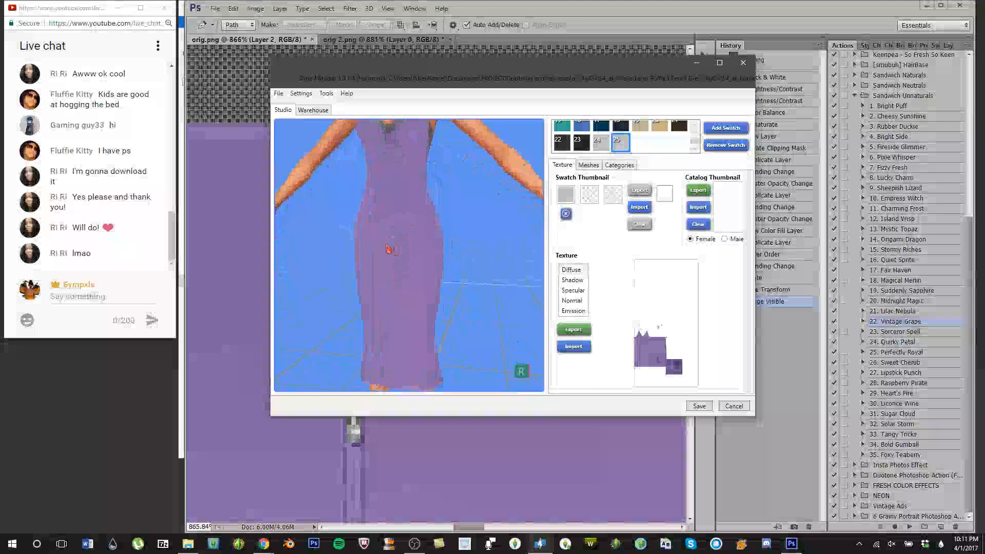
pyautogui.scroll(-2, 407, 254)
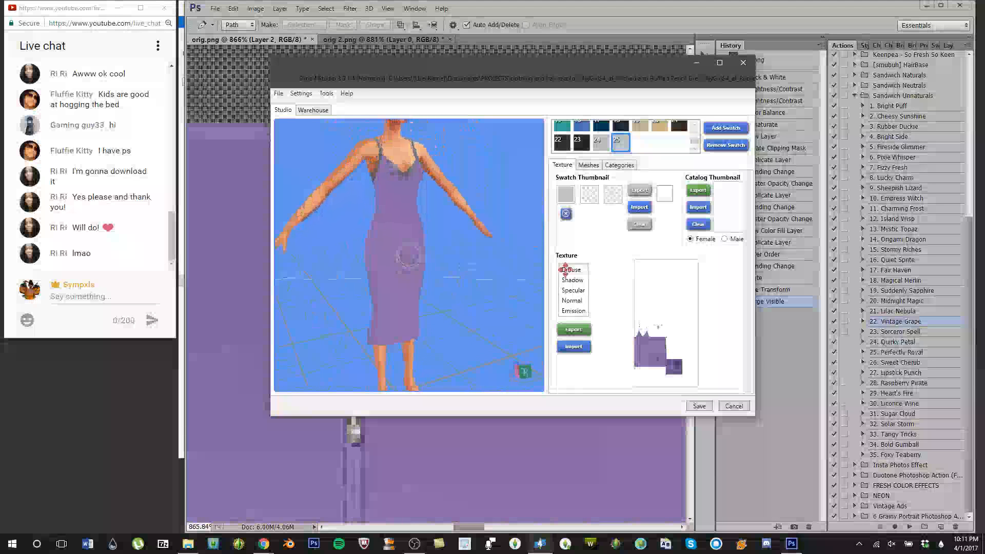
pyautogui.scroll(3, 458, 268)
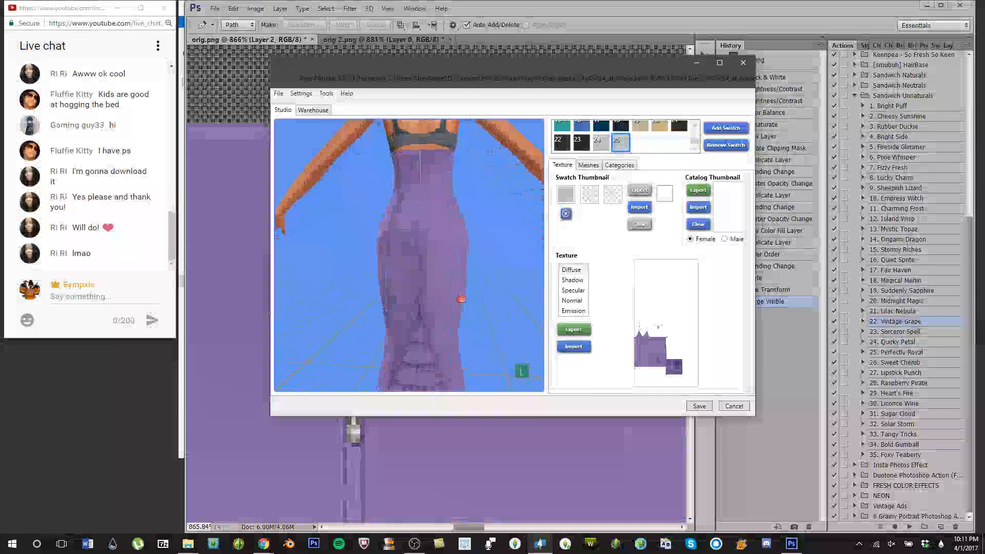
pyautogui.scroll(2, 458, 268)
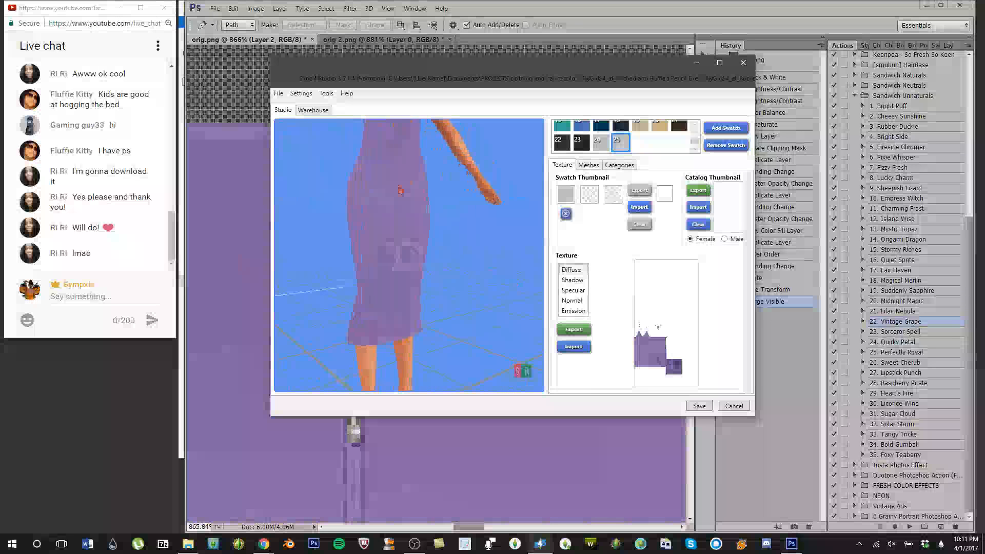
pyautogui.scroll(-4, 418, 195)
pyautogui.moveTo(419, 195); pyautogui.dragTo(455, 208)
pyautogui.scroll(2, 422, 234)
pyautogui.scroll(1, 455, 216)
pyautogui.moveTo(422, 238)
pyautogui.mouseDown()
pyautogui.moveTo(599, 222)
pyautogui.moveTo(811, 238)
pyautogui.moveTo(489, 263)
pyautogui.moveTo(439, 246)
pyautogui.mouseUp()
pyautogui.moveTo(437, 300); pyautogui.dragTo(410, 300)
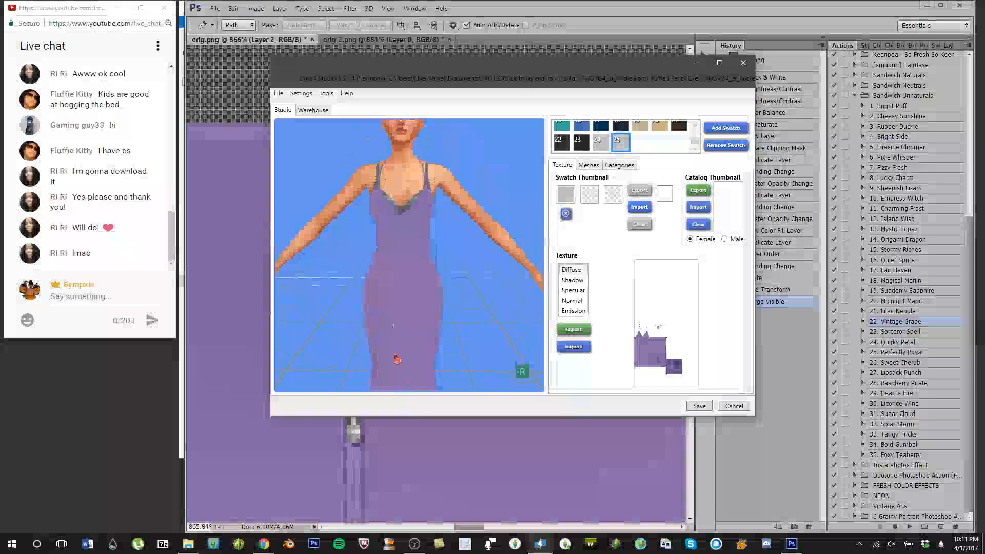
pyautogui.moveTo(404, 245); pyautogui.dragTo(57, 158)
pyautogui.moveTo(363, 264); pyautogui.dragTo(310, 167)
pyautogui.scroll(-3, 367, 202)
pyautogui.moveTo(442, 213); pyautogui.dragTo(457, 231)
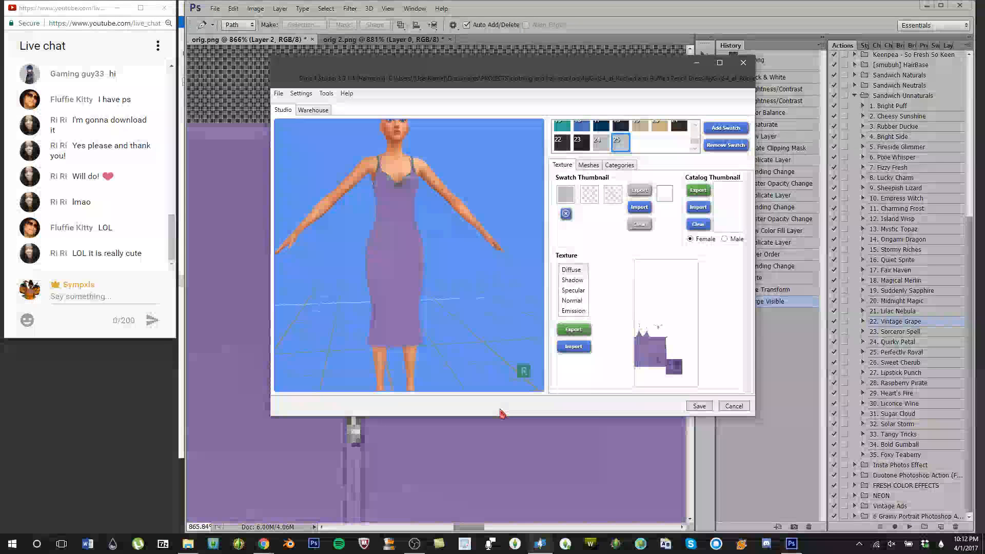
pyautogui.moveTo(482, 267); pyautogui.dragTo(917, 202)
pyautogui.scroll(5, 452, 276)
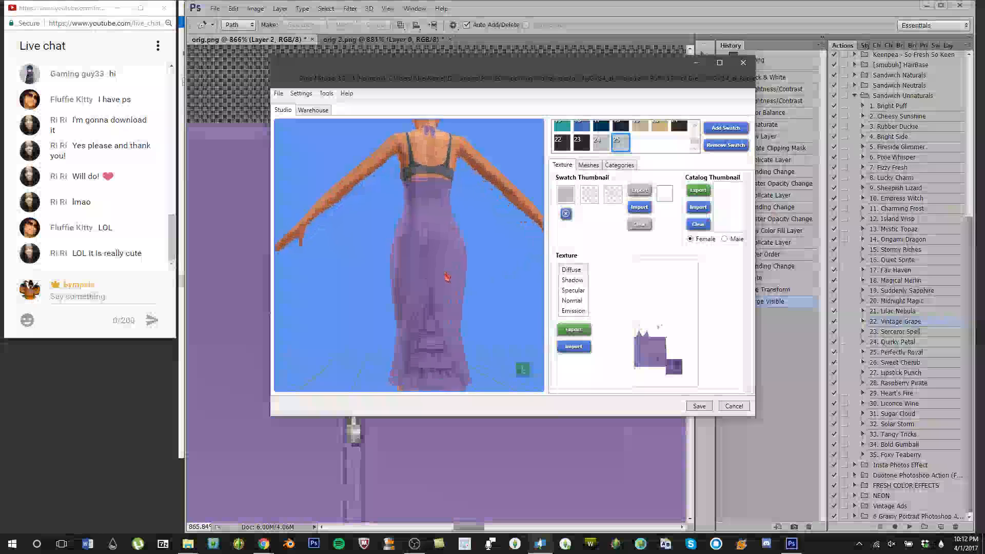
pyautogui.moveTo(408, 255); pyautogui.dragTo(421, 271)
pyautogui.scroll(-5, 418, 275)
pyautogui.scroll(3, 421, 270)
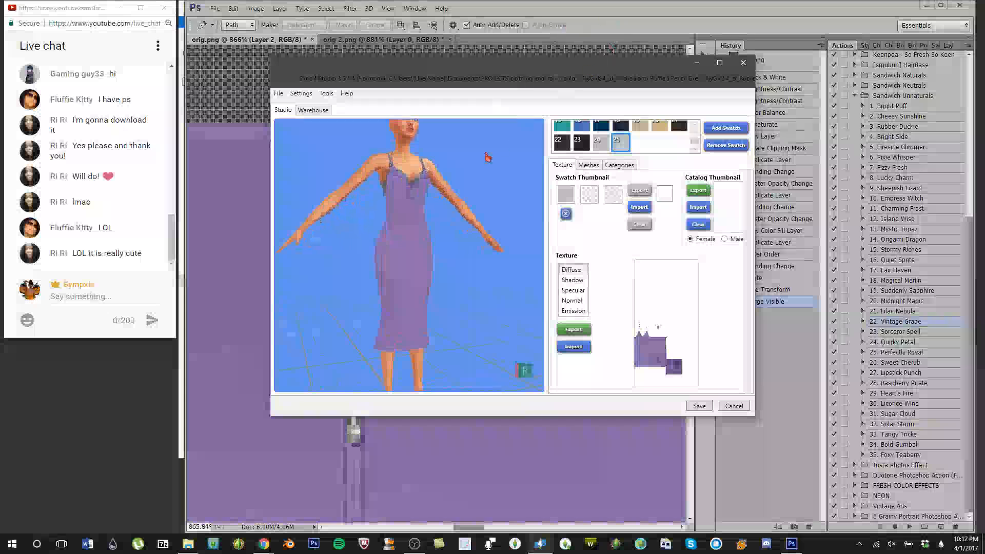
# Step: Review the category flags and mesh details of swatch 25, returning to its texture settings
pyautogui.click(619, 165)
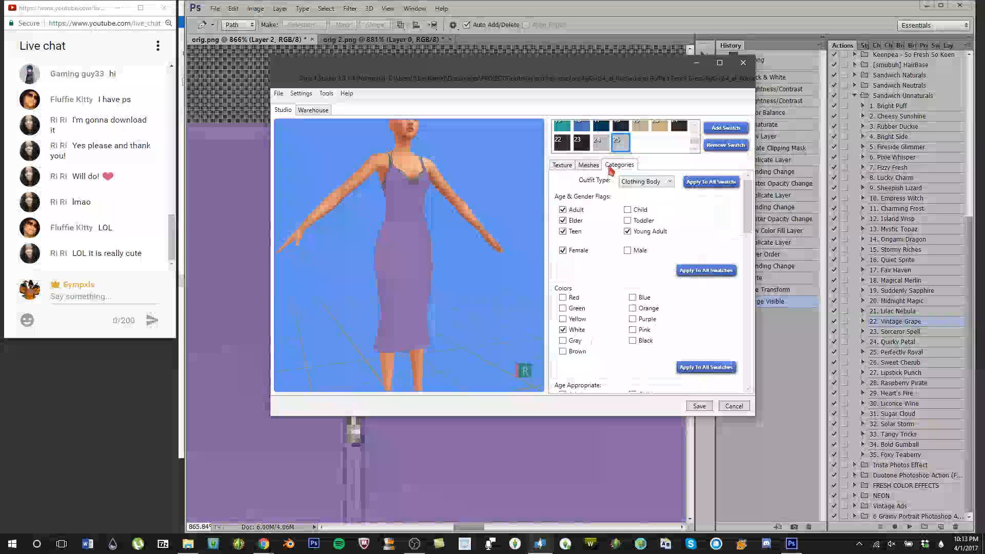
pyautogui.click(587, 165)
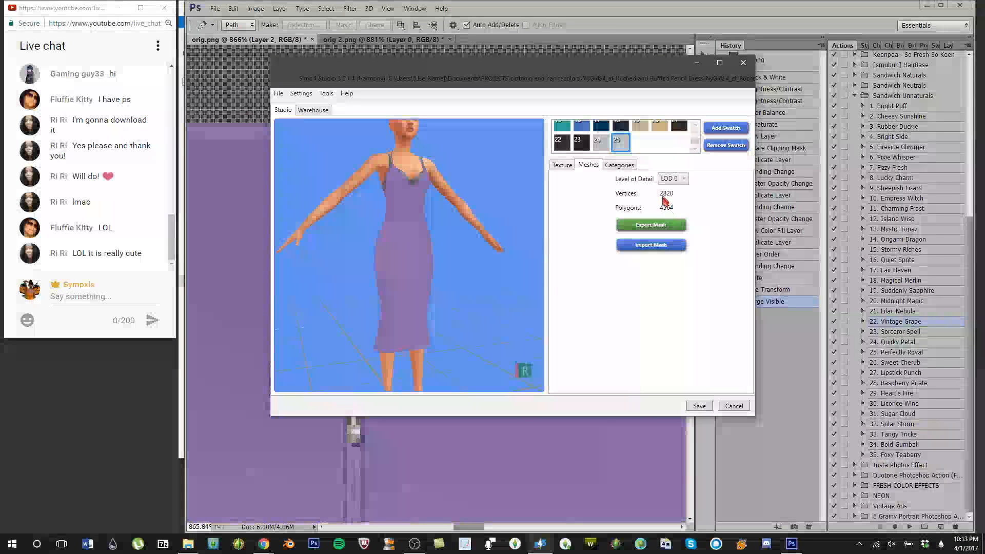
pyautogui.click(562, 164)
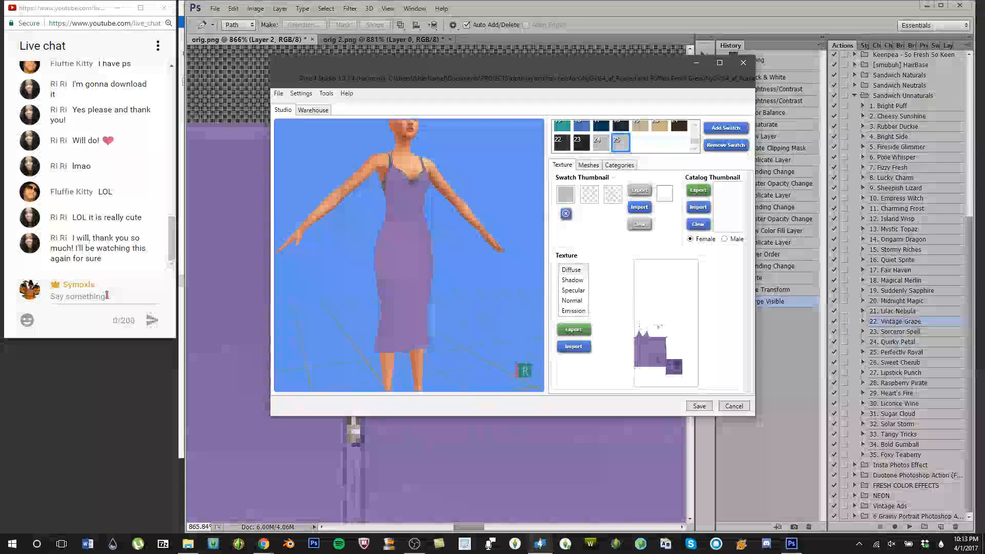
# Step: Switch to OBS and stop the live stream
pyautogui.click(107, 296)
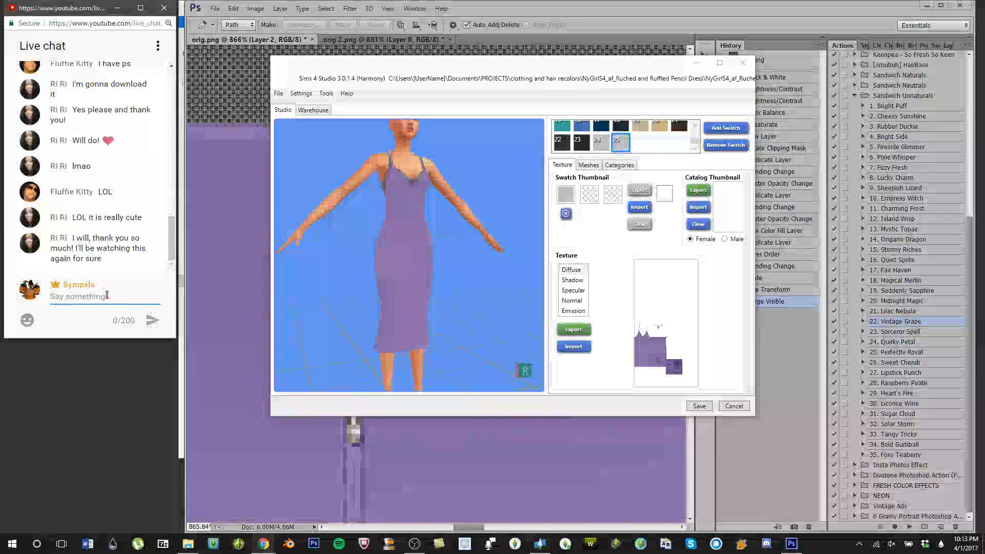
pyautogui.click(541, 68)
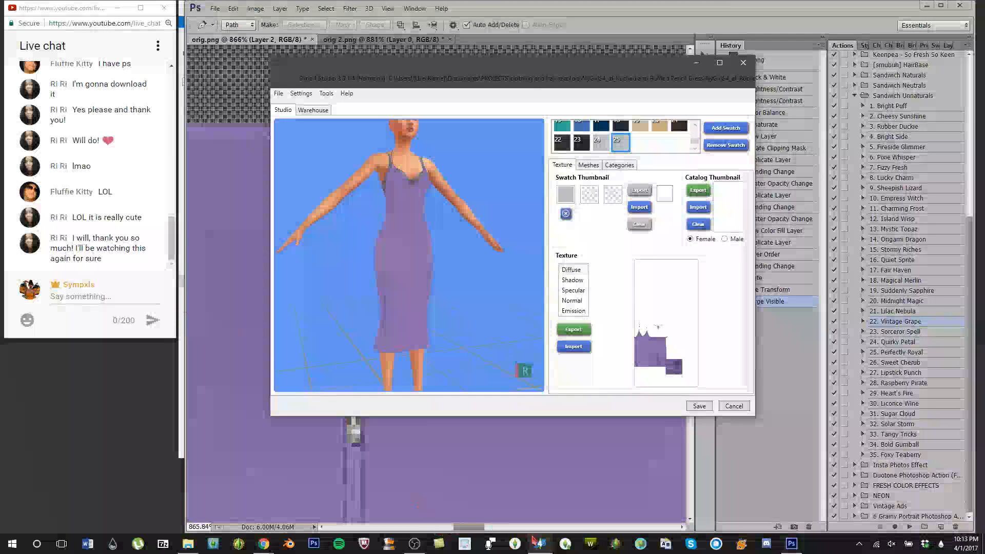
pyautogui.click(416, 547)
pyautogui.click(760, 365)
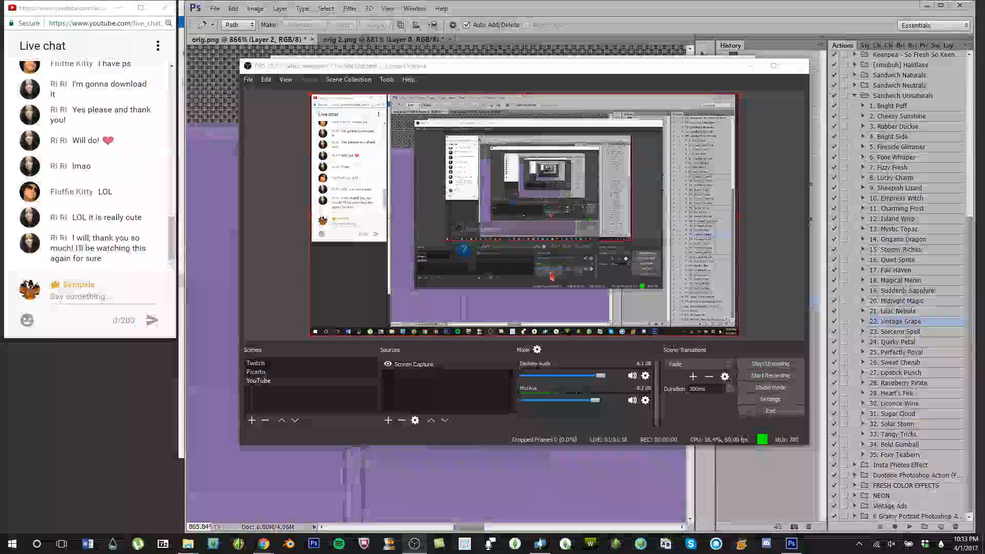